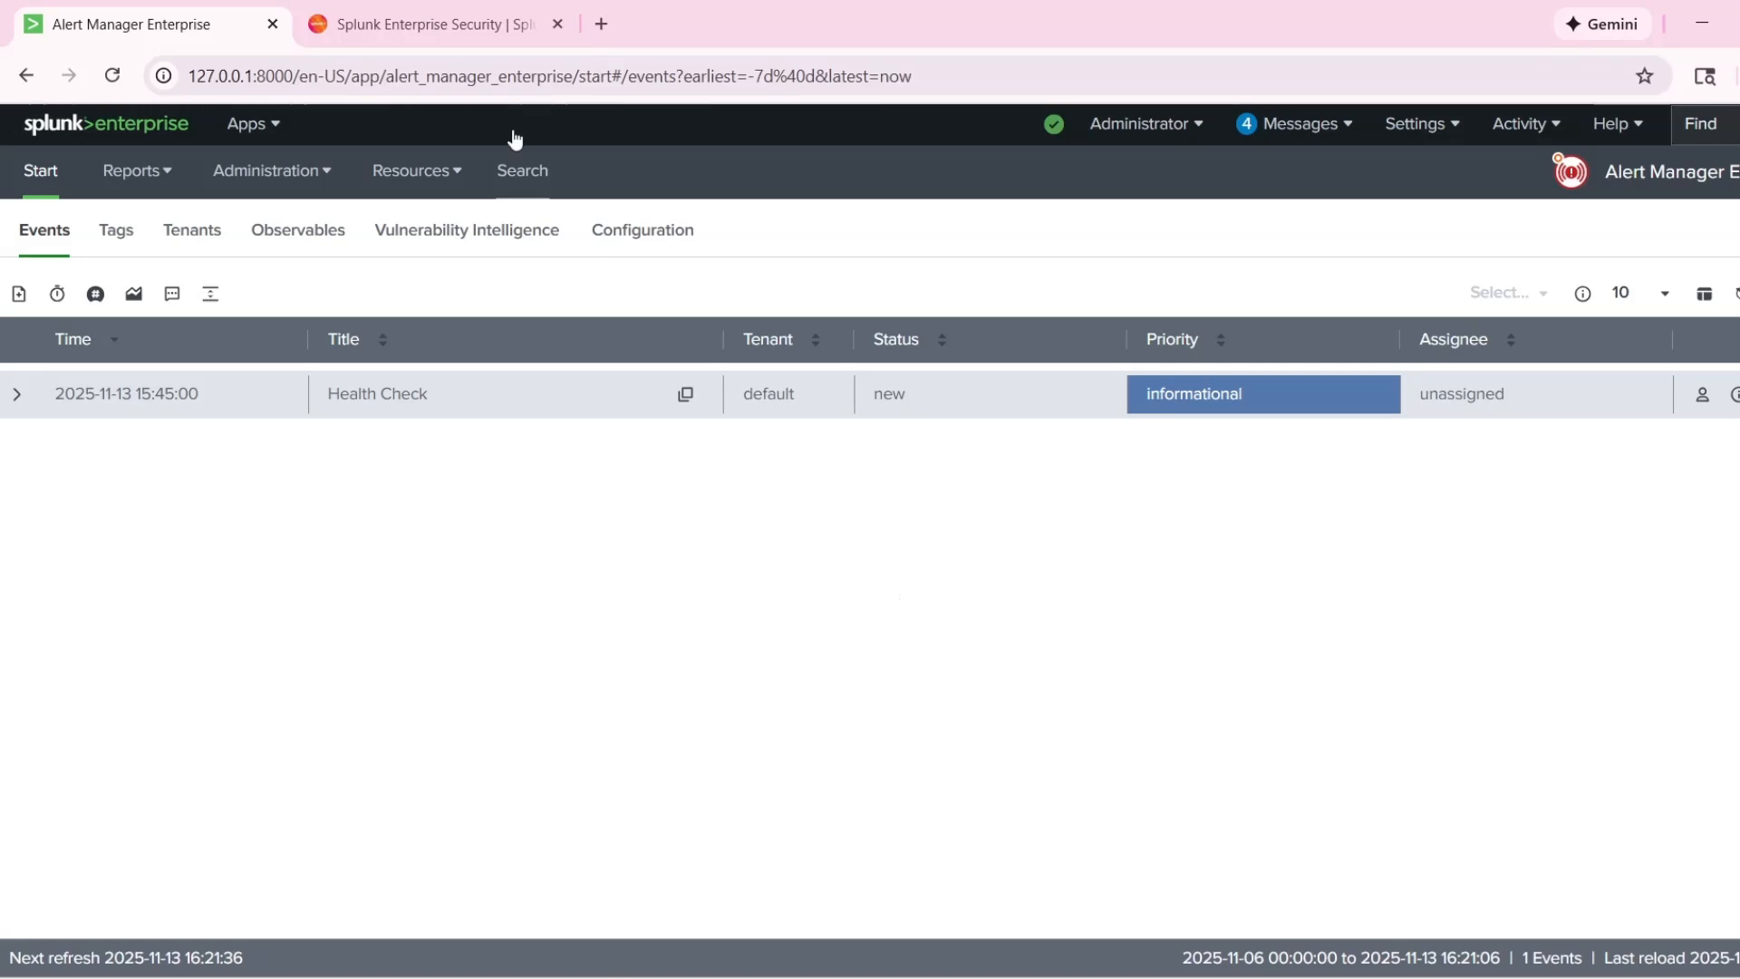
Switch to the Splunk Enterprise Security page on Splunkbase, try the restricted download, and dismiss the dialog.
click(443, 27)
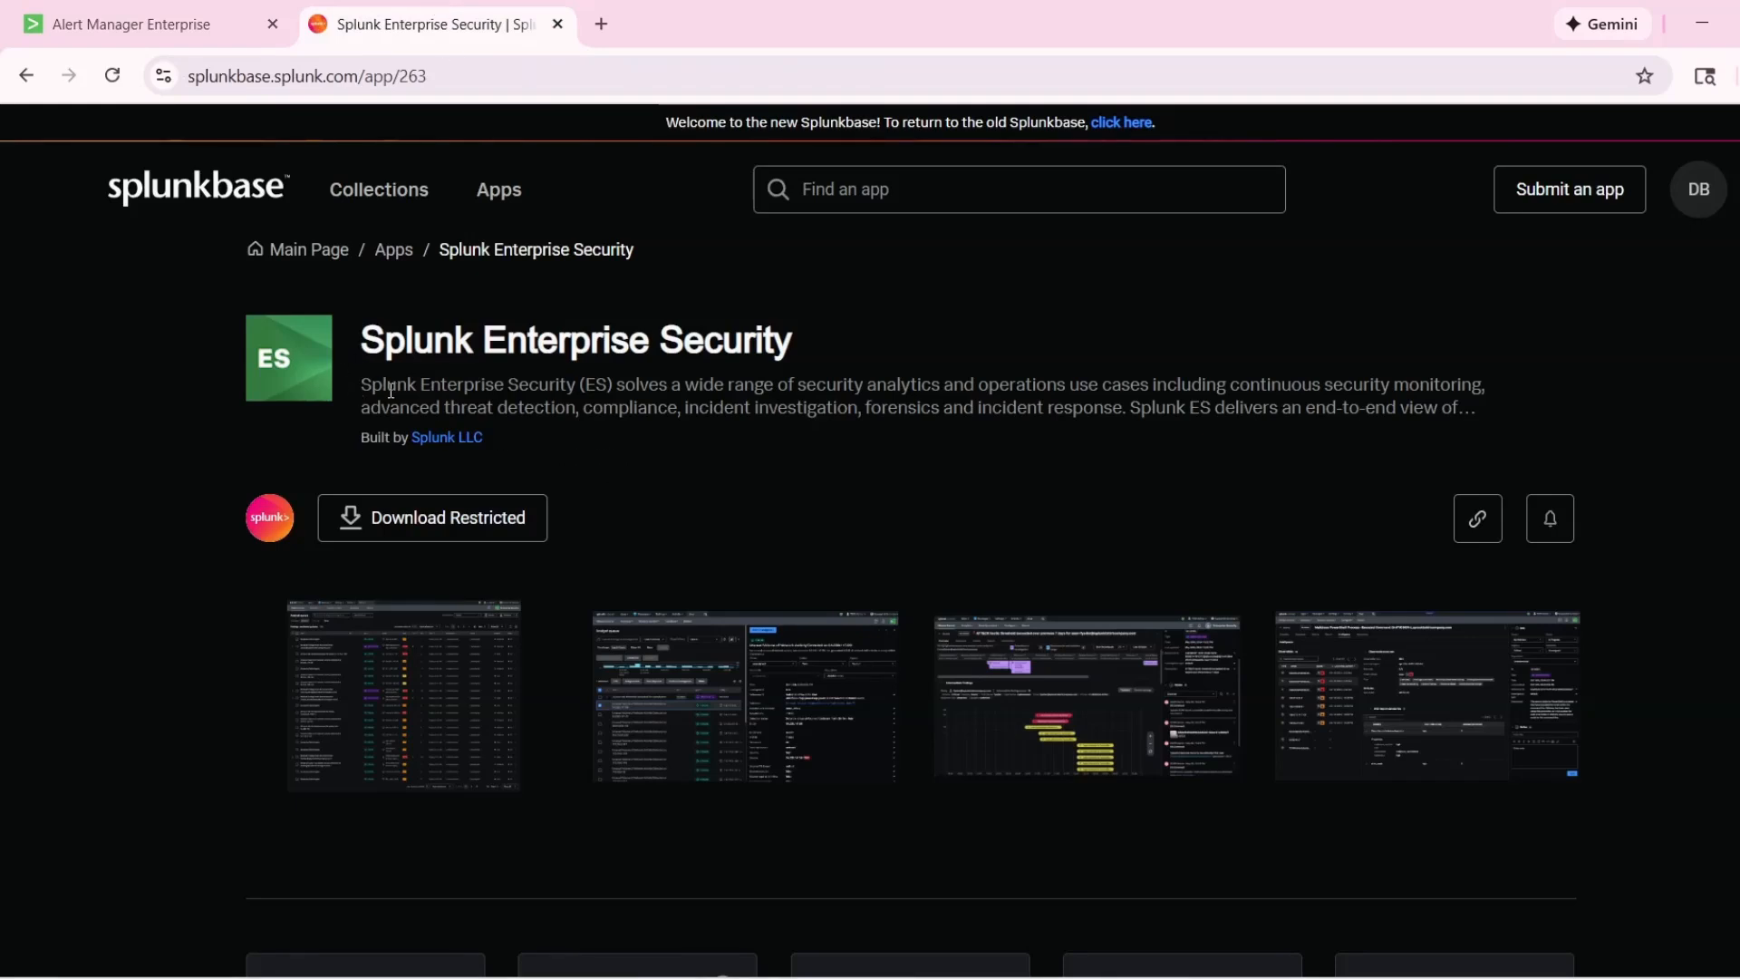
drag(360, 339, 794, 341)
click(253, 442)
click(423, 538)
click(1128, 355)
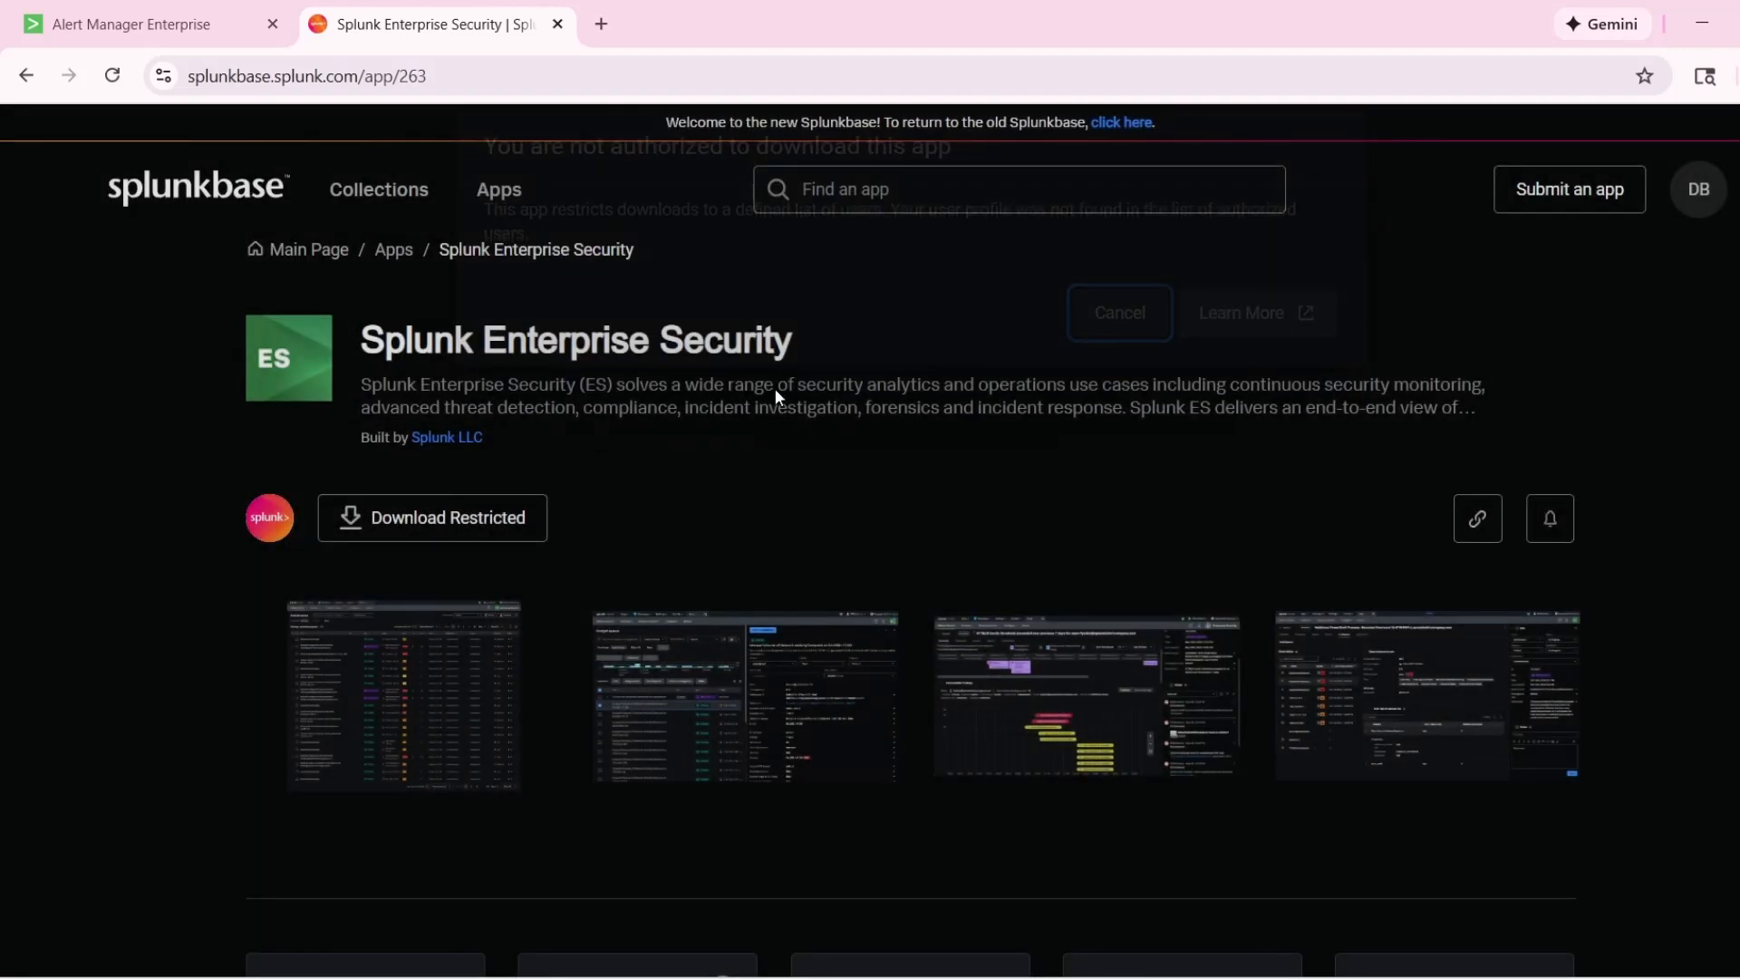
Return to Alert Manager Enterprise and inspect the Health Check event's title and expanded details.
click(136, 25)
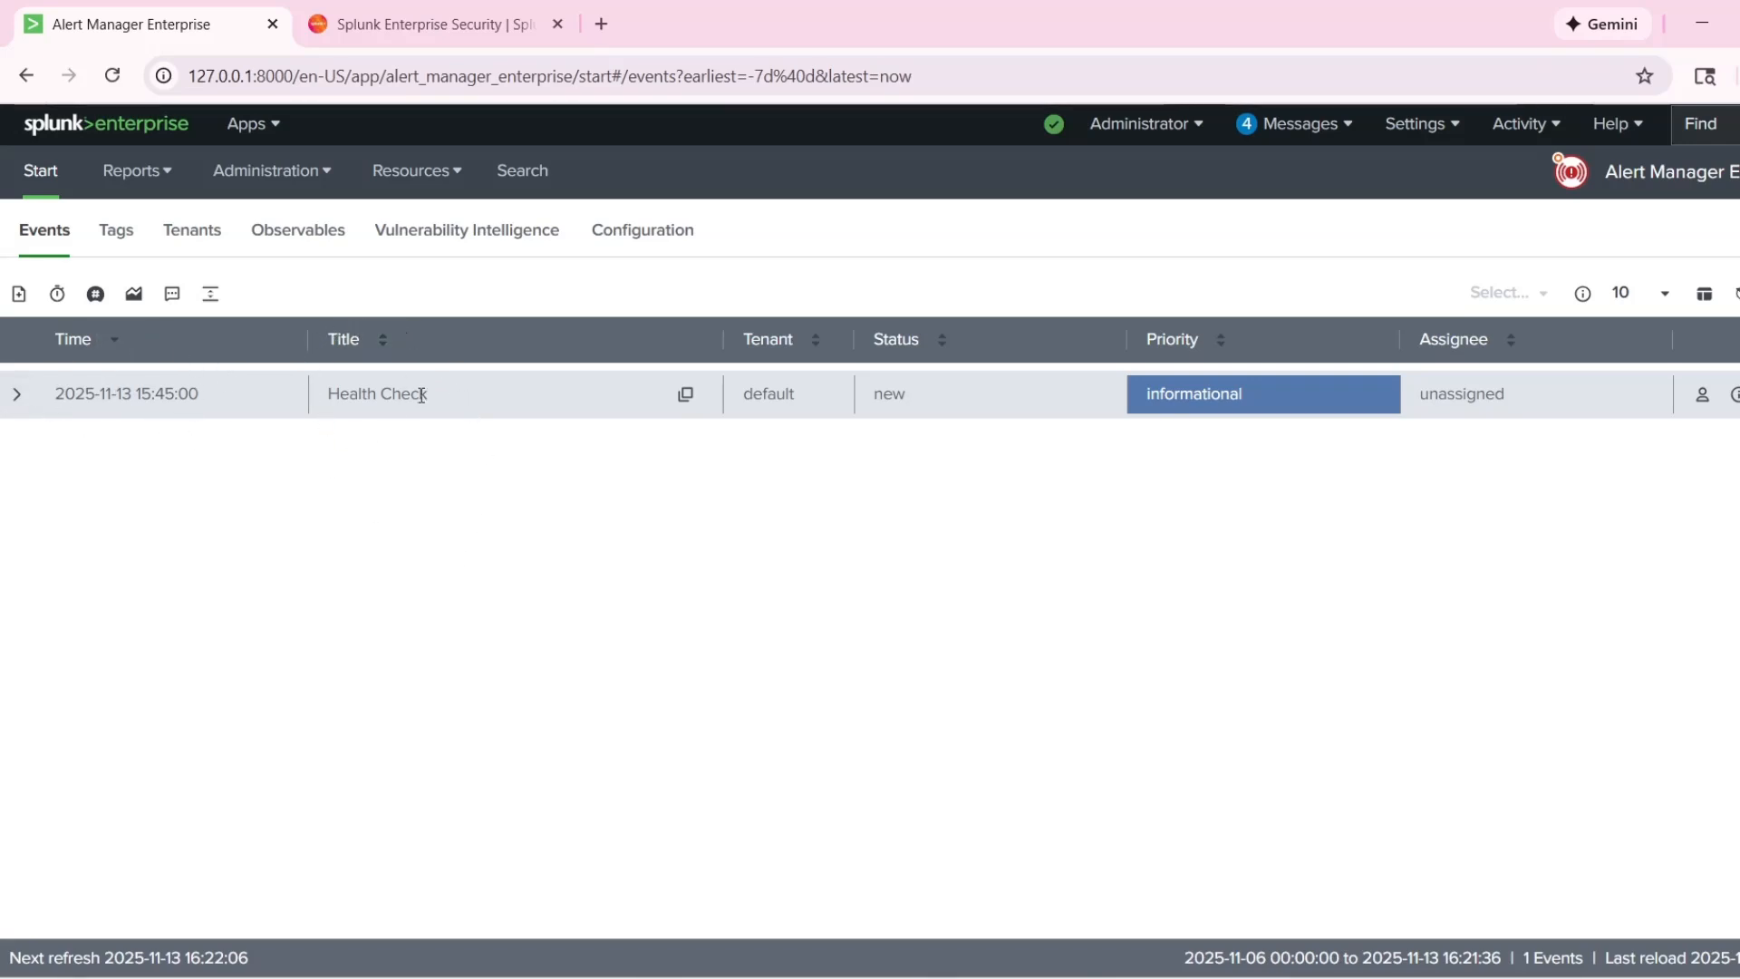
drag(329, 394, 433, 397)
click(571, 520)
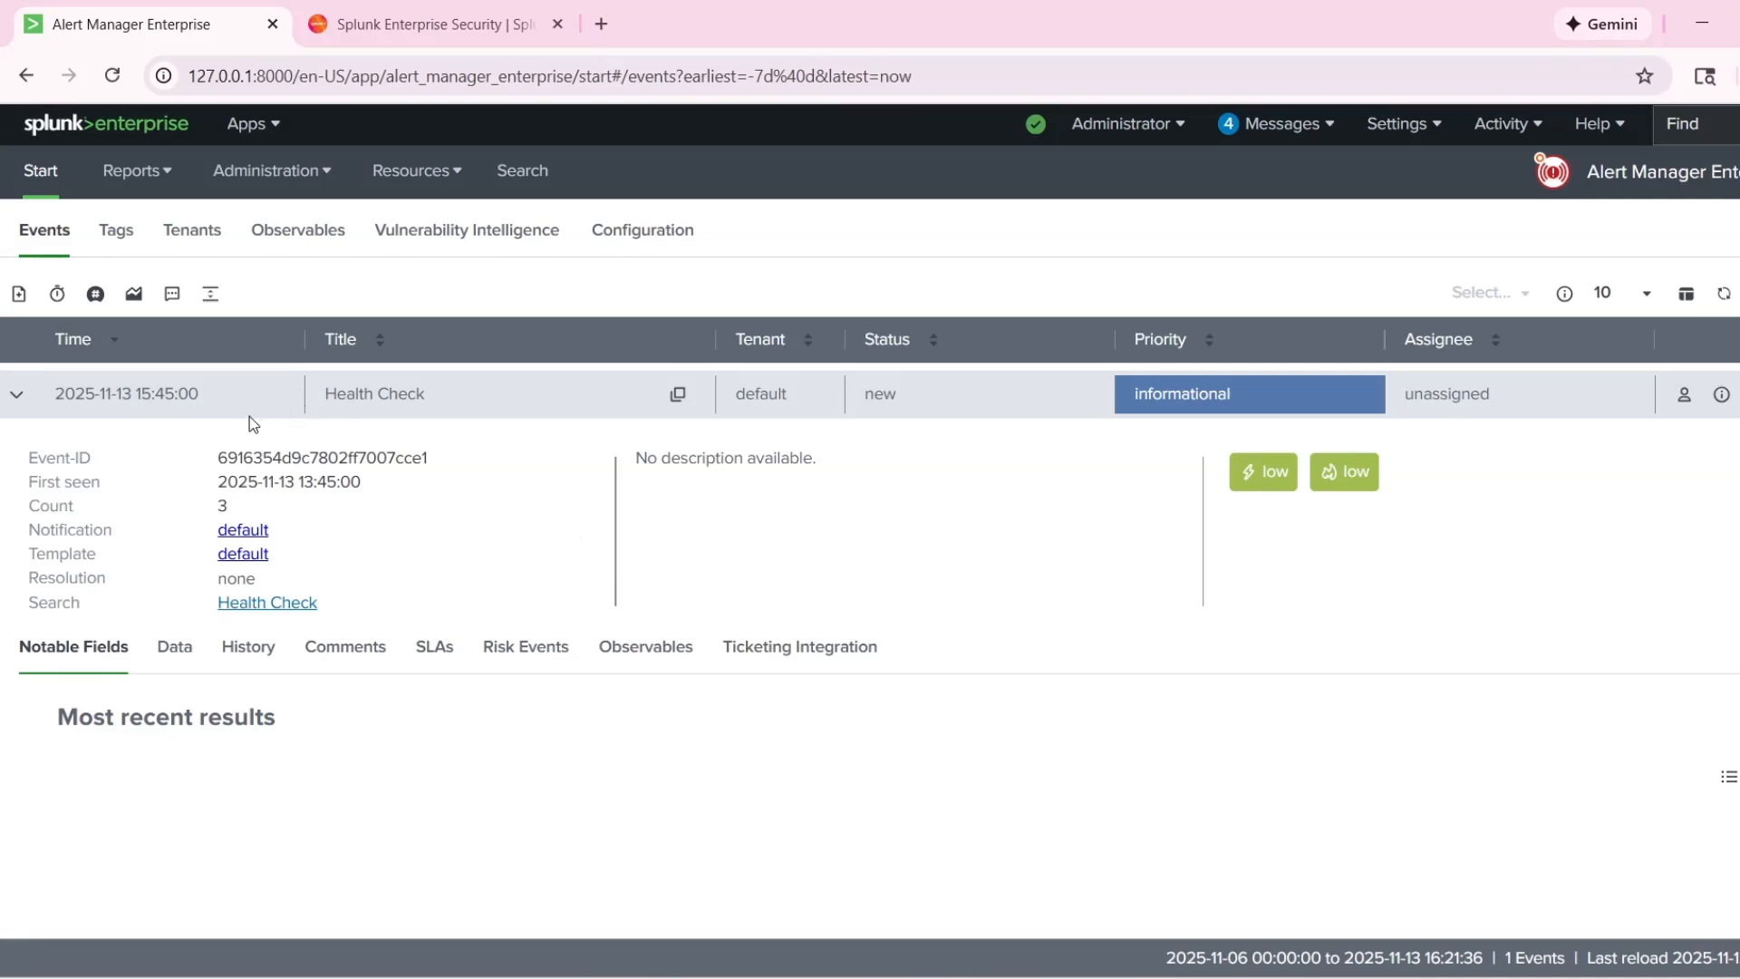
drag(84, 406, 76, 406)
click(156, 438)
click(18, 397)
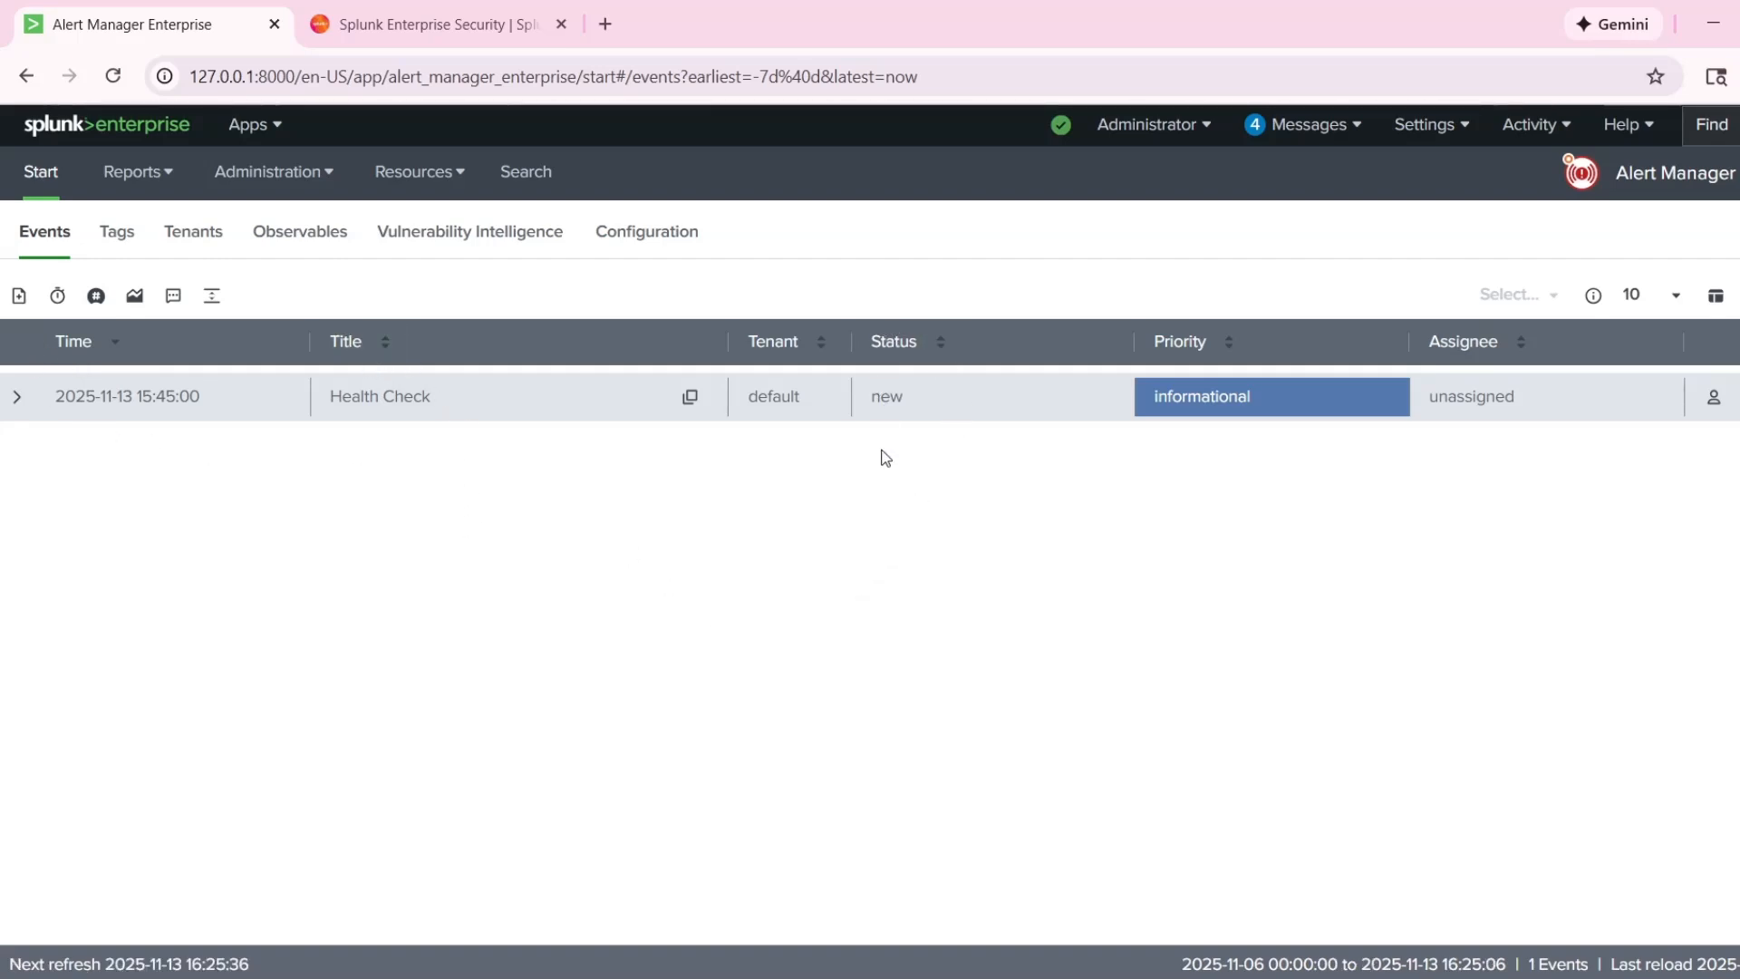
Check the status and assignee of the Health Check event.
double_click(873, 396)
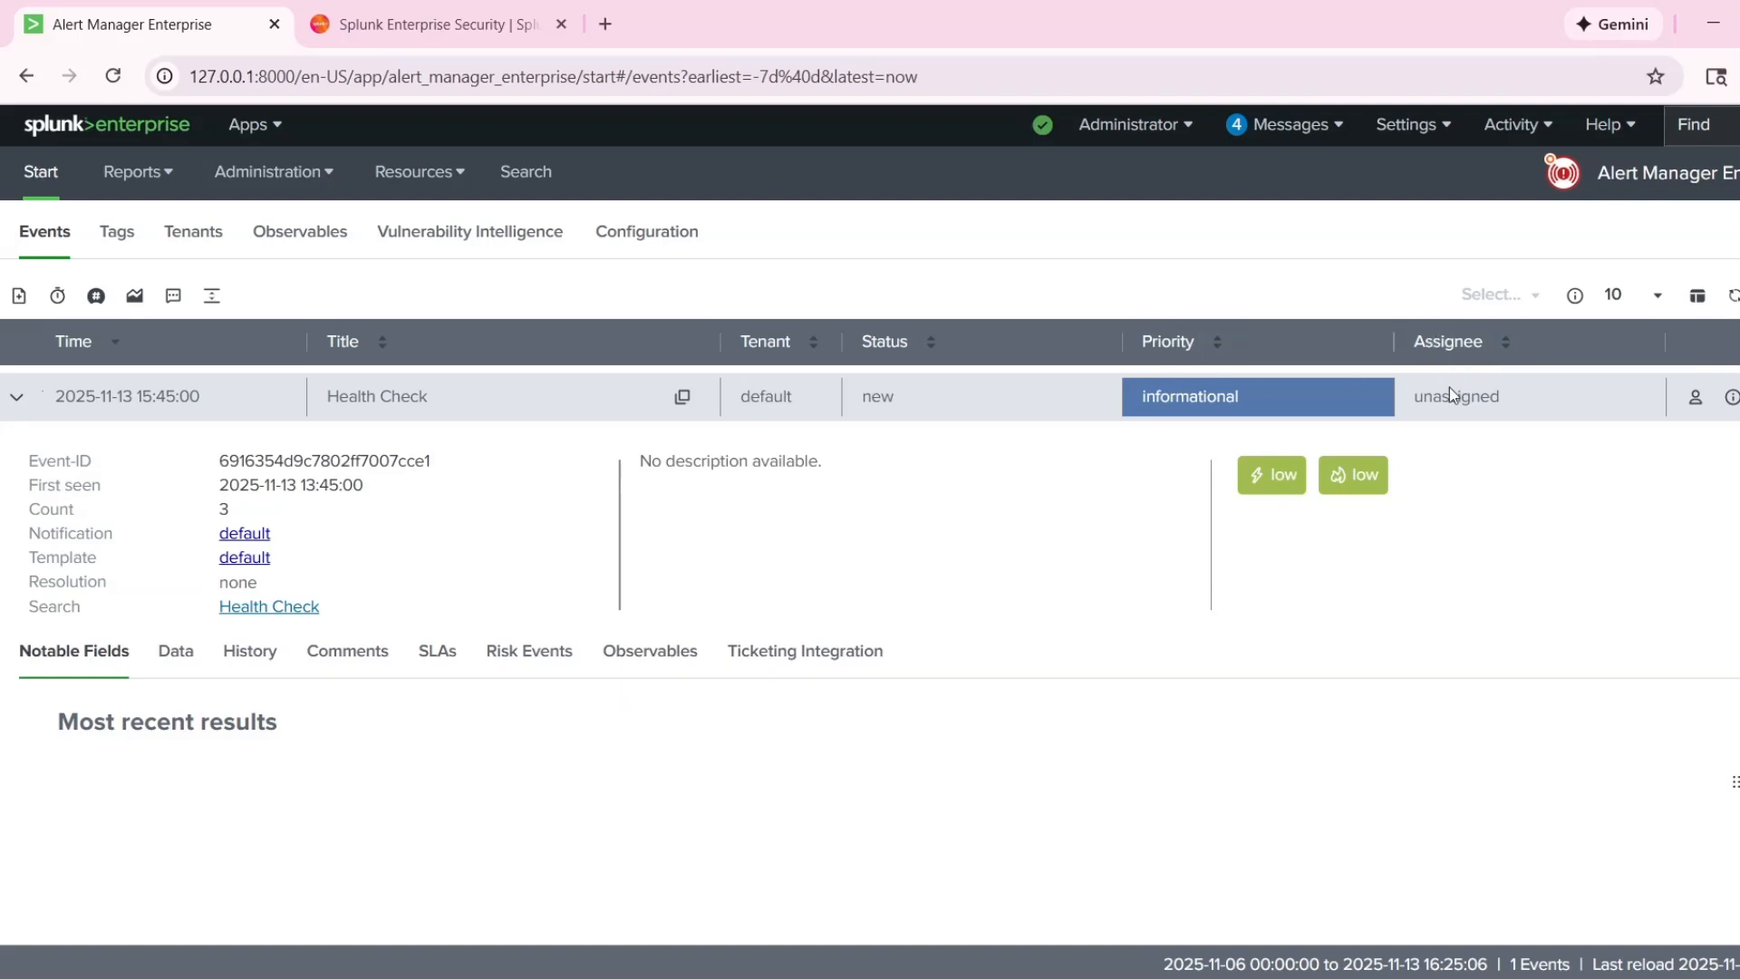
mouse_move(1414, 396)
mouse_down()
mouse_move(1501, 403)
mouse_move(1432, 399)
mouse_up()
click(1523, 414)
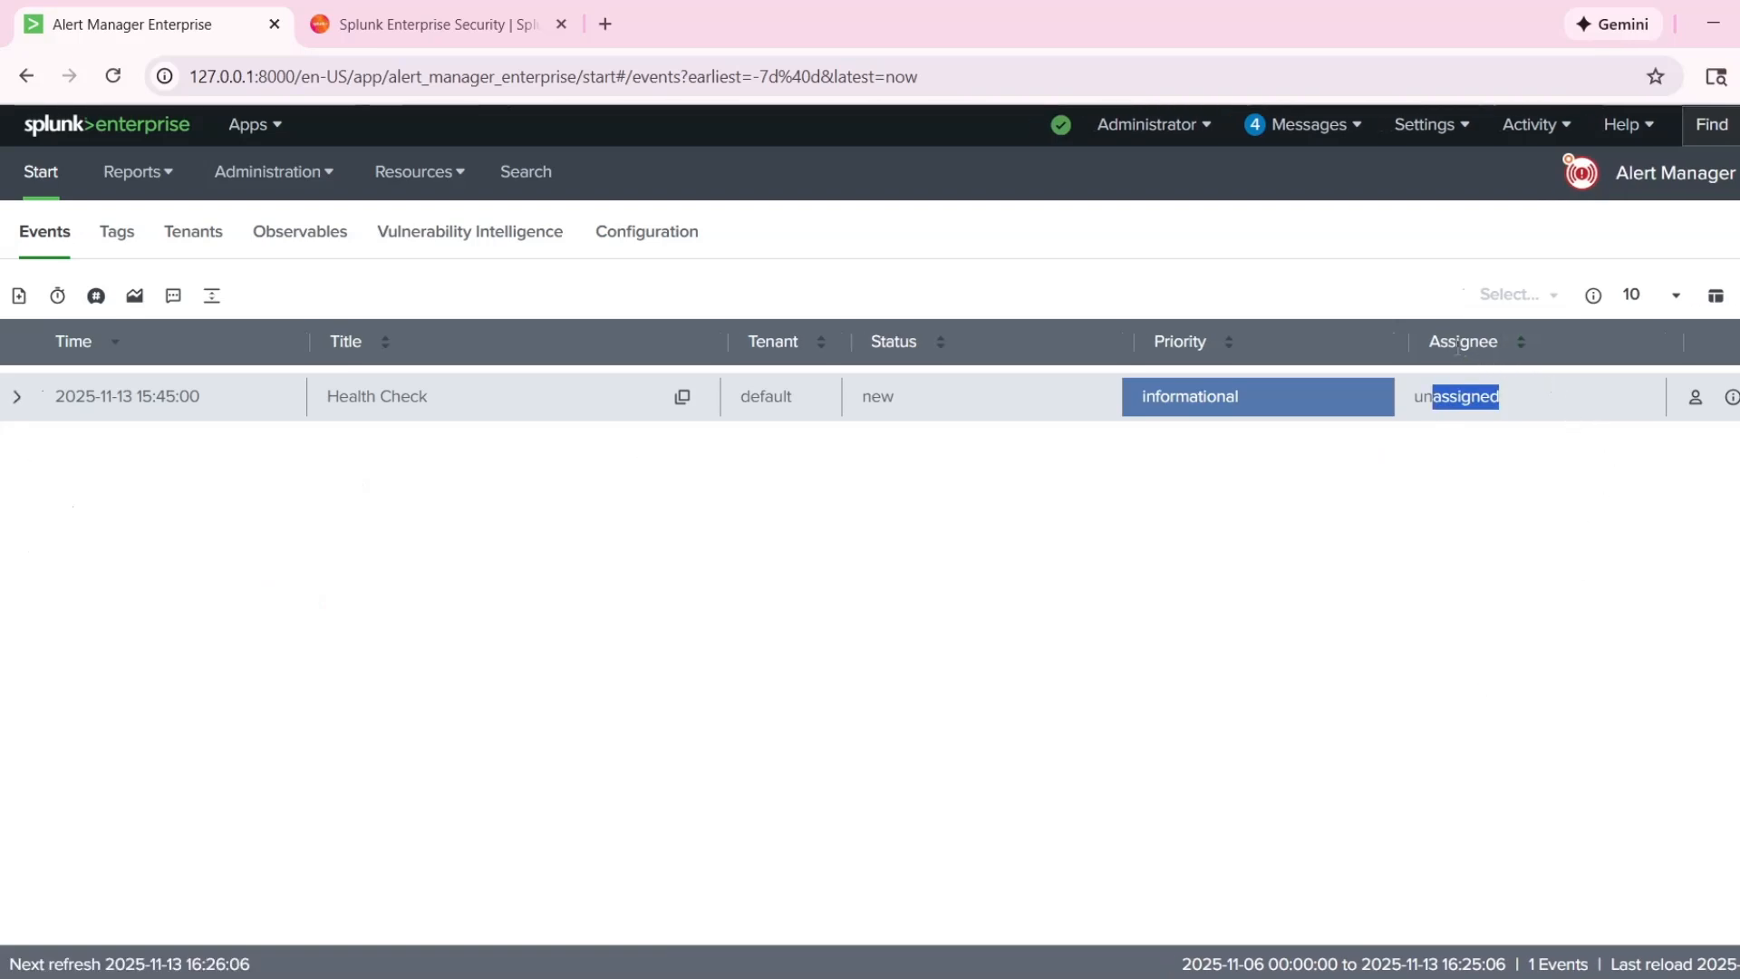
click(1530, 455)
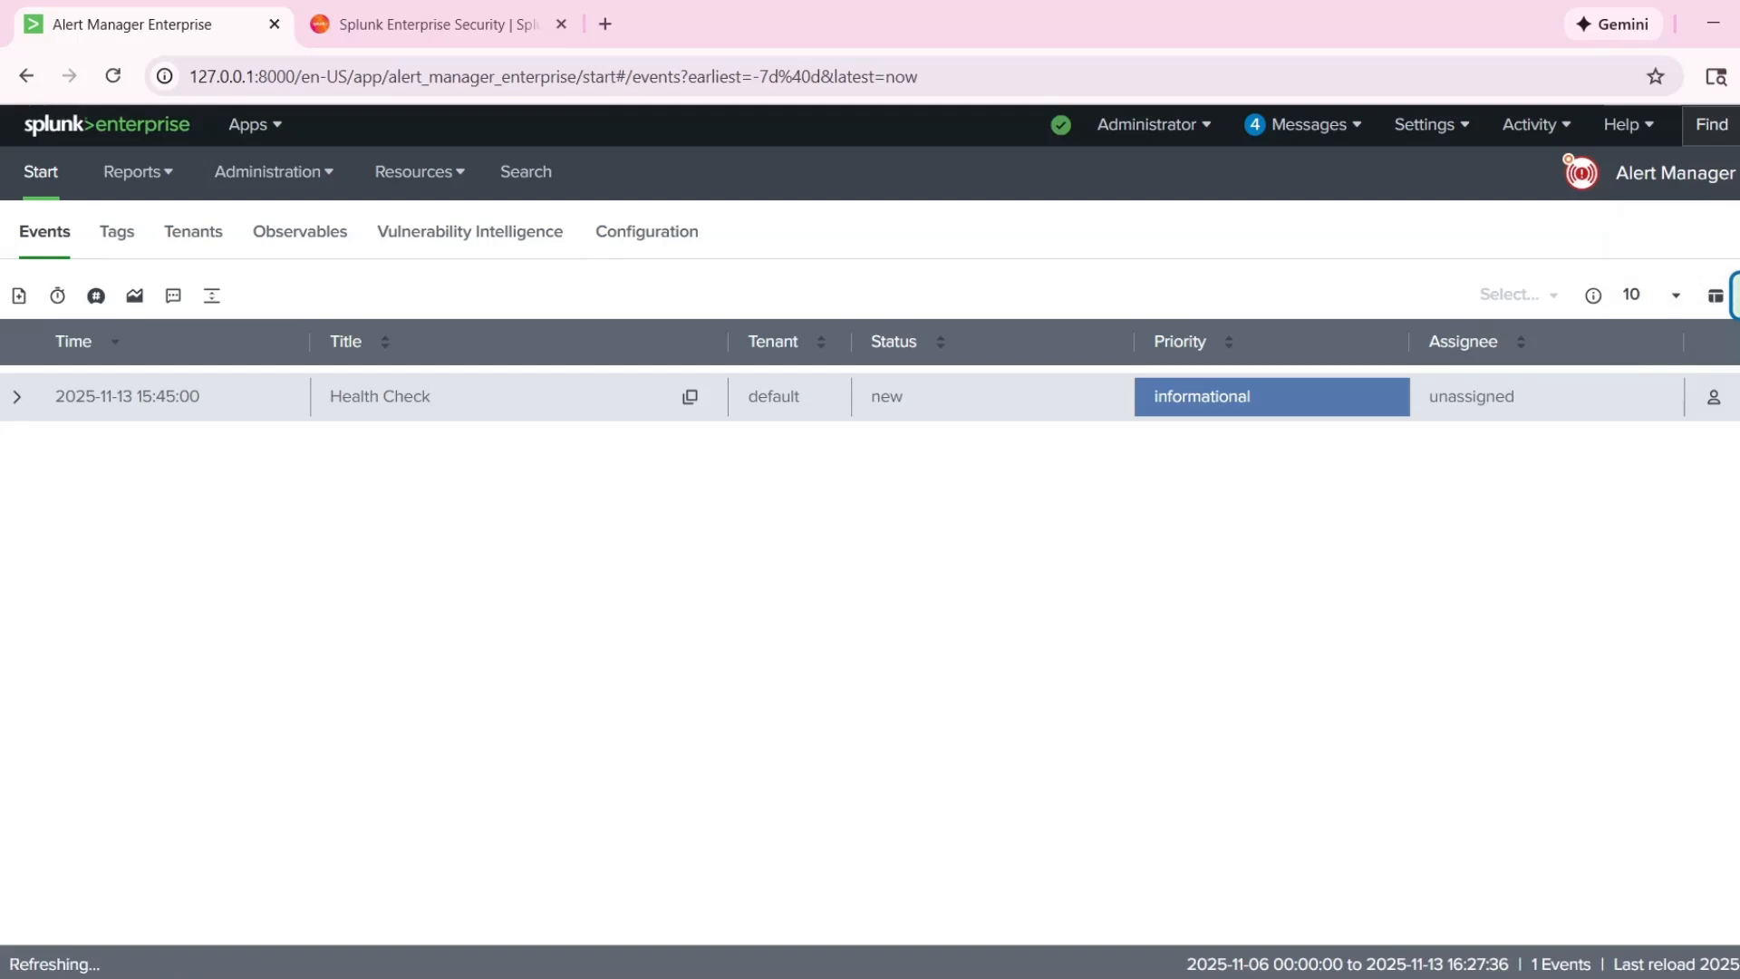
Expand the multiple failed logons event and review its priority and description.
click(16, 396)
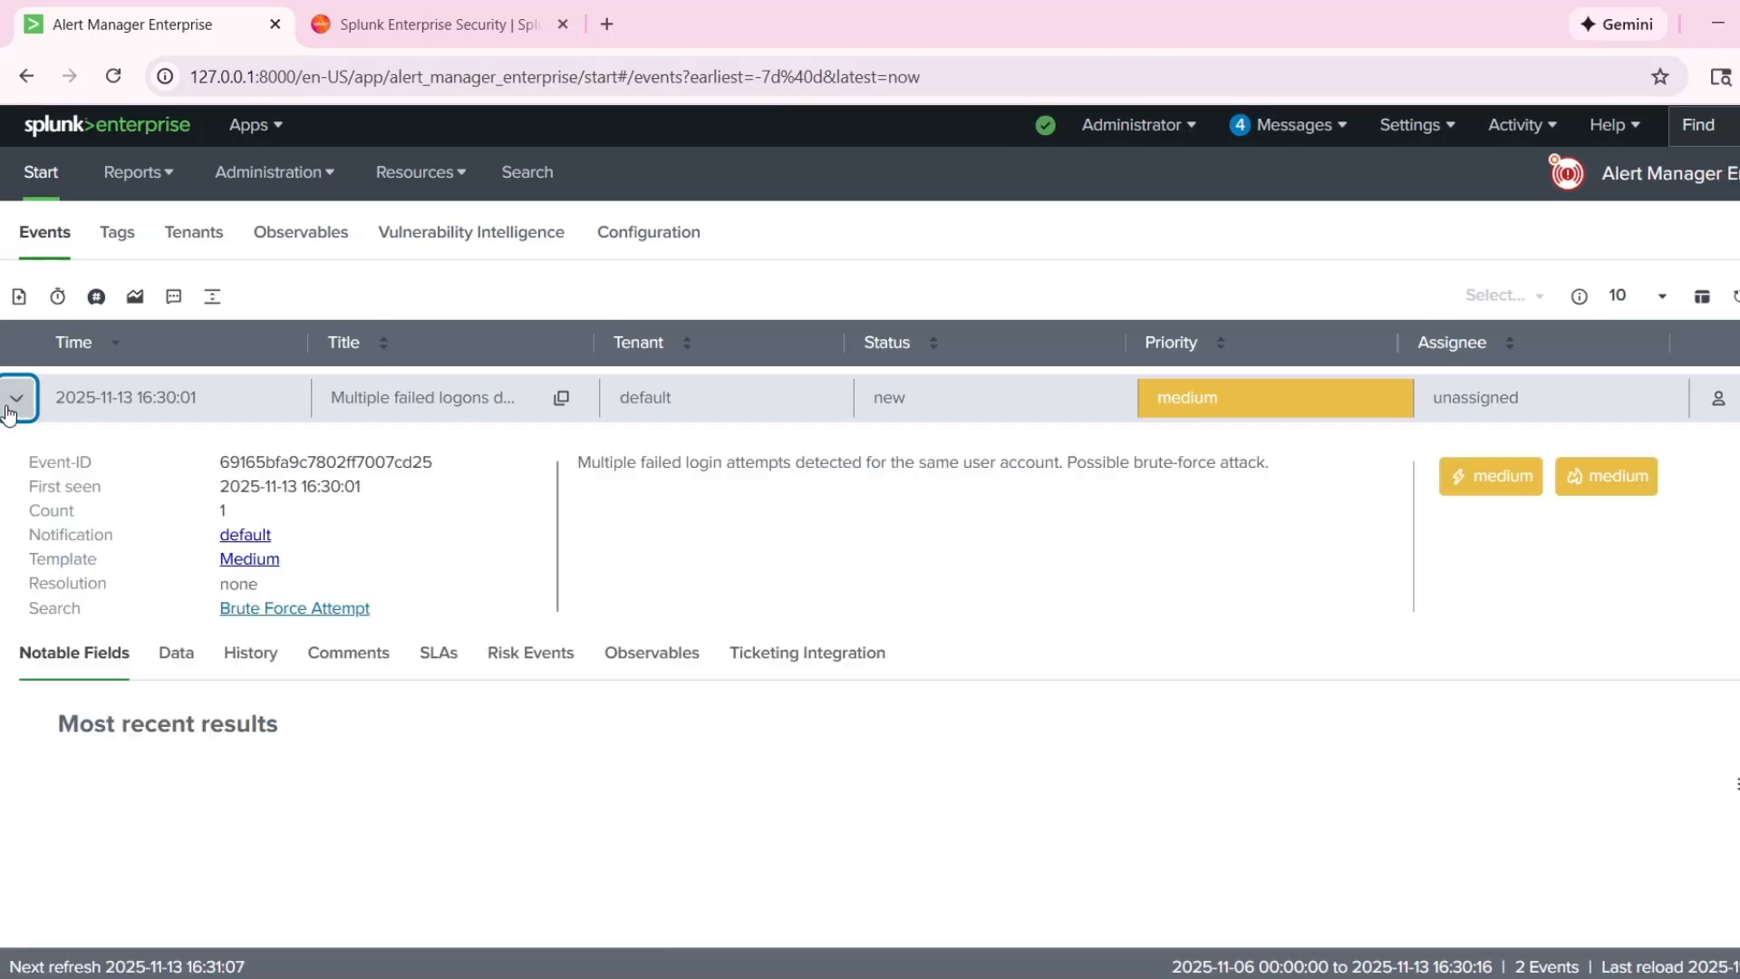
click(8, 413)
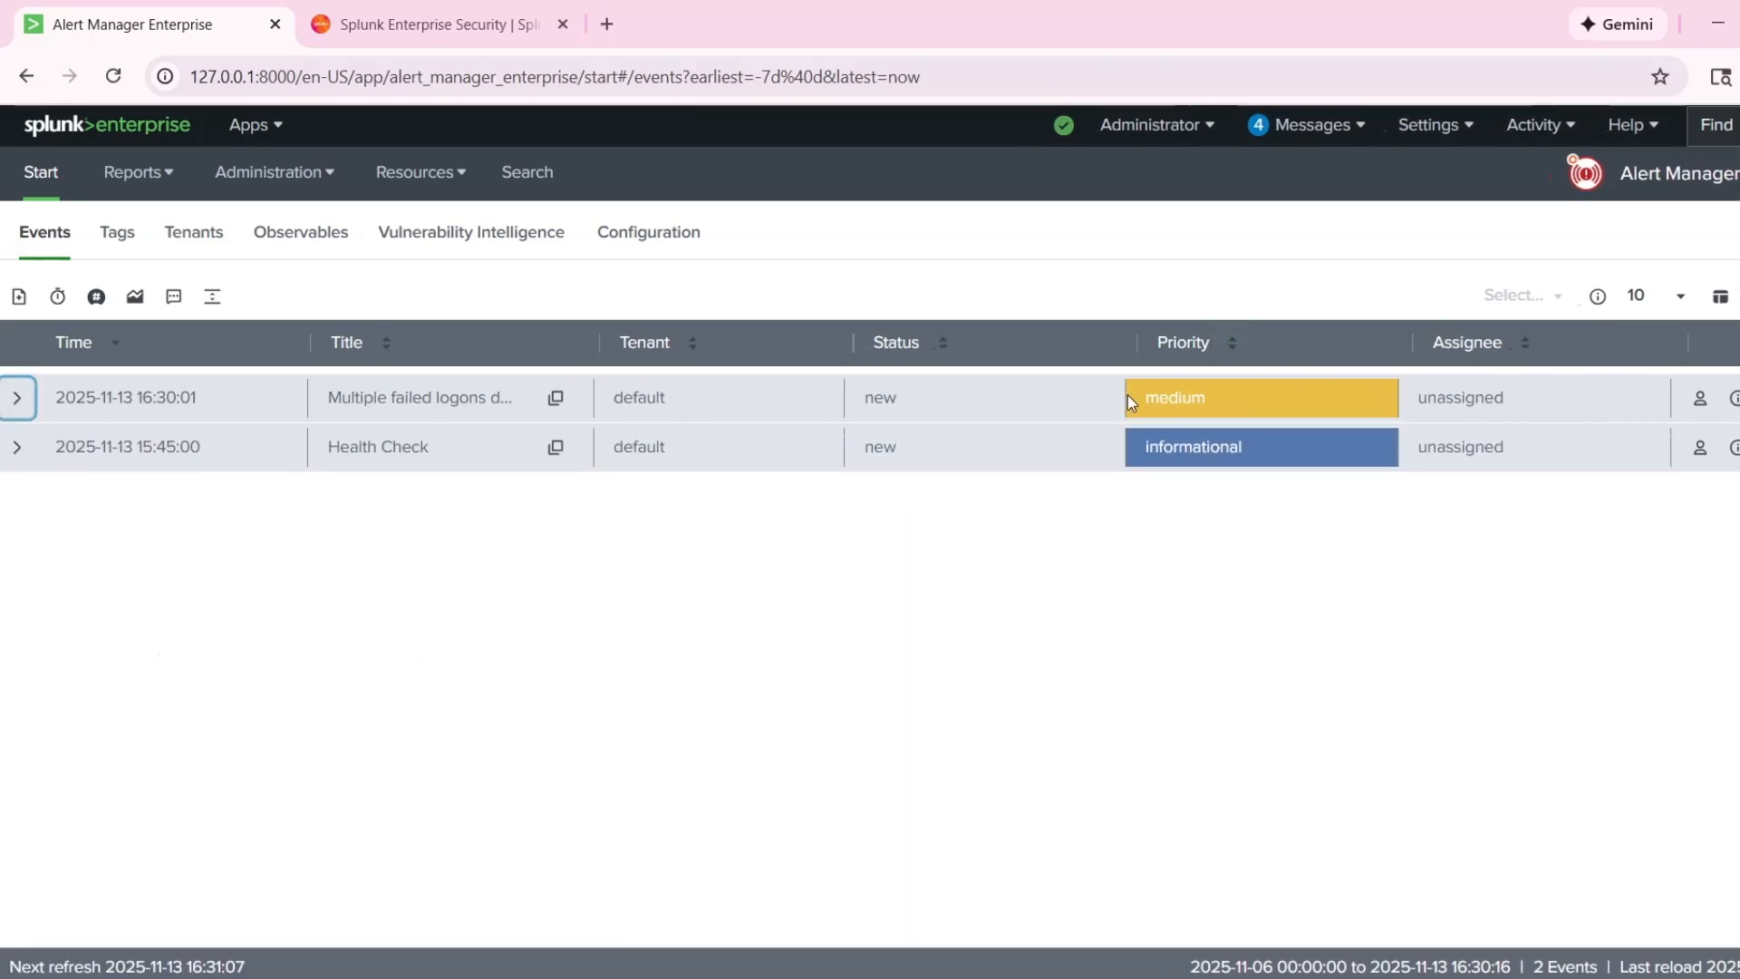
drag(1128, 397, 1207, 397)
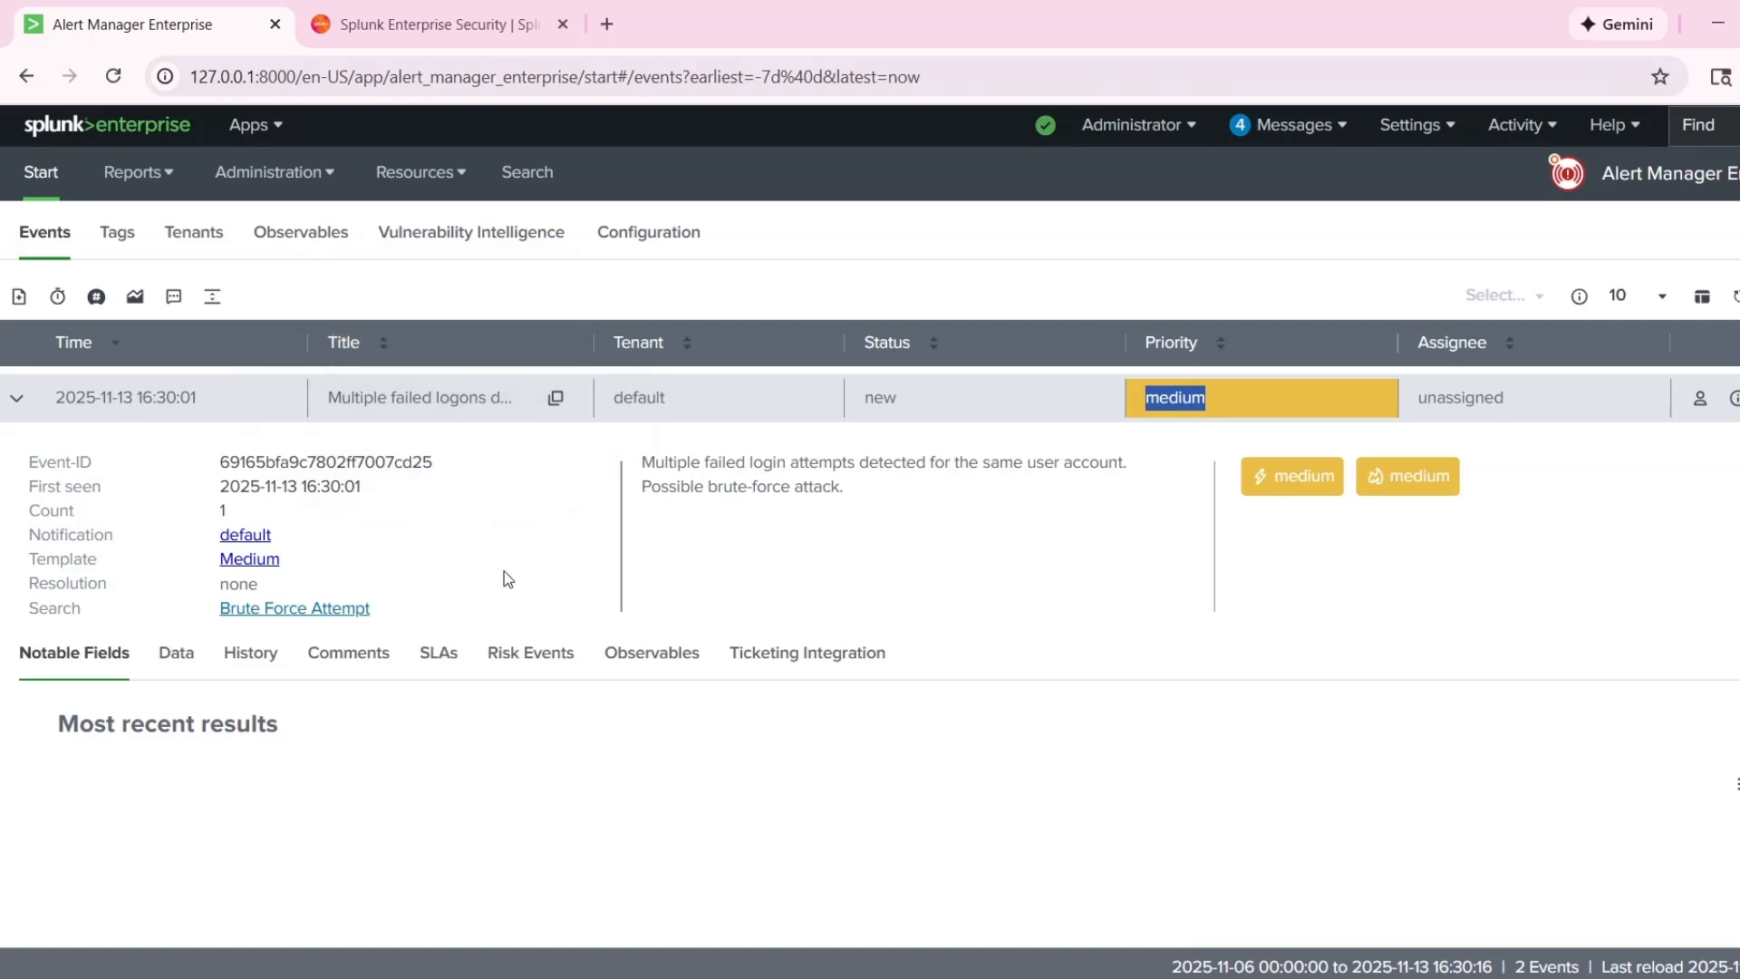
drag(634, 449, 916, 567)
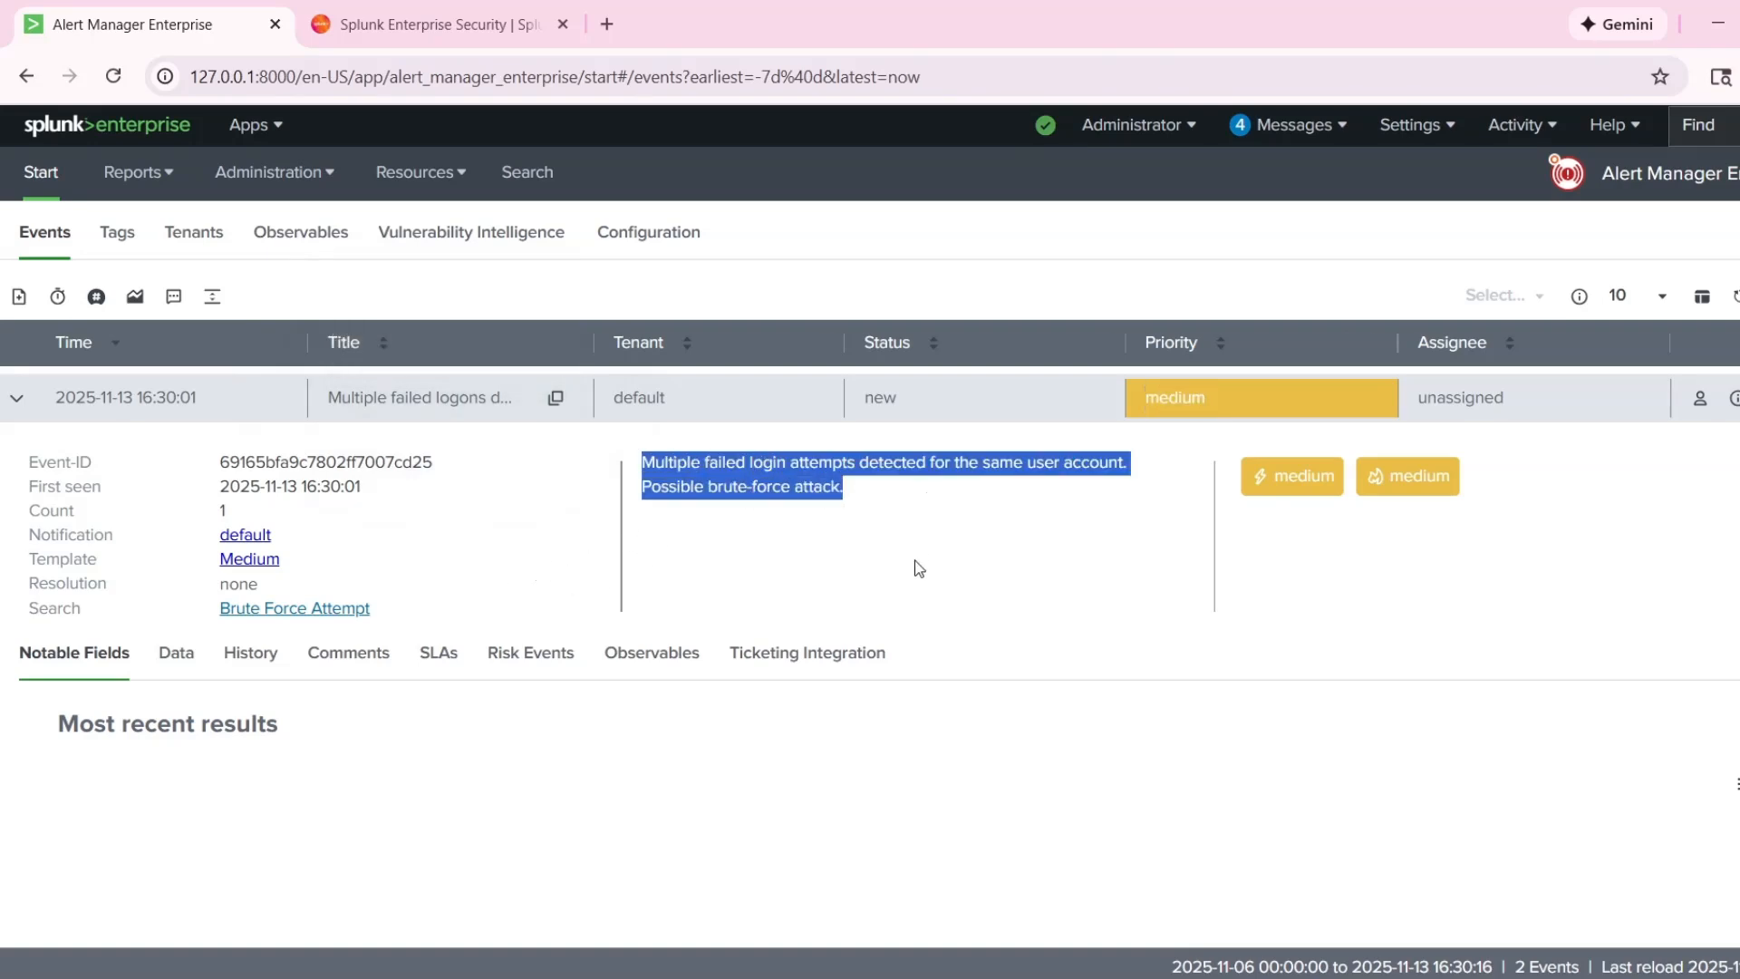
click(916, 567)
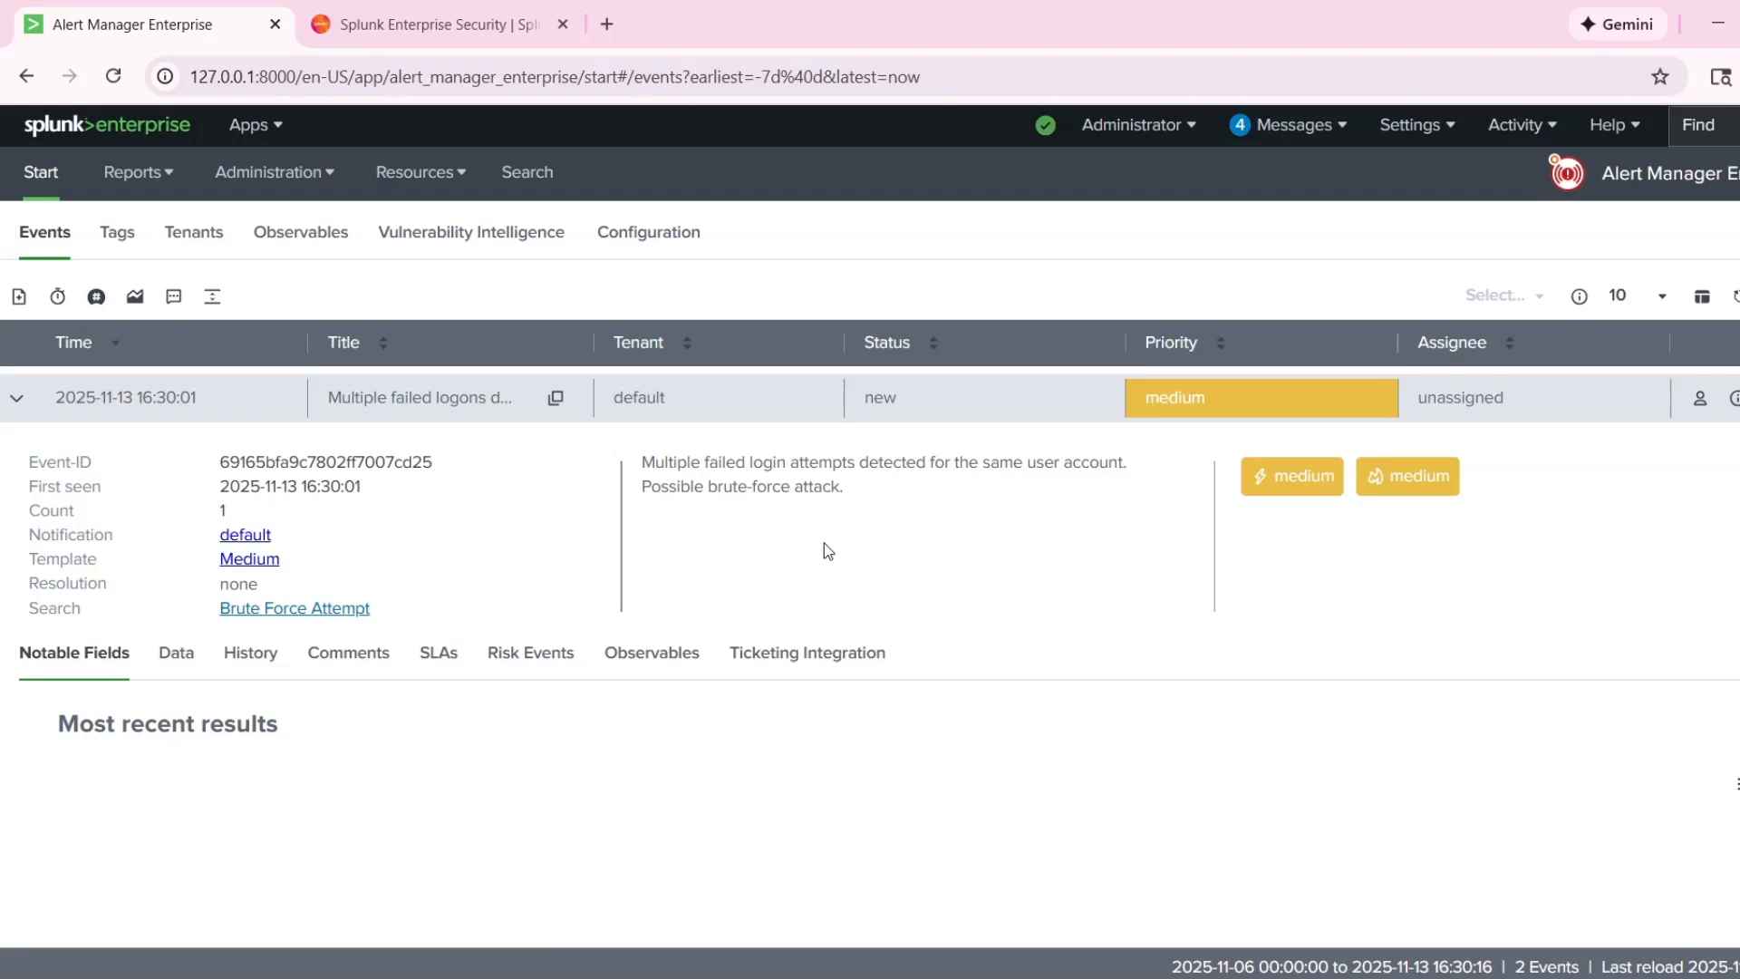
drag(634, 458, 862, 490)
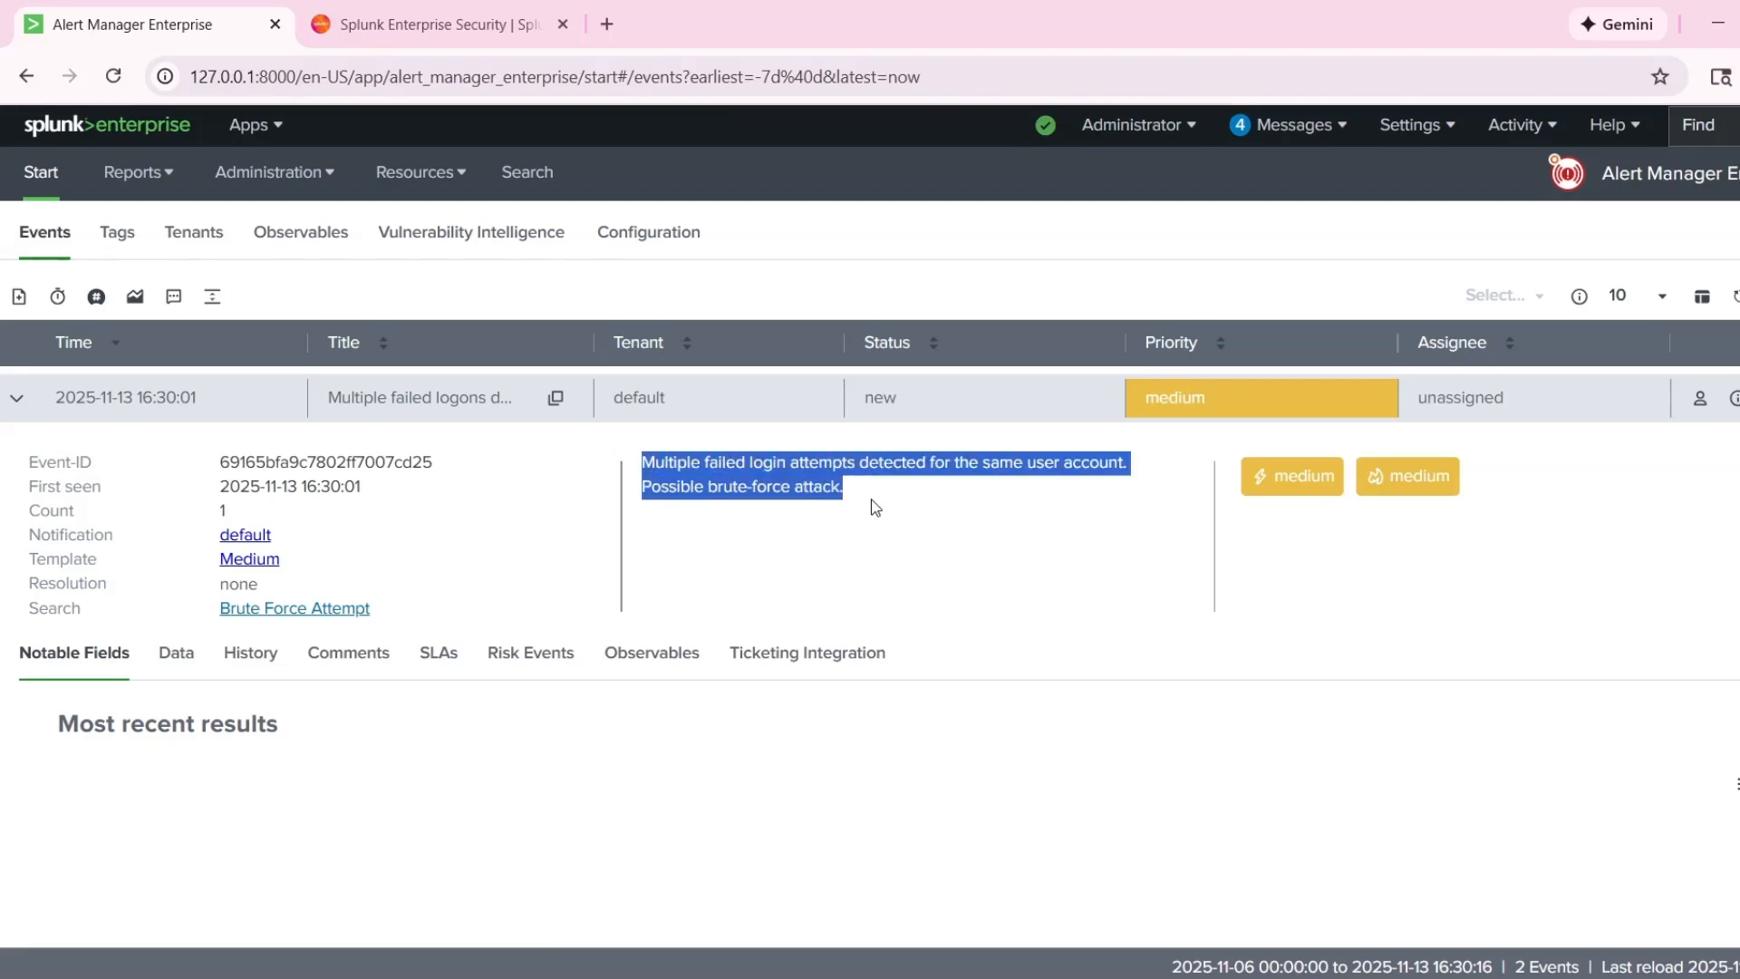
click(877, 510)
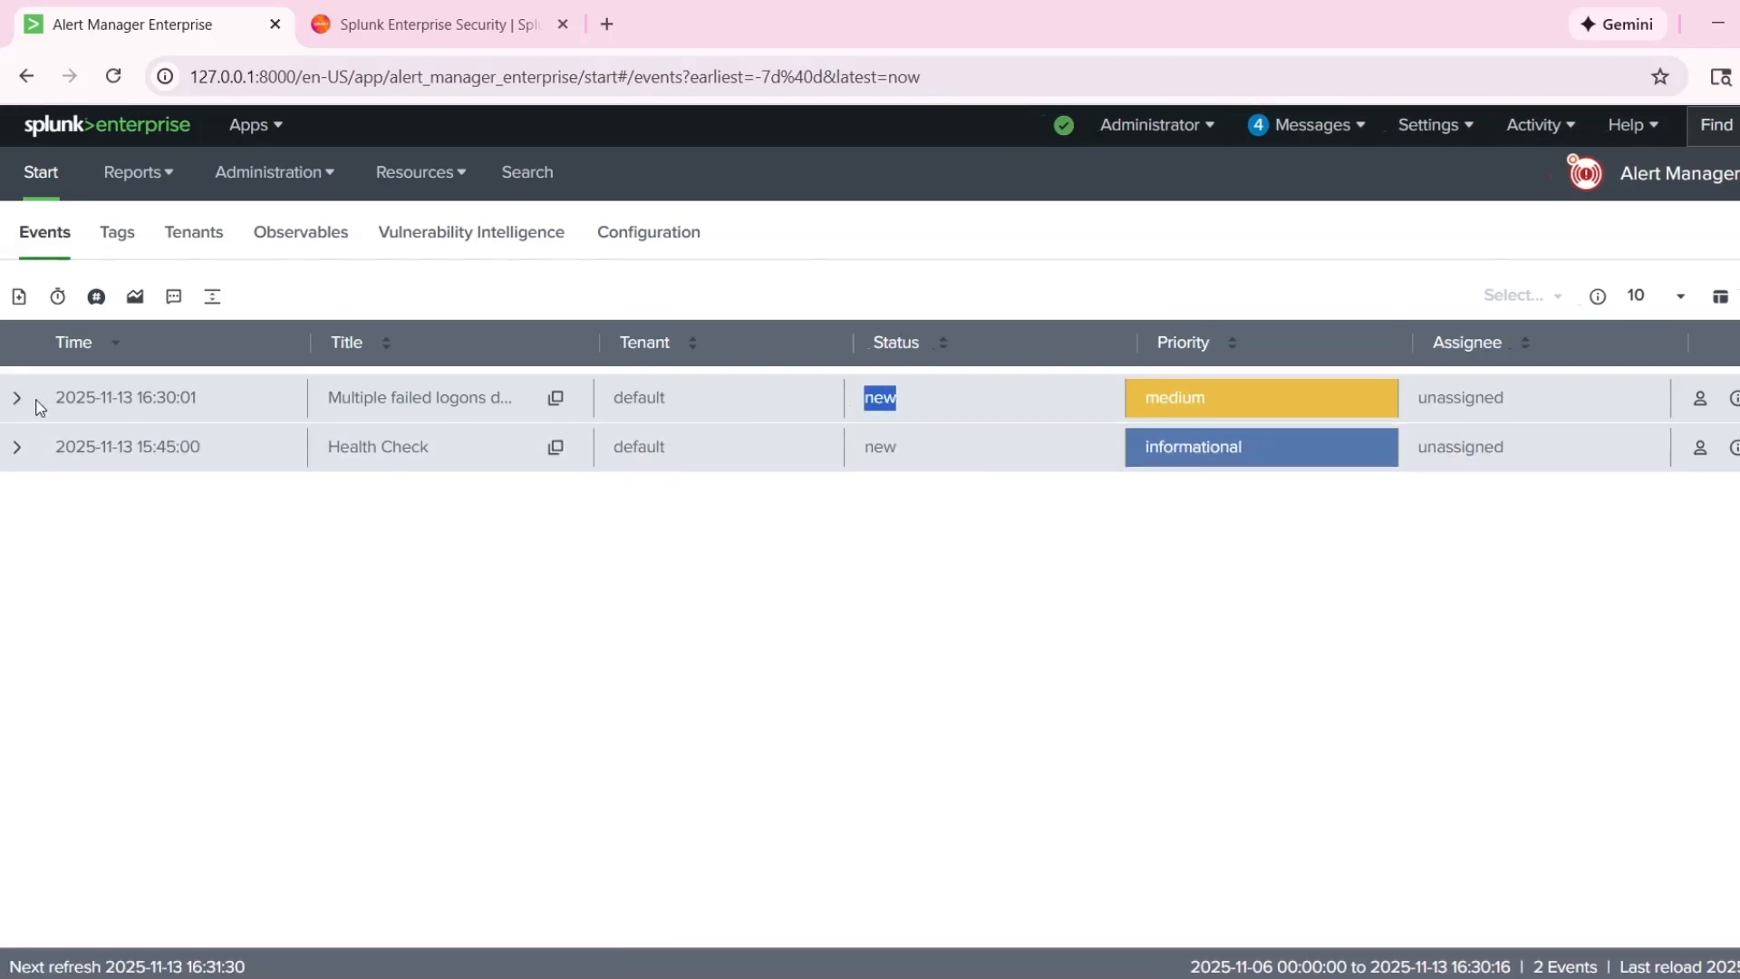
Assign the multiple failed logons event to myself, submitting the comment "Work in progress".
click(37, 400)
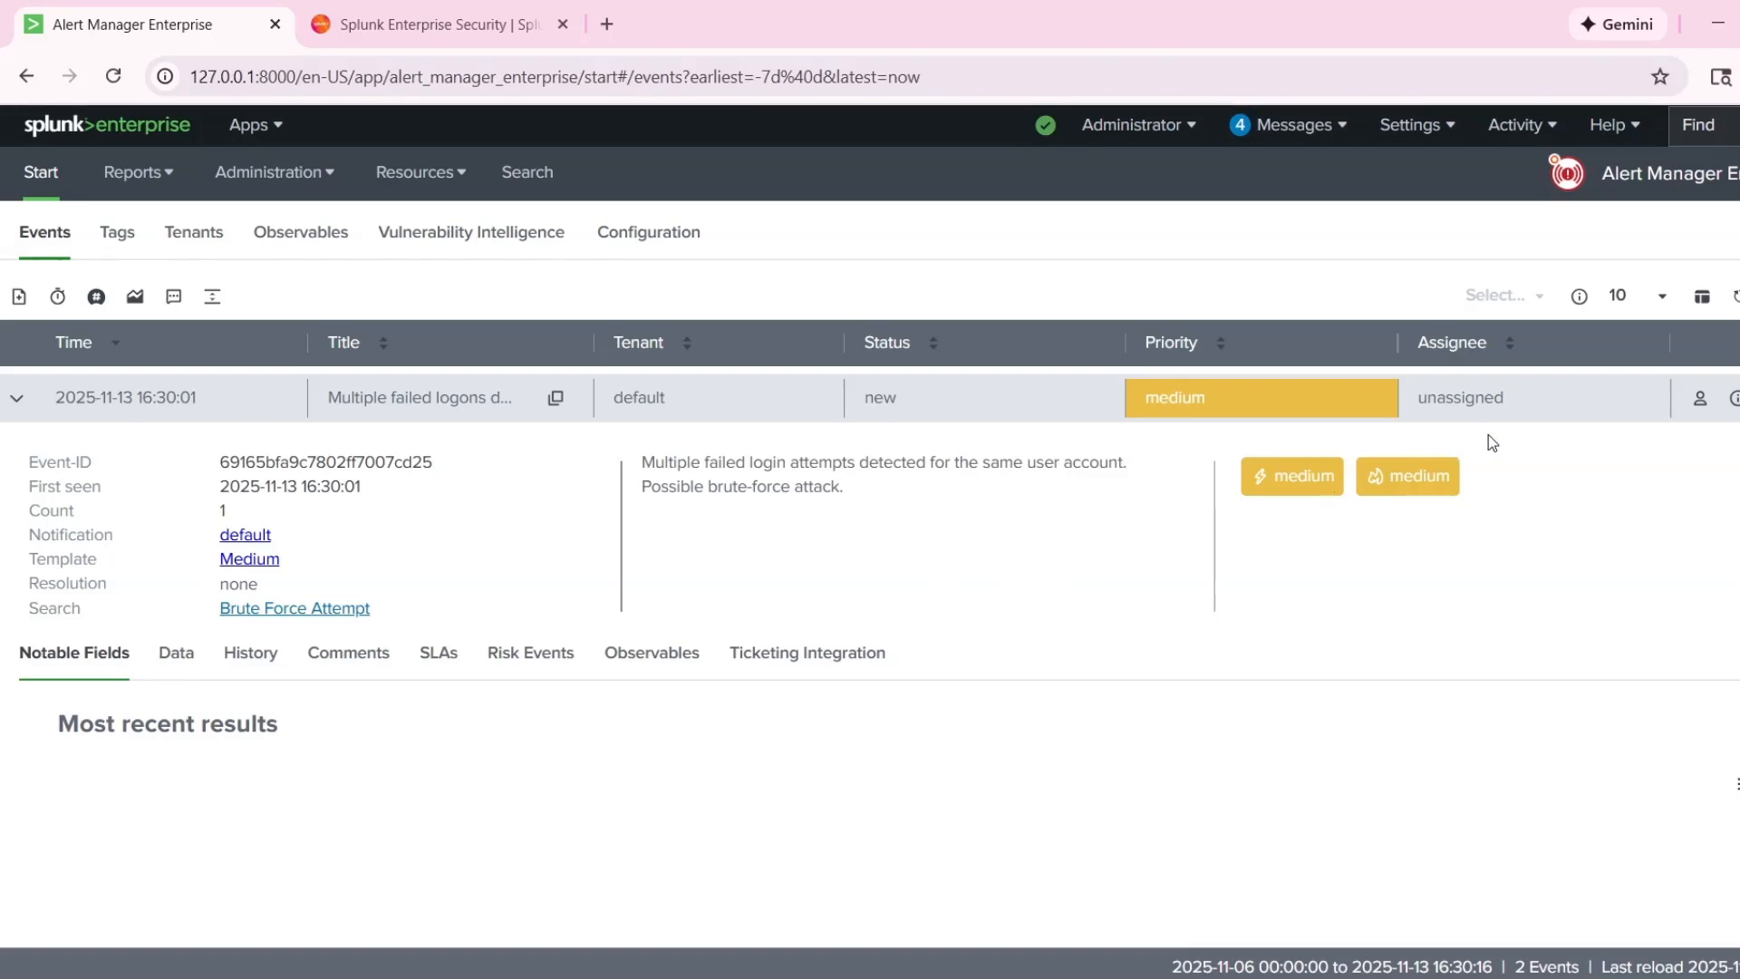
click(1739, 398)
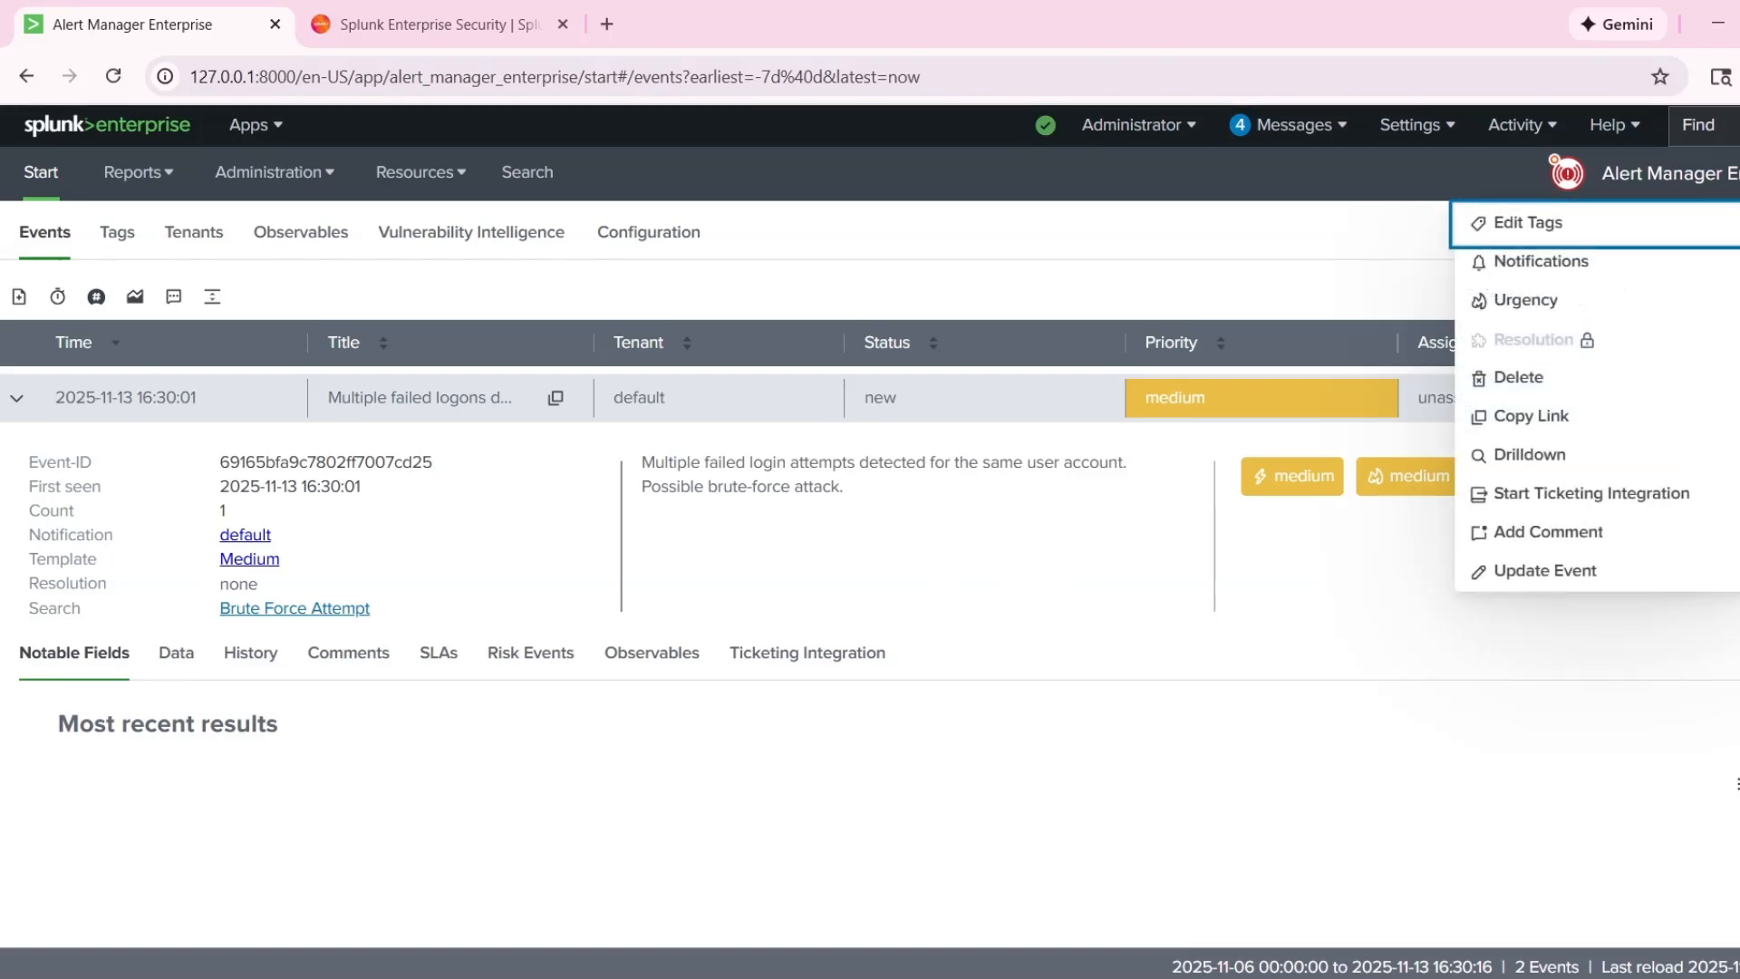
click(1739, 397)
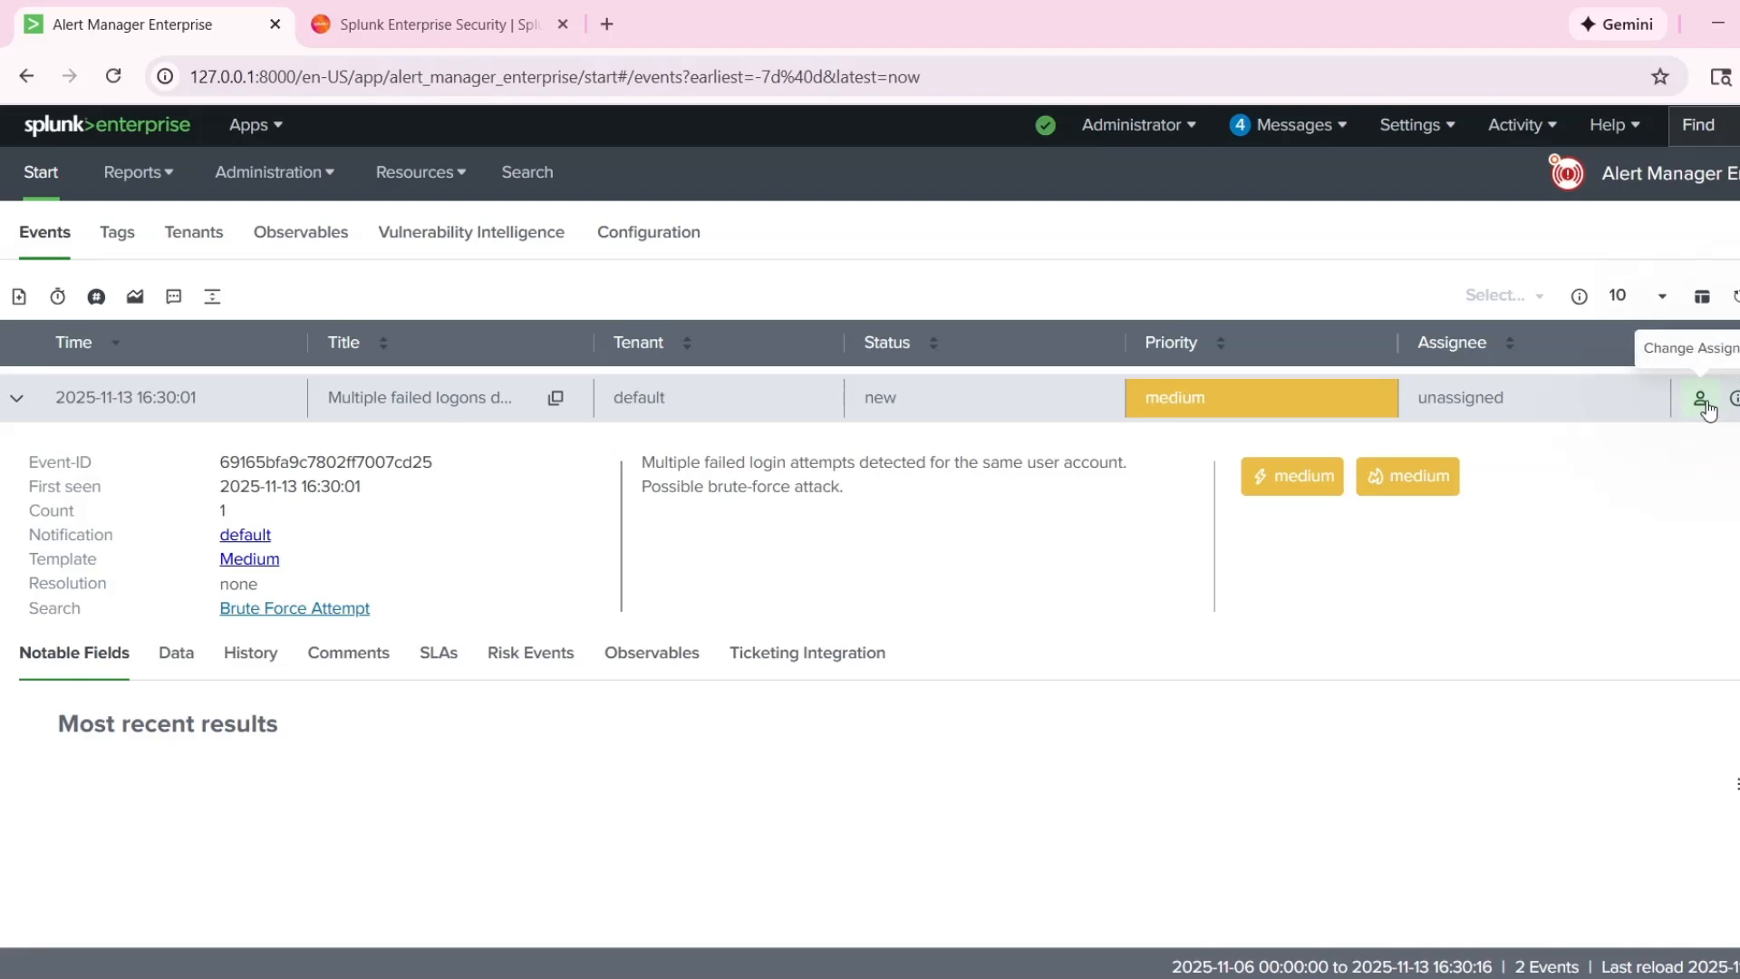
click(1701, 400)
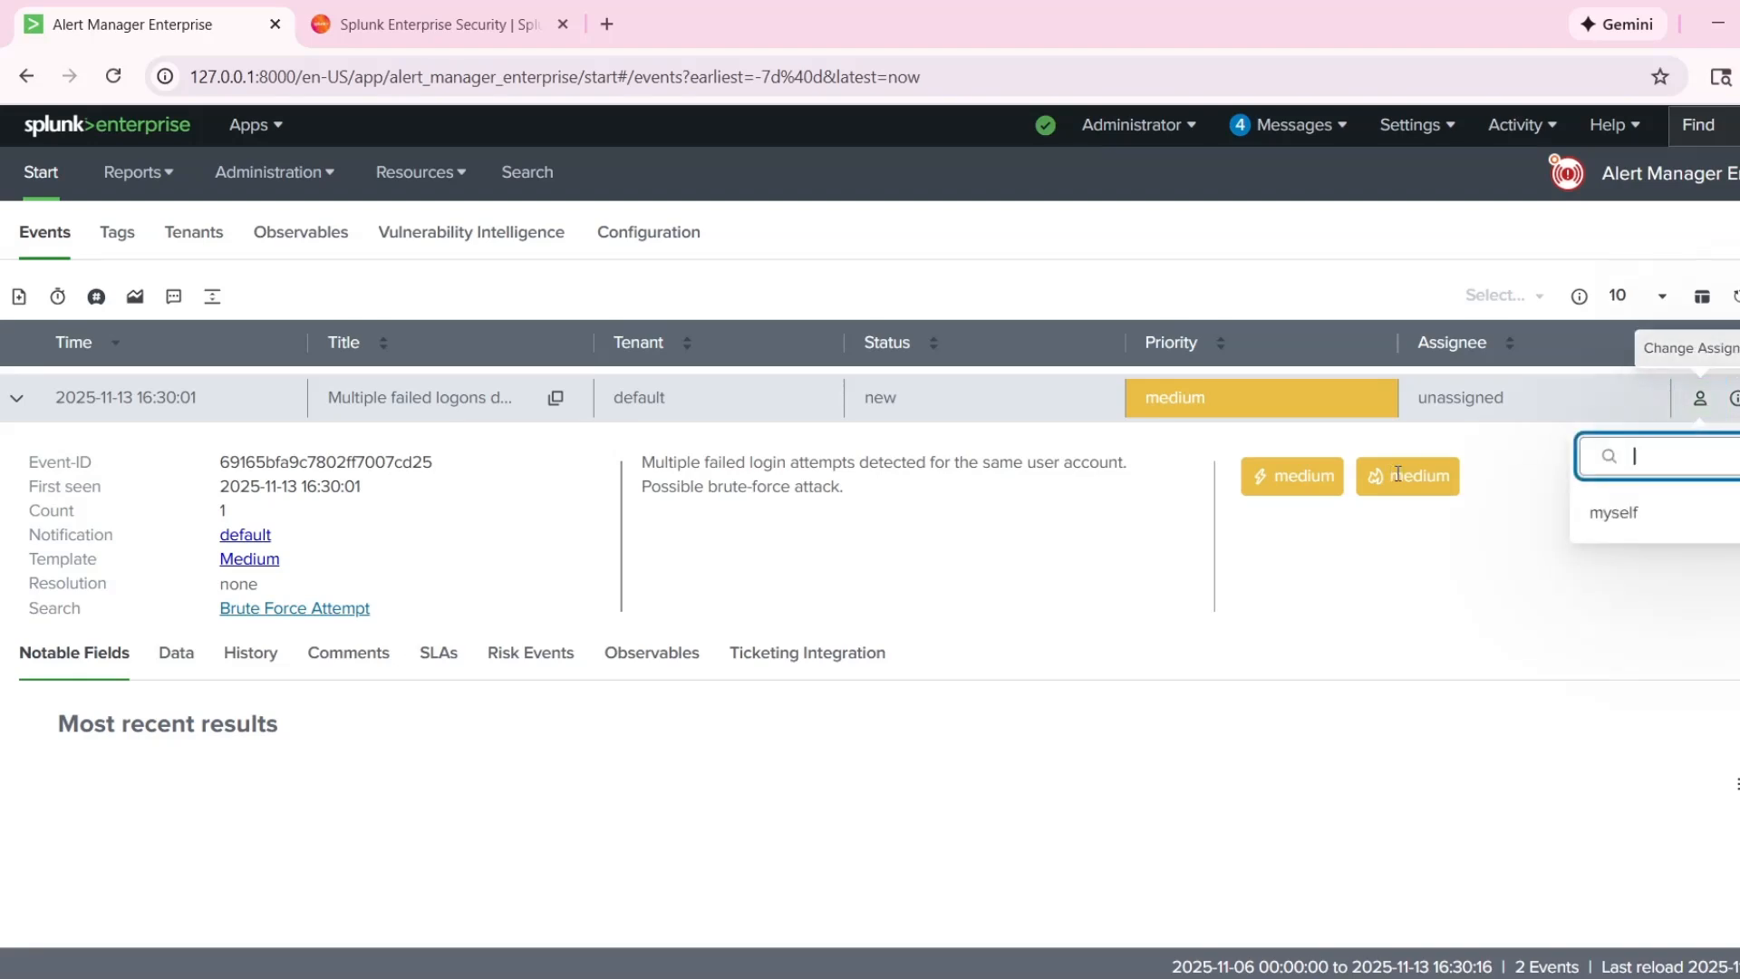
click(1625, 520)
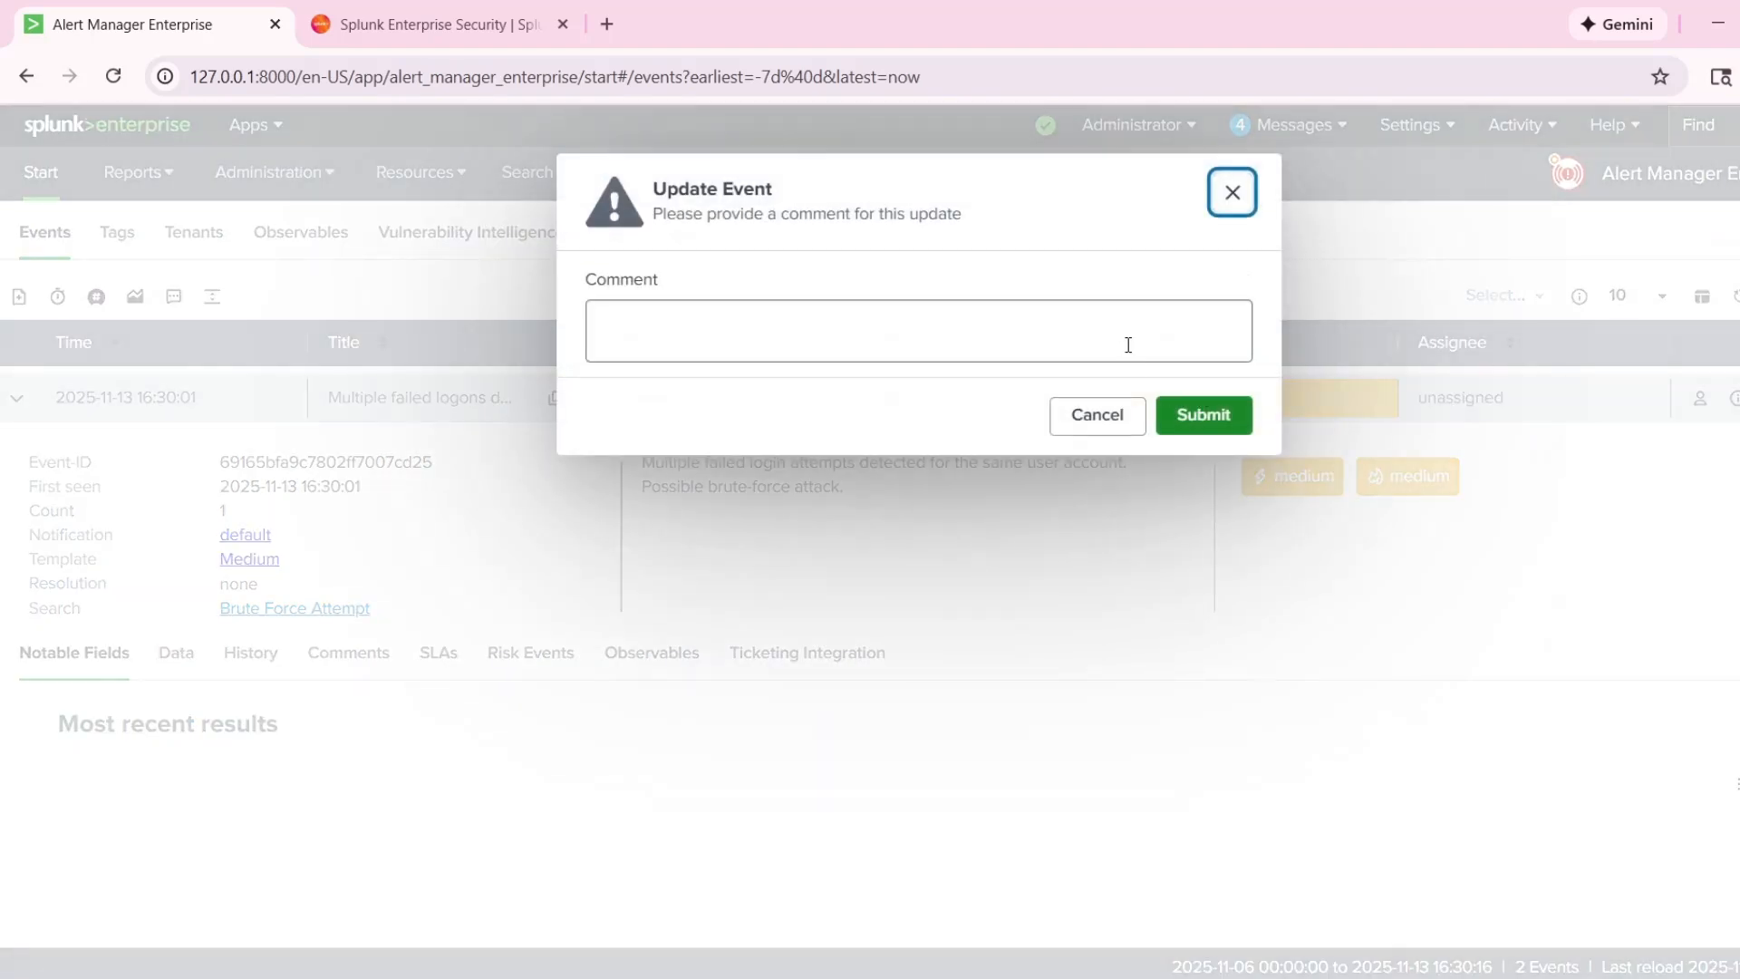
click(1173, 338)
text(Work in p)
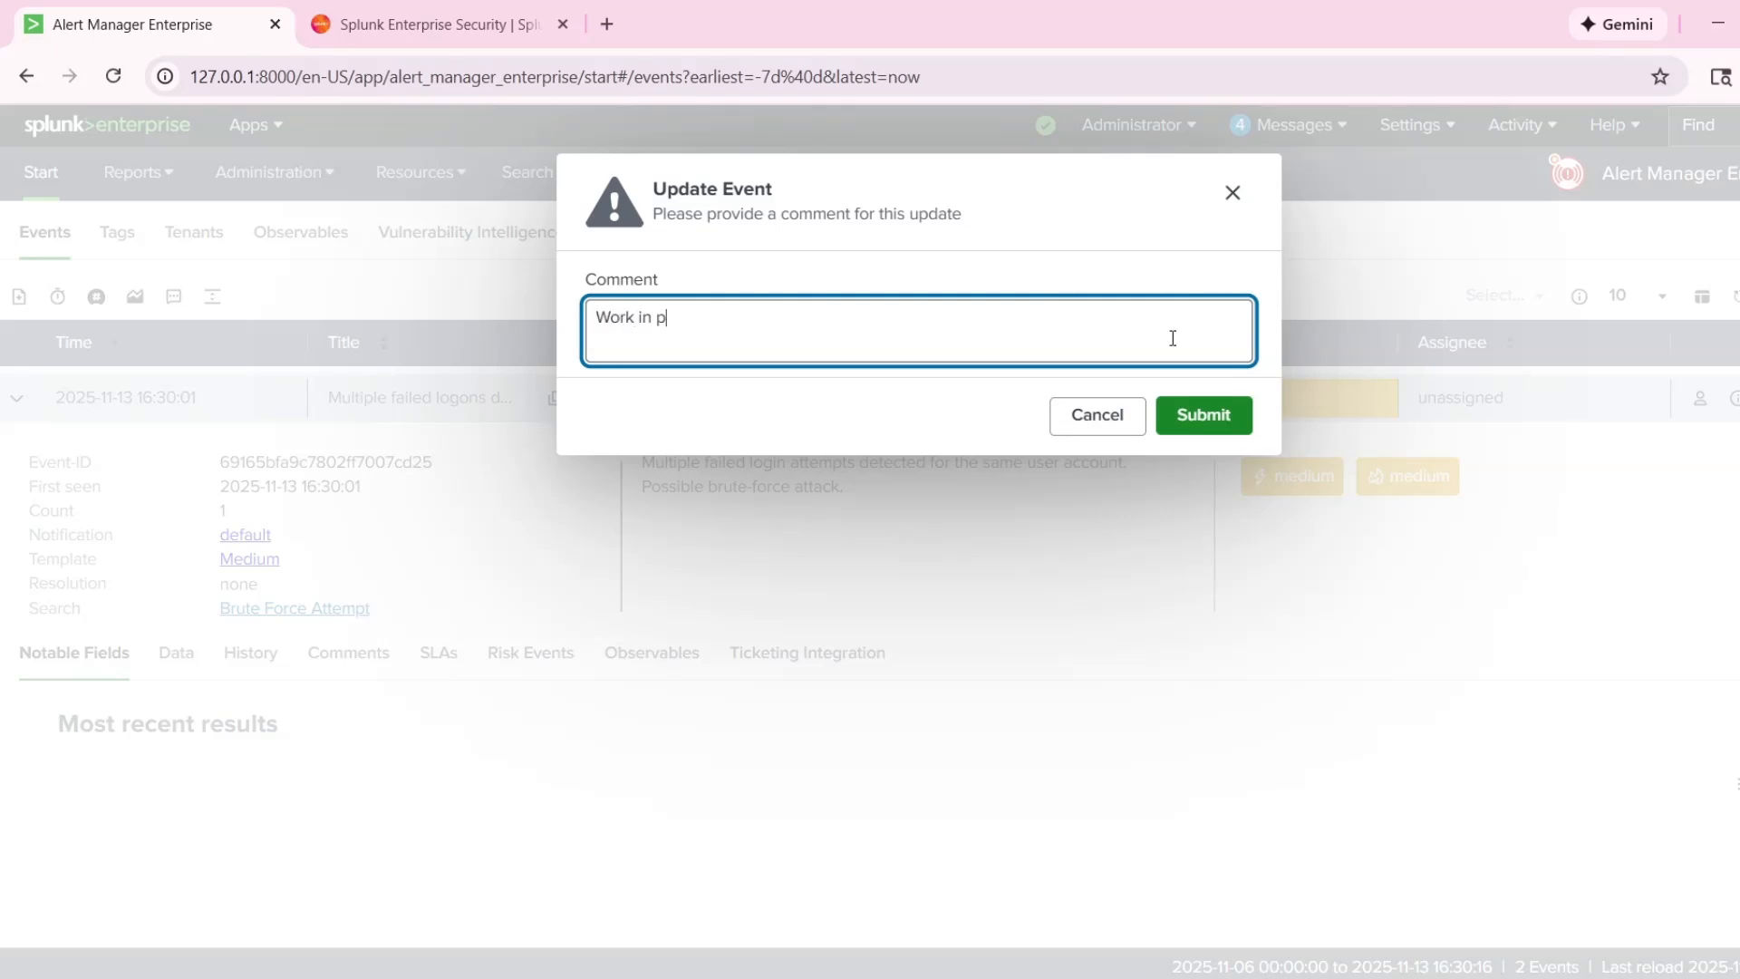
text(rogress)
click(1230, 412)
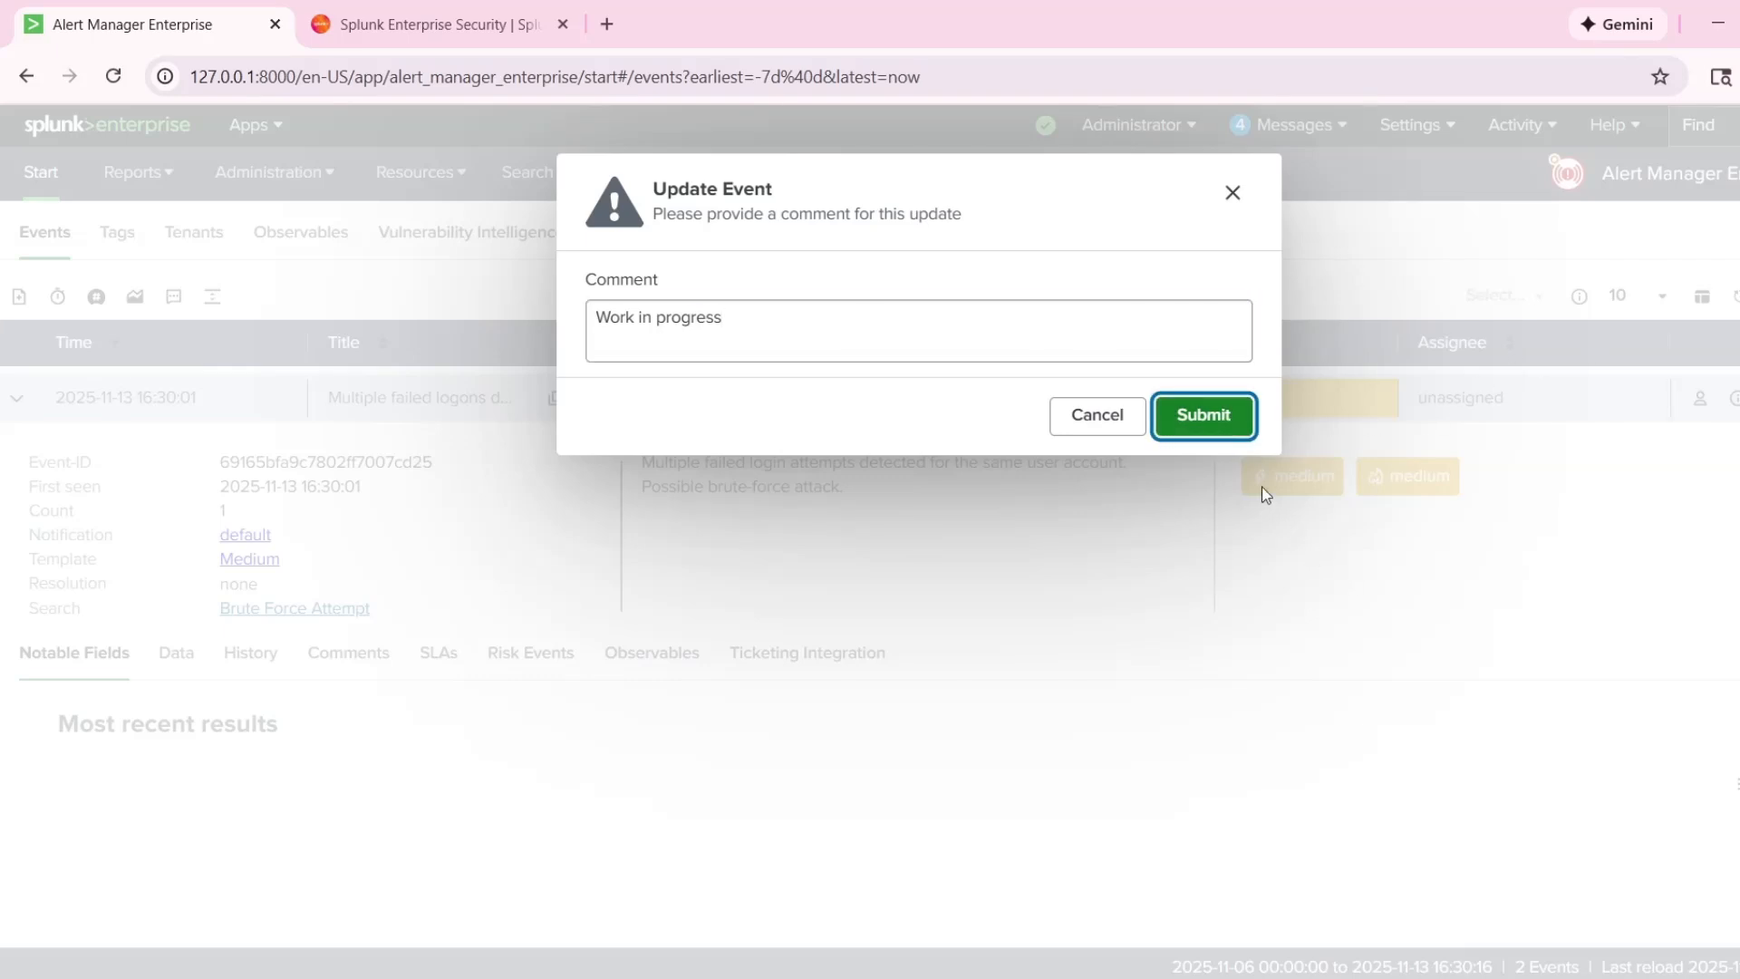
click(1229, 435)
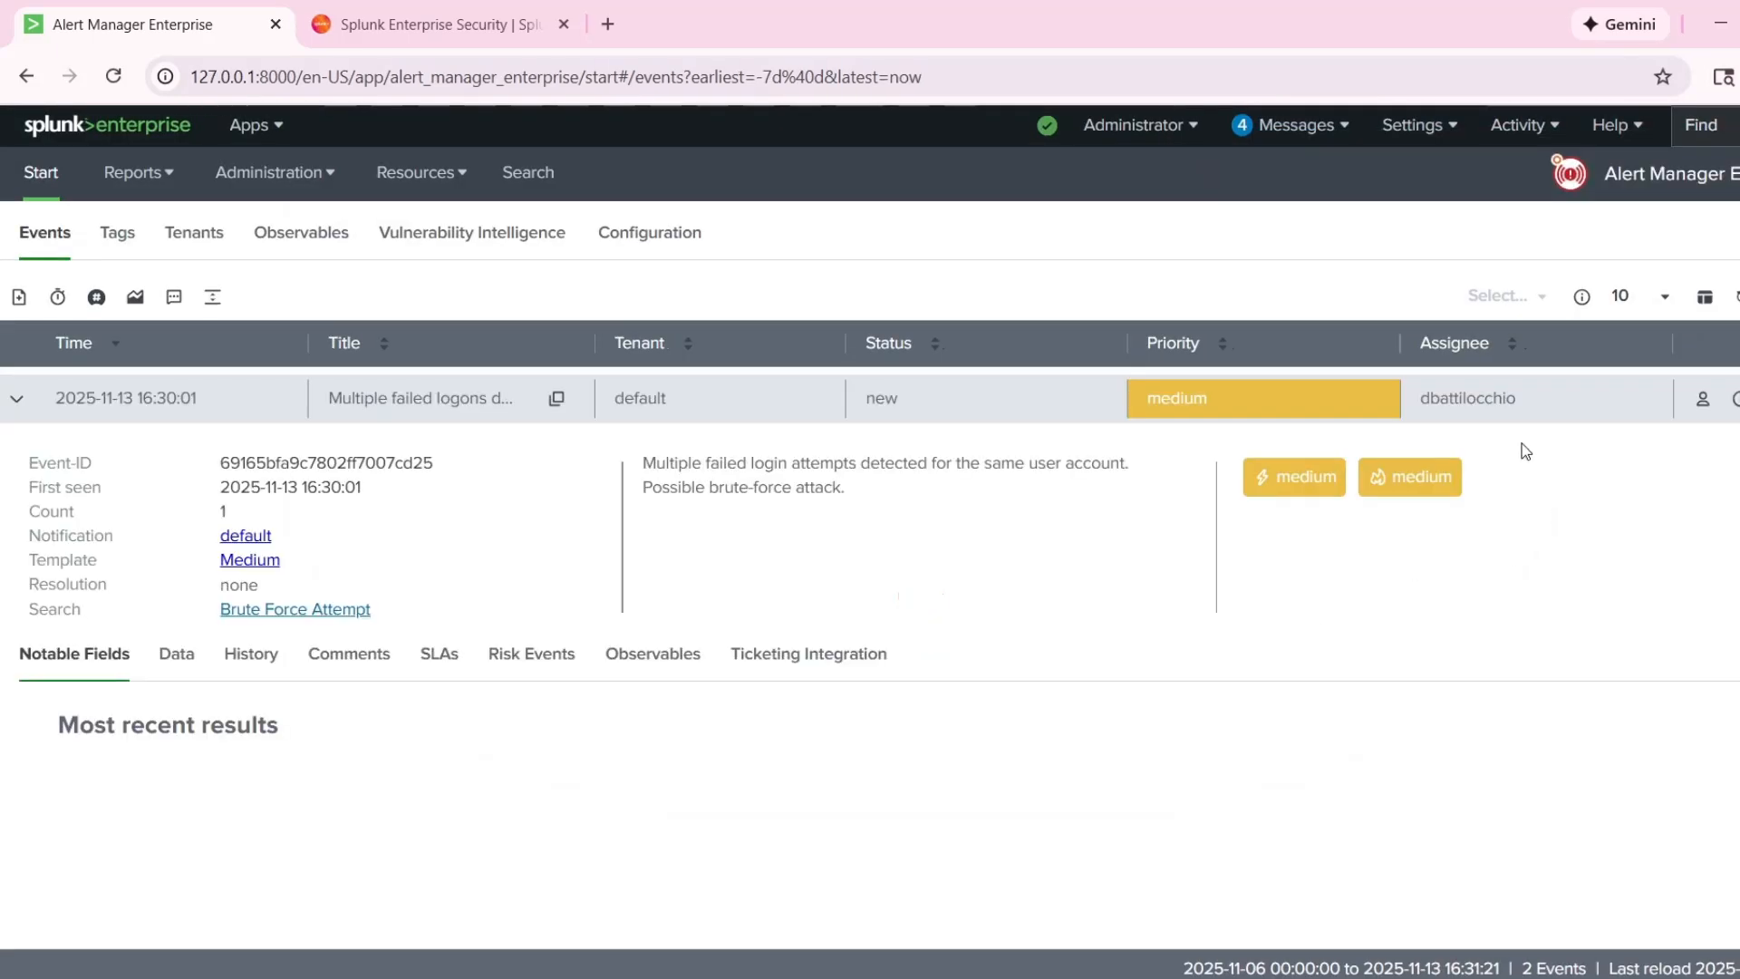
drag(1505, 399, 1381, 391)
drag(1564, 407, 1391, 404)
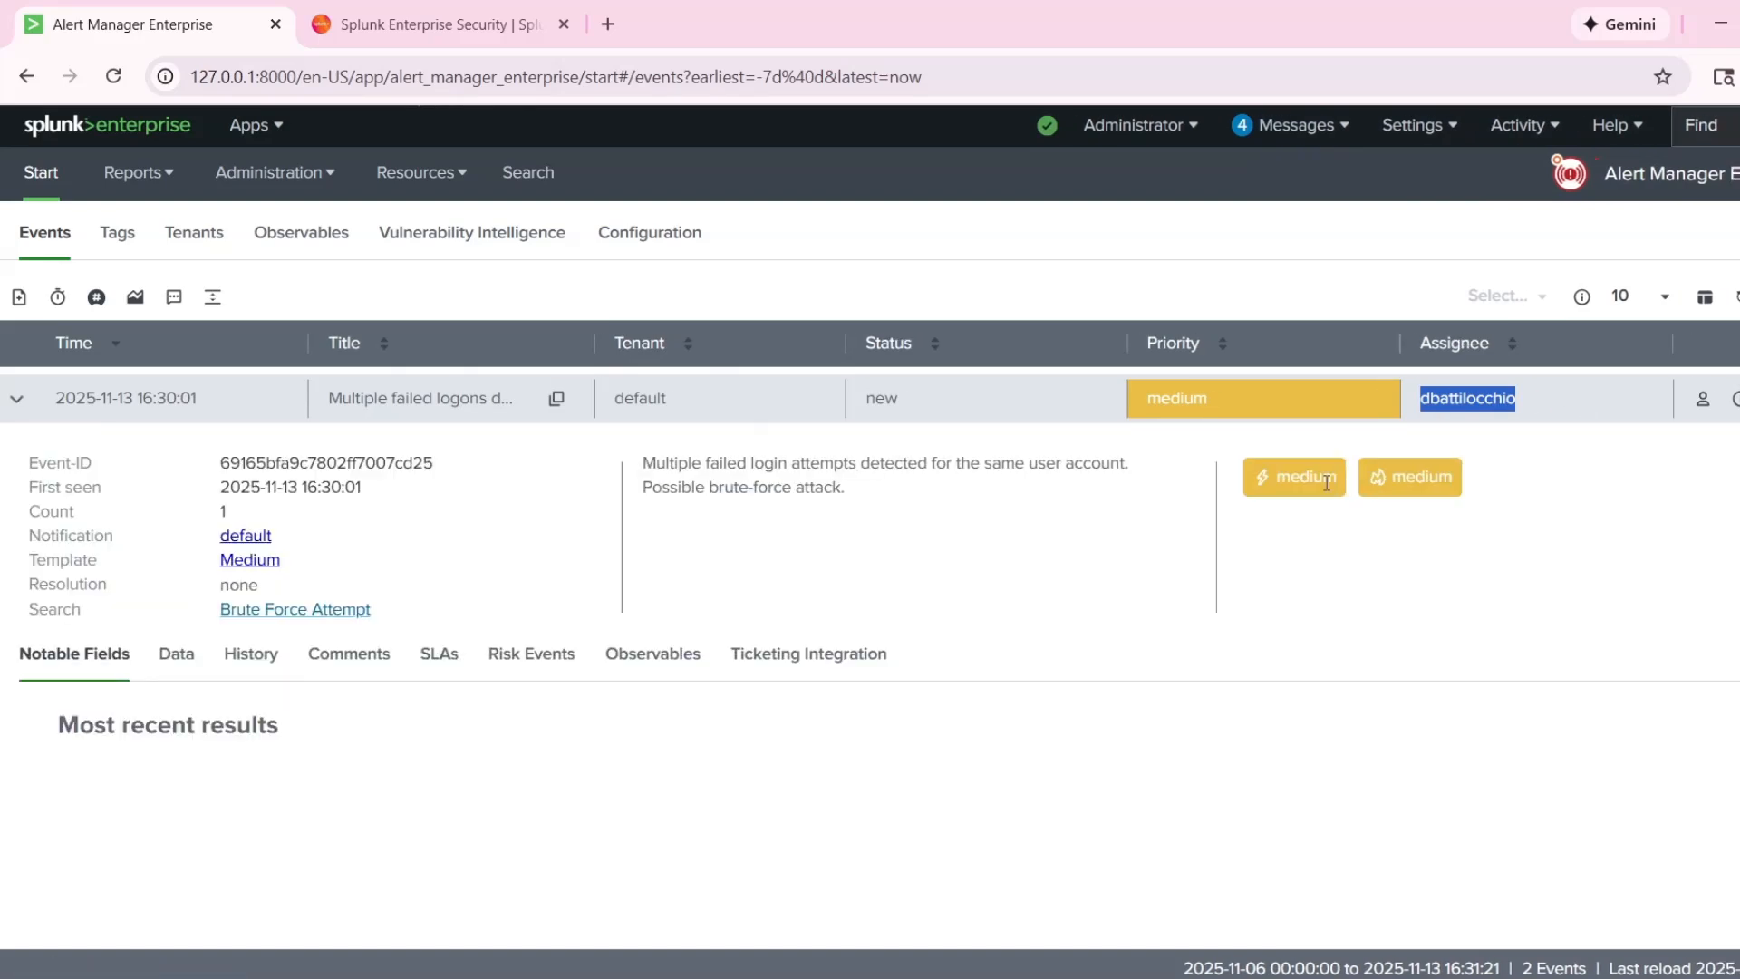
Change the status of the multiple failed logons event to in_progress and submit the update.
click(1647, 538)
click(1734, 399)
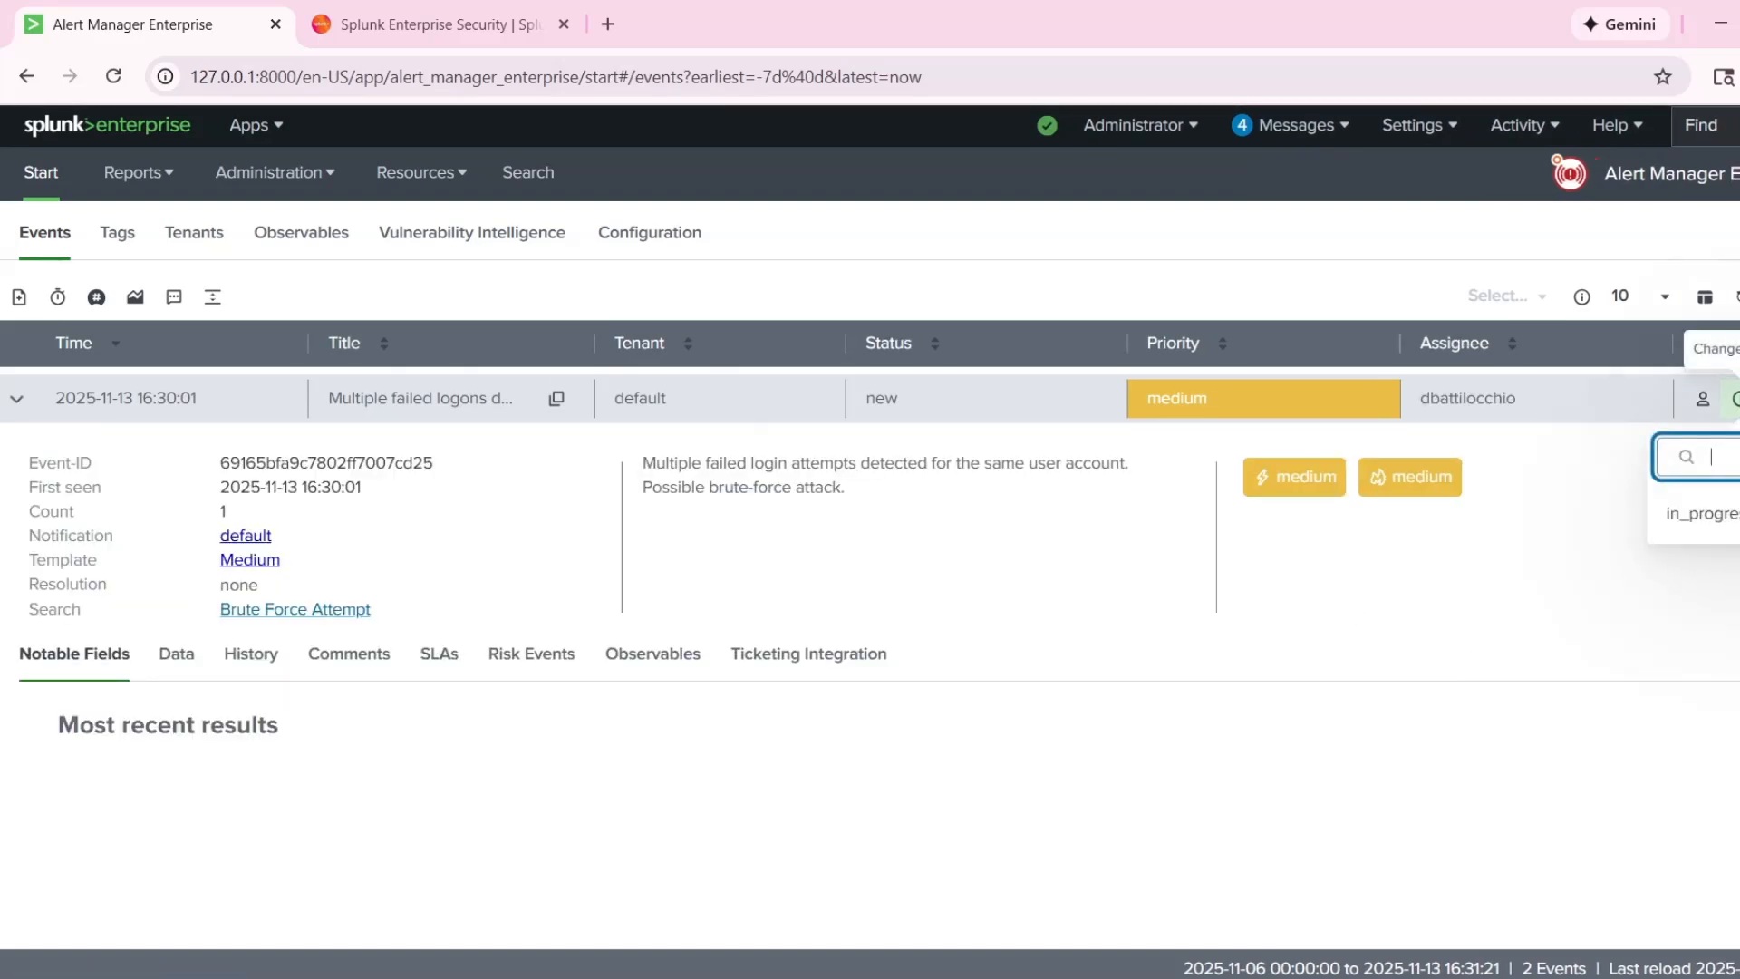
click(1704, 512)
click(1735, 399)
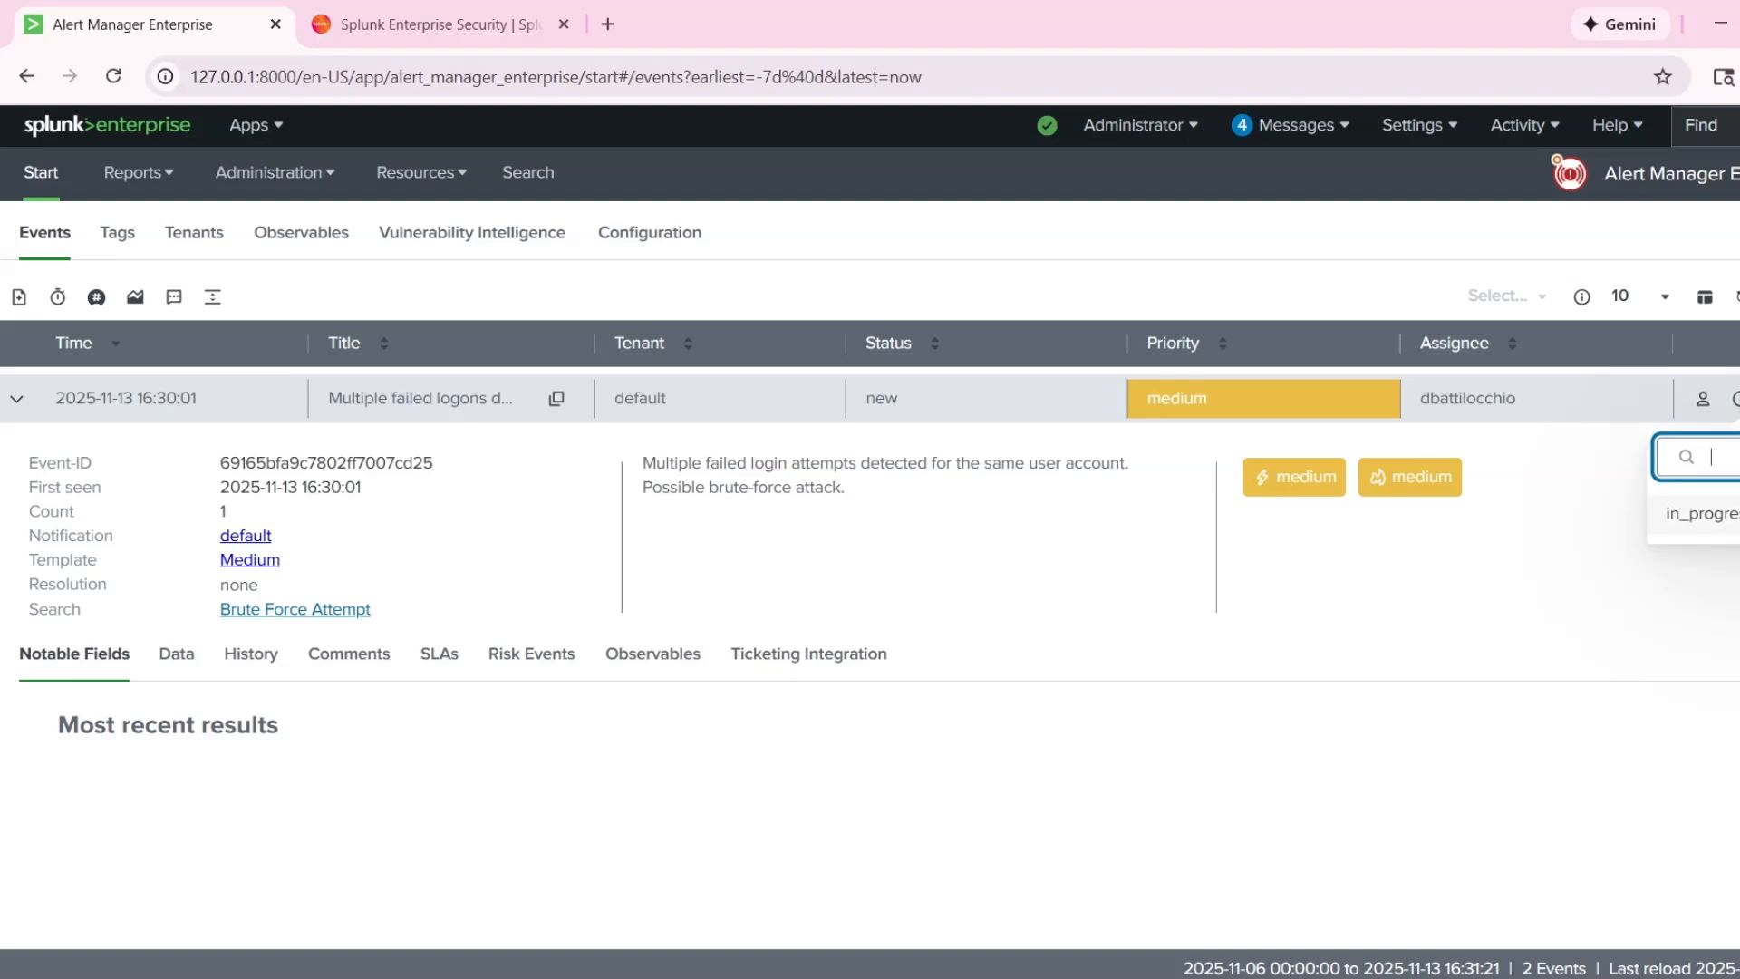
click(1713, 514)
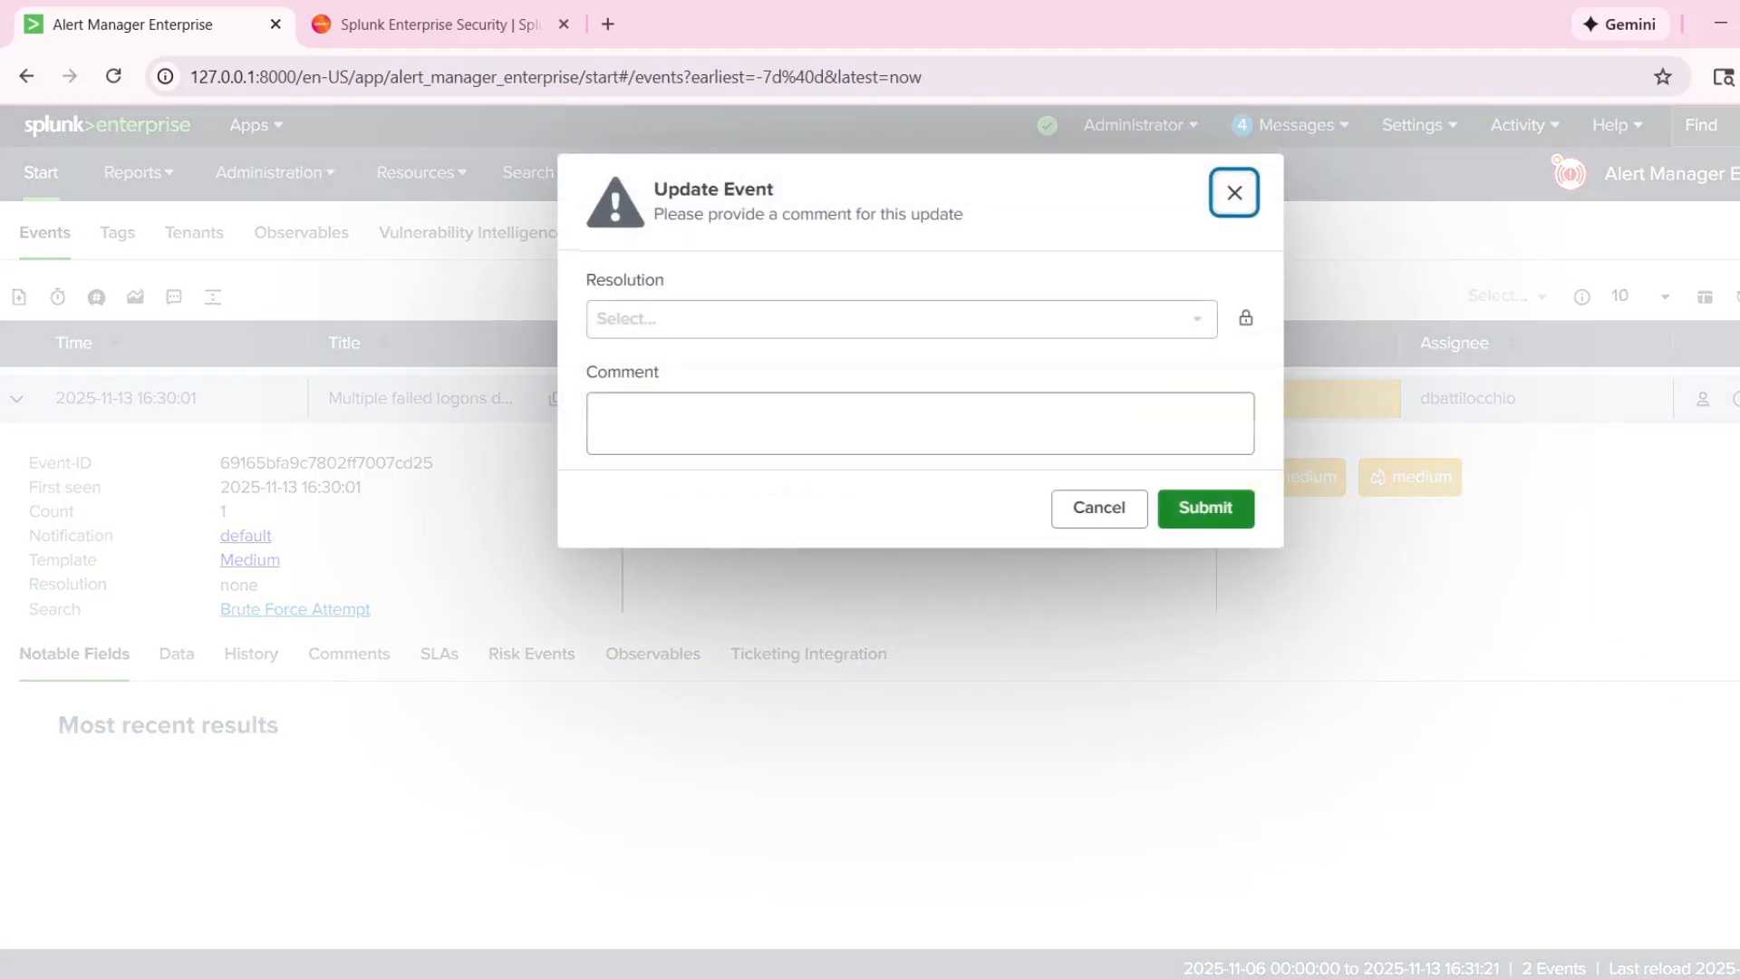
click(816, 405)
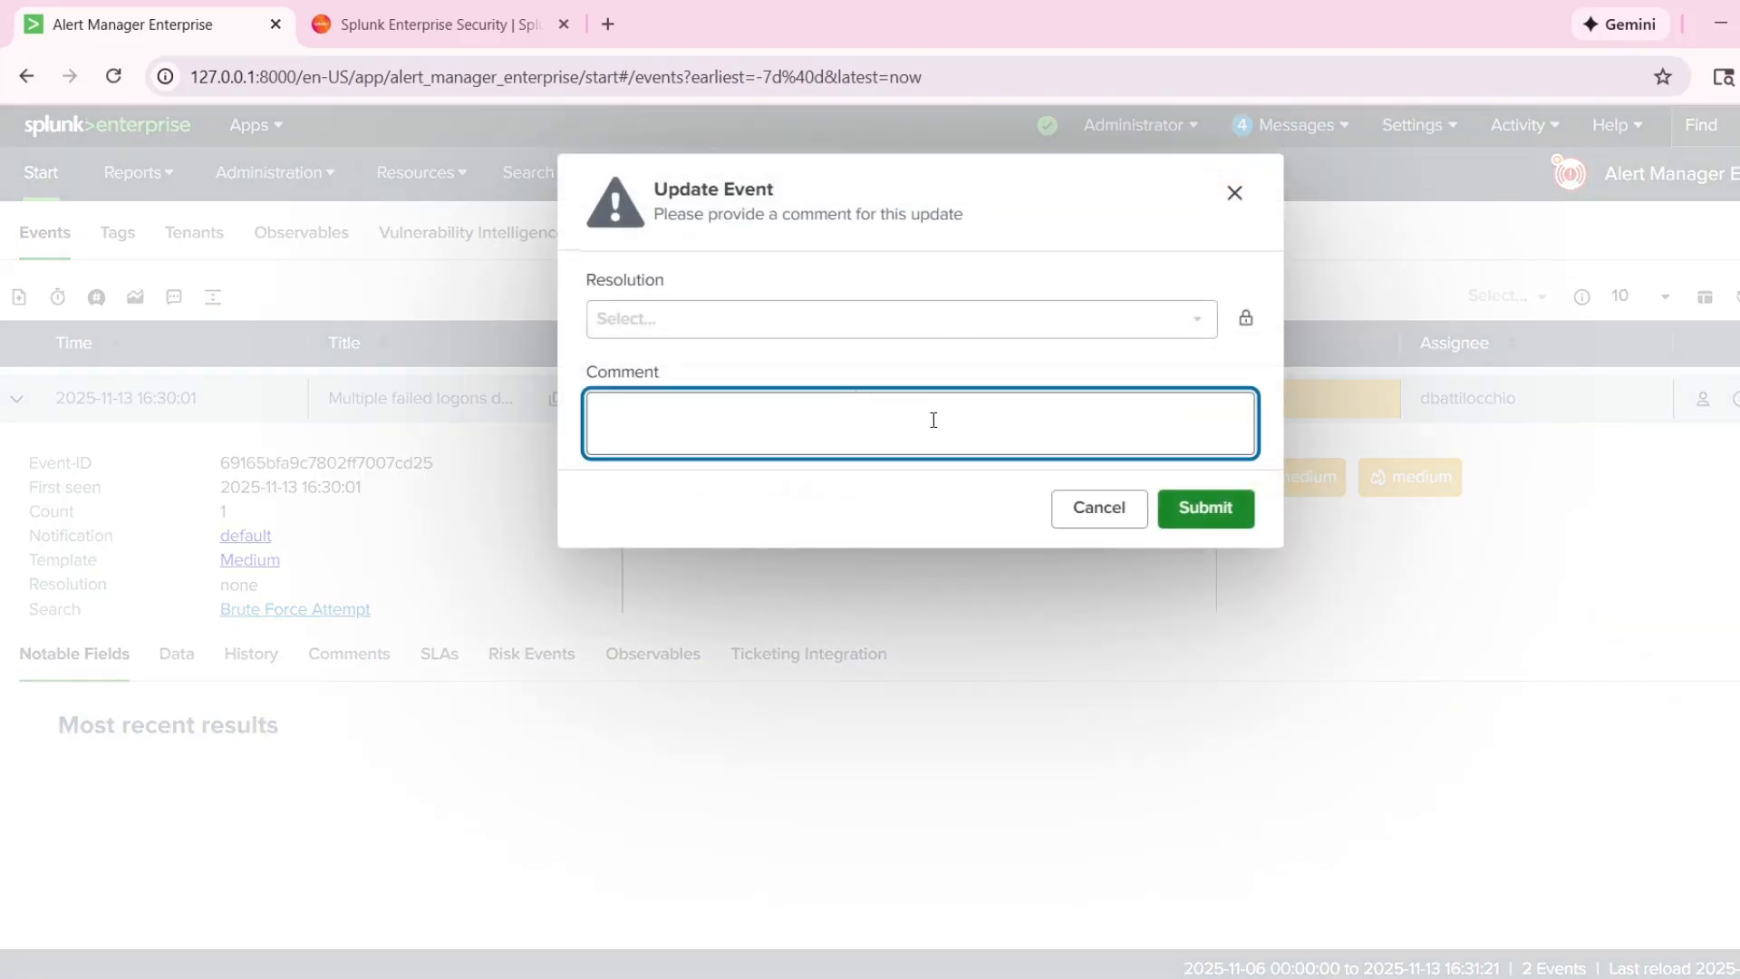
click(1201, 509)
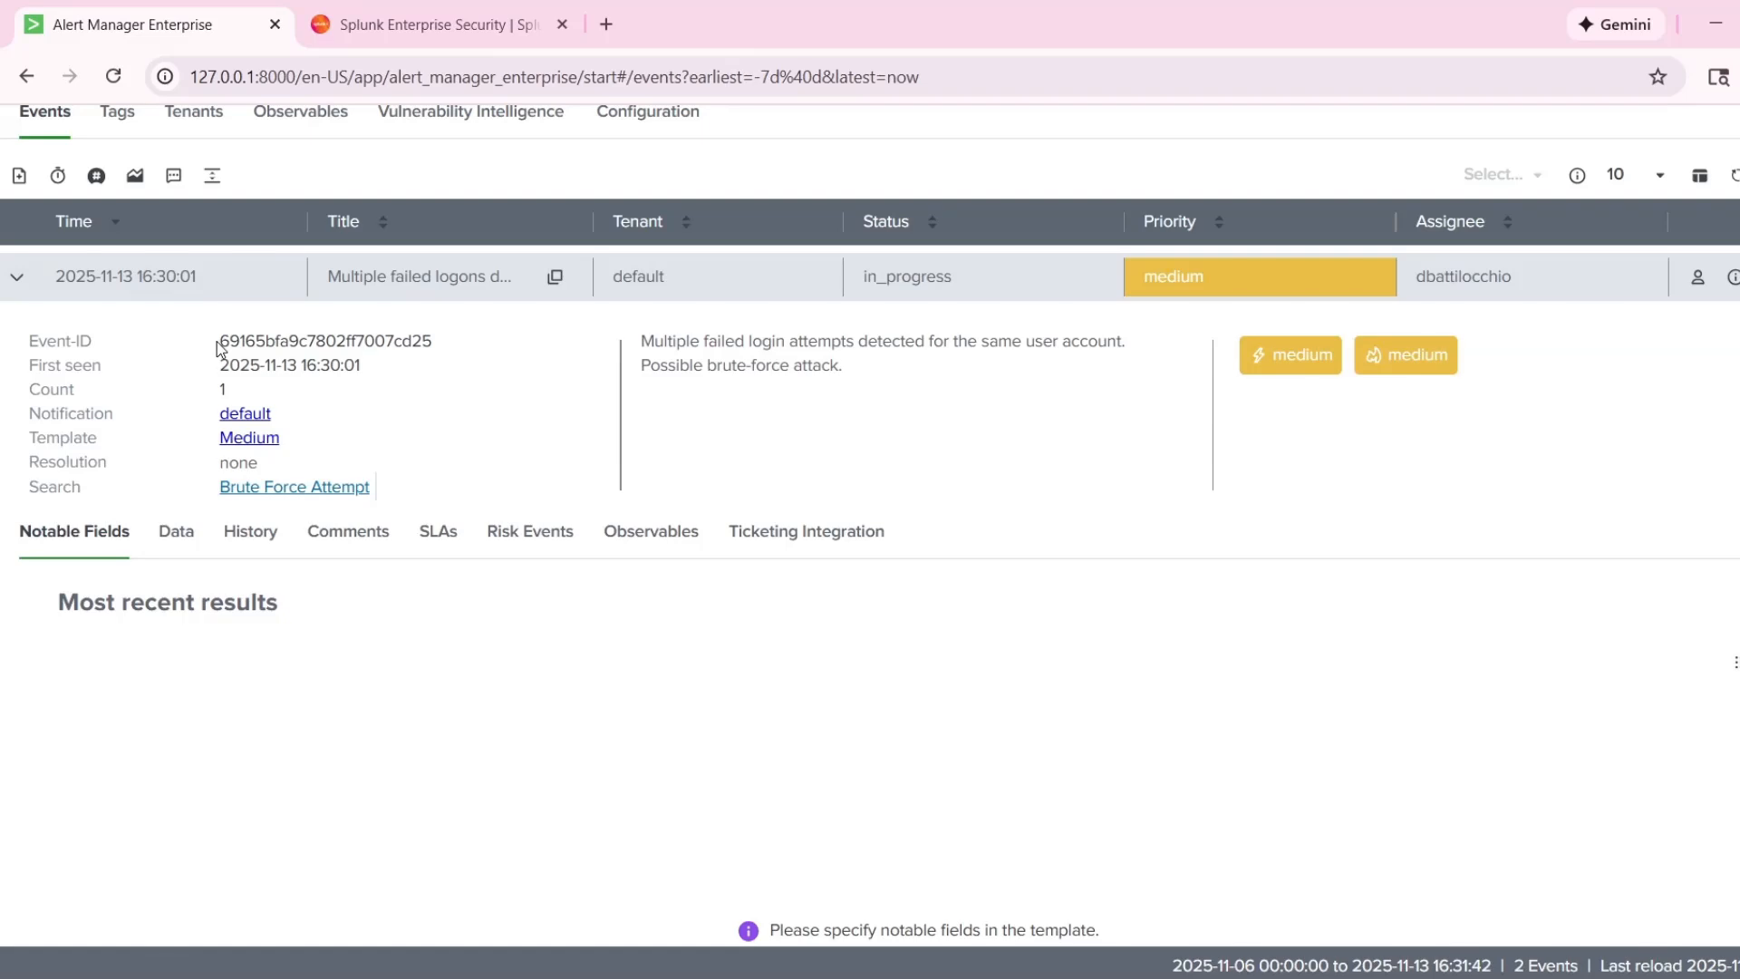
Examine the failed logons event's ID, first-seen time, count, and description in its expanded details.
drag(220, 349, 585, 428)
click(587, 429)
drag(225, 340, 480, 343)
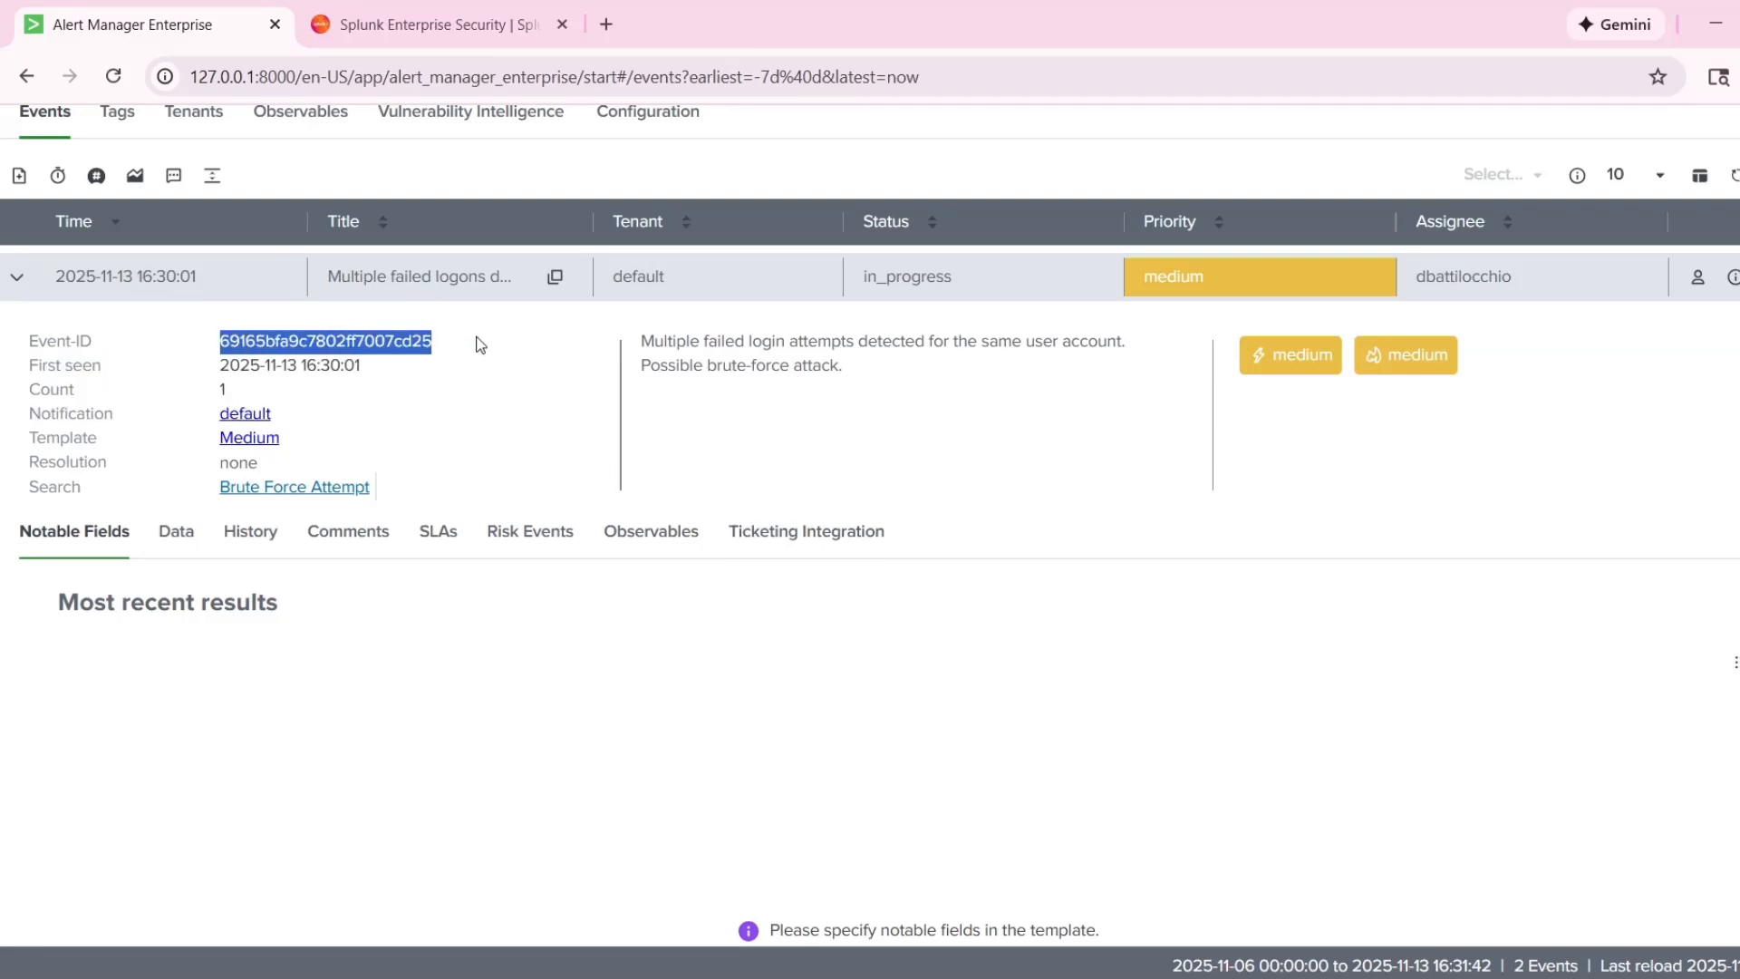
drag(383, 368, 202, 371)
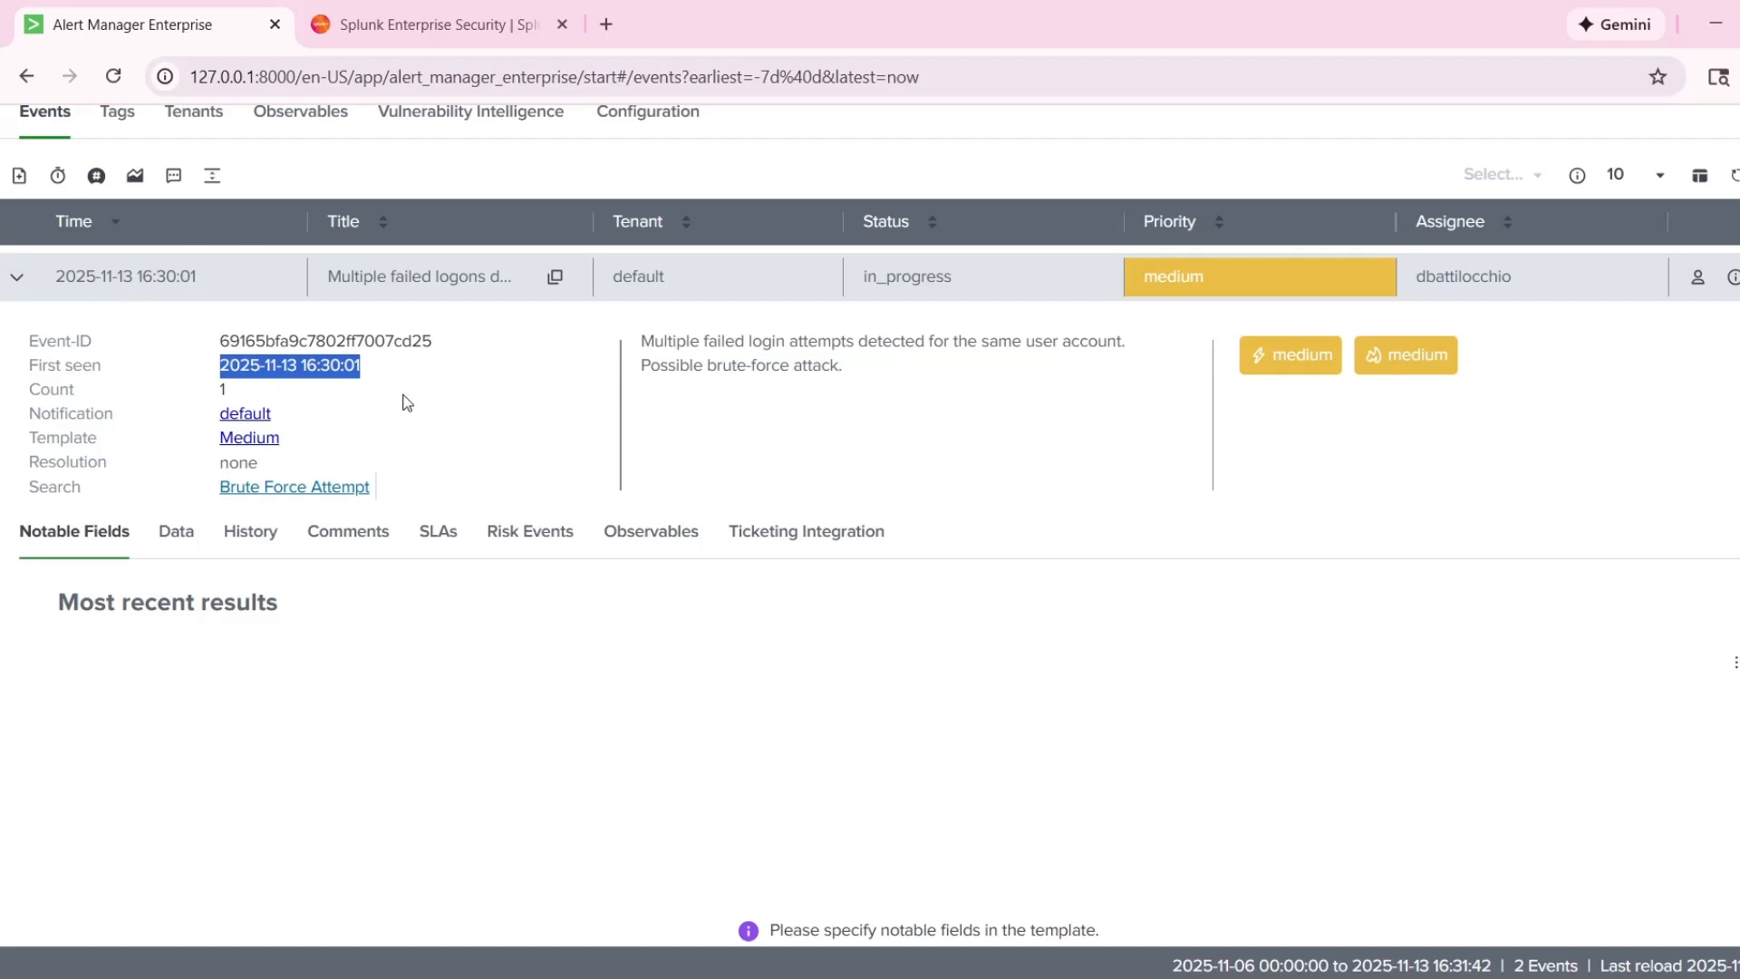
scroll(407, 403, up, 2)
click(396, 492)
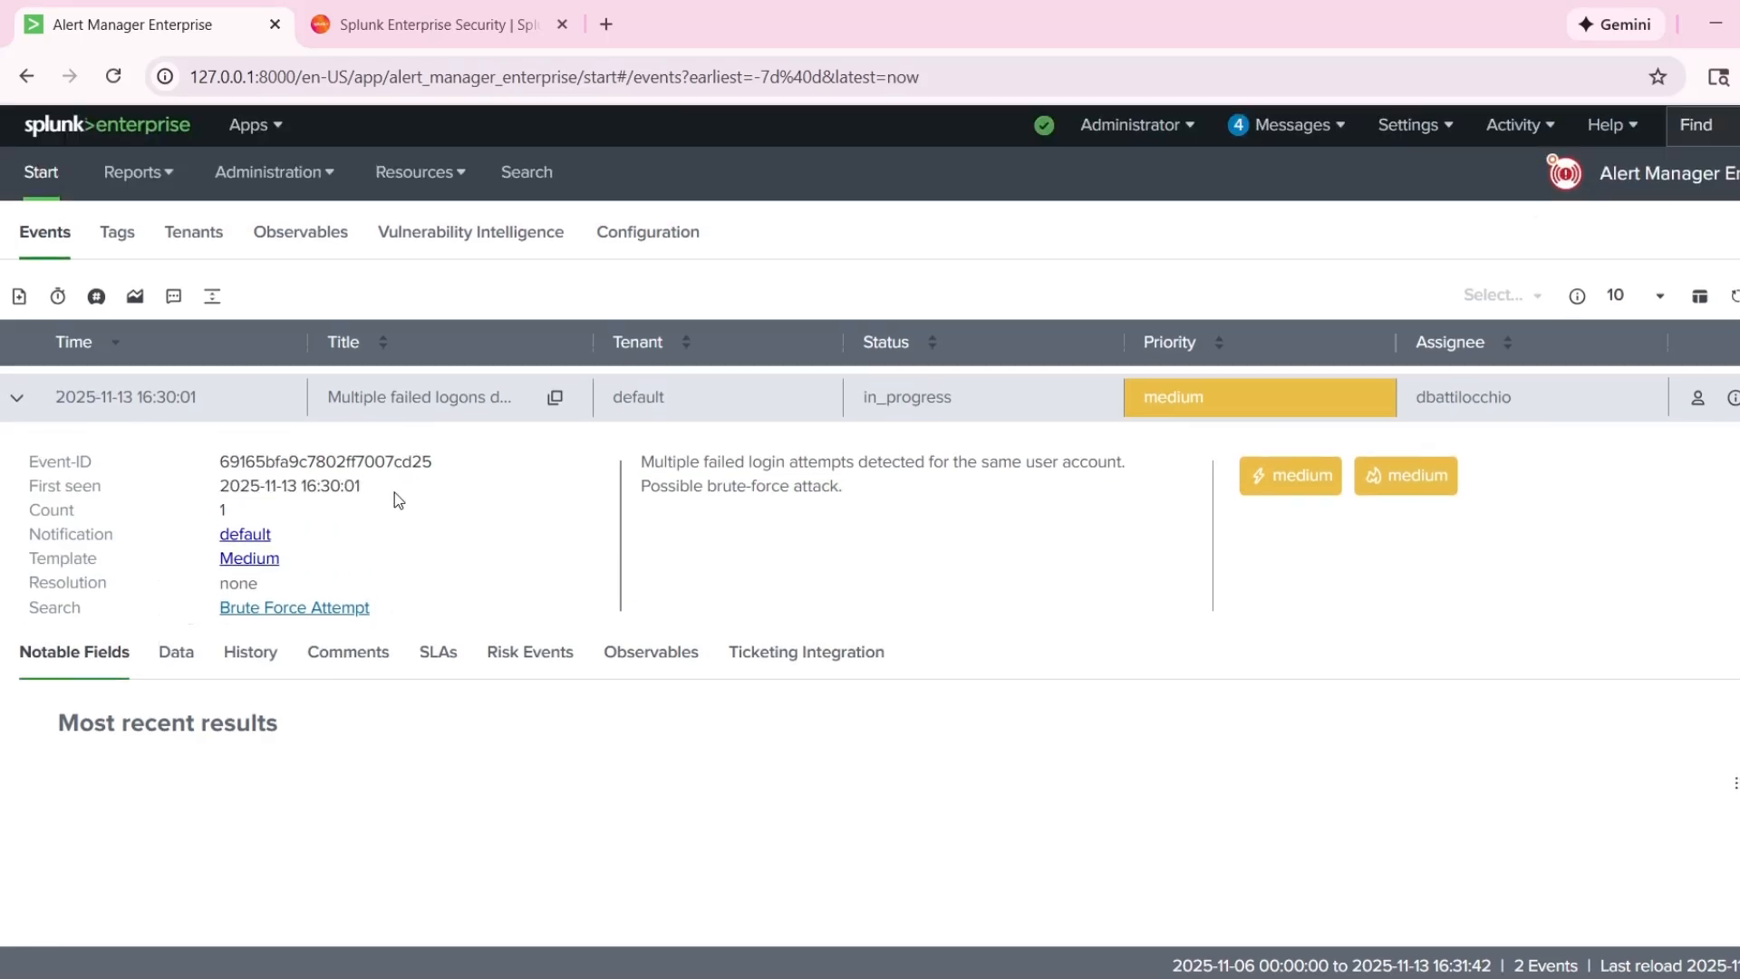
drag(393, 492, 203, 509)
click(286, 509)
scroll(312, 536, down, 1)
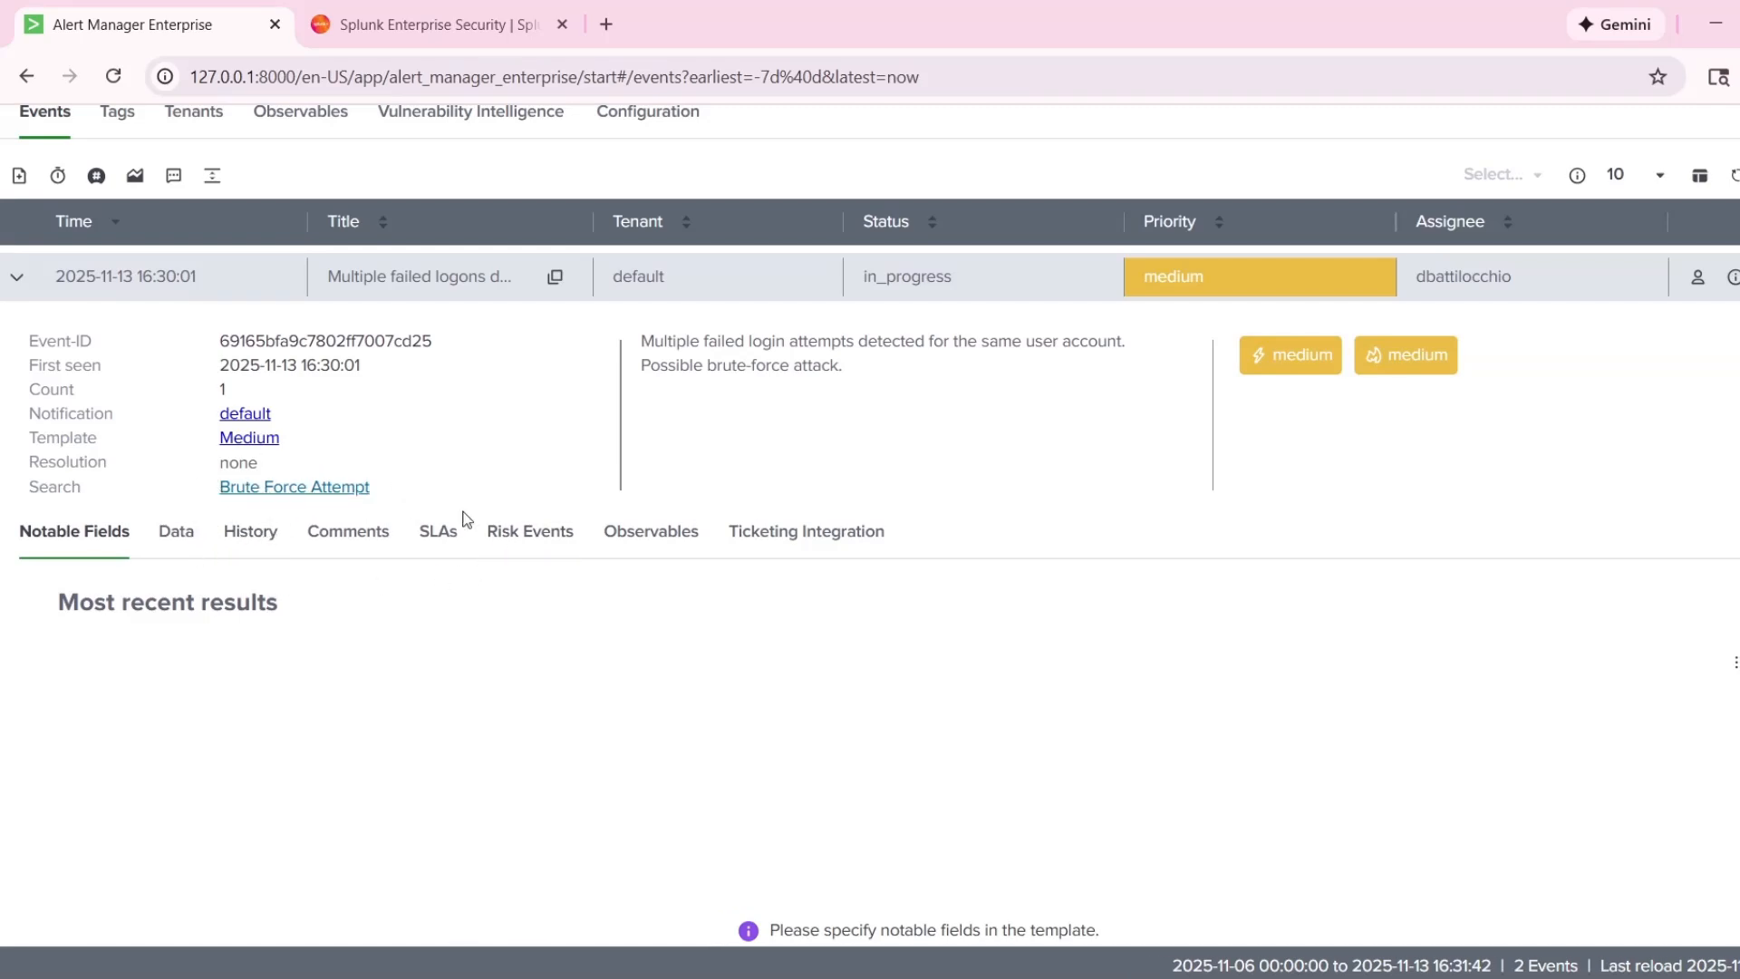
scroll(716, 336, up, 2)
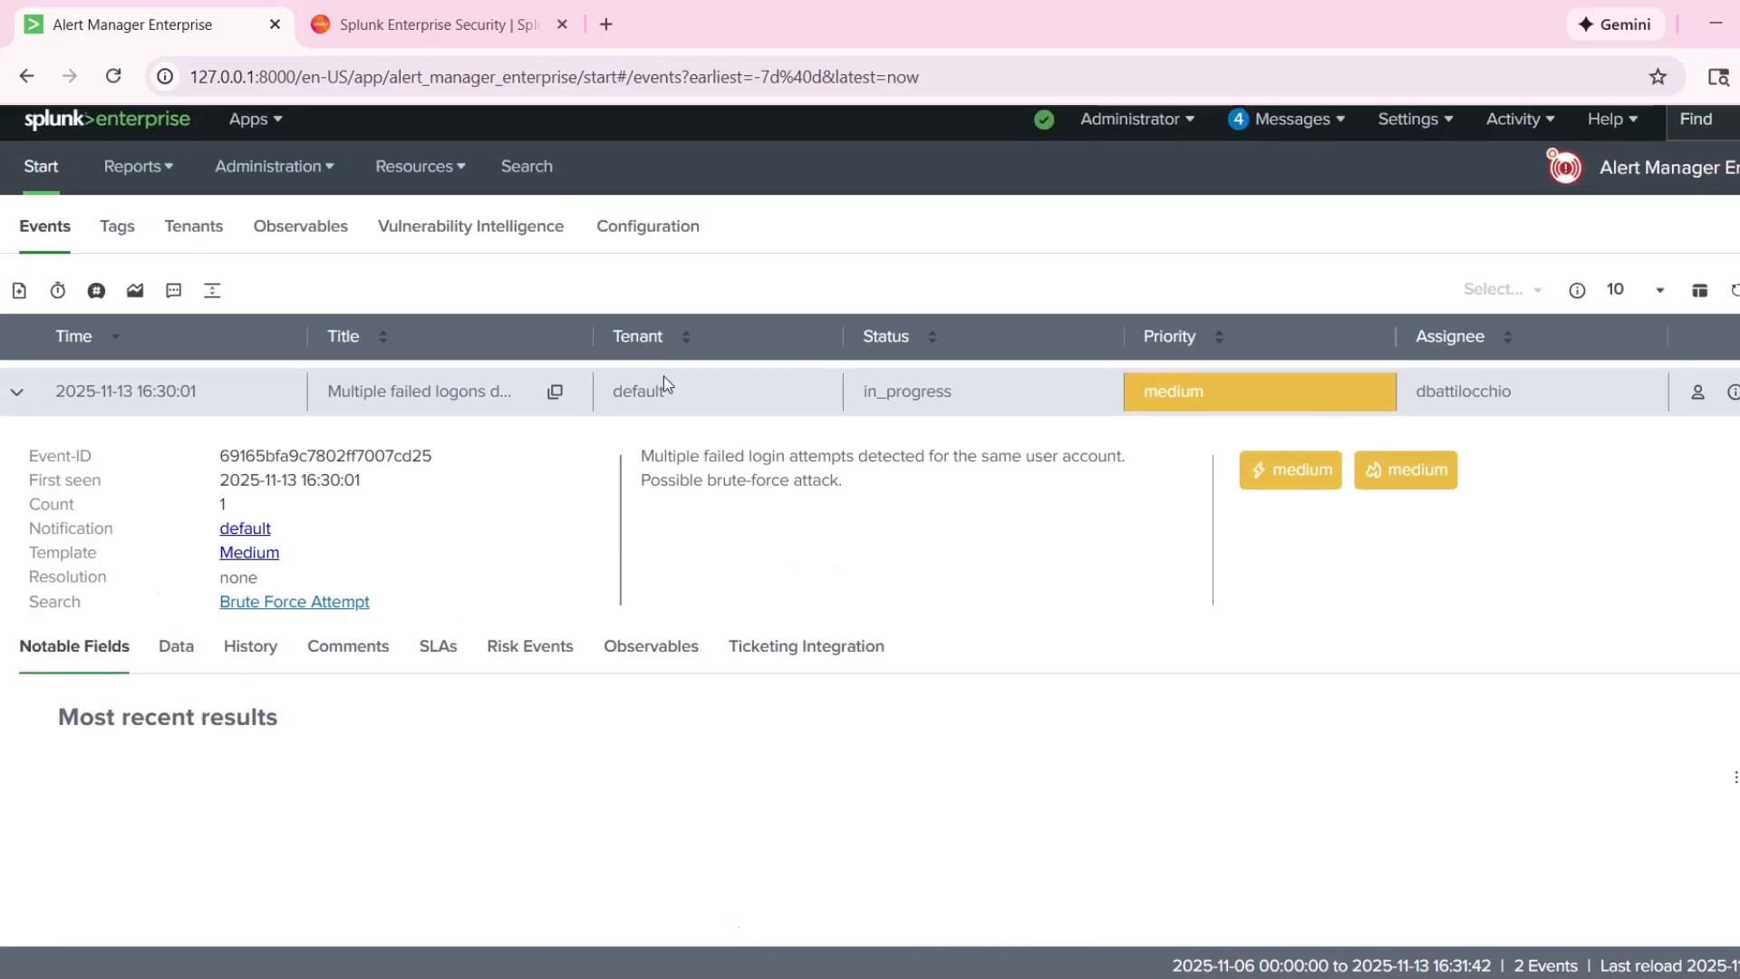
drag(632, 461, 954, 580)
click(953, 580)
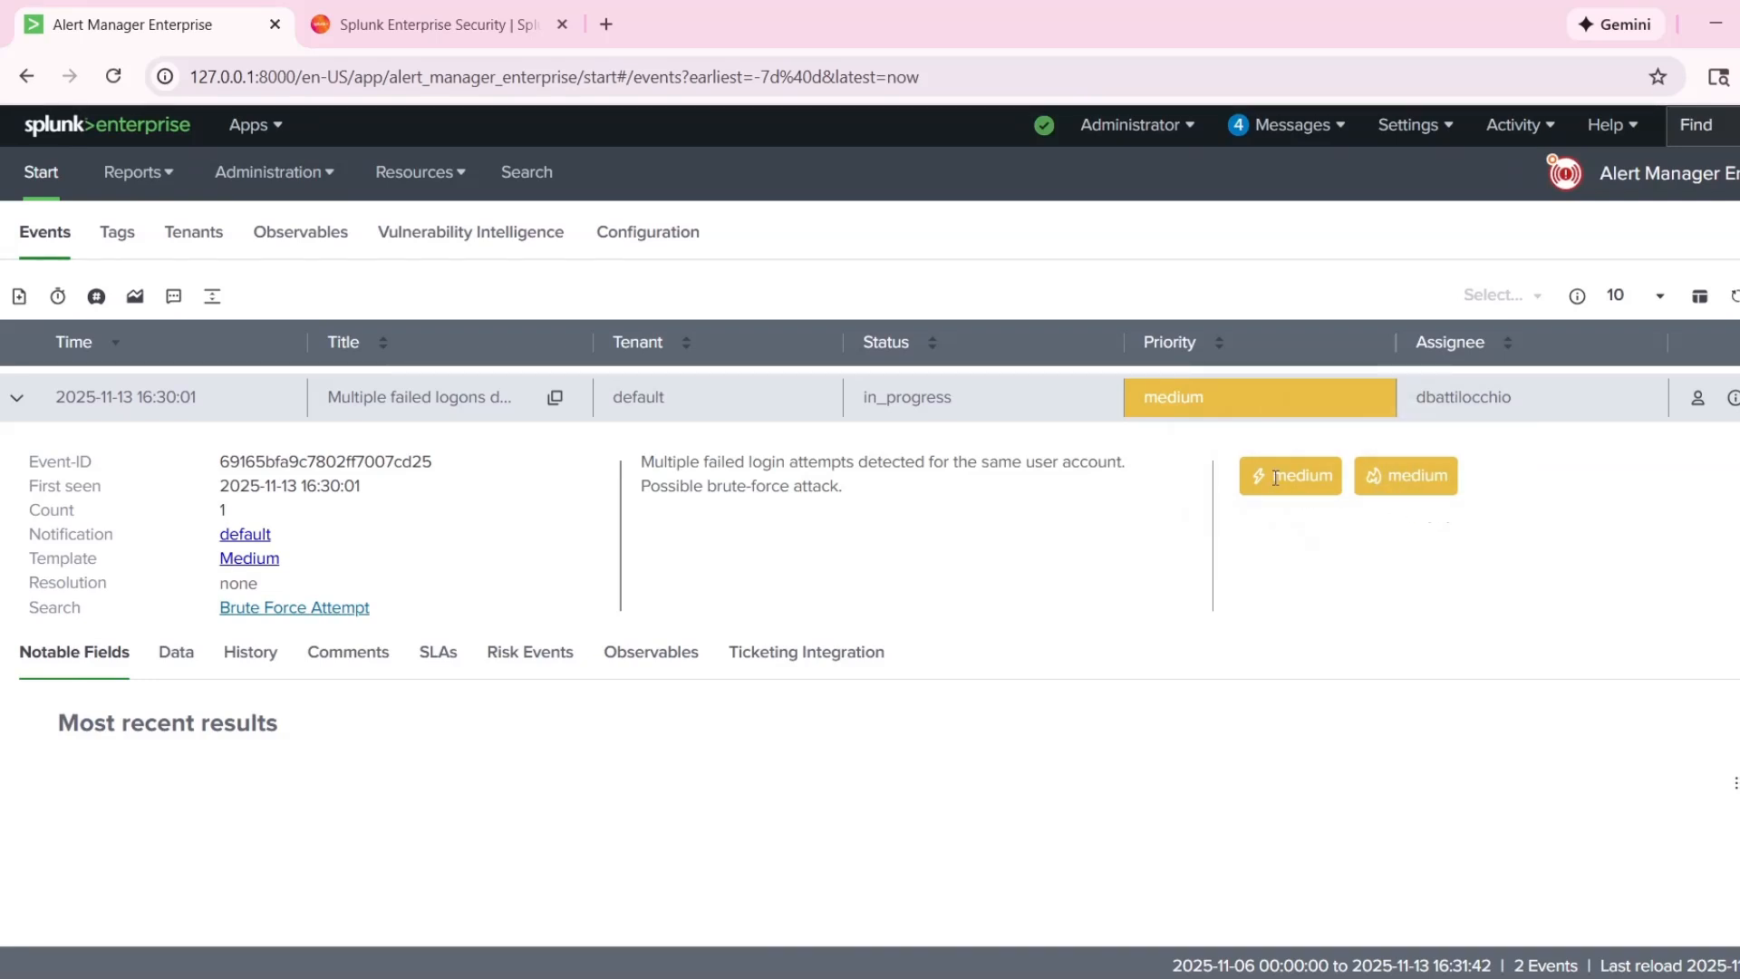
Review the impact and urgency ratings of the multiple failed logons event and the actions available for it.
drag(1338, 482, 1285, 478)
click(1326, 477)
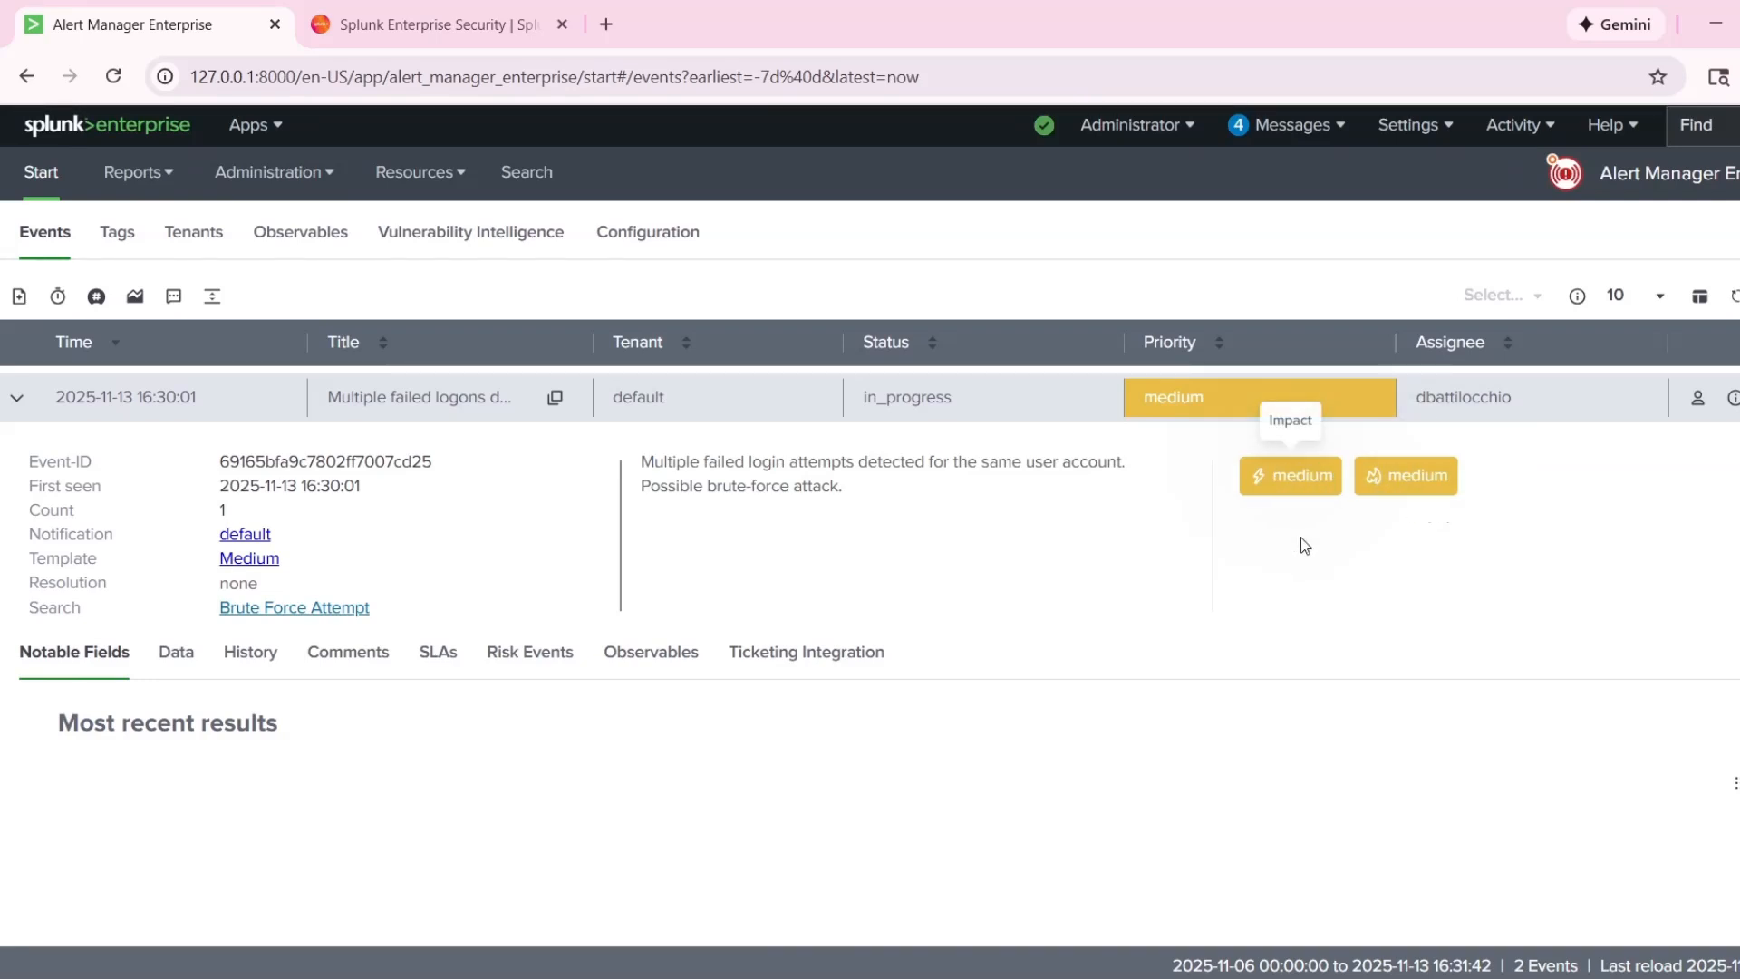
click(1738, 397)
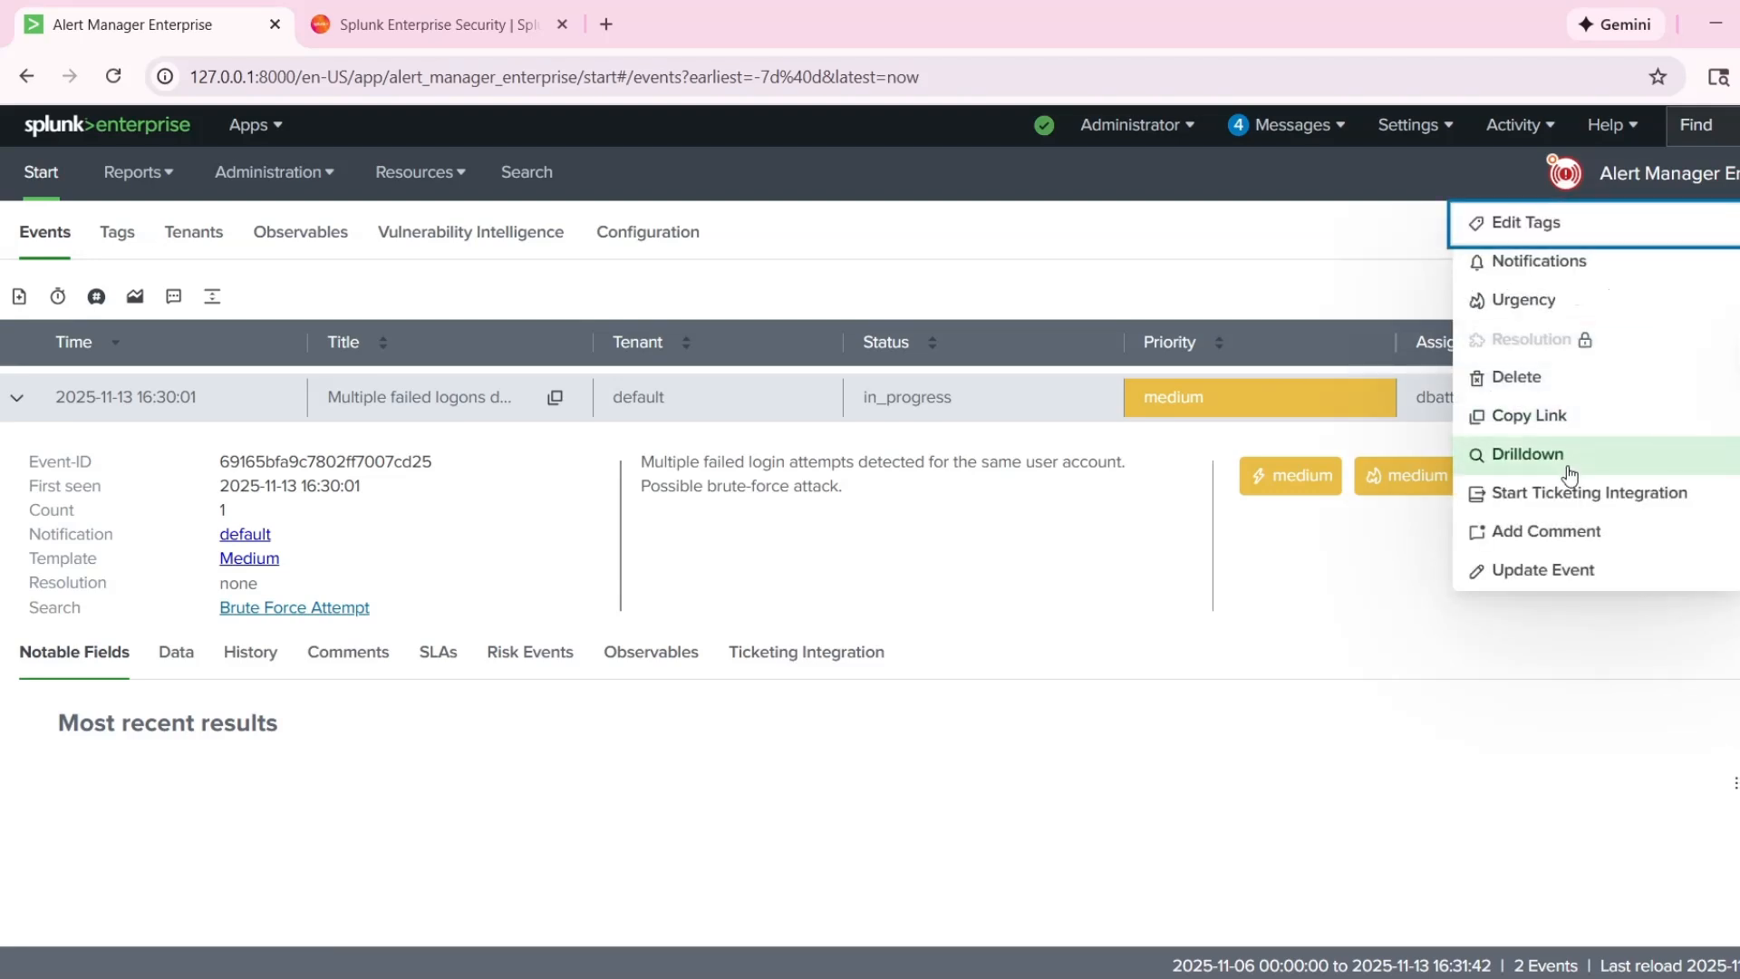
click(936, 635)
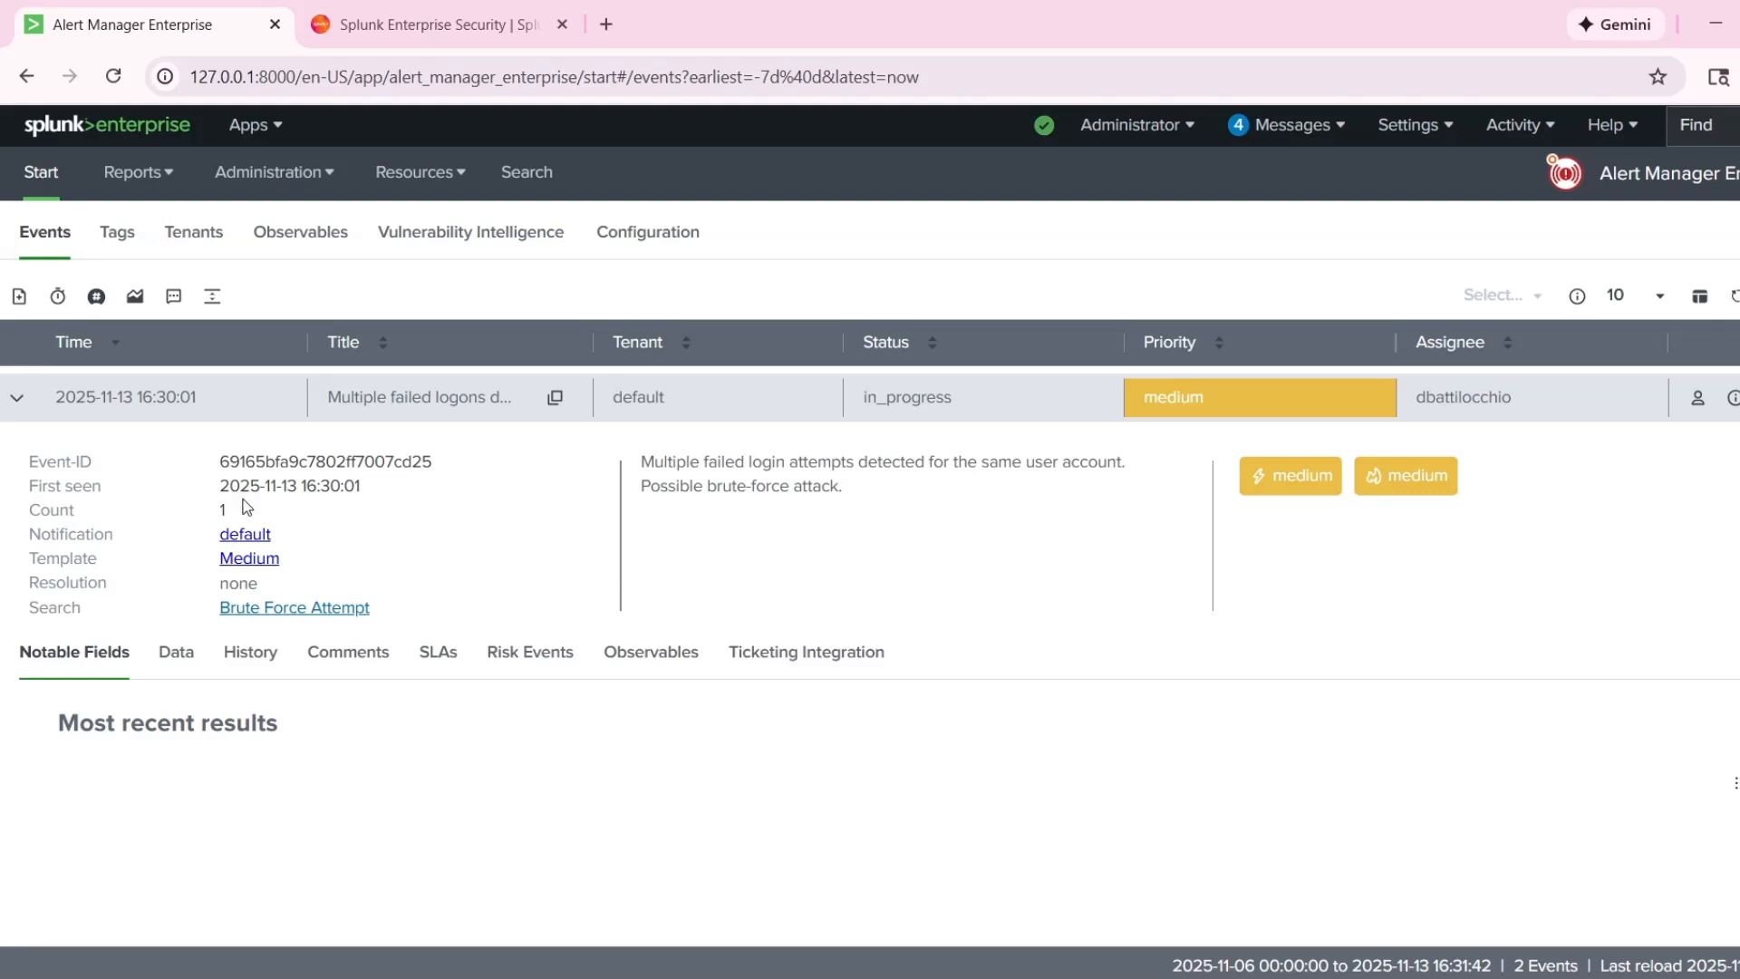
Open the drilldown search for the multiple failed logons event.
click(18, 397)
click(20, 399)
click(1739, 397)
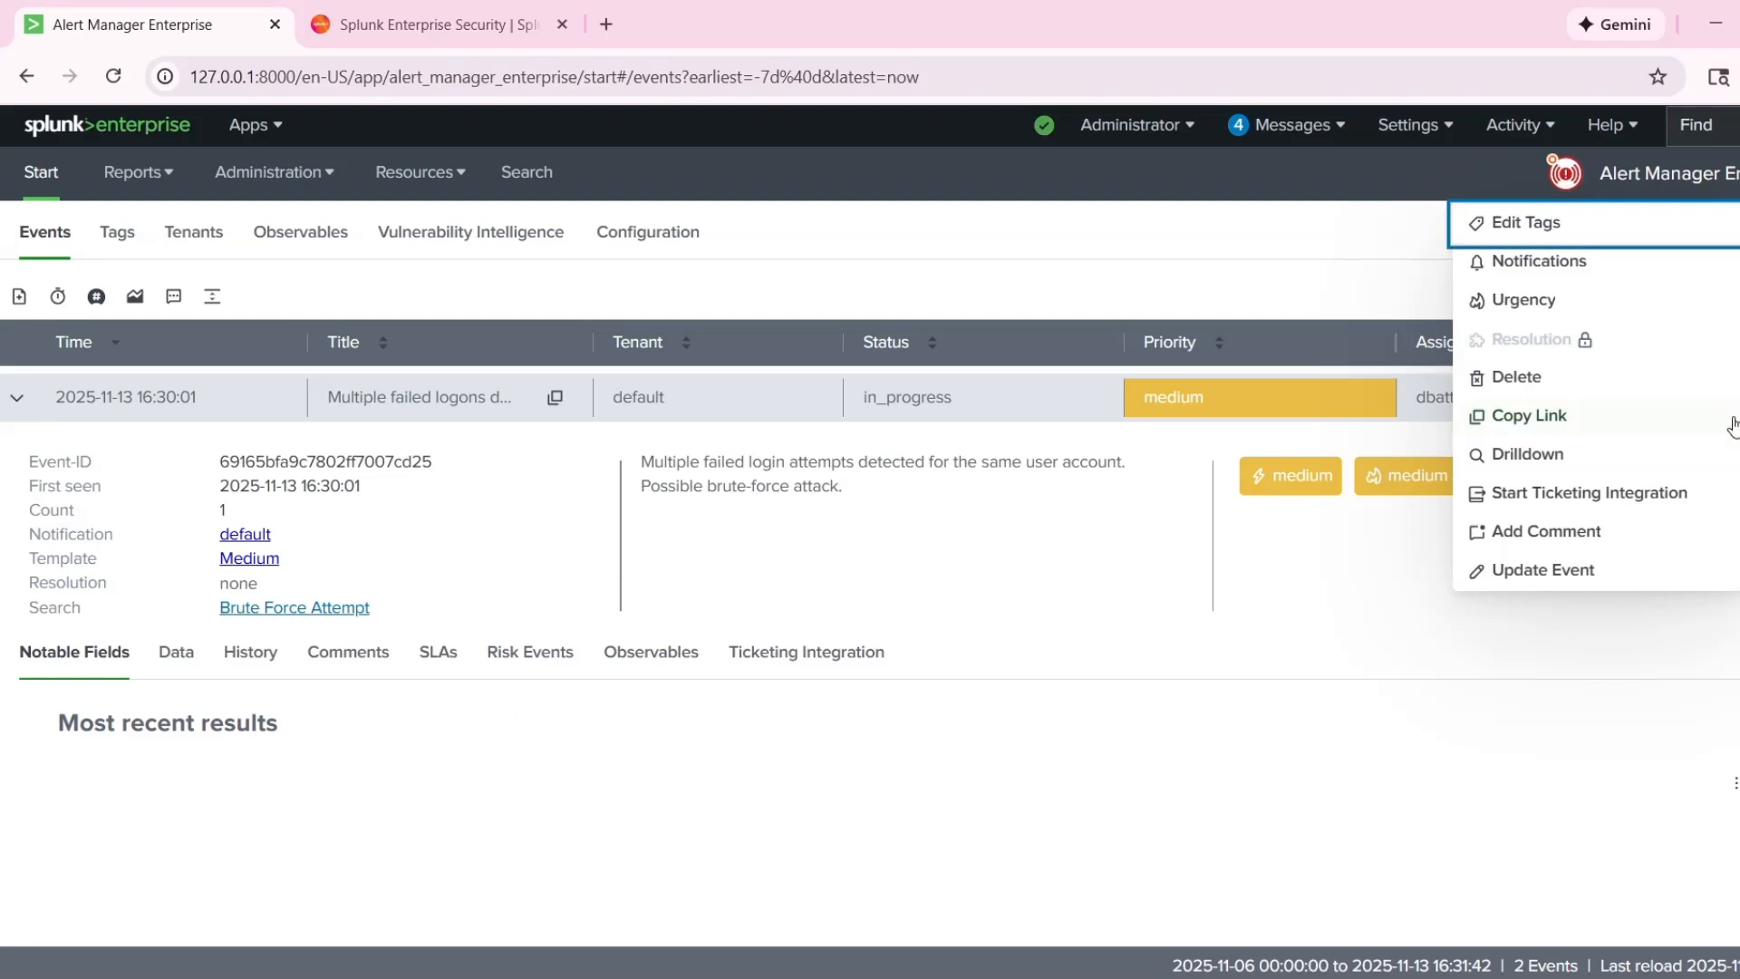
click(1630, 460)
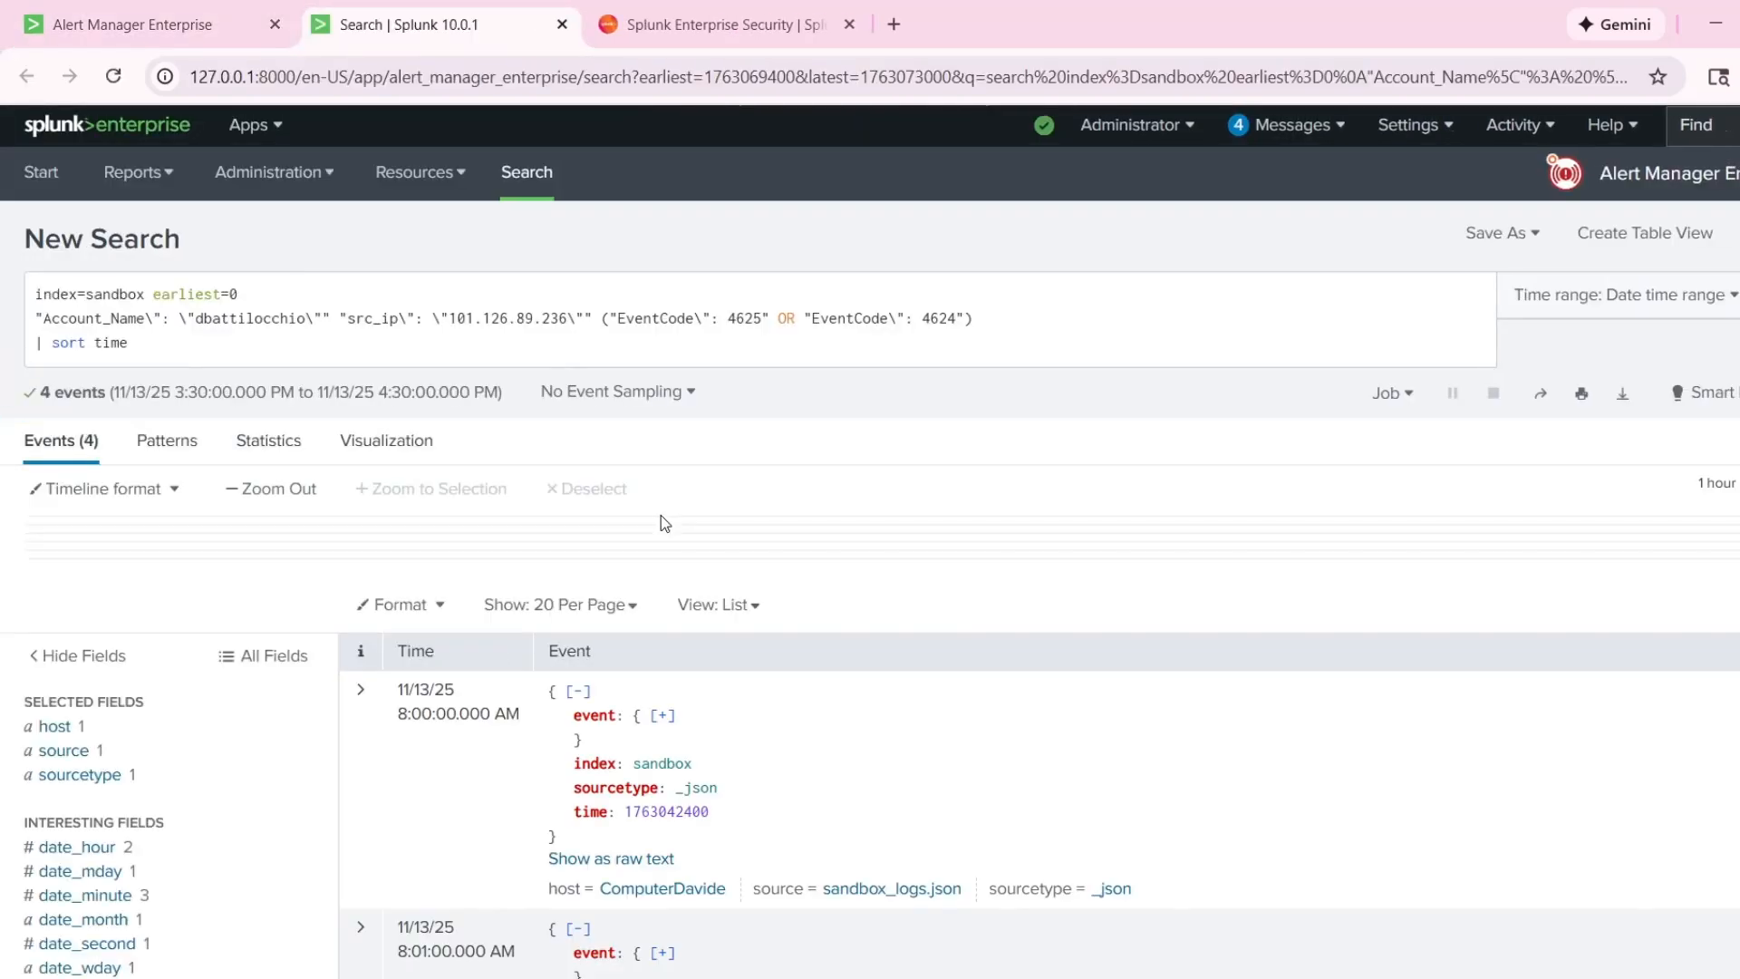
Examine the drilldown search results, comparing the timestamps of the returned logon events.
scroll(671, 512, down, 3)
scroll(716, 503, down, 3)
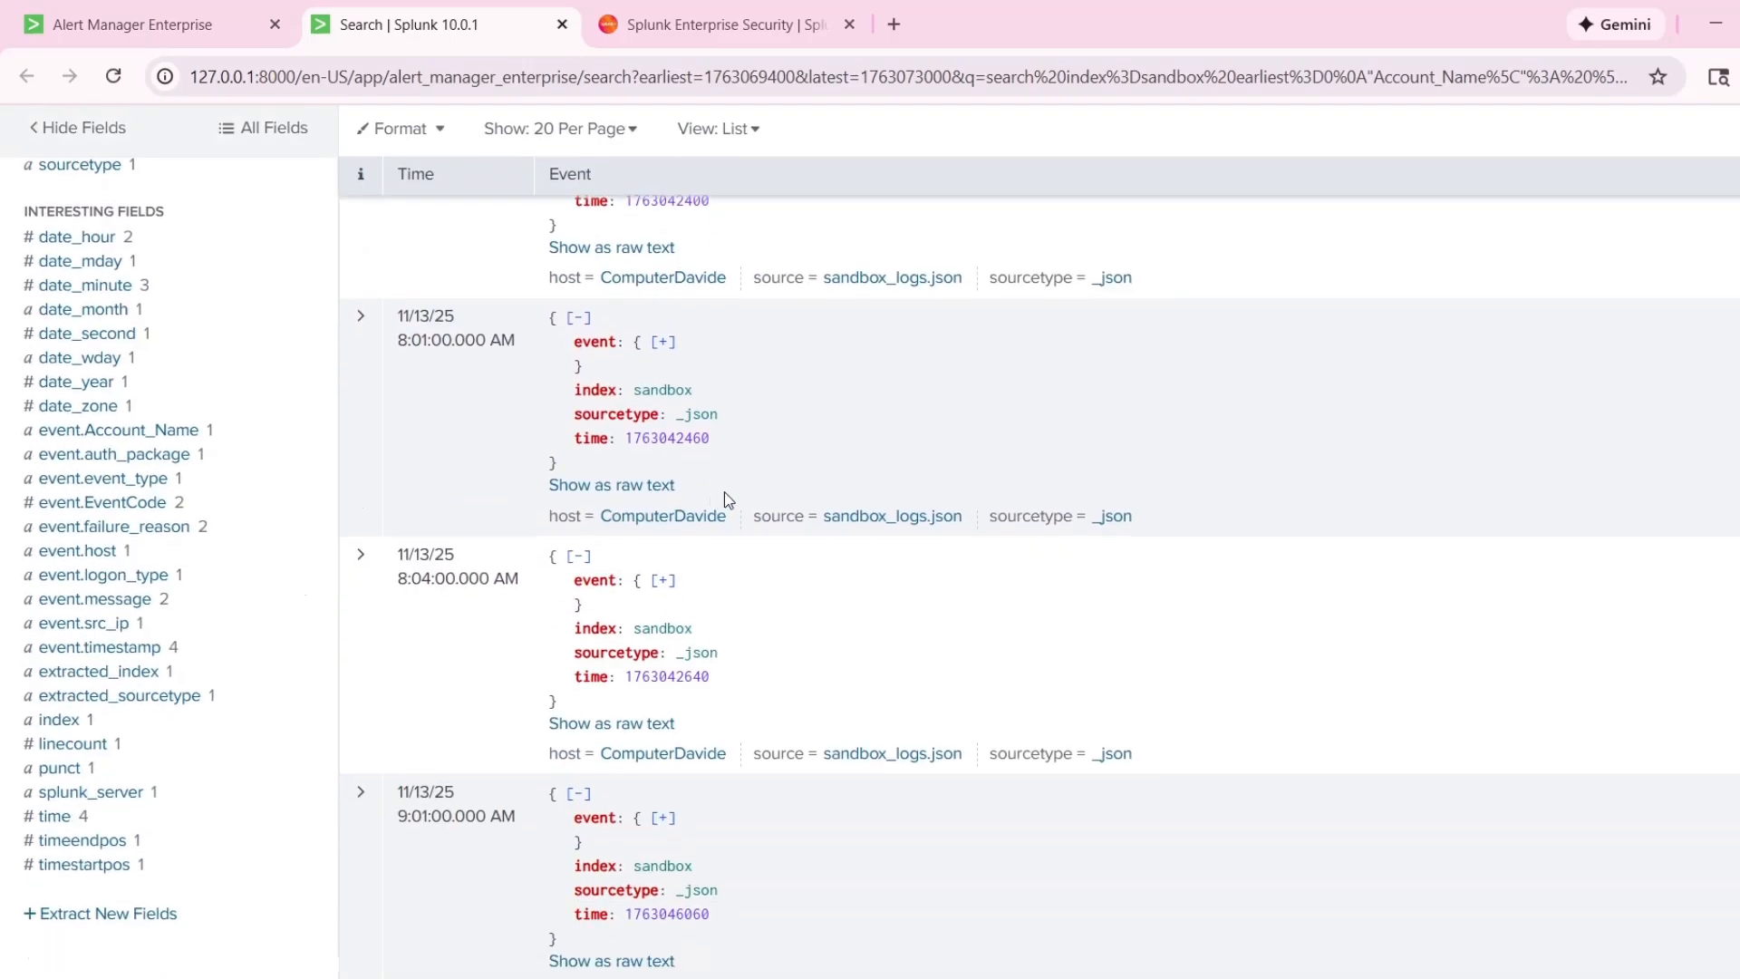
scroll(723, 494, up, 4)
scroll(459, 427, down, 2)
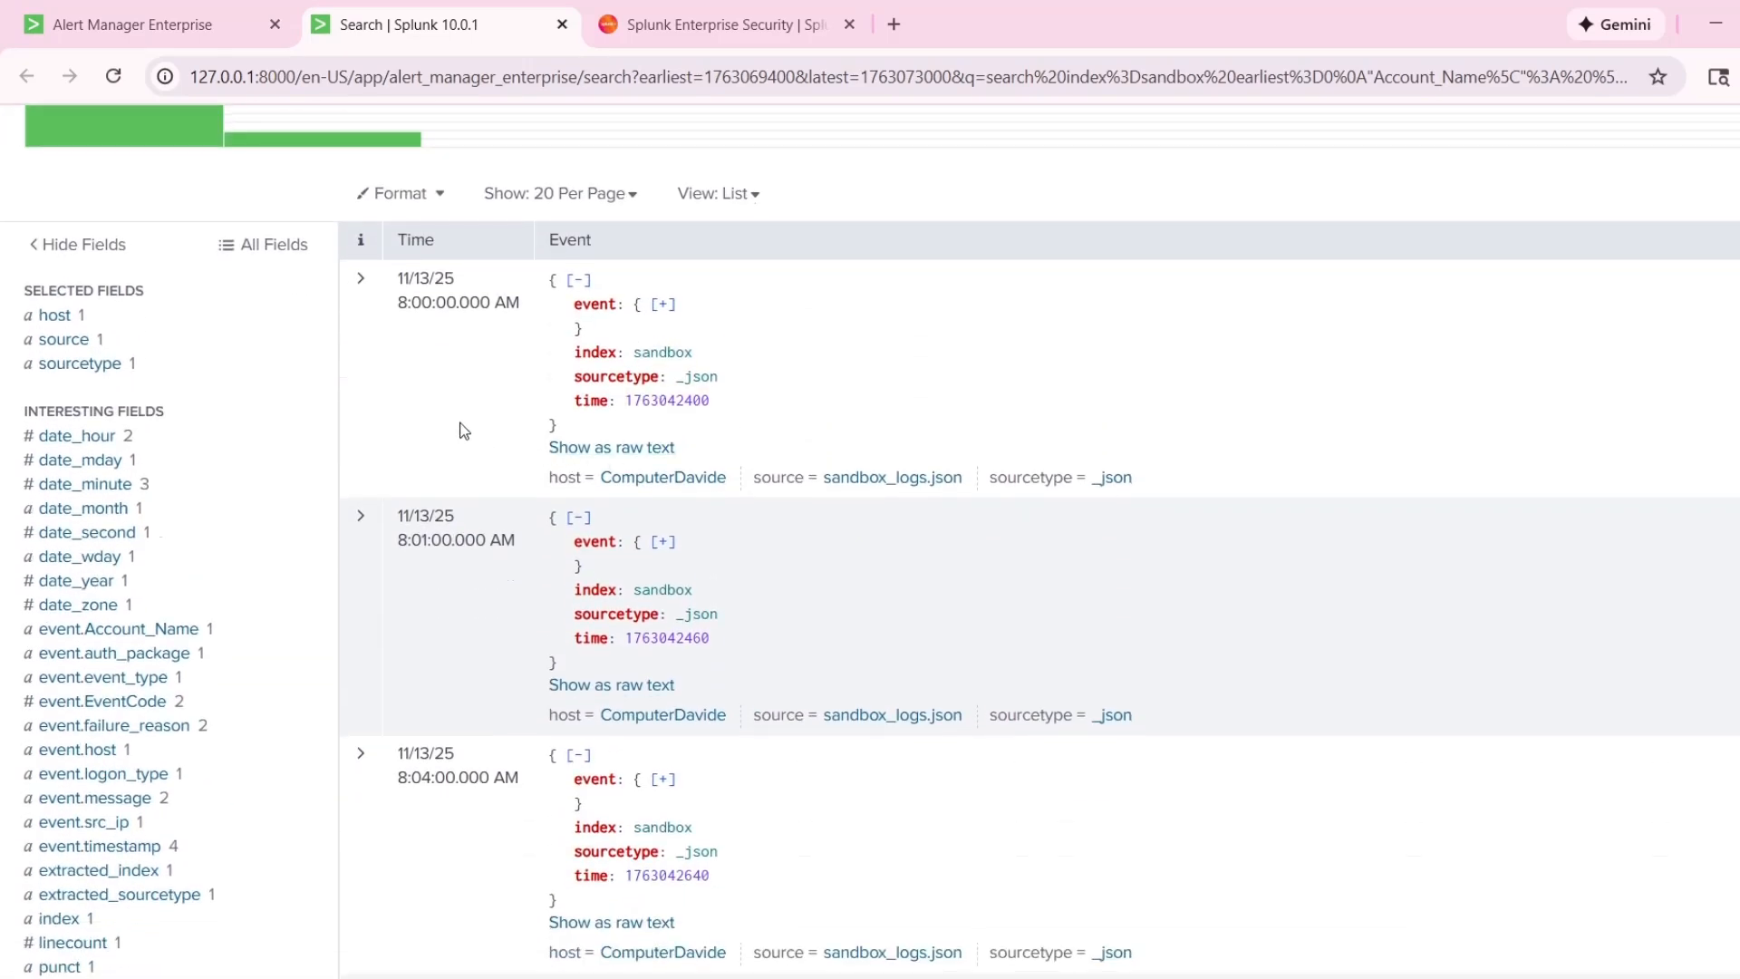
scroll(396, 369, up, 5)
scroll(335, 376, down, 4)
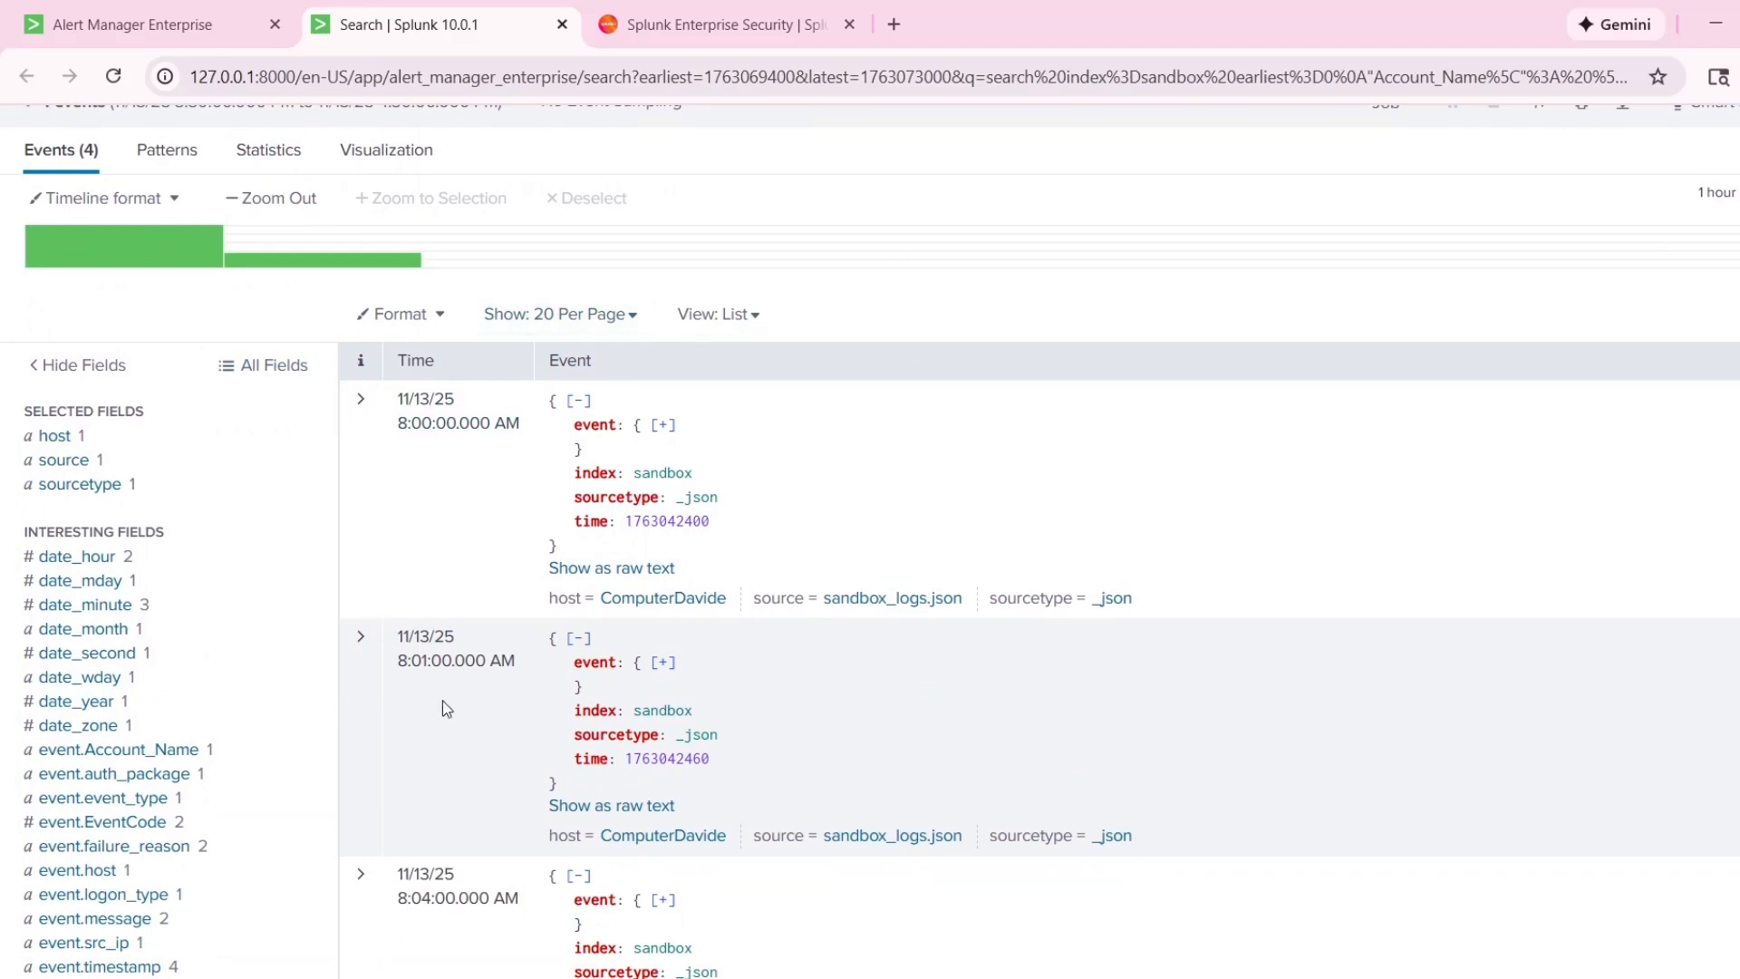
scroll(446, 708, down, 3)
scroll(1142, 748, down, 2)
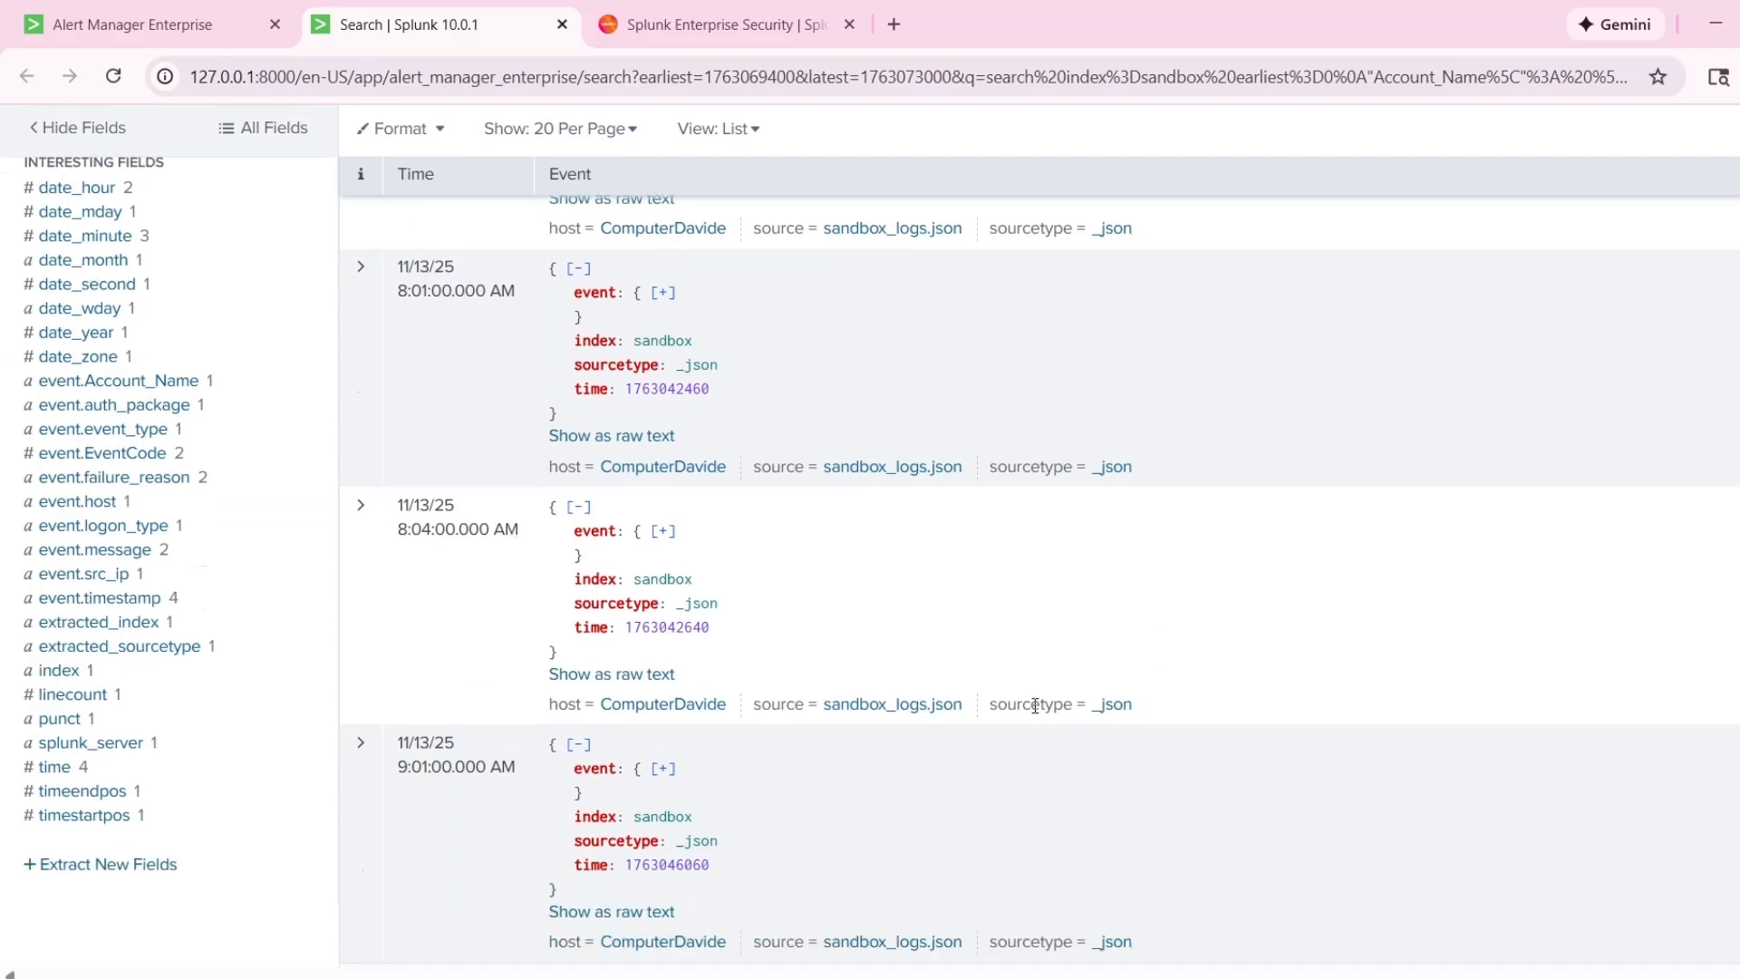
scroll(1035, 705, up, 3)
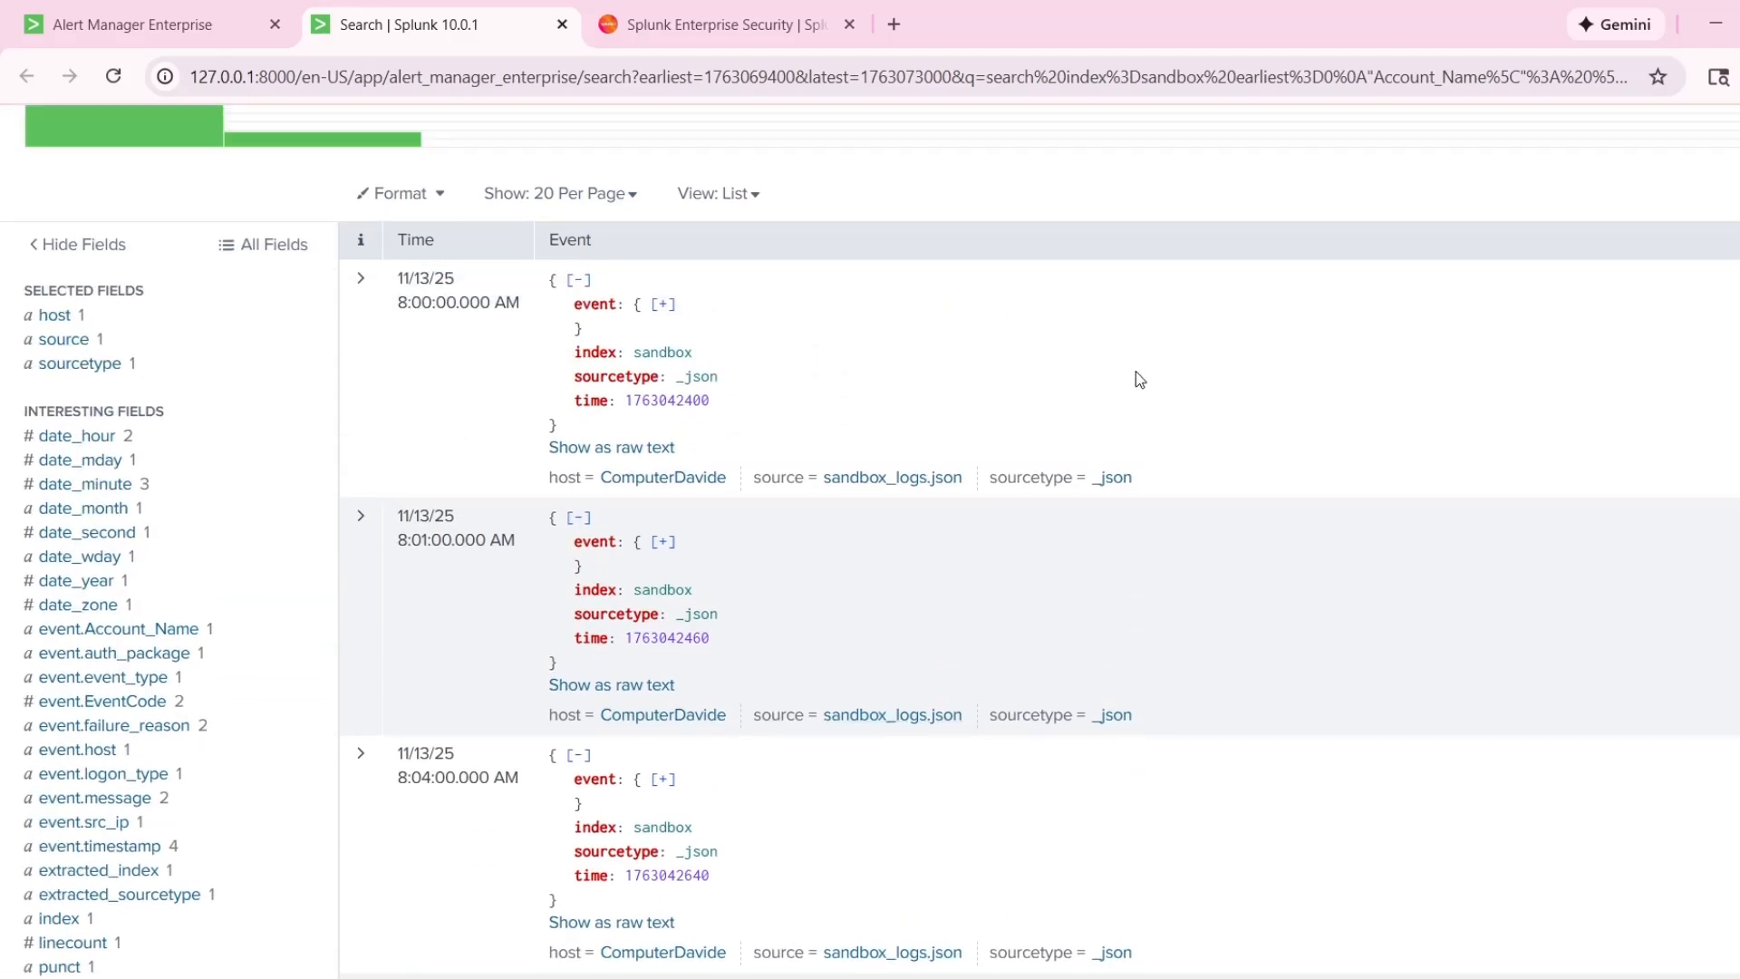
scroll(1193, 714, down, 3)
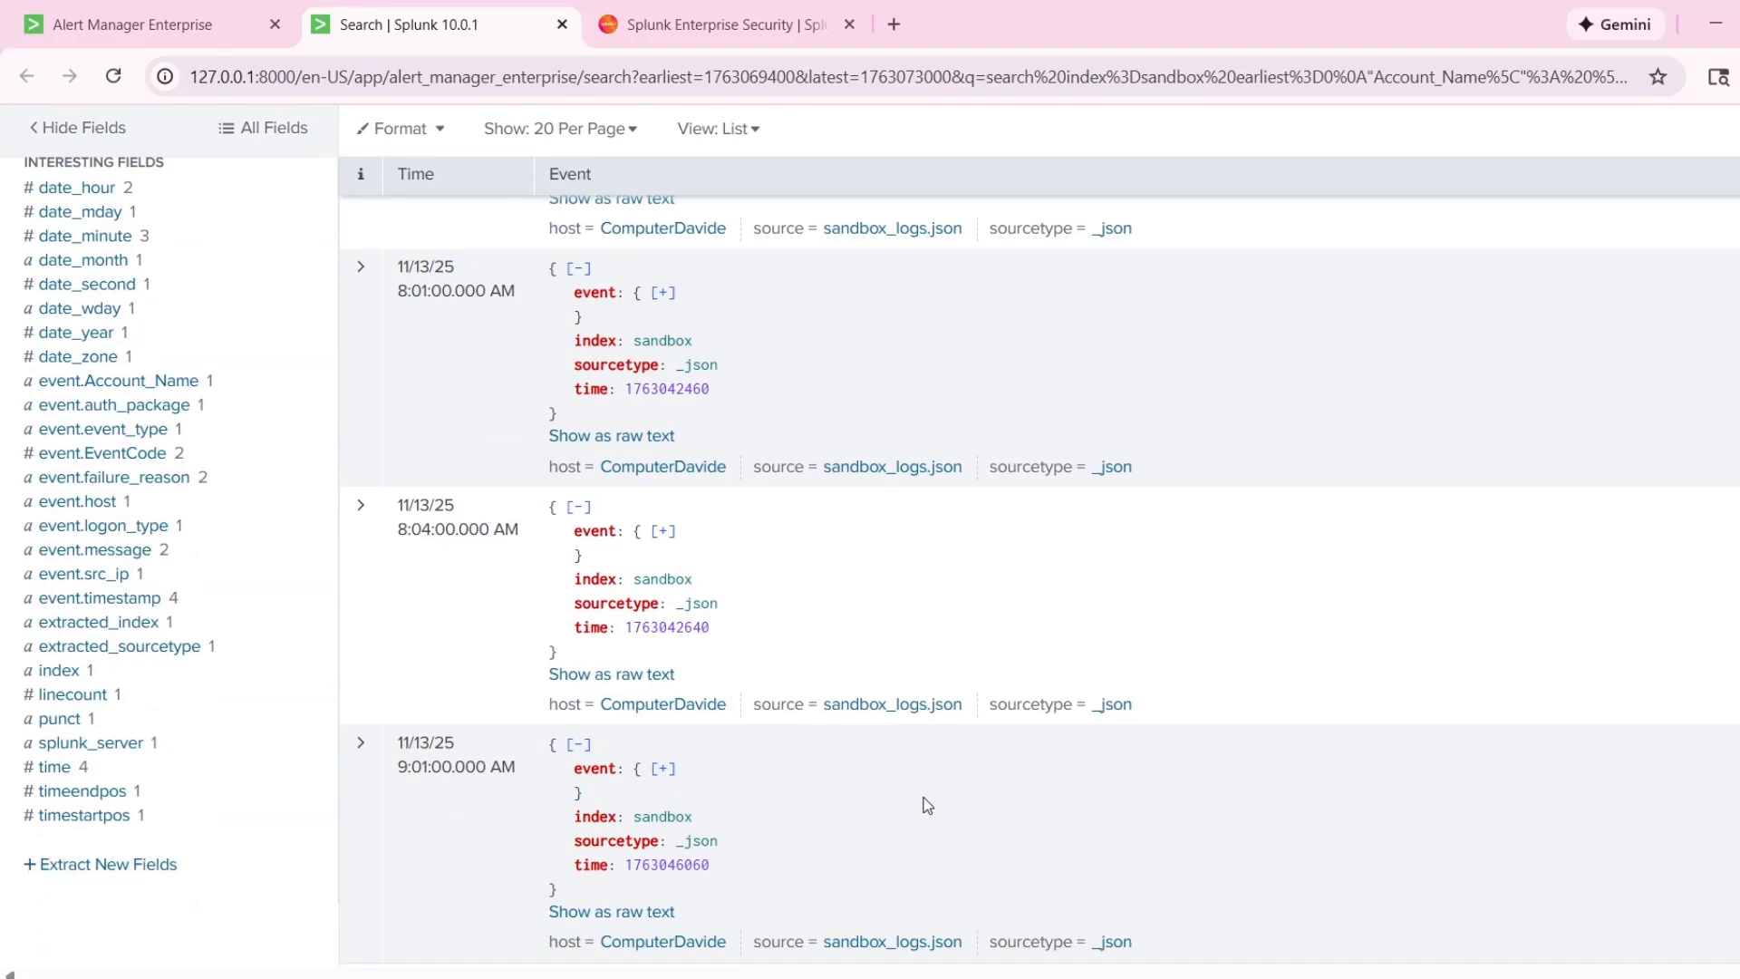
scroll(861, 798, up, 1)
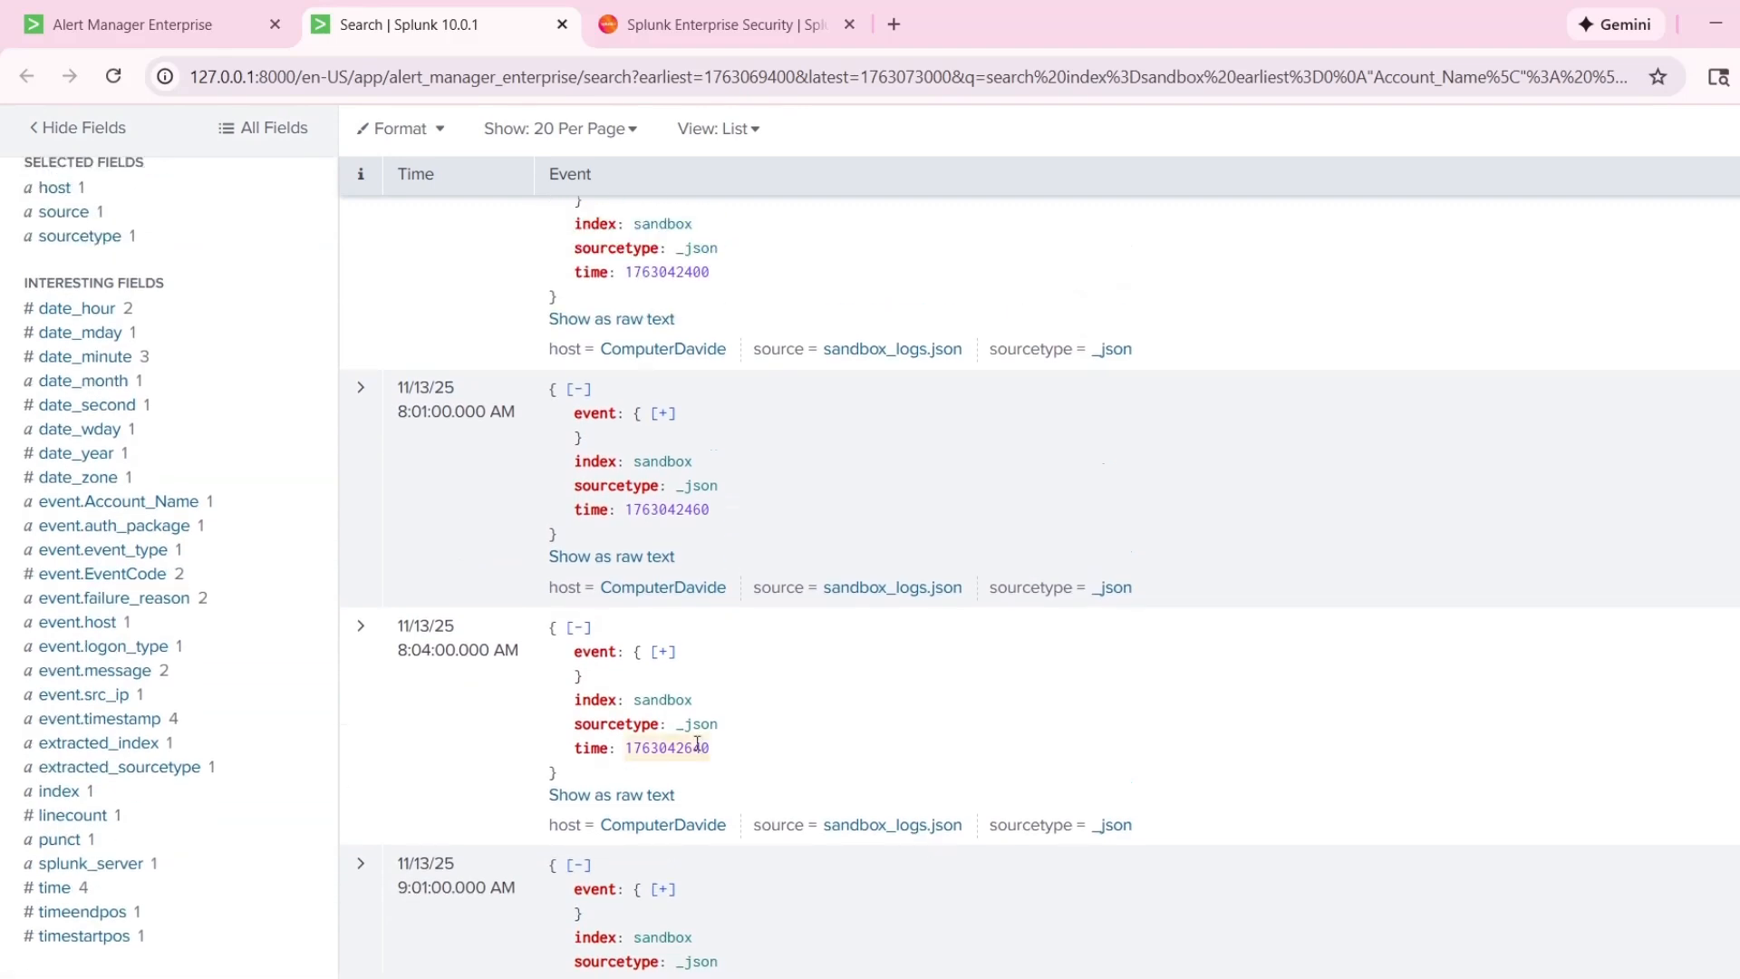
scroll(634, 707, up, 2)
Expand the 8:00:00 AM logon event and examine its account name field.
click(354, 383)
scroll(808, 590, down, 2)
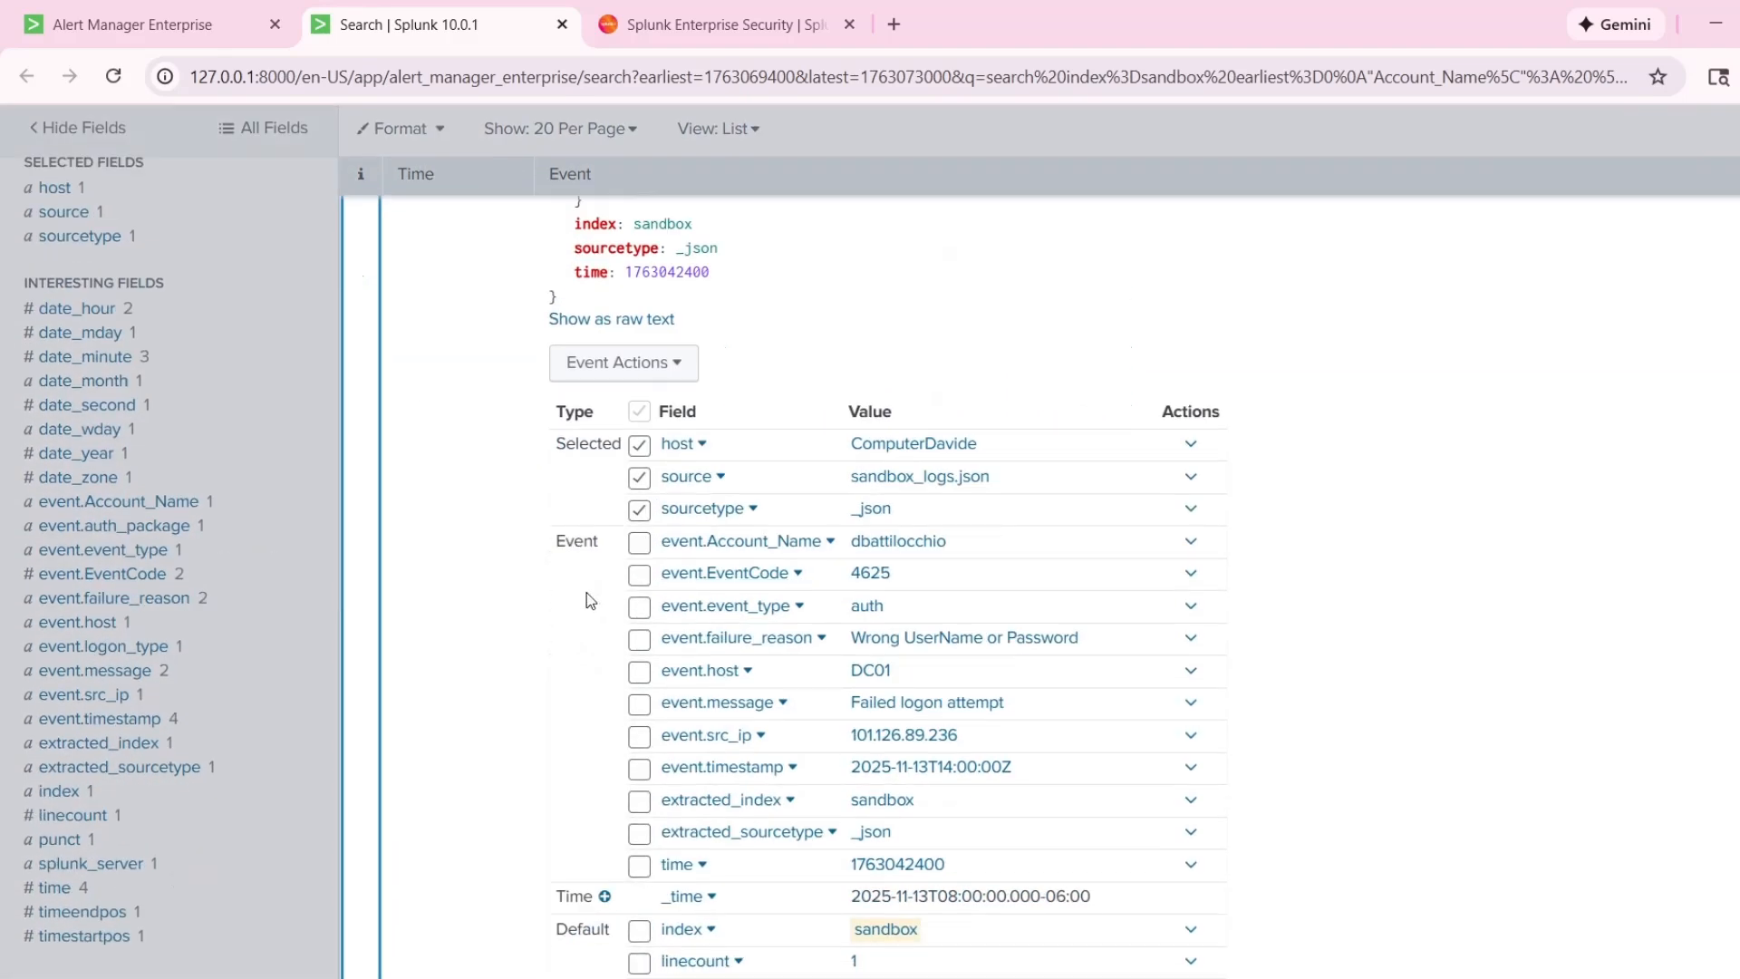
scroll(427, 562, up, 4)
click(368, 483)
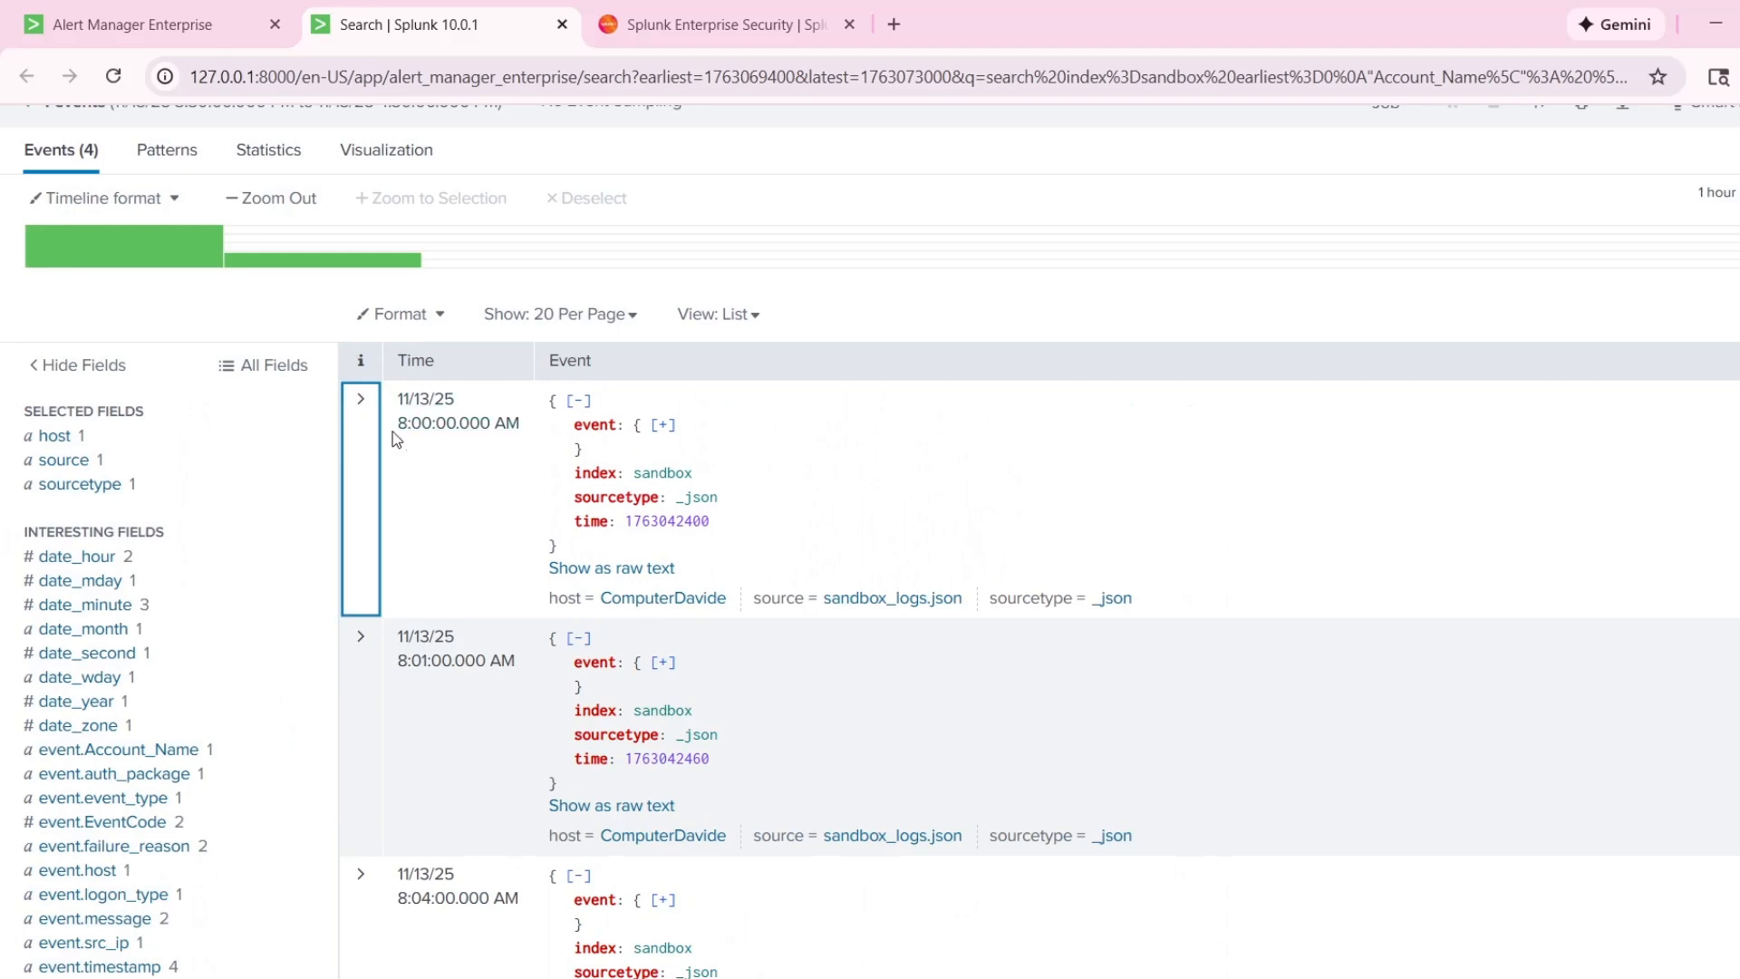
click(365, 441)
scroll(607, 513, down, 1)
scroll(634, 575, down, 1)
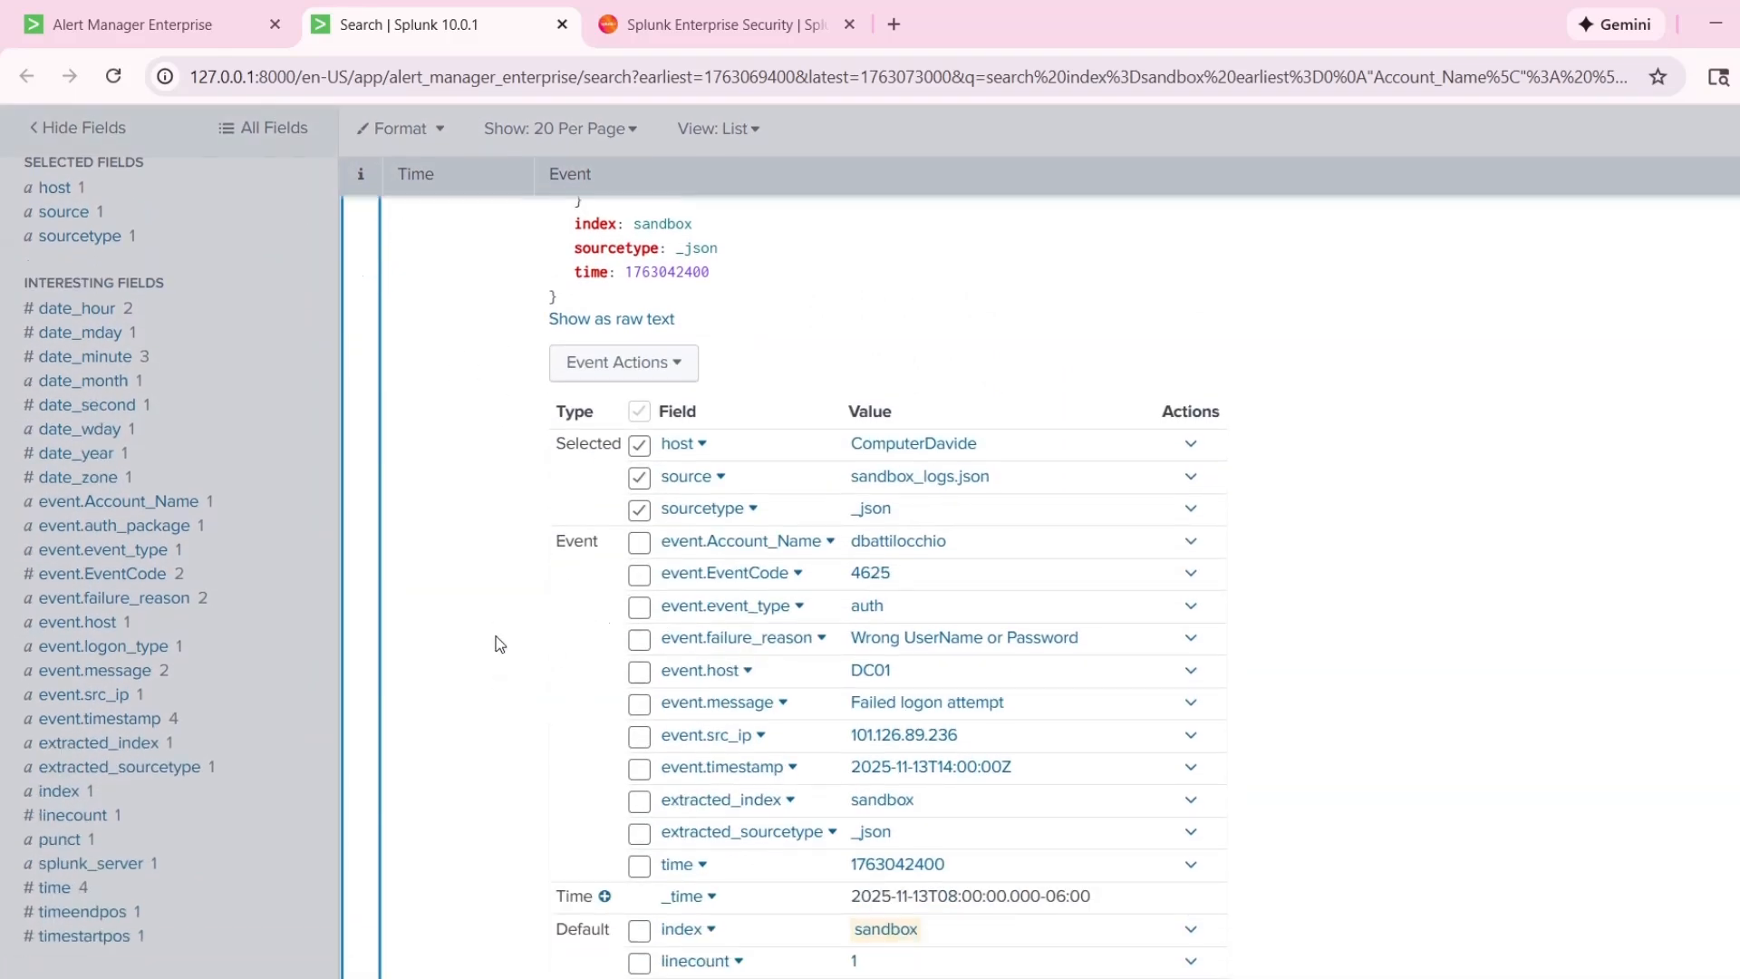
drag(847, 541, 973, 550)
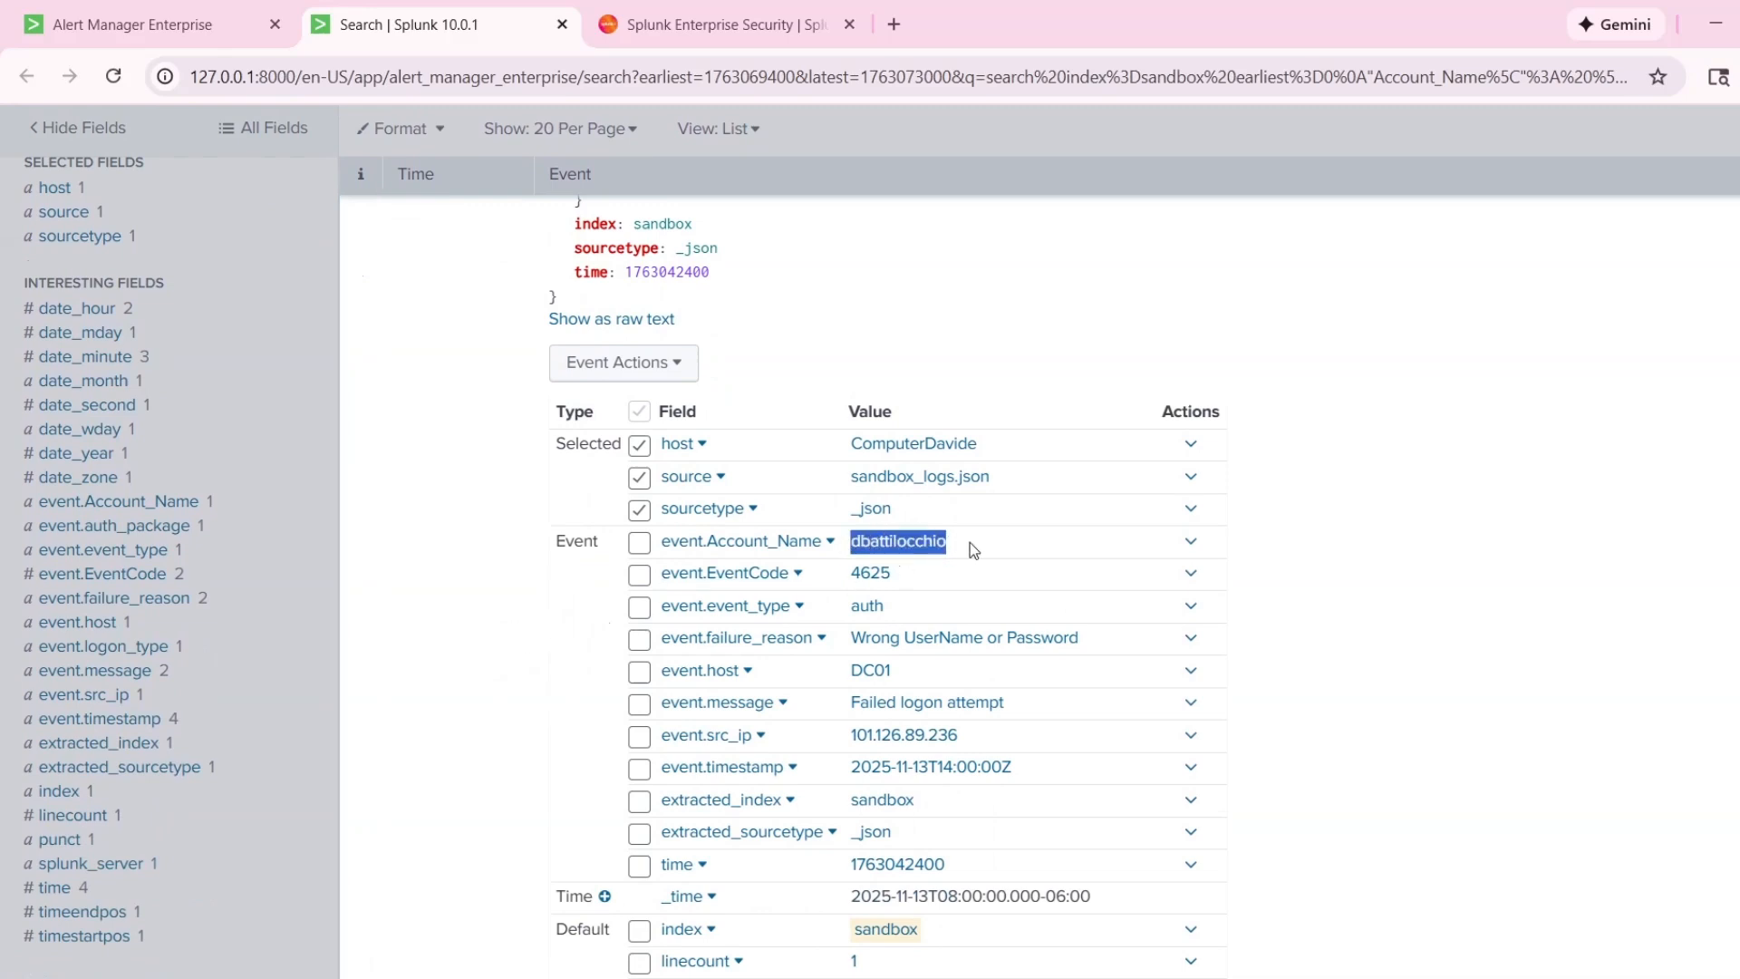
click(1296, 551)
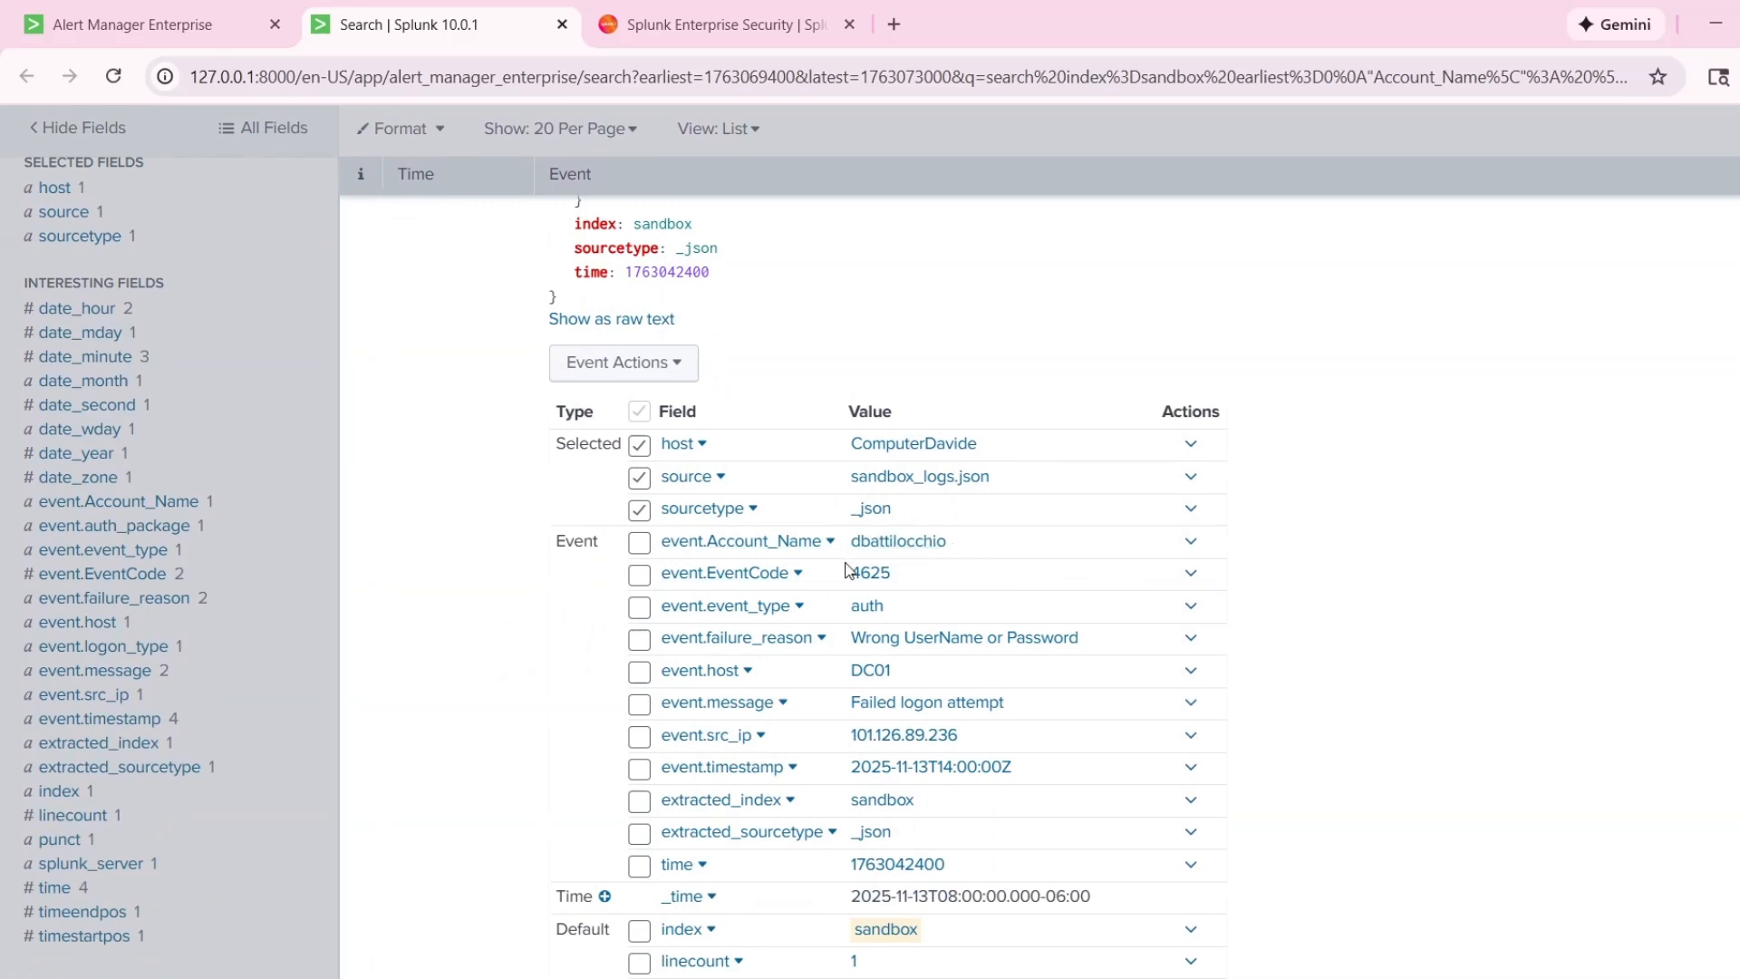
Examine the event code, failure reason and message fields of the 8:00:00 AM logon event.
drag(898, 578, 842, 573)
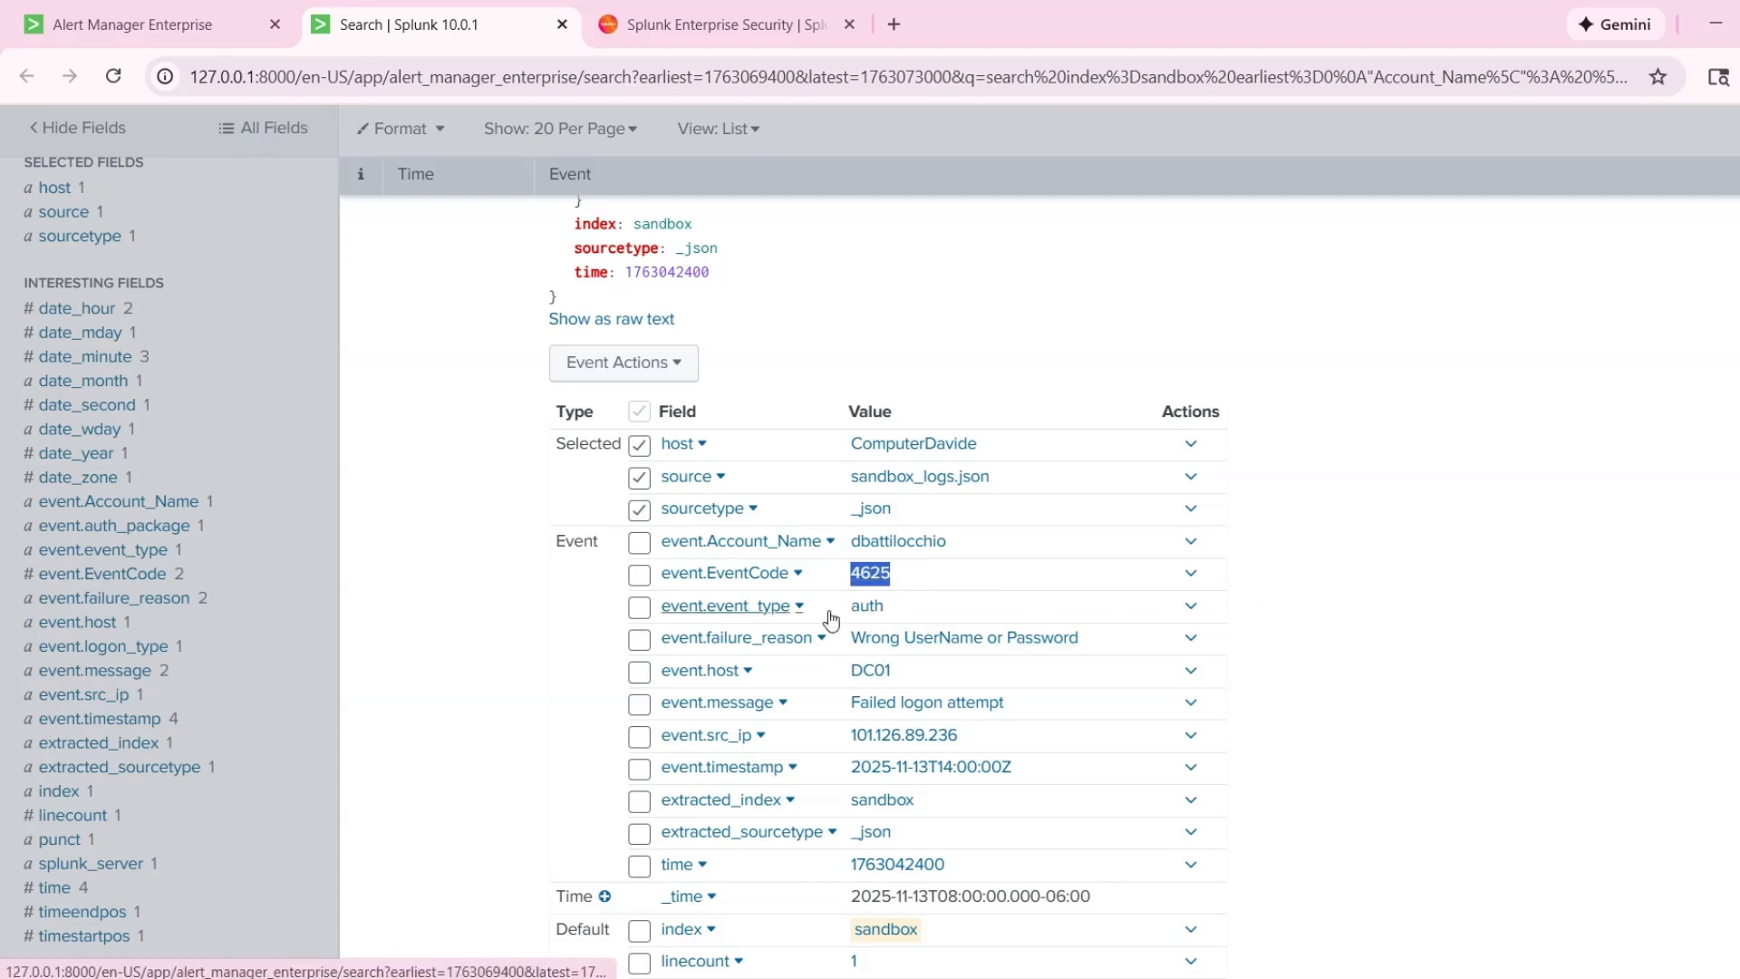
scroll(841, 563, down, 1)
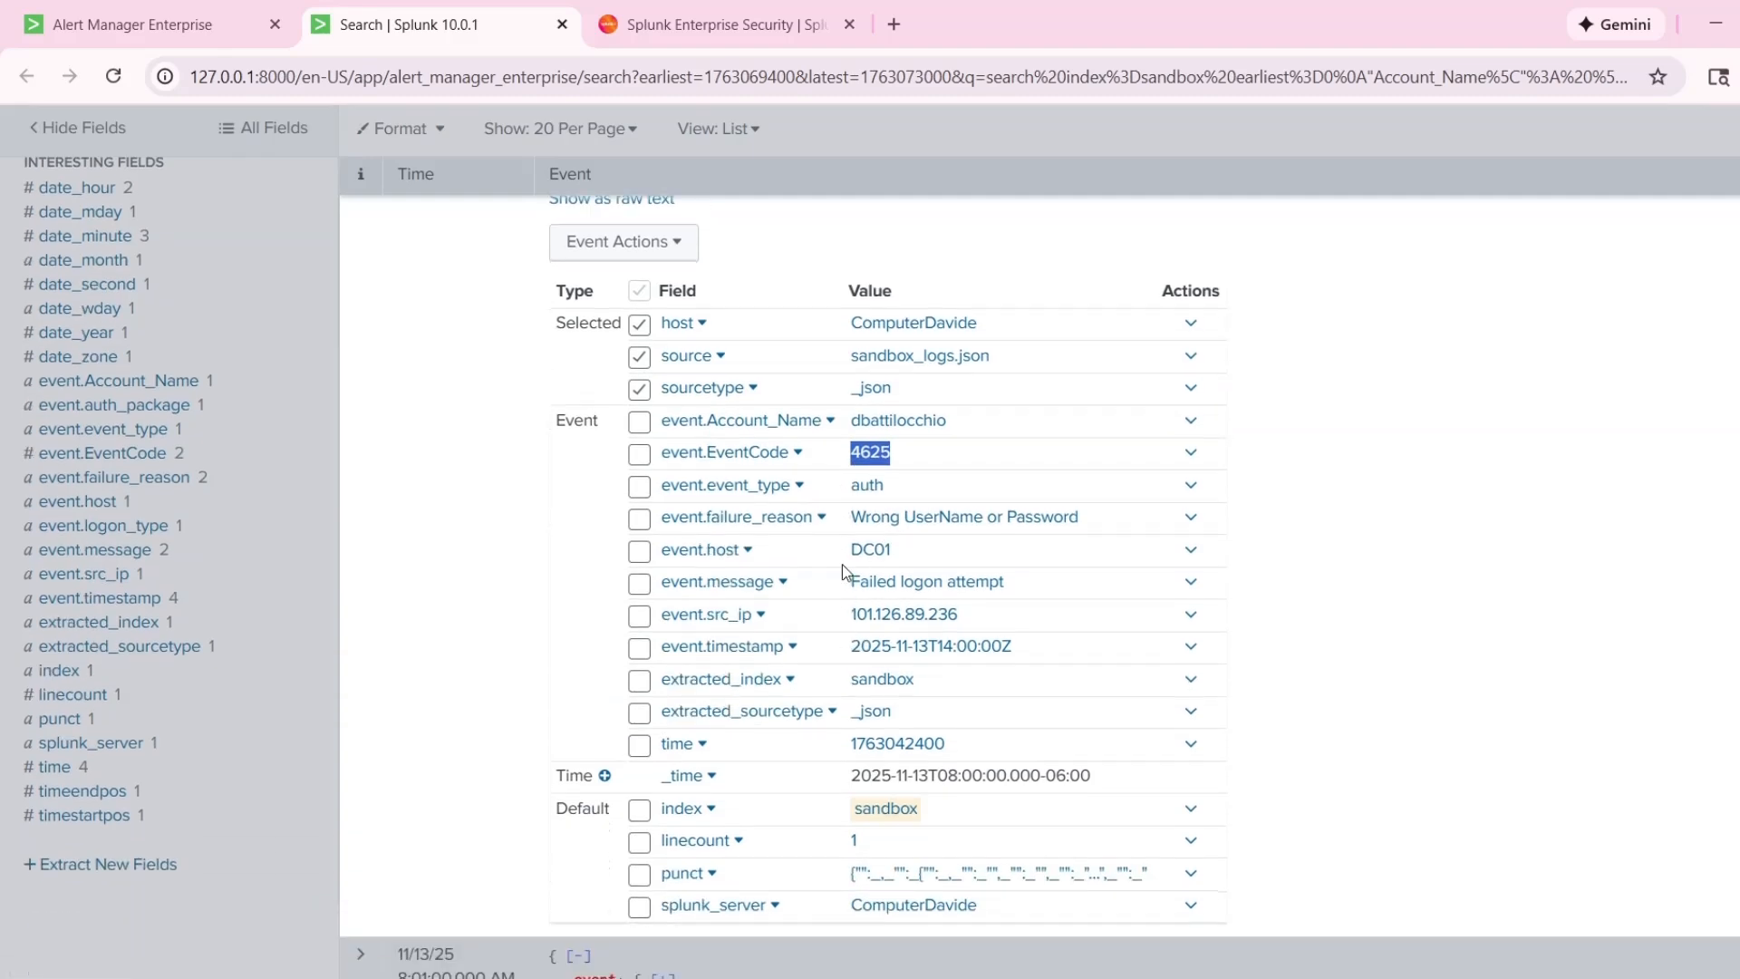
click(862, 520)
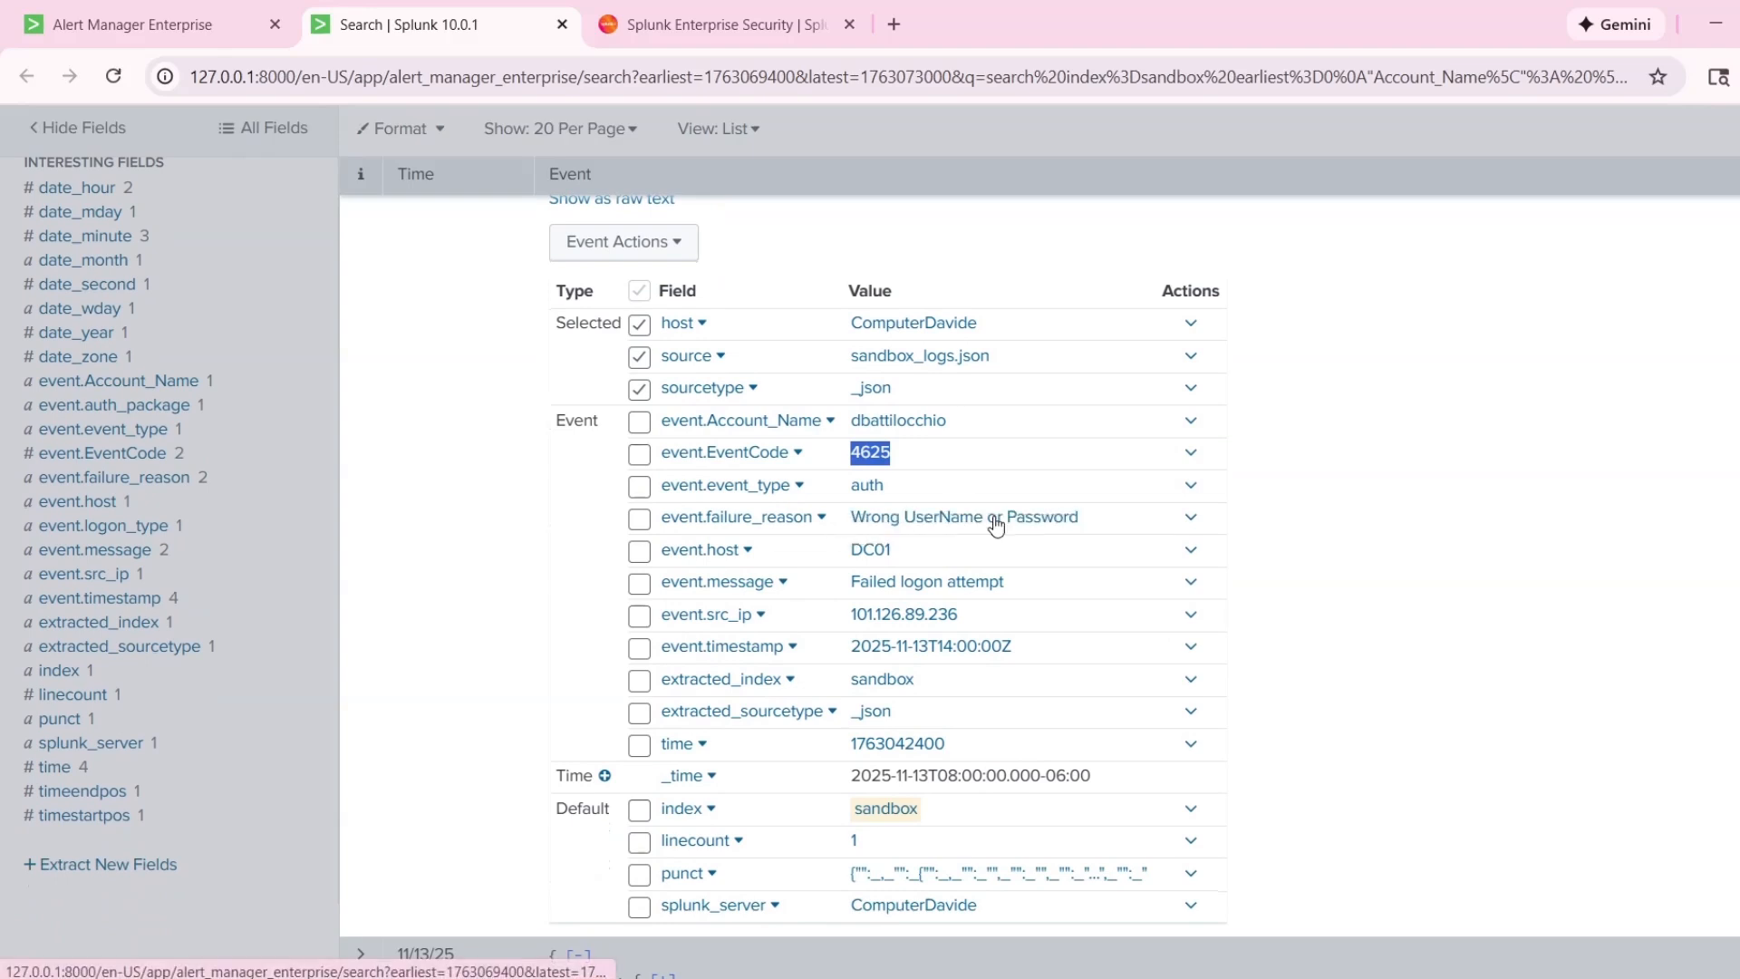
click(1319, 558)
scroll(1178, 652, down, 1)
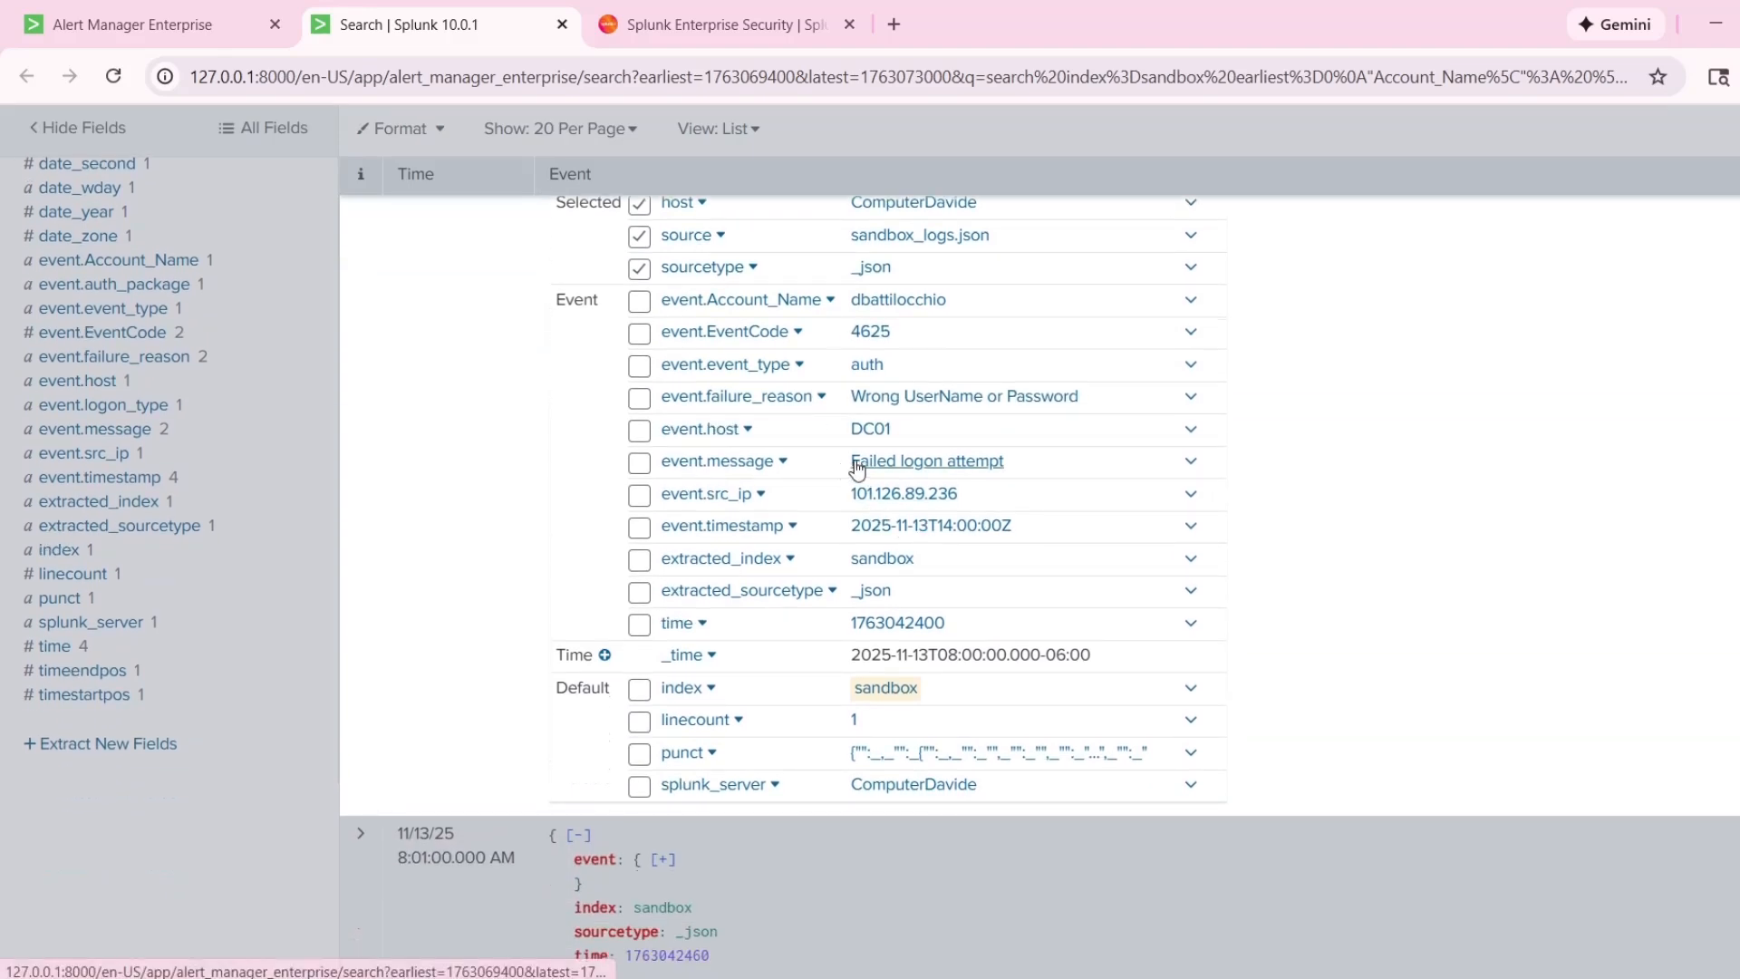
scroll(852, 462, up, 1)
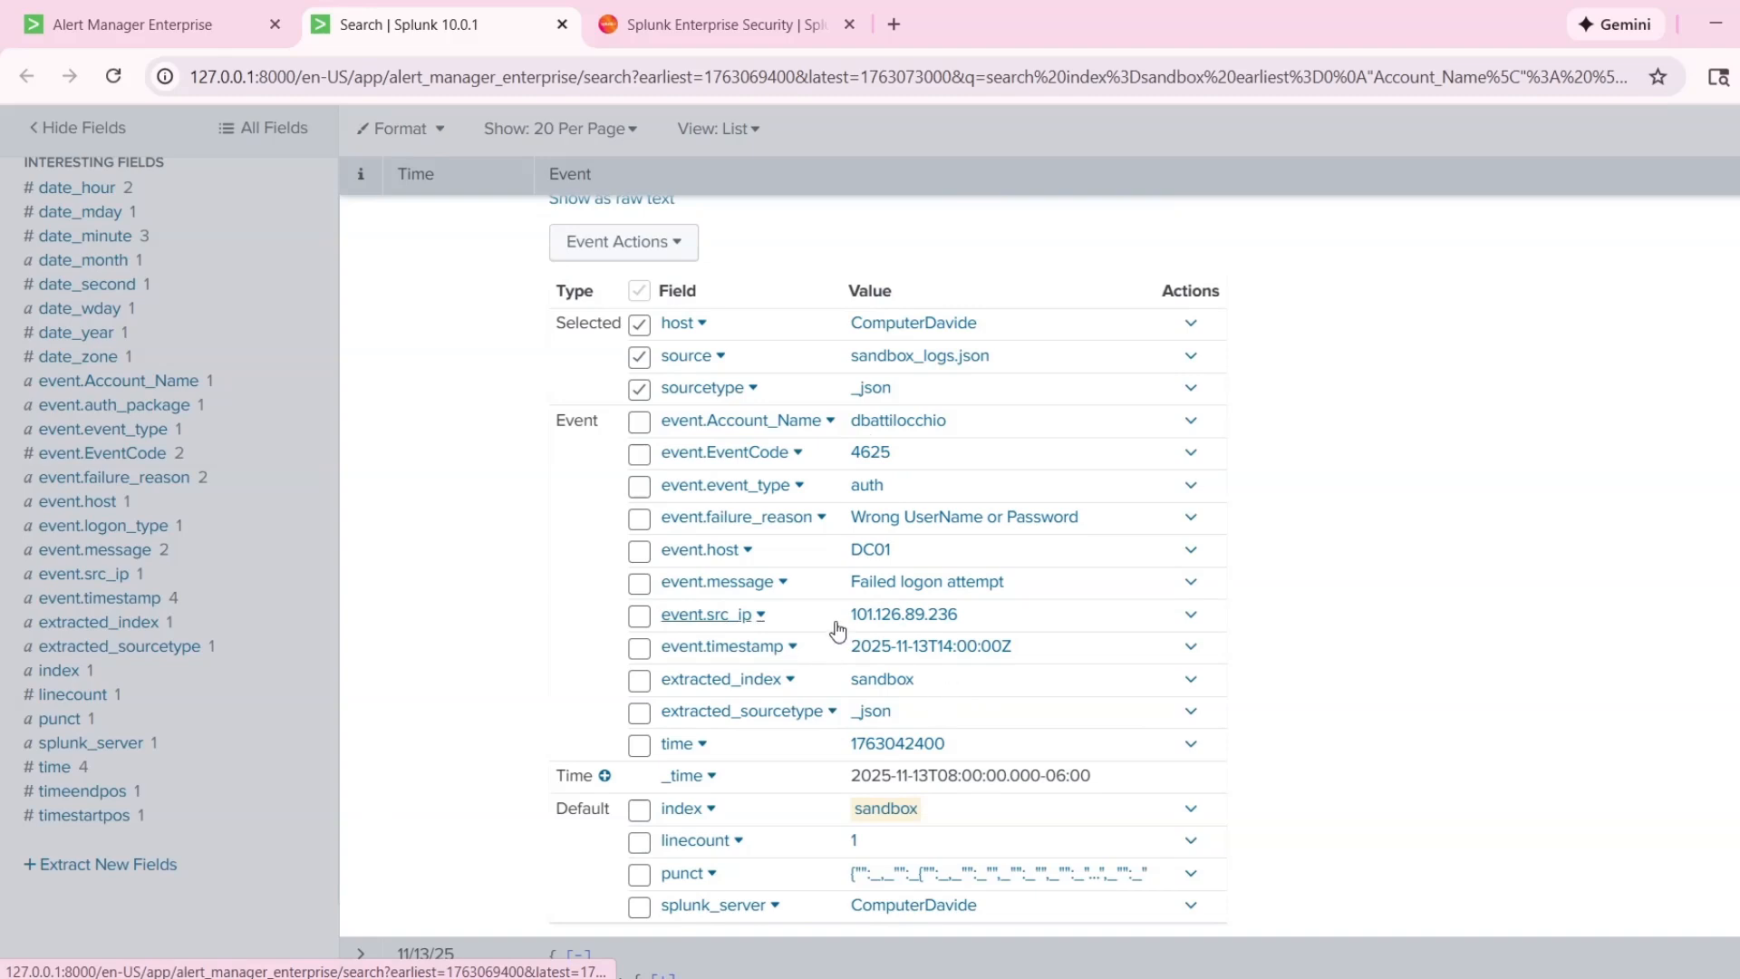
Examine the source IP address and remaining fields of the 8:00:00 AM logon event.
mouse_move(840, 616)
mouse_down()
mouse_move(998, 618)
mouse_move(850, 612)
mouse_up()
click(1014, 616)
click(1235, 632)
drag(973, 613, 852, 613)
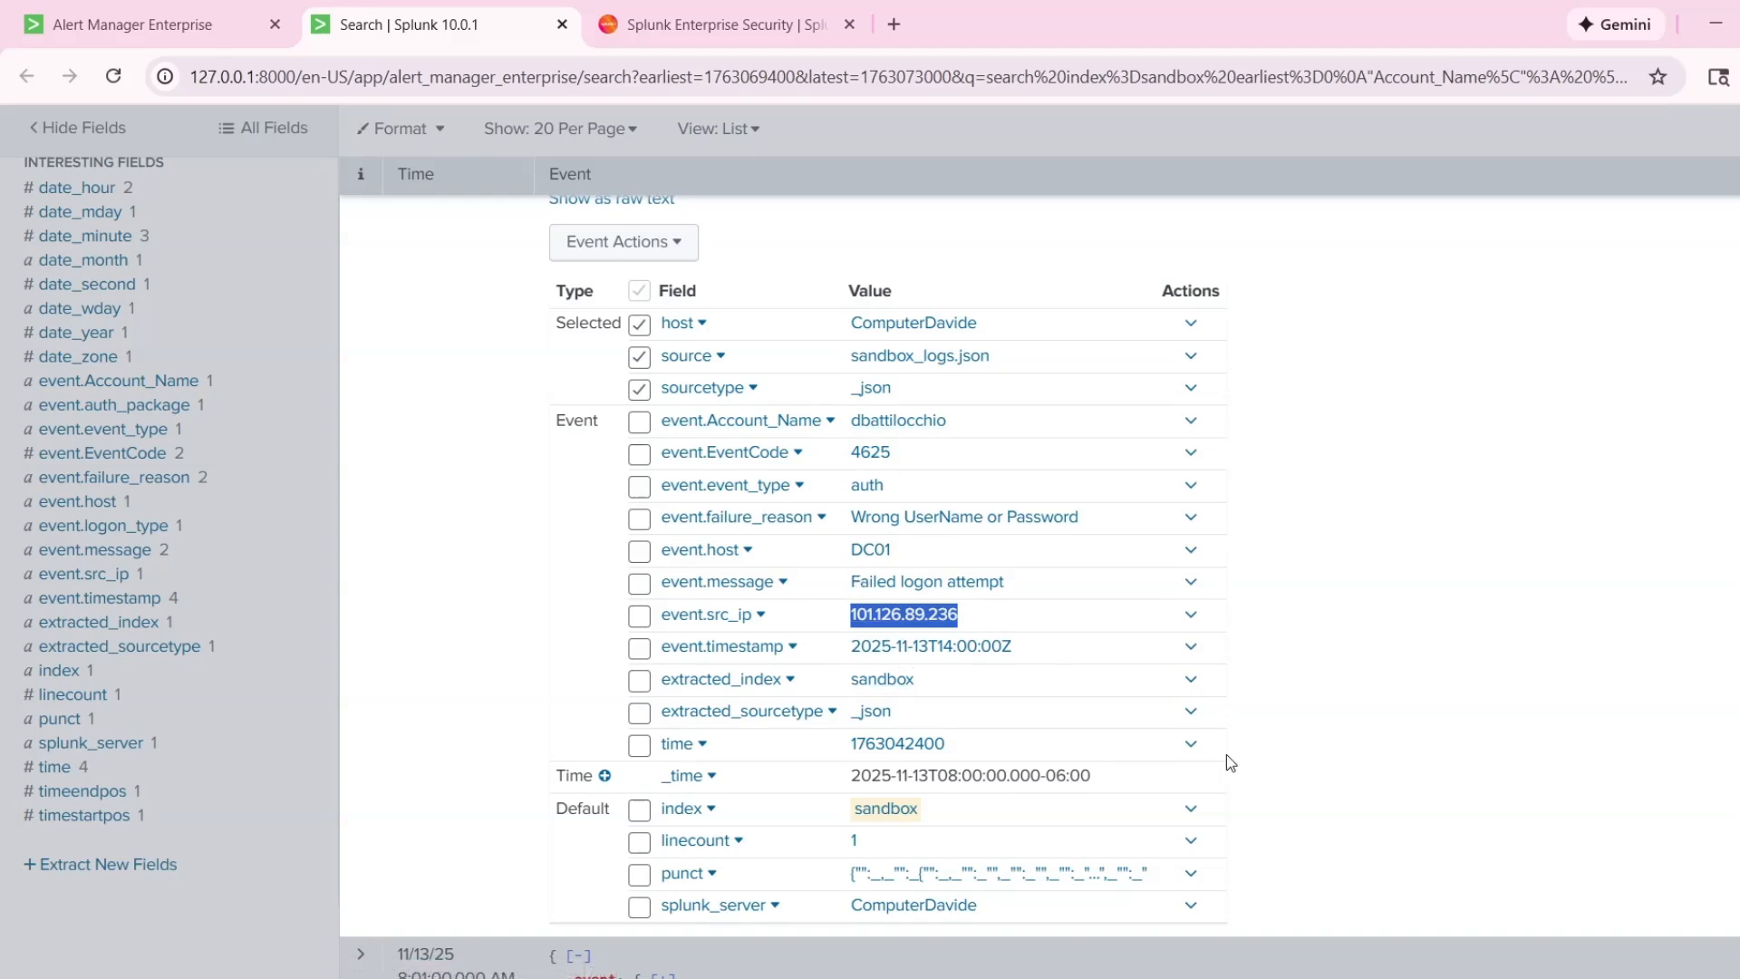
scroll(1226, 754, down, 1)
click(1269, 575)
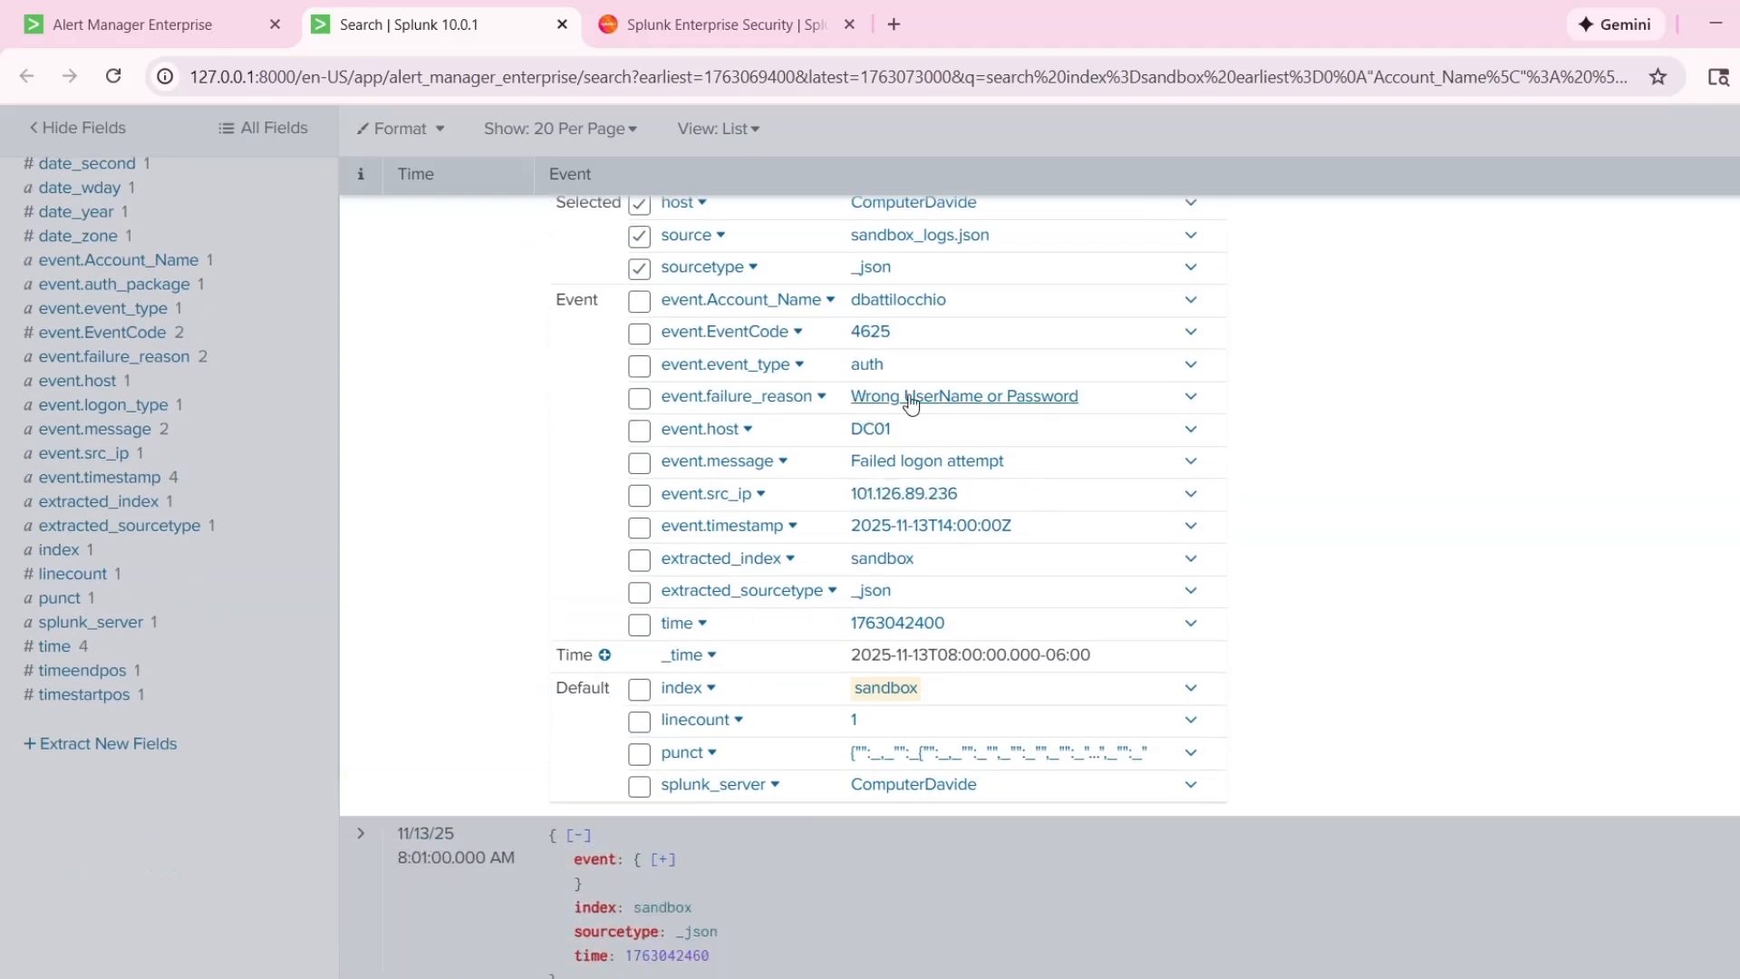
scroll(940, 654, up, 2)
scroll(1371, 748, up, 2)
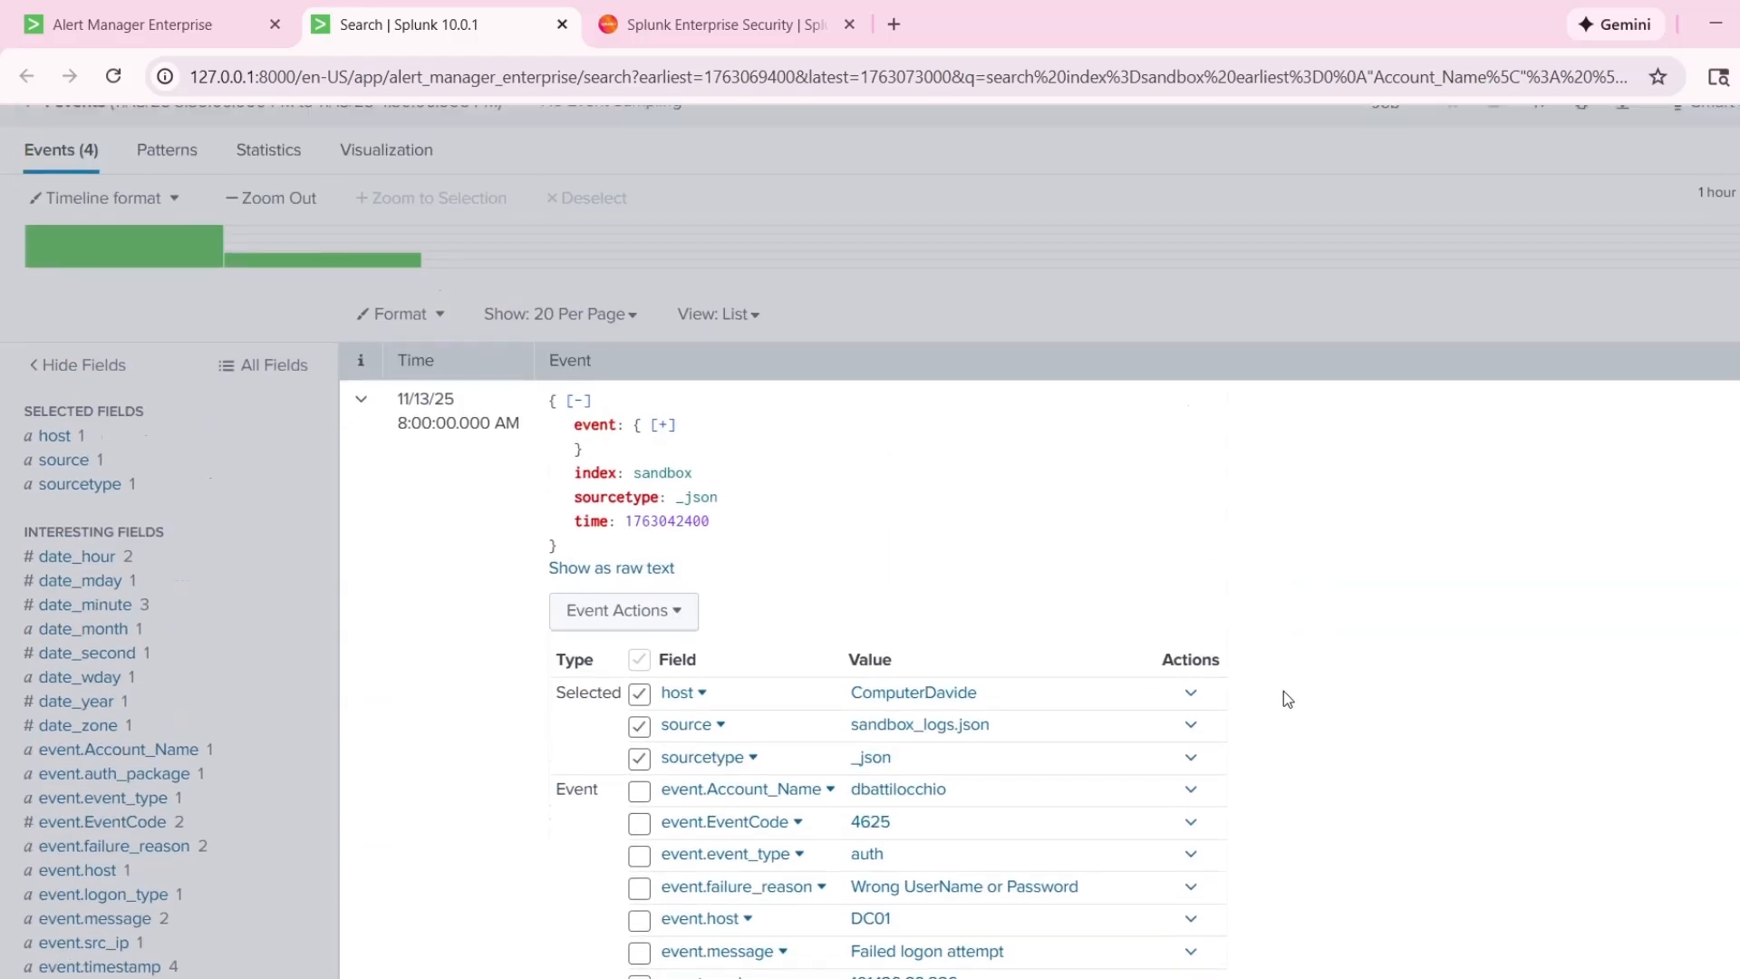
Collapse the 8:00:00 AM event, then expand the 8:01:00 AM event to examine its fields and collapse it again.
click(367, 453)
scroll(354, 588, down, 1)
click(354, 587)
scroll(724, 620, down, 4)
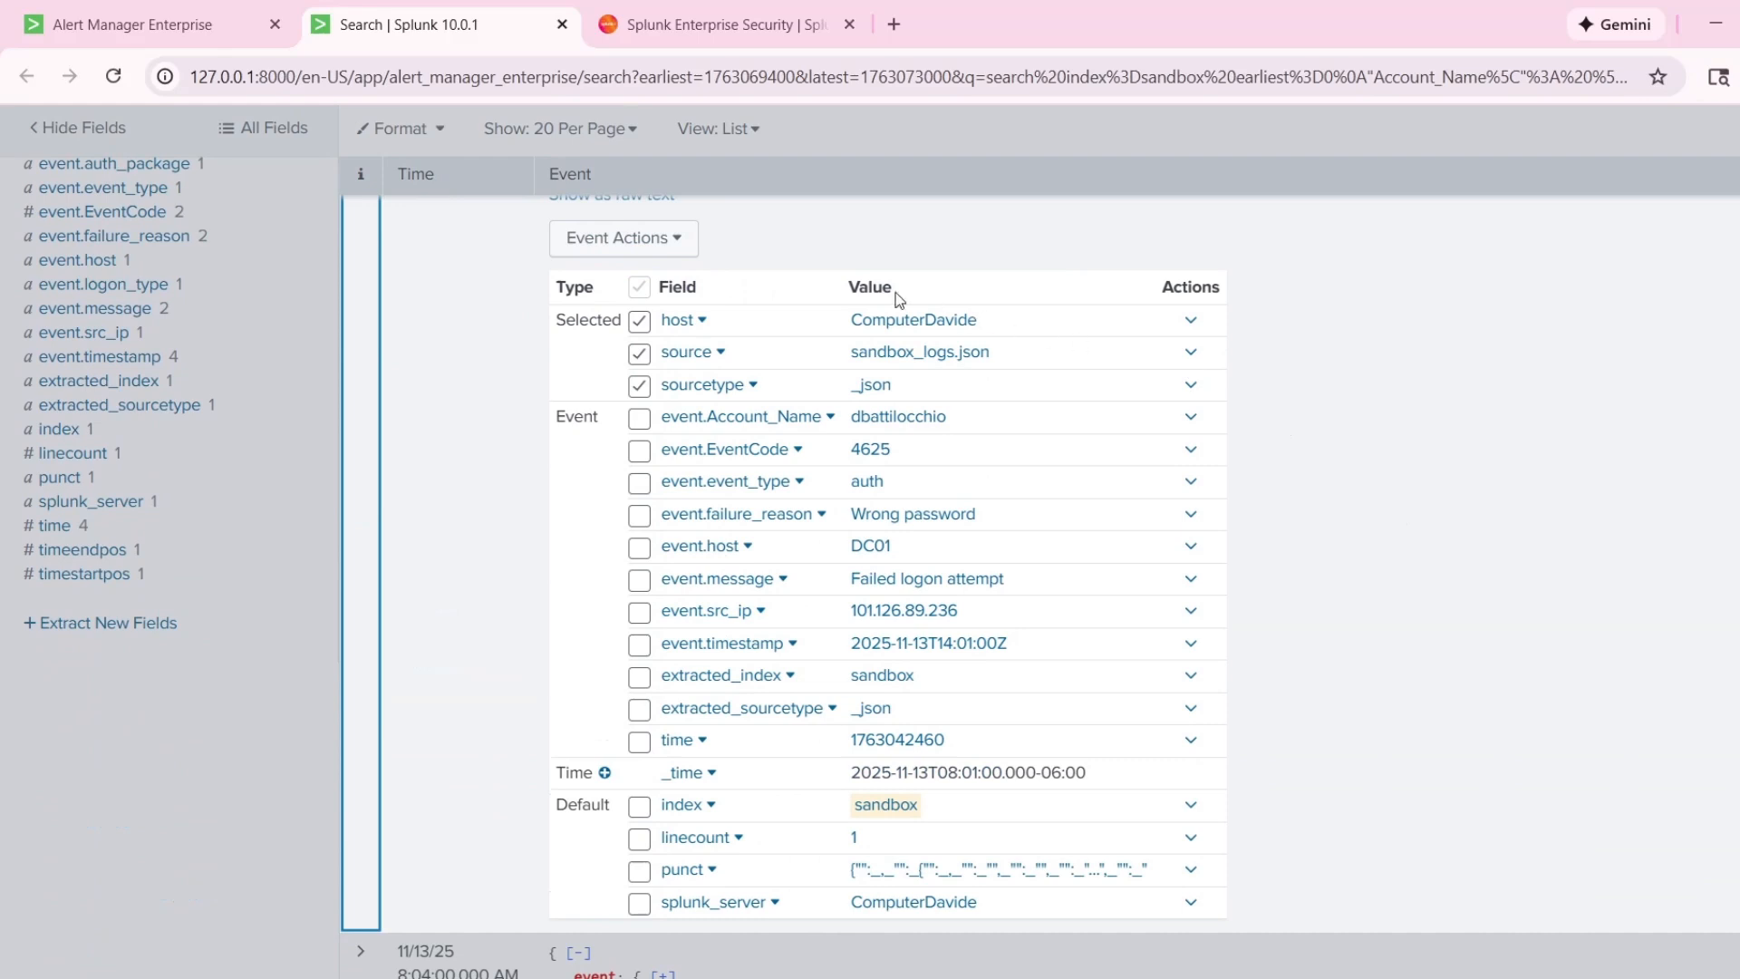
scroll(1356, 841, up, 5)
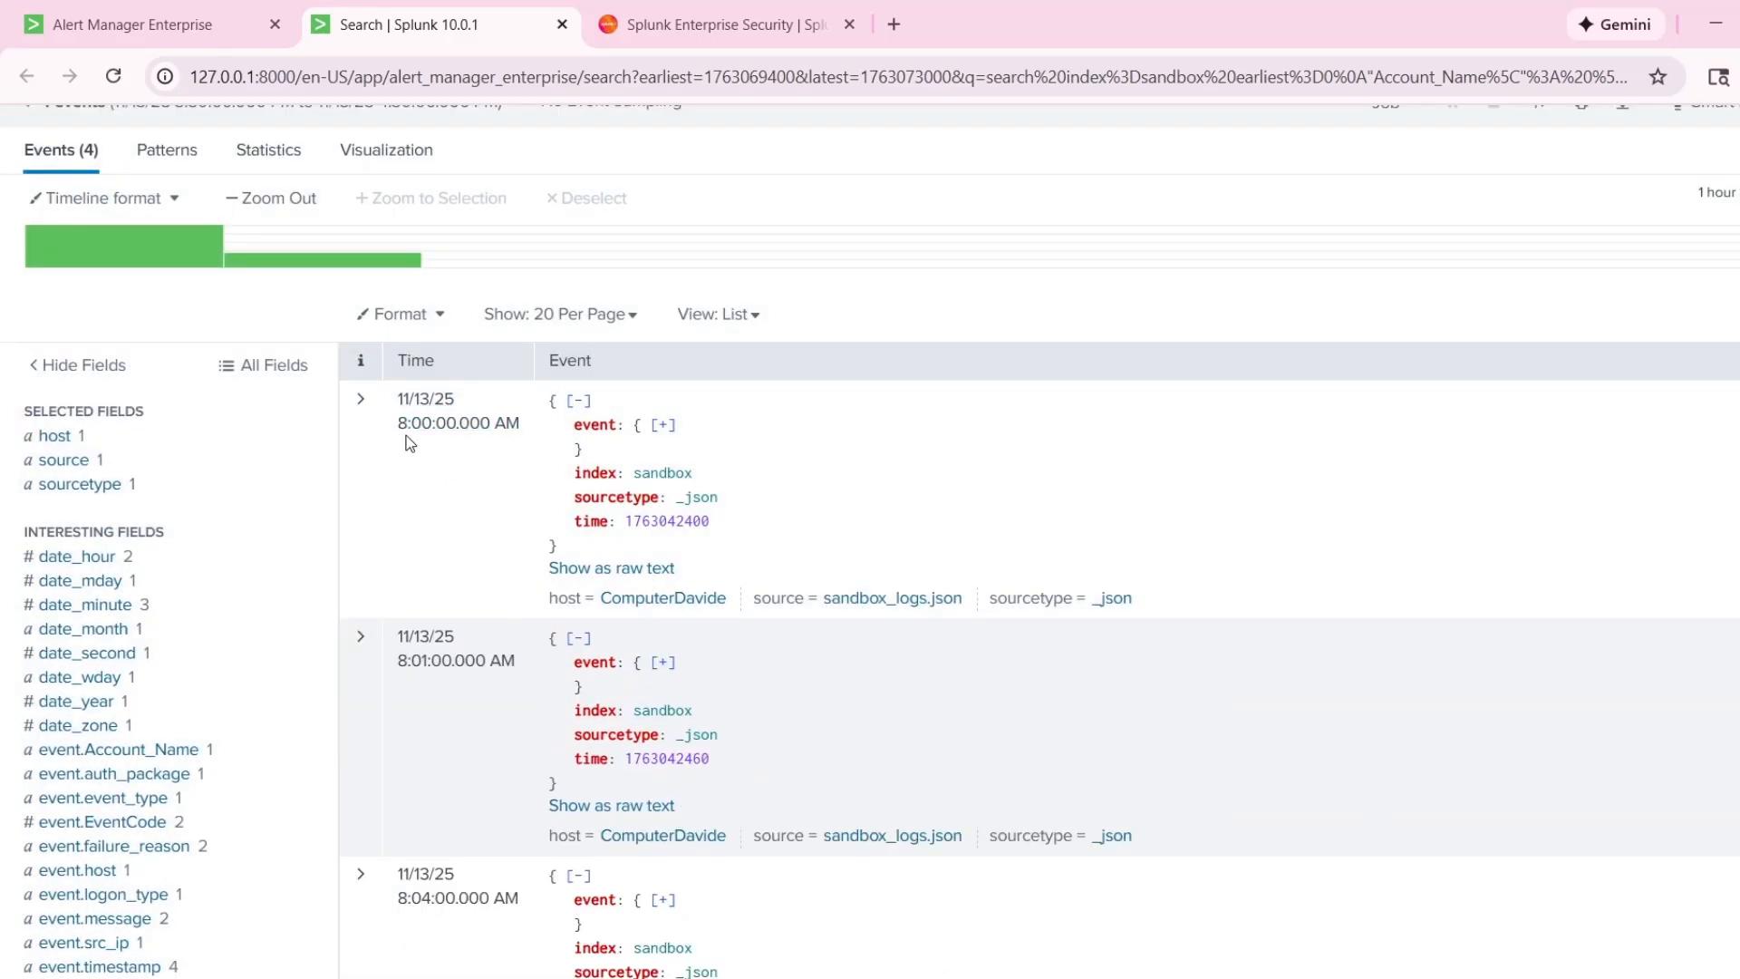
scroll(465, 450, down, 1)
click(467, 542)
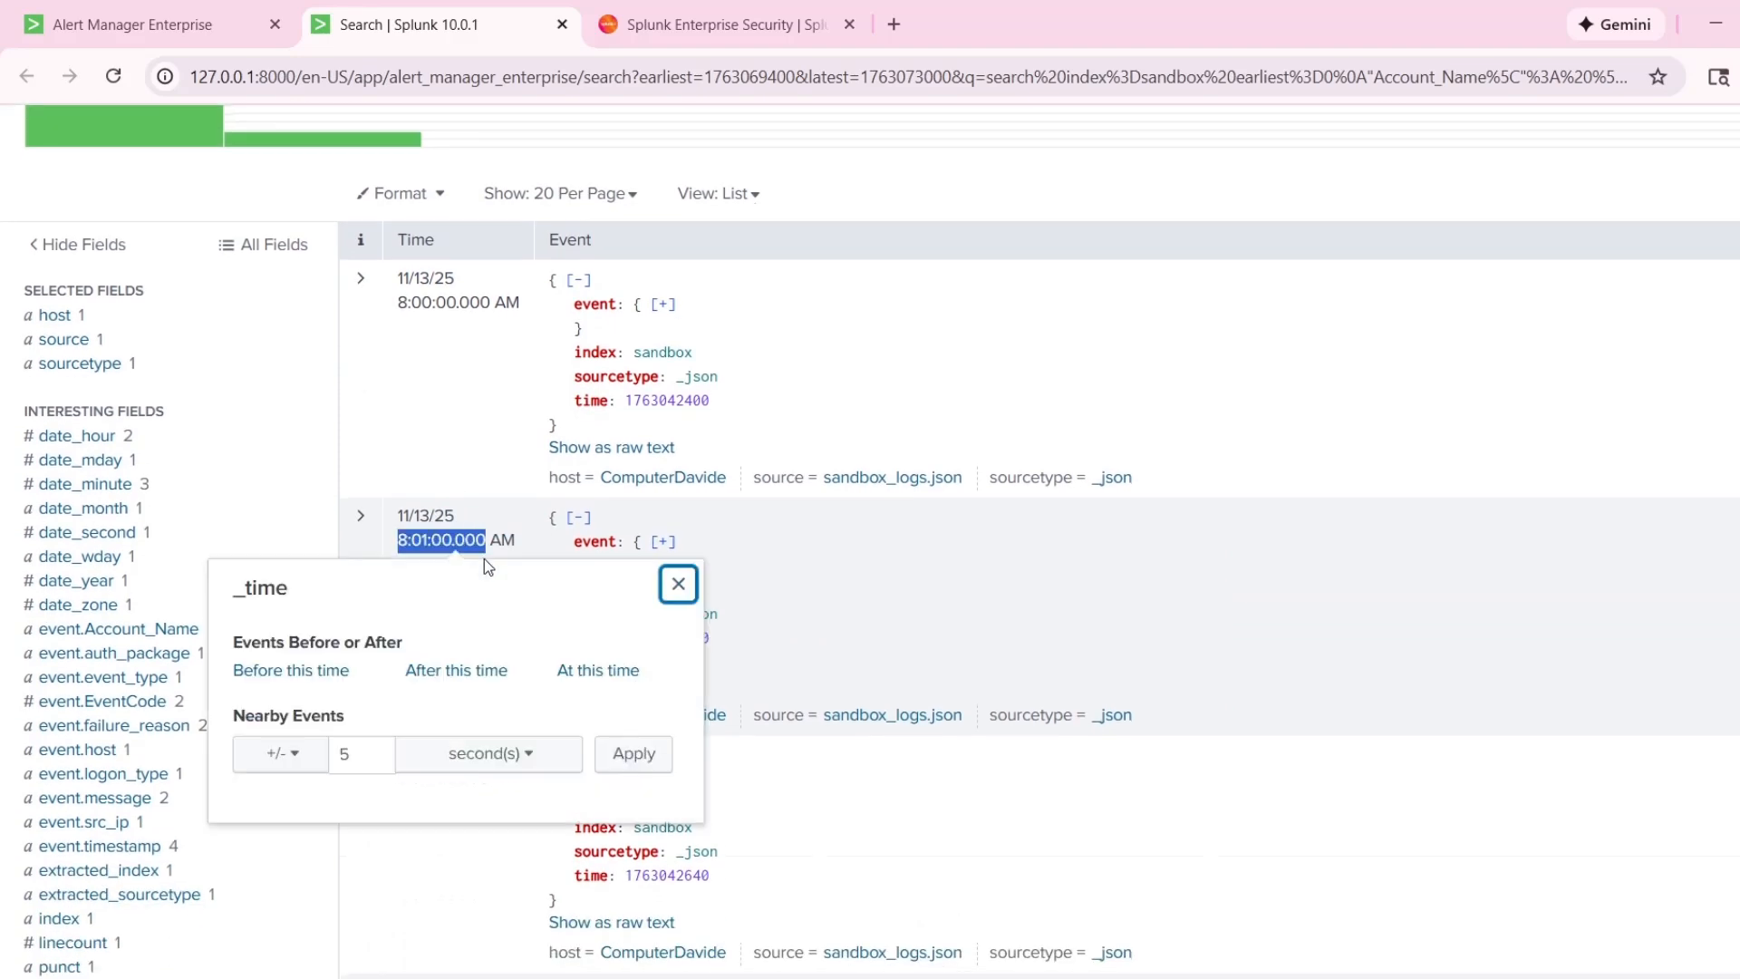
scroll(508, 507, down, 1)
click(544, 422)
Expand the 8:04:00 AM logon event and examine its host and failure details.
scroll(501, 516, down, 1)
click(373, 559)
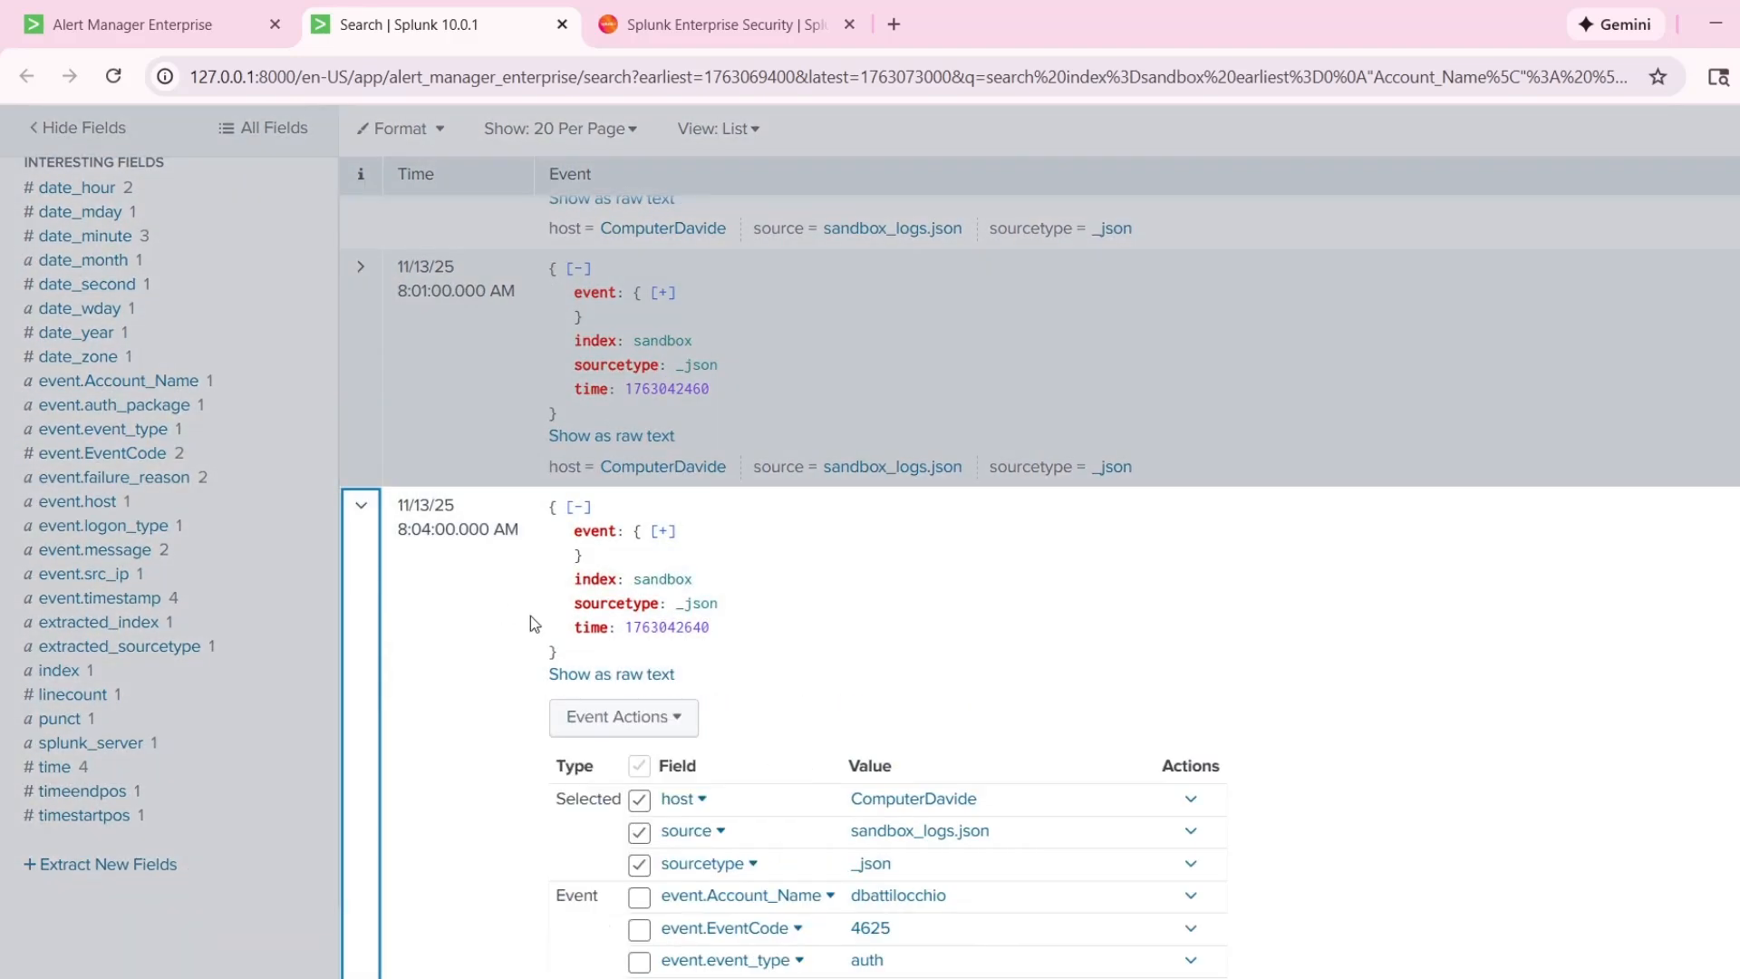
scroll(532, 618, down, 2)
scroll(1157, 583, down, 2)
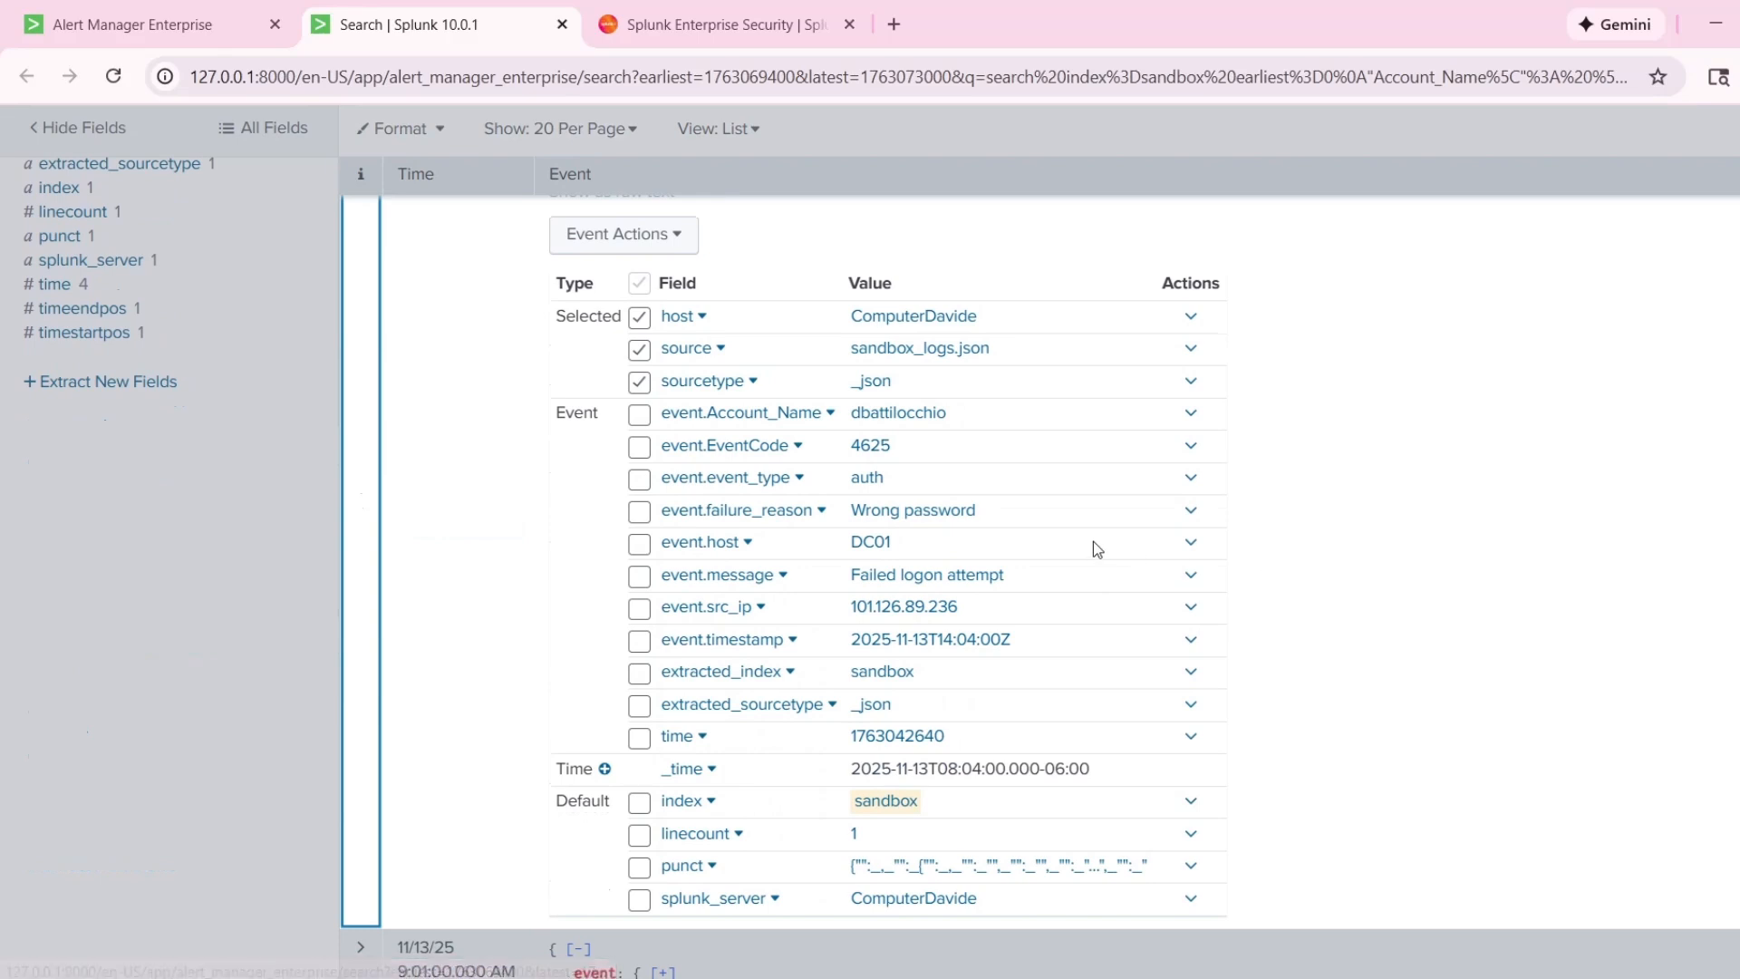
double_click(892, 549)
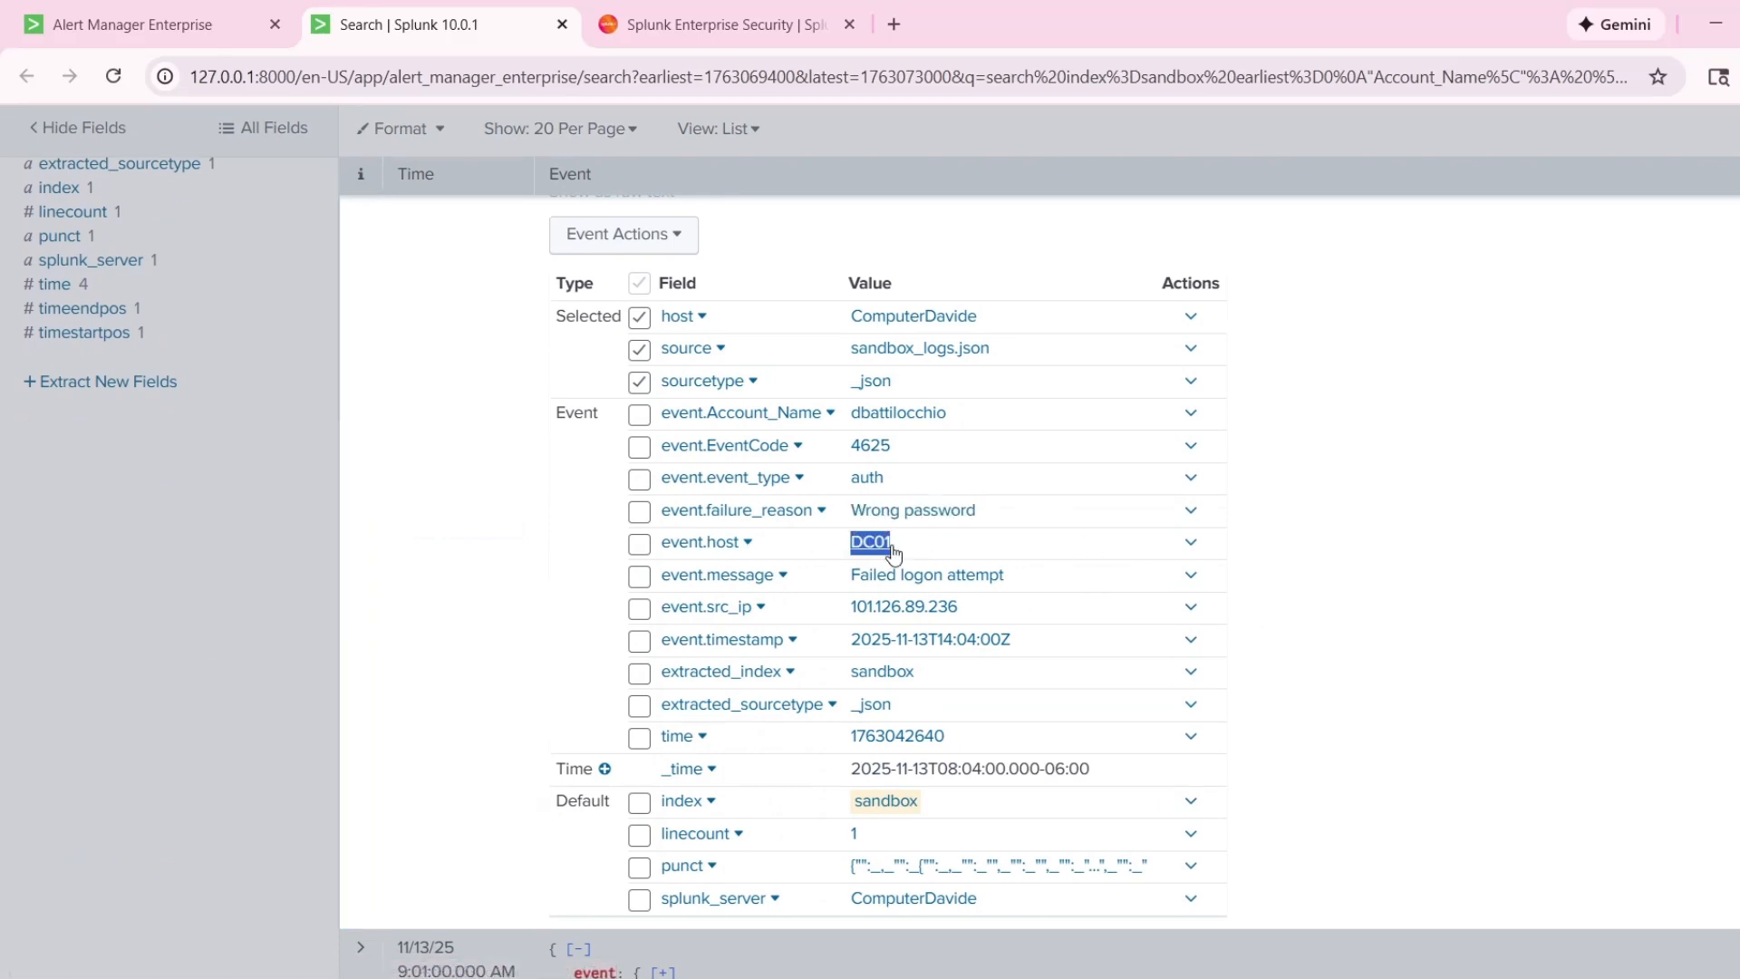
click(1334, 574)
scroll(1296, 585, down, 1)
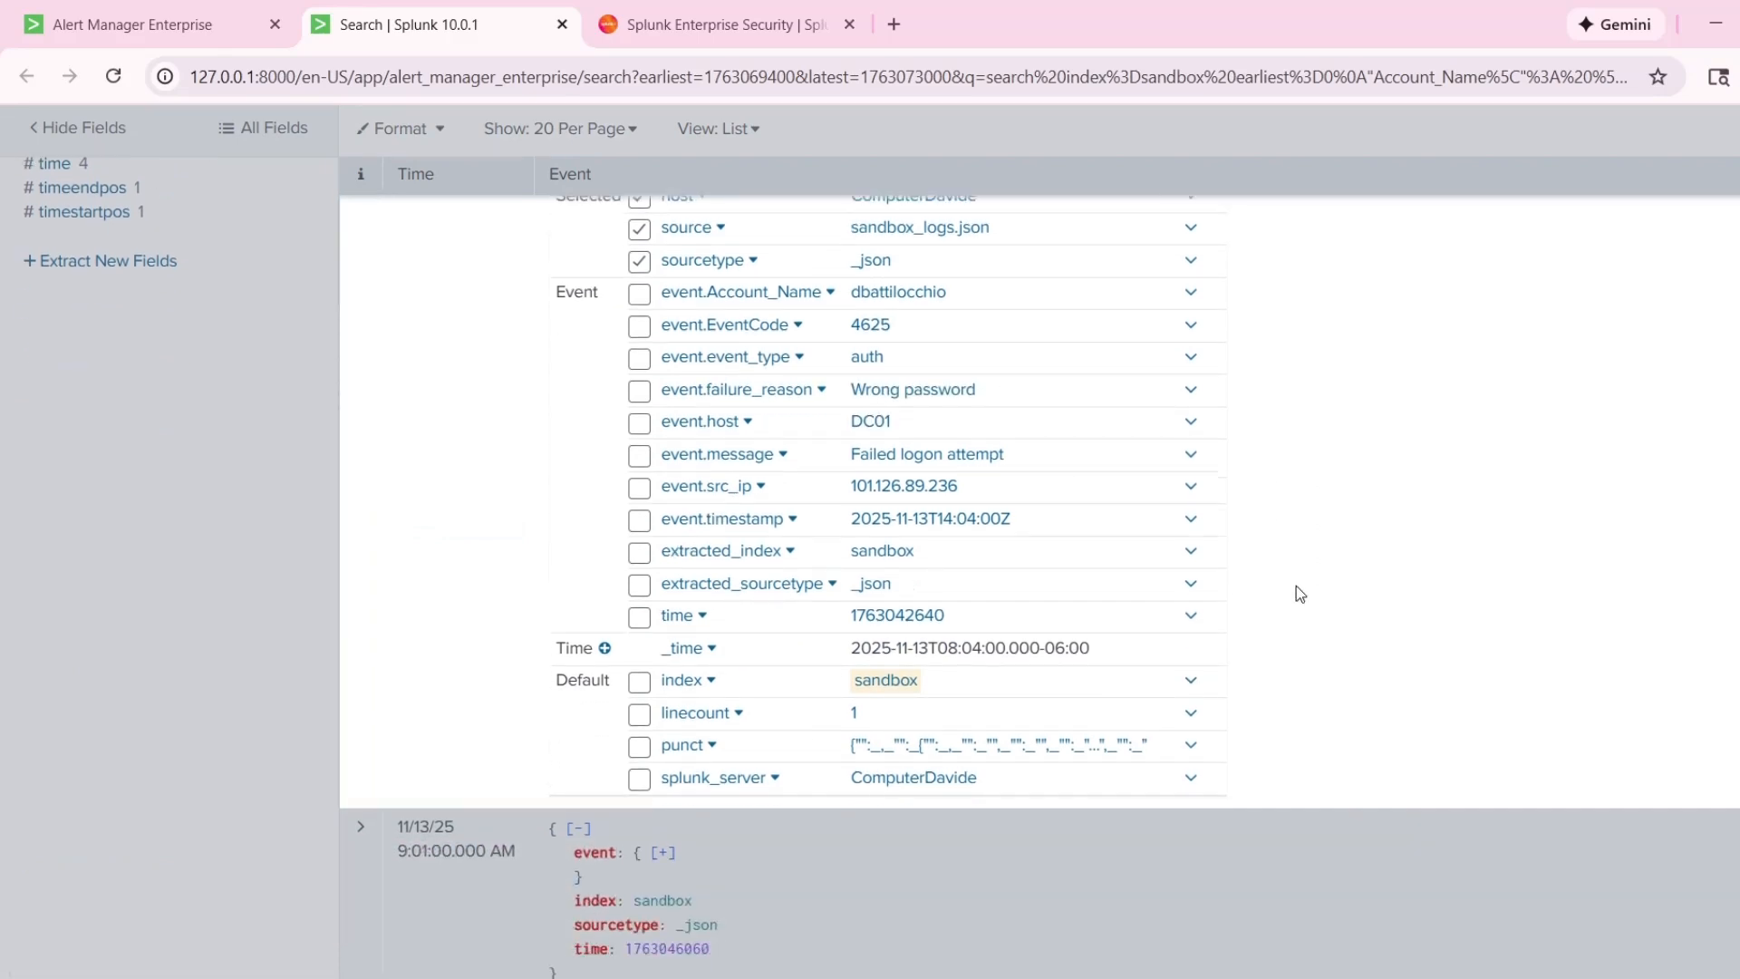
Collapse the 8:04:00 AM event and expand the 9:01:00 AM event to examine its event code, message and source IP.
scroll(1295, 585, up, 3)
click(353, 377)
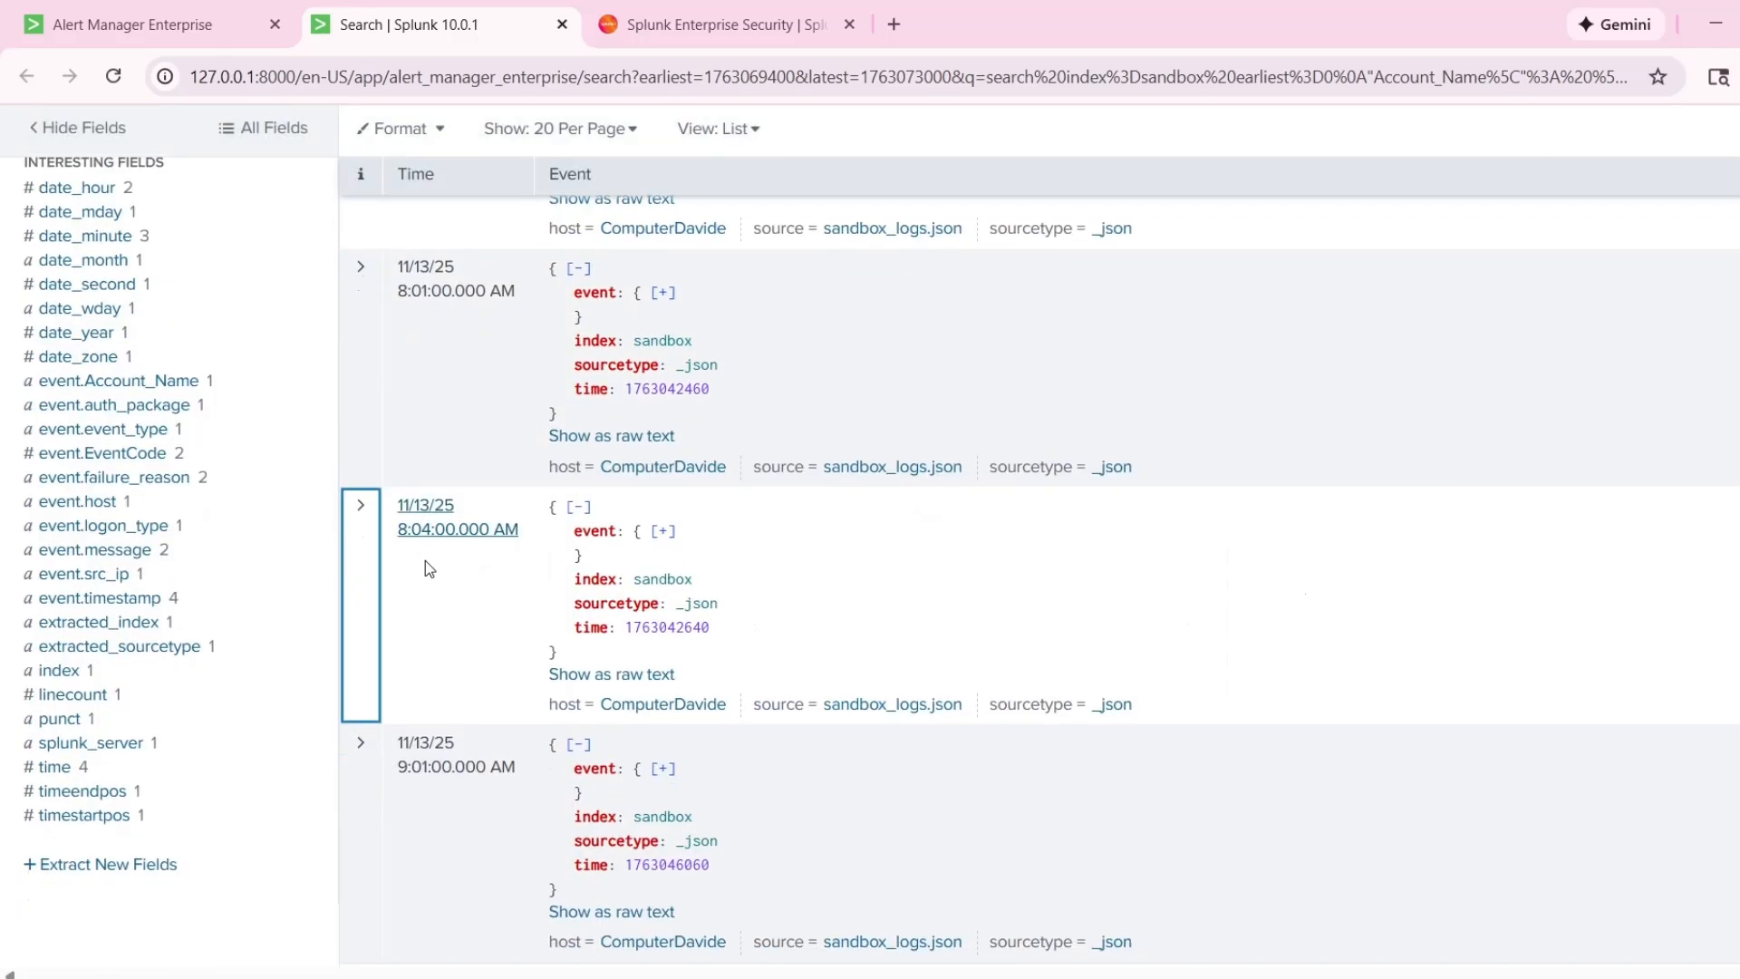
click(377, 818)
scroll(490, 680, down, 3)
scroll(486, 573, up, 6)
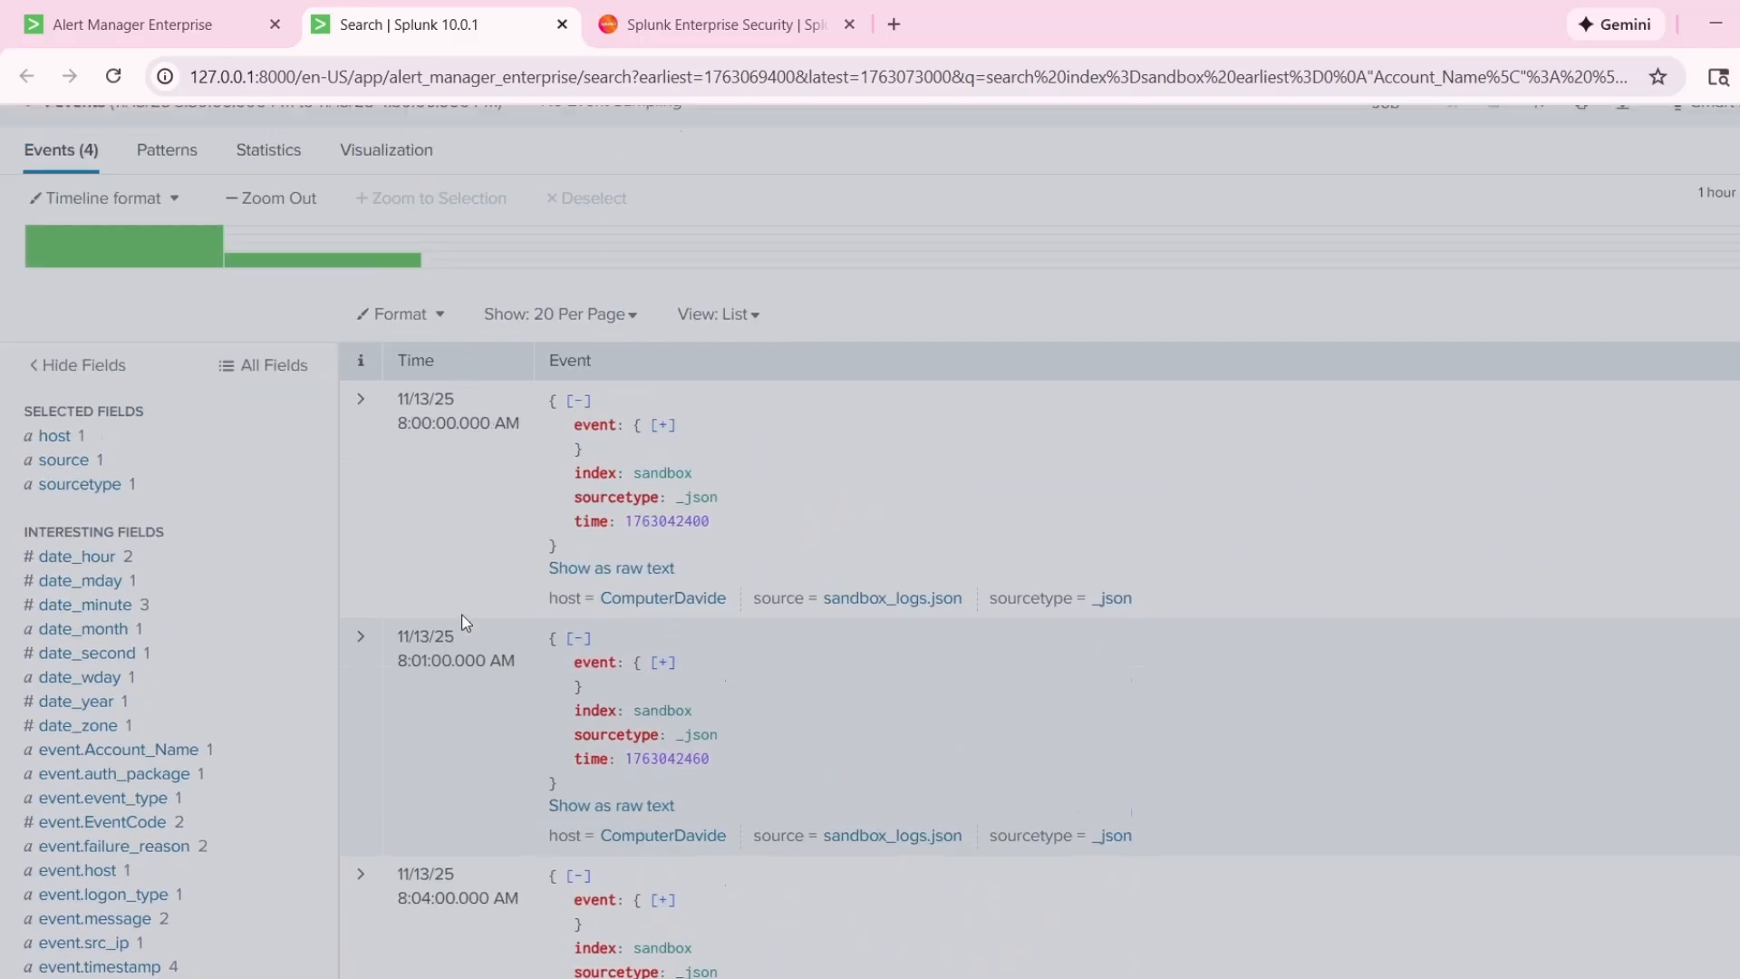
scroll(465, 626, down, 7)
scroll(527, 590, down, 3)
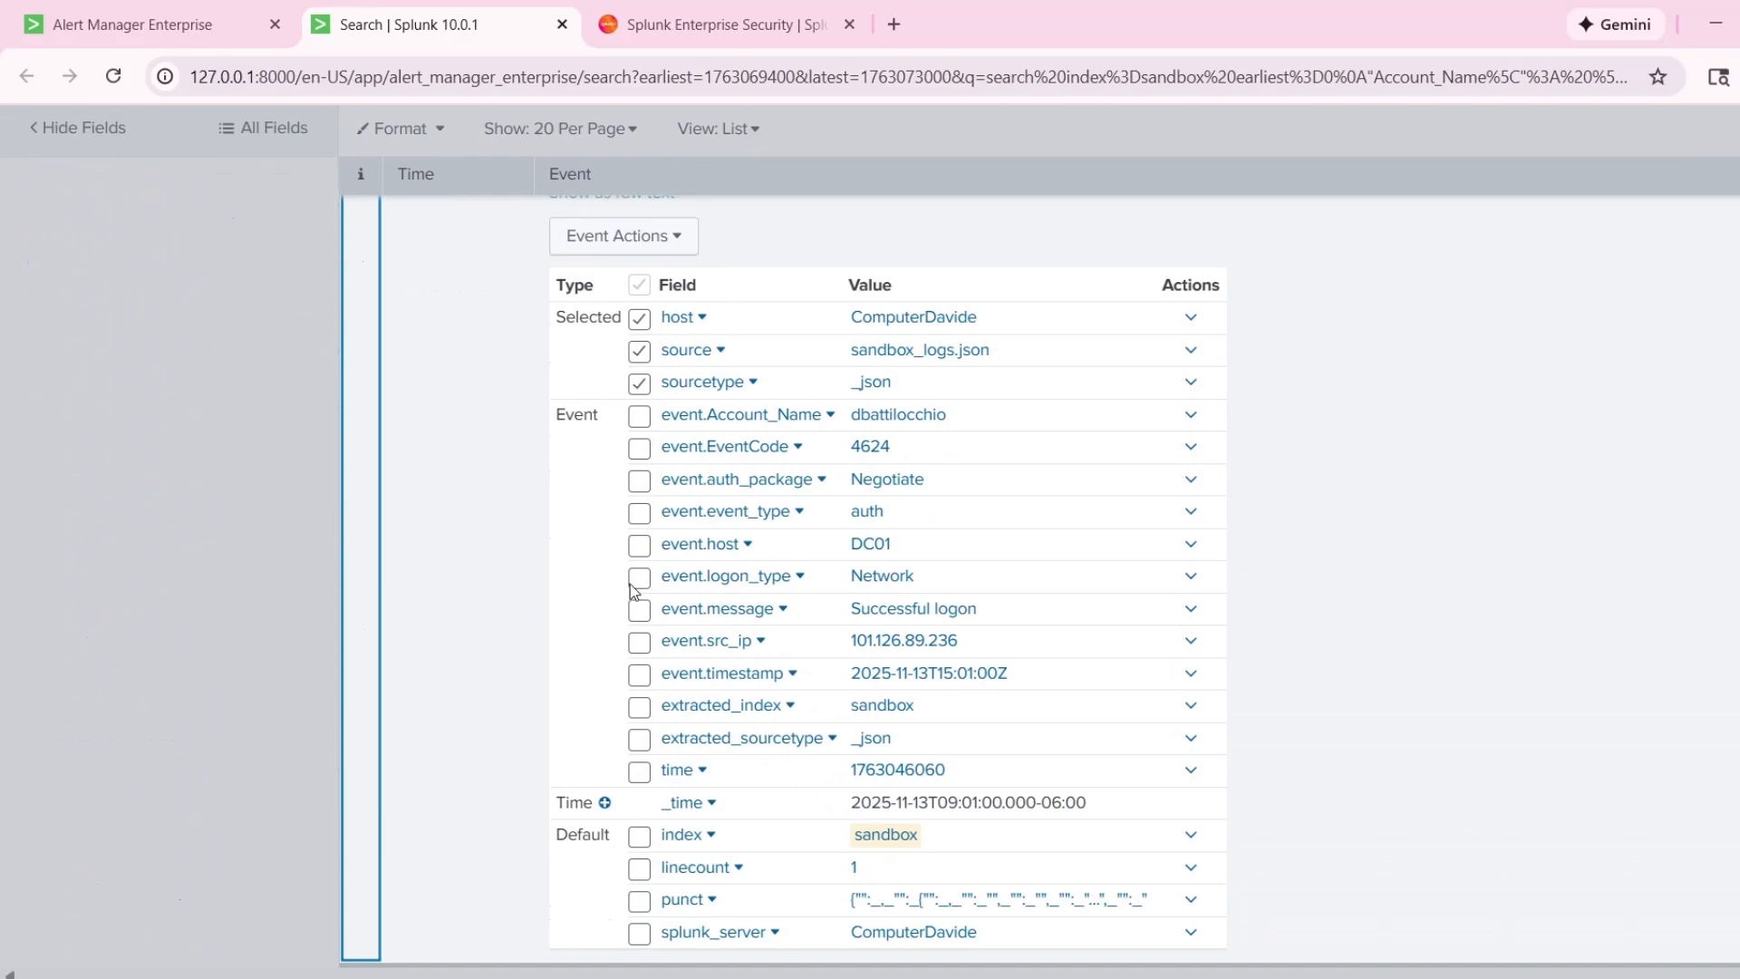
Compare the event code of the 9:01:00 AM event with that of the 8:04:00 AM event, leaving both events collapsed.
click(1222, 610)
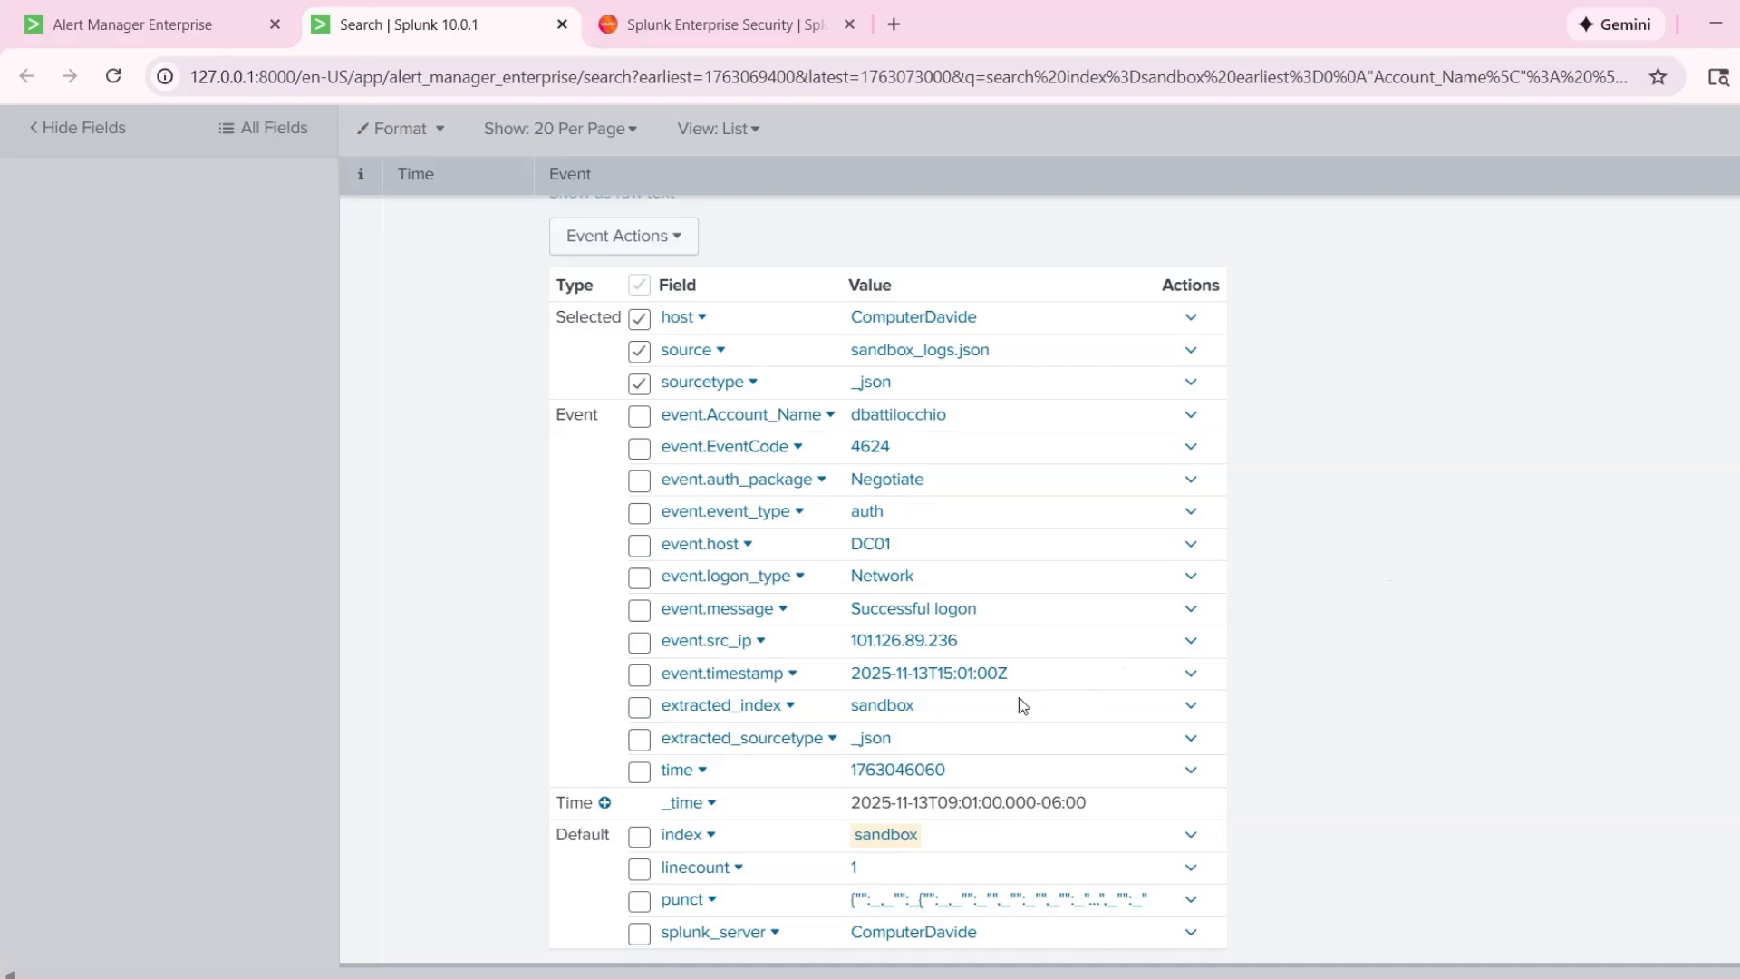
drag(894, 446, 842, 447)
scroll(1285, 513, up, 10)
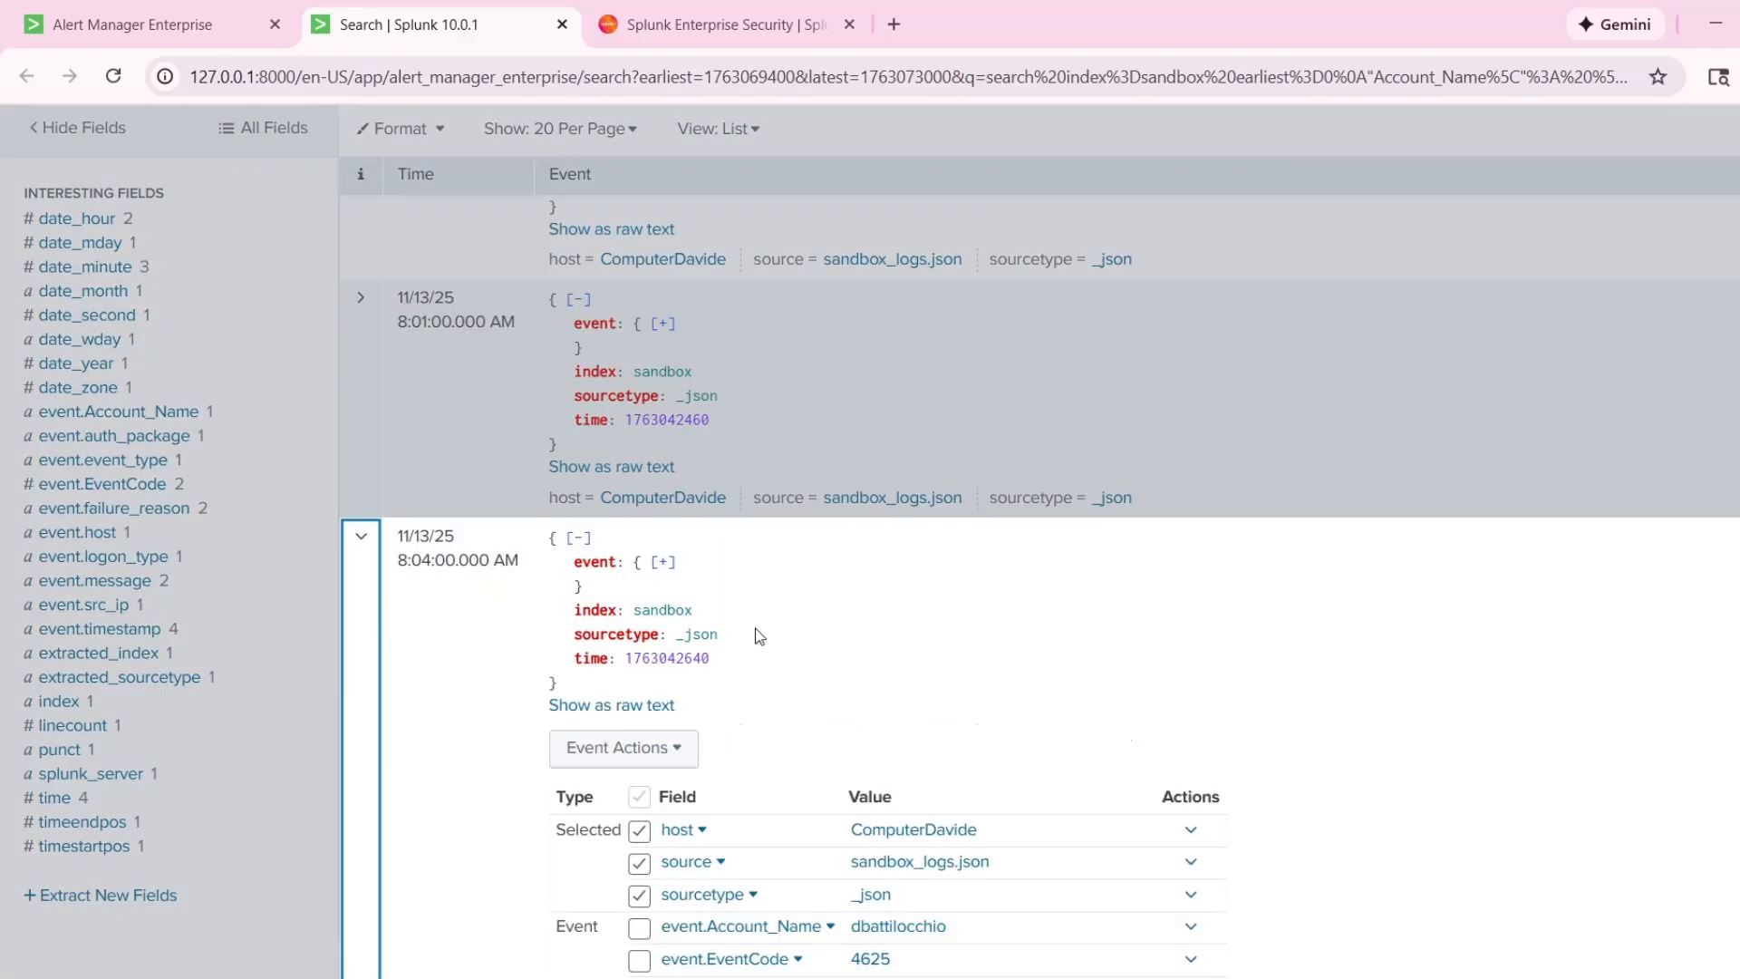
scroll(759, 636, down, 3)
drag(849, 717, 913, 730)
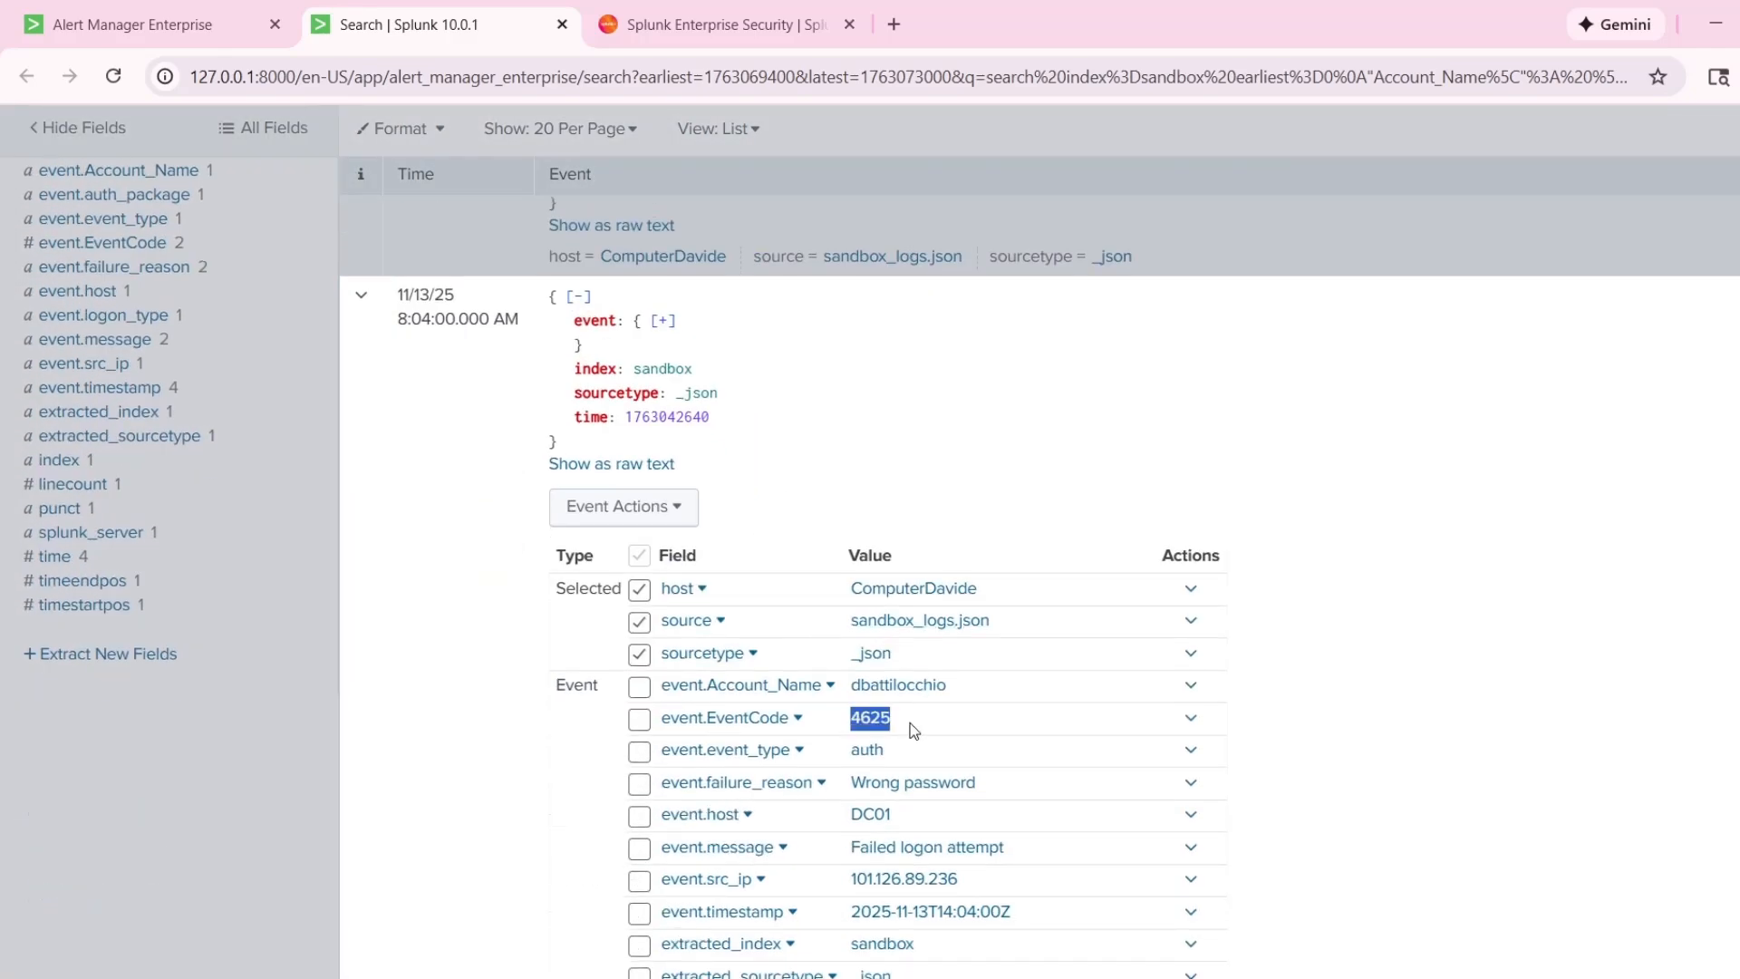
click(361, 296)
scroll(362, 634, down, 1)
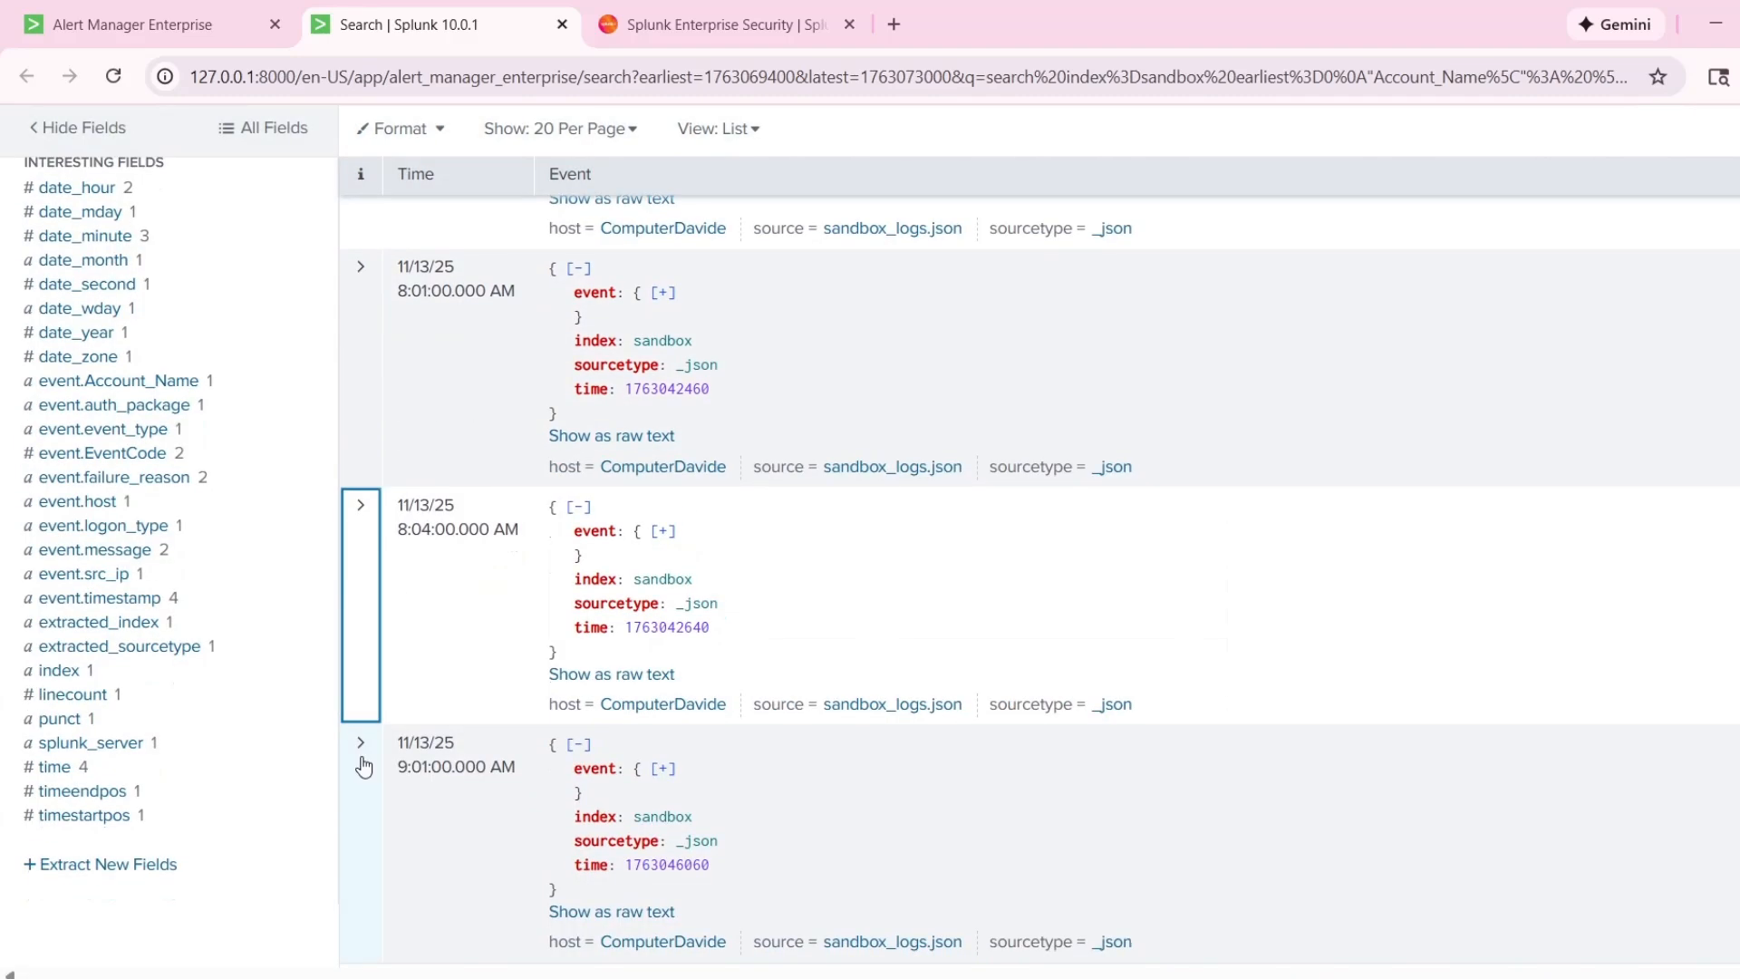
Expand the 9:01:00 AM event and examine its event code and message.
click(361, 750)
scroll(866, 725, down, 4)
double_click(870, 678)
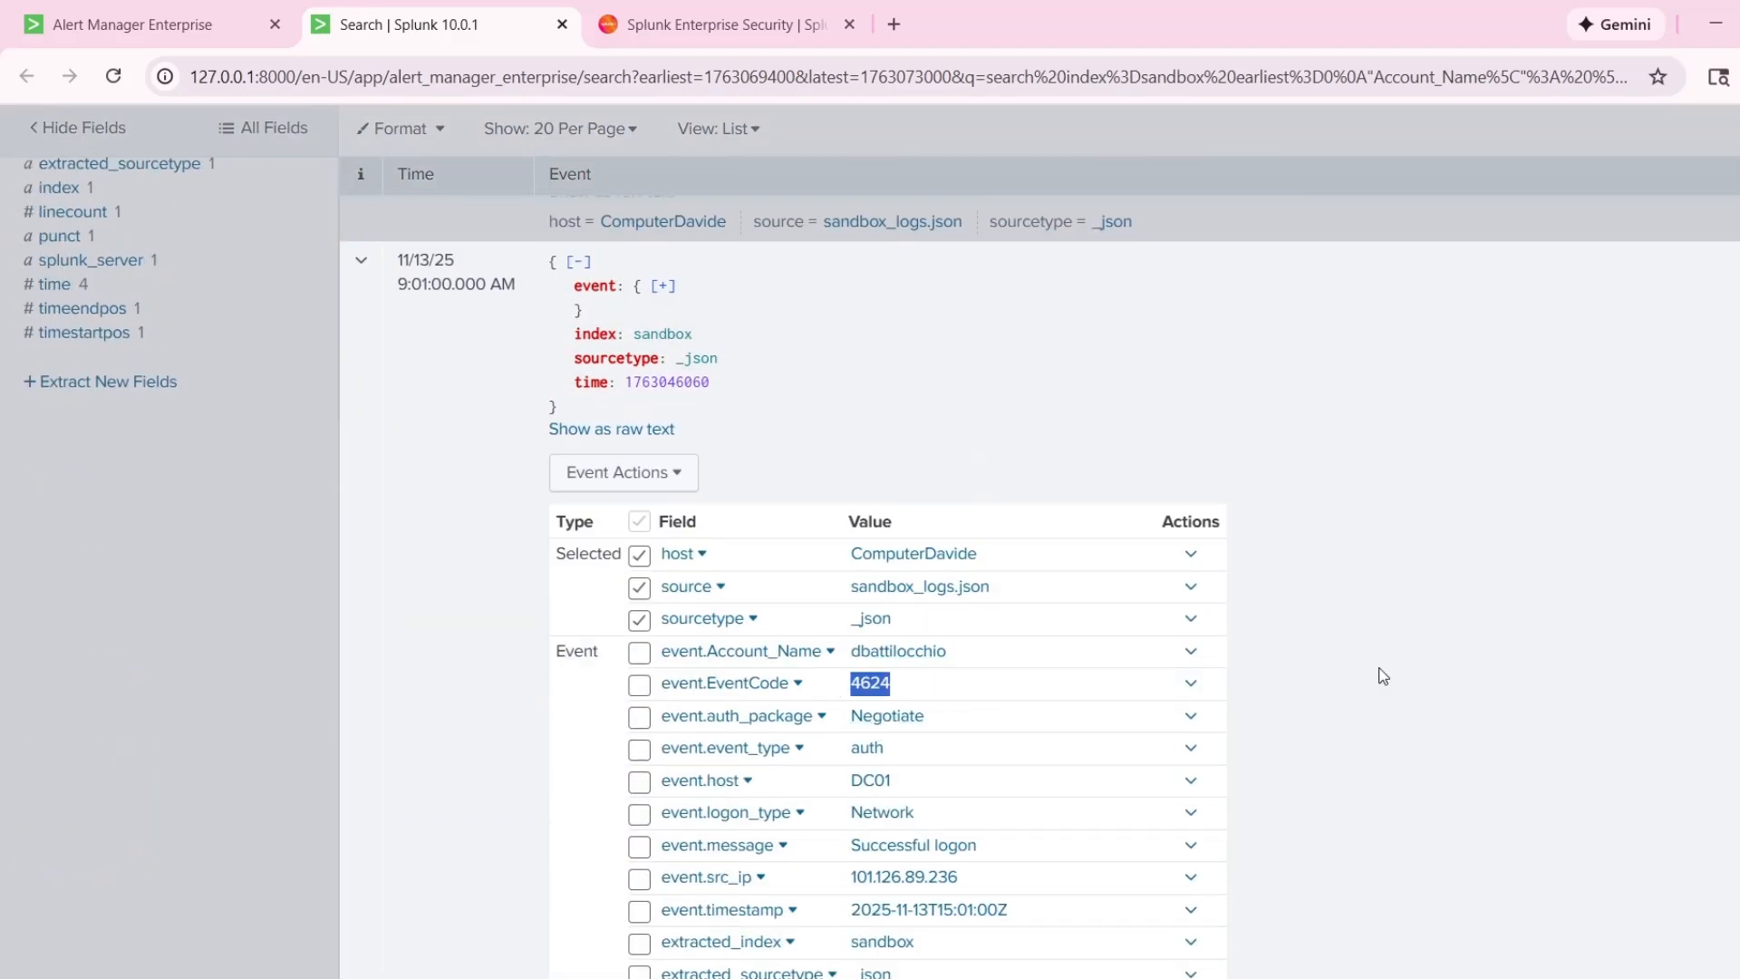
click(1379, 671)
scroll(1372, 670, down, 3)
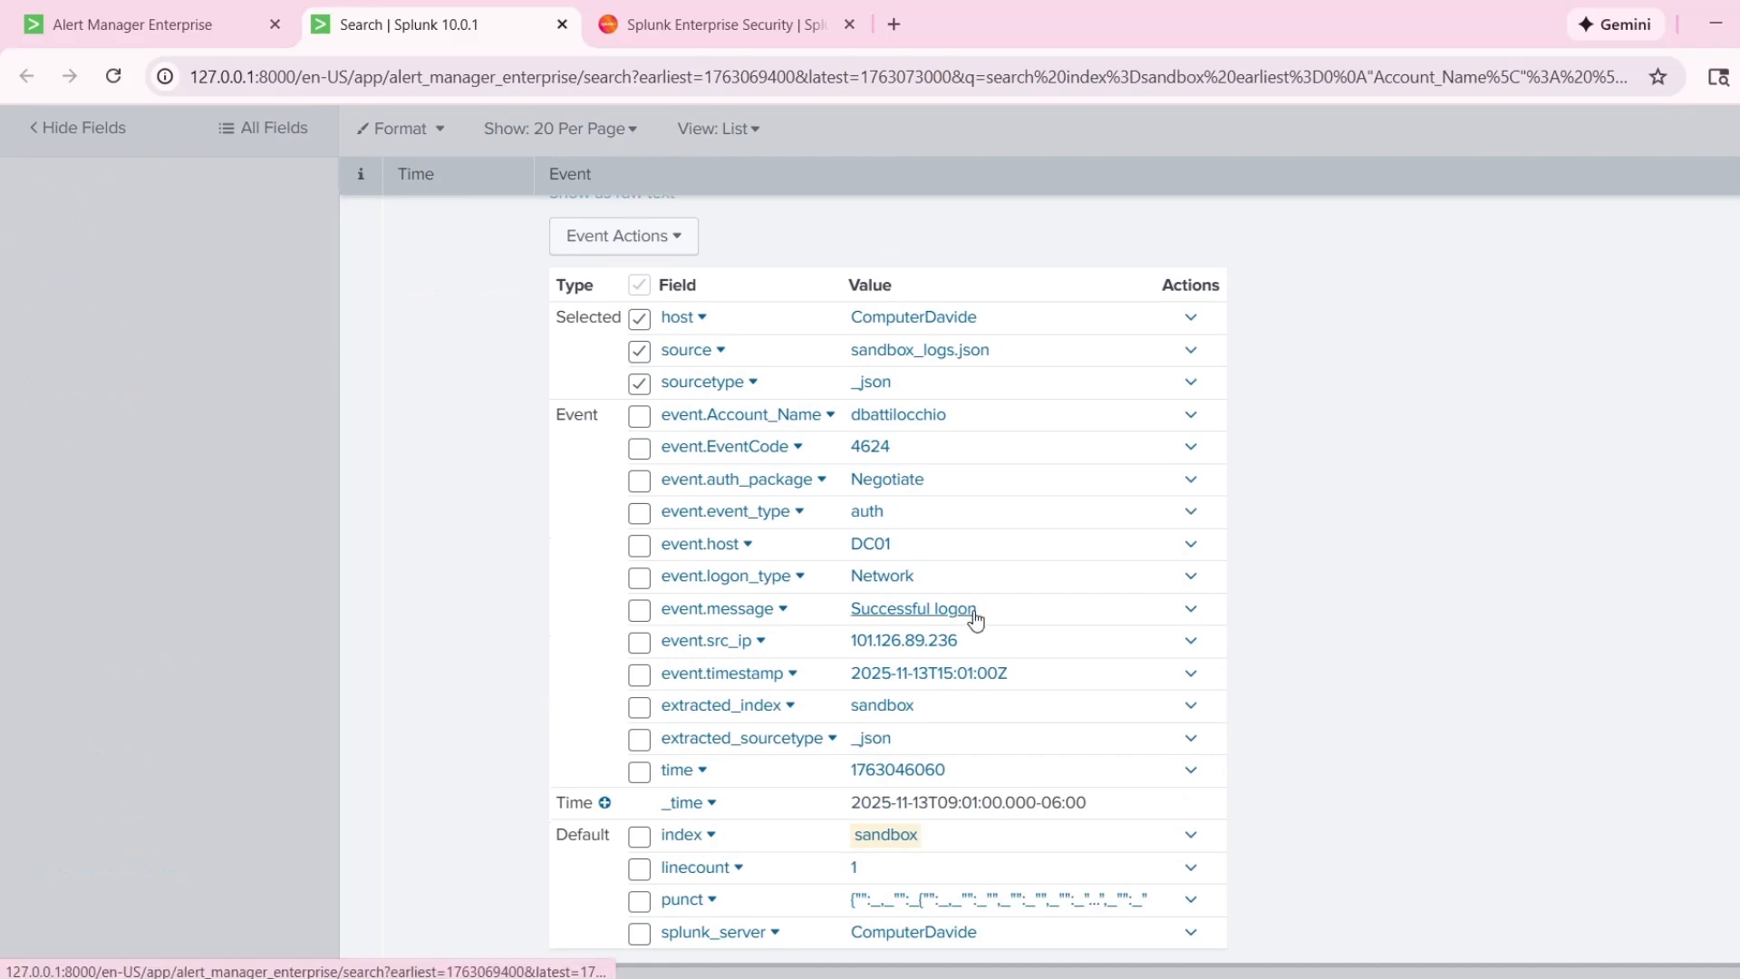
drag(849, 609, 928, 609)
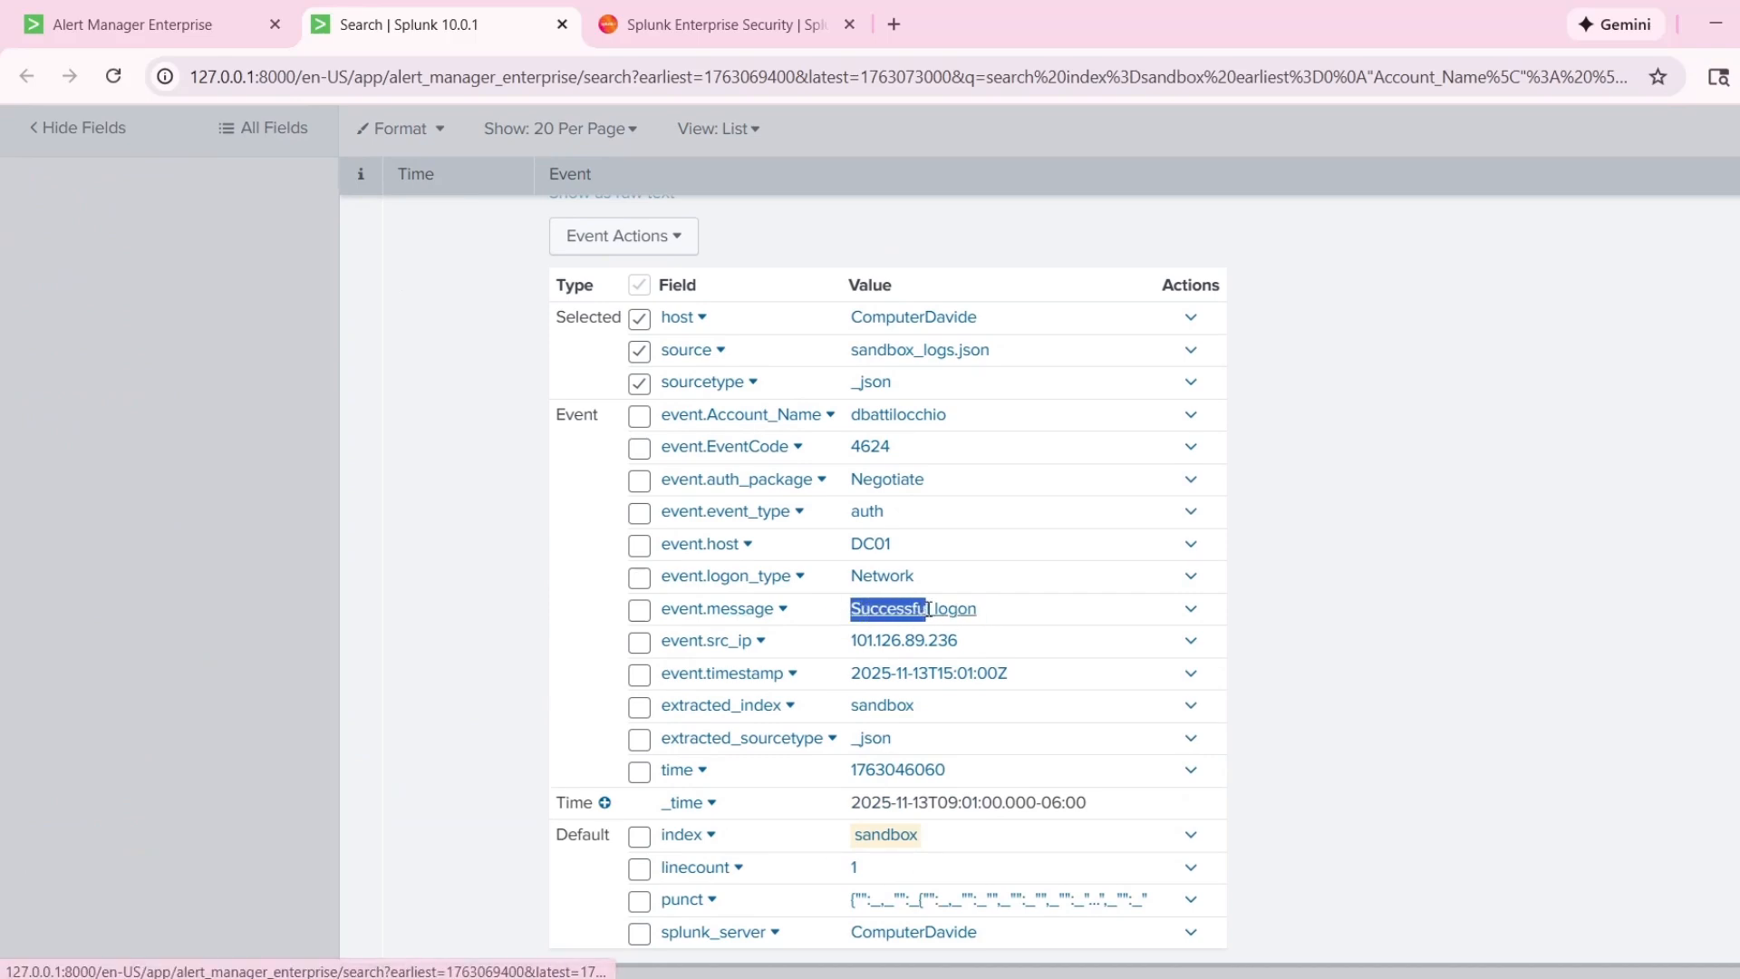
click(1318, 633)
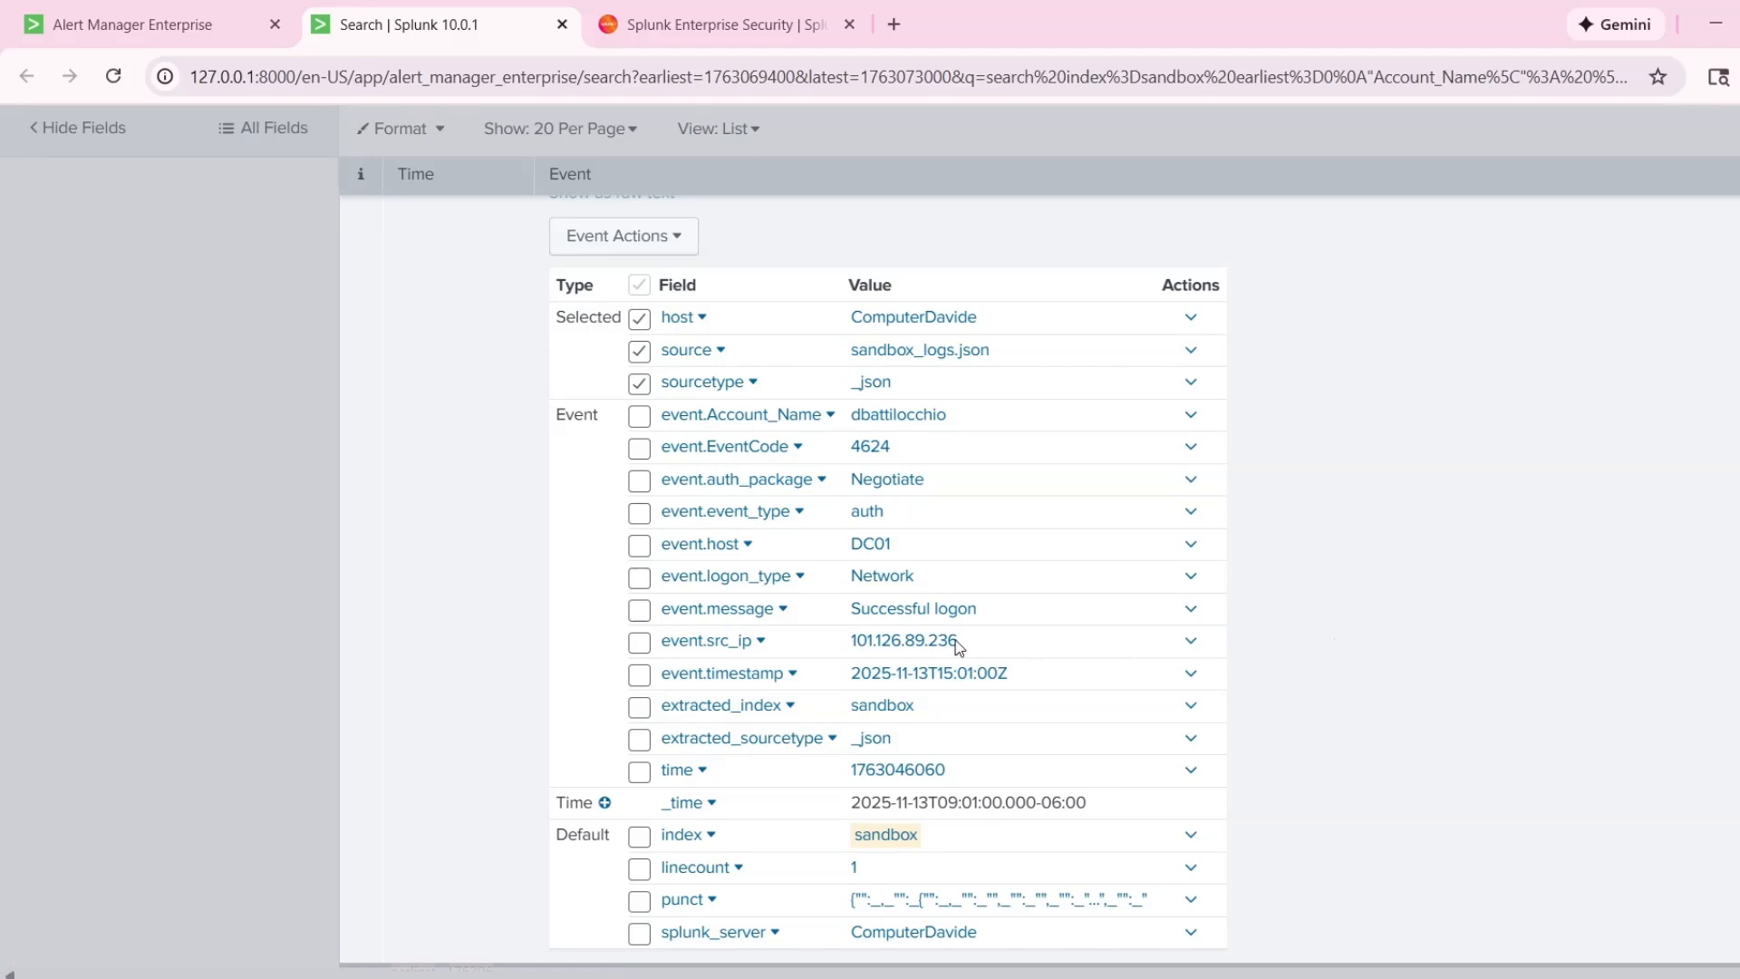
Copy the source IP address of the 9:01:00 AM event and close the Splunk Enterprise Security browser tab.
drag(957, 647, 852, 642)
right_click(903, 640)
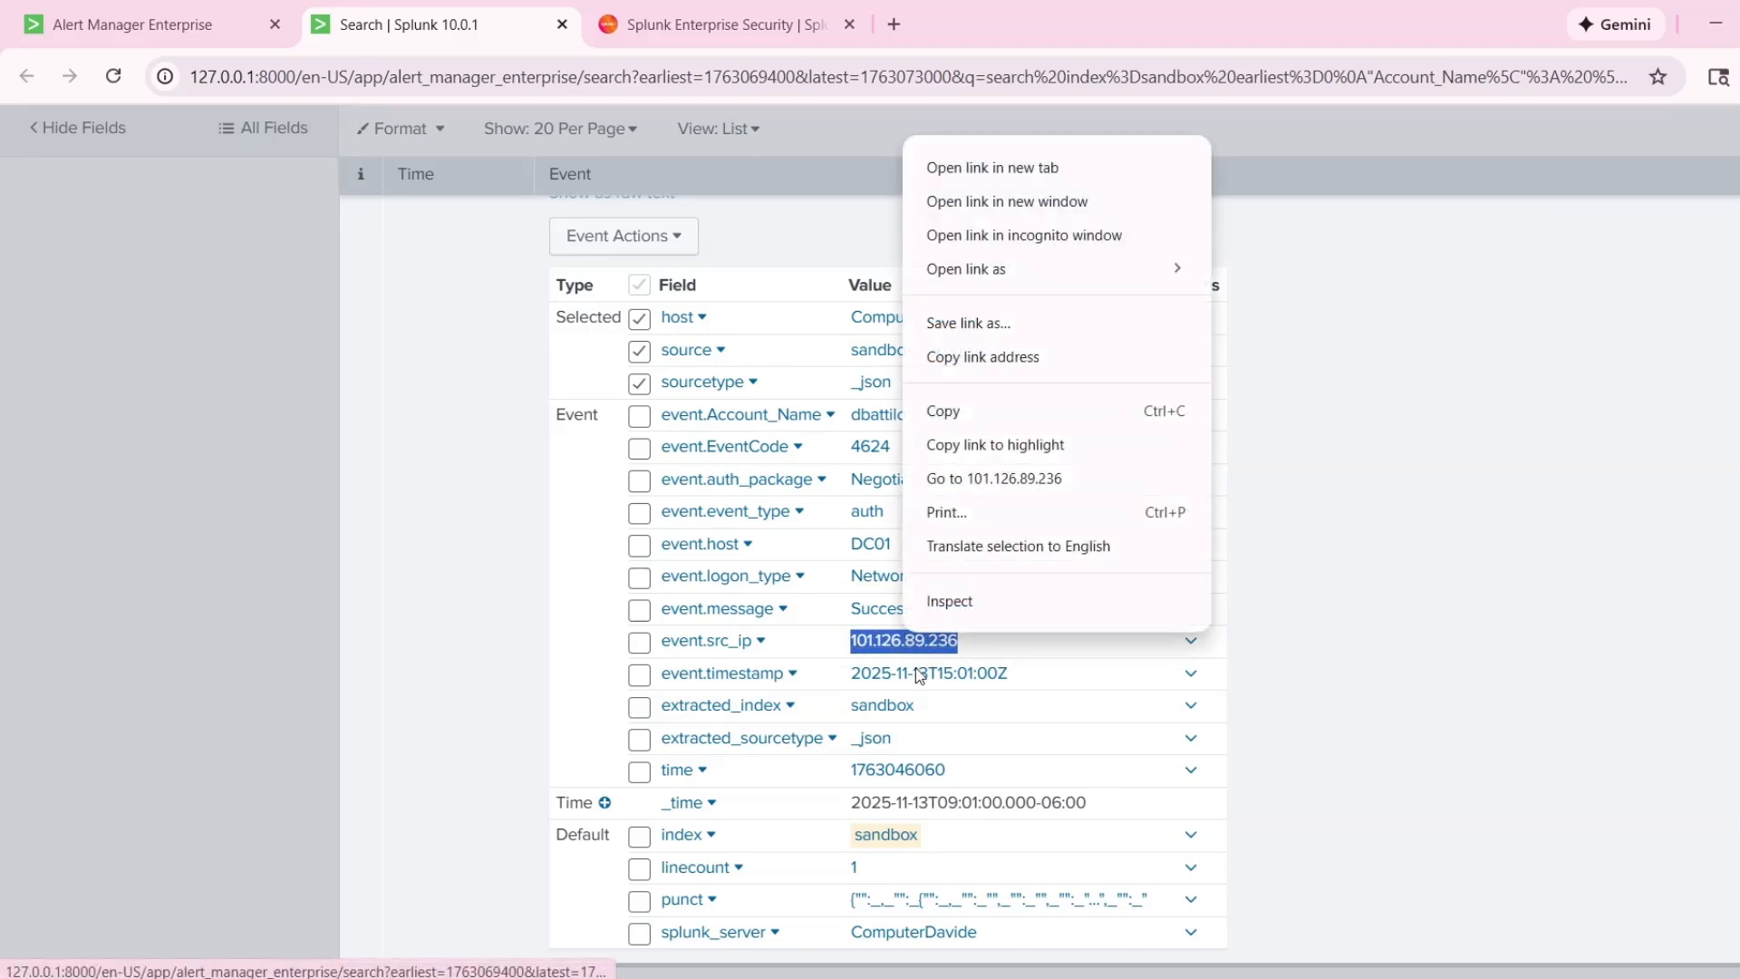
click(955, 412)
click(861, 36)
click(849, 25)
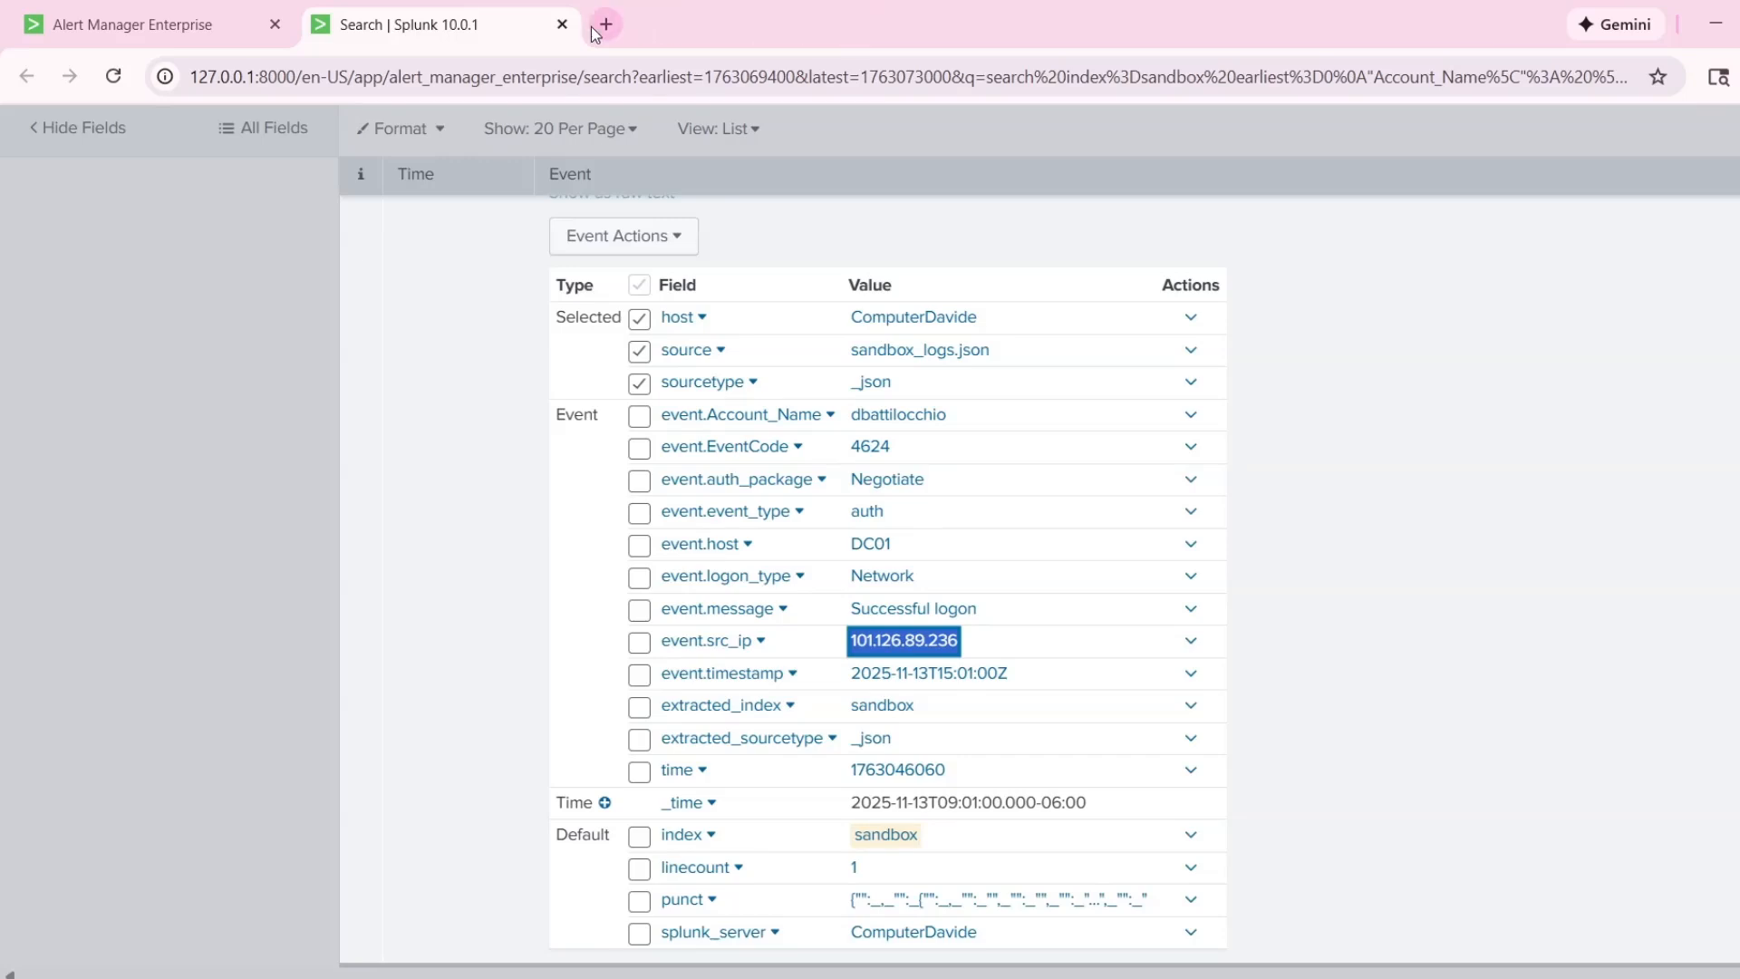
Search the web for "aipdb" in a new browser tab and open the AbuseIPDB website.
click(595, 26)
text(aidp)
key(BackSpace)
key(BackSpace)
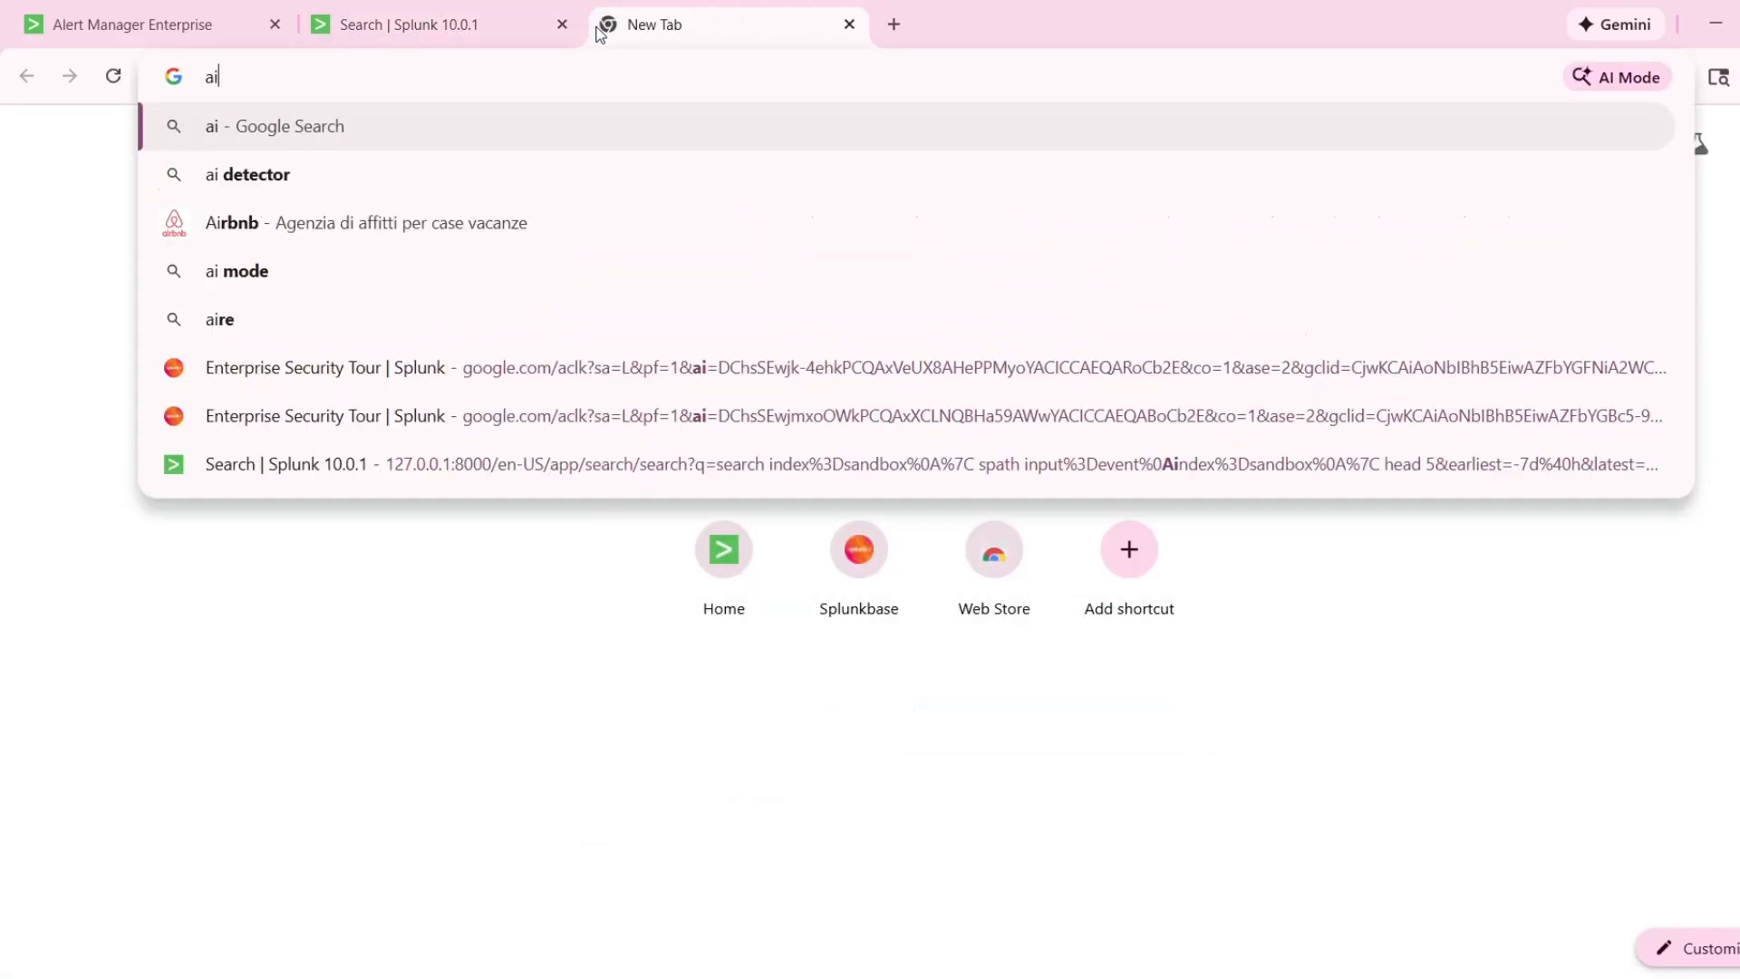
text(pdb)
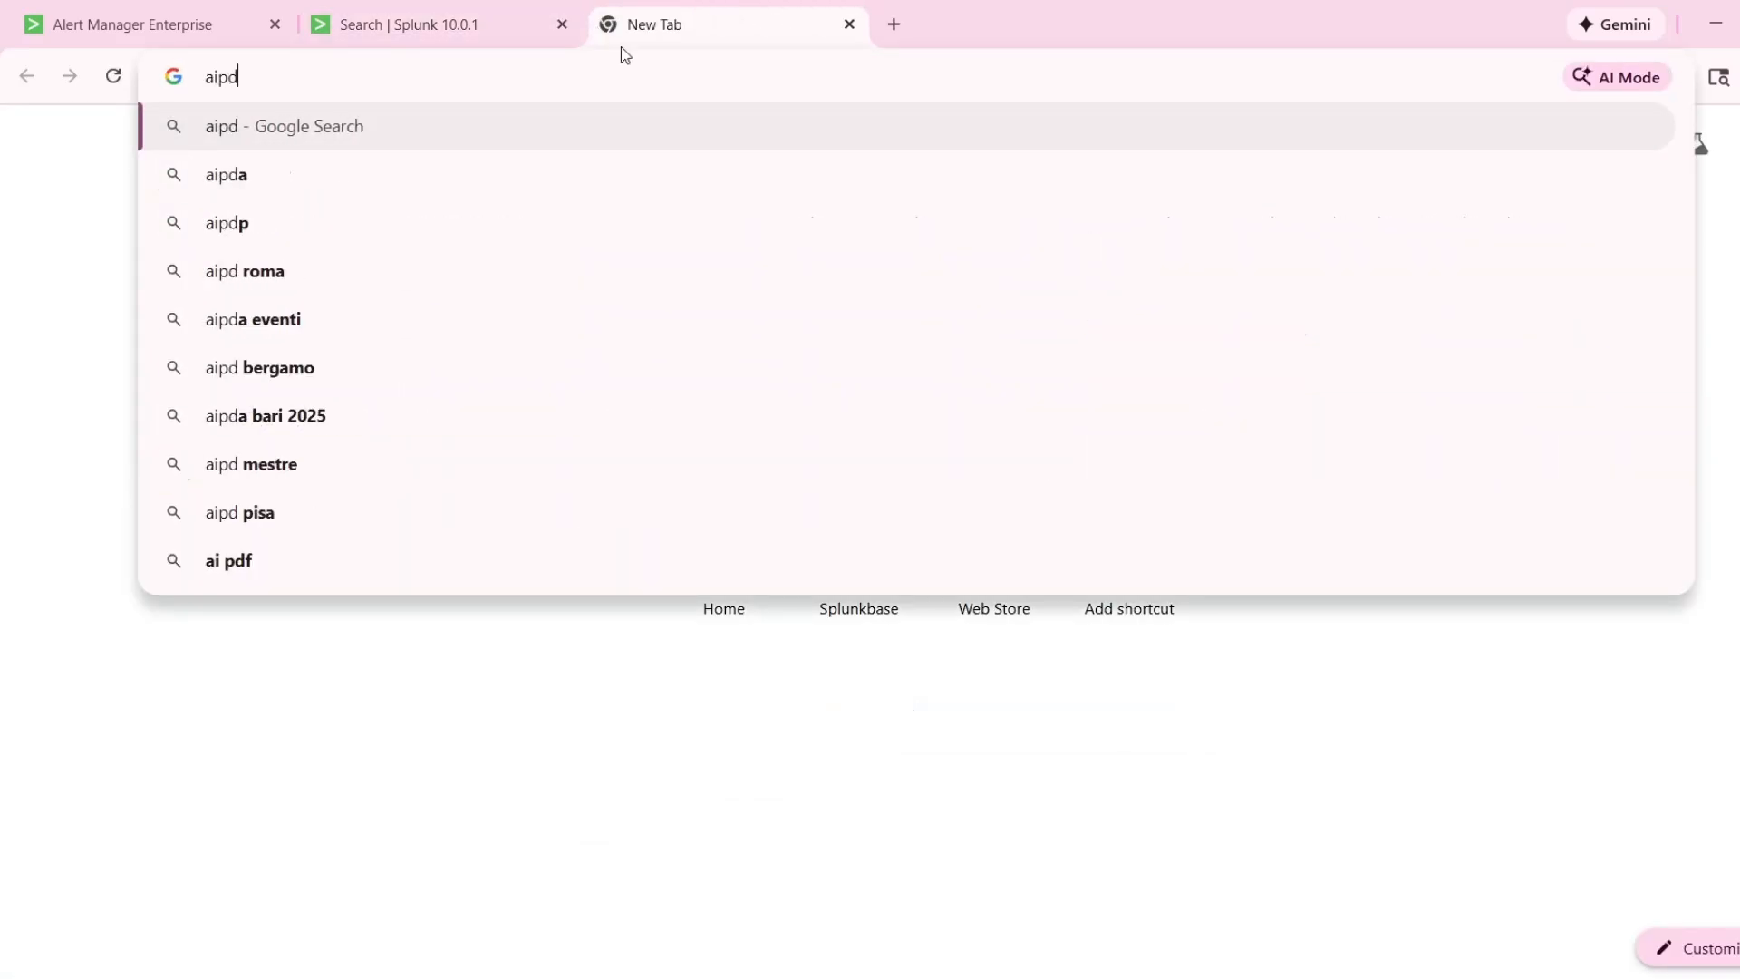
key(Return)
click(485, 418)
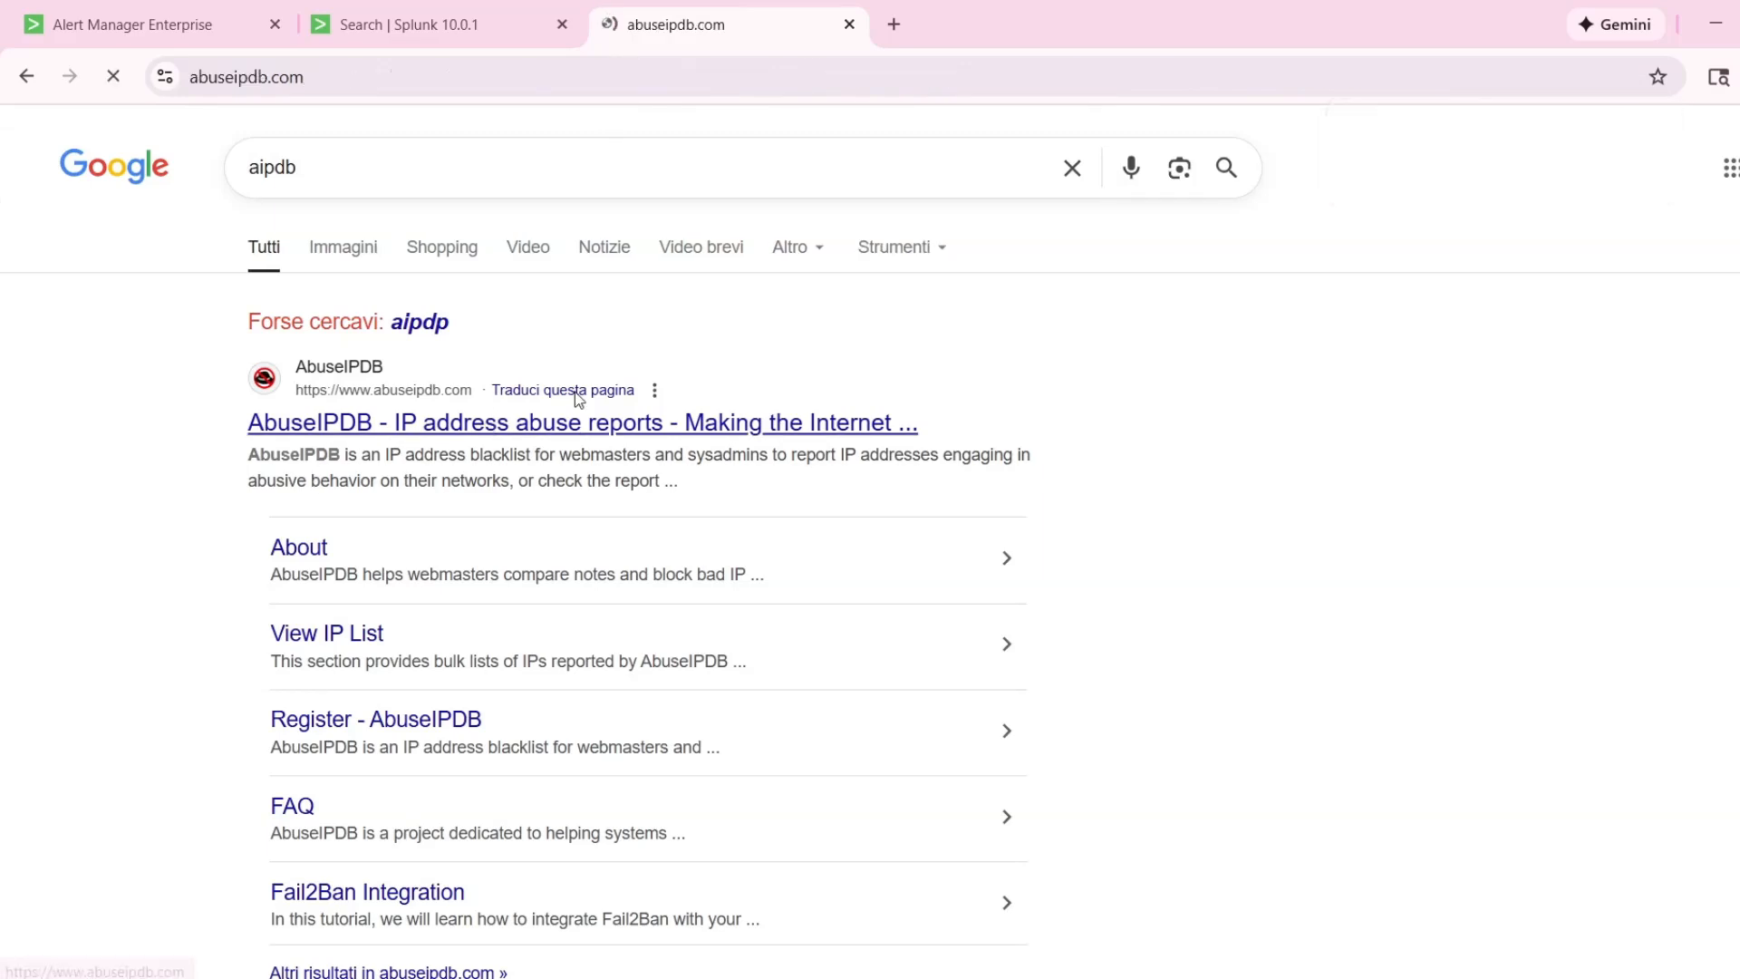
Check the copied source IP address 101.126.89.236 in AbuseIPDB.
click(913, 257)
key(ctrl+v)
key(Return)
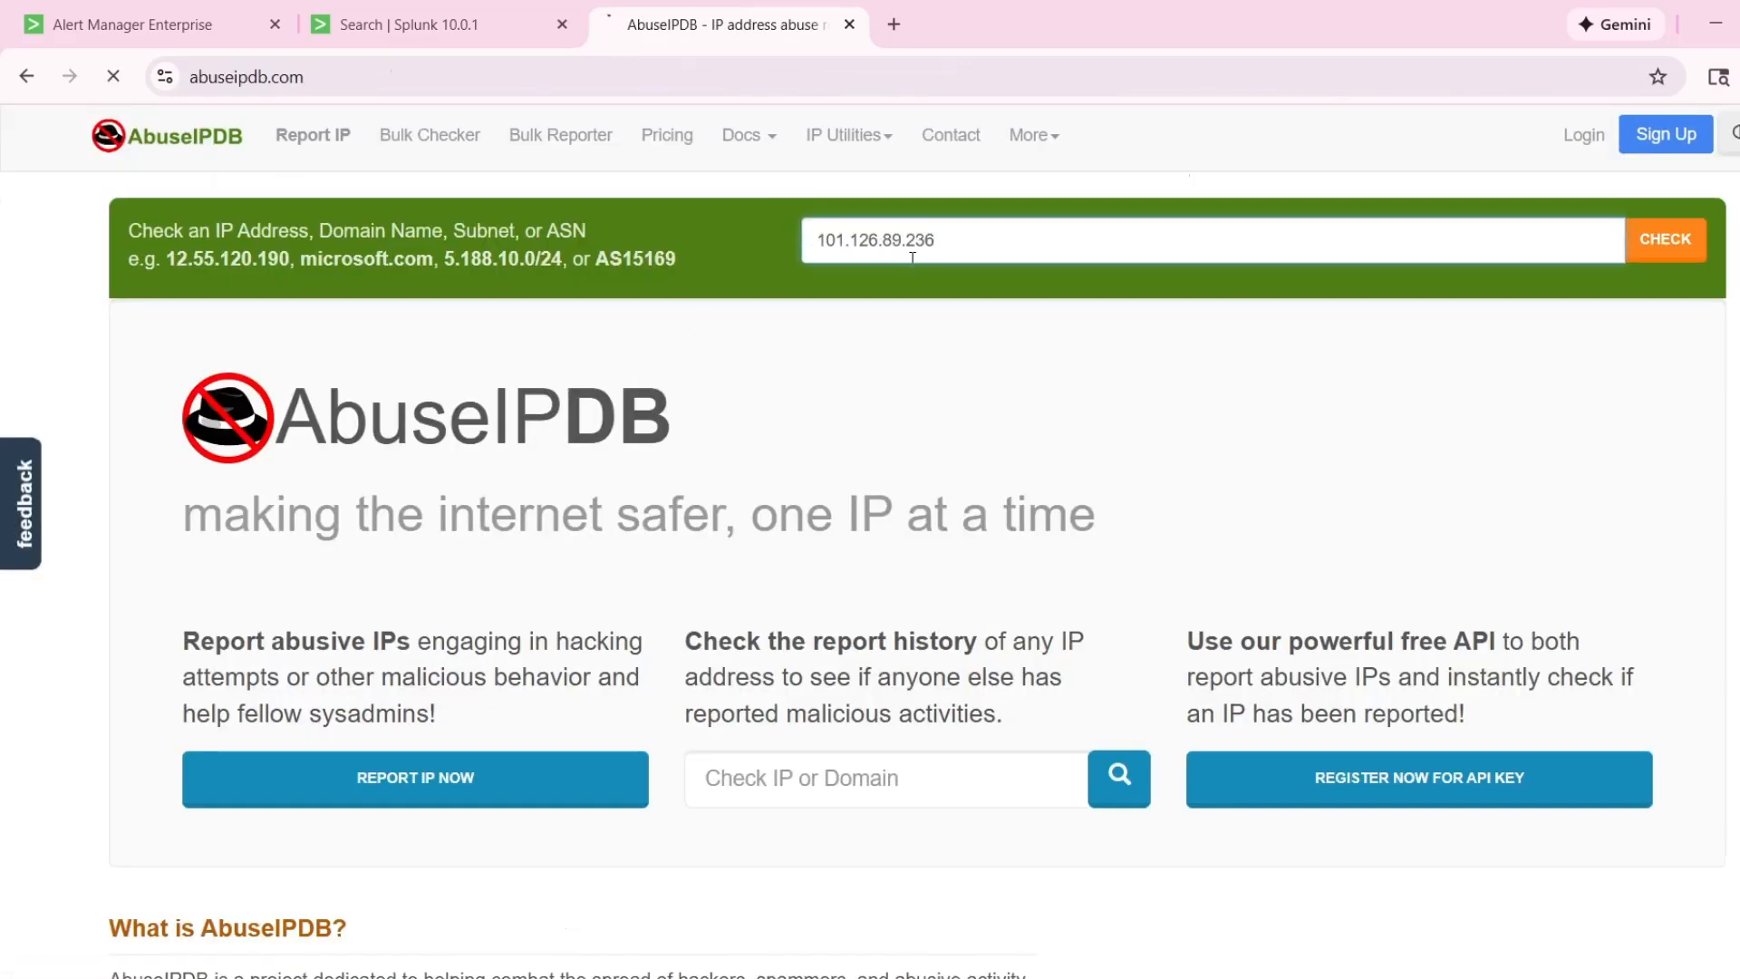
Examine the AbuseIPDB report for the address, including its abuse confidence, ISP, usage type, domain, location and recent reports.
scroll(982, 563, down, 1)
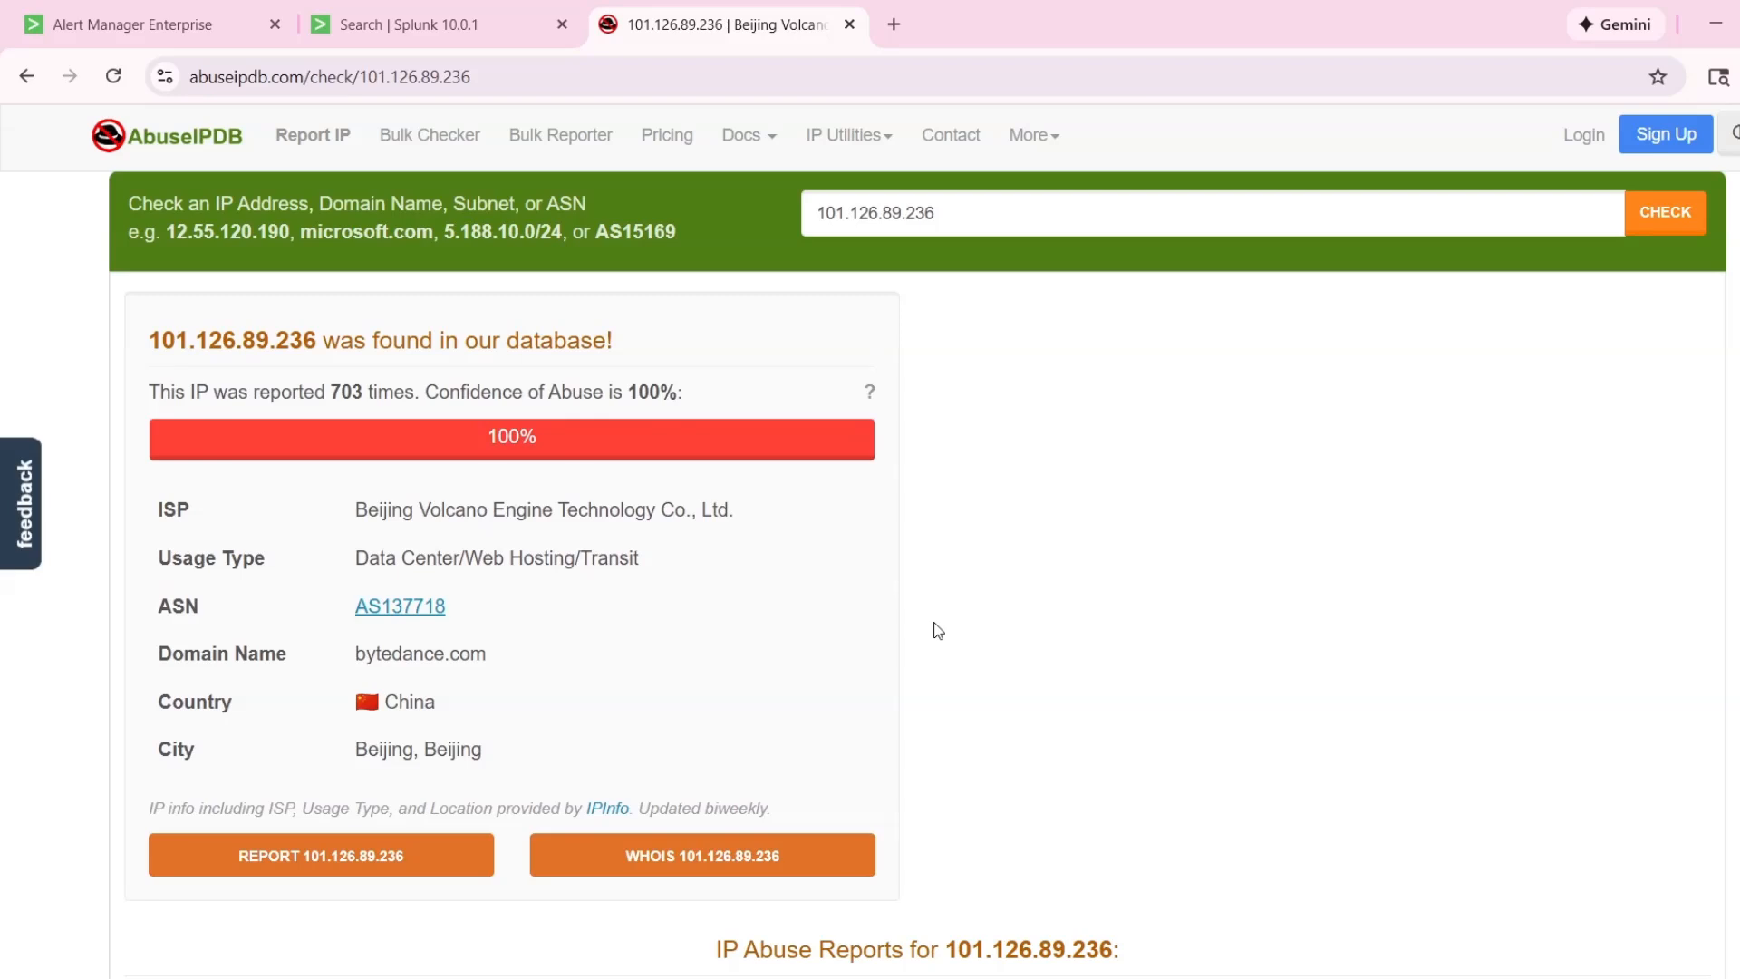
scroll(648, 590, up, 1)
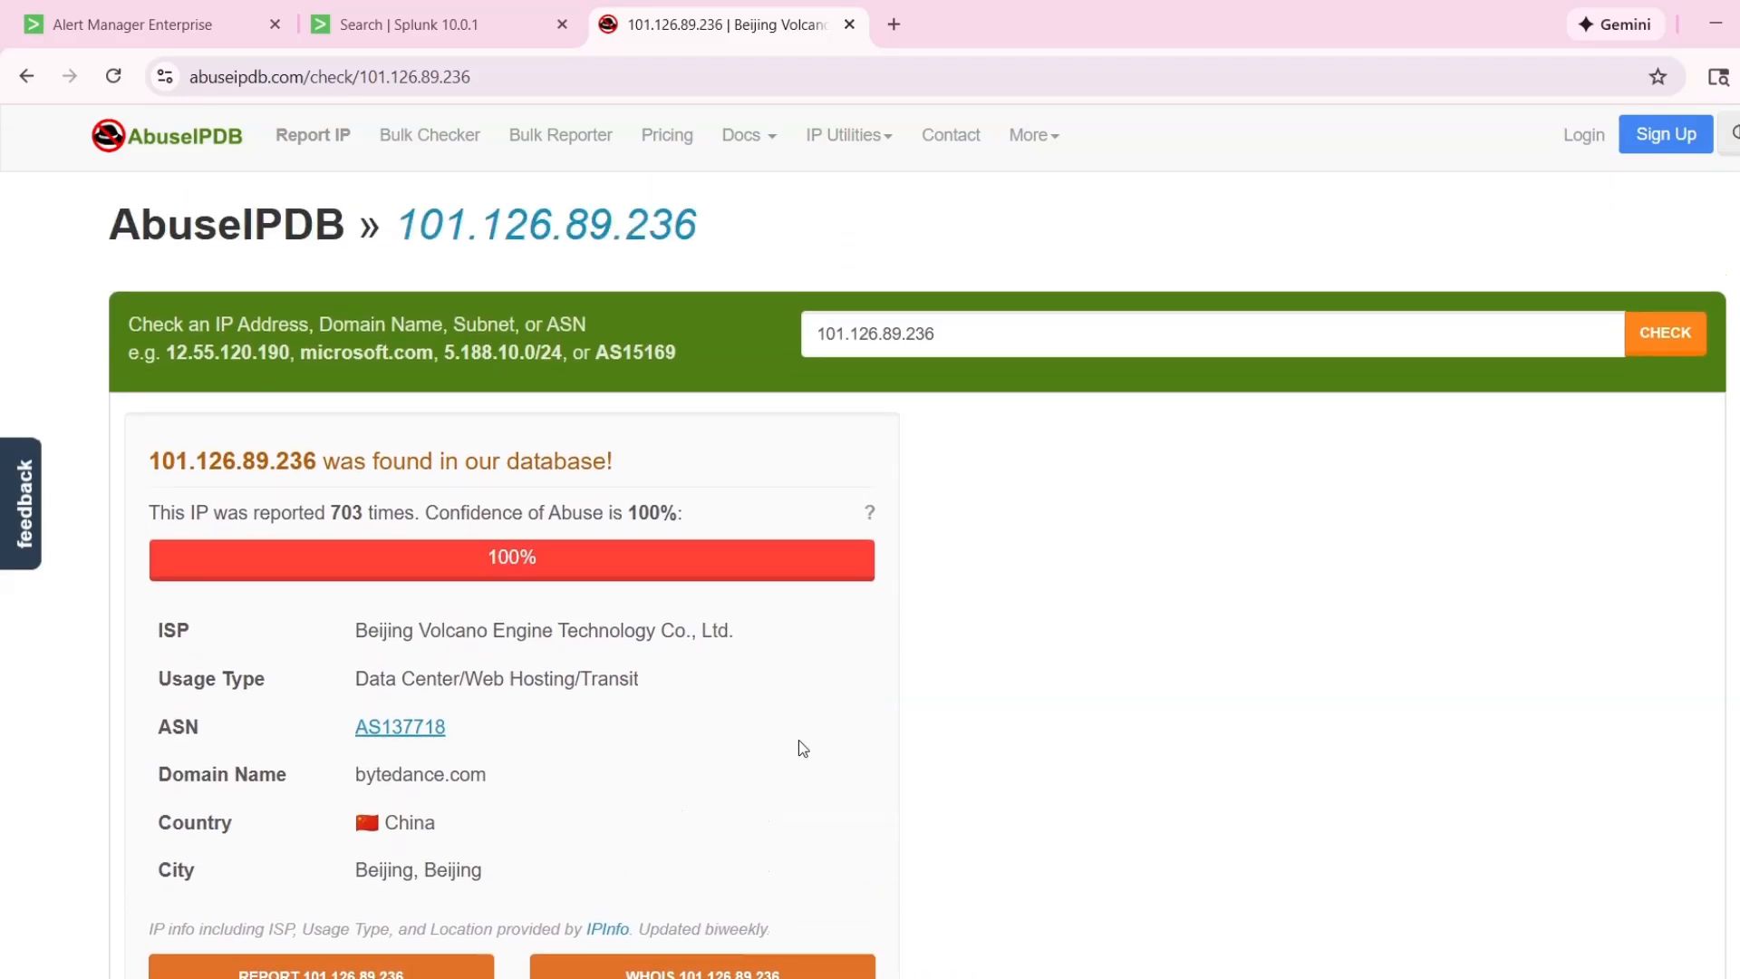
scroll(613, 659, down, 1)
drag(146, 352, 434, 348)
click(696, 546)
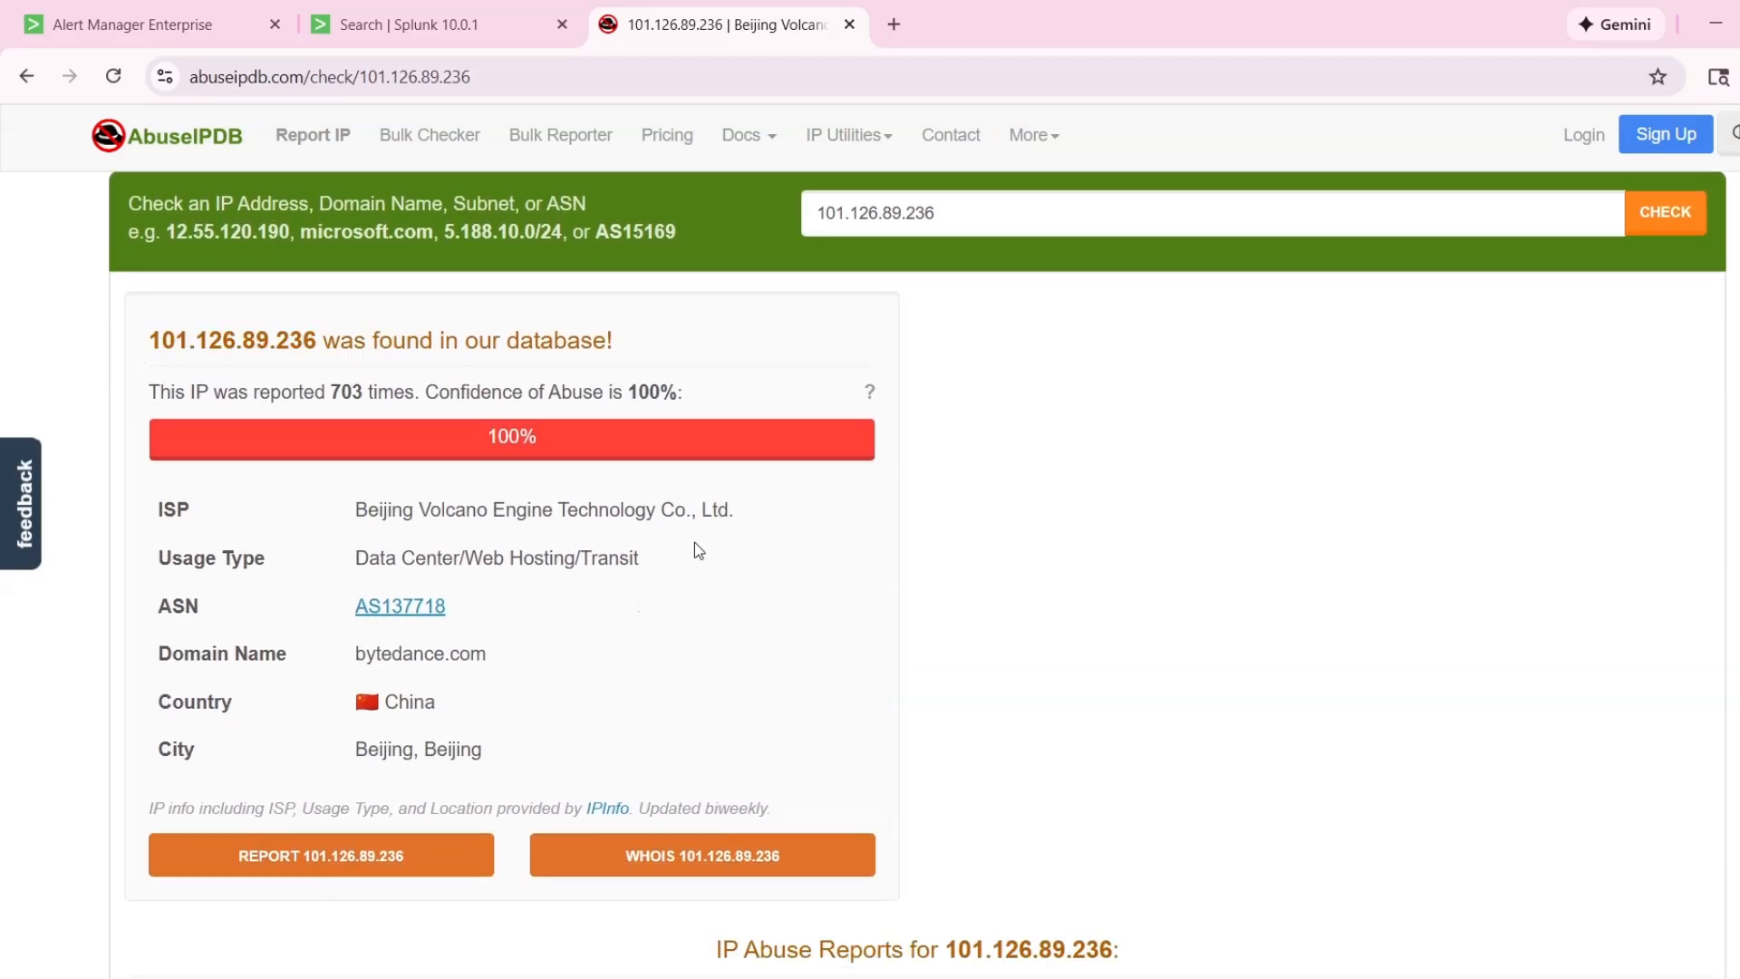
scroll(261, 481, up, 1)
scroll(834, 695, down, 3)
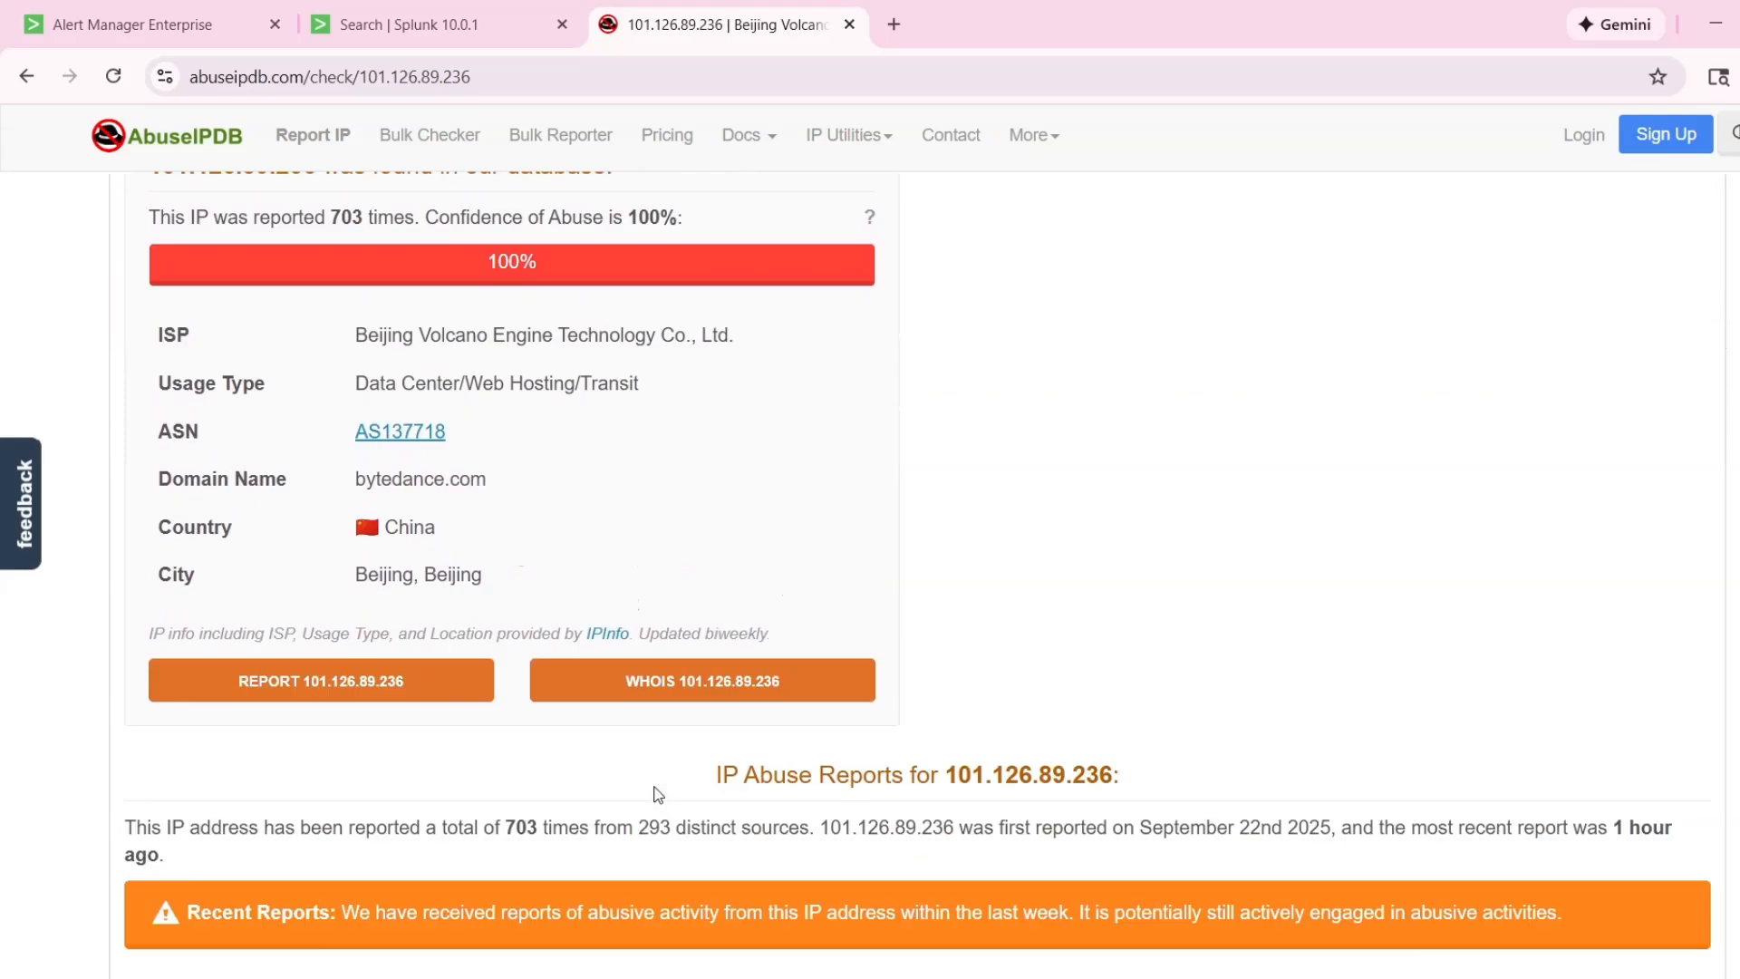
drag(344, 461, 624, 490)
click(752, 544)
scroll(770, 558, up, 4)
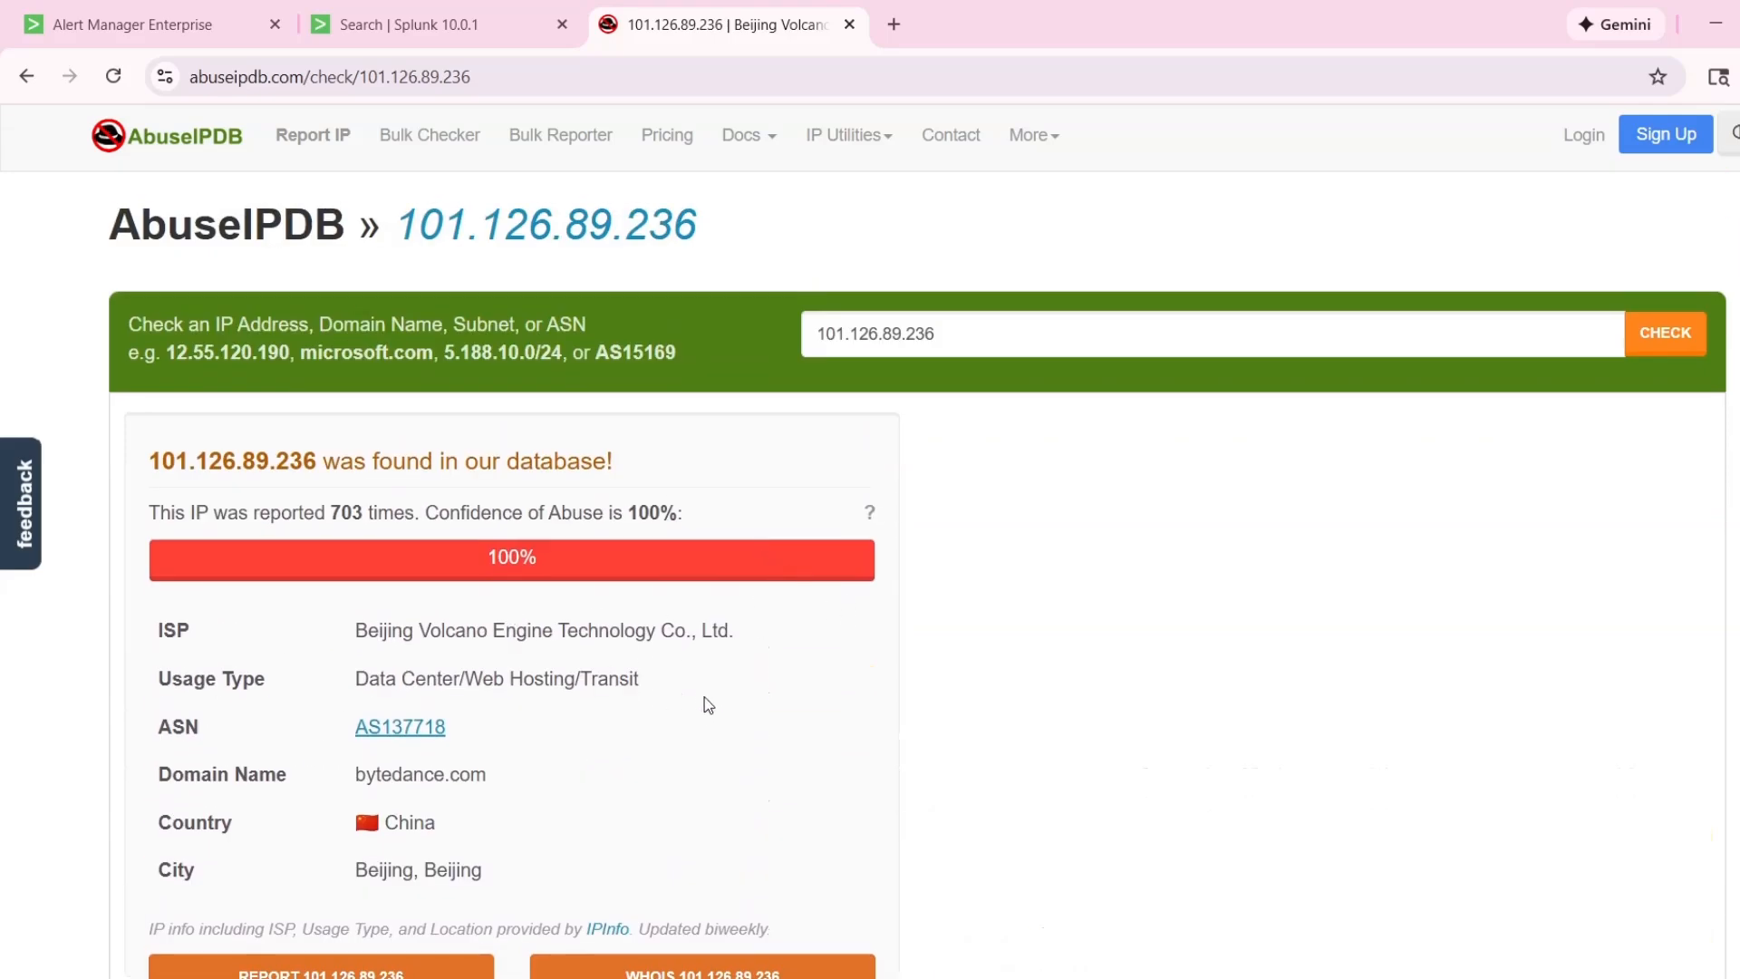
drag(708, 705, 336, 612)
click(732, 702)
Return to the Splunk search results, collapse the 9:01:00 AM event and review the event list.
click(544, 24)
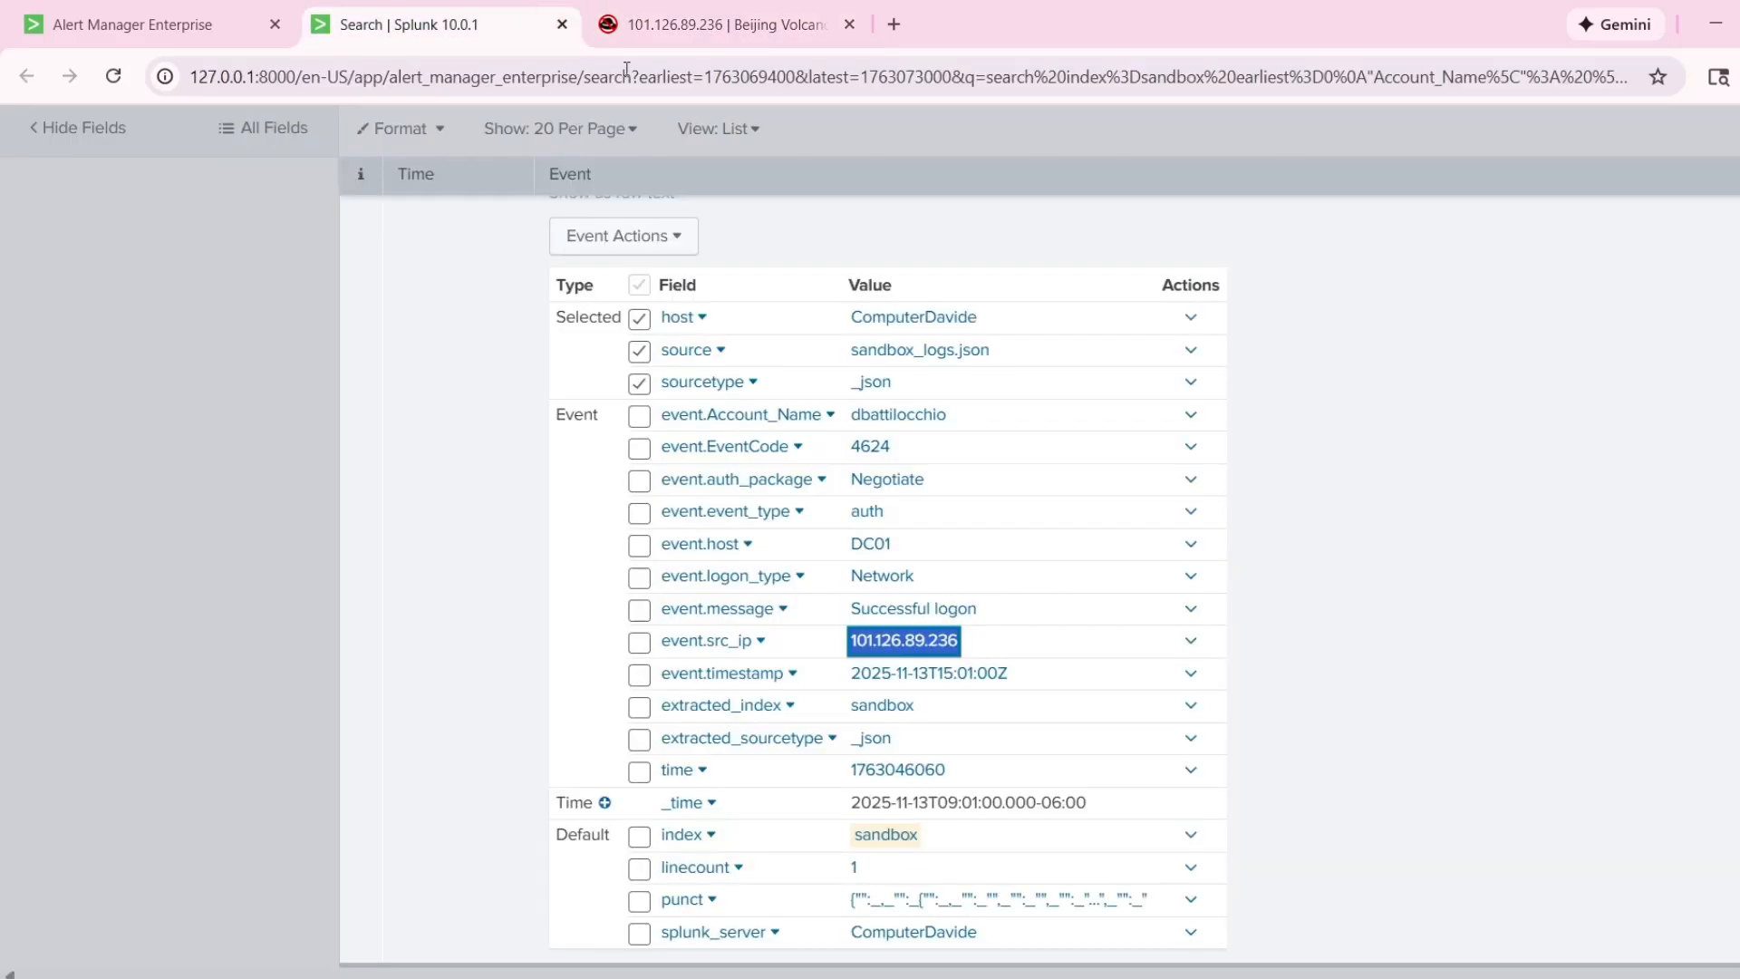
click(1265, 659)
scroll(1260, 660, up, 4)
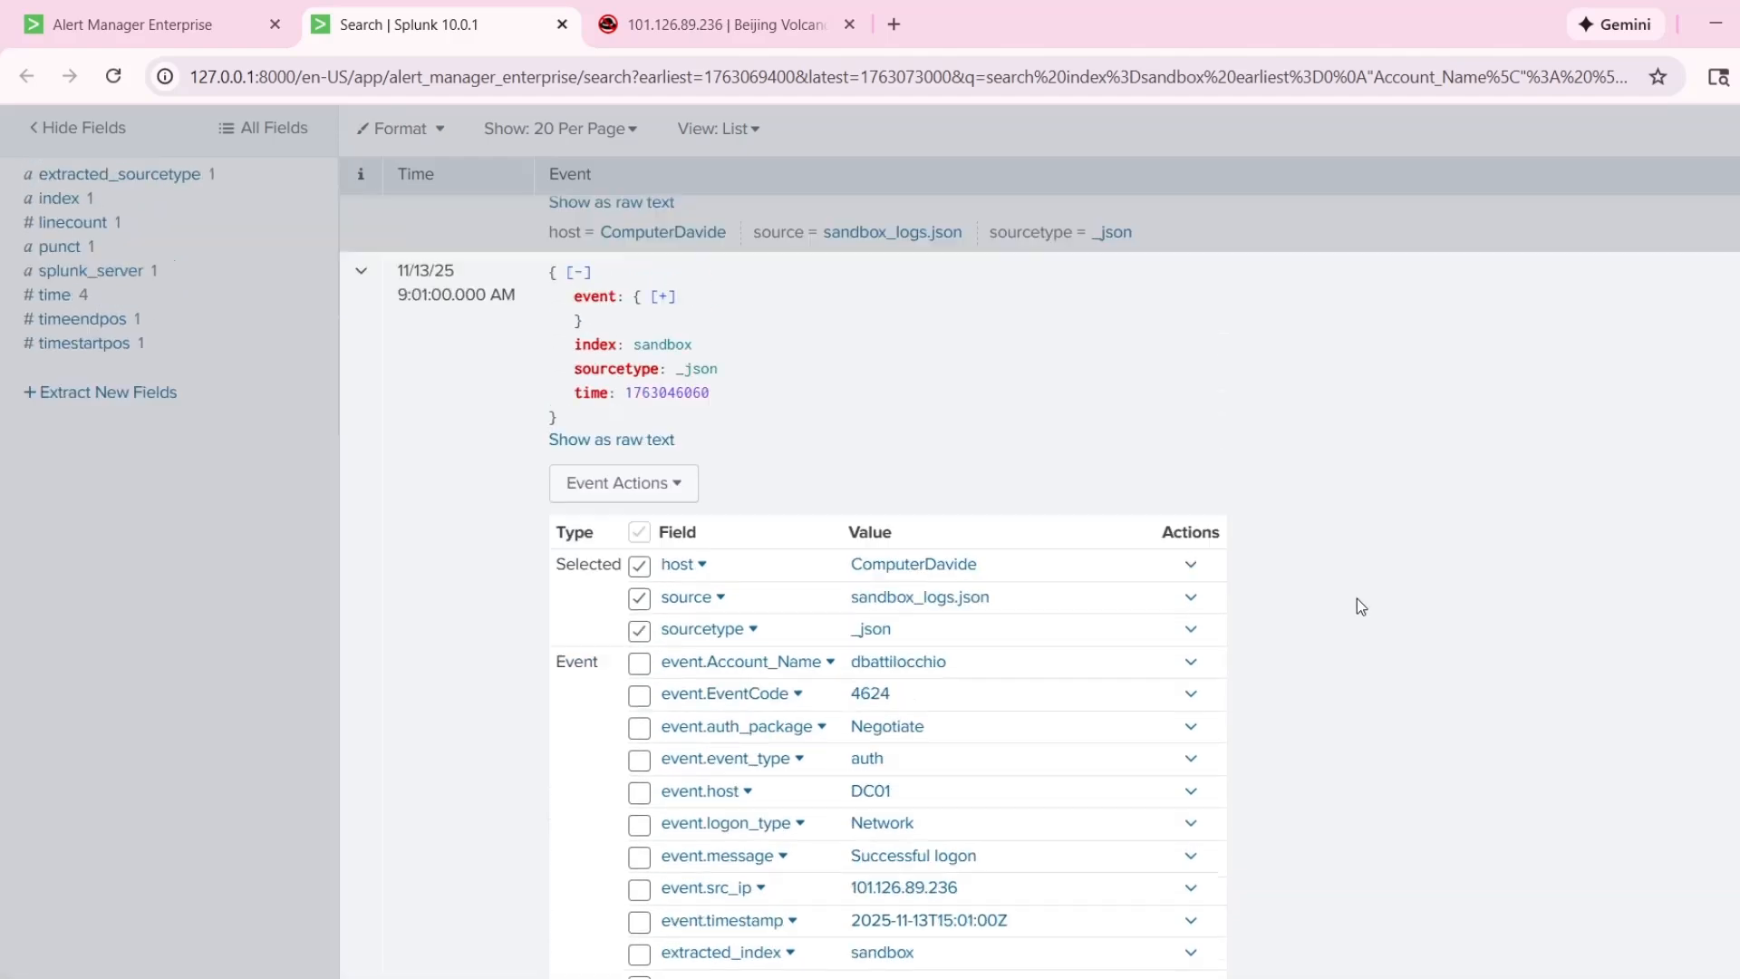
click(360, 388)
scroll(618, 455, up, 2)
scroll(621, 513, down, 2)
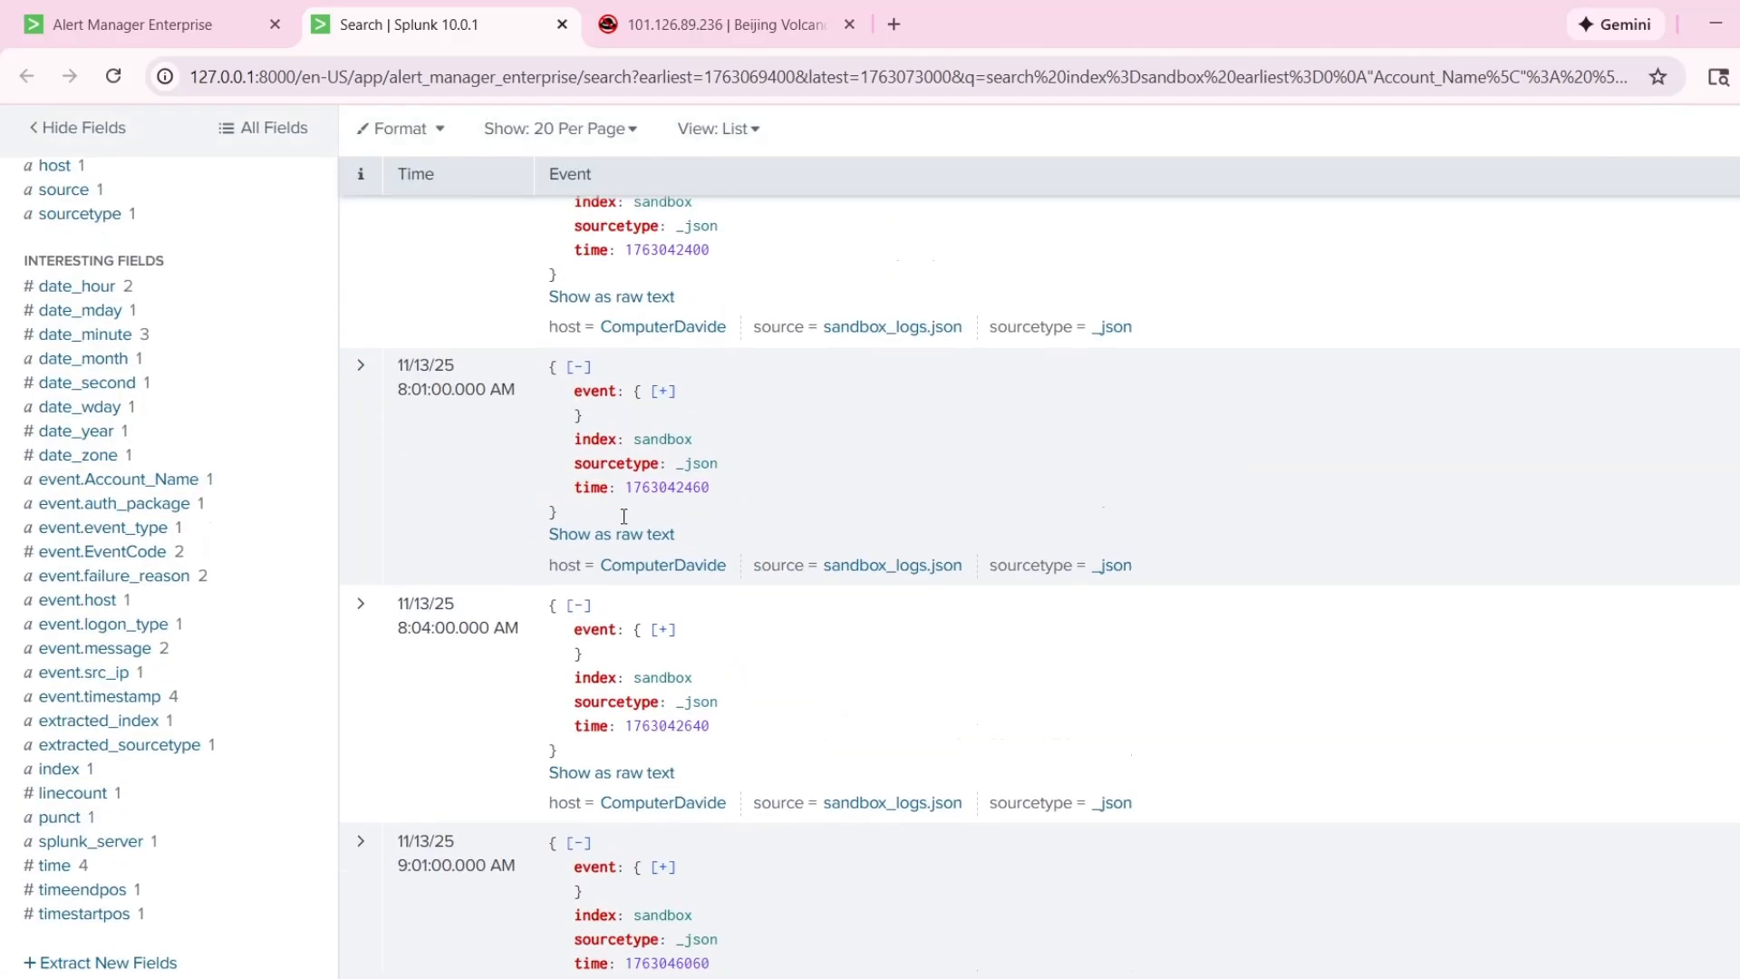
Expand and collapse the 9:01:00 AM and 8:04:00 AM events in turn to compare their logon details.
click(381, 839)
scroll(530, 752, down, 4)
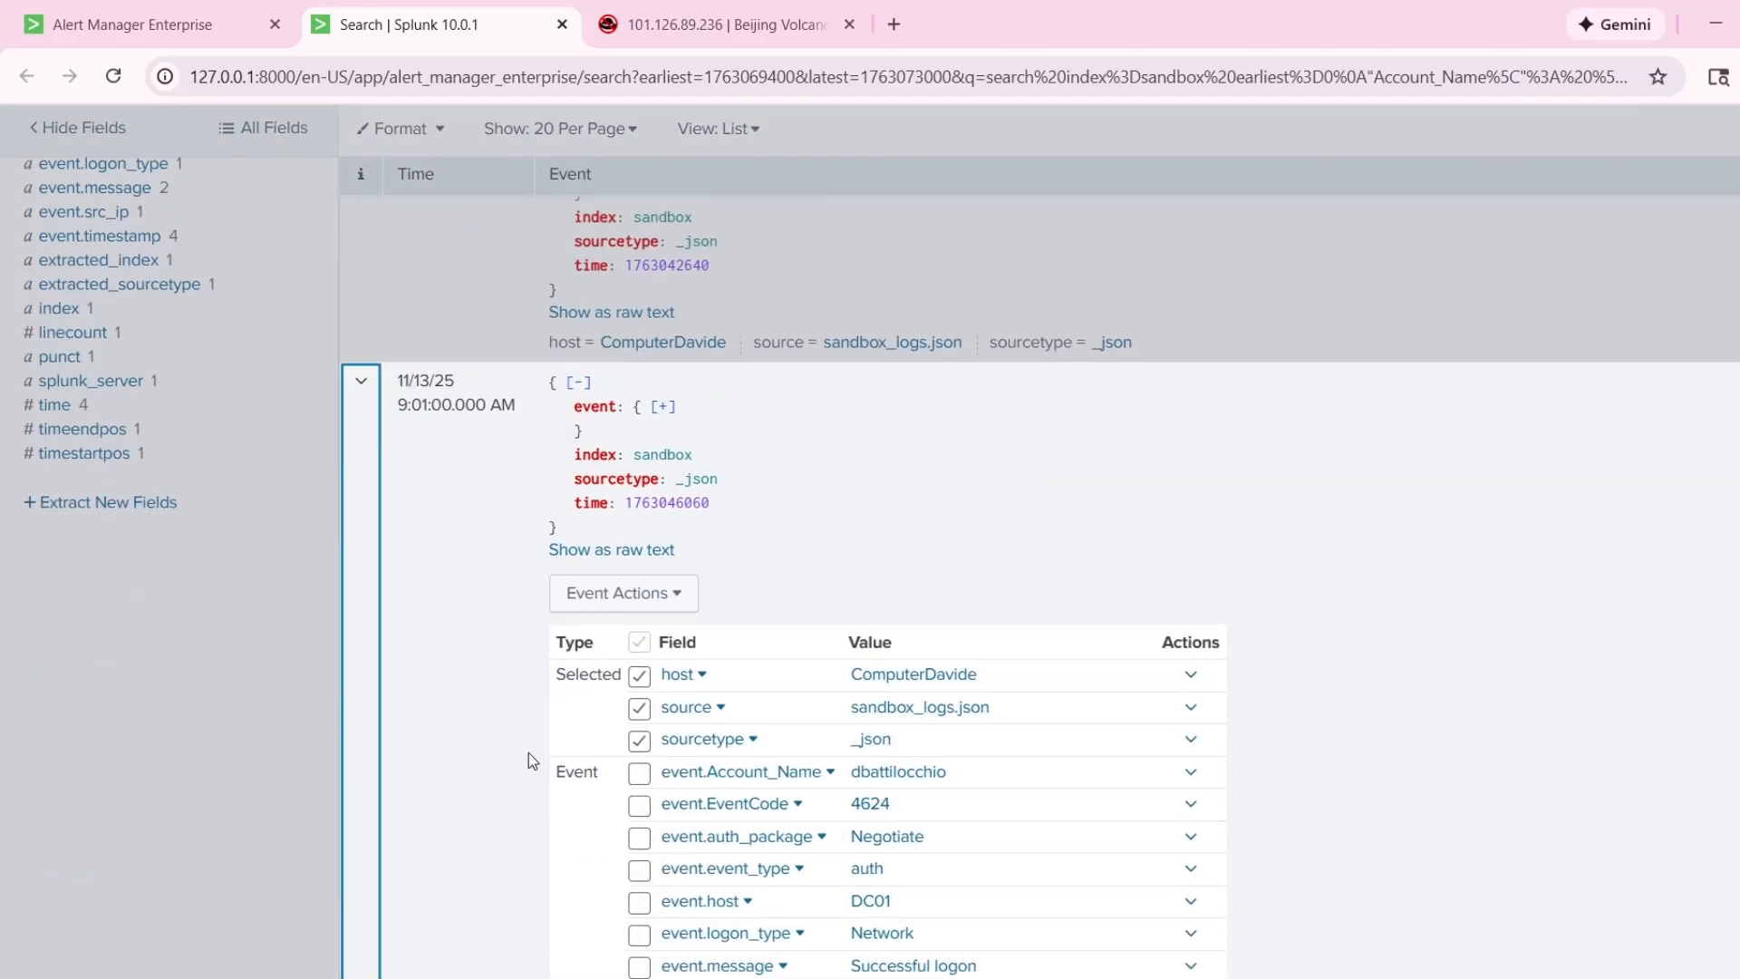
scroll(1033, 716, up, 3)
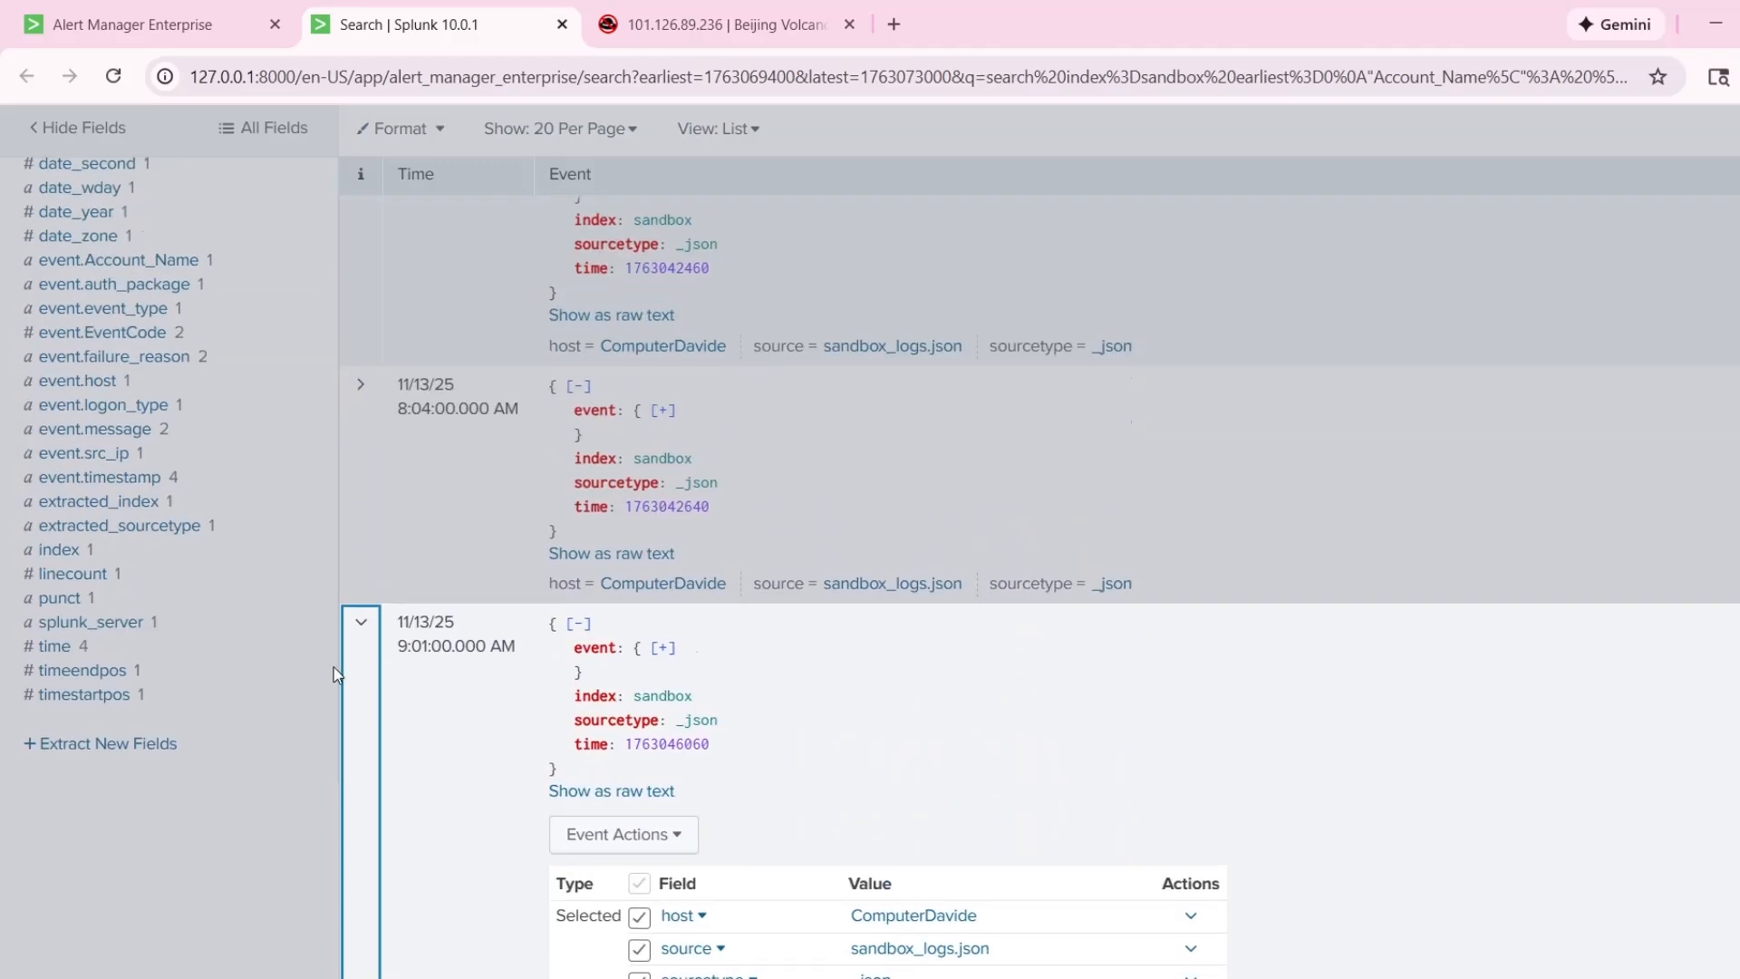
scroll(345, 671, down, 5)
click(368, 652)
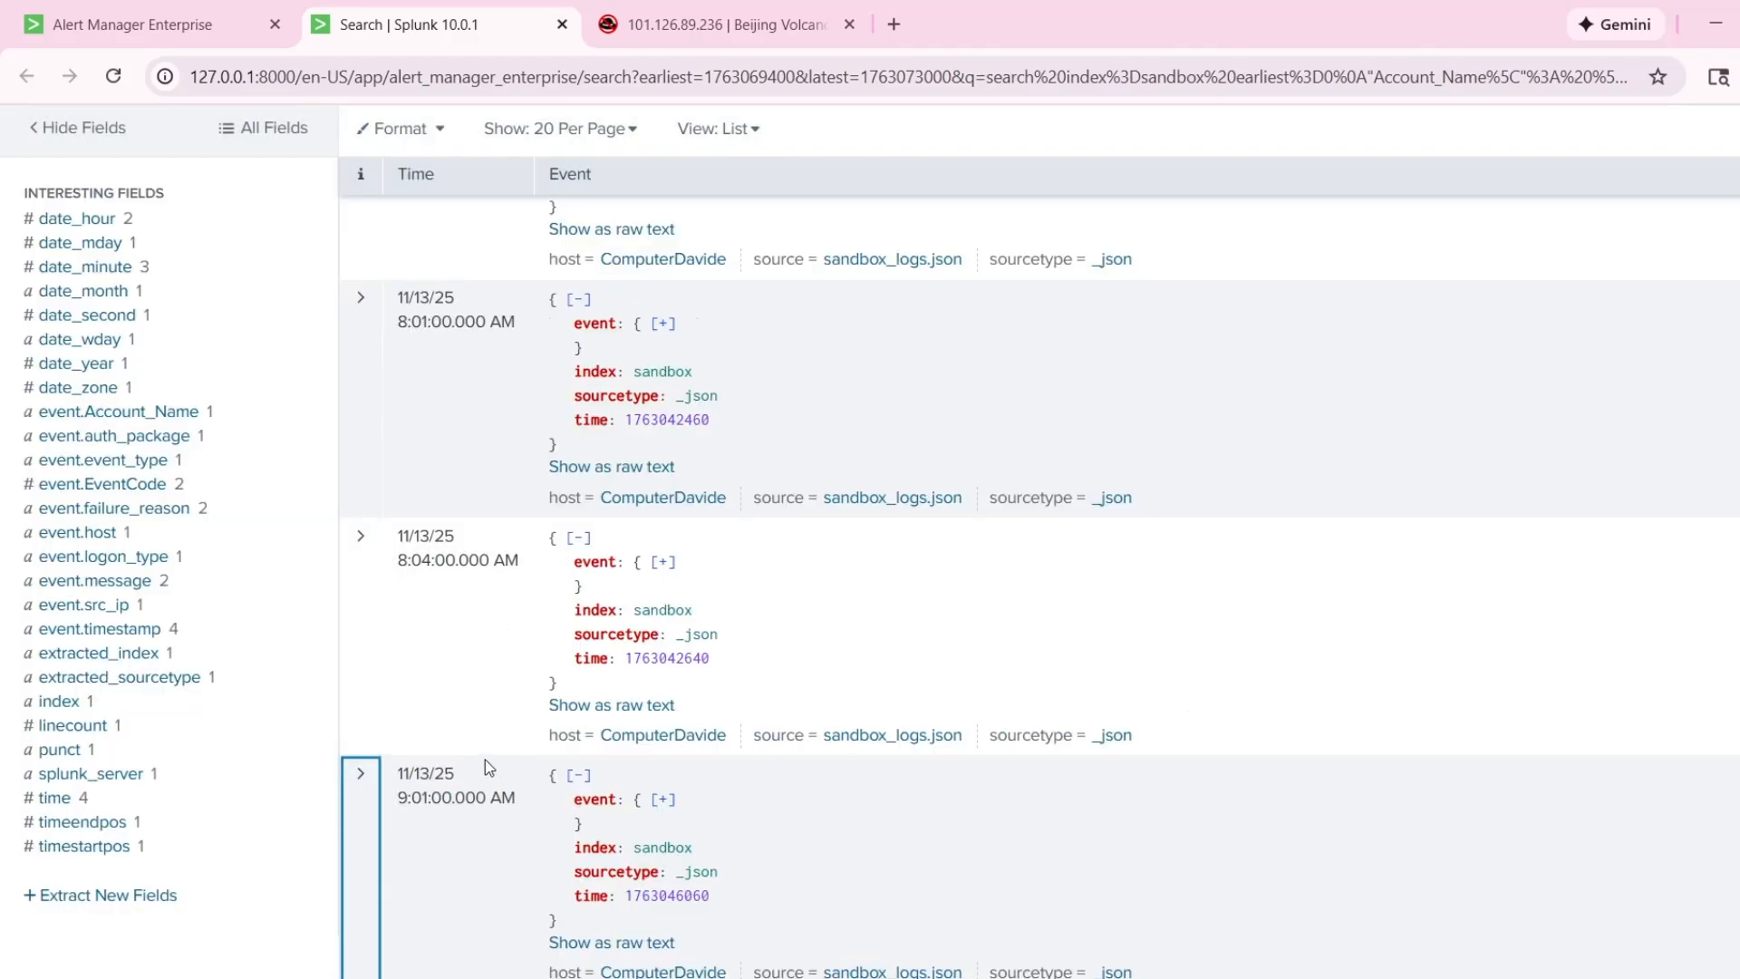
click(365, 664)
scroll(412, 645, down, 3)
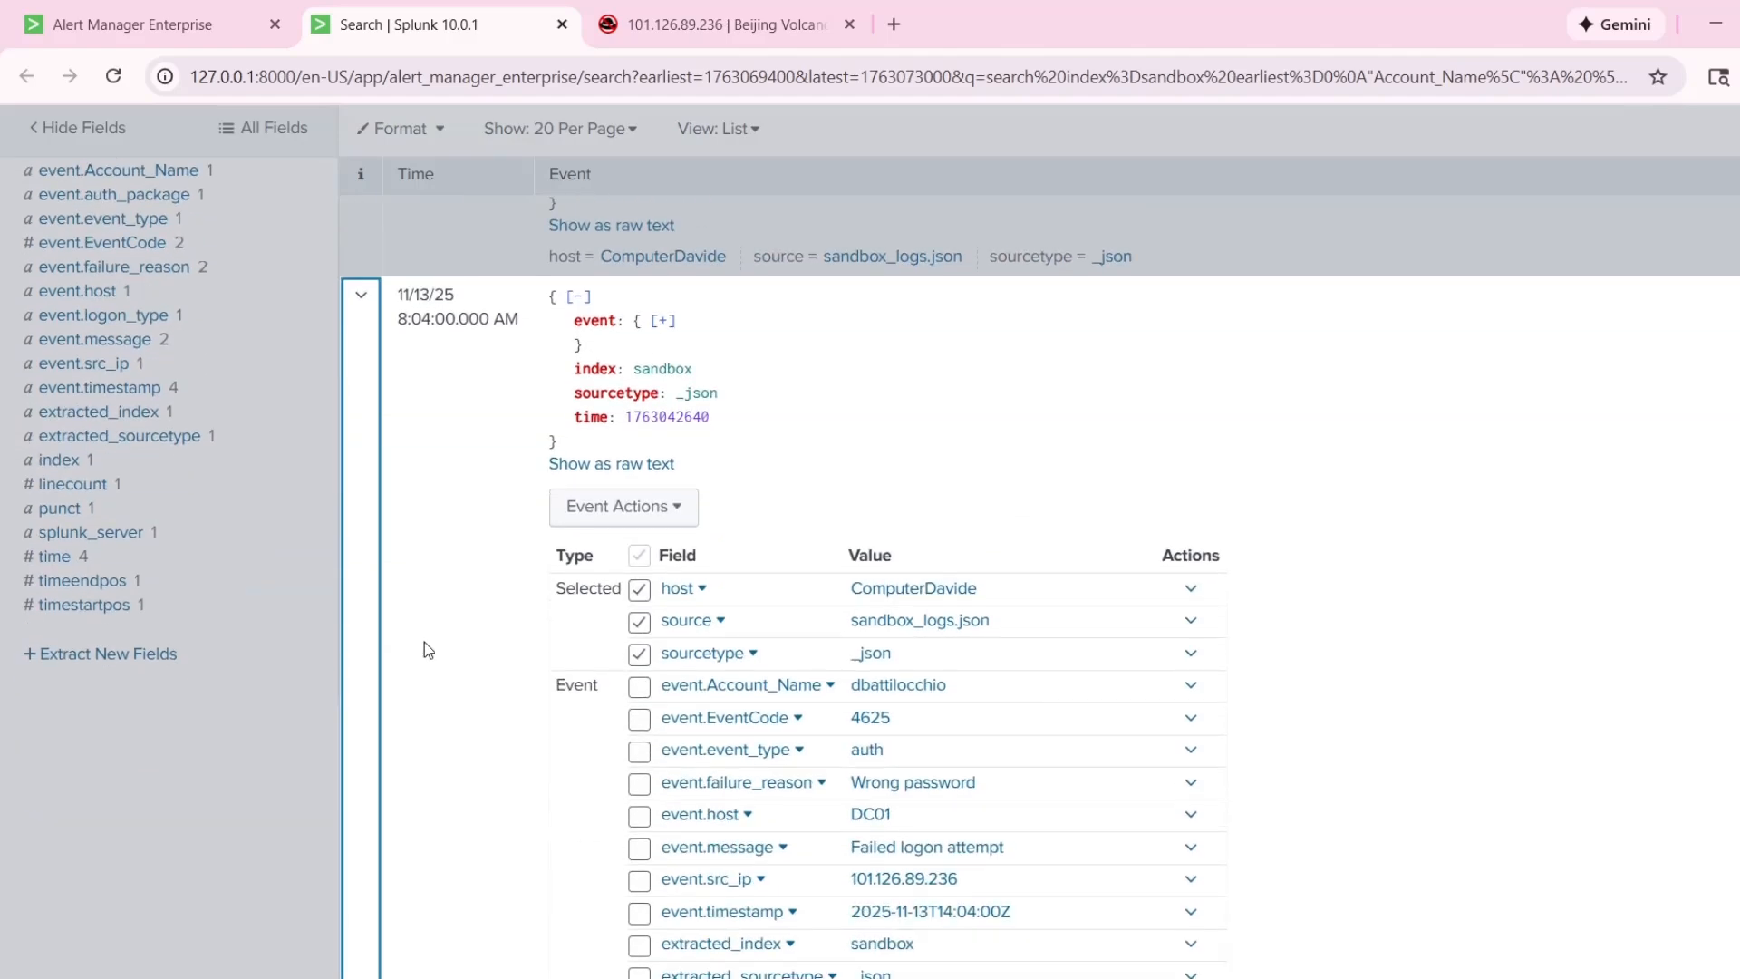
click(362, 465)
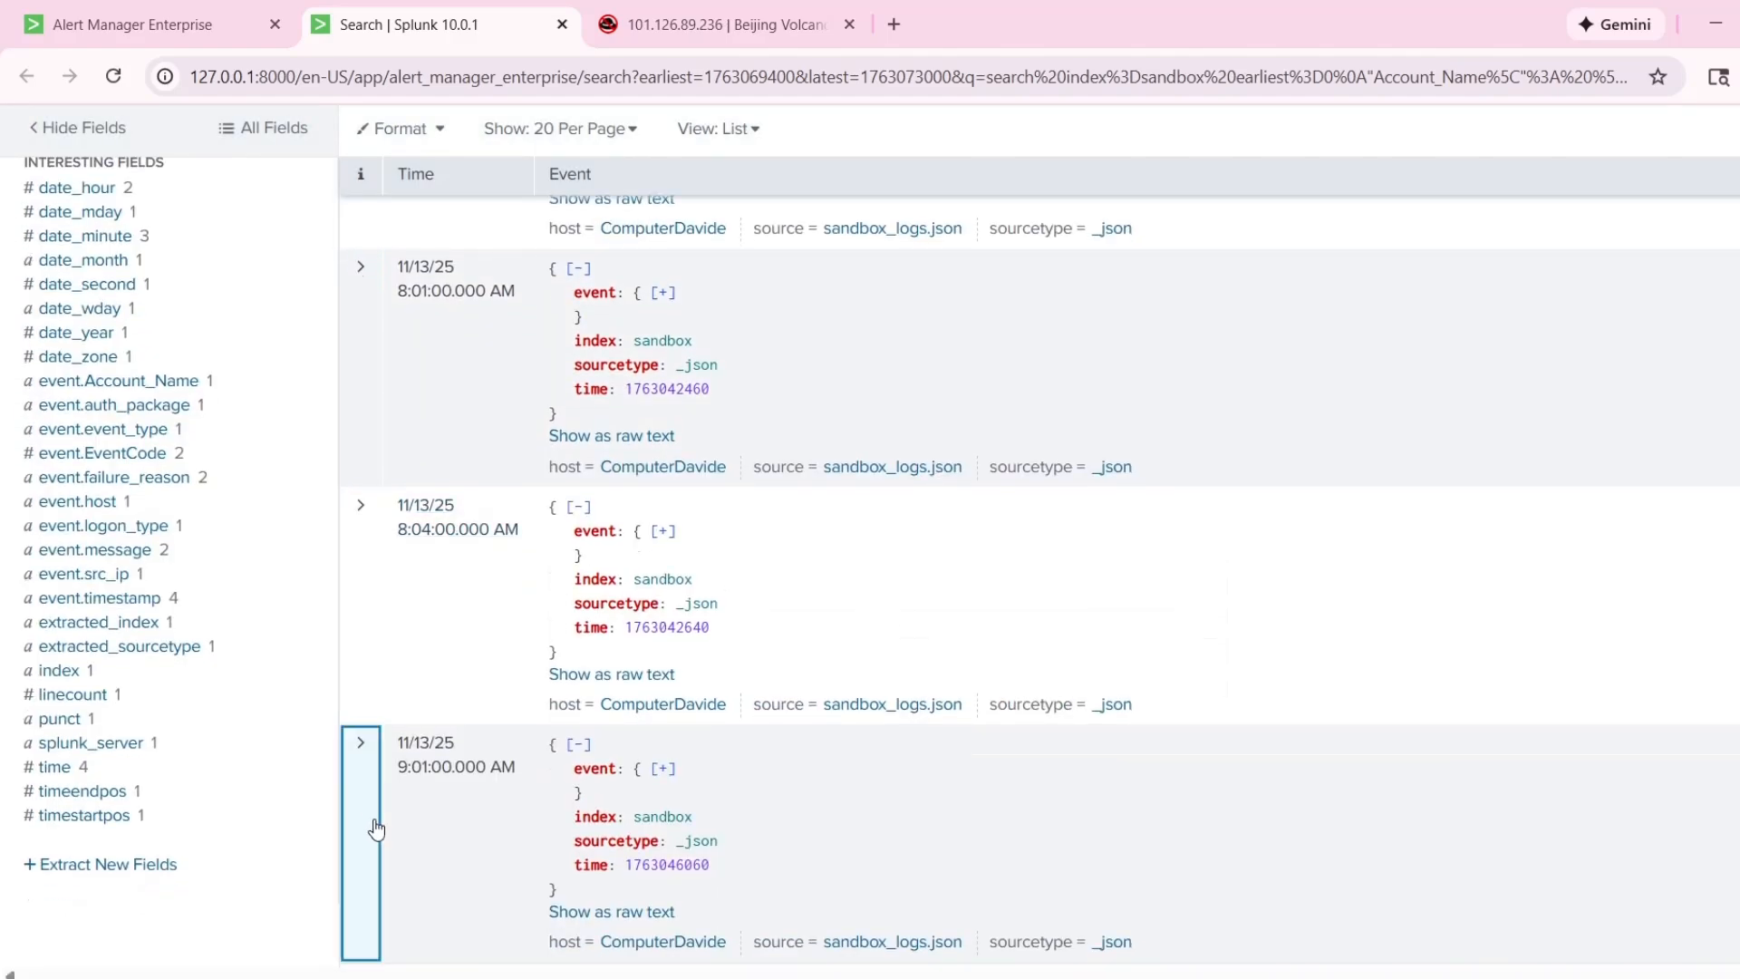
Expand the 9:01:00 AM event to review its logon fields once more, and collapse it.
click(376, 828)
scroll(504, 781, down, 3)
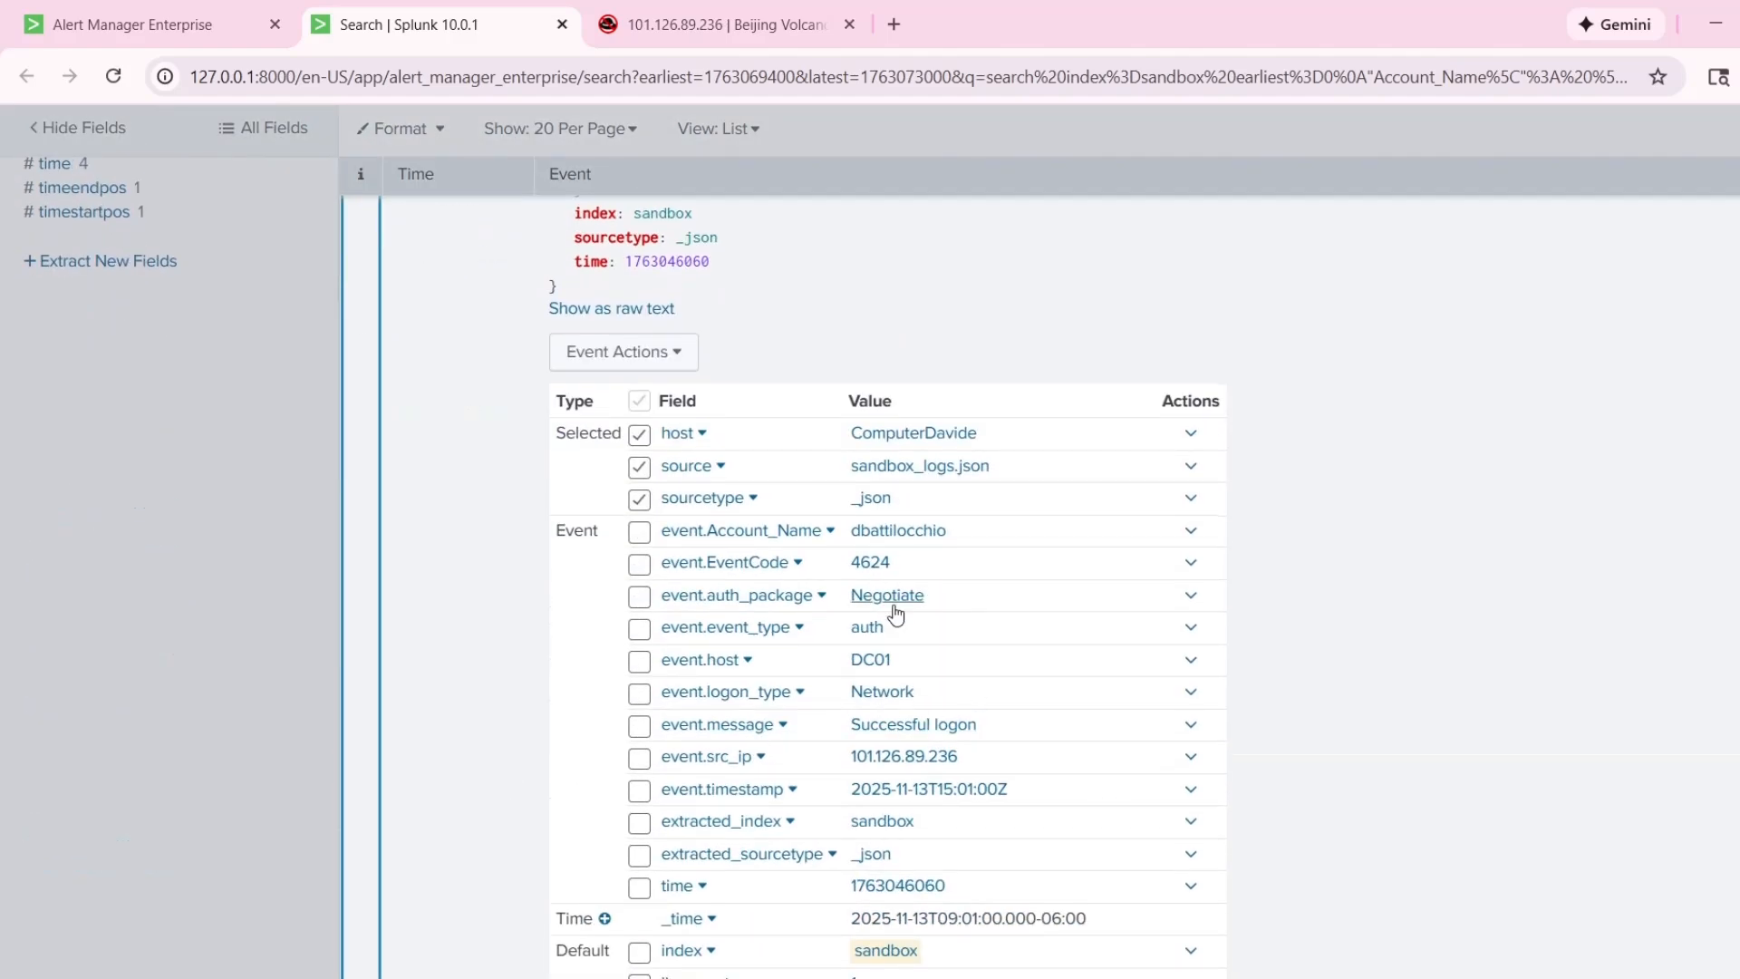
scroll(896, 614, up, 9)
scroll(852, 533, down, 3)
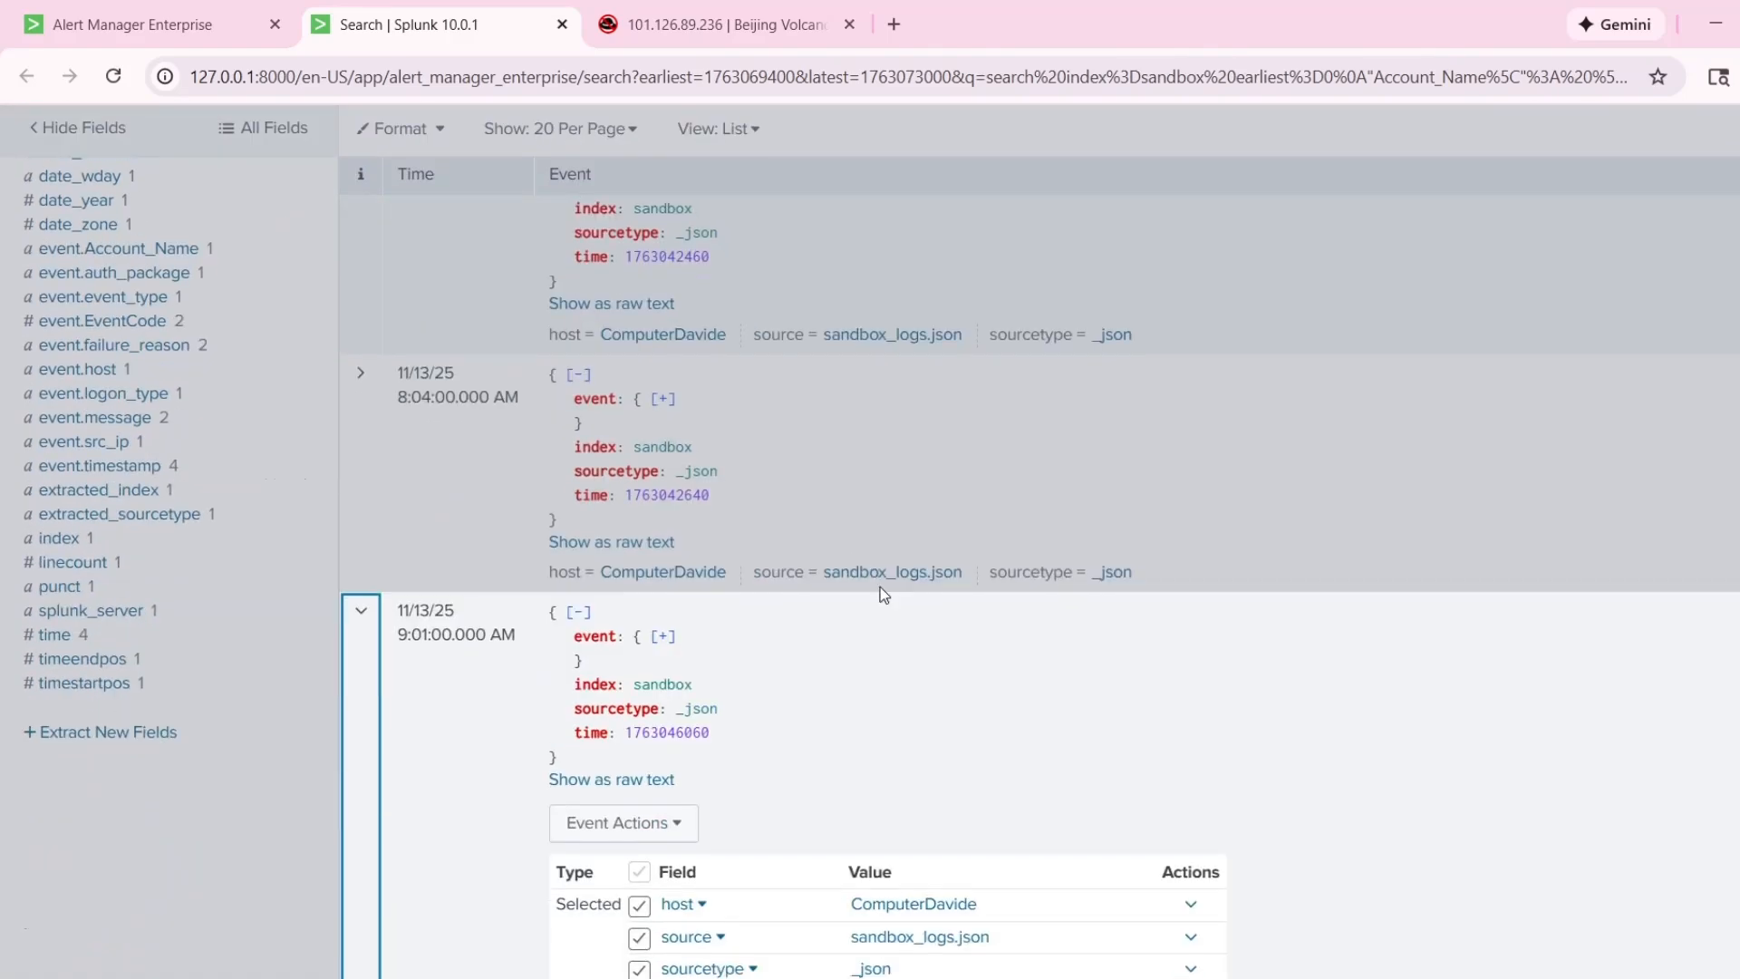
scroll(879, 586, down, 6)
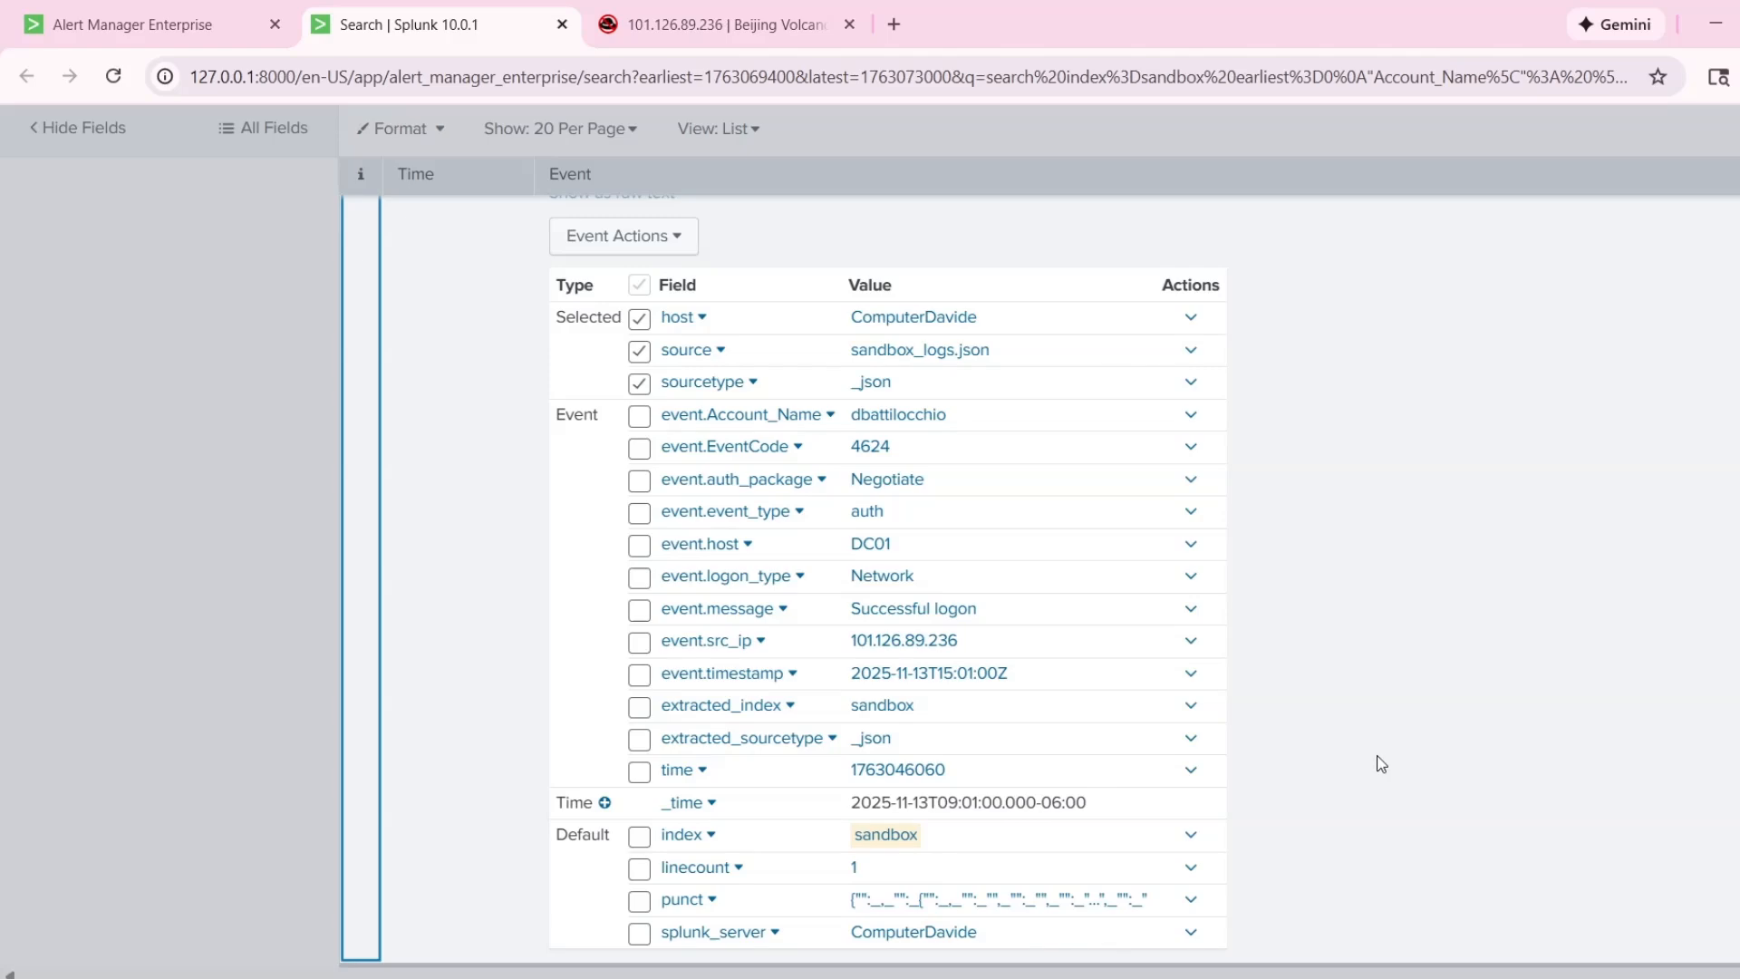
scroll(1377, 679, up, 4)
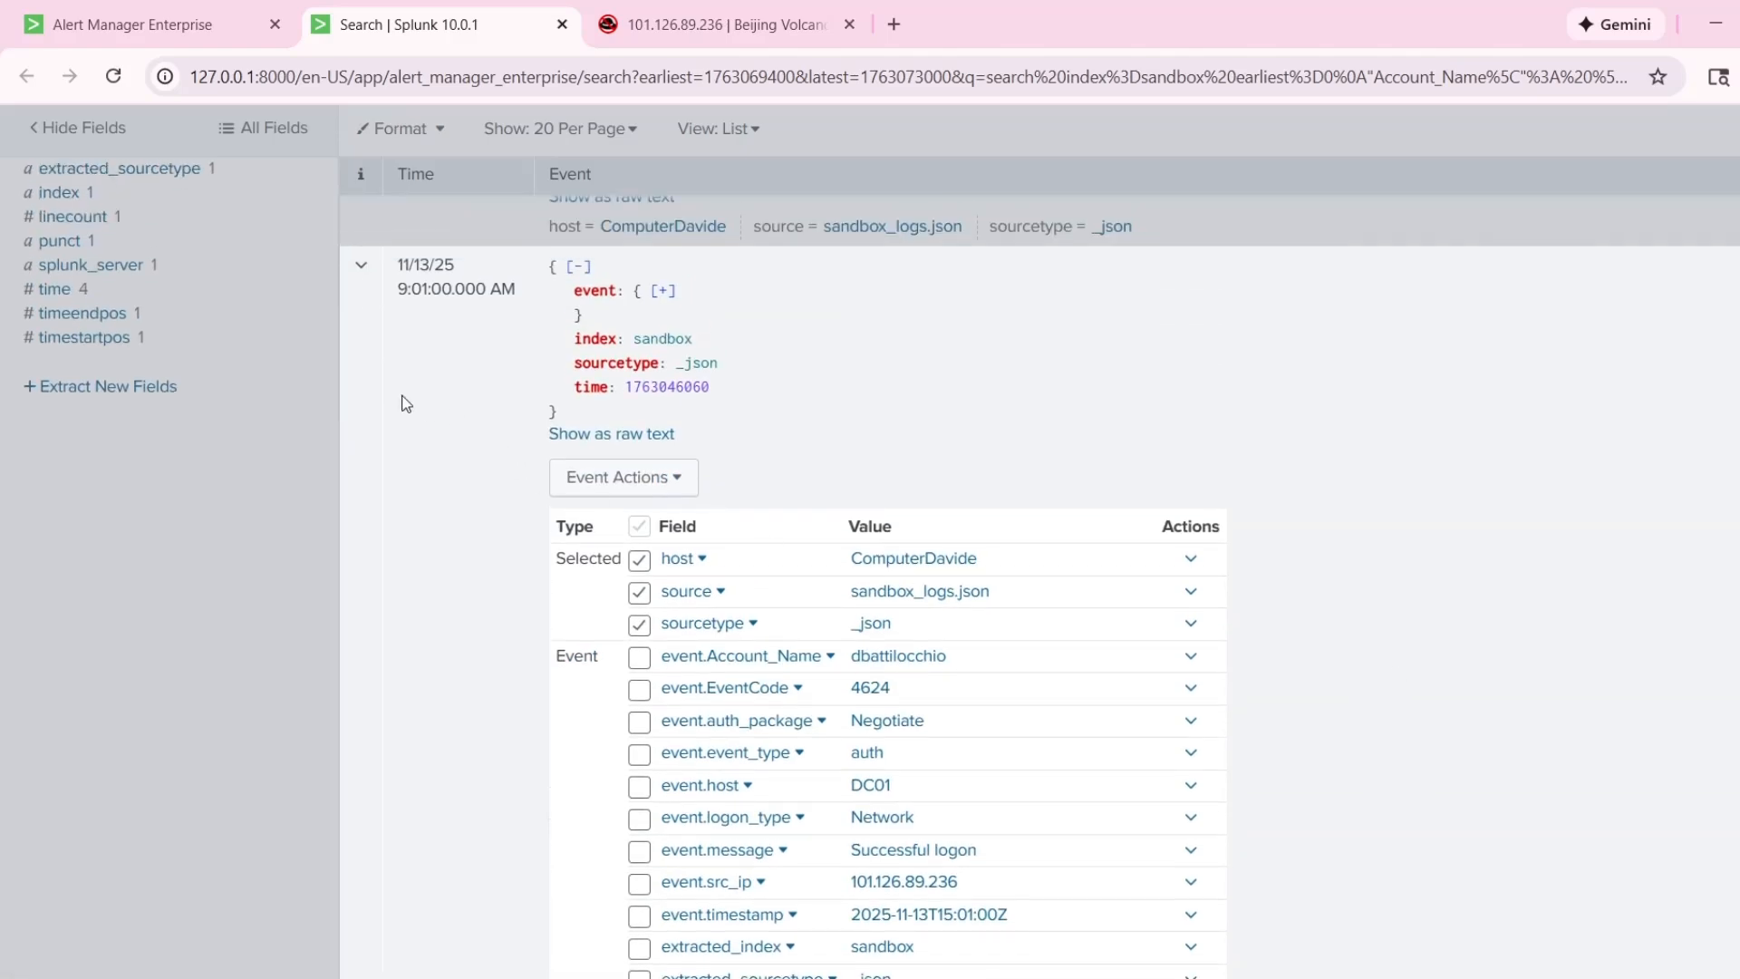
click(404, 396)
click(678, 333)
Duplicate the browser tab holding the drilldown search and switch back to the Alert Manager Enterprise tab.
scroll(1022, 664, up, 6)
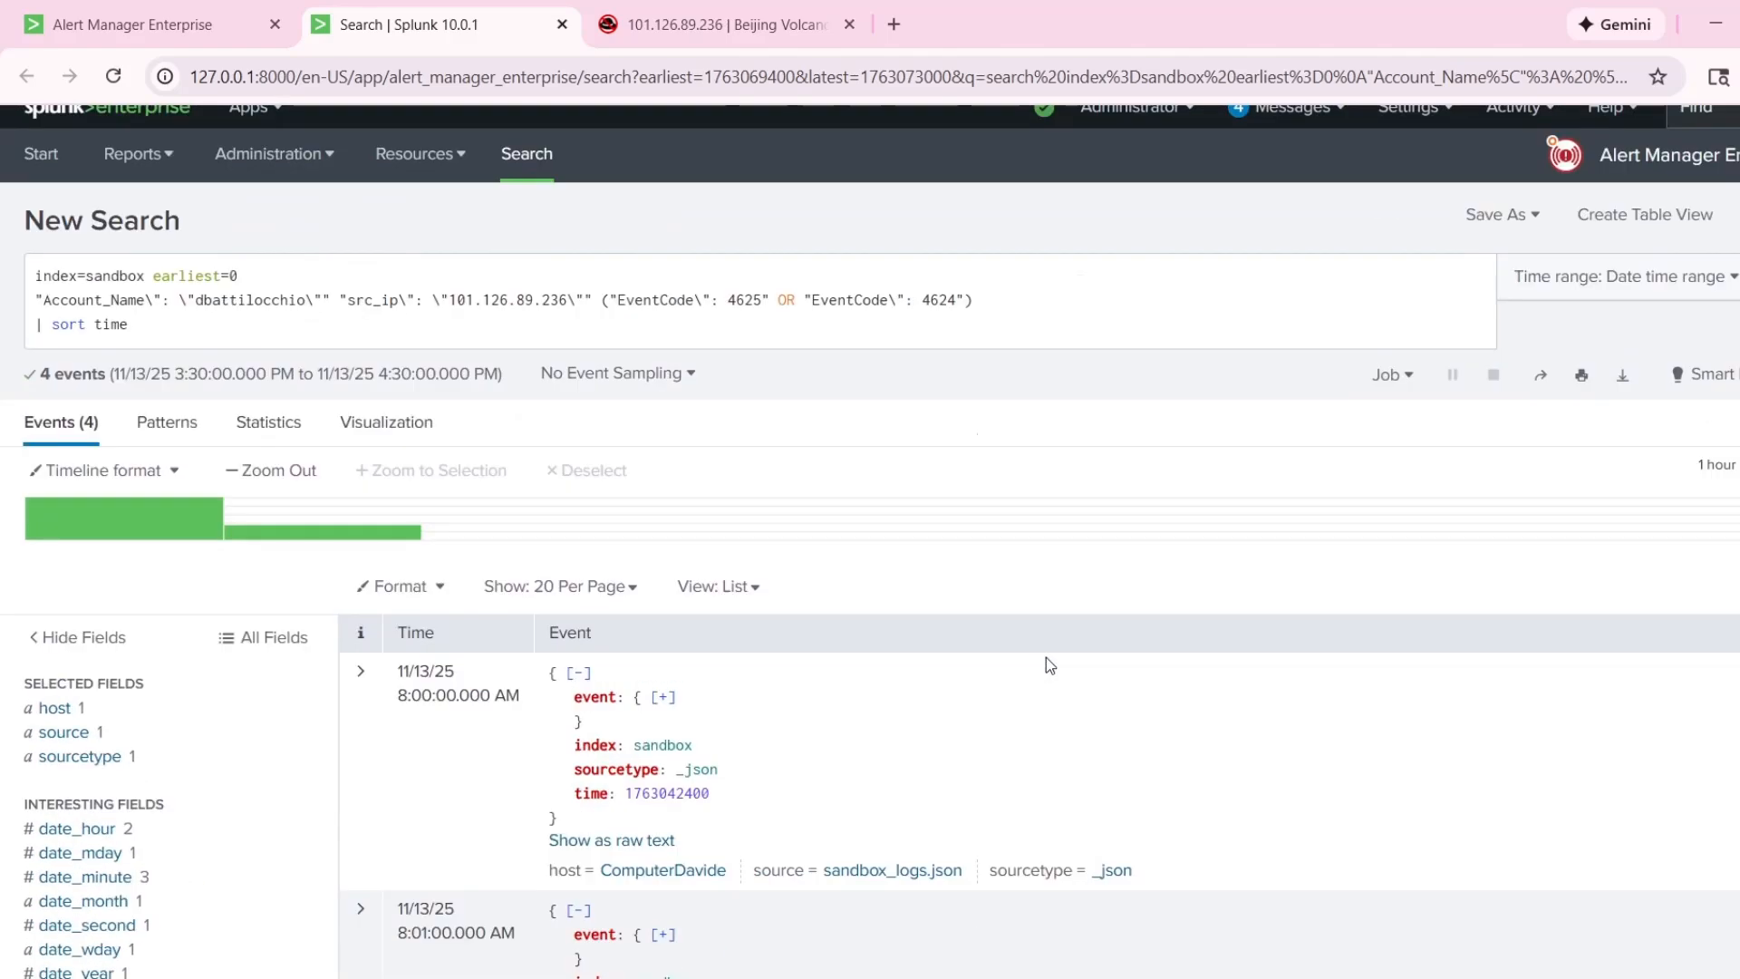
scroll(1047, 656, down, 5)
scroll(1164, 640, up, 5)
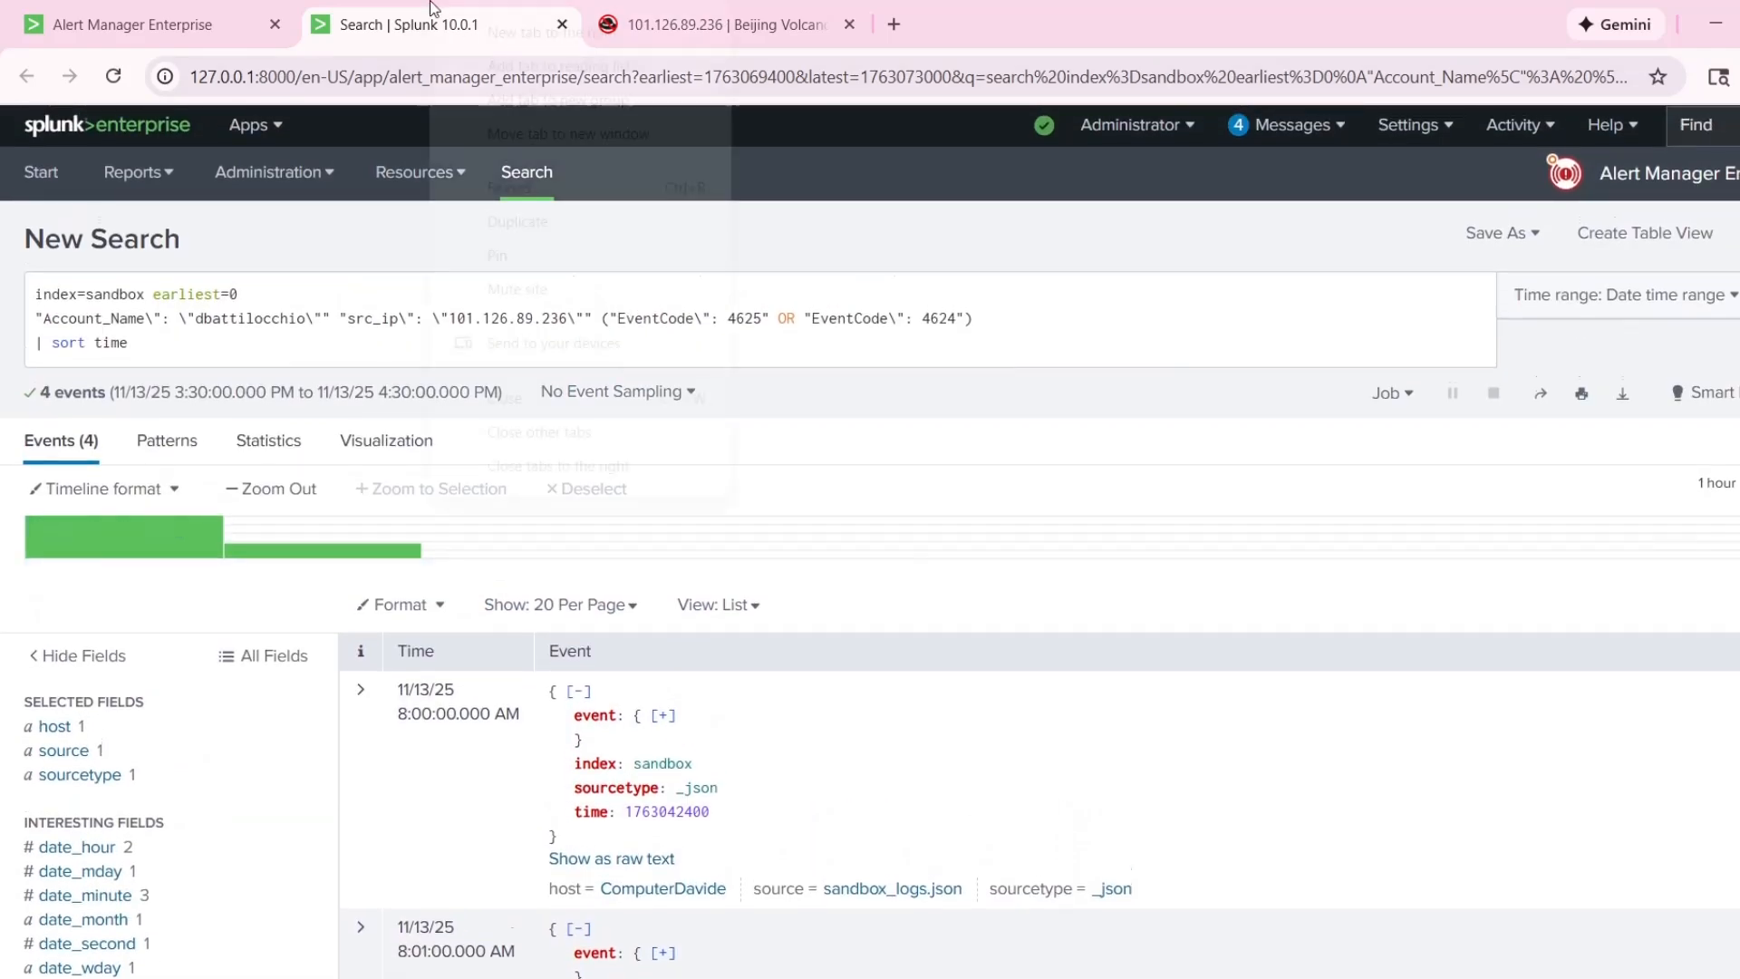
right_click(406, 35)
click(544, 266)
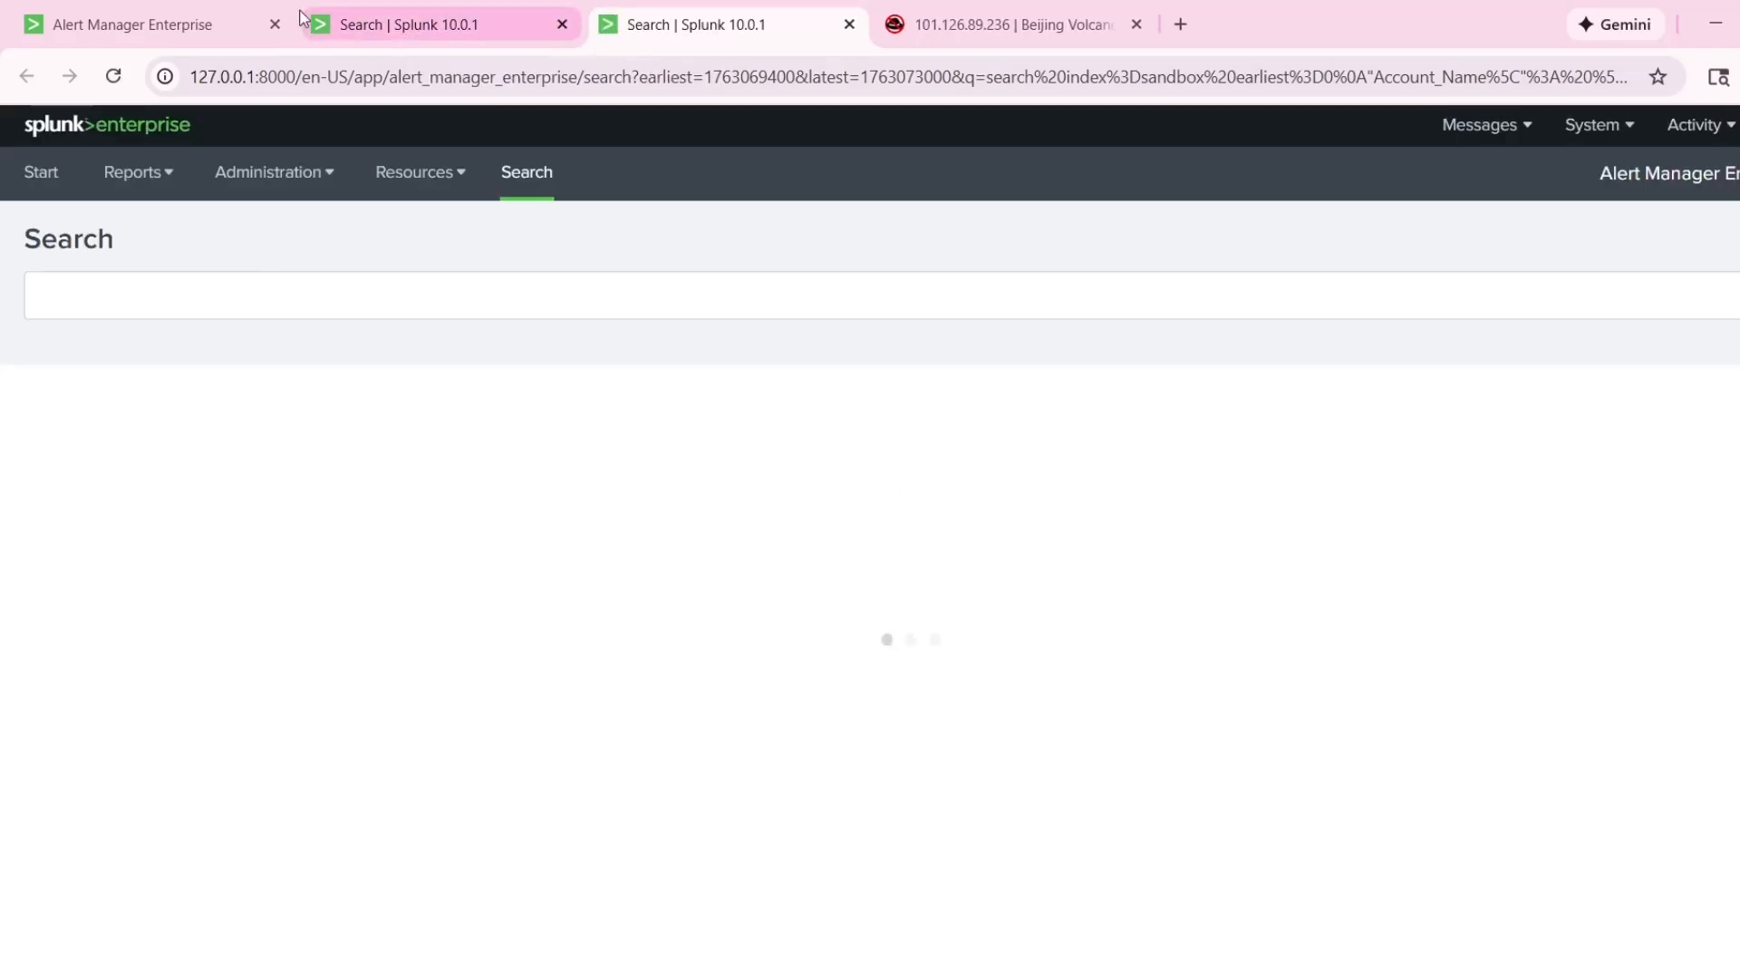
key(ctrl+1)
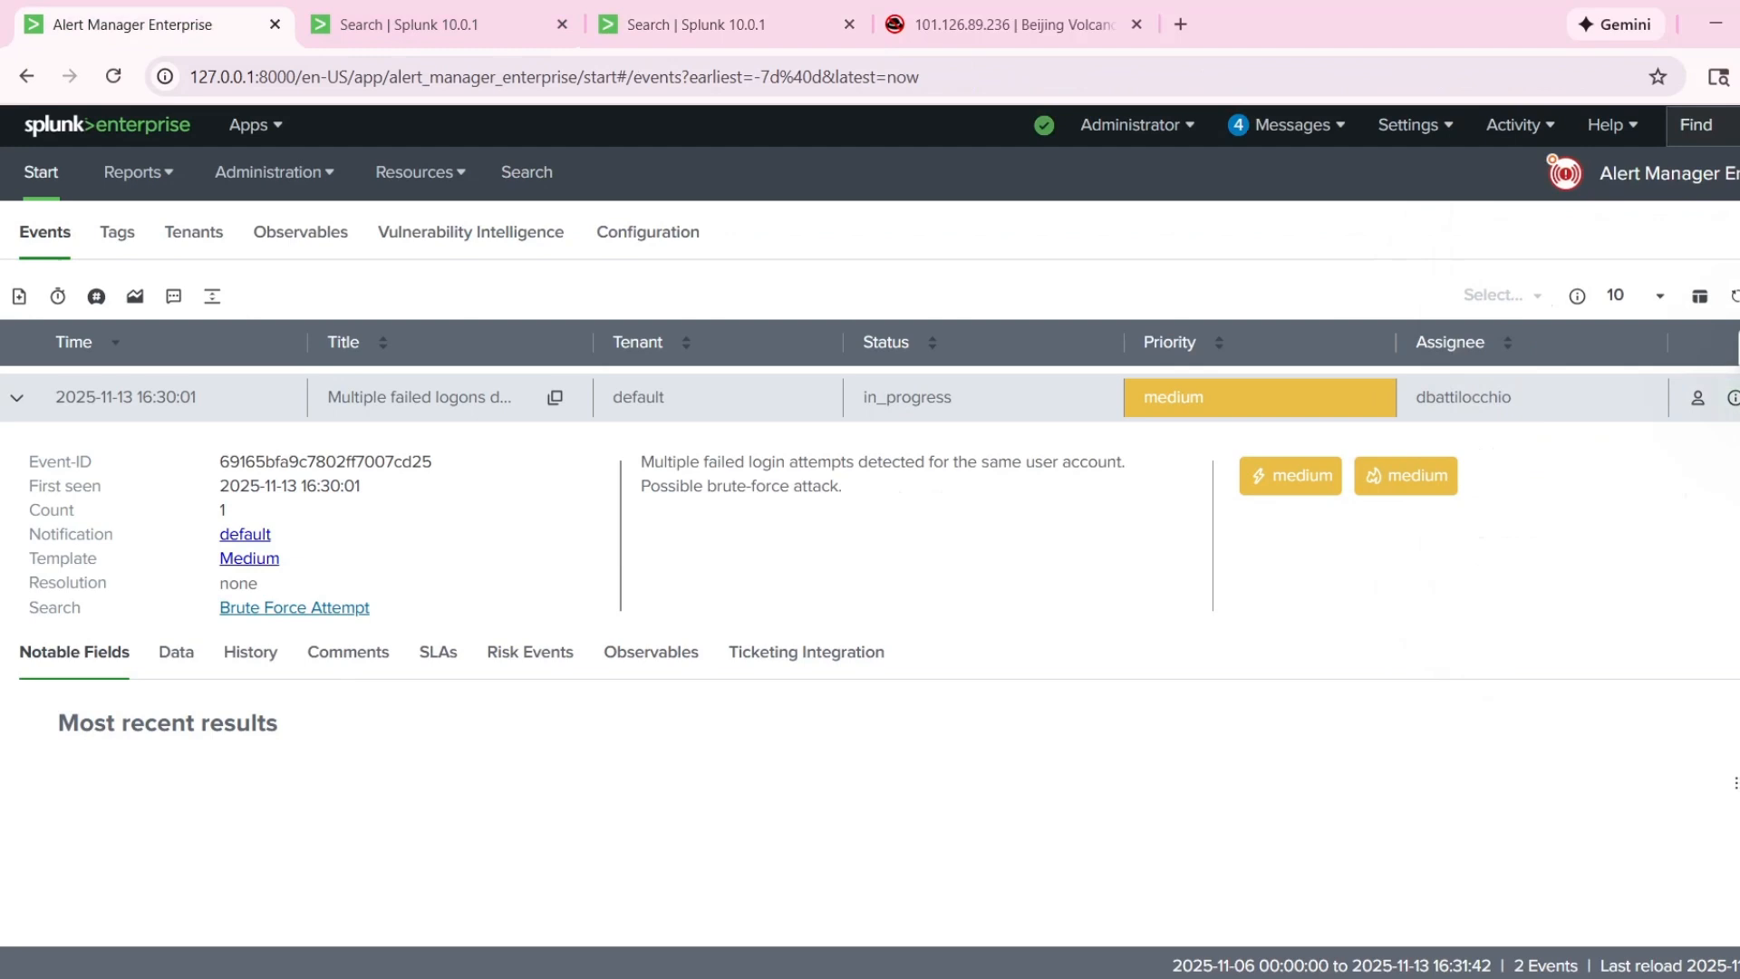
Open a new comment on the multiple failed logons alert.
click(1737, 397)
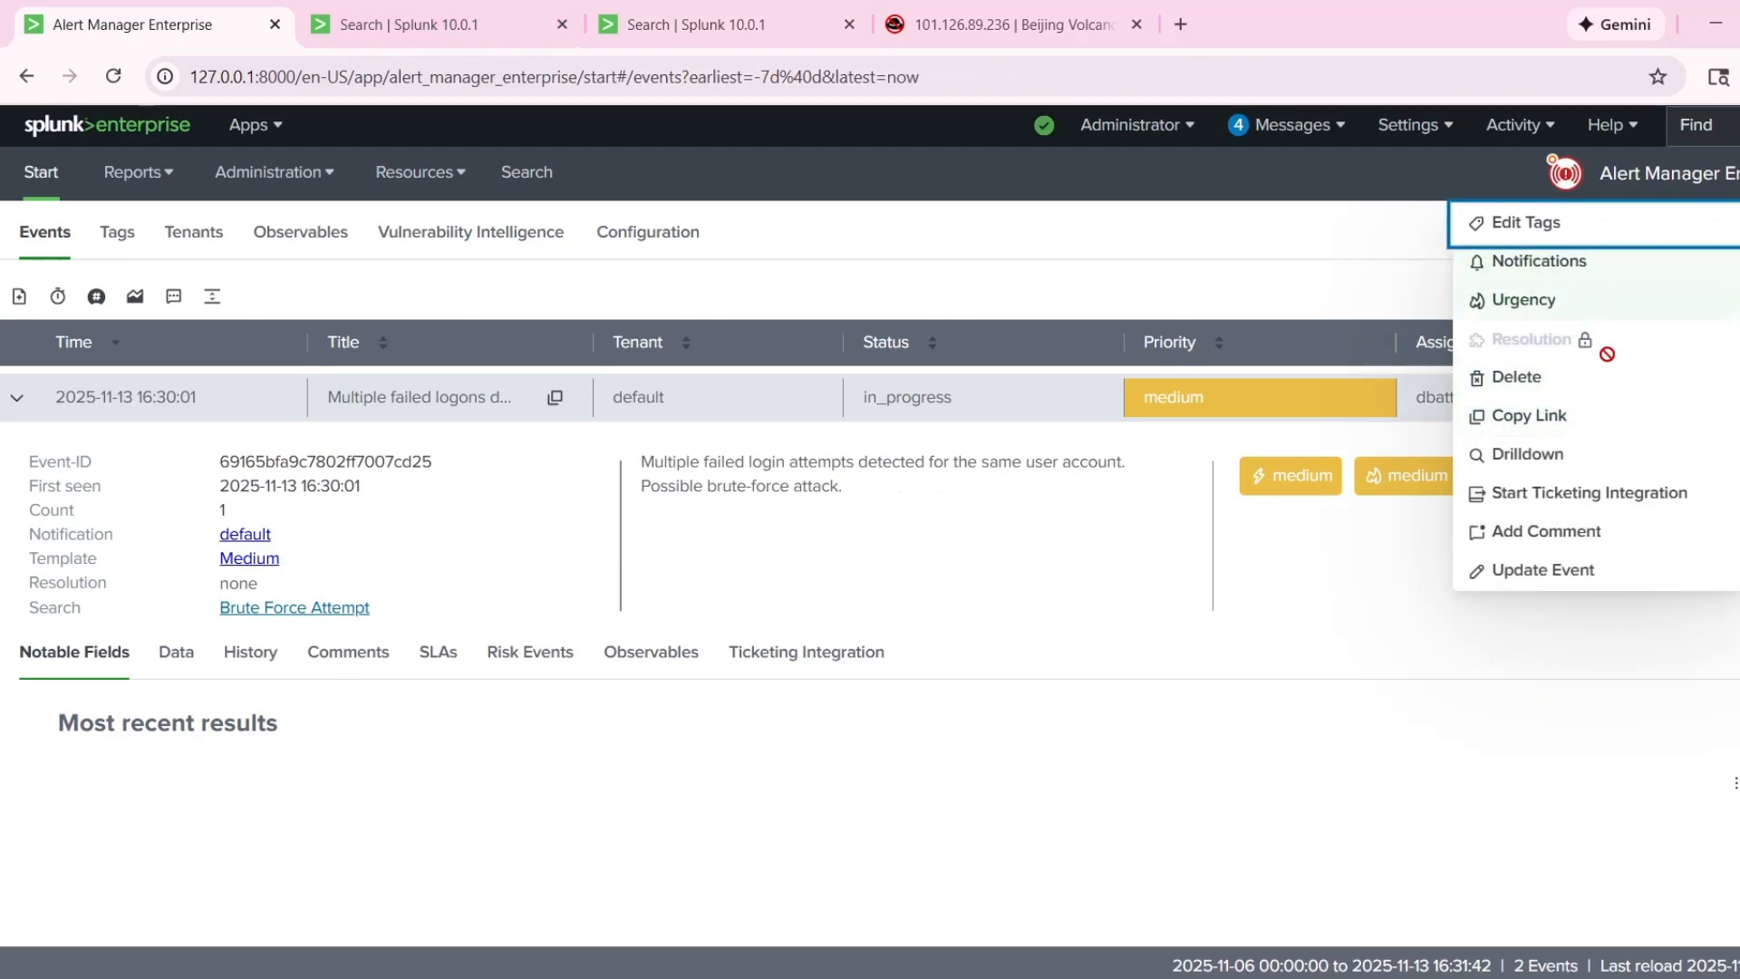
click(1546, 531)
click(790, 419)
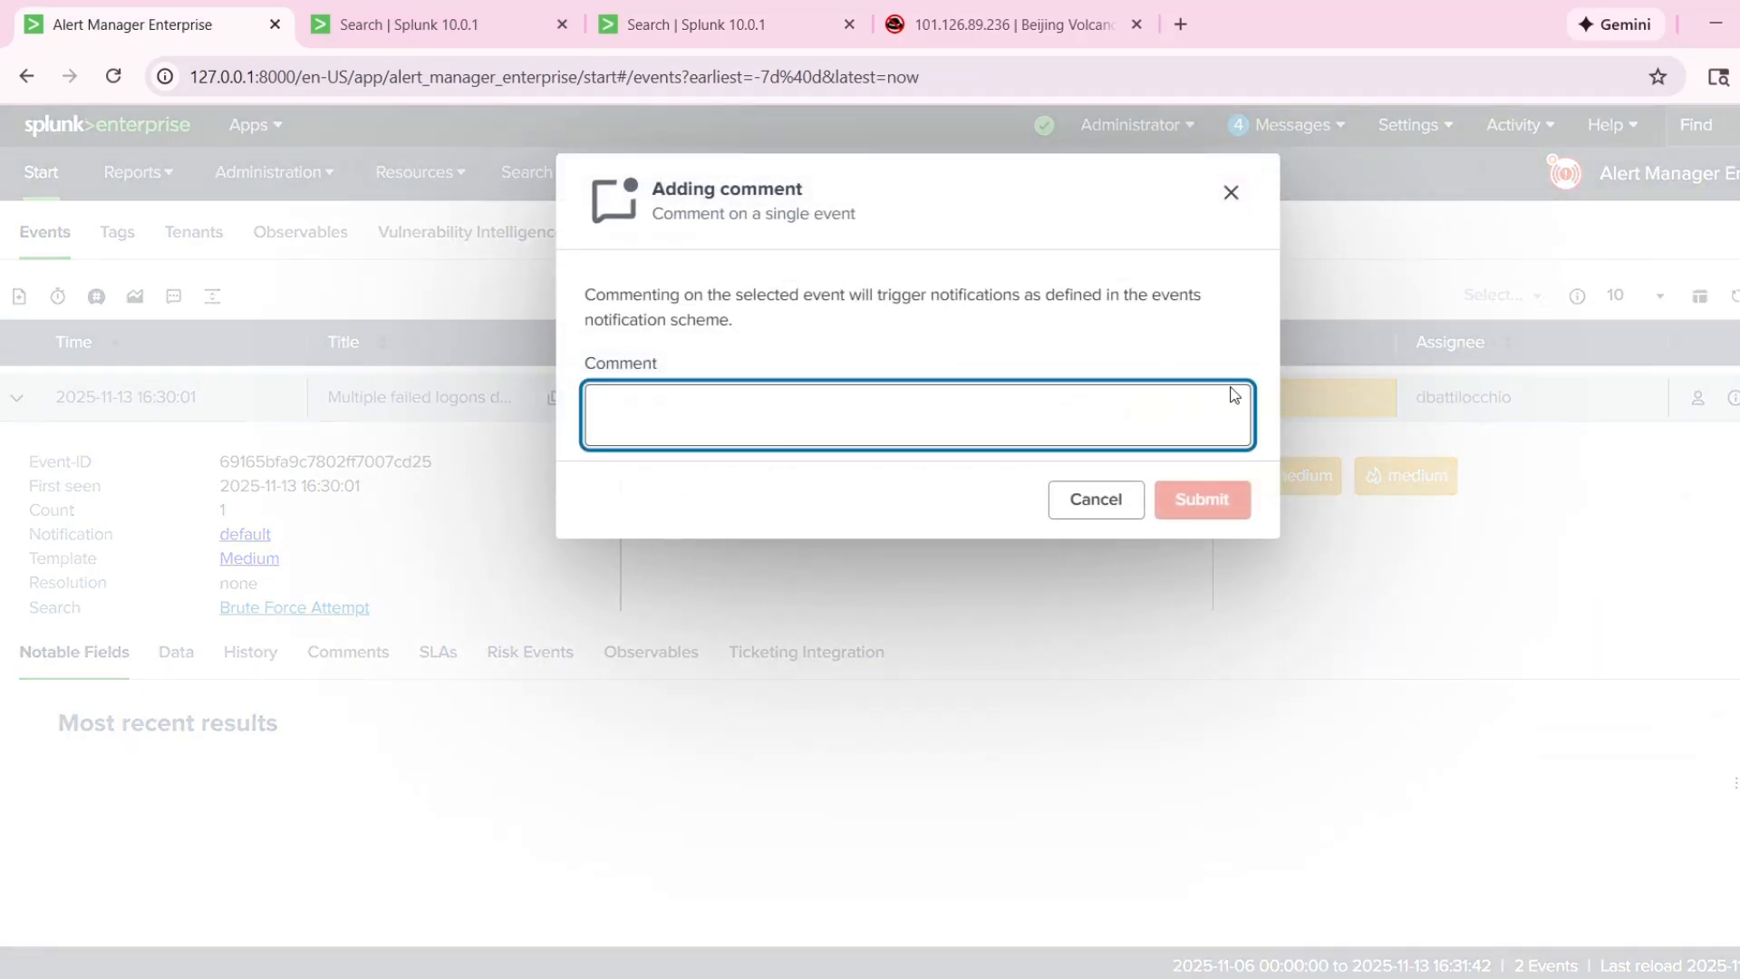
click(655, 397)
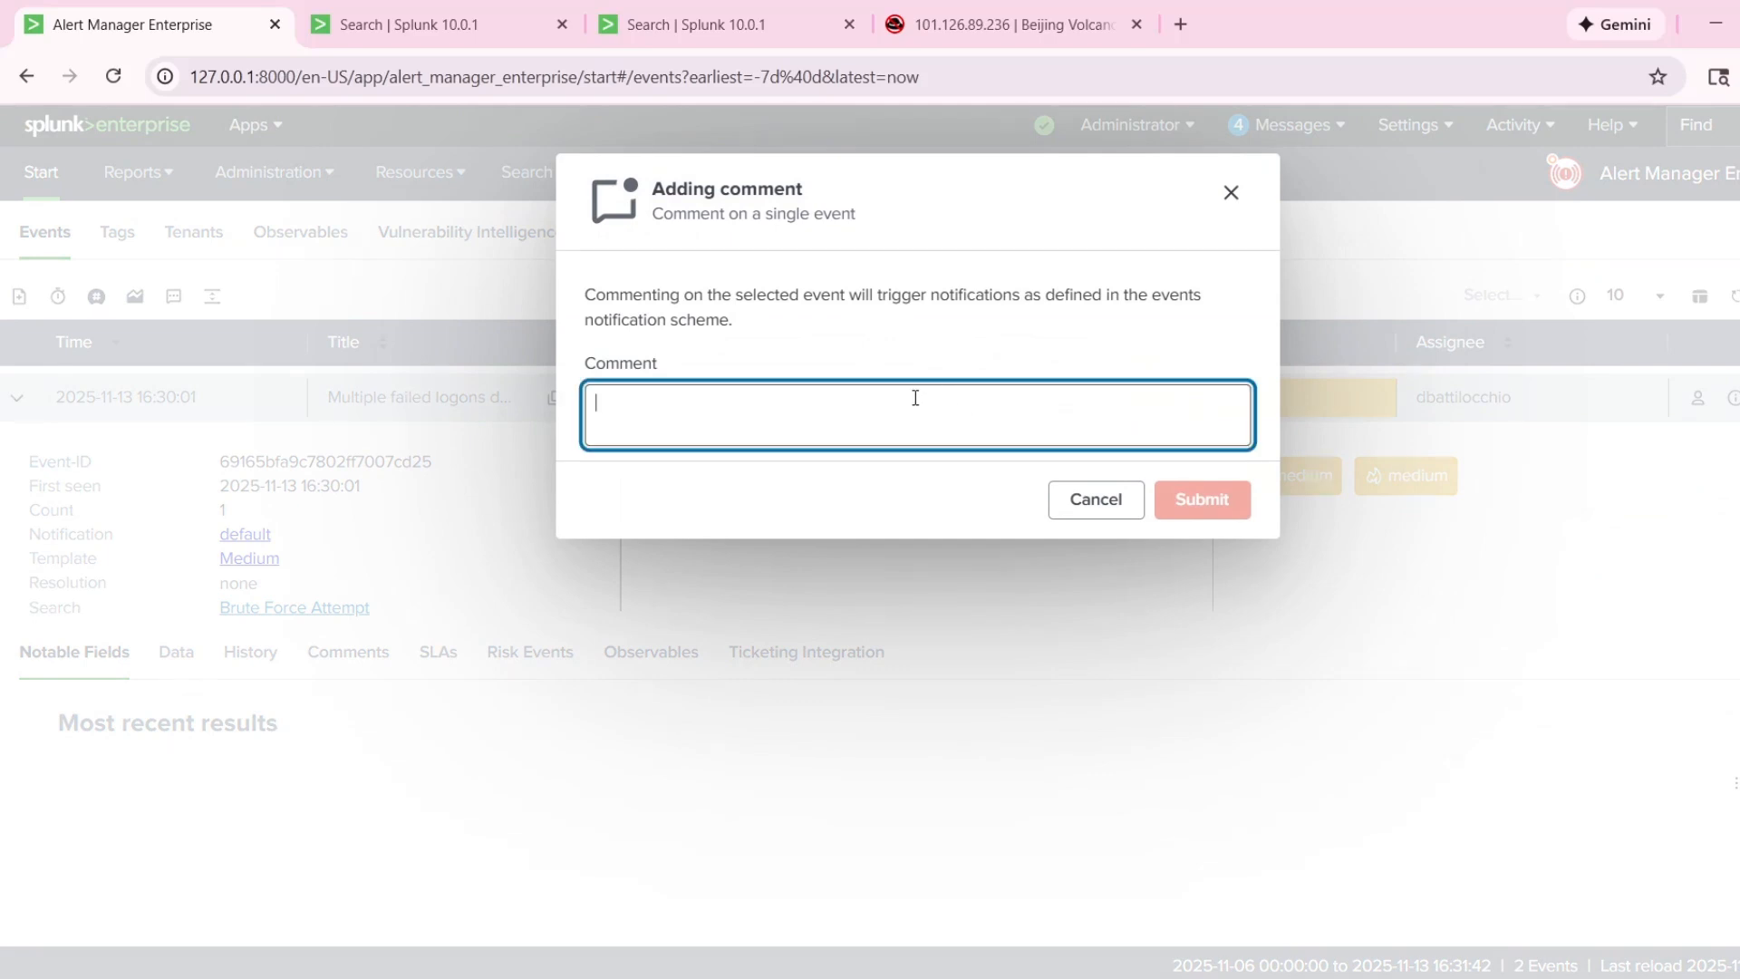
Expand the 8:00:00 AM event in the Splunk drilldown results to review its logon fields, and return to the alert comment.
key(ctrl+Tab)
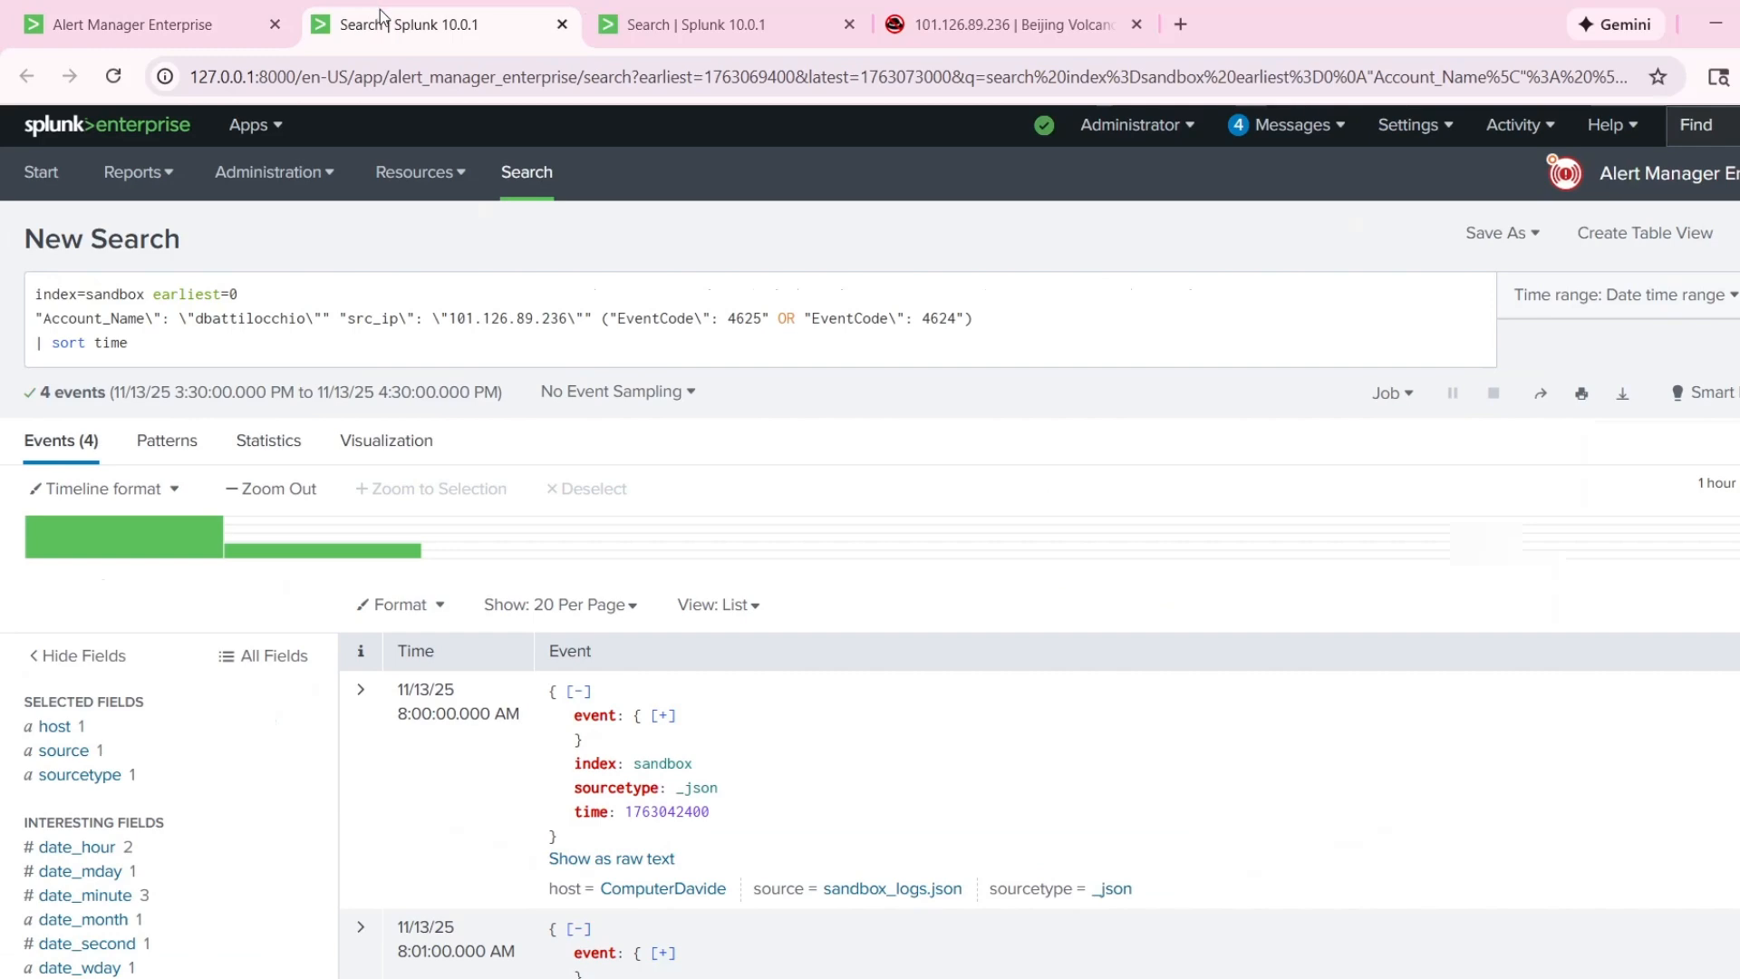
scroll(763, 490, down, 3)
click(361, 327)
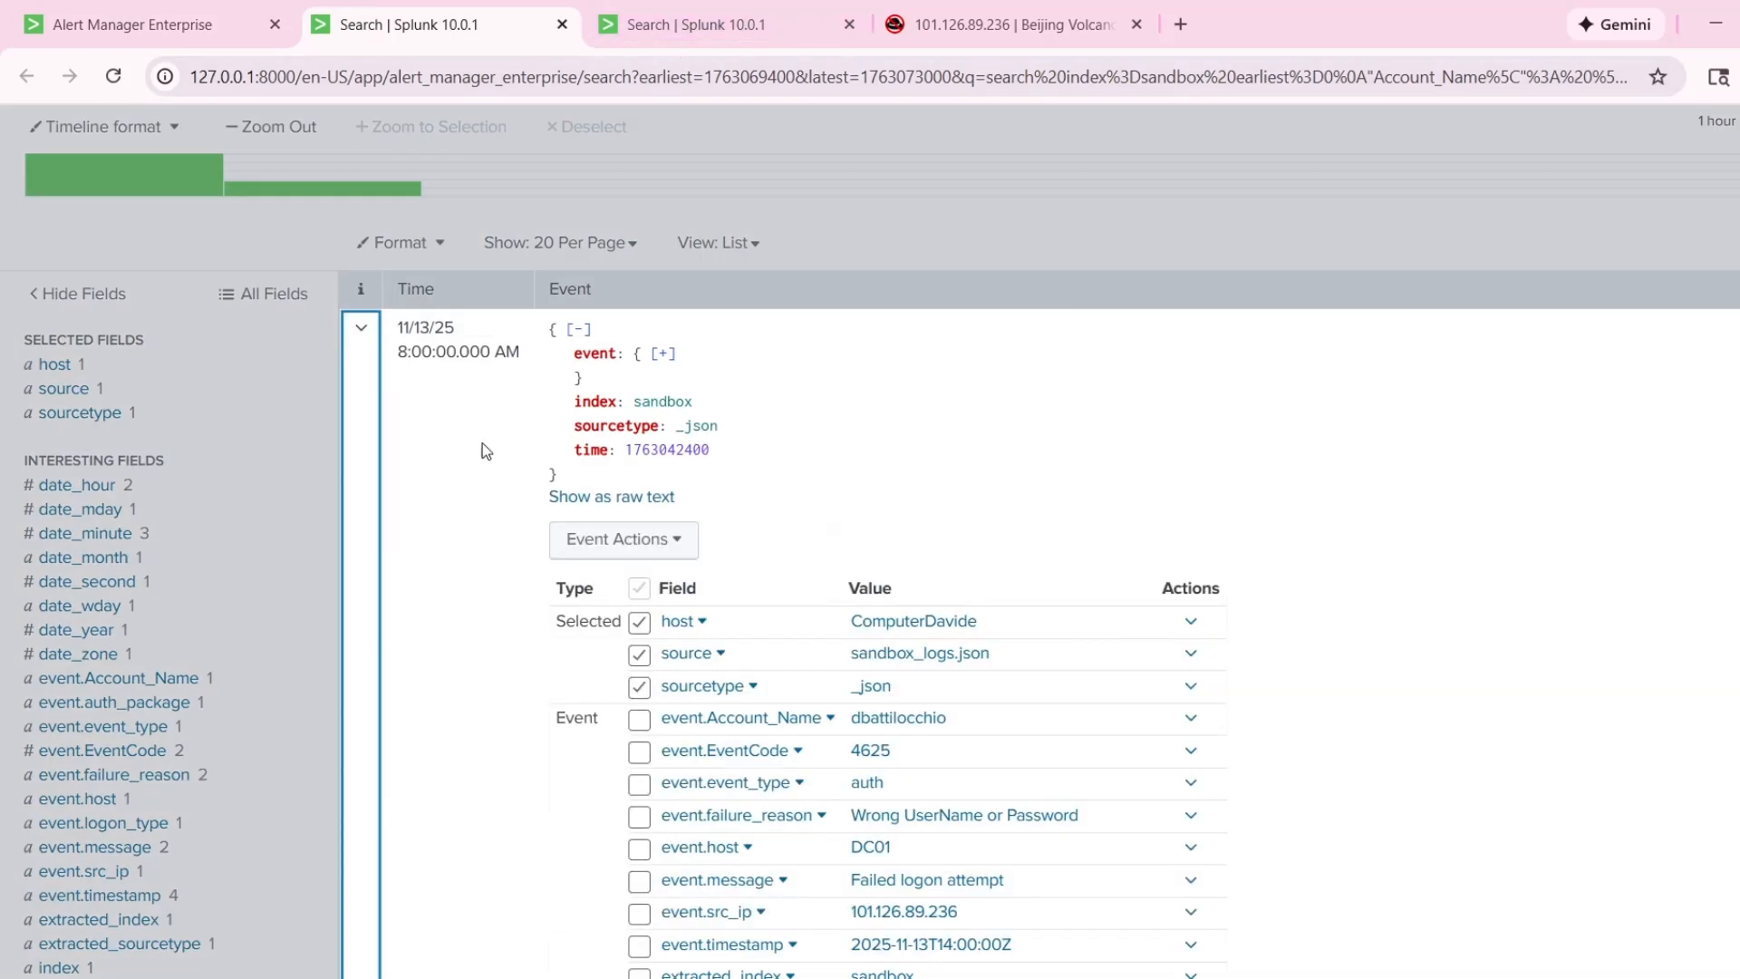
scroll(736, 455, down, 3)
scroll(736, 455, up, 3)
click(162, 25)
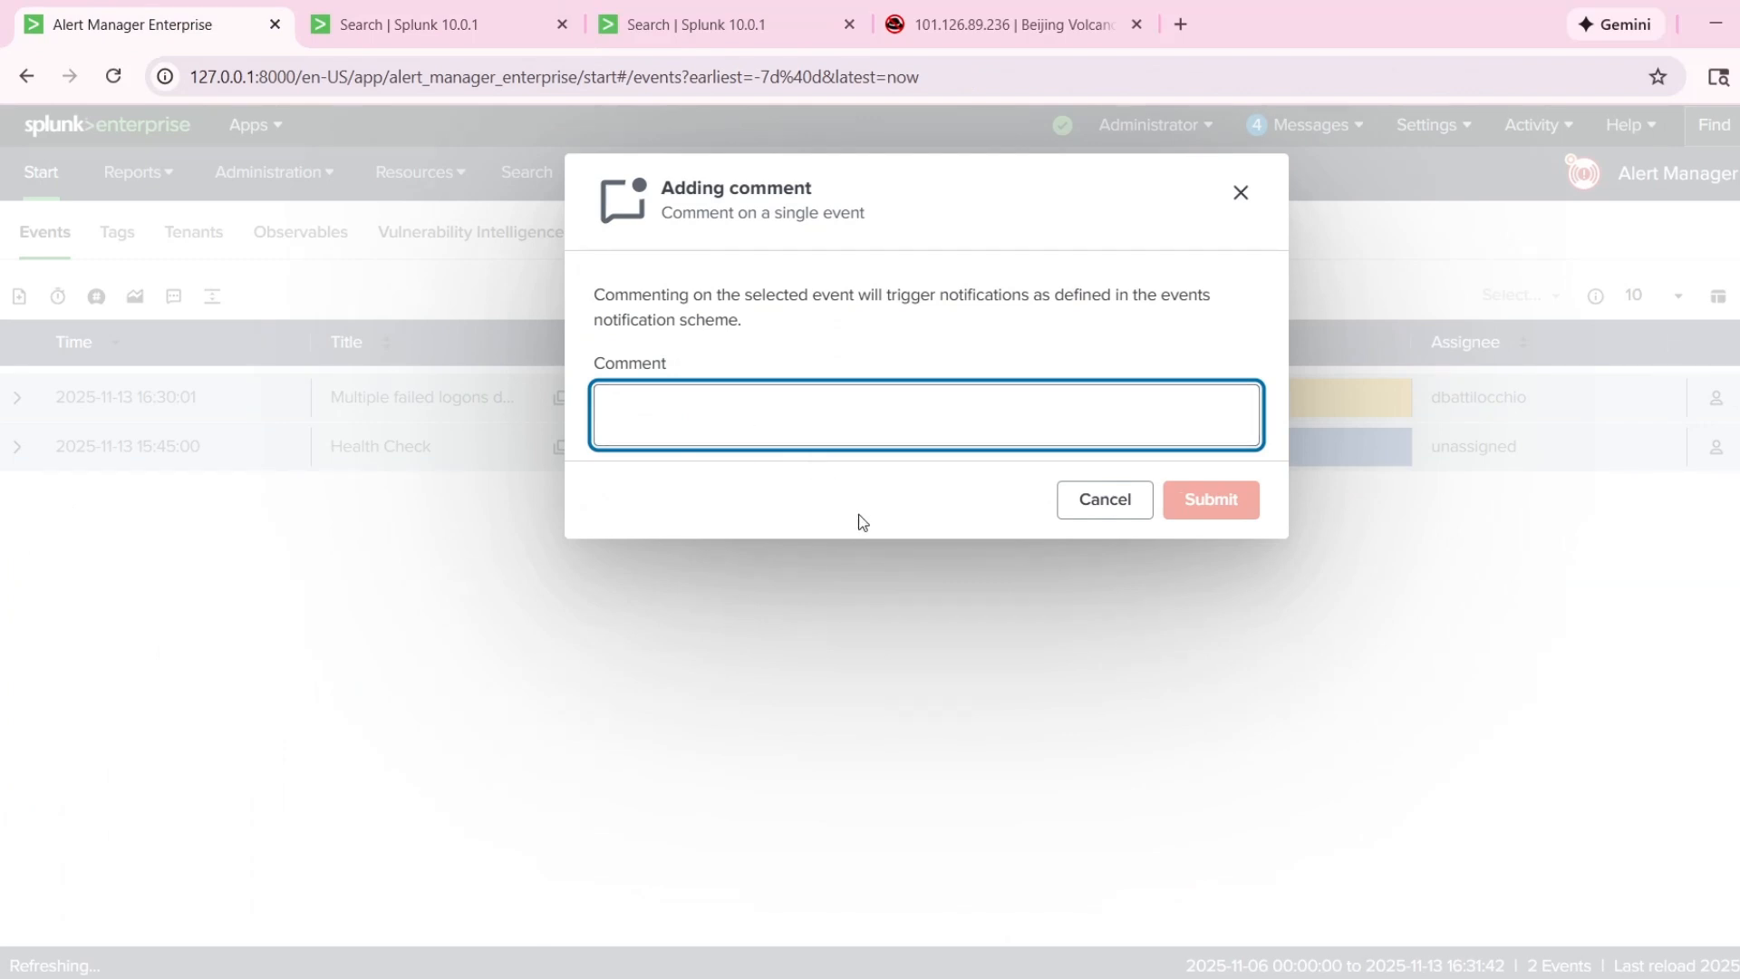
Begin the comment with "The user", the account name copied from the 8:00:00 AM event in single quotes, and "has".
text(The user)
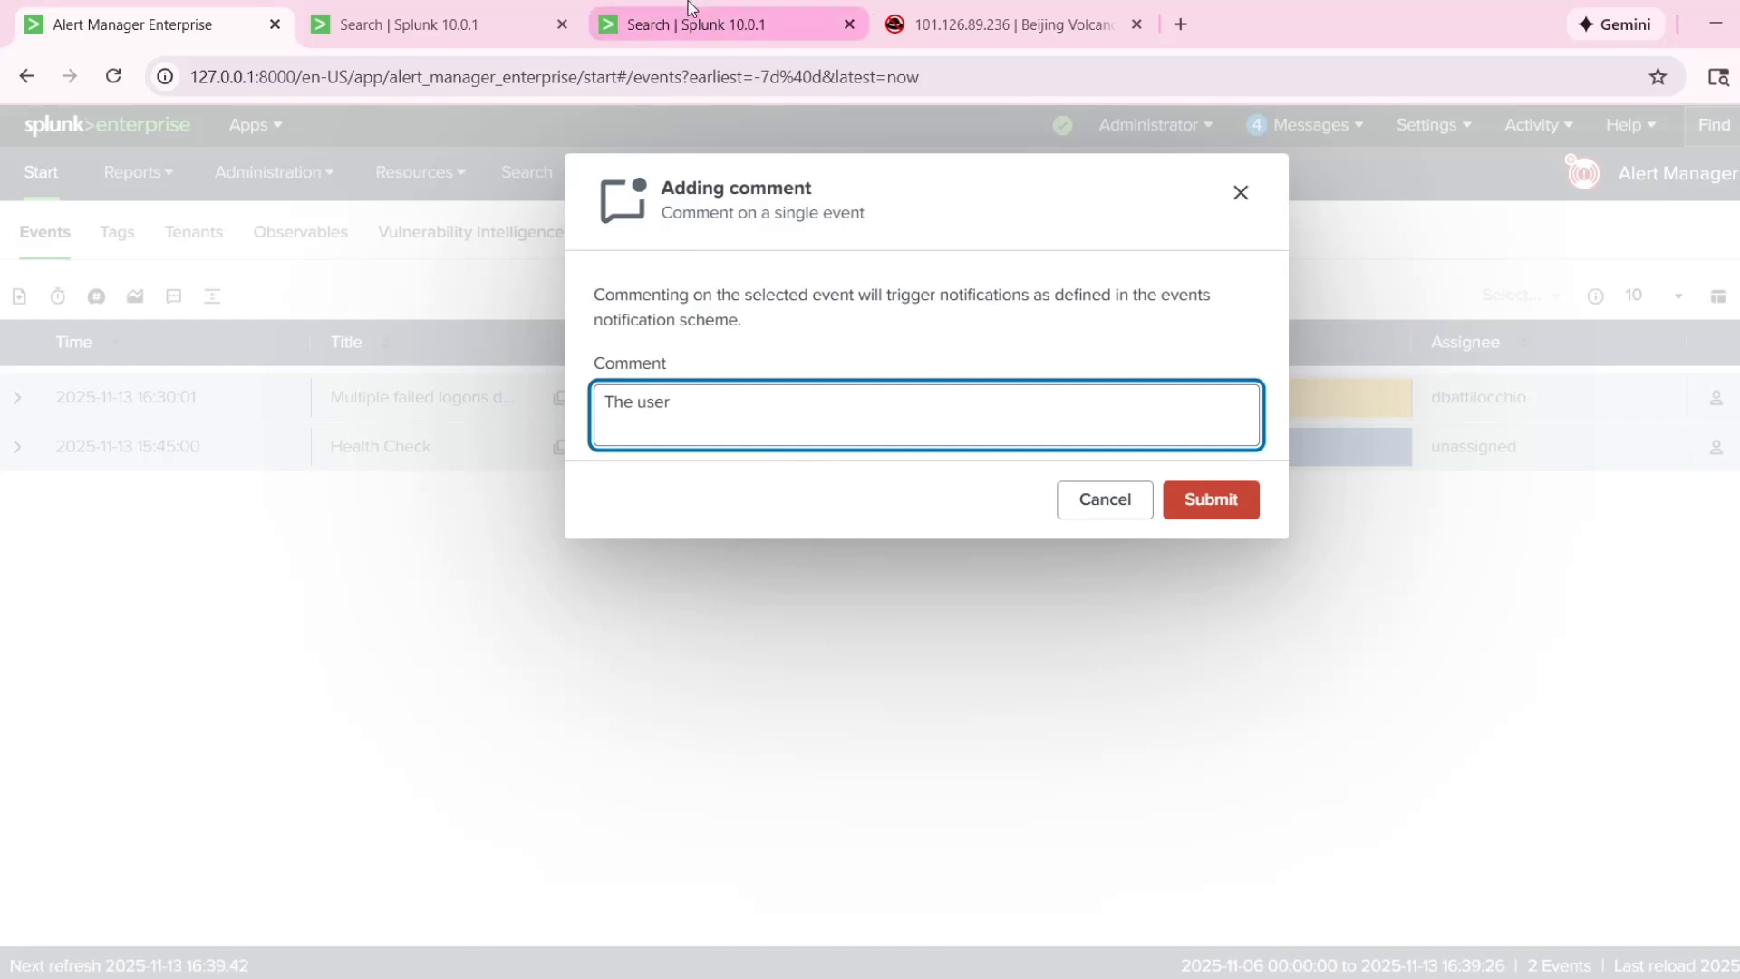
click(435, 25)
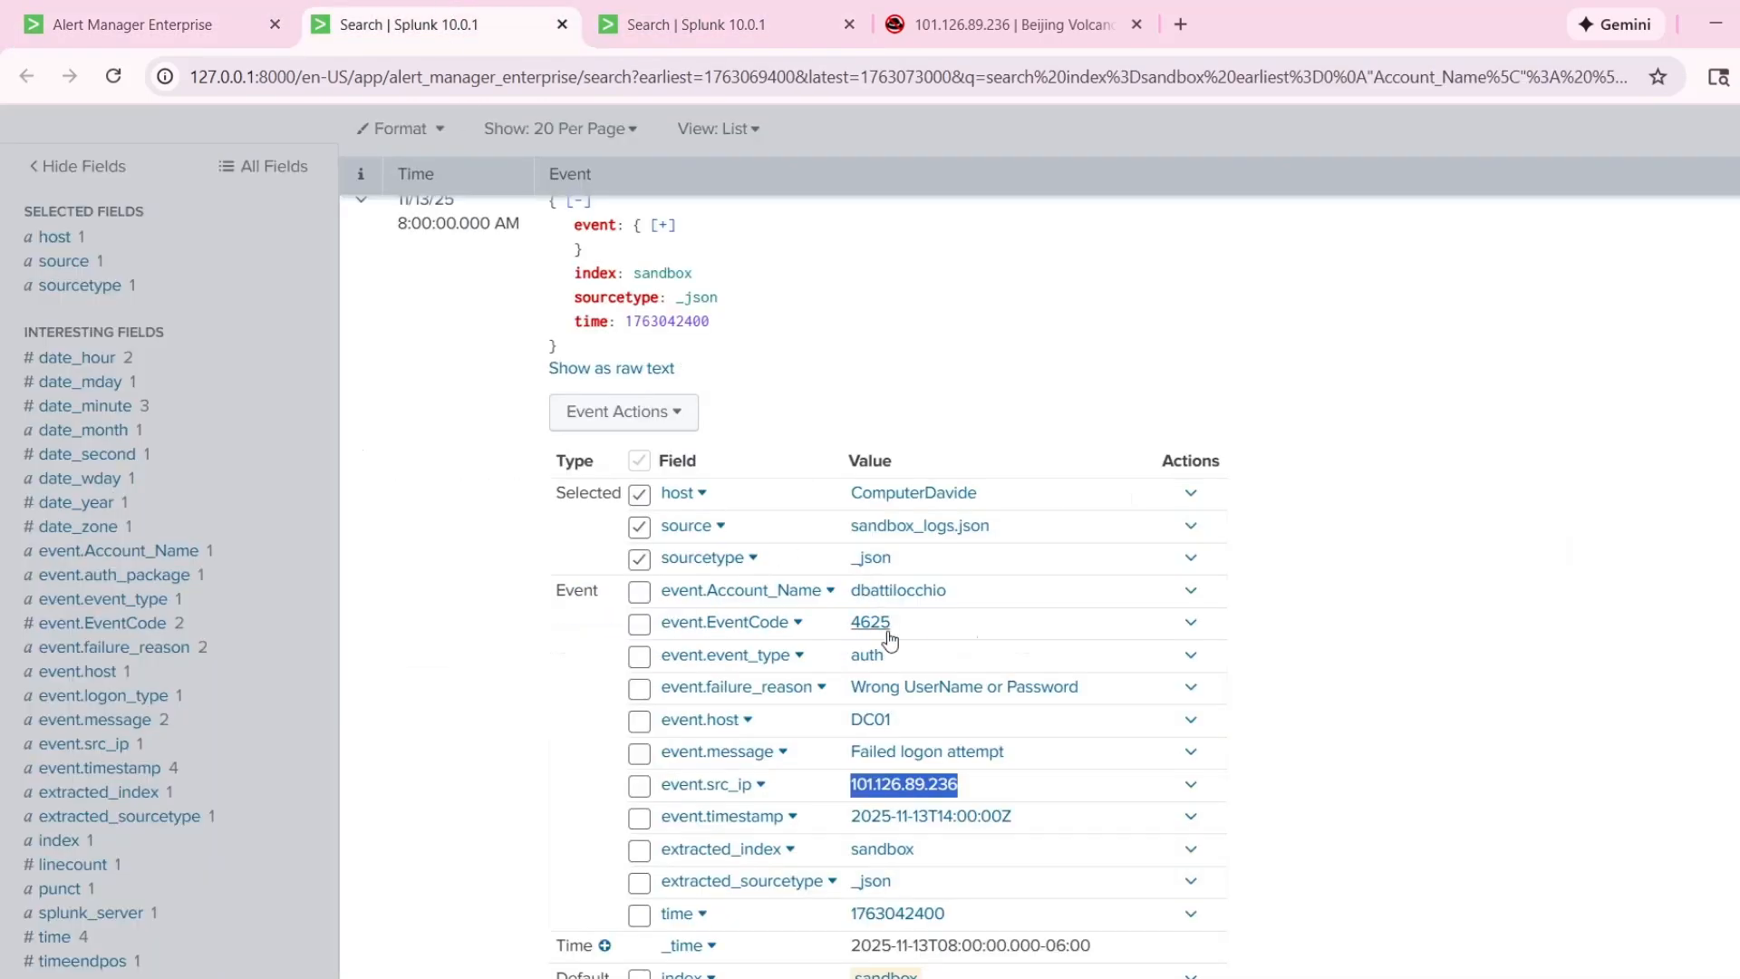
double_click(981, 603)
key(ctrl+c)
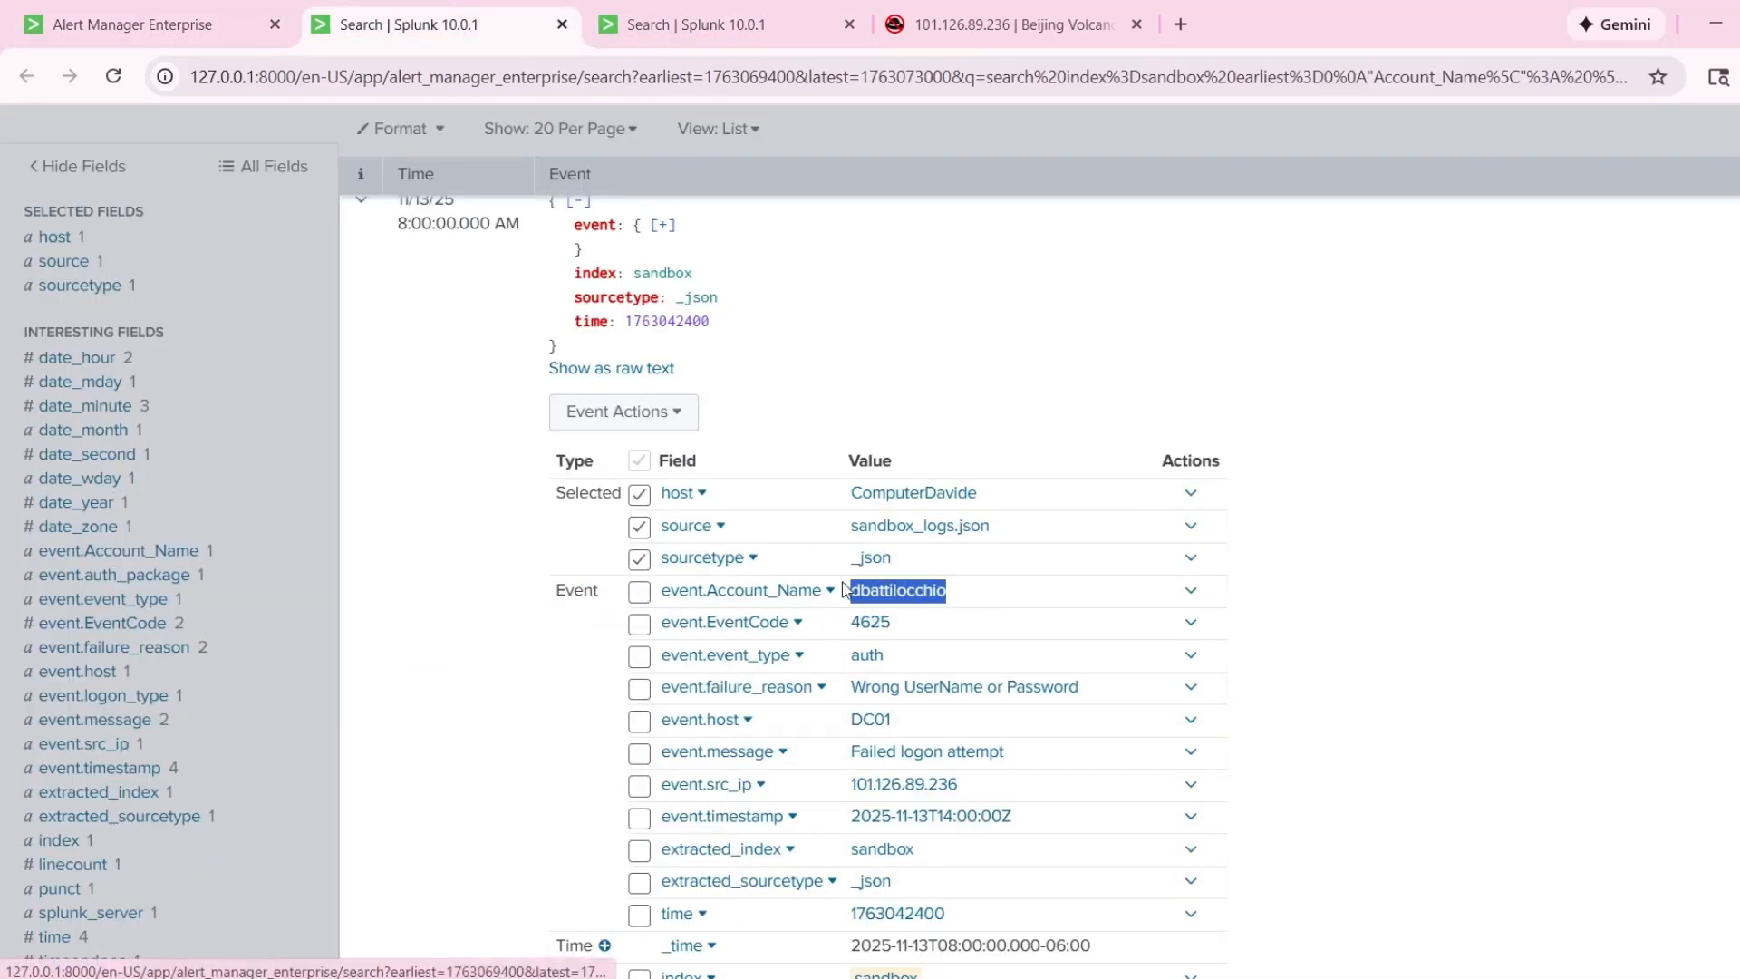
click(136, 25)
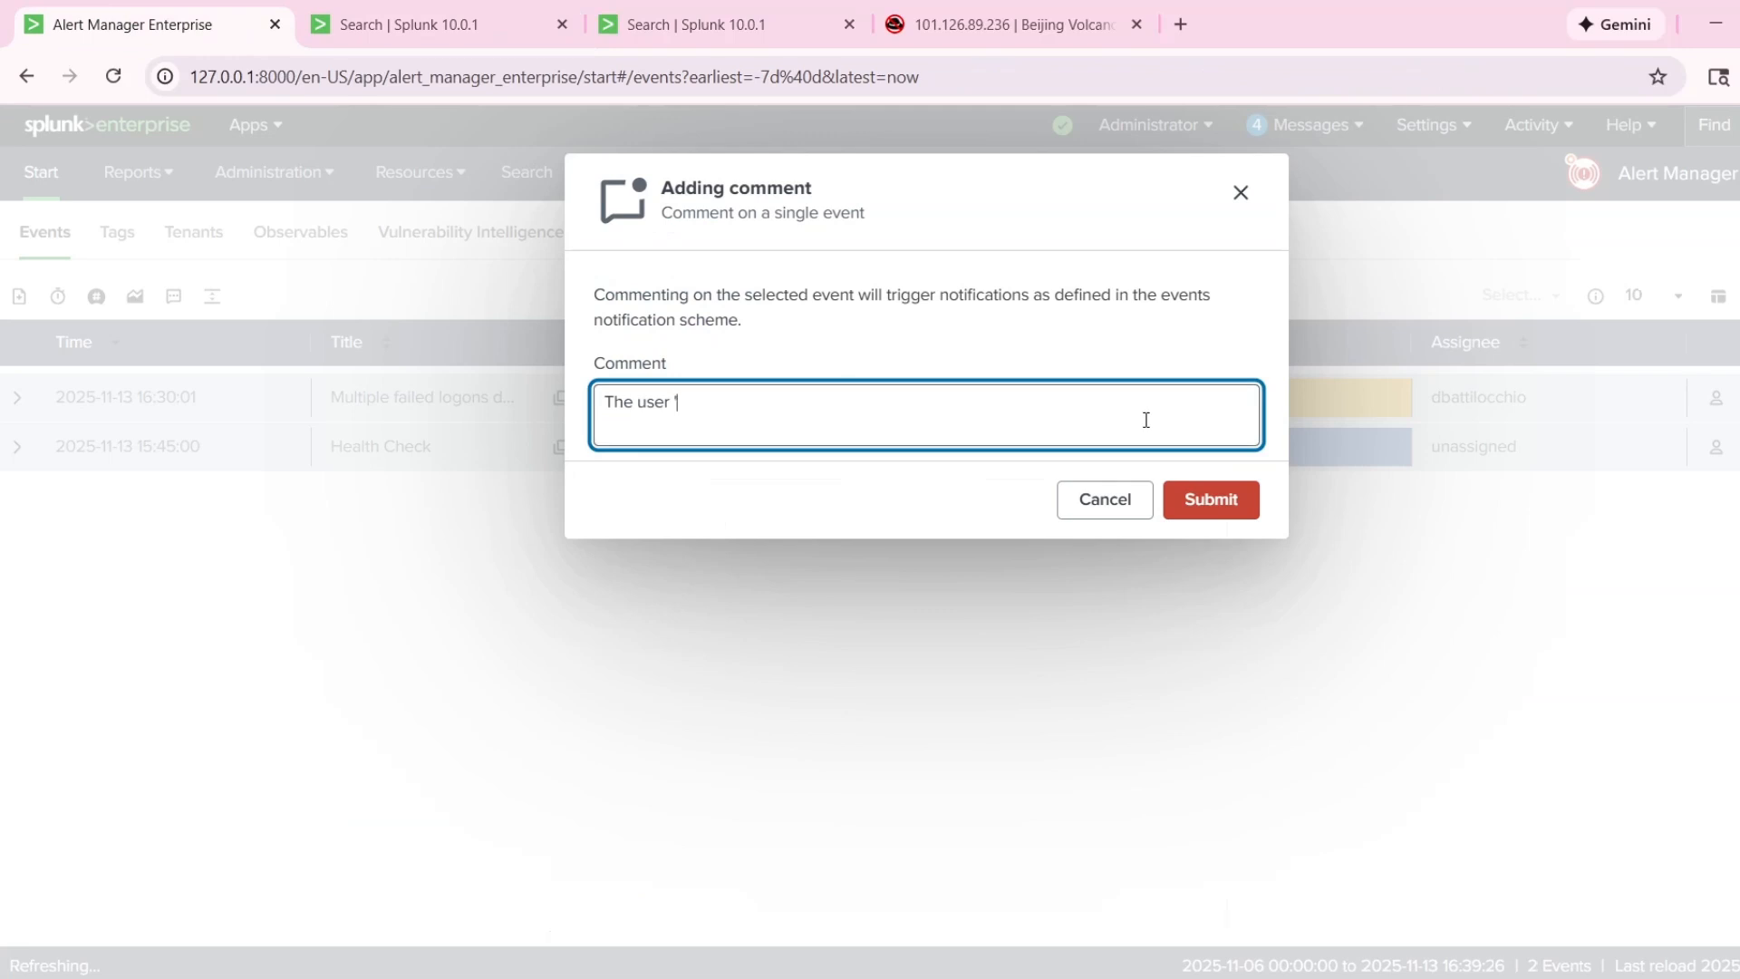
key(ctrl+v)
text(')
key(BackSpace)
click(910, 394)
text(ha)
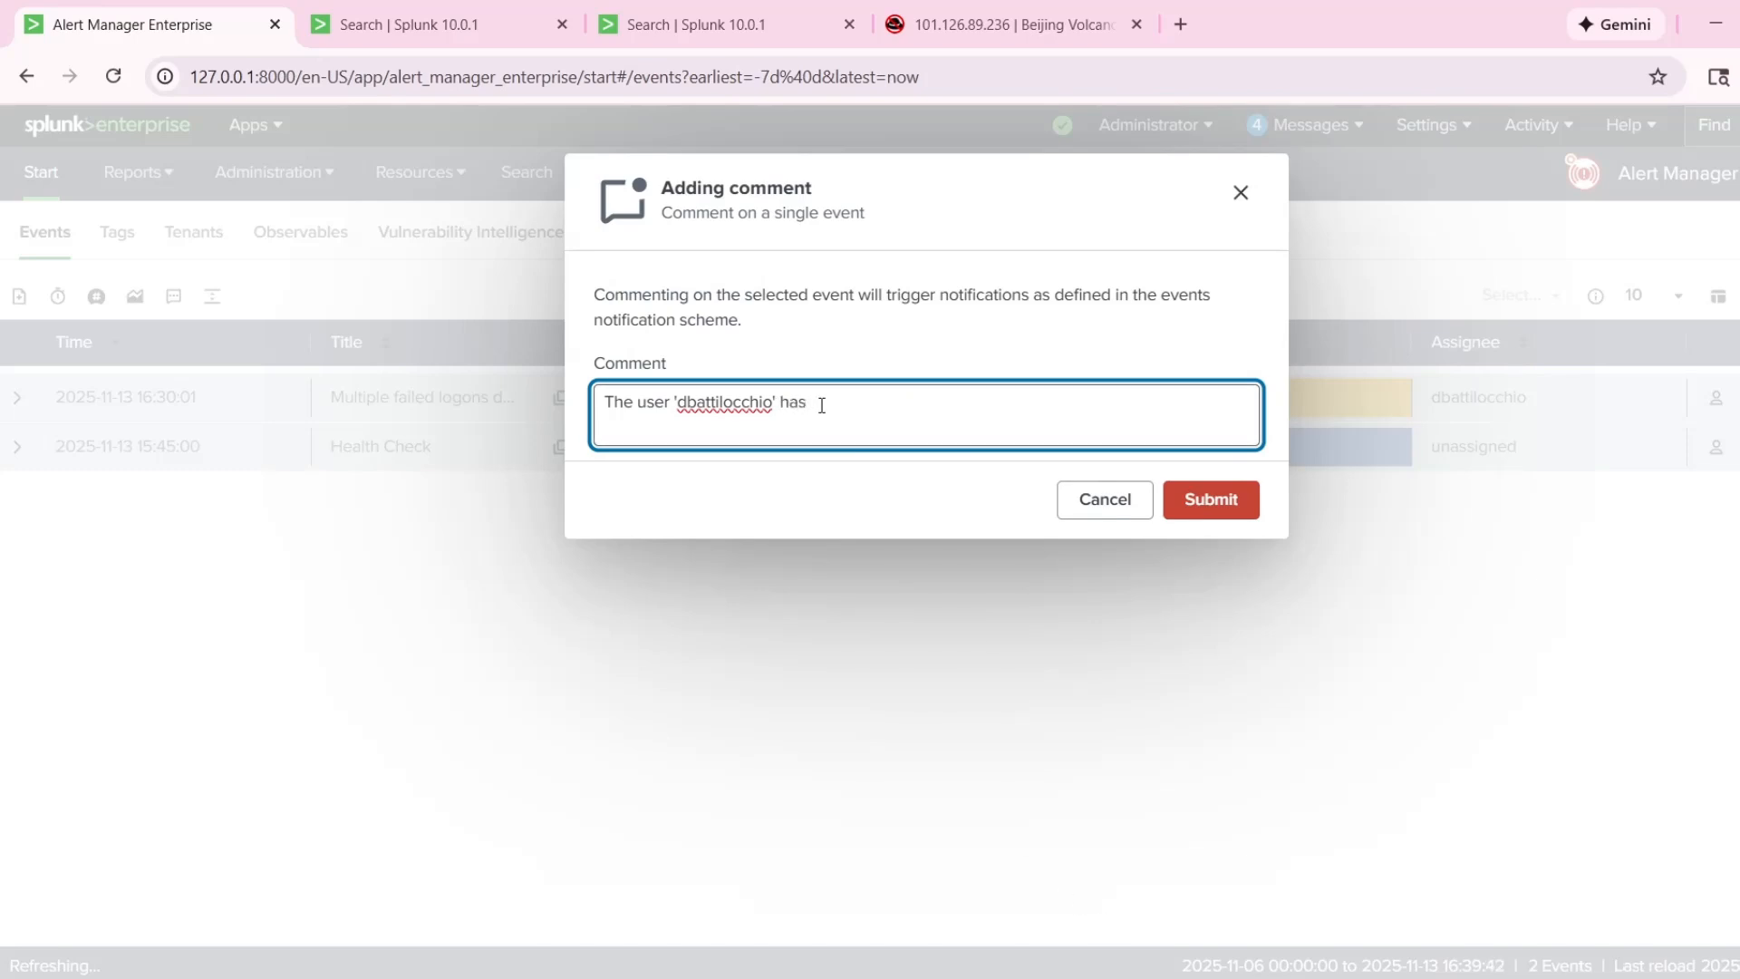
text(s experience three consecur)
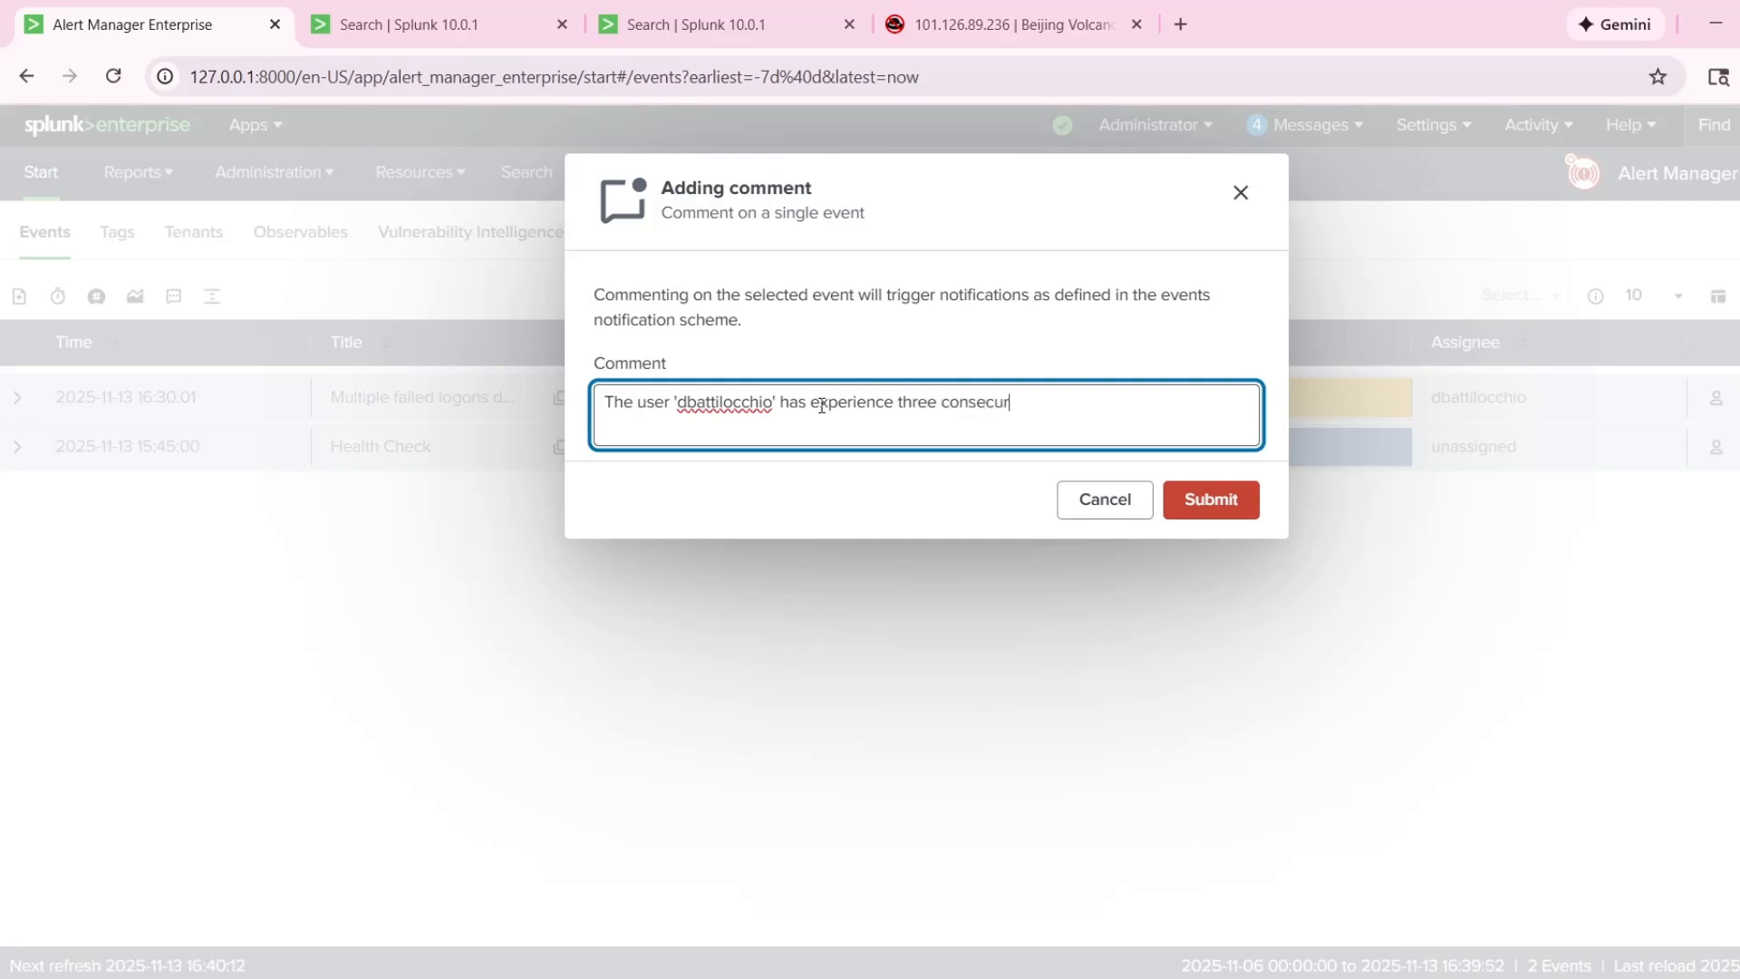
text(itve)
Continue the comment with "experience three consecutive failed login attempts from an external IP address".
key(BackSpace)
key(BackSpace)
key(BackSpace)
text(login attem)
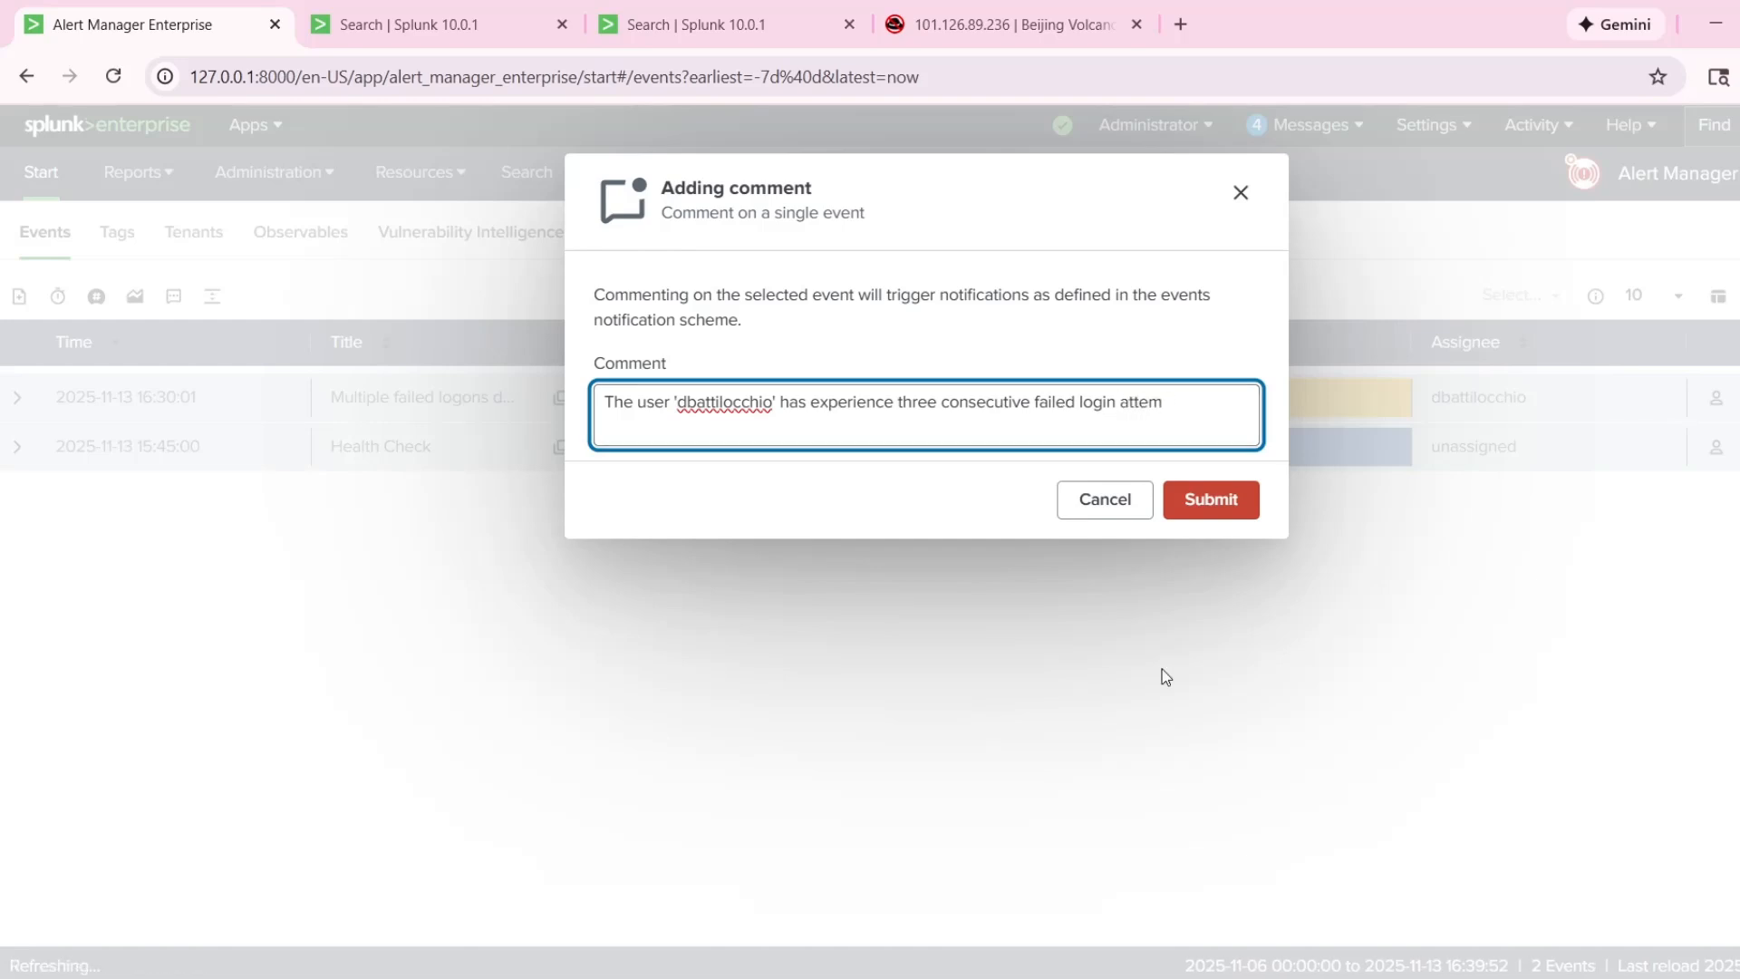
text(pts from an external IP address)
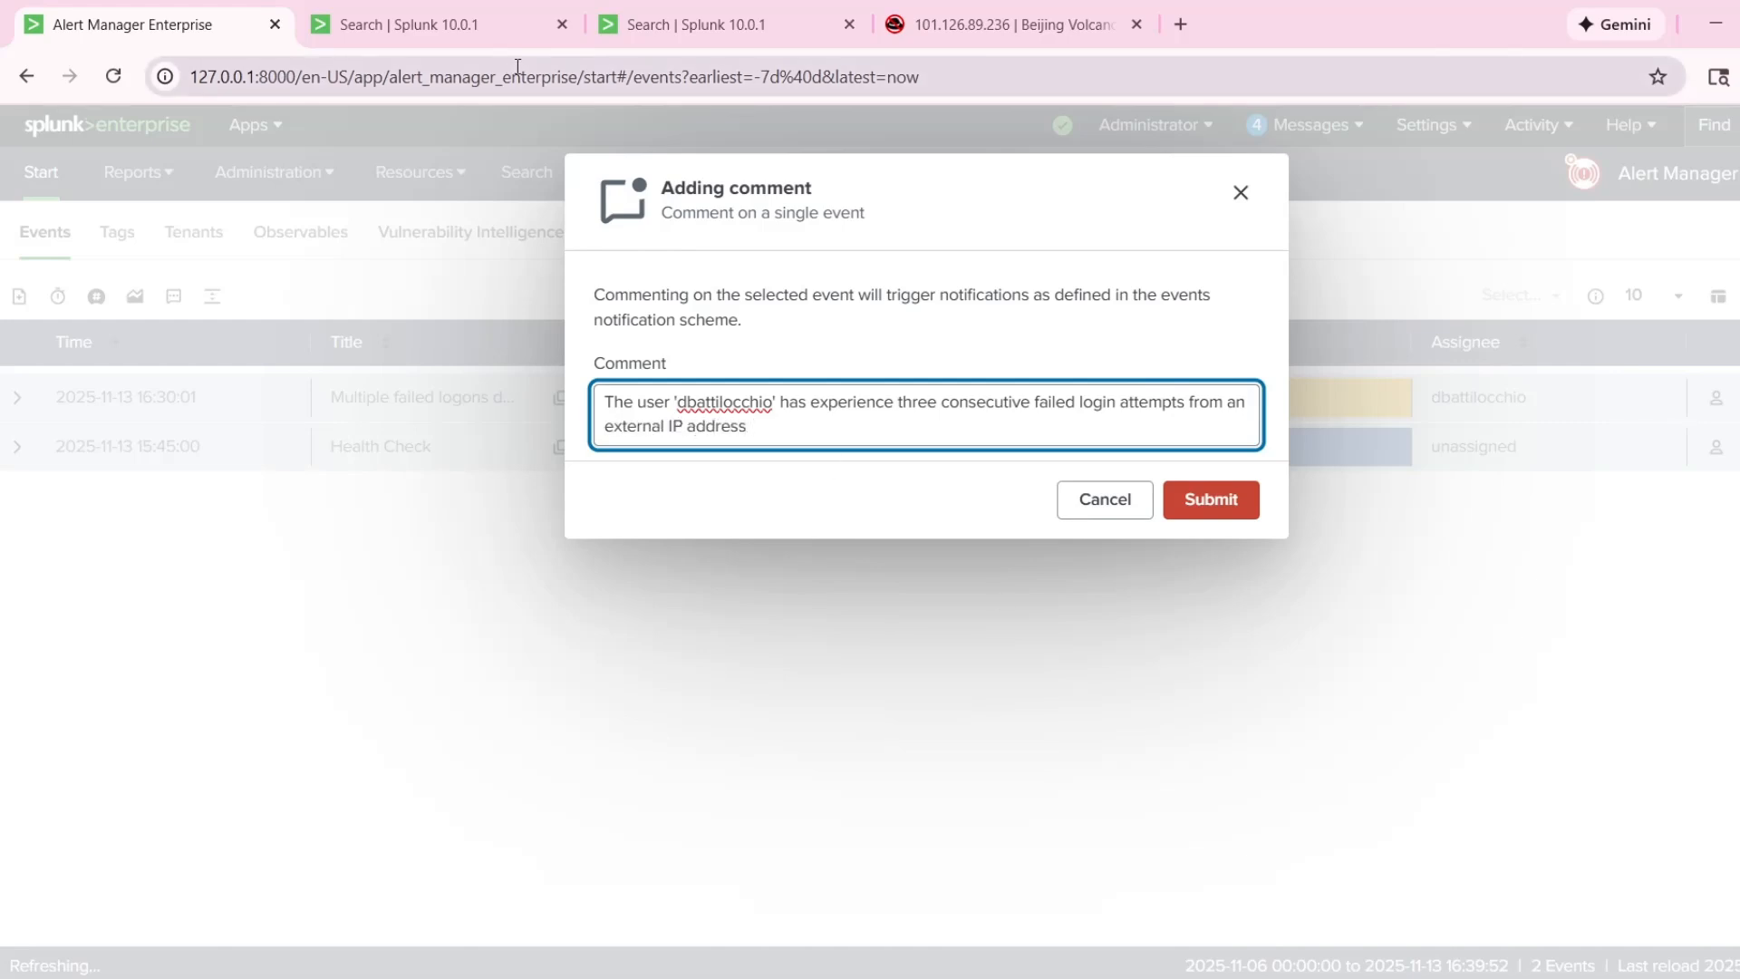
Copy the source IP 101.126.89.236 from the Splunk event into the comment, enclosed in single quotes without extra spaces.
click(408, 25)
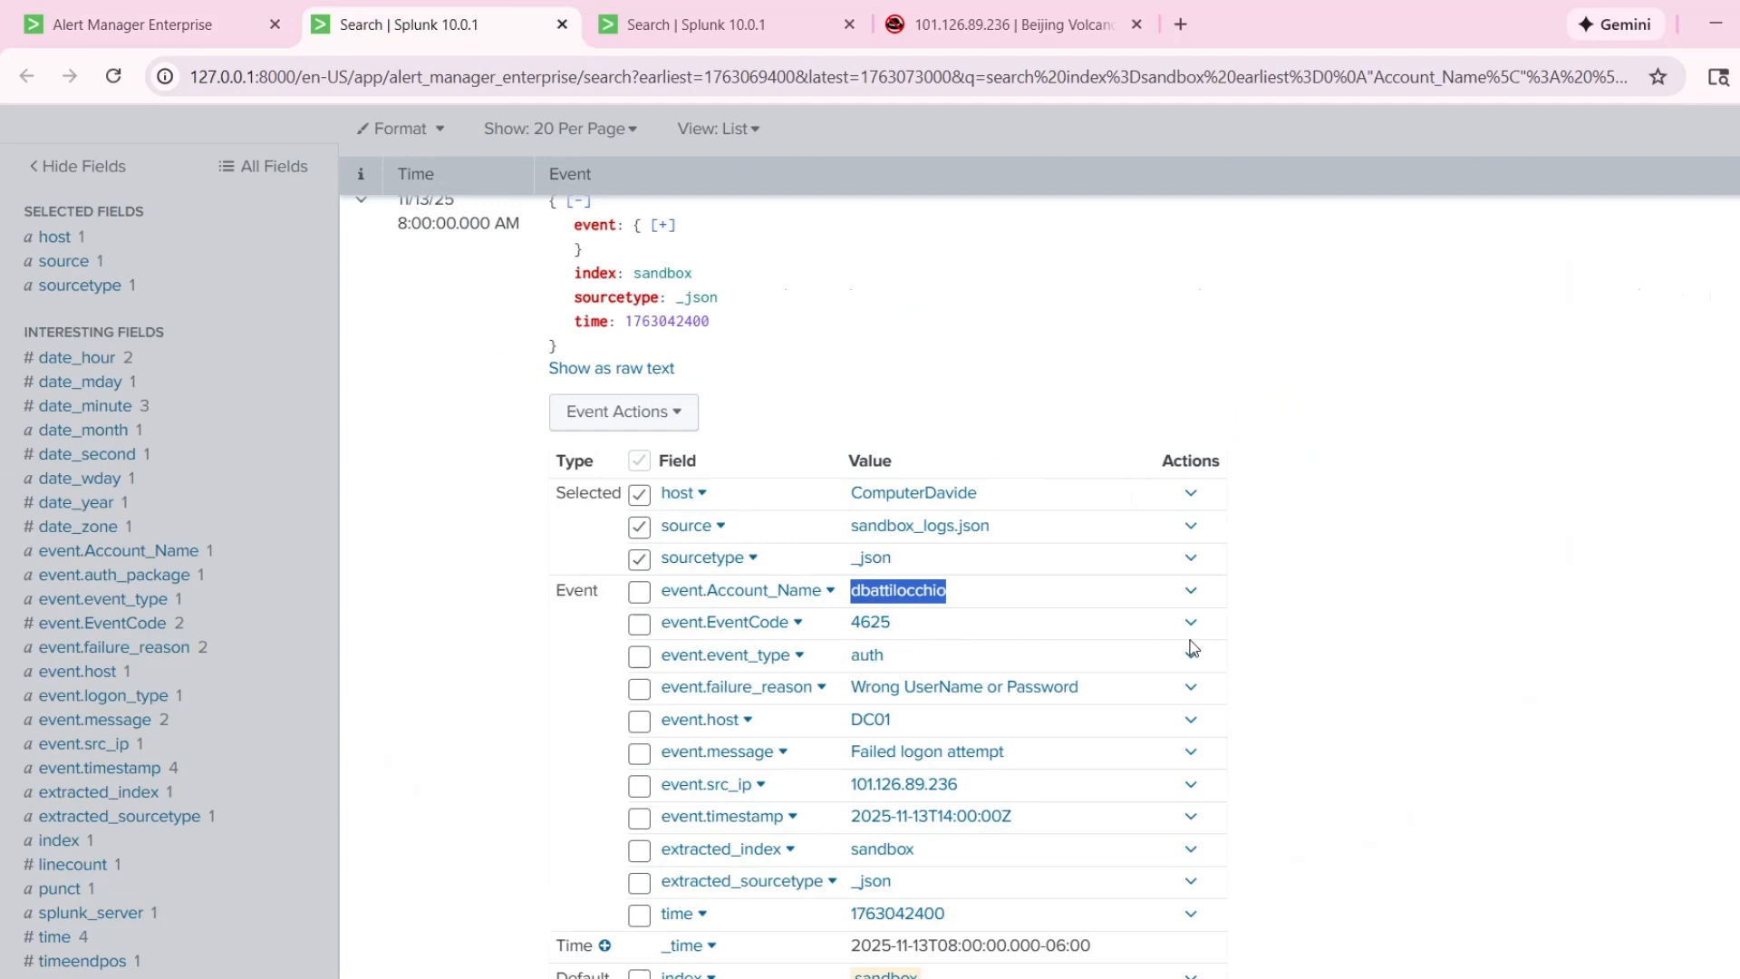
double_click(1005, 791)
key(ctrl+c)
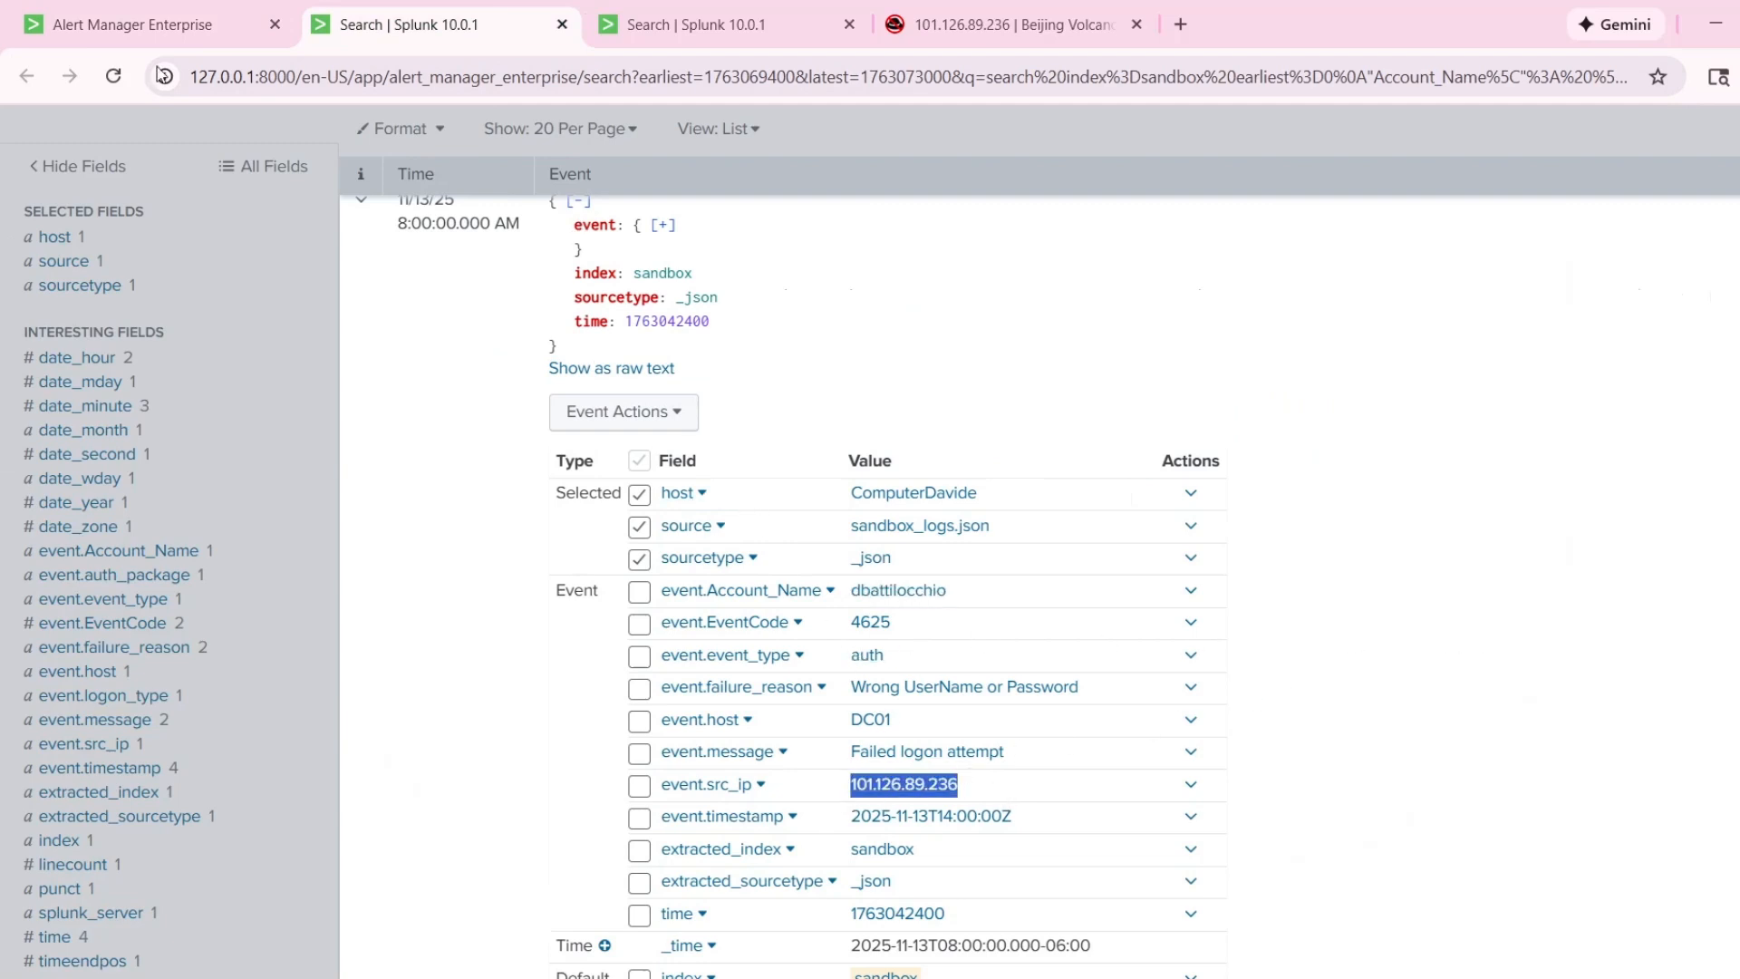
click(136, 24)
text(')
key(ctrl+v)
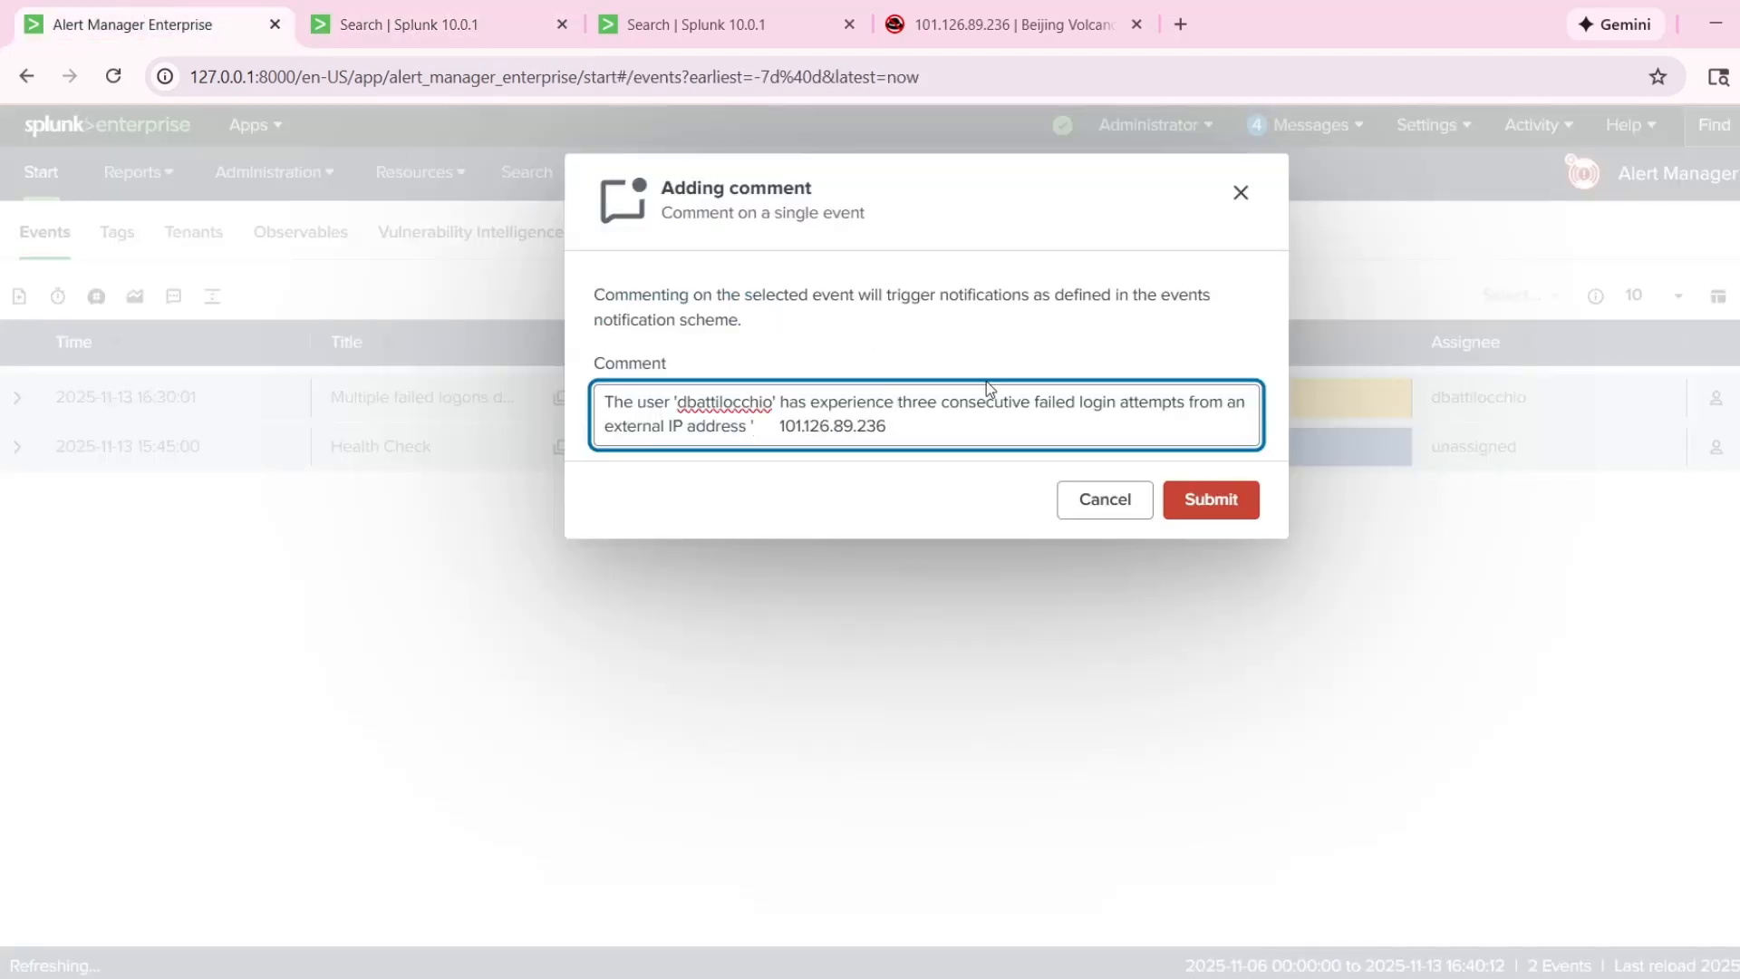
text(p)
key(BackSpace)
text(')
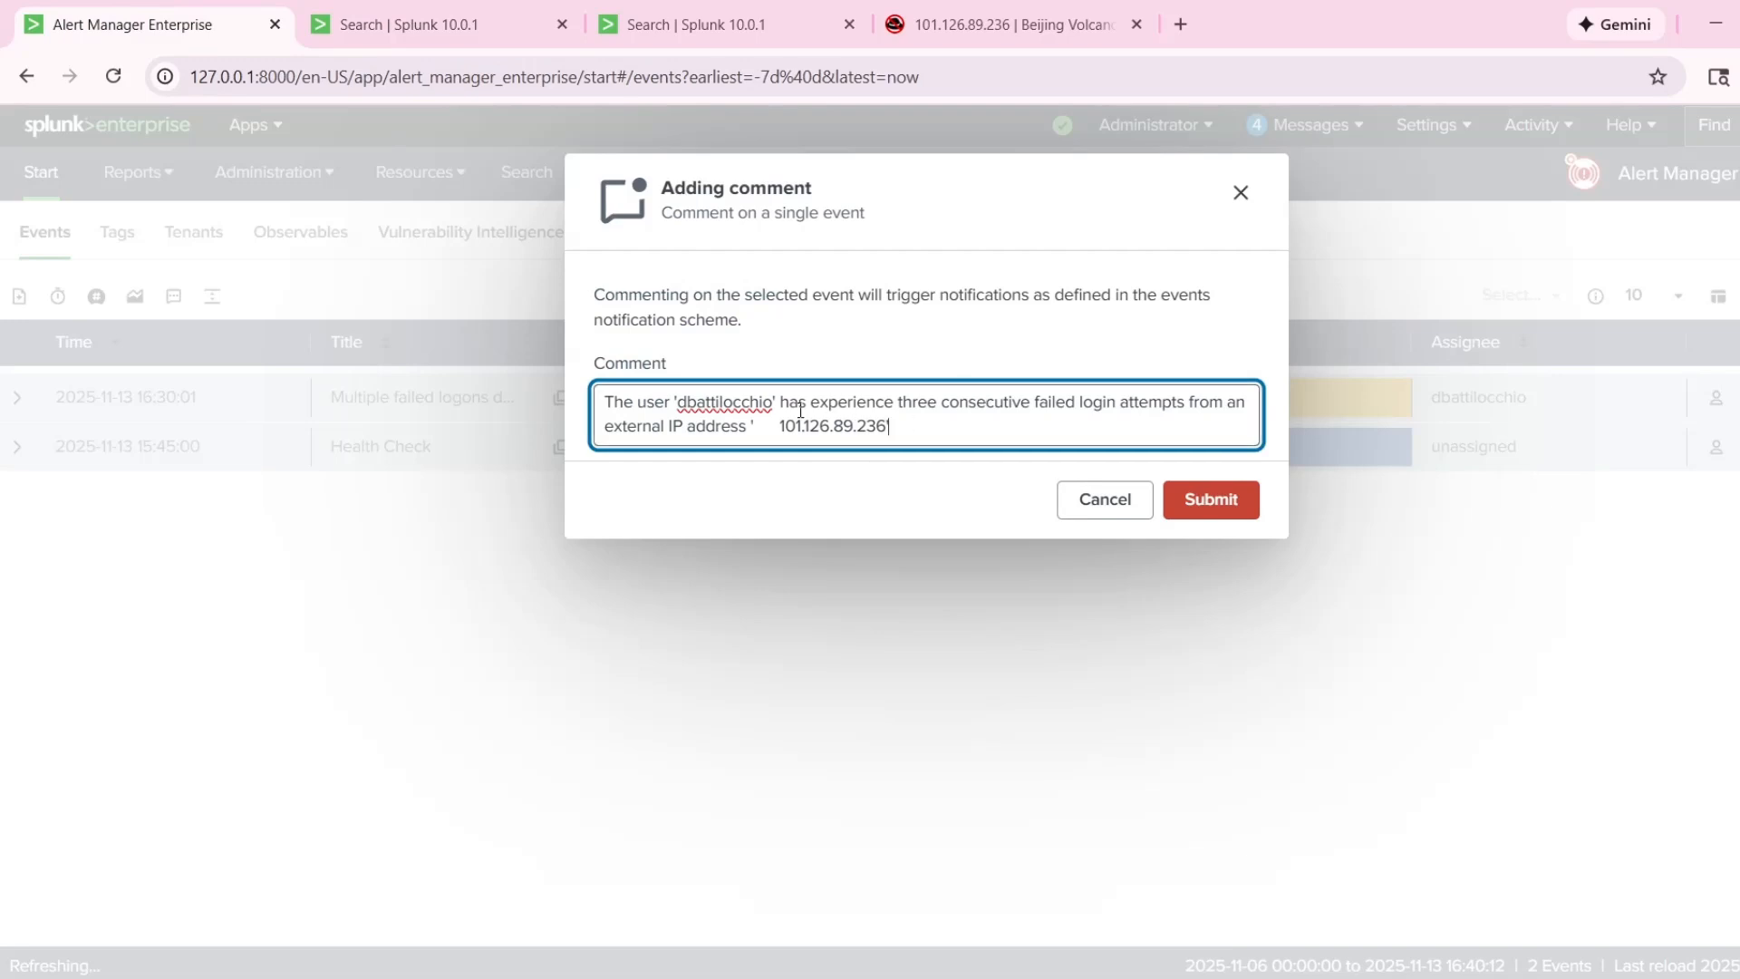
click(783, 426)
key(BackSpace)
click(926, 424)
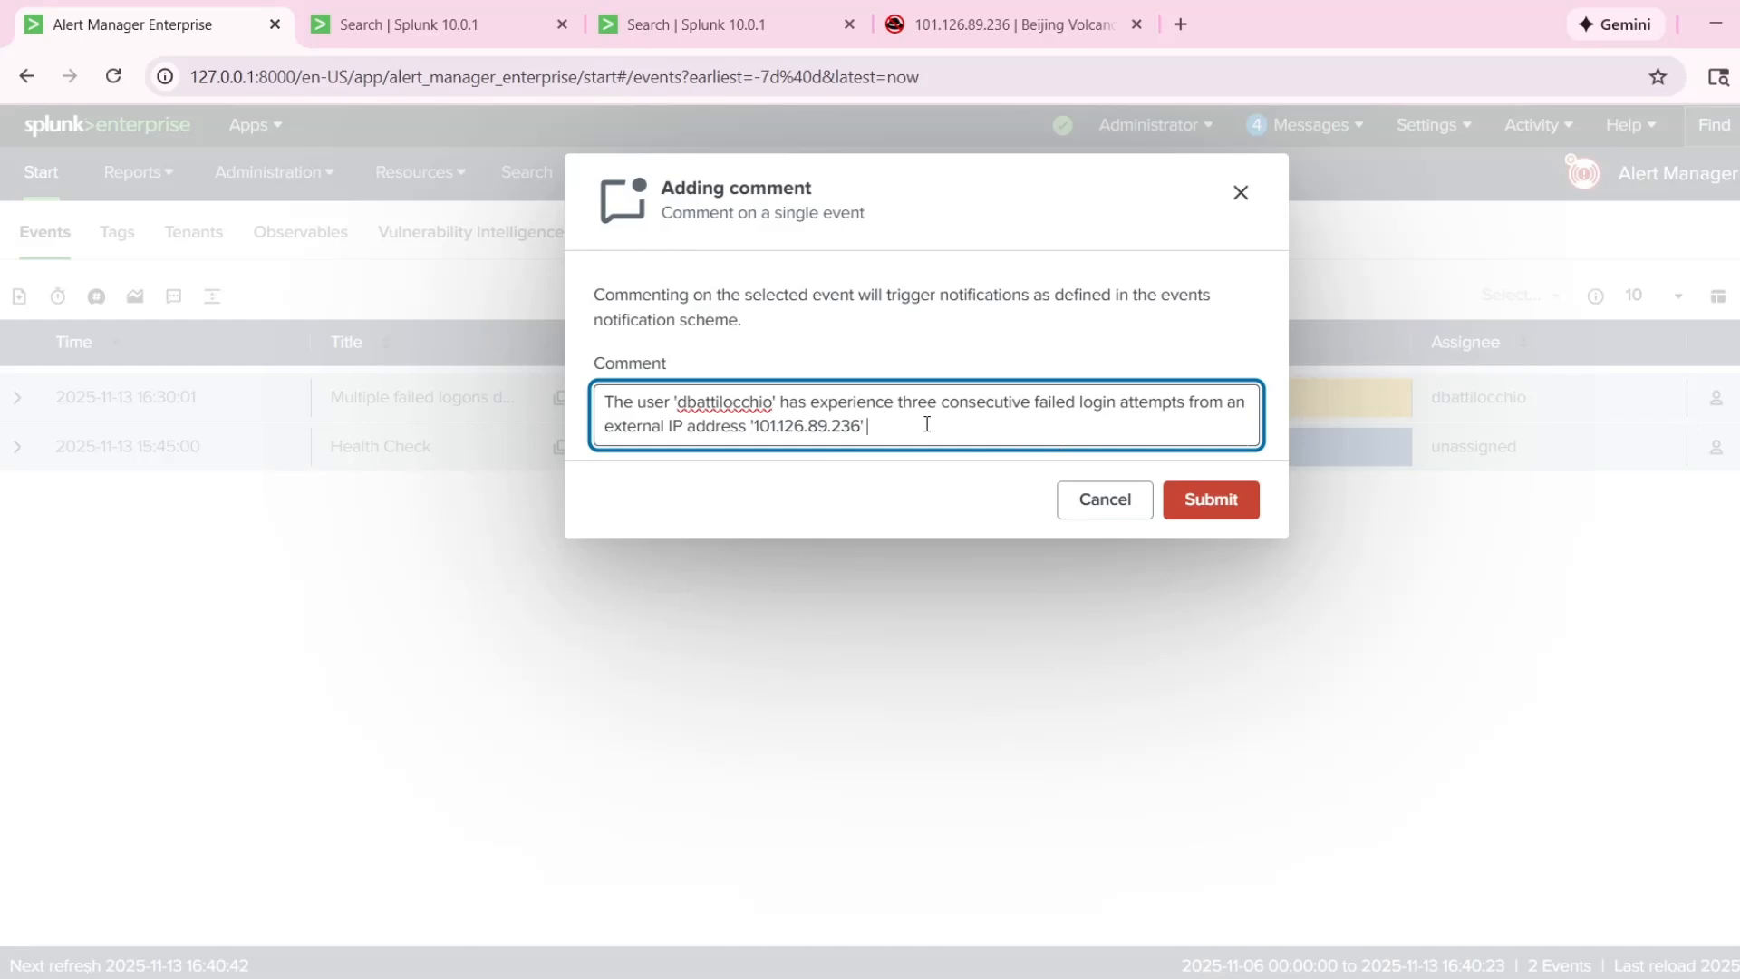
key(BackSpace)
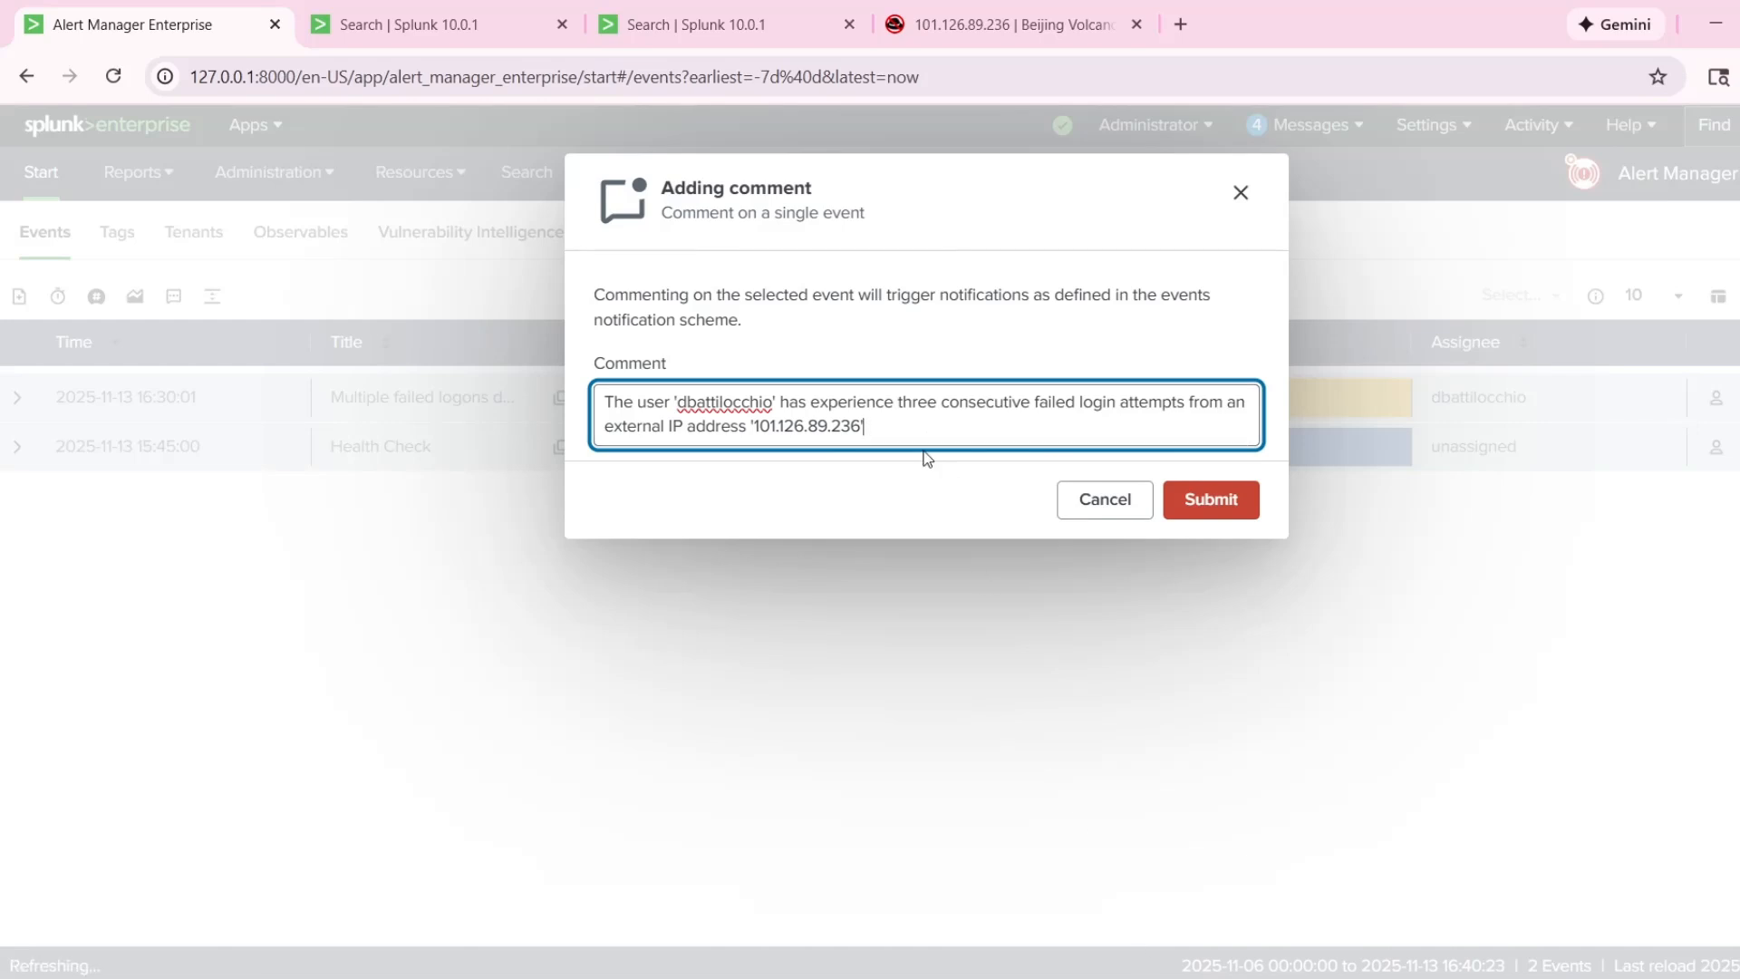
Add ", followed by one successful login" to the comment after the IP address.
text(, foo)
text(lowed by one sucessful )
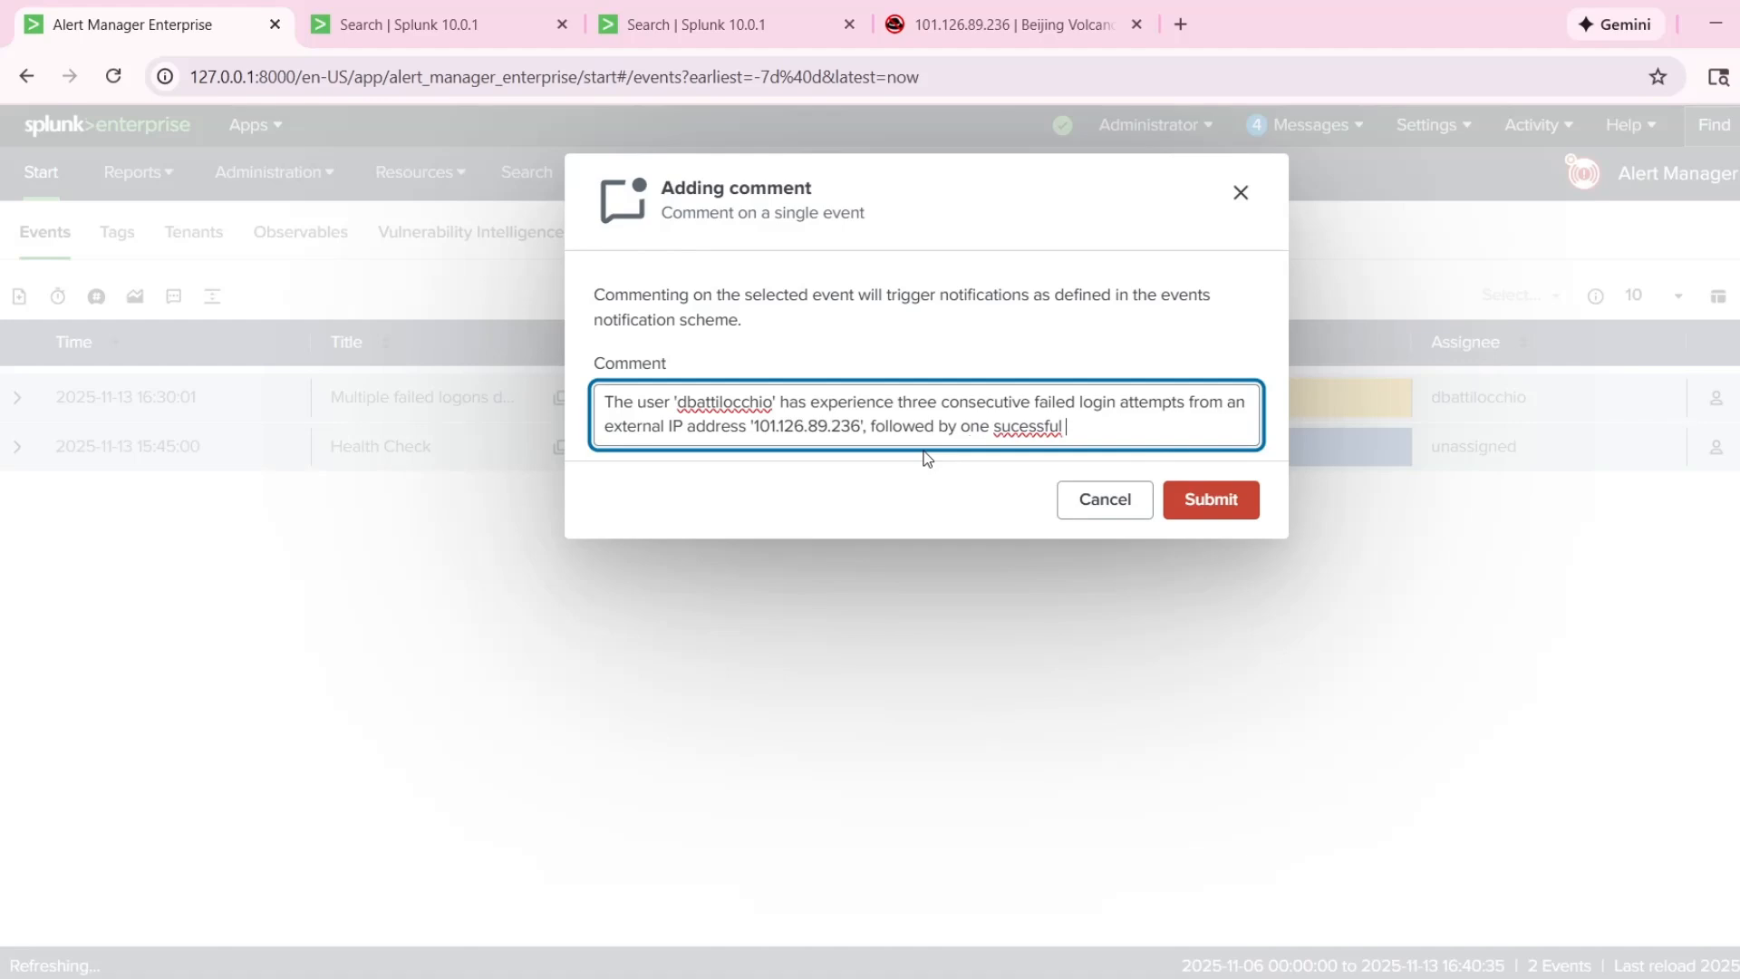
text(c)
click(1120, 434)
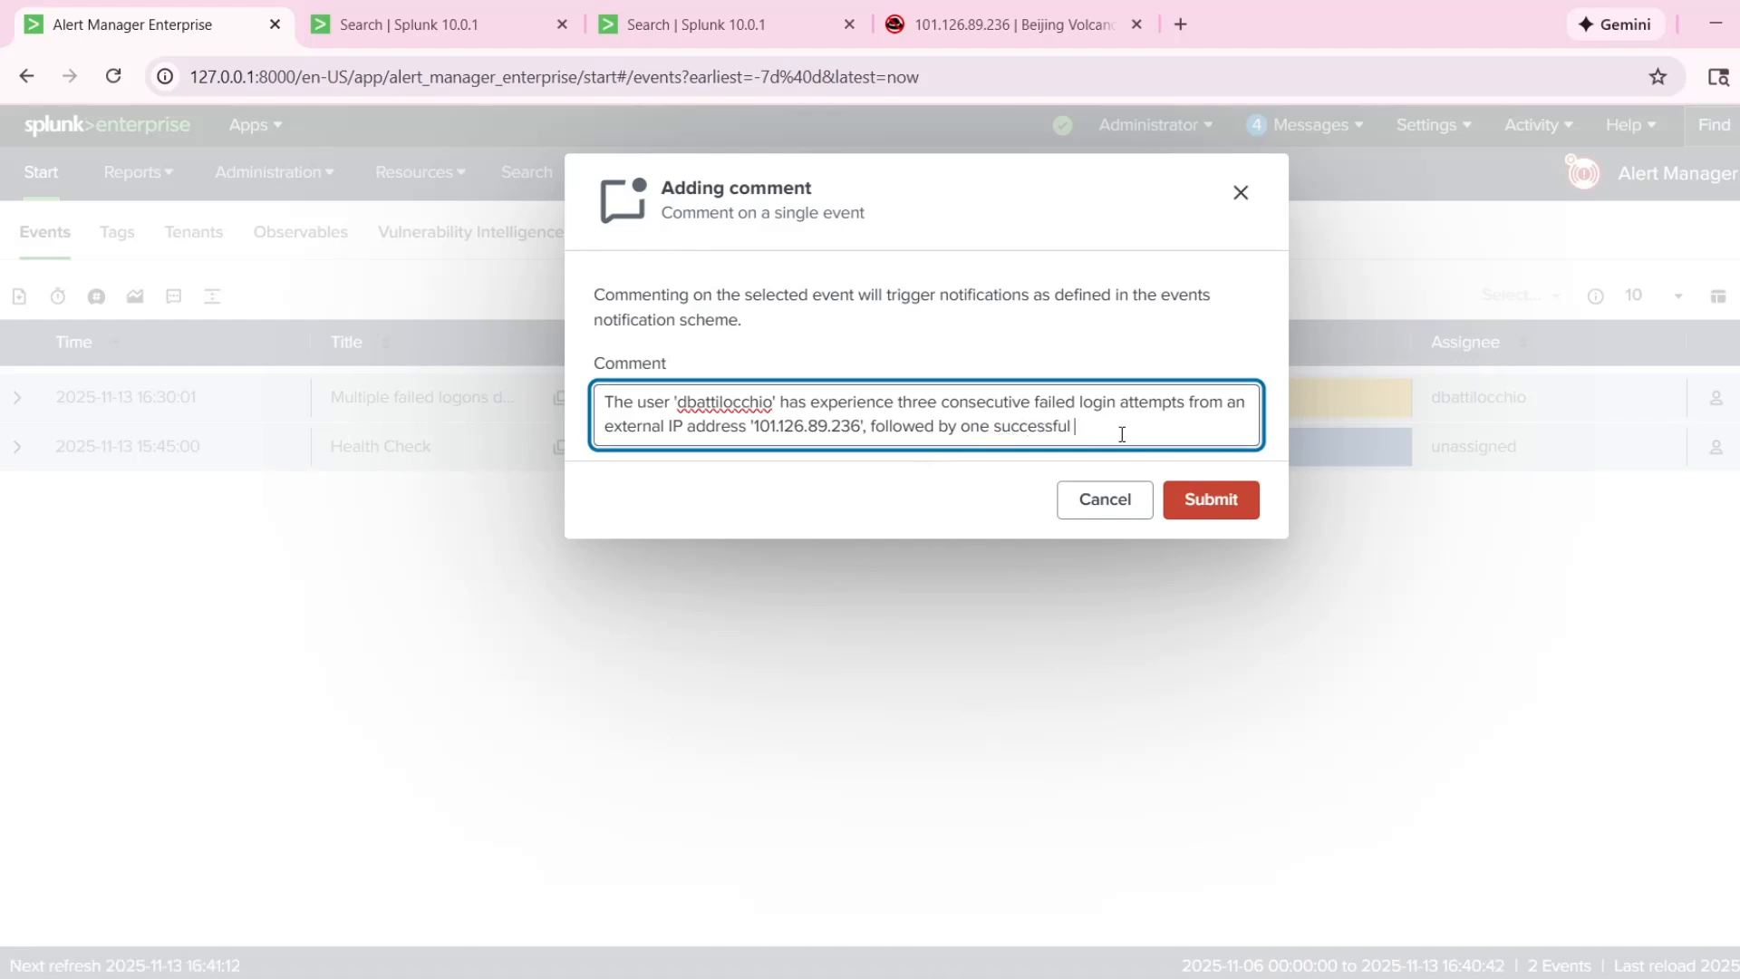
text(login. The IP address is)
Append ". The IP address has an high malicious activity reputation, increasing the possibility of a brute force attack." to the comment.
double_click(1238, 427)
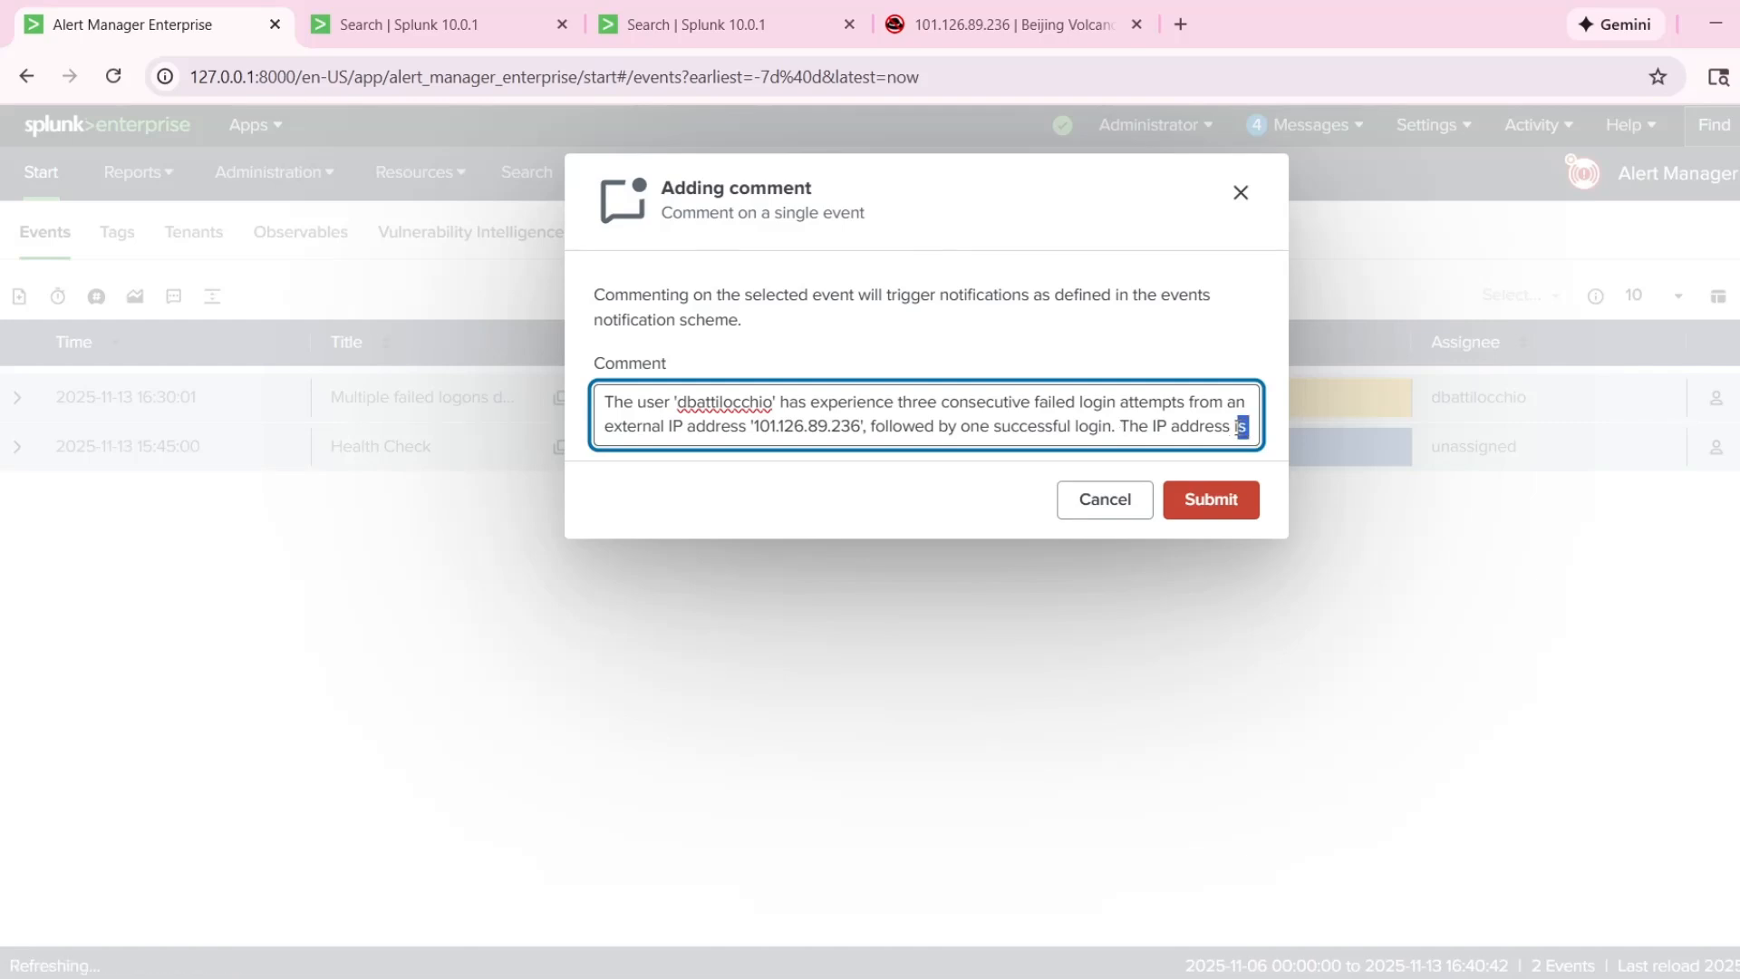
text(has an)
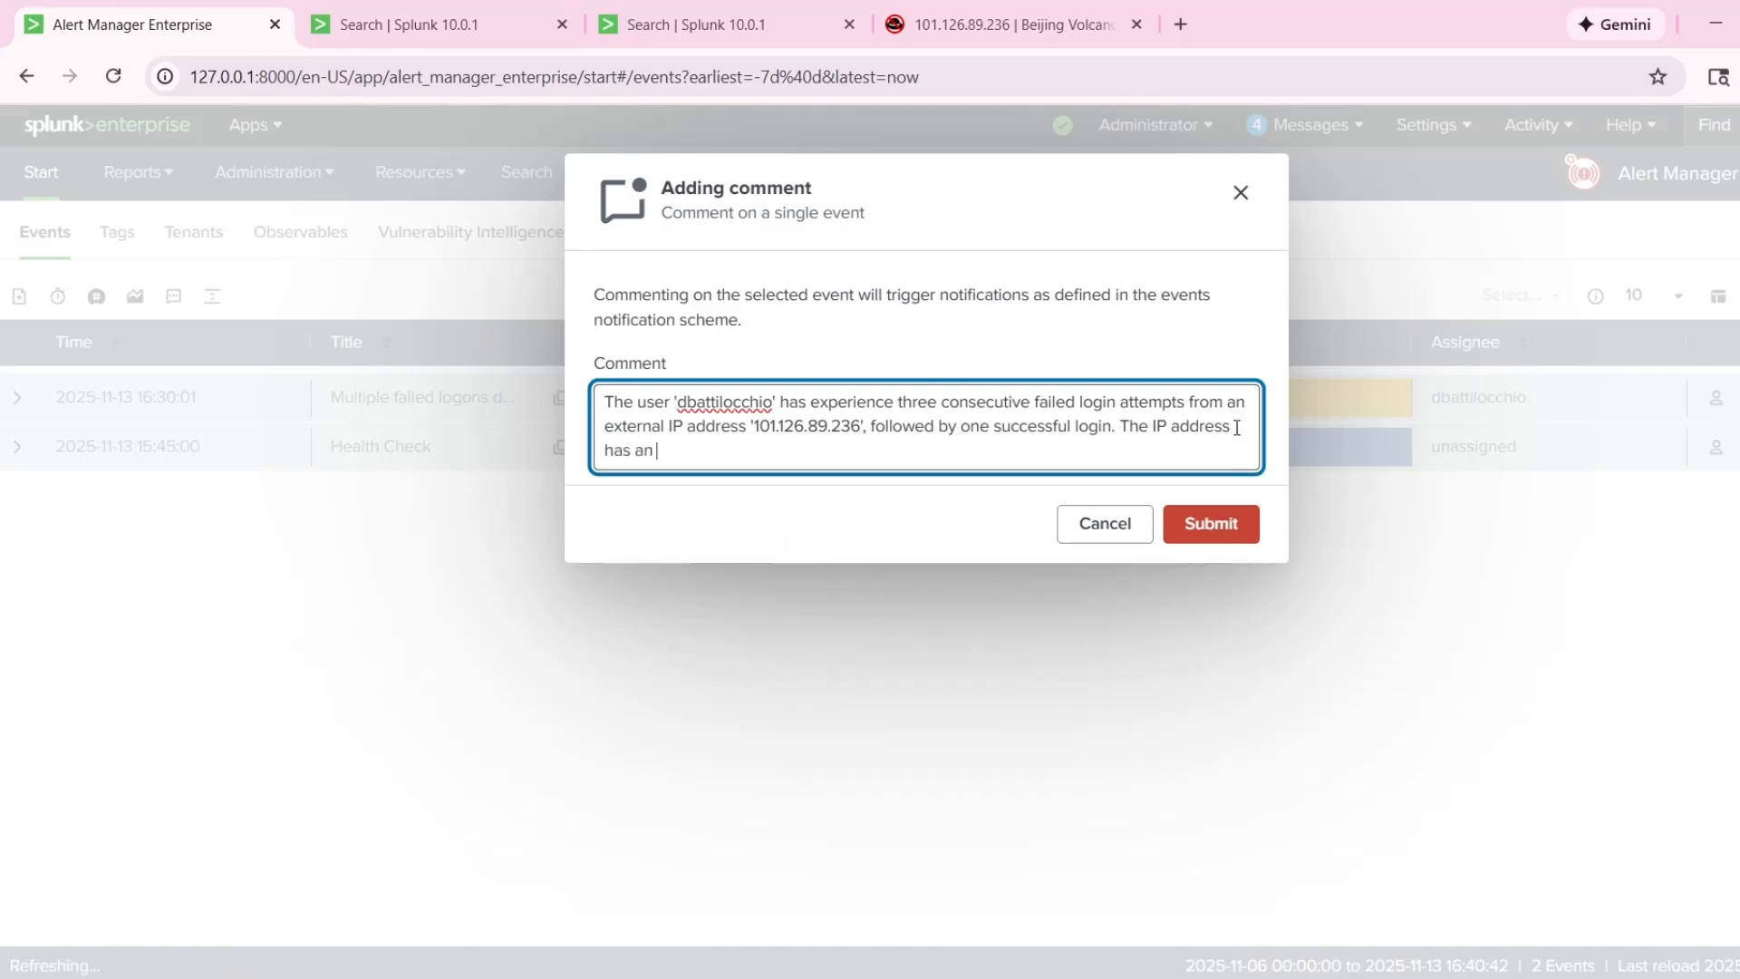
text( high malicious activ)
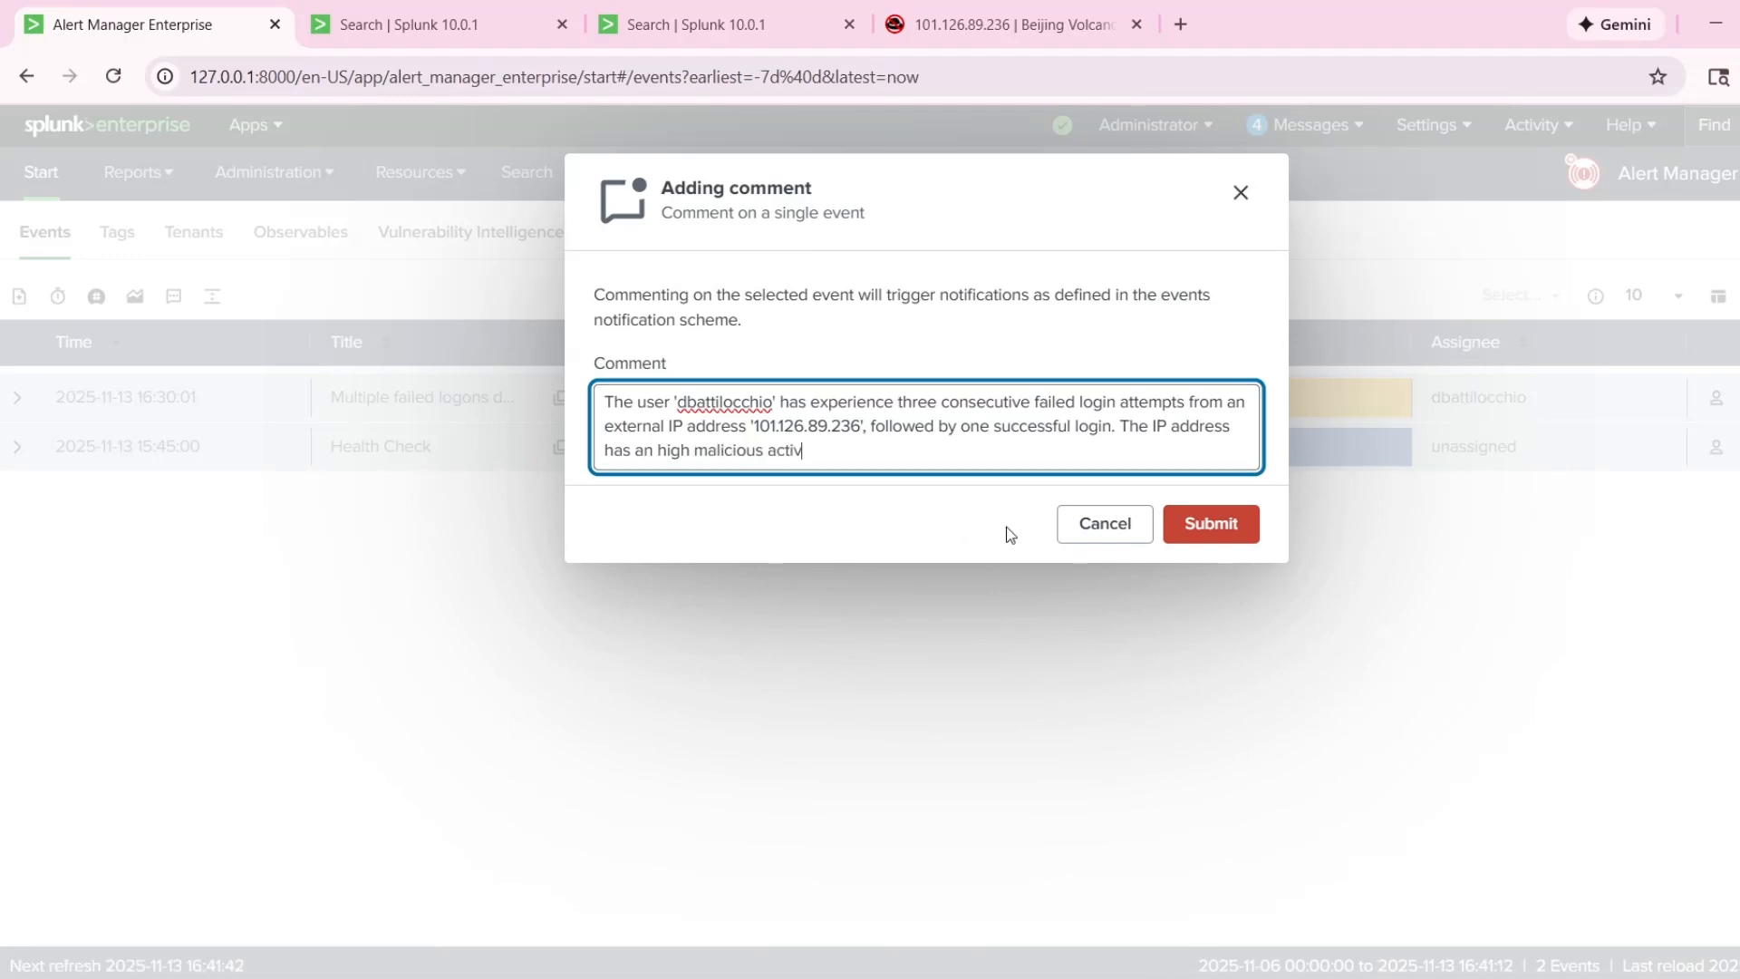
text(ity reputa)
text(ing the)
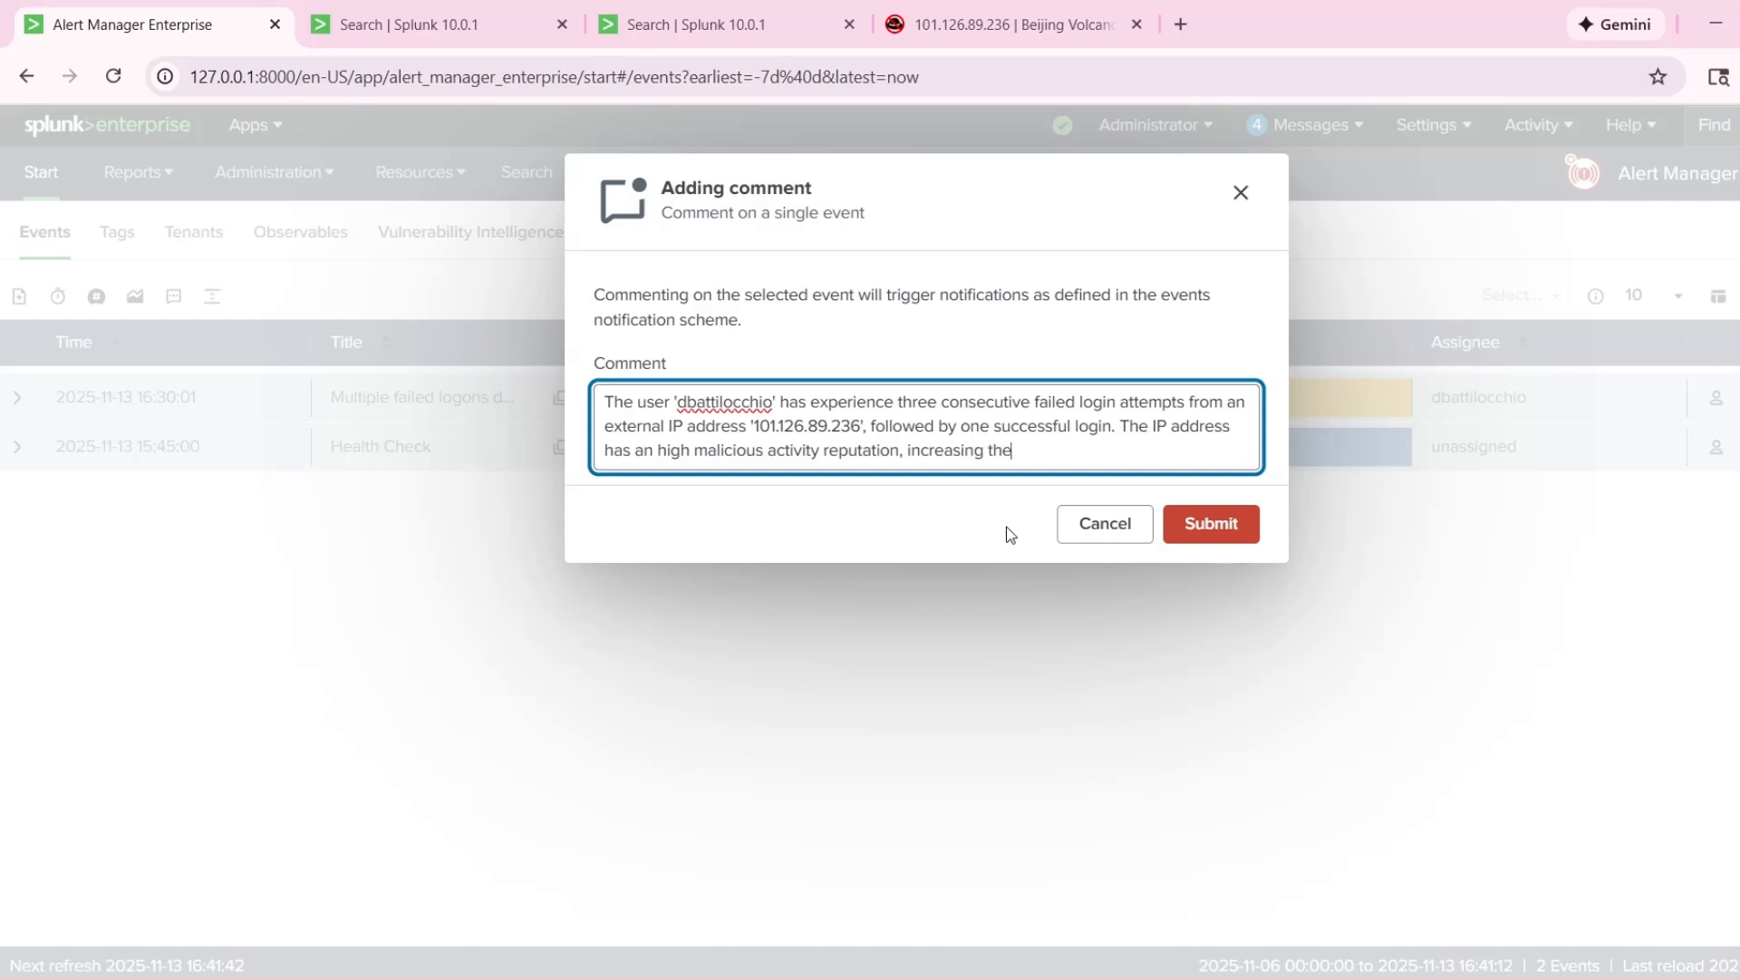
text( possibility of a brute force atta)
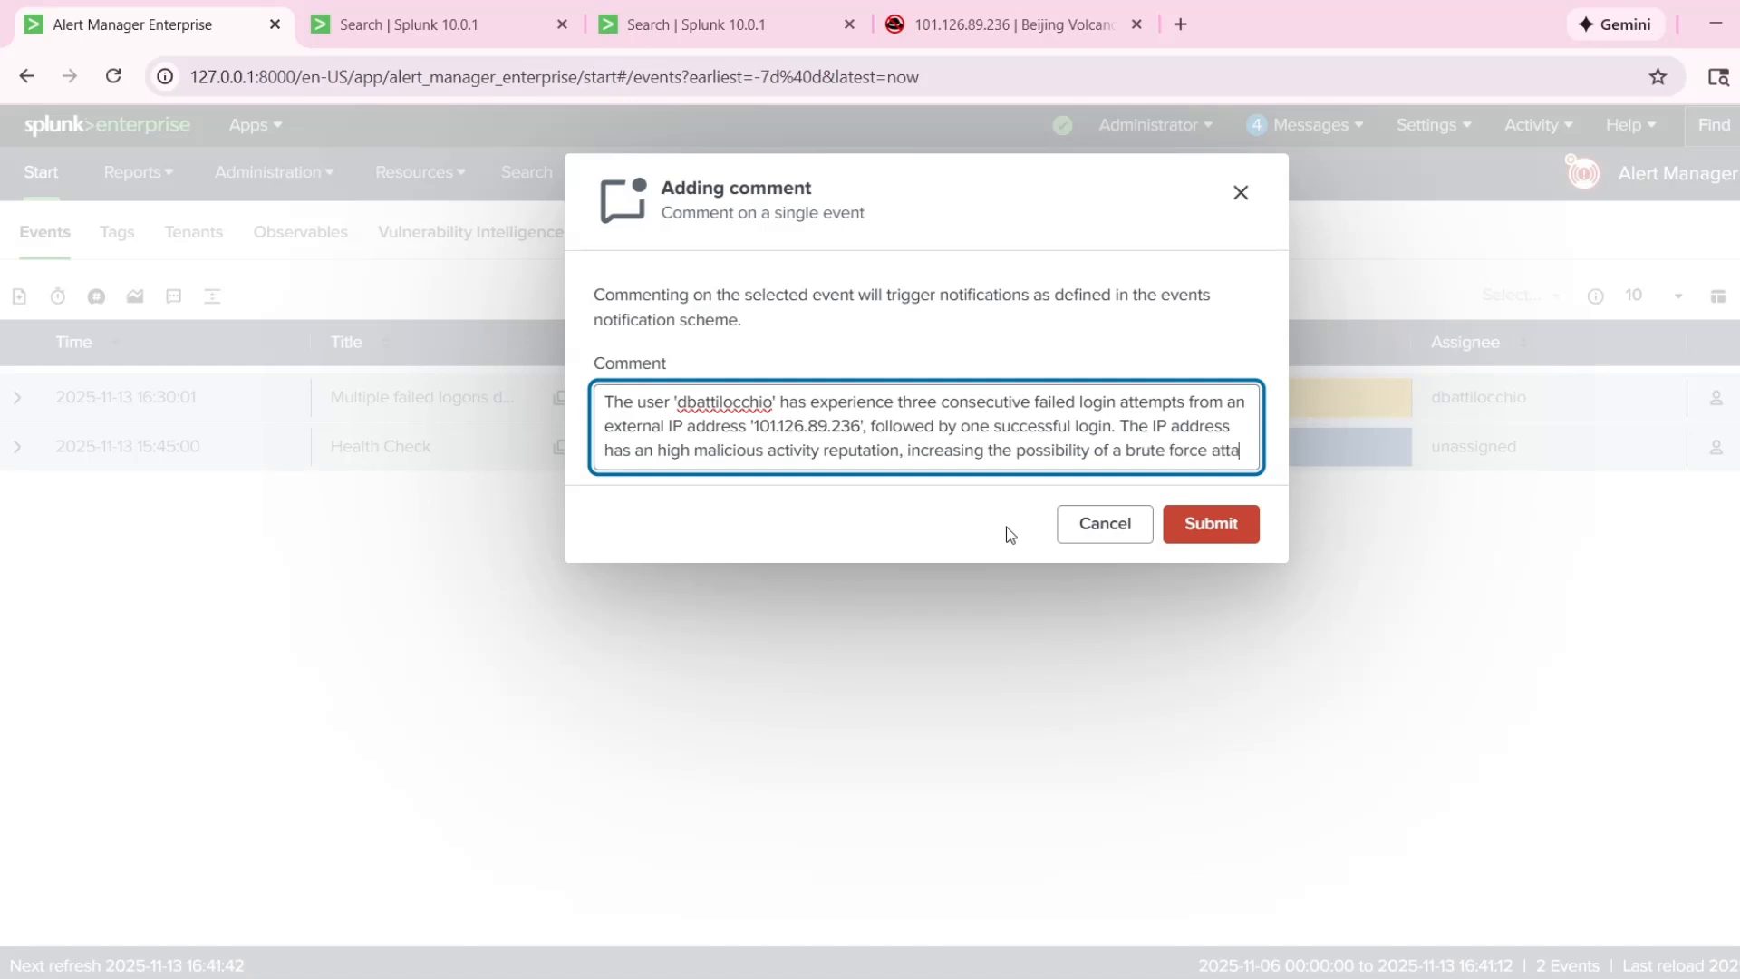
text(ck)
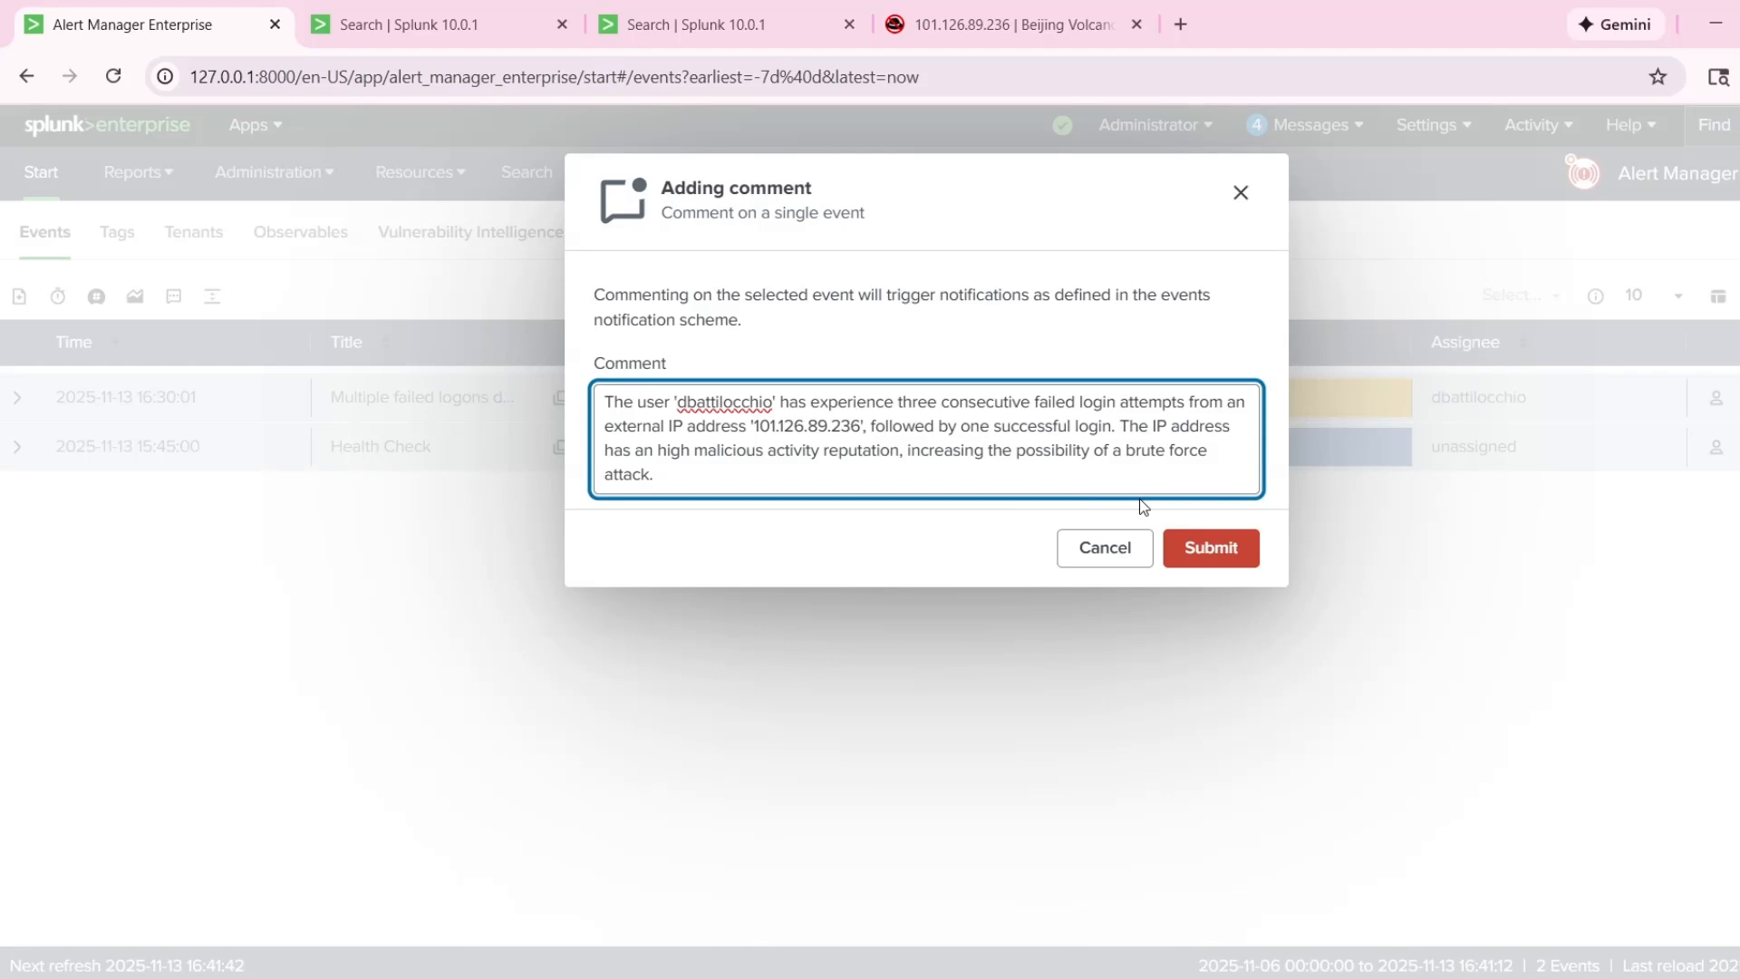
text(.)
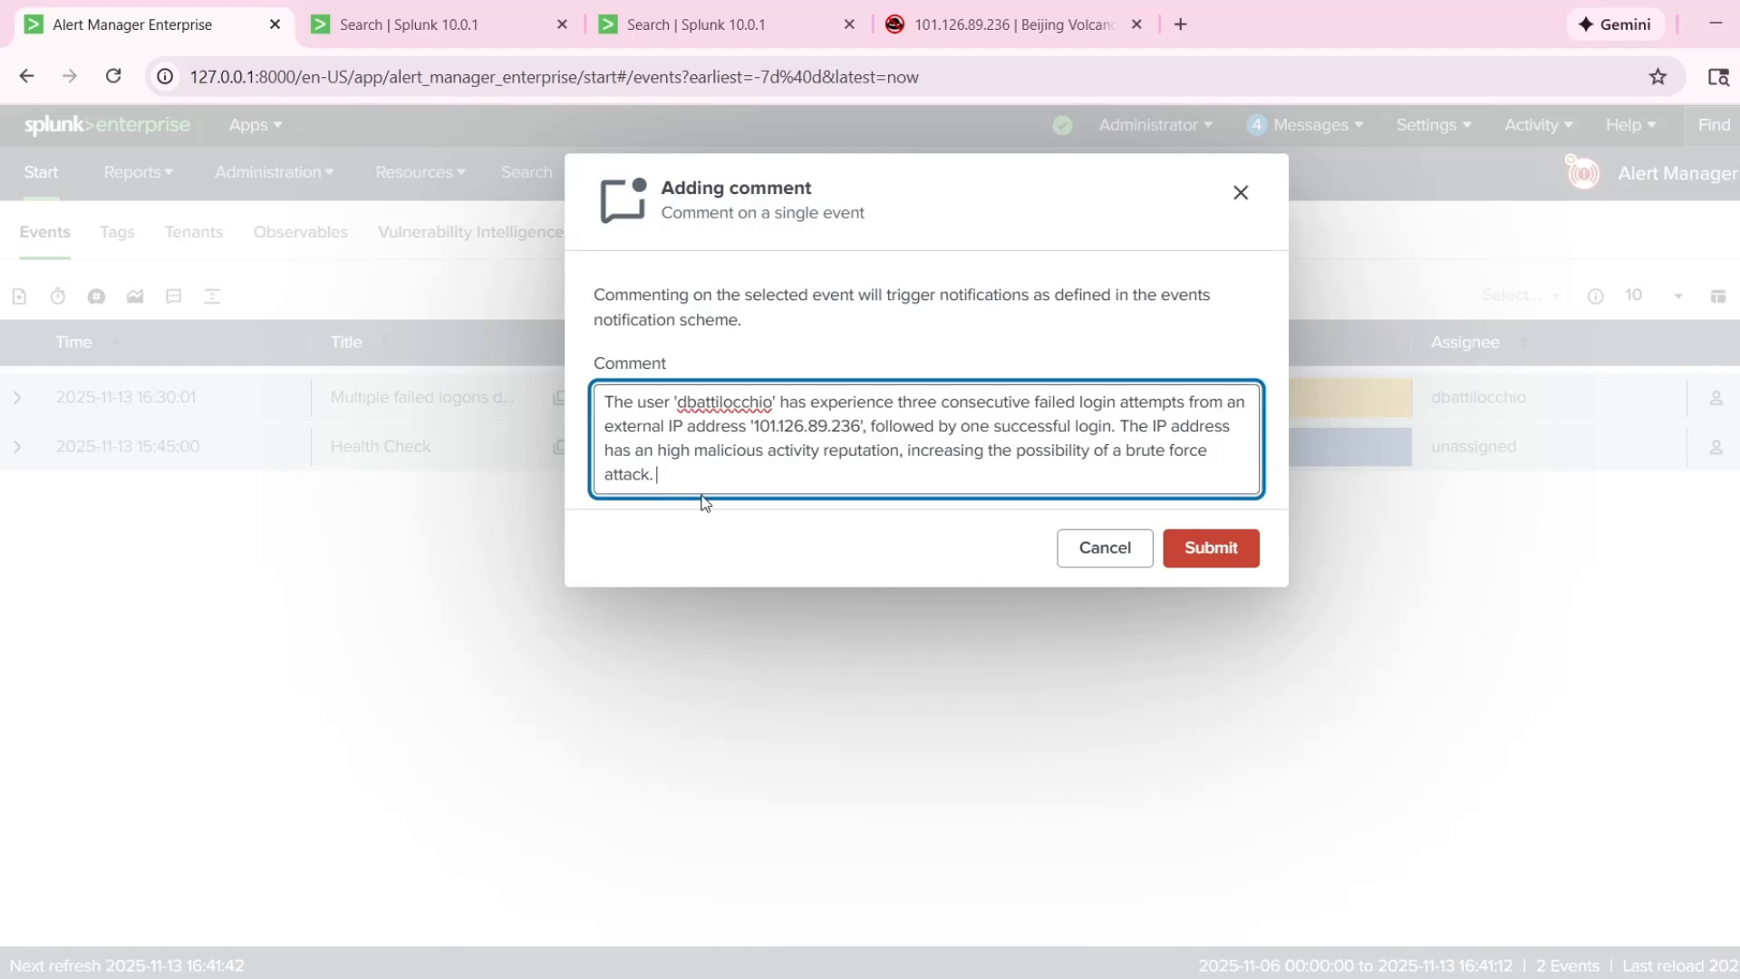
Start a new paragraph in the comment after a blank line, beginning with "The".
key(Return)
key(Return)
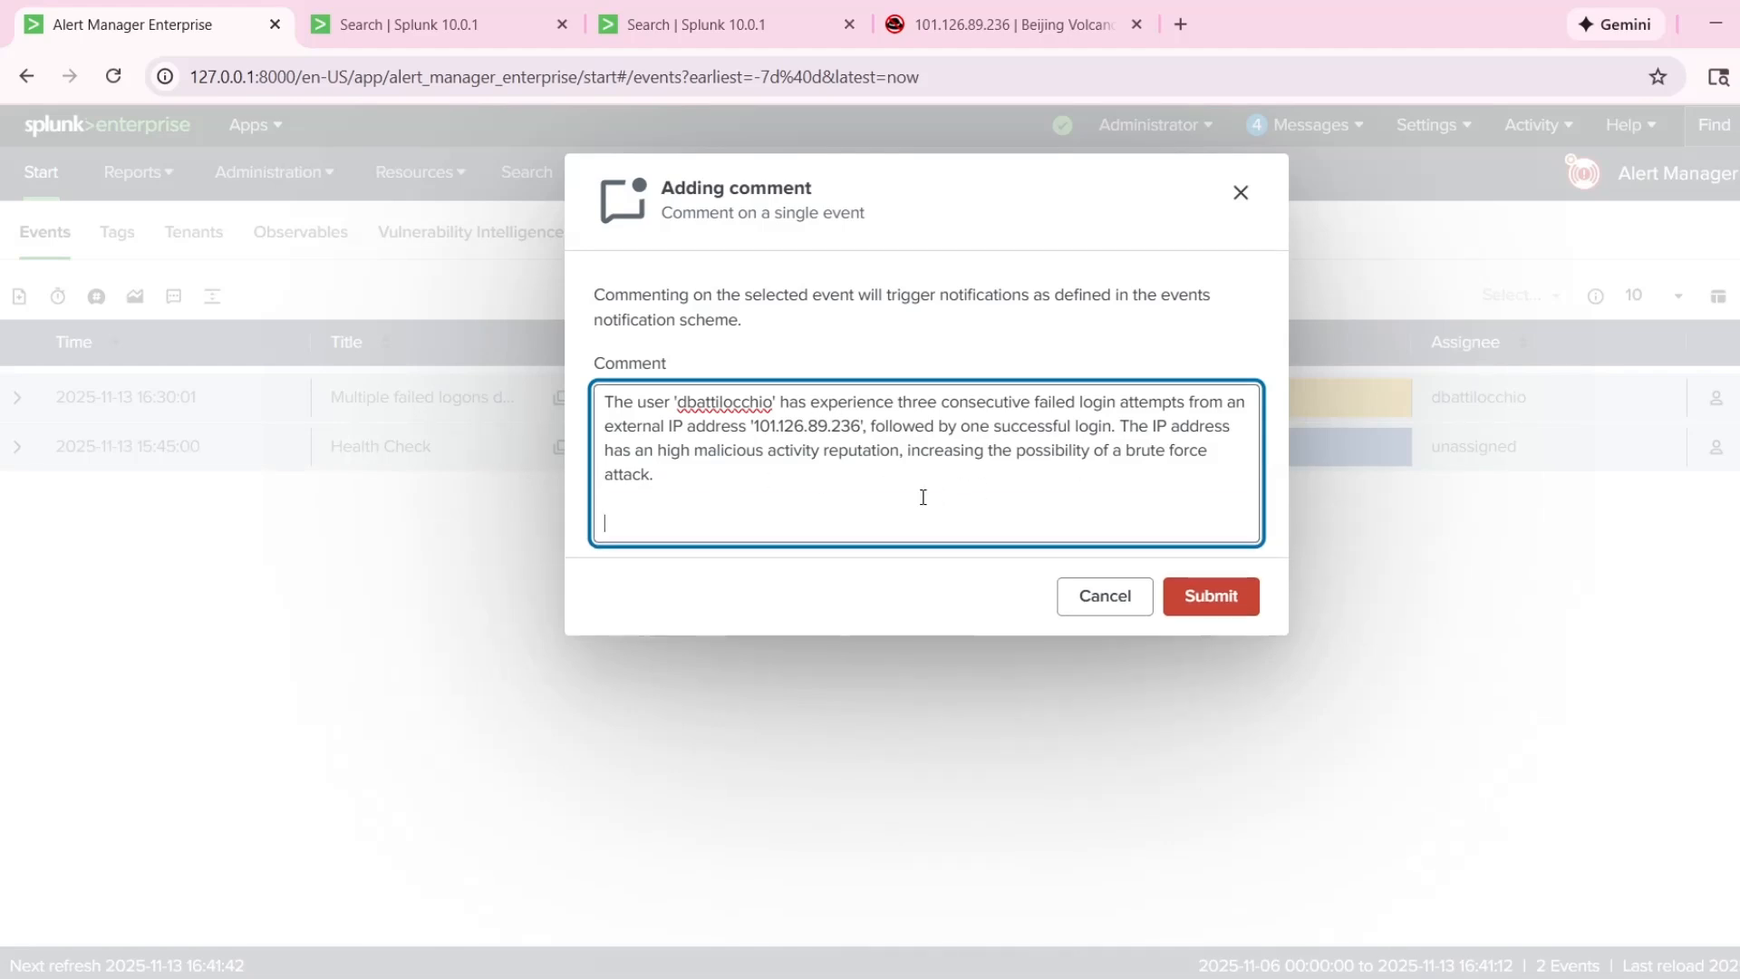
text(The)
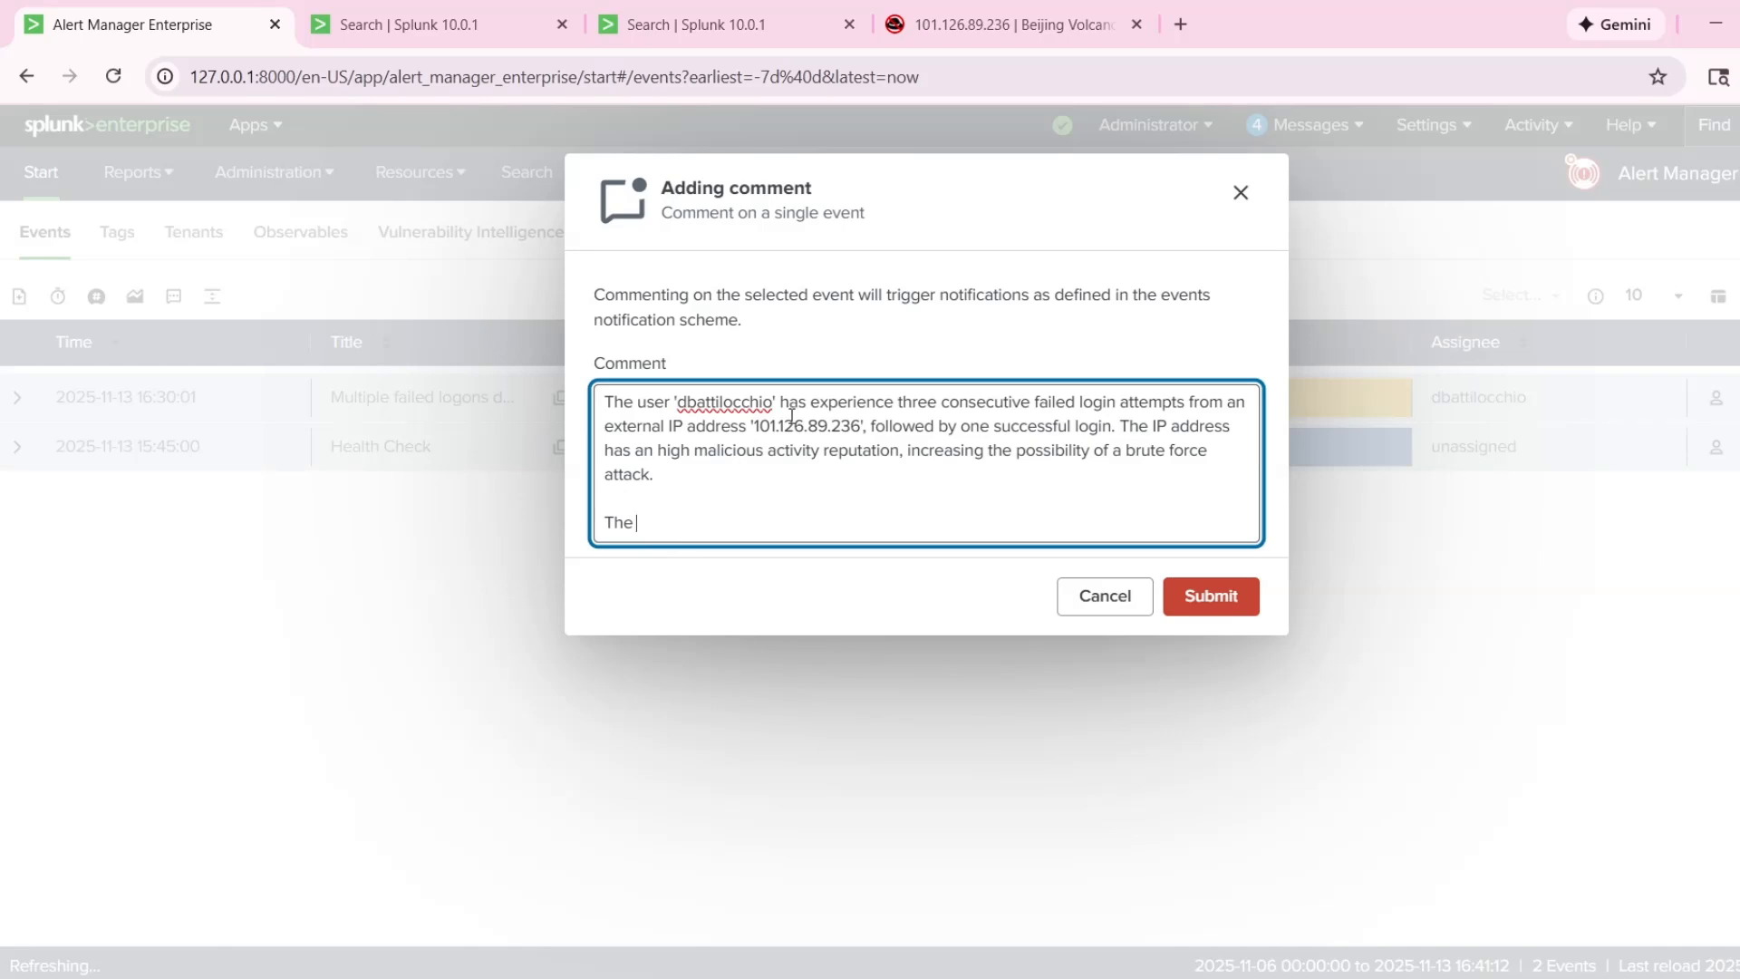
Switch to the Splunk search listing the logon events and cut its query down to index=sandbox.
click(711, 11)
scroll(722, 477, up, 3)
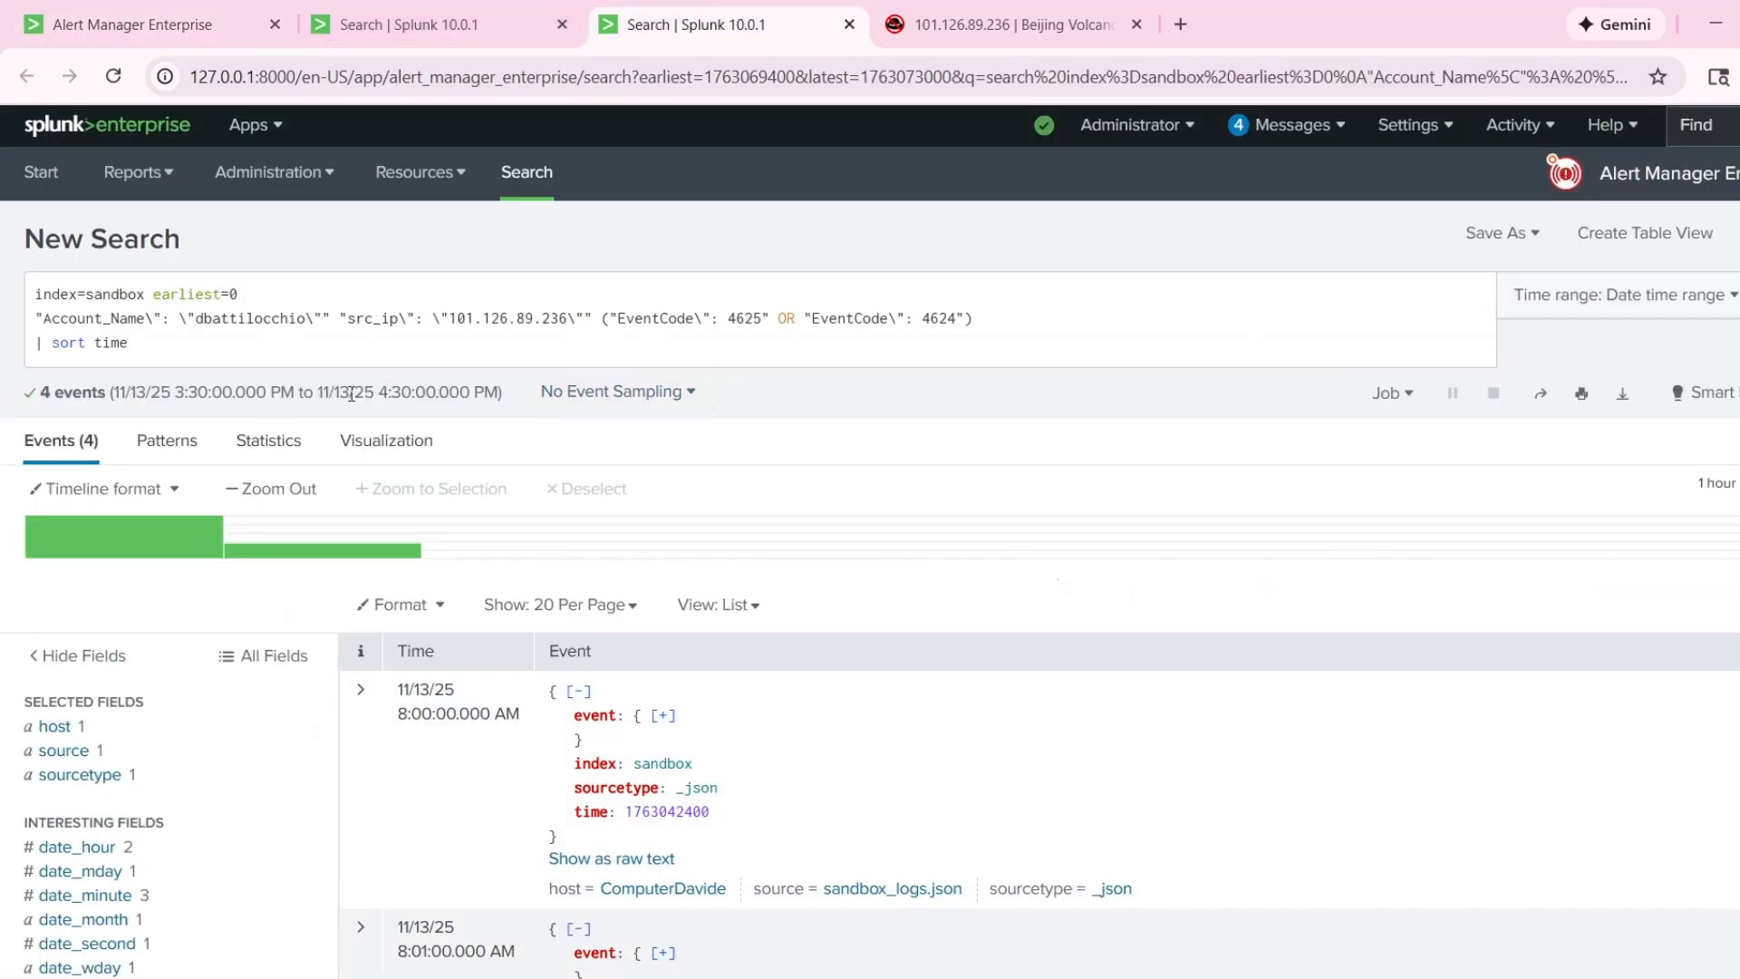
drag(128, 343, 11, 281)
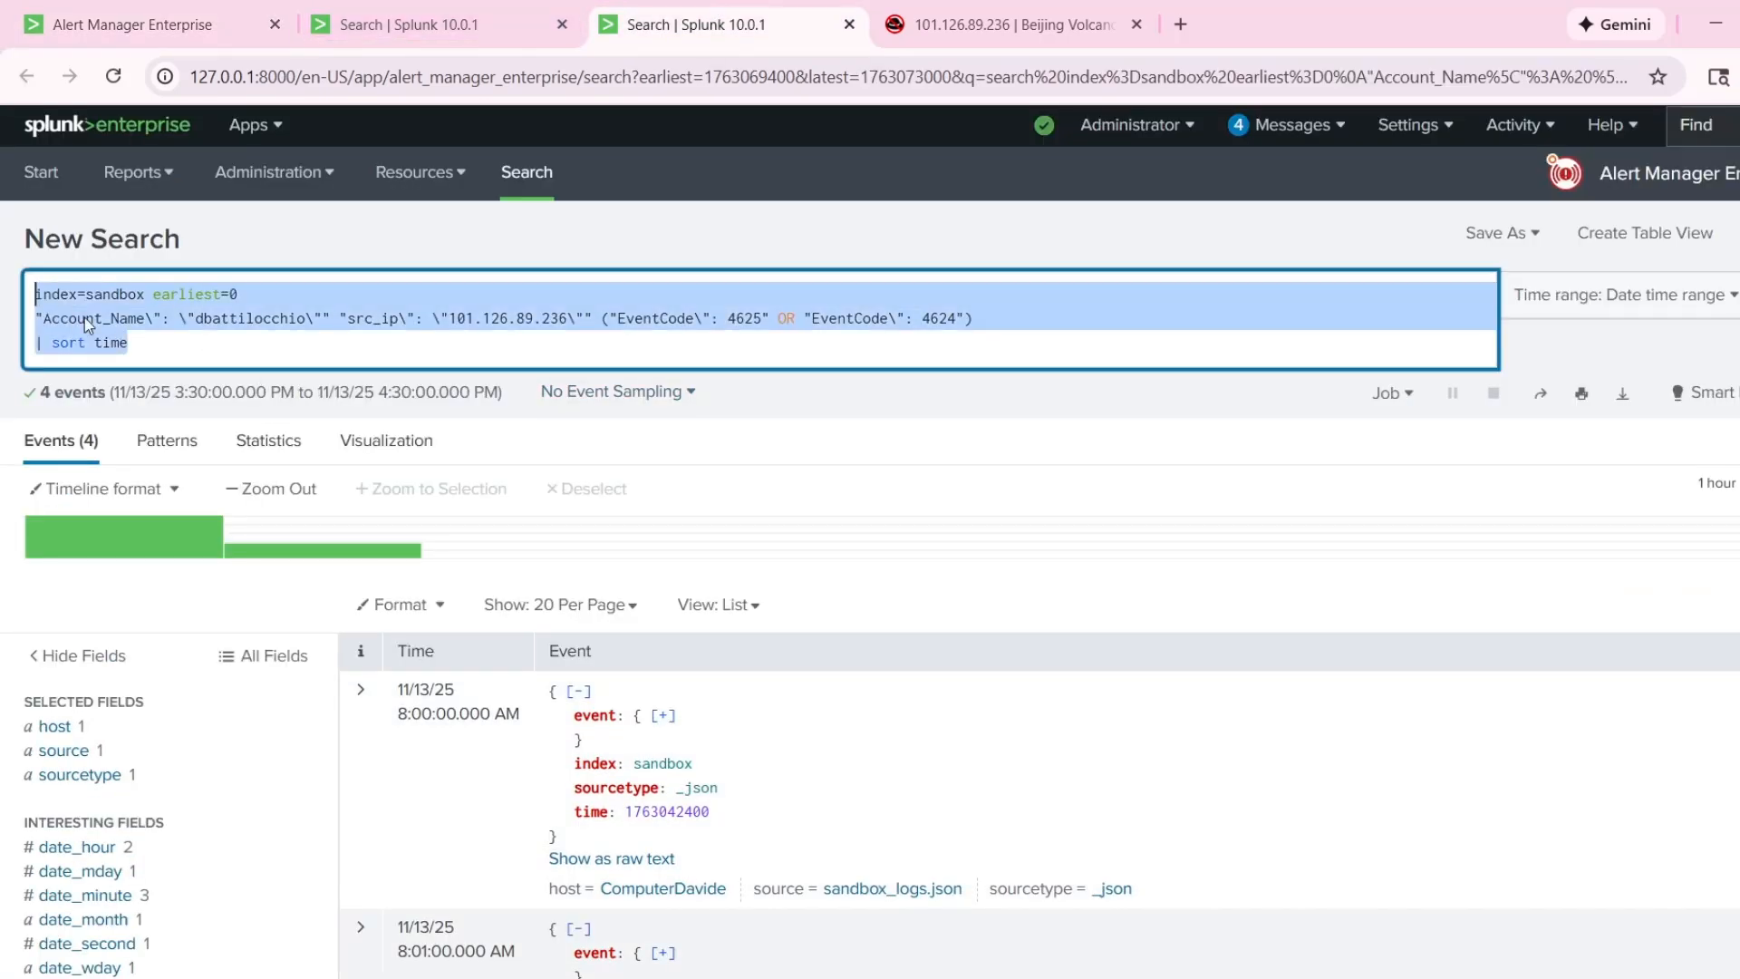
drag(129, 343, 154, 295)
key(BackSpace)
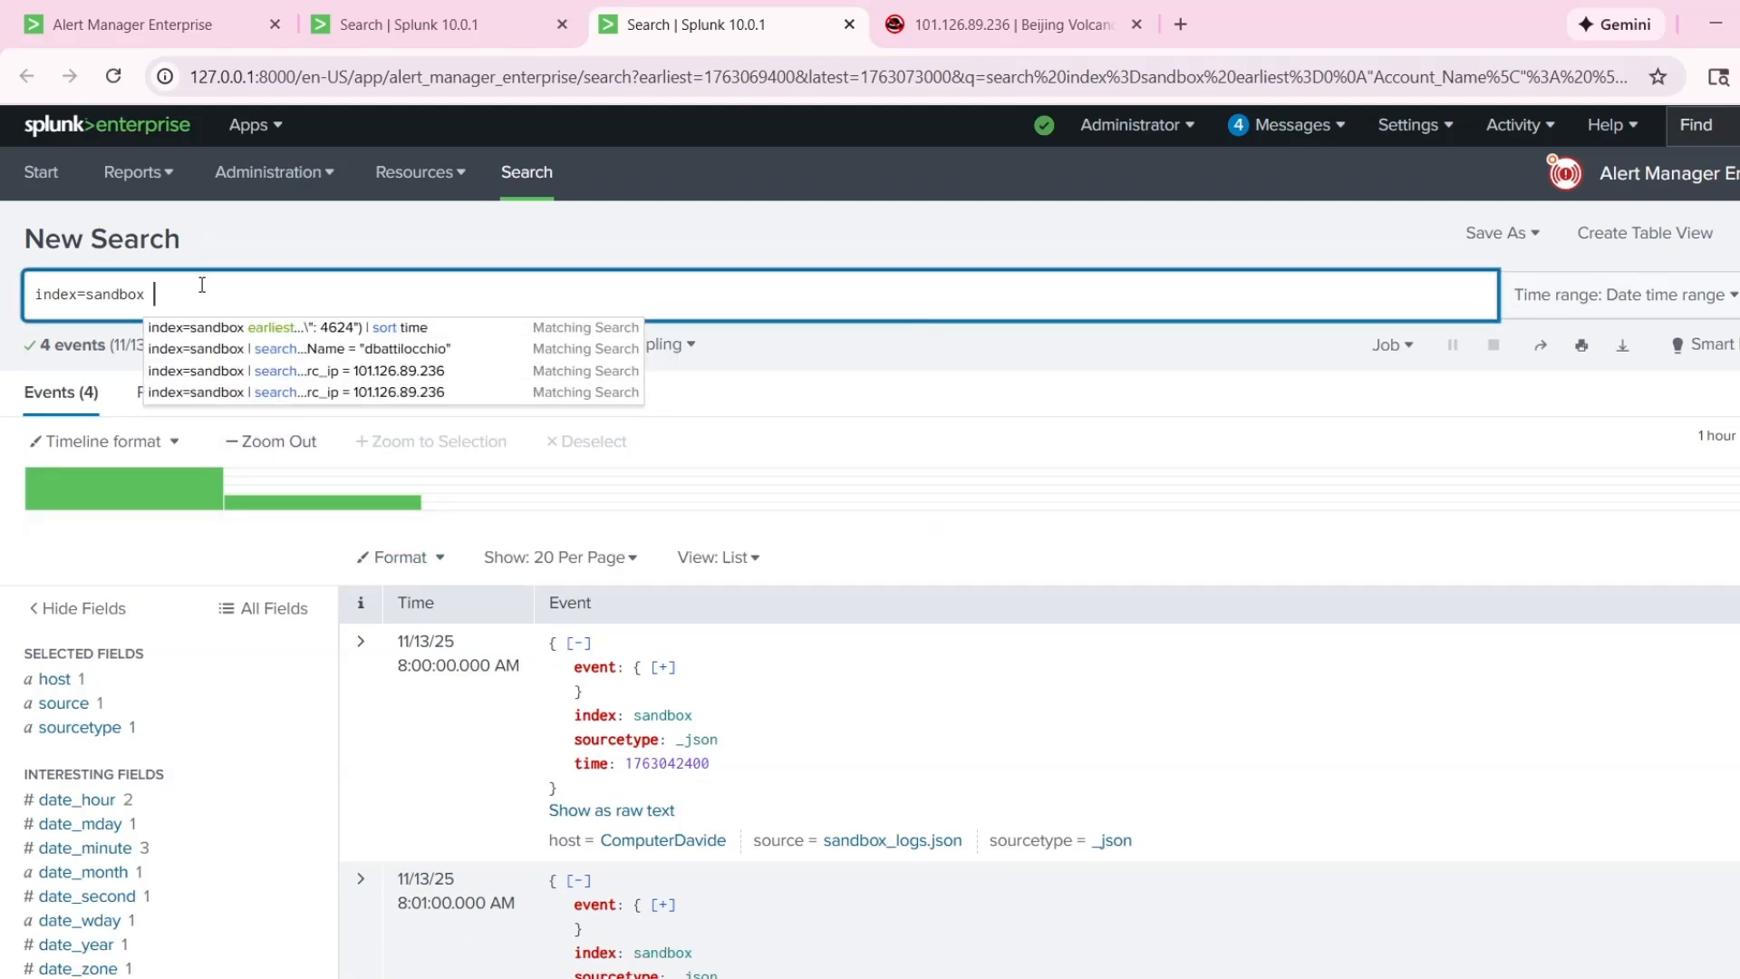
click(202, 292)
Check the field names in the 8:00:00 AM event and append "| search" to the query.
scroll(308, 716, down, 4)
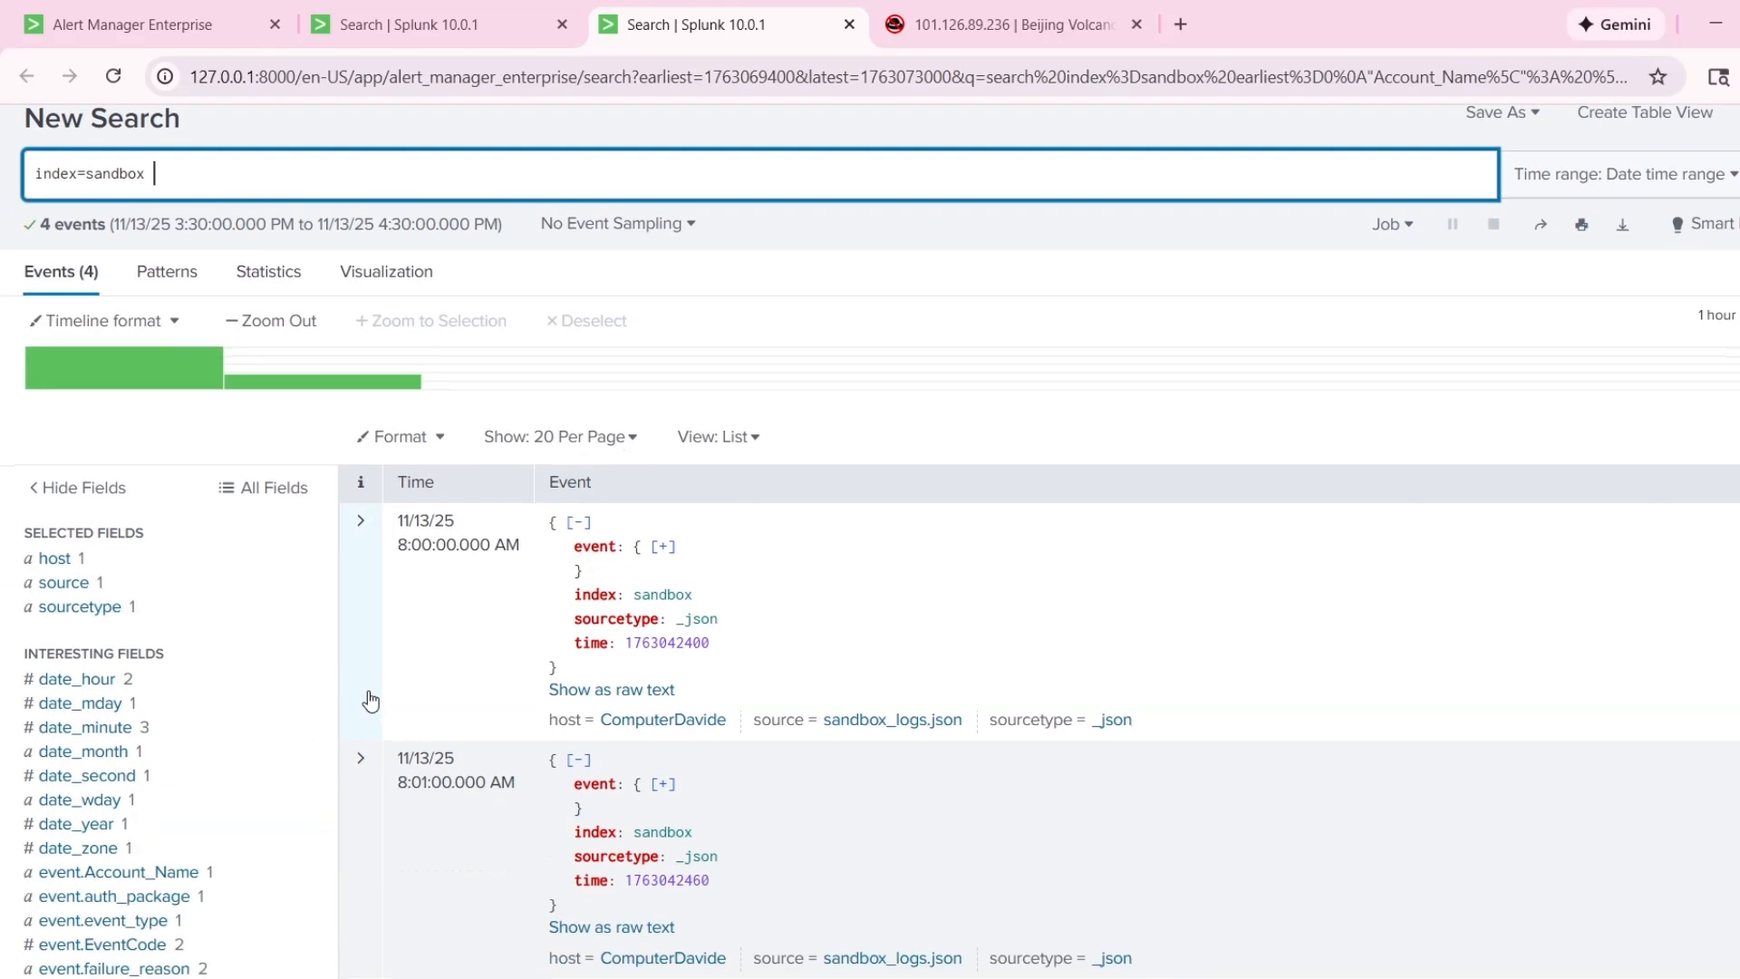
click(370, 704)
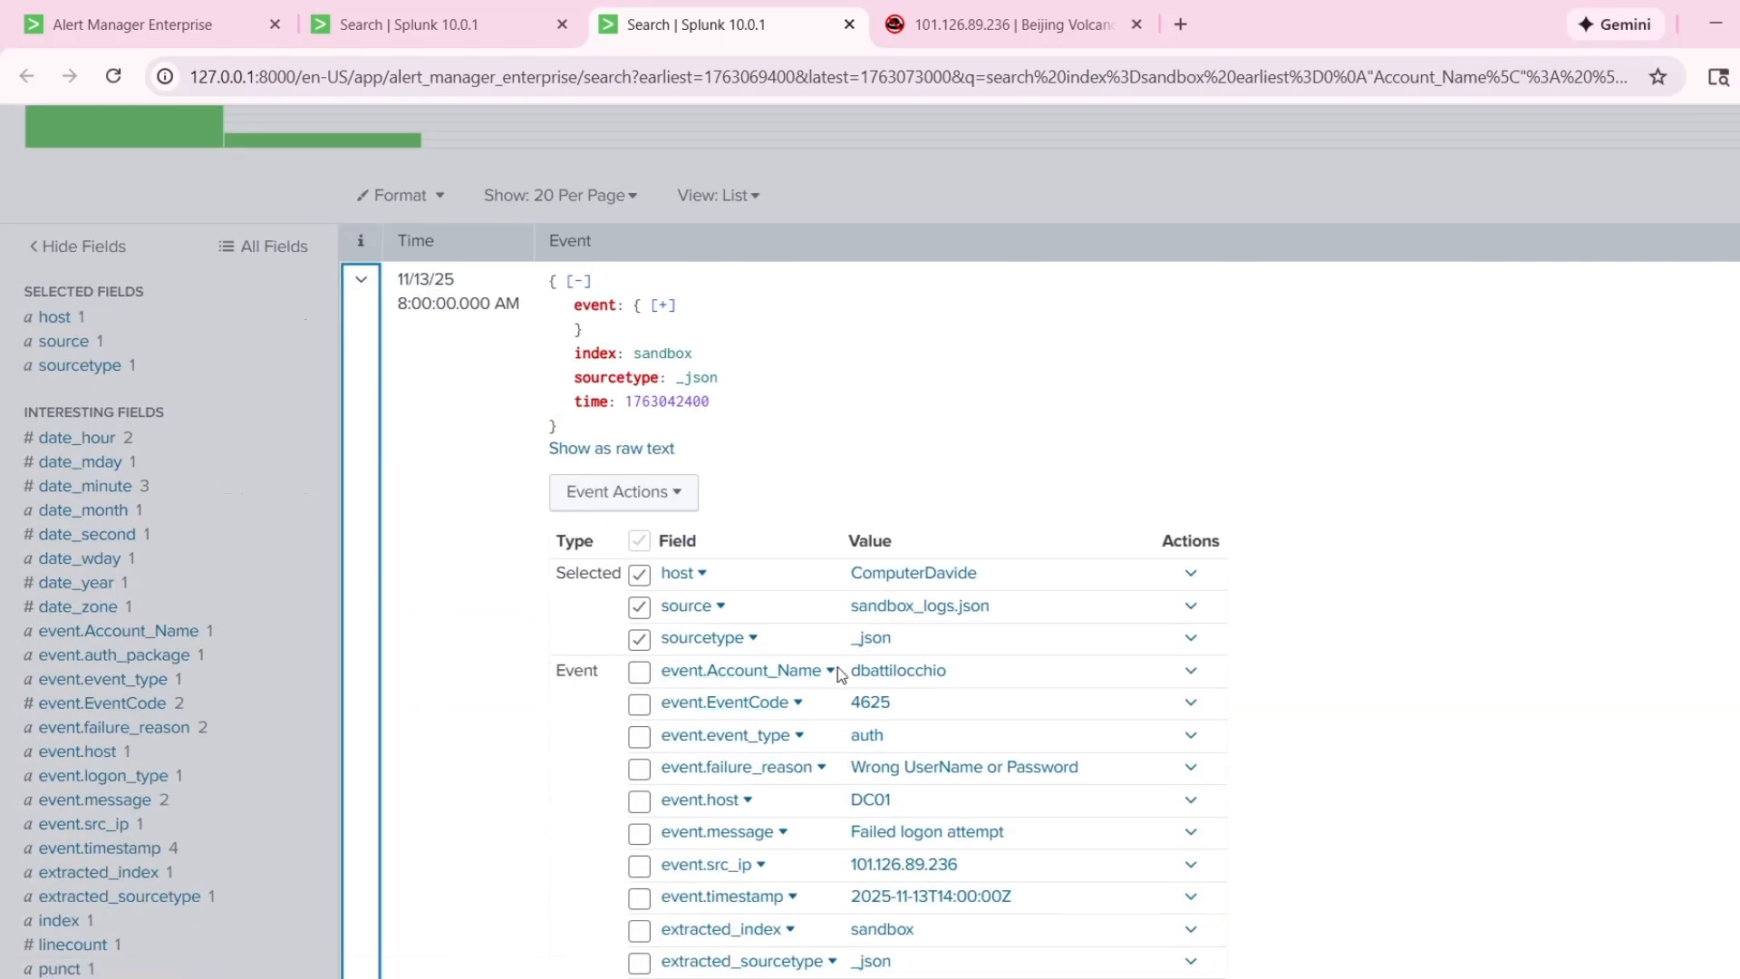
scroll(517, 496, up, 4)
click(324, 263)
click(300, 300)
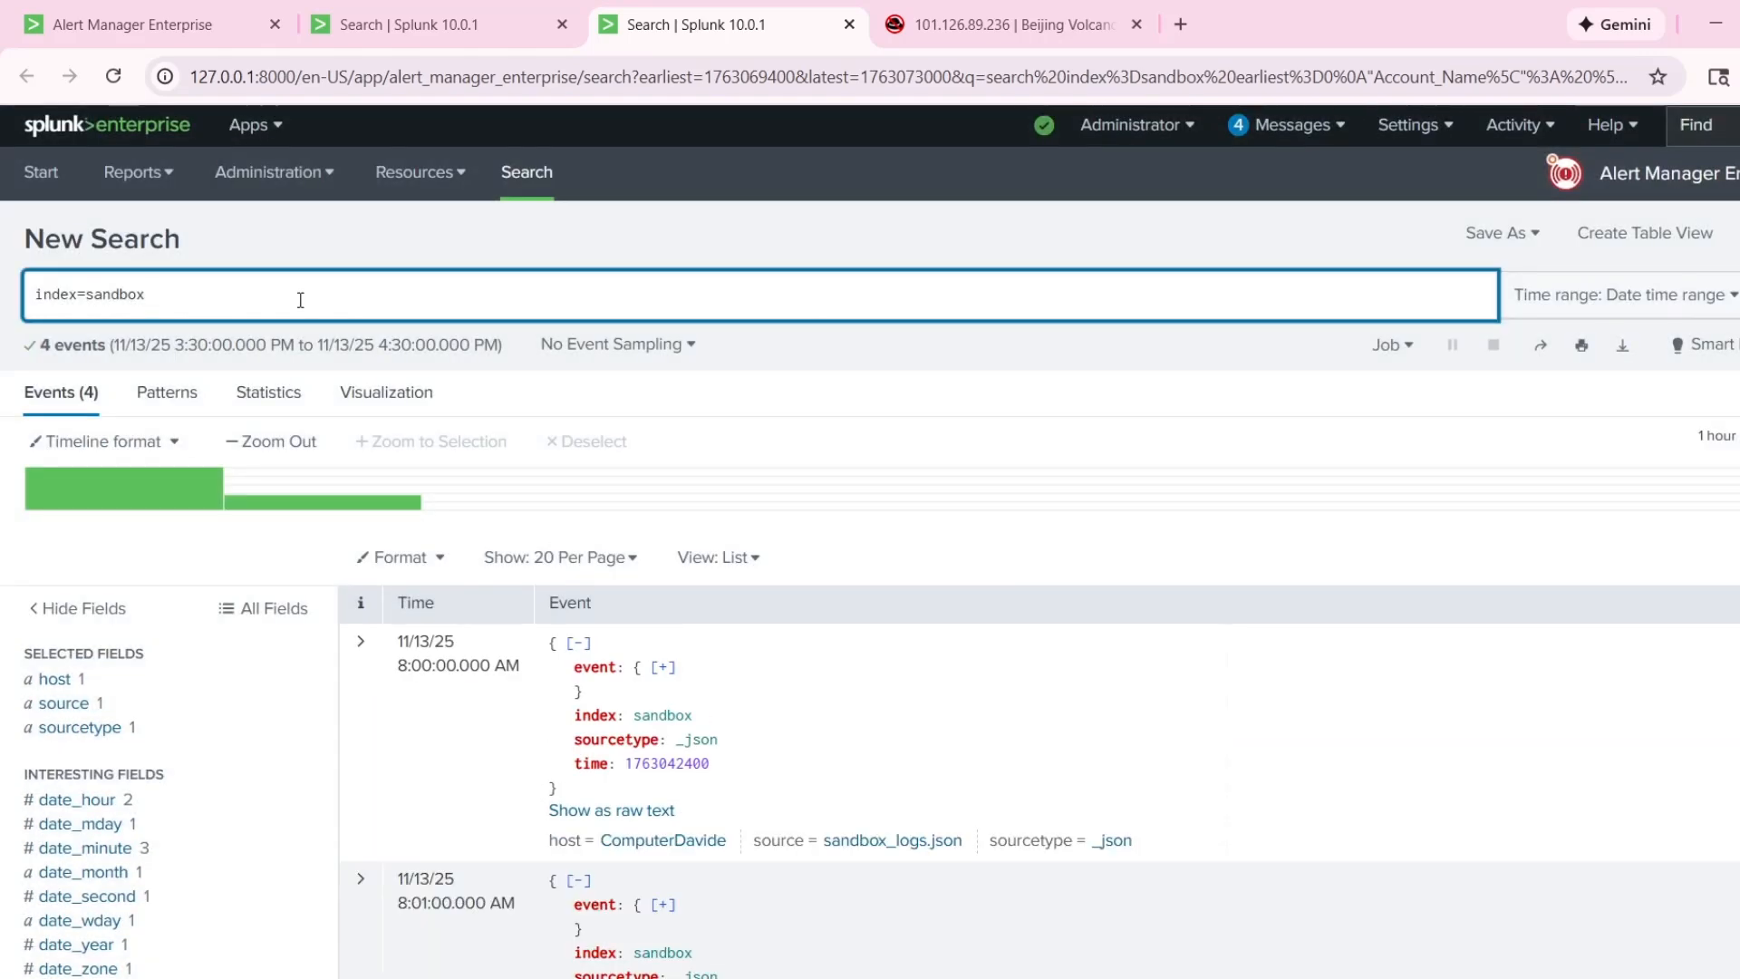
text(| search)
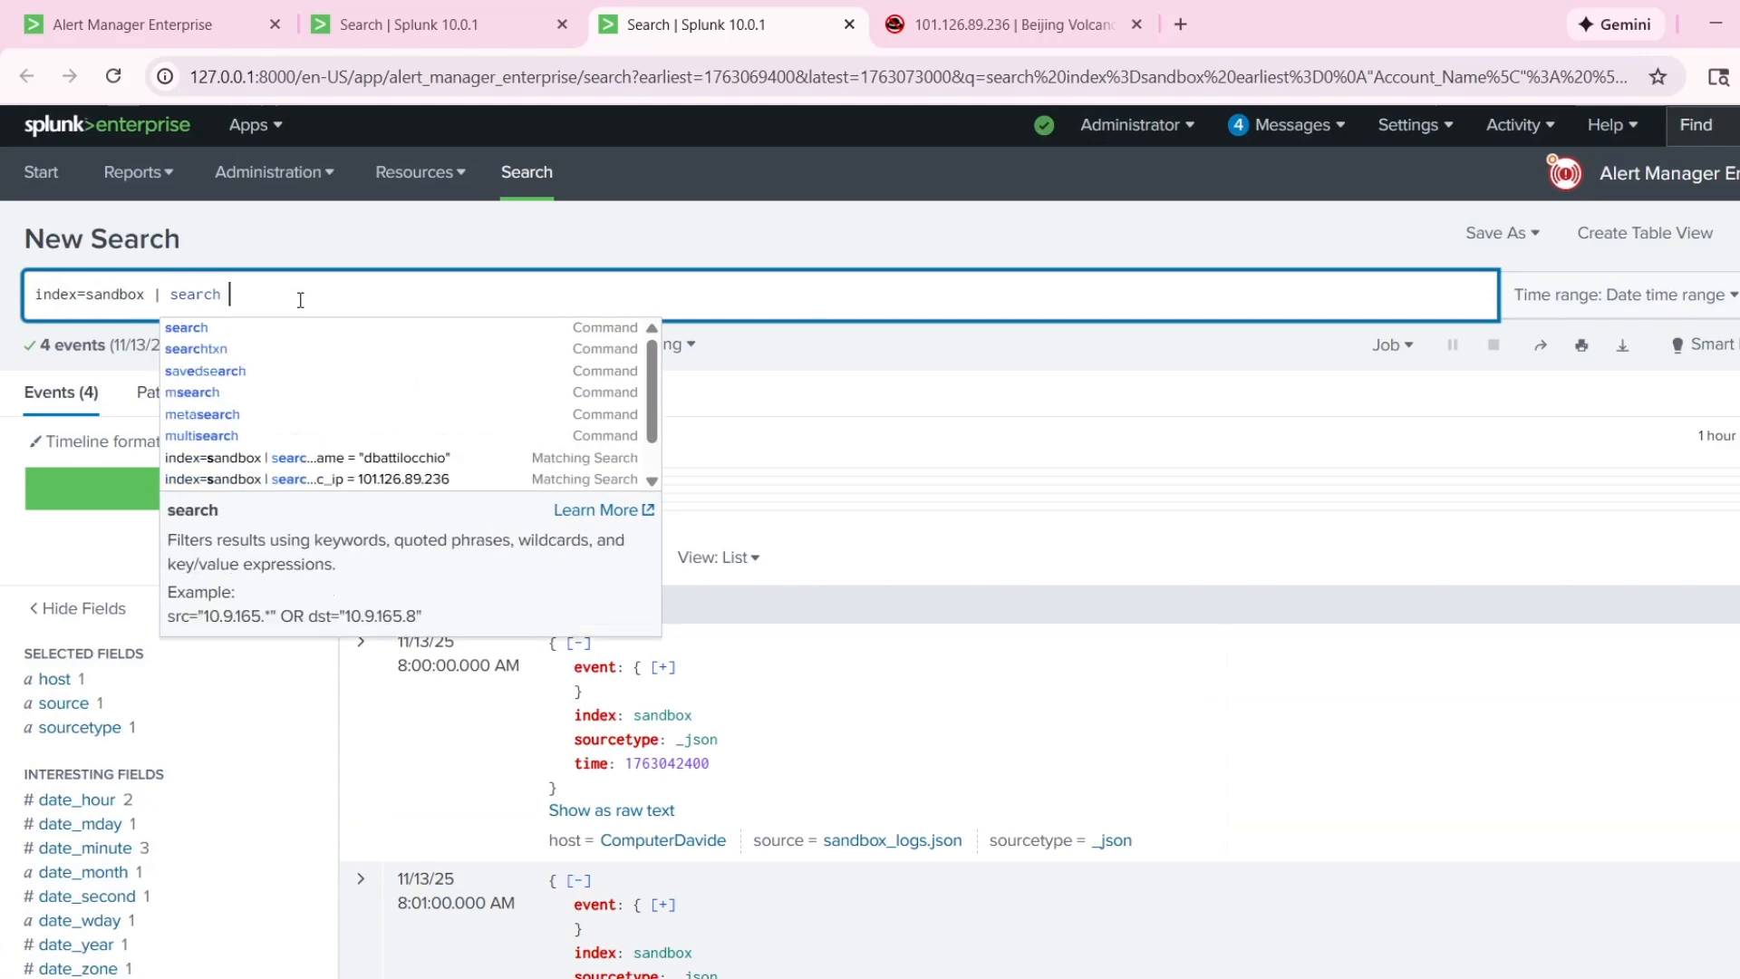
Copy the field name event.Account_Name from the 8:01:00 AM event into the query after the search command.
scroll(364, 797, down, 2)
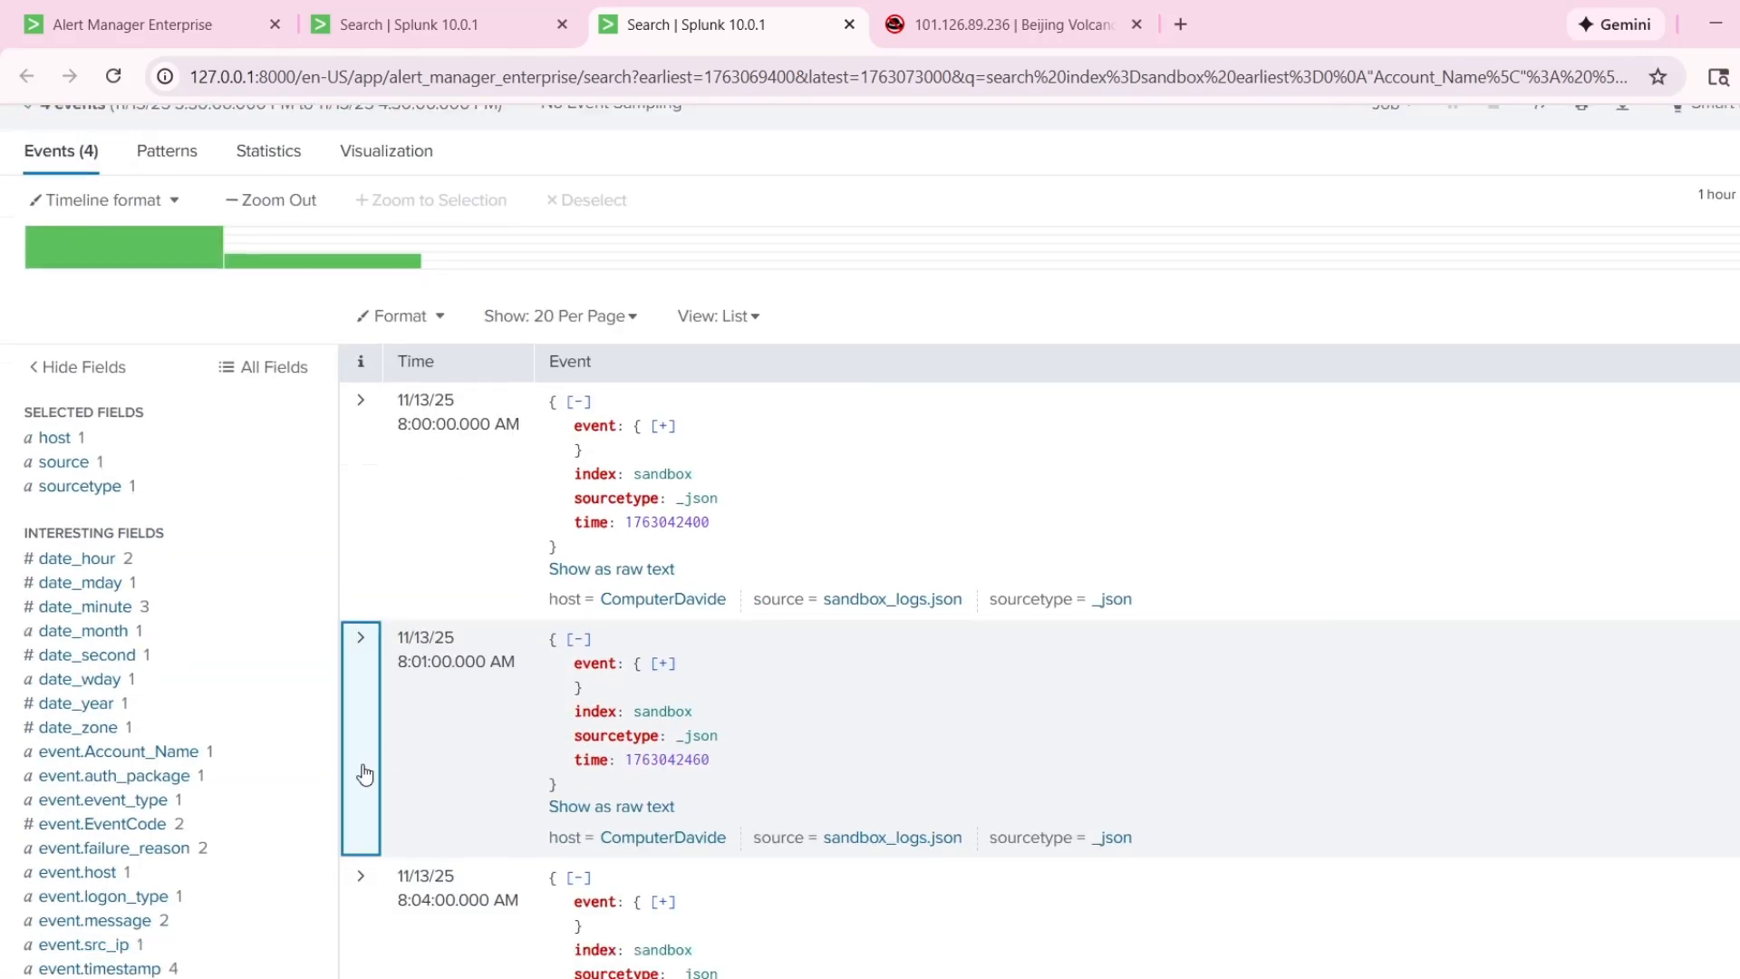
click(362, 775)
scroll(364, 775, down, 2)
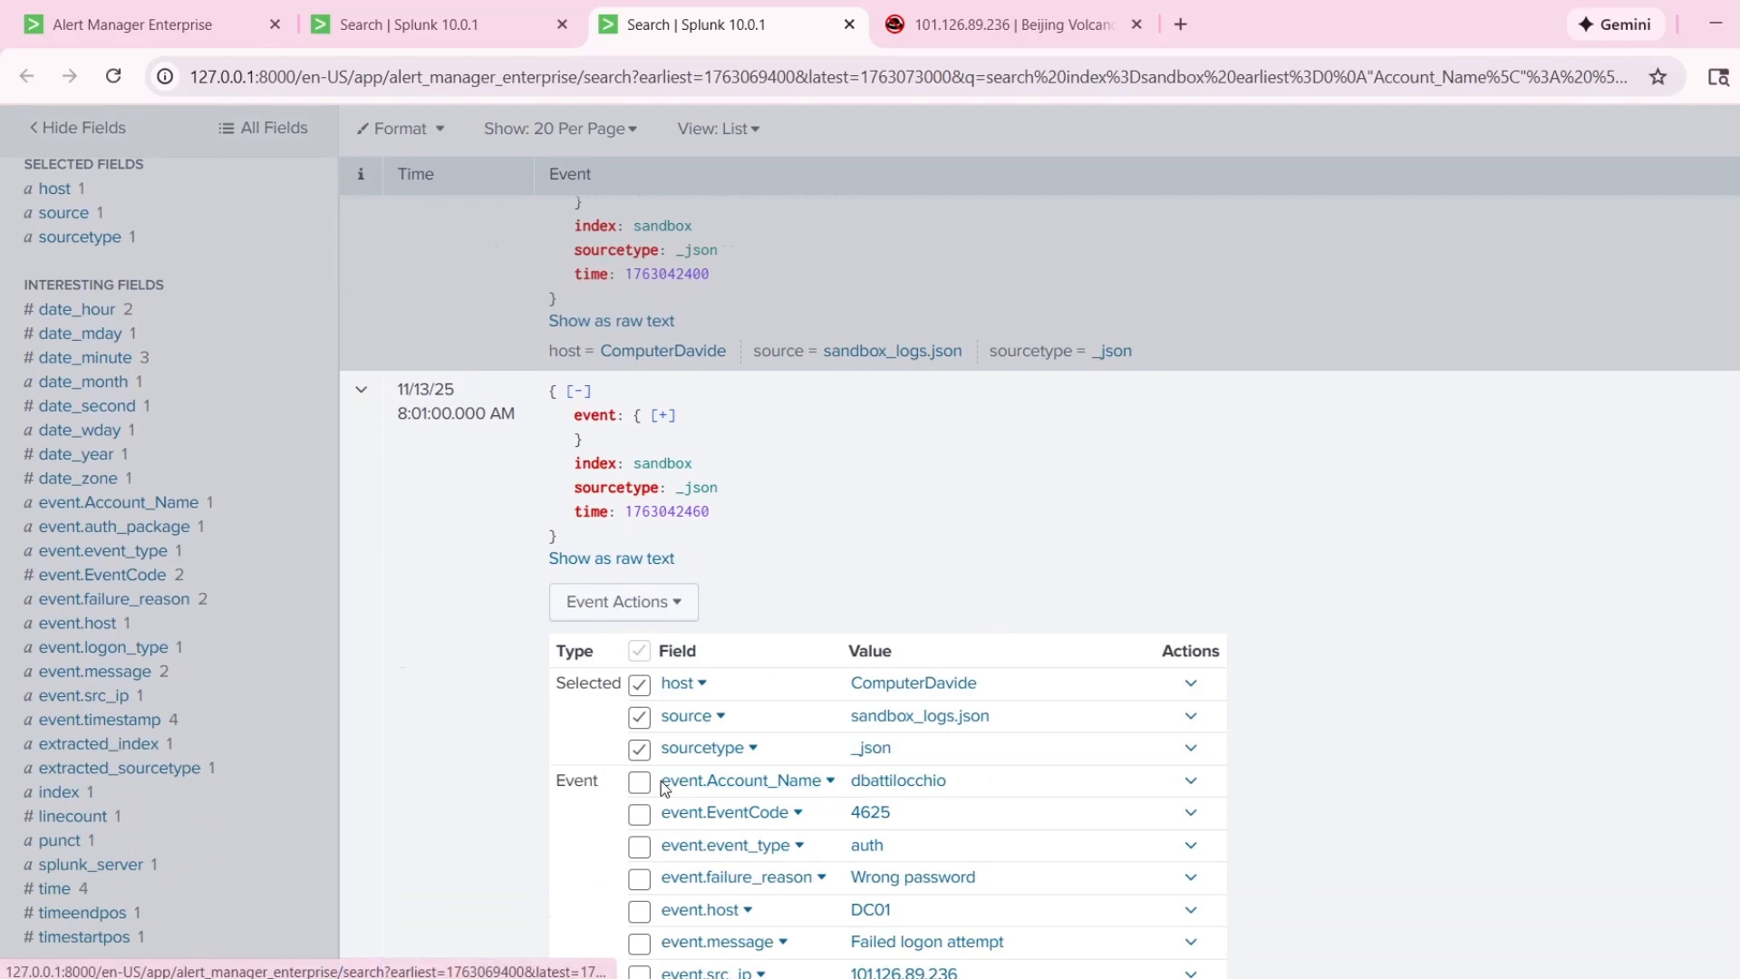
drag(661, 781, 823, 781)
key(ctrl+c)
scroll(634, 534, up, 5)
click(385, 288)
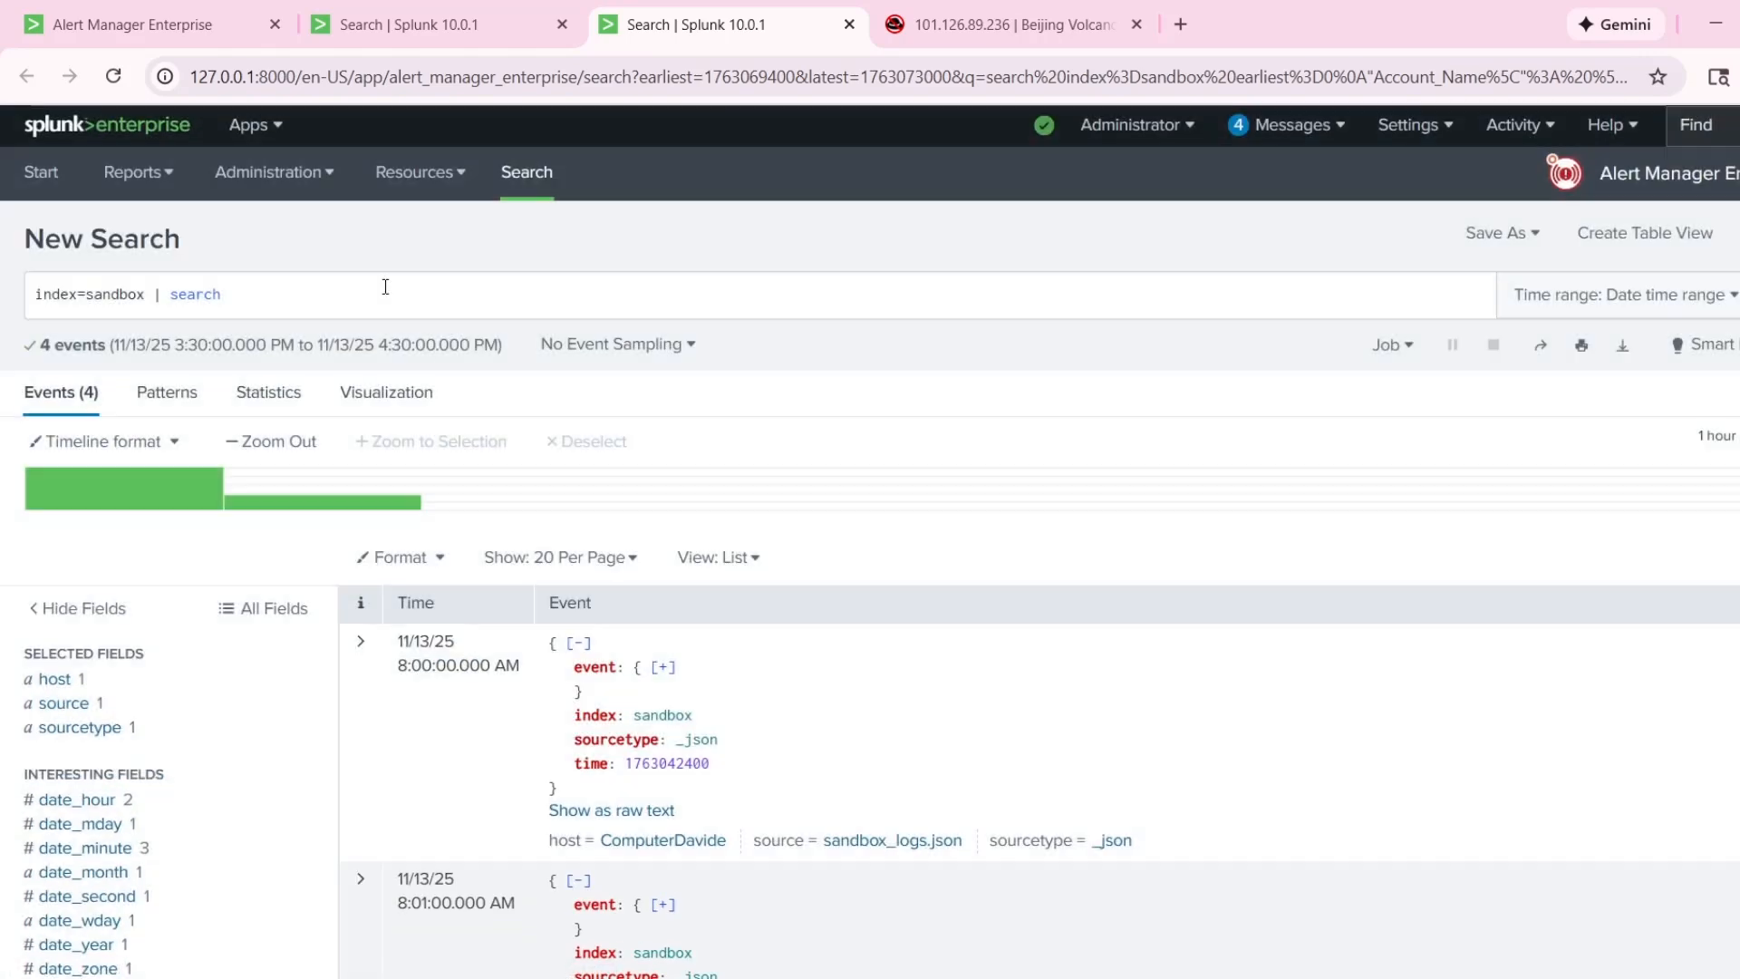
key(ctrl+v)
Set event.Account_Name equal to the affected account's username in the query and add an AND operator.
text(=)
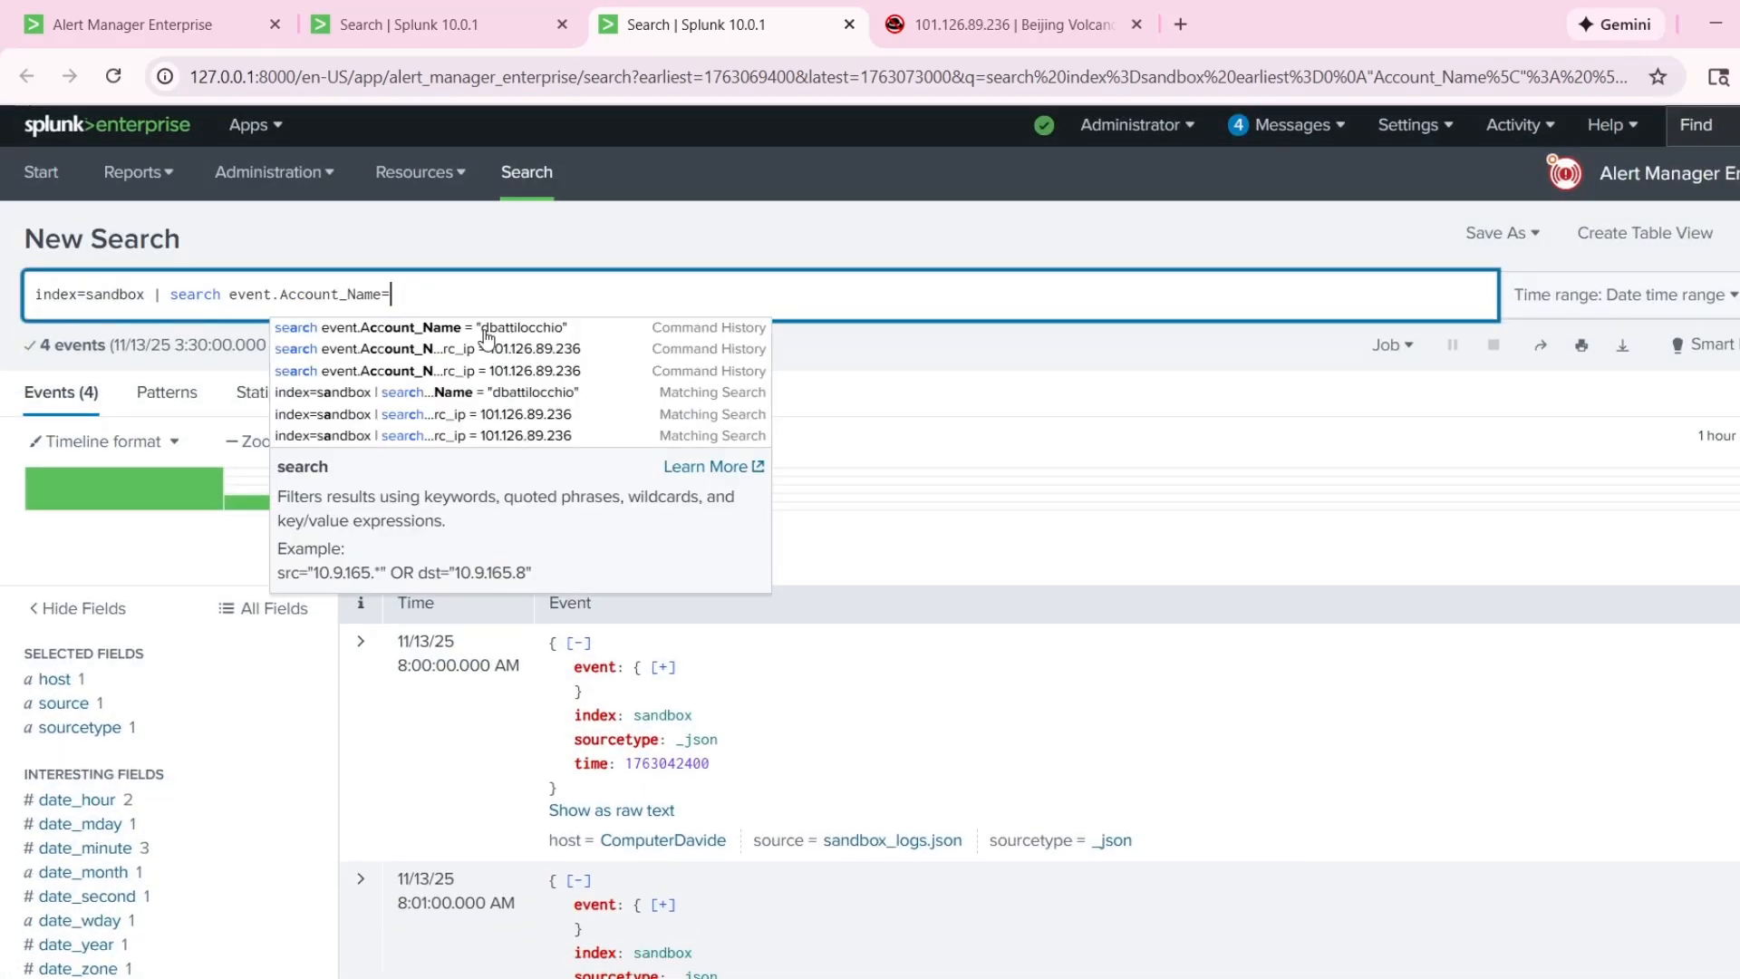
key(BackSpace)
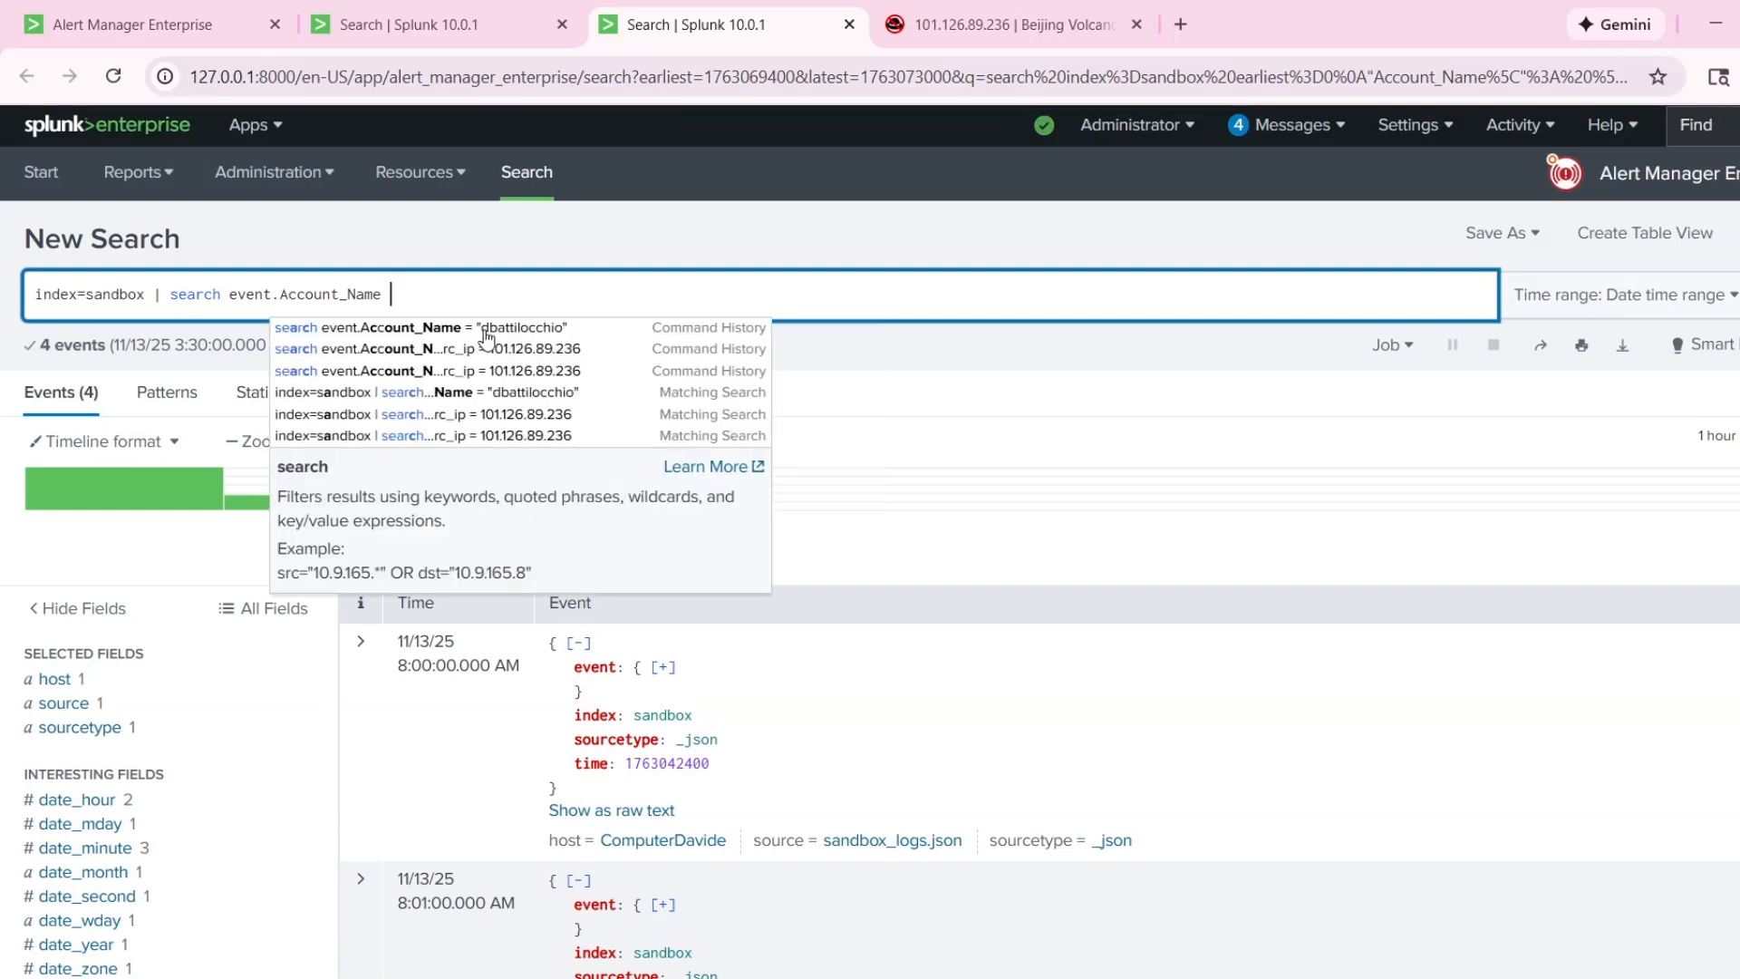
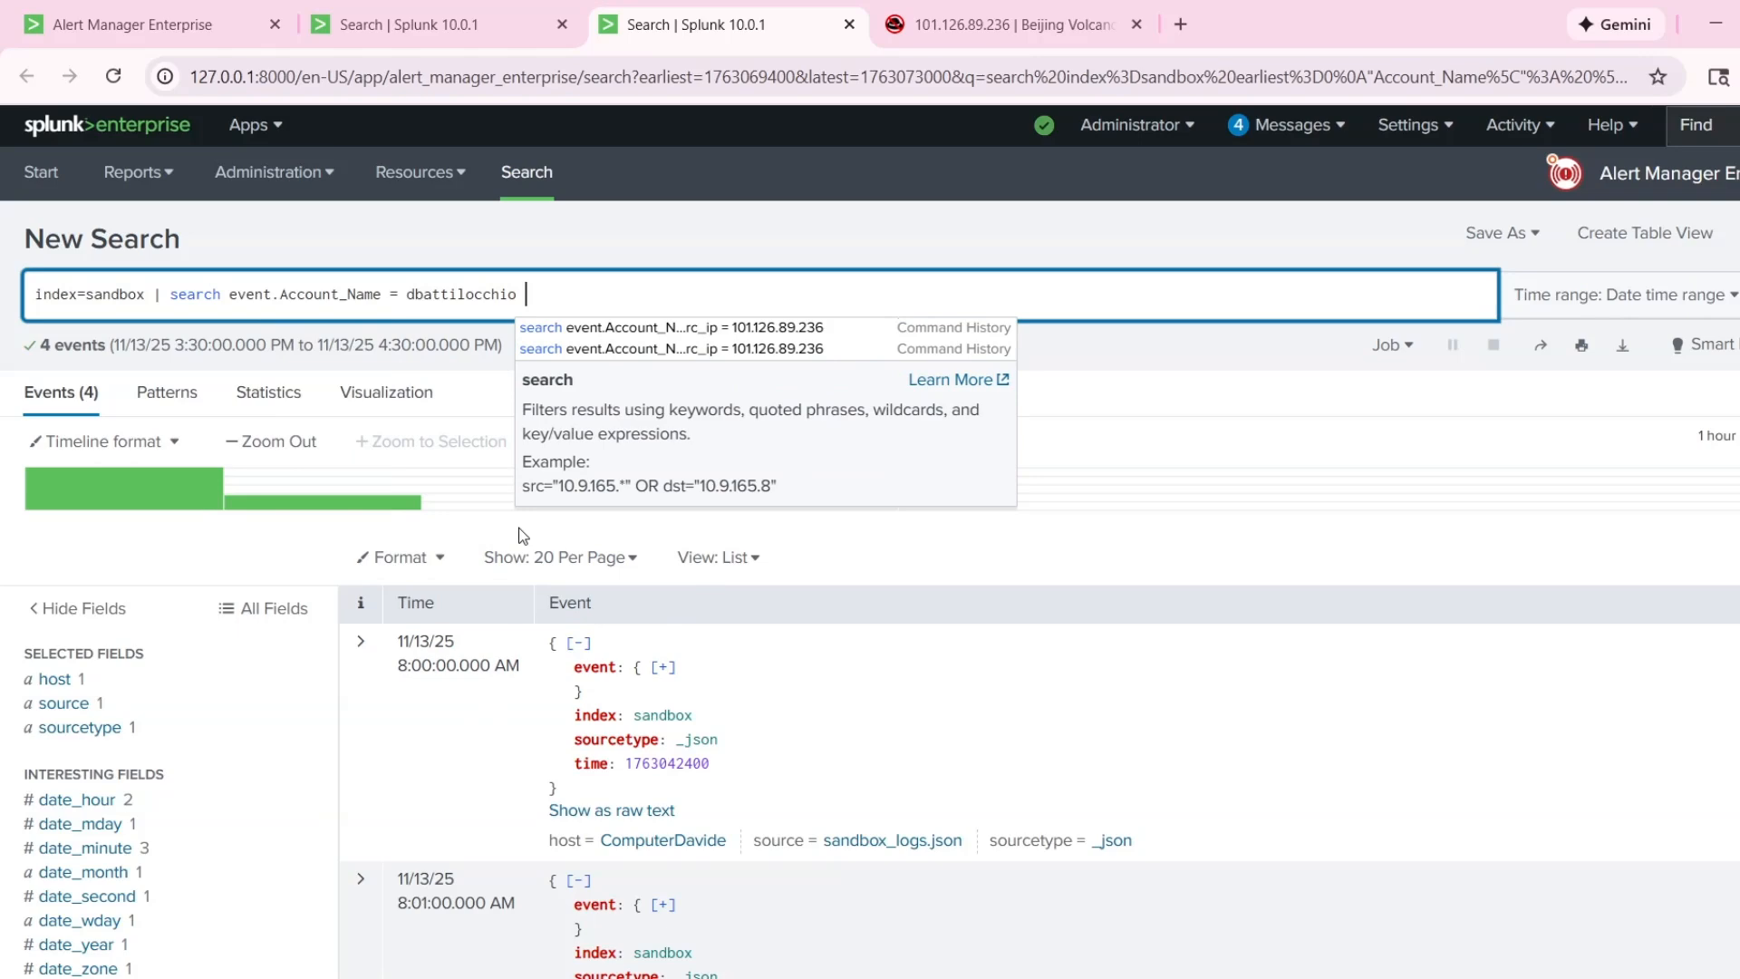
text( AND)
Copy the field name event.src_ip from the 8:01:00 AM event into the query after AND, keeping it on the same line.
scroll(385, 780, down, 1)
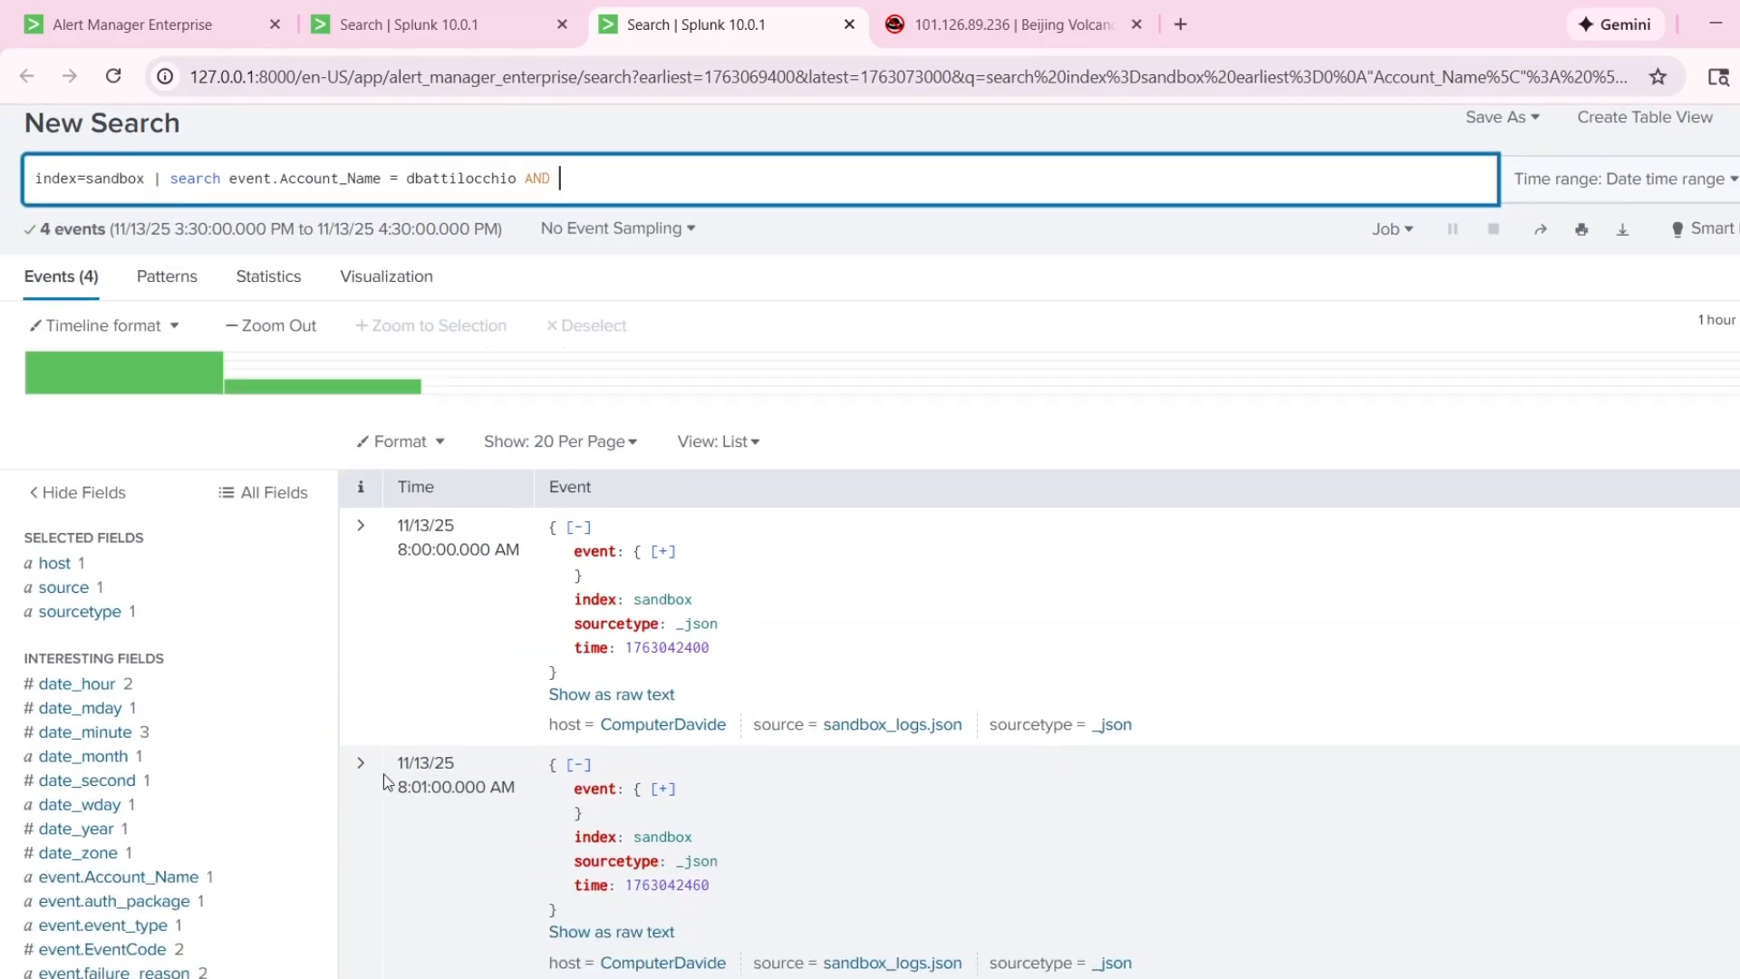
click(360, 763)
scroll(845, 698, down, 5)
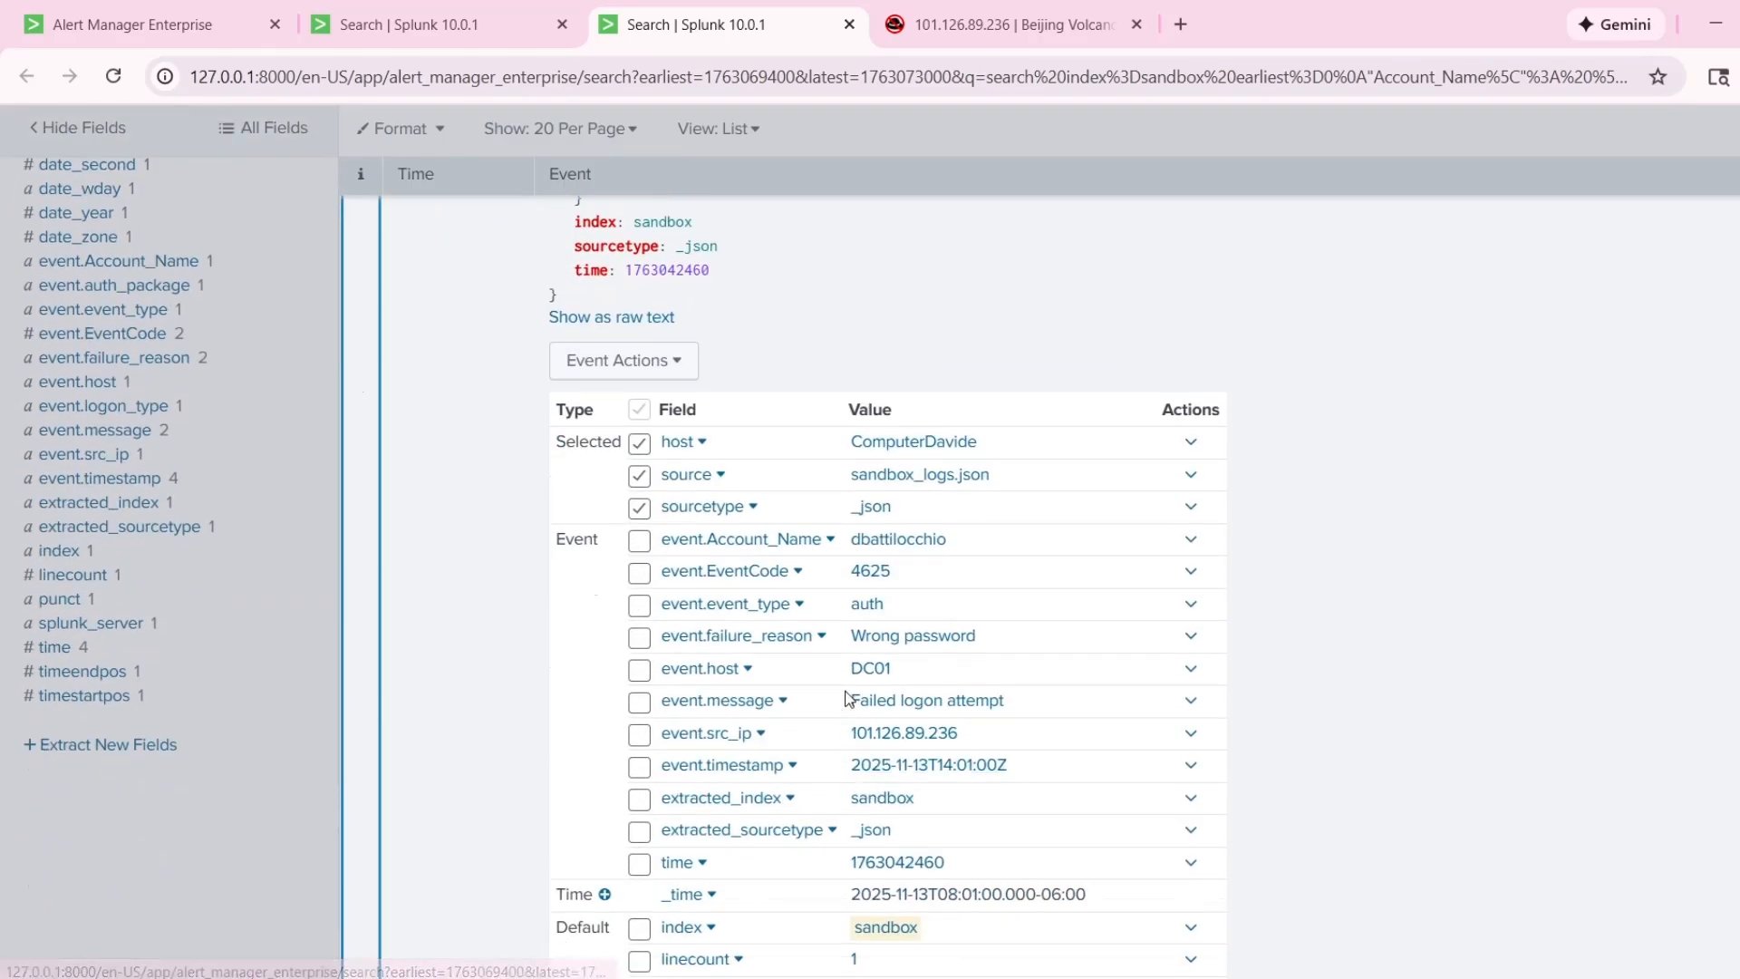
double_click(663, 732)
key(ctrl+c)
scroll(792, 730, up, 10)
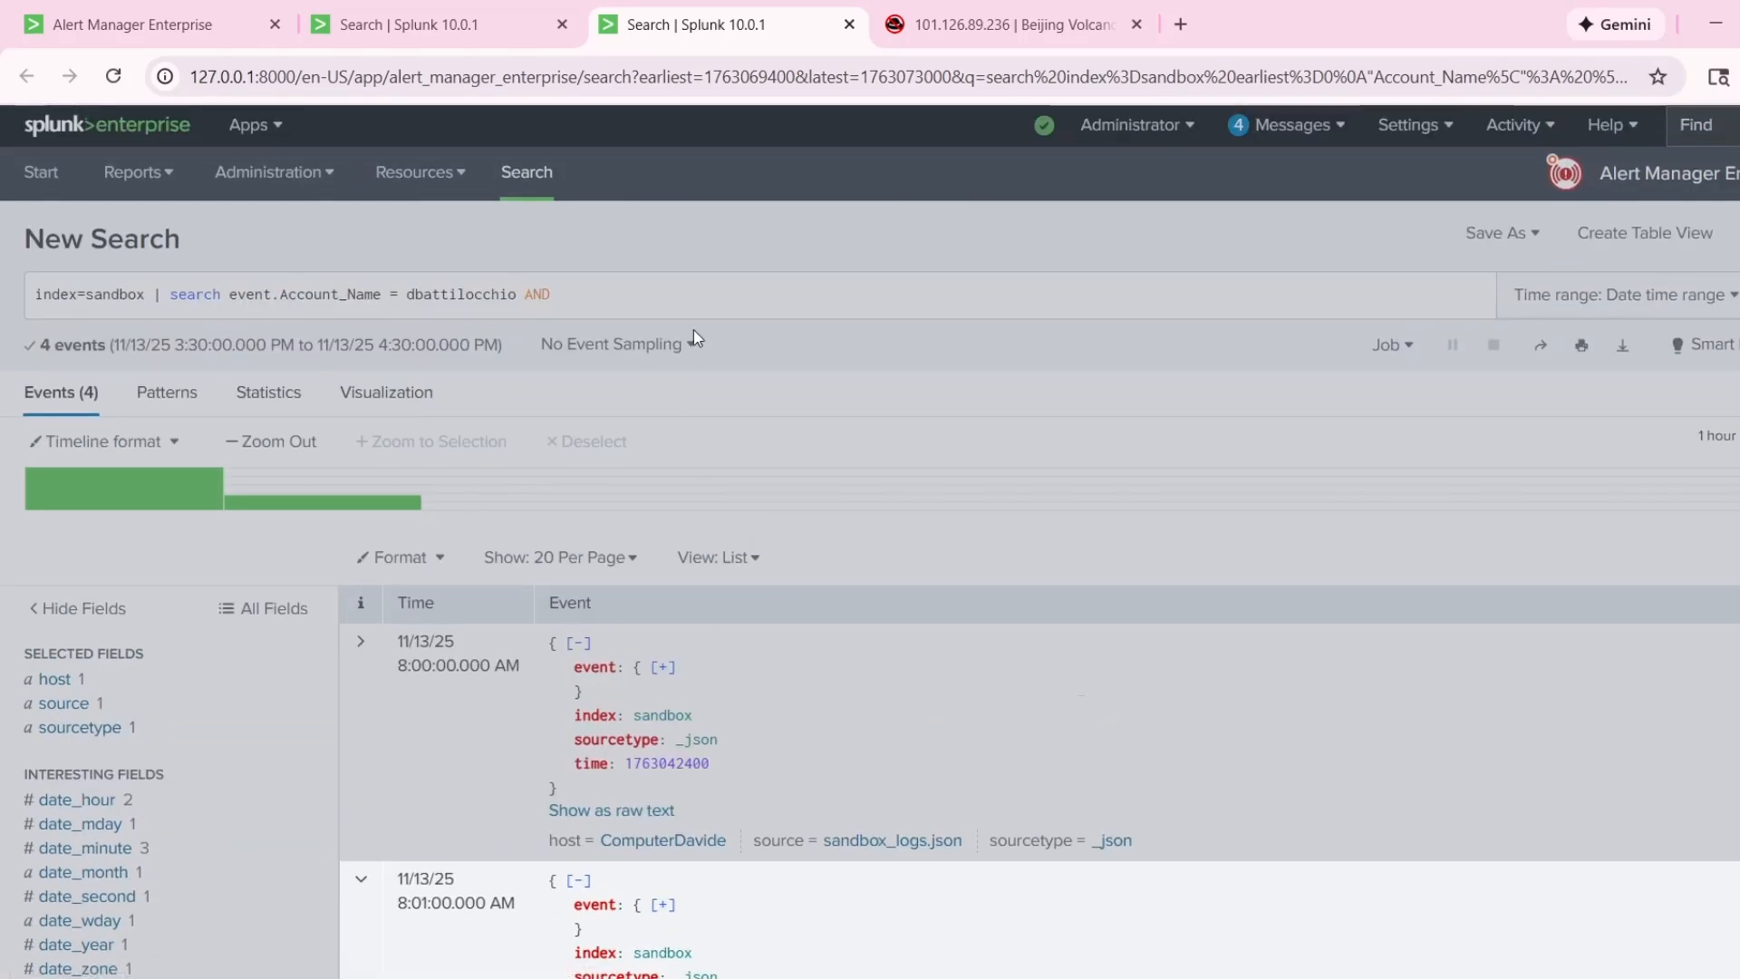
click(669, 290)
click(669, 288)
key(ctrl+v)
key(BackSpace)
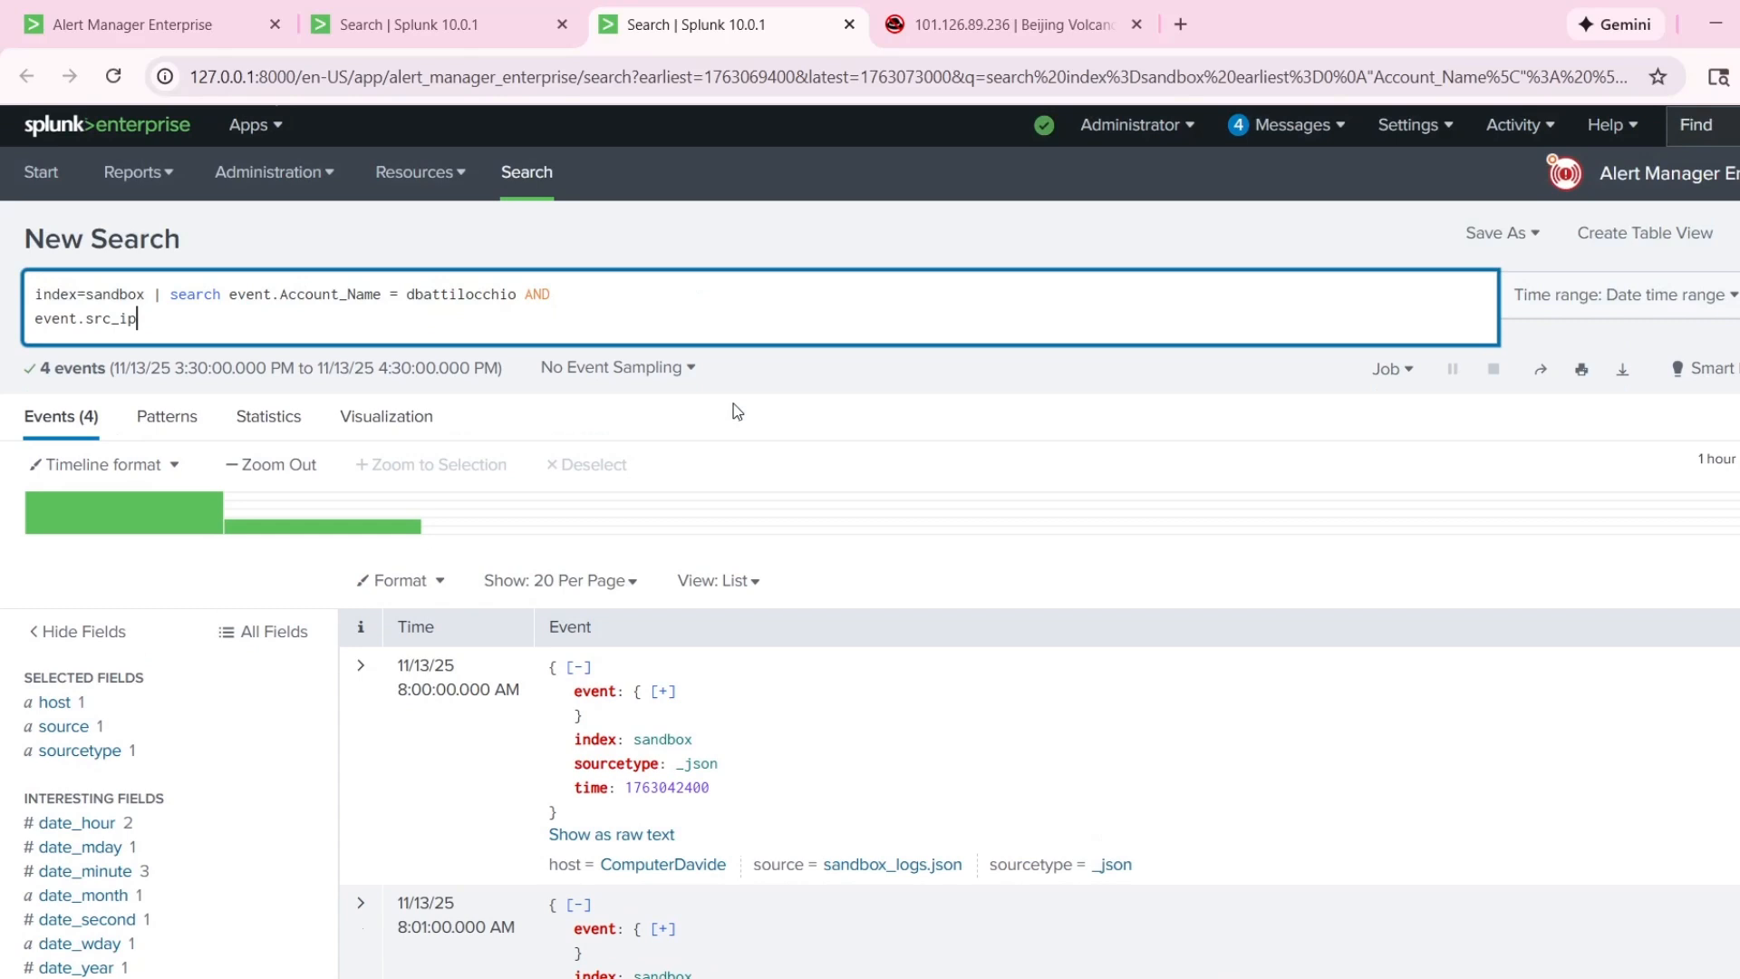
click(36, 319)
key(BackSpace)
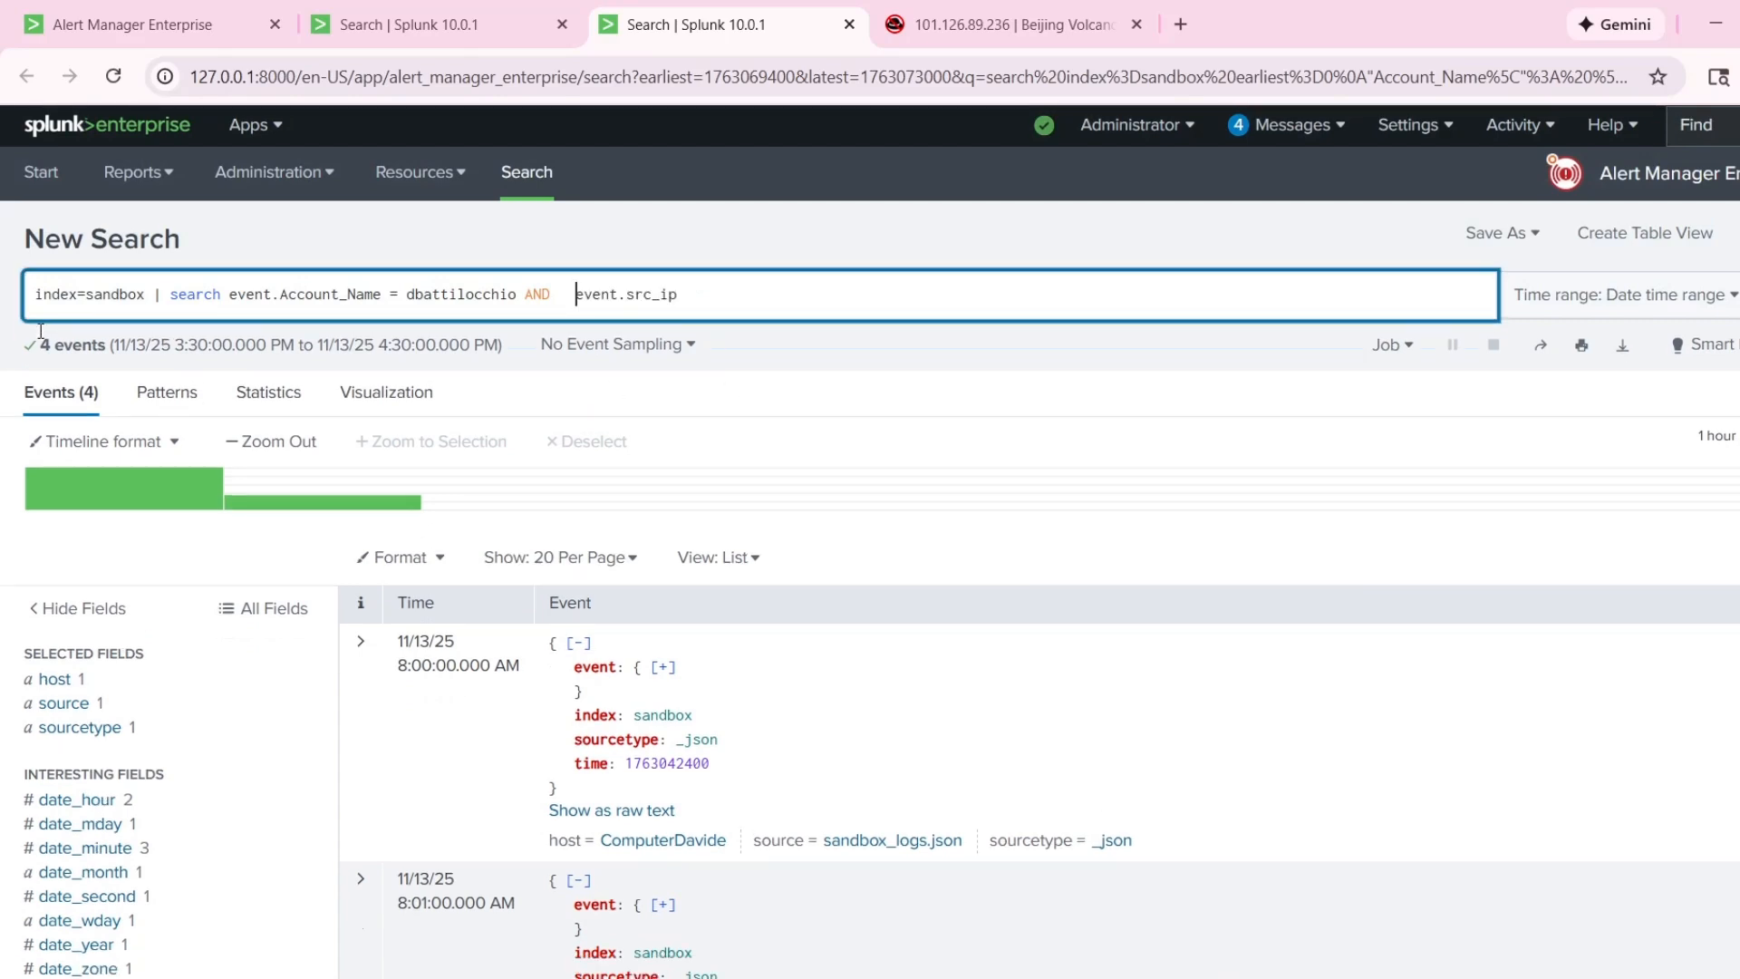
Copy the source IP from the 8:04:00 AM event and complete the query's condition as event.src_ip = 101.126.89.236.
scroll(698, 885, down, 5)
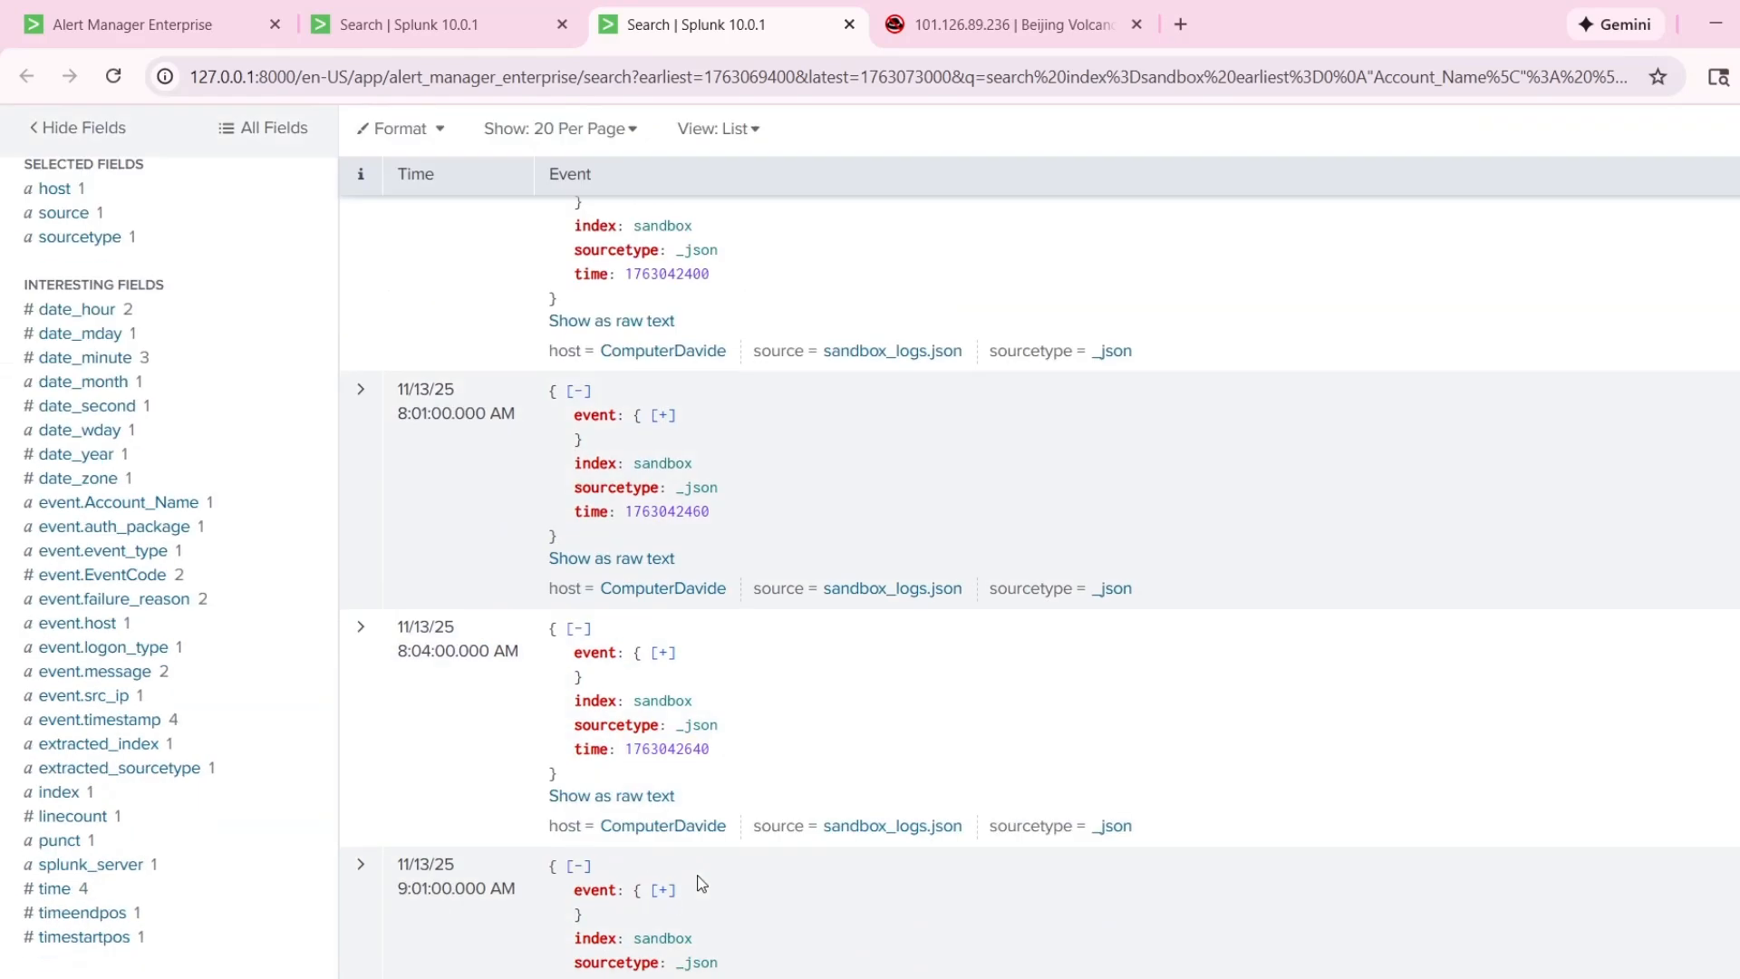
click(371, 775)
scroll(815, 789, down, 5)
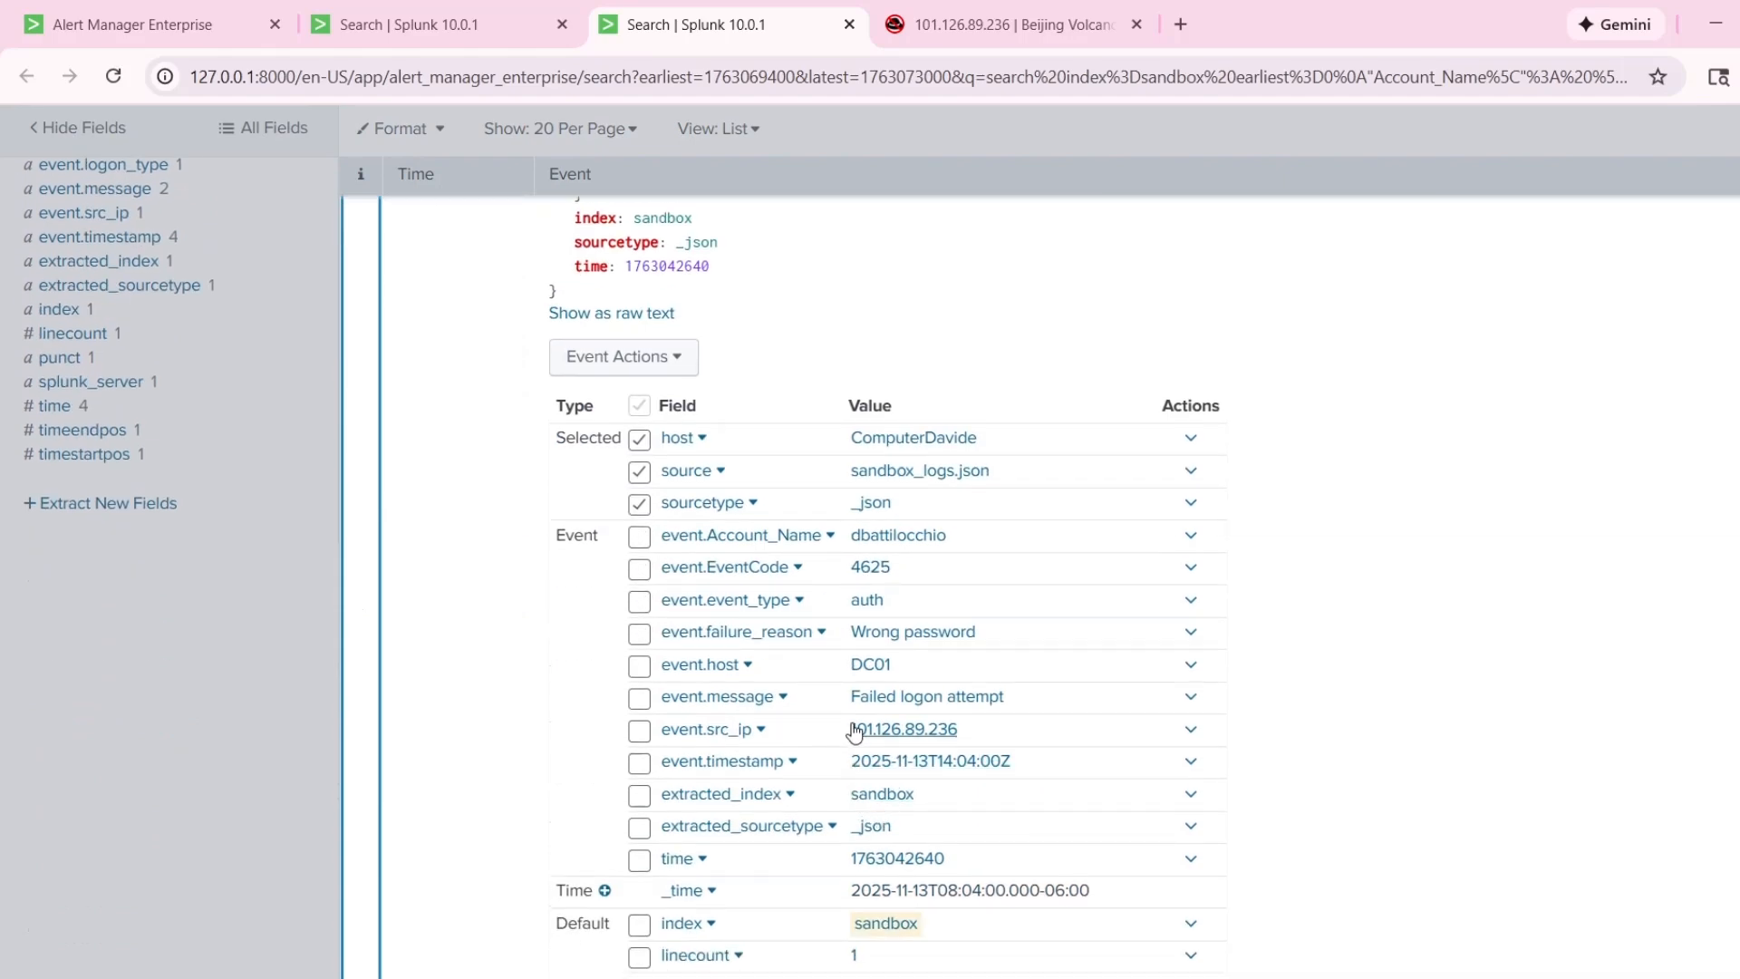
mouse_move(855, 732)
mouse_down()
mouse_move(883, 736)
mouse_move(854, 732)
mouse_up()
key(ctrl+c)
scroll(886, 738, up, 1)
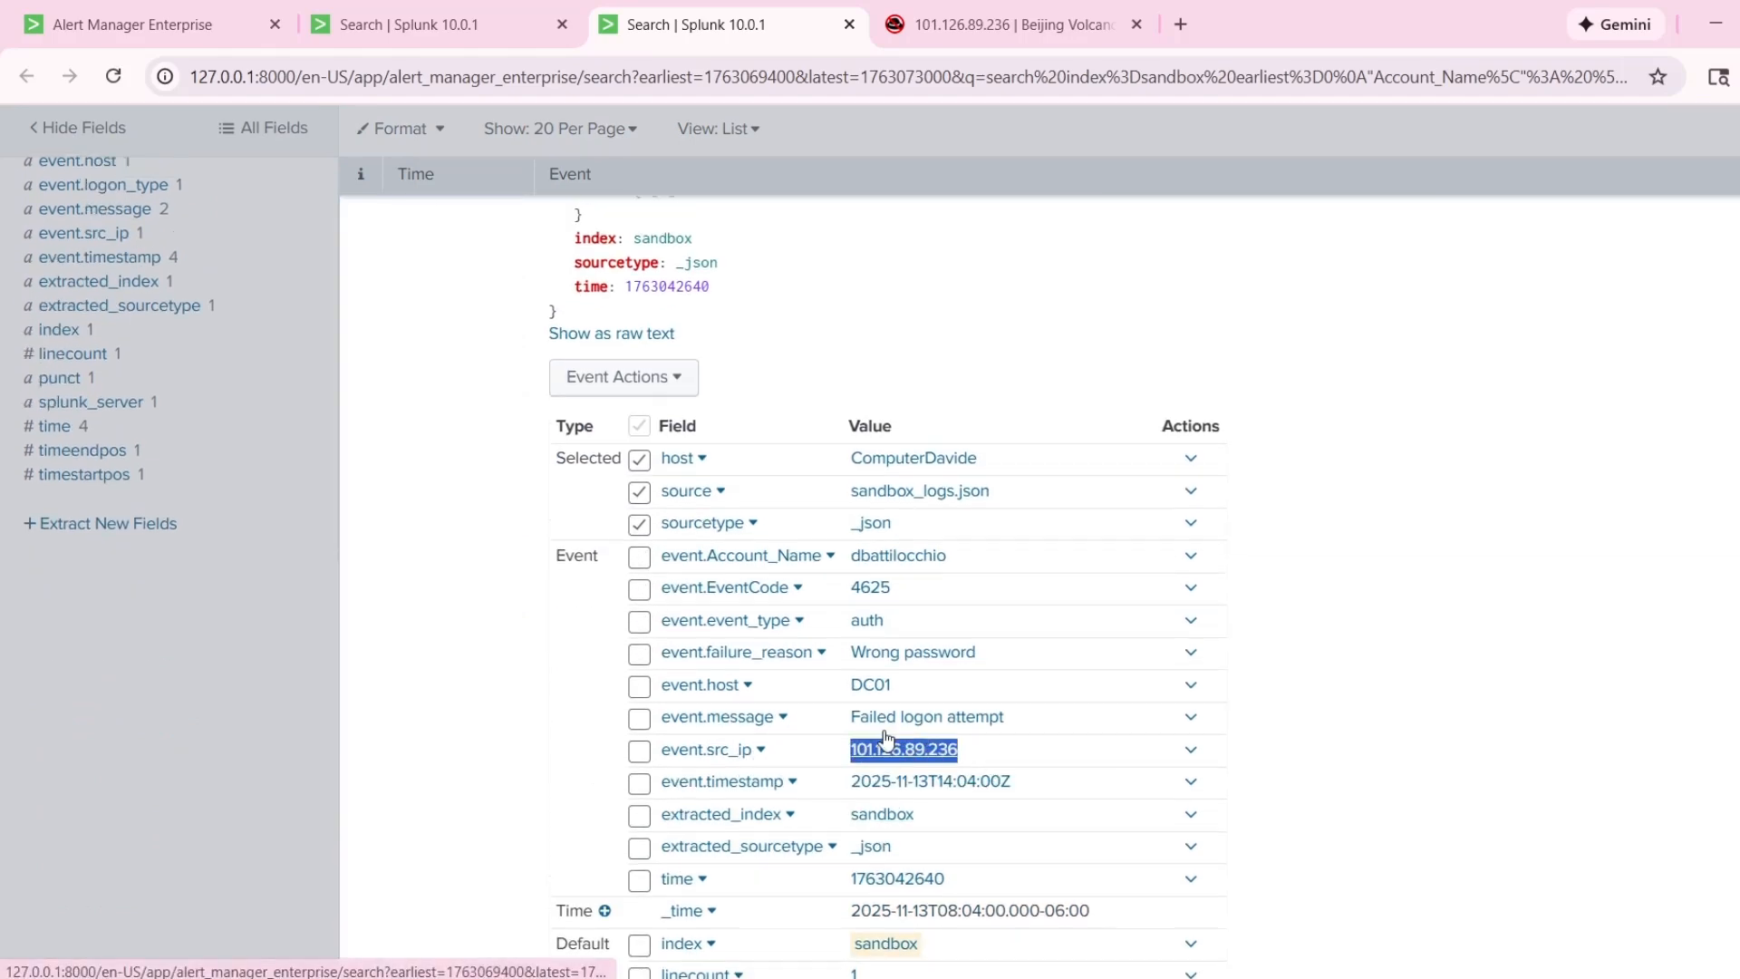
scroll(885, 733, up, 10)
click(748, 315)
scroll(758, 367, up, 7)
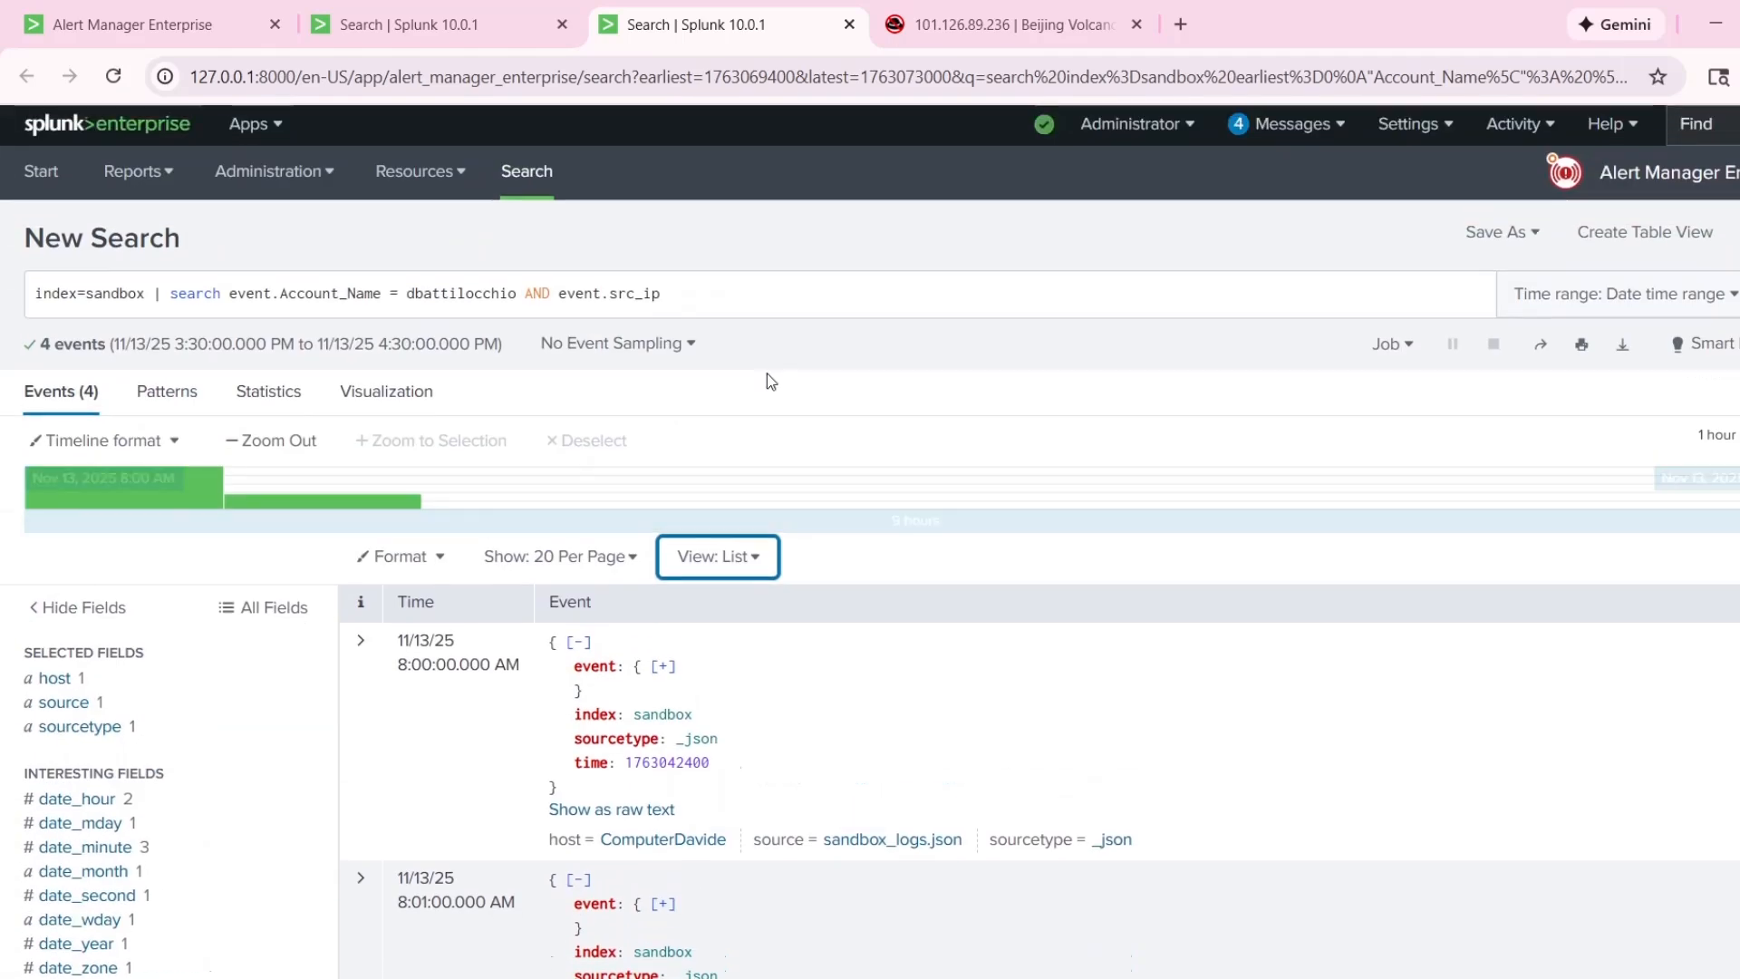
click(748, 304)
text(=)
key(ctrl+v)
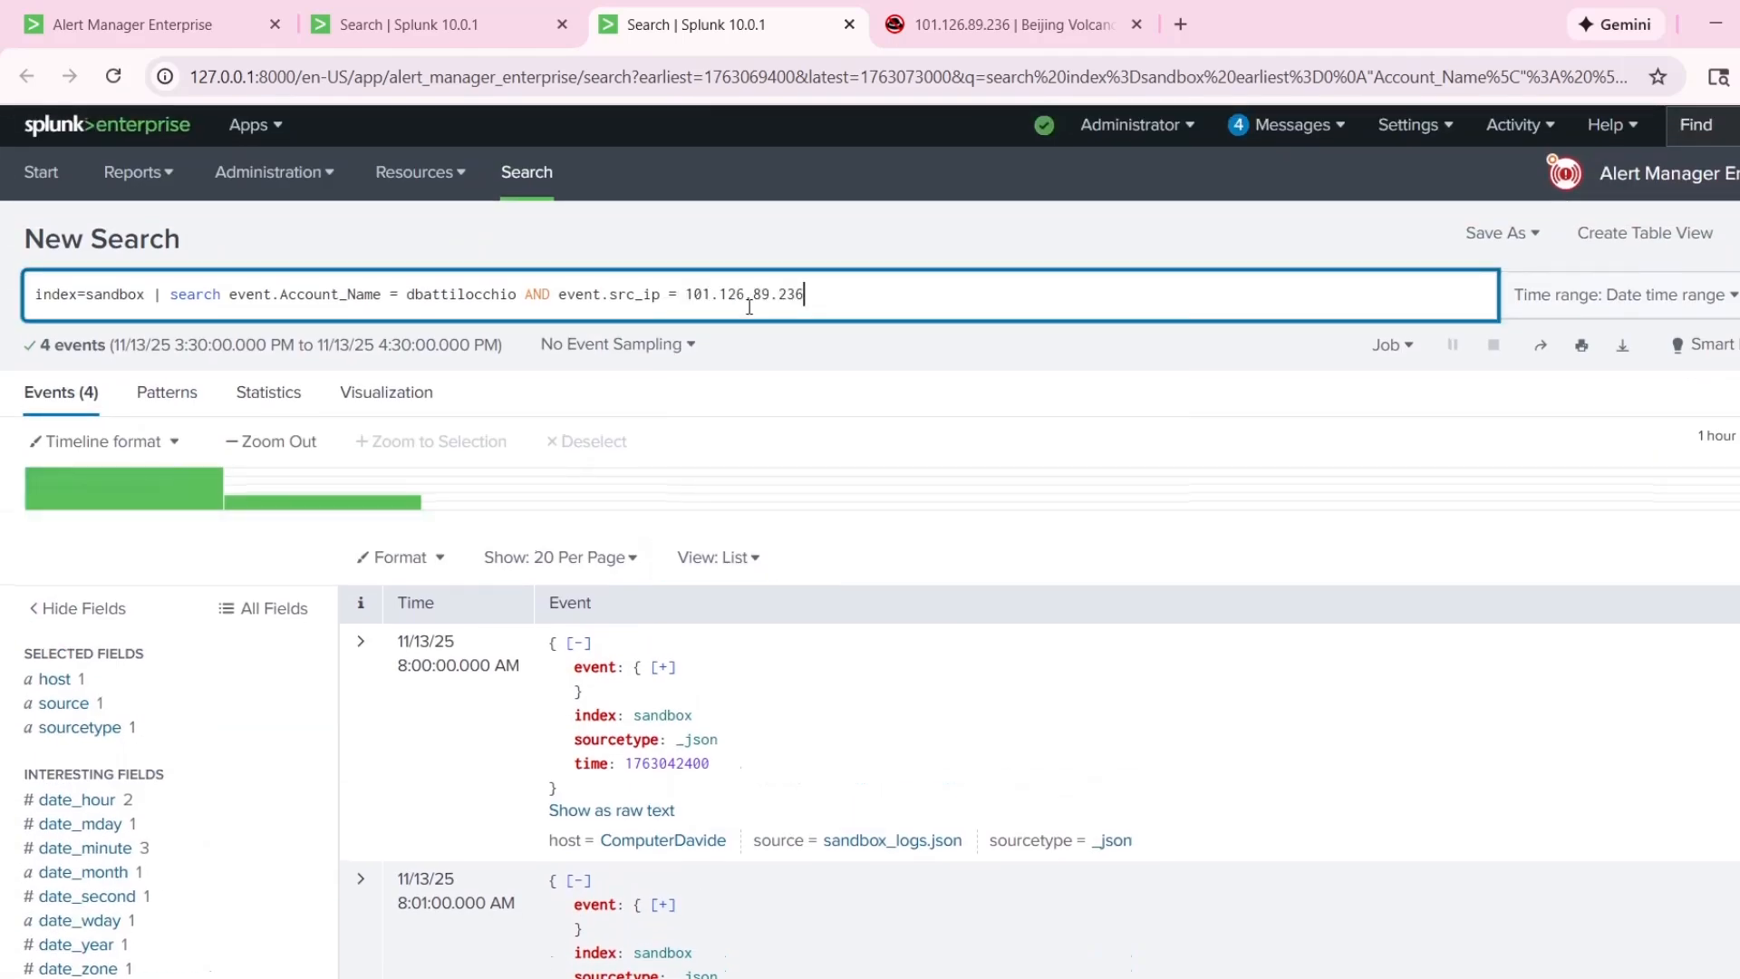
Run the search over the Last 30 days time range.
click(1619, 299)
click(1414, 347)
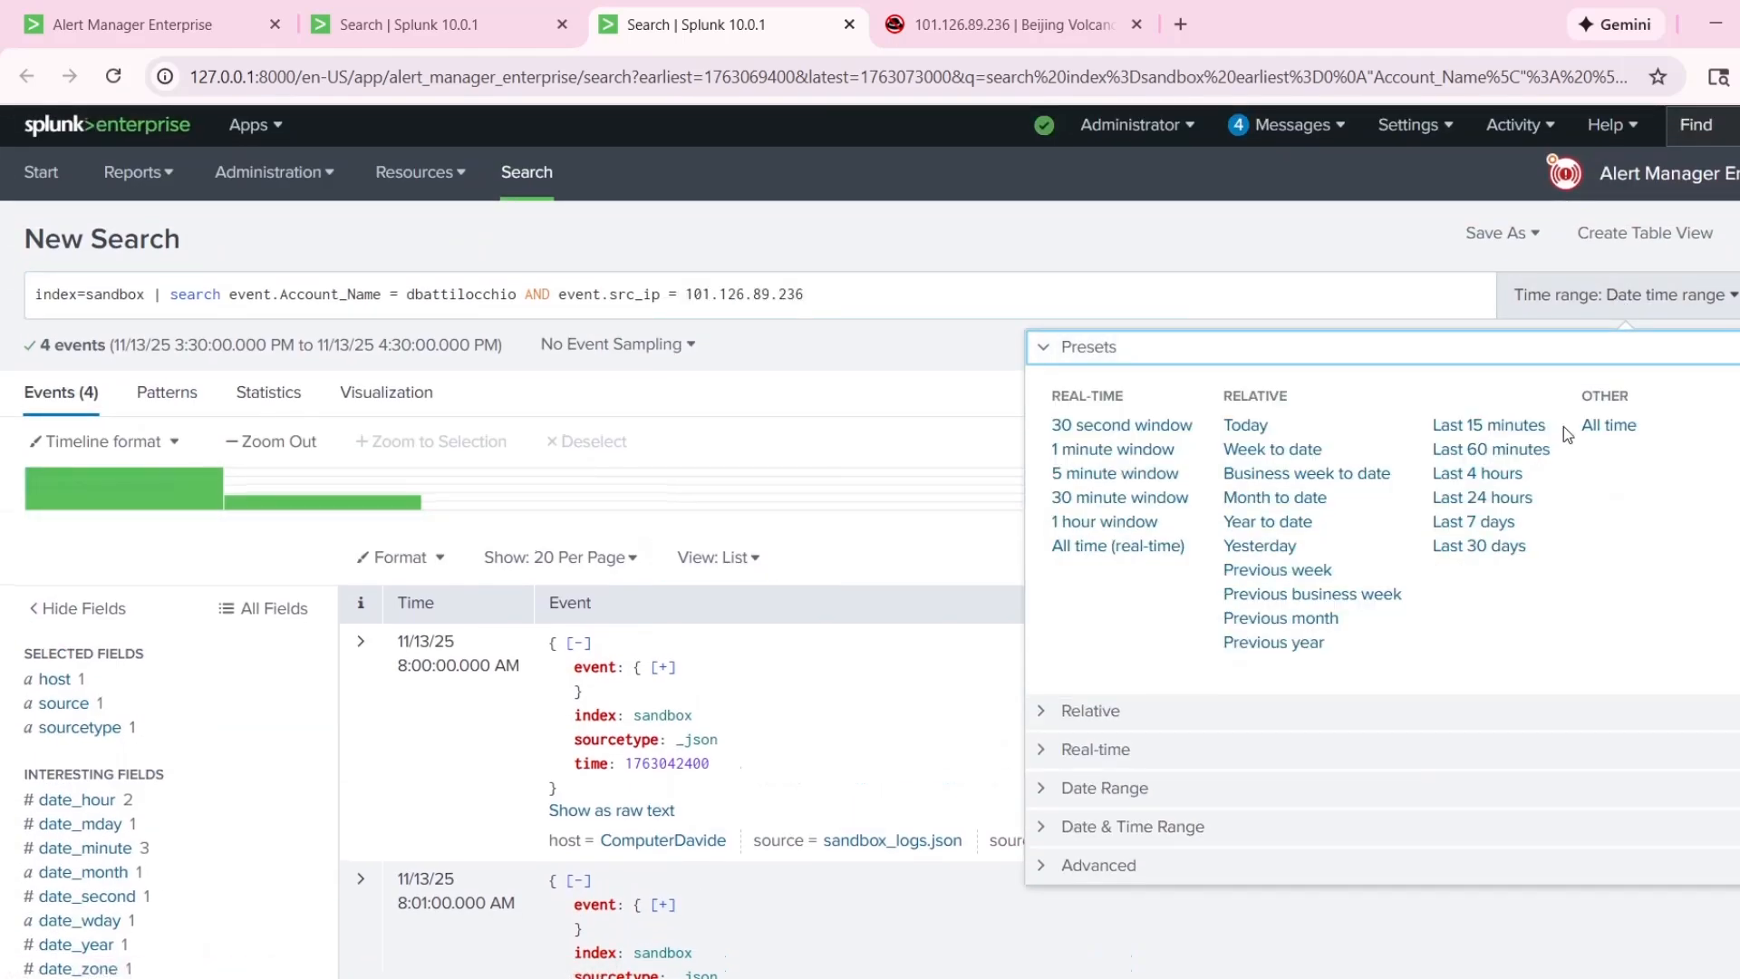
click(1494, 546)
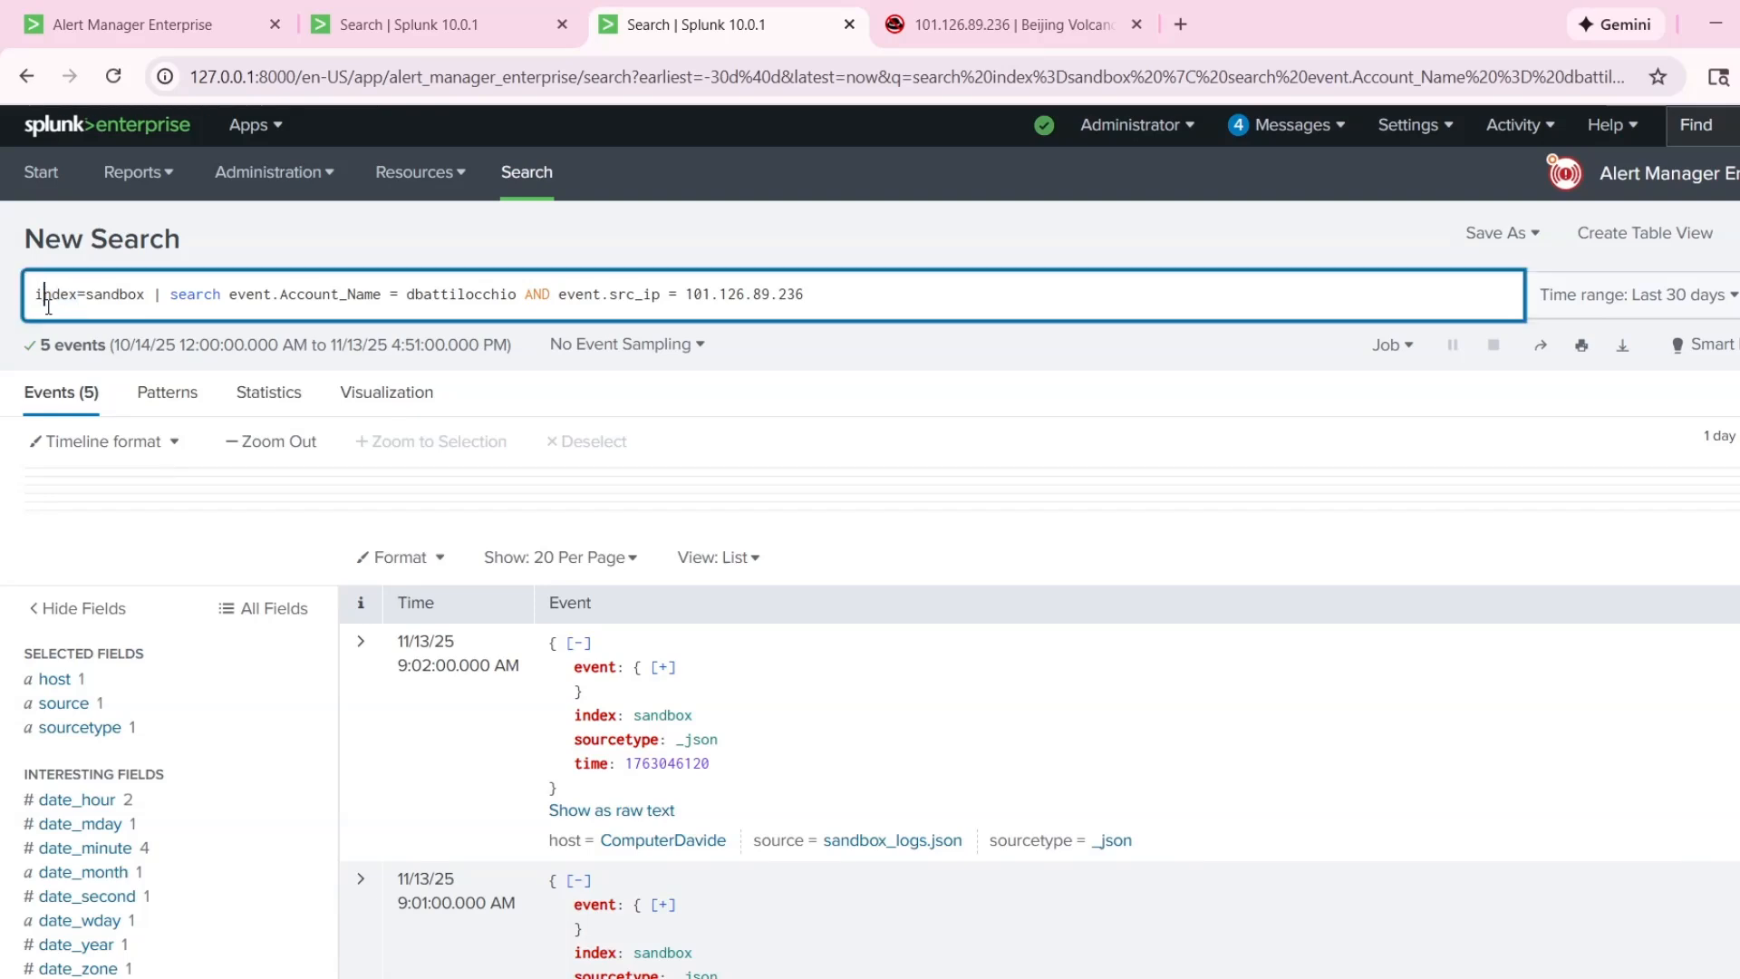
Review the query's index, account name and source IP filters and look through the list of matching events.
mouse_move(70, 295)
mouse_down()
mouse_move(151, 297)
mouse_move(79, 297)
mouse_up()
click(103, 294)
drag(222, 295, 512, 297)
click(324, 294)
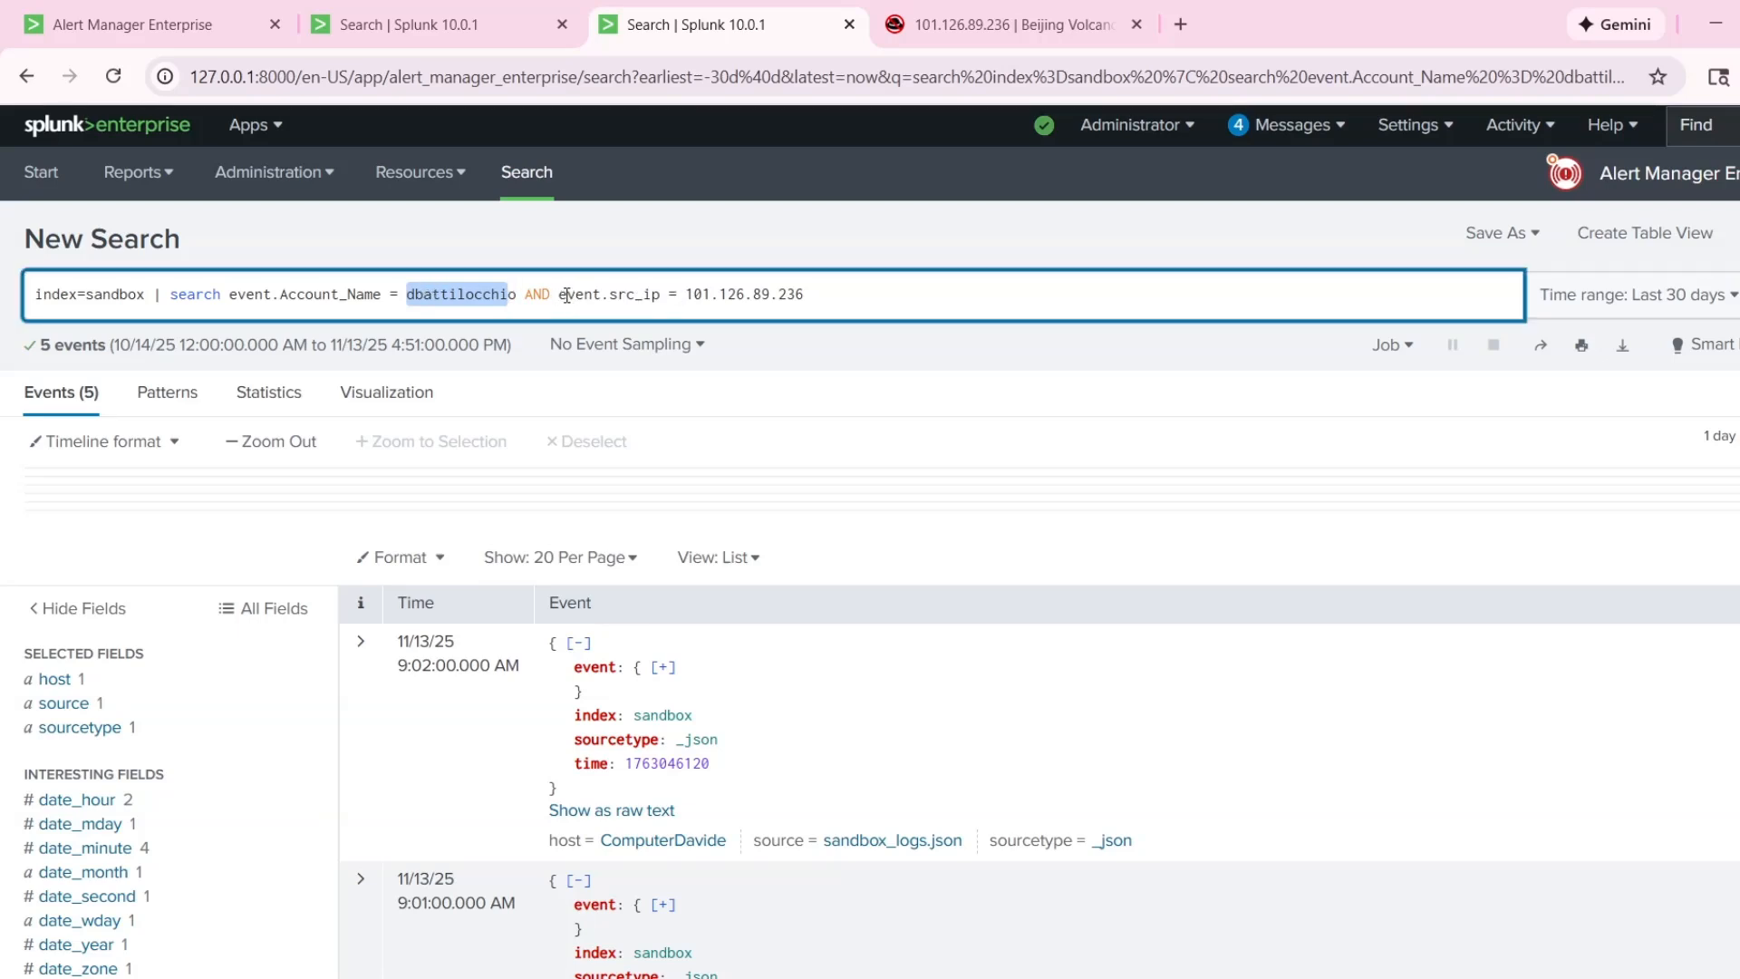
drag(685, 294, 806, 295)
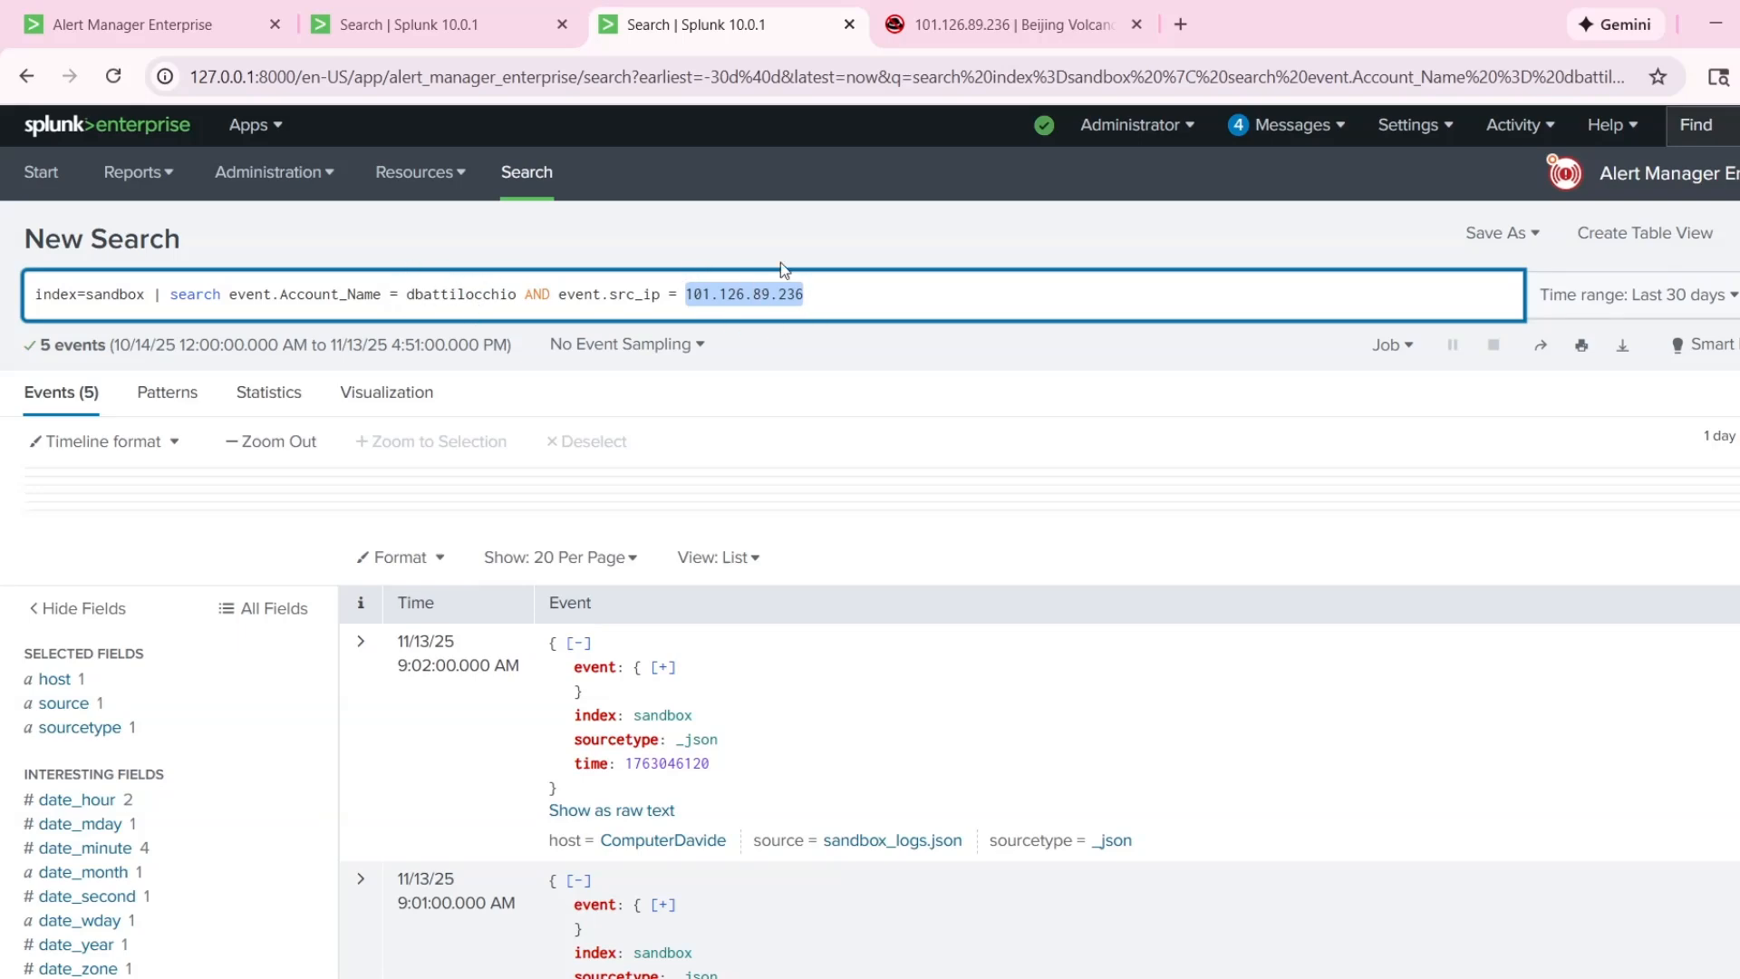
scroll(400, 571, down, 8)
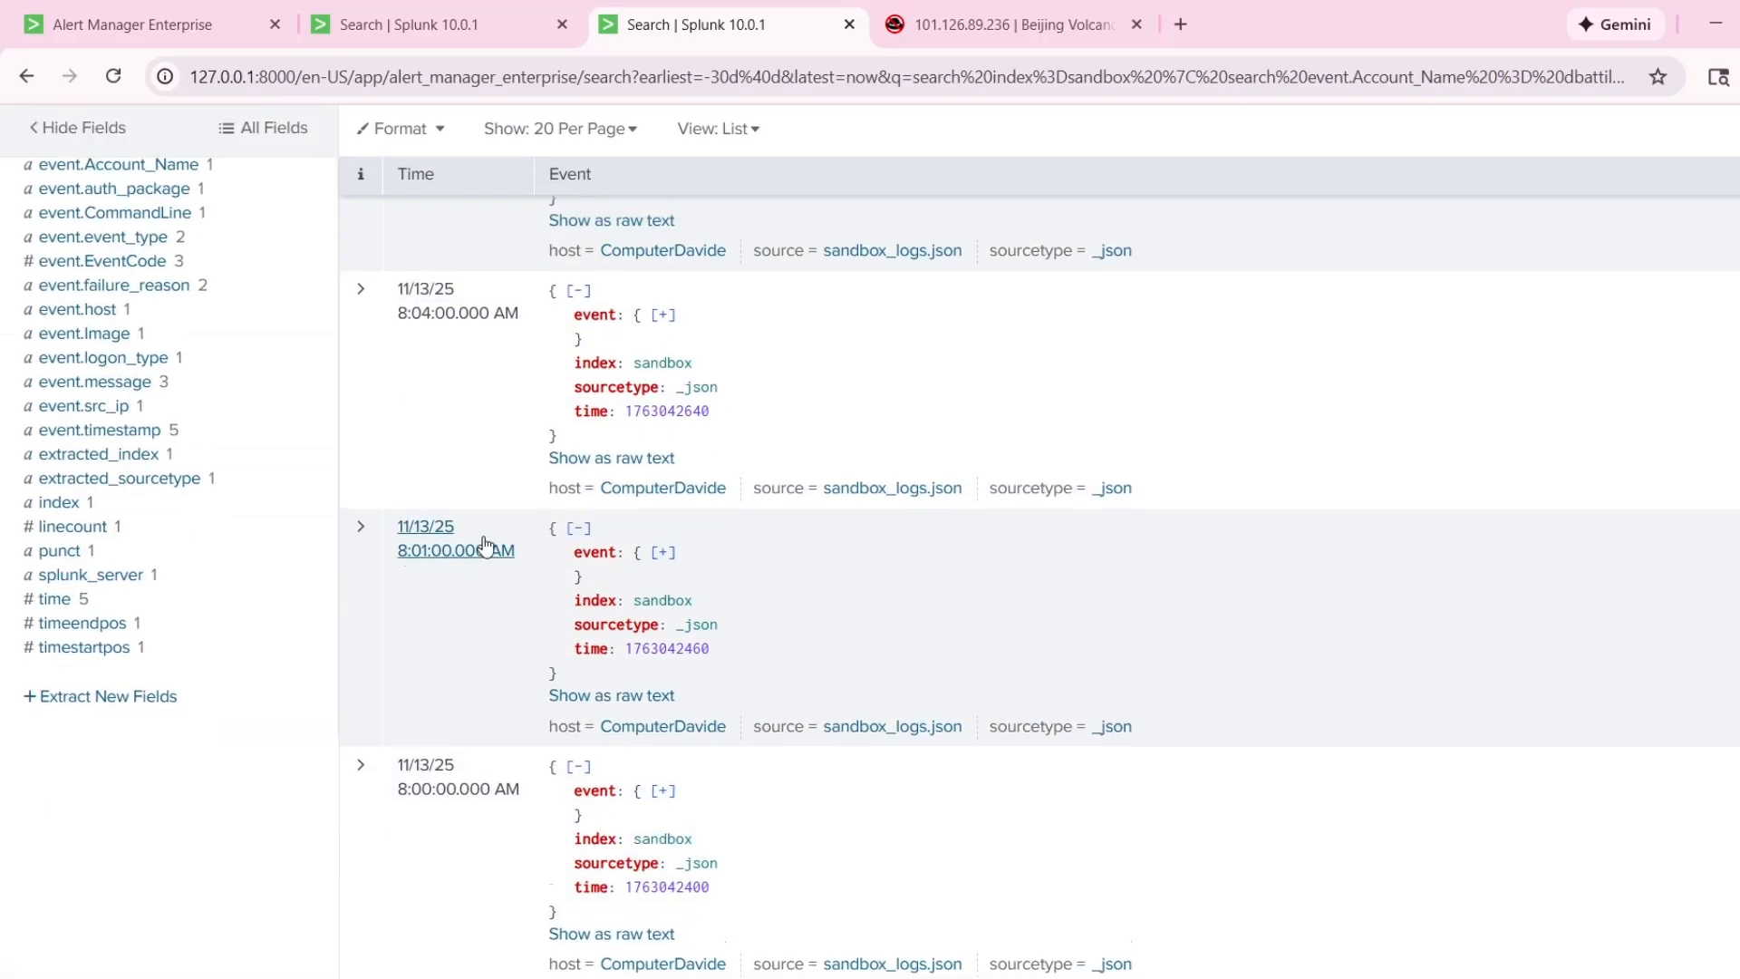
scroll(400, 535, up, 4)
scroll(473, 501, down, 5)
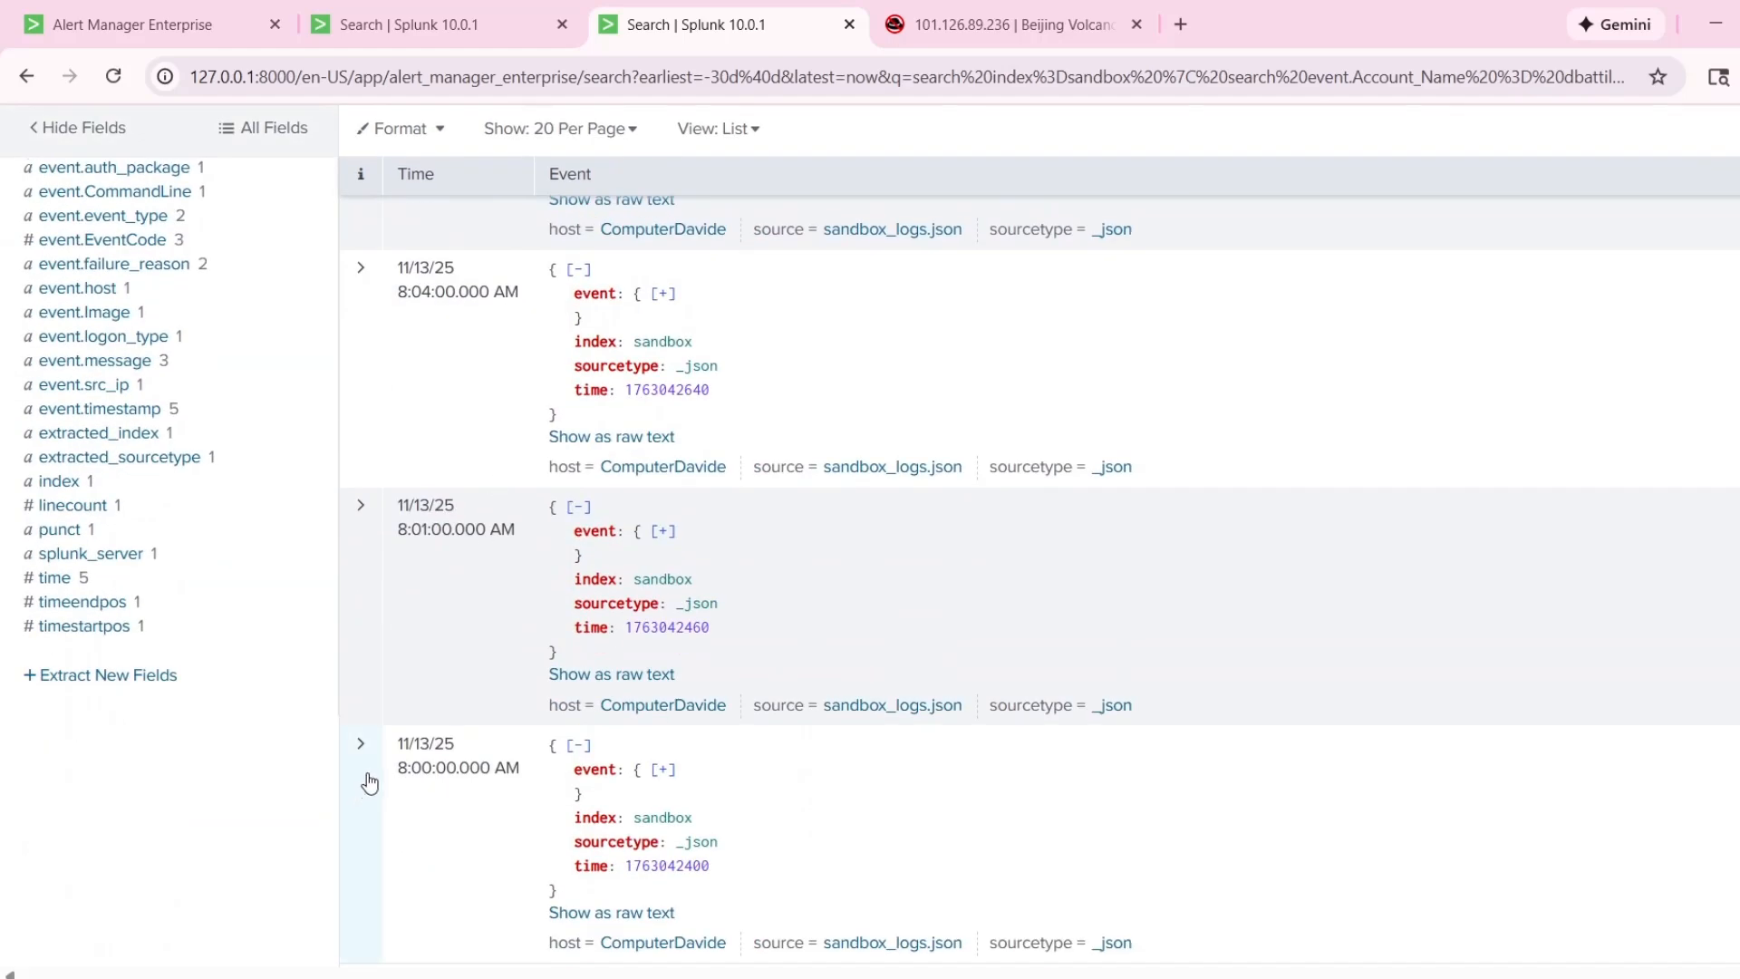
scroll(371, 770, up, 5)
scroll(391, 641, down, 5)
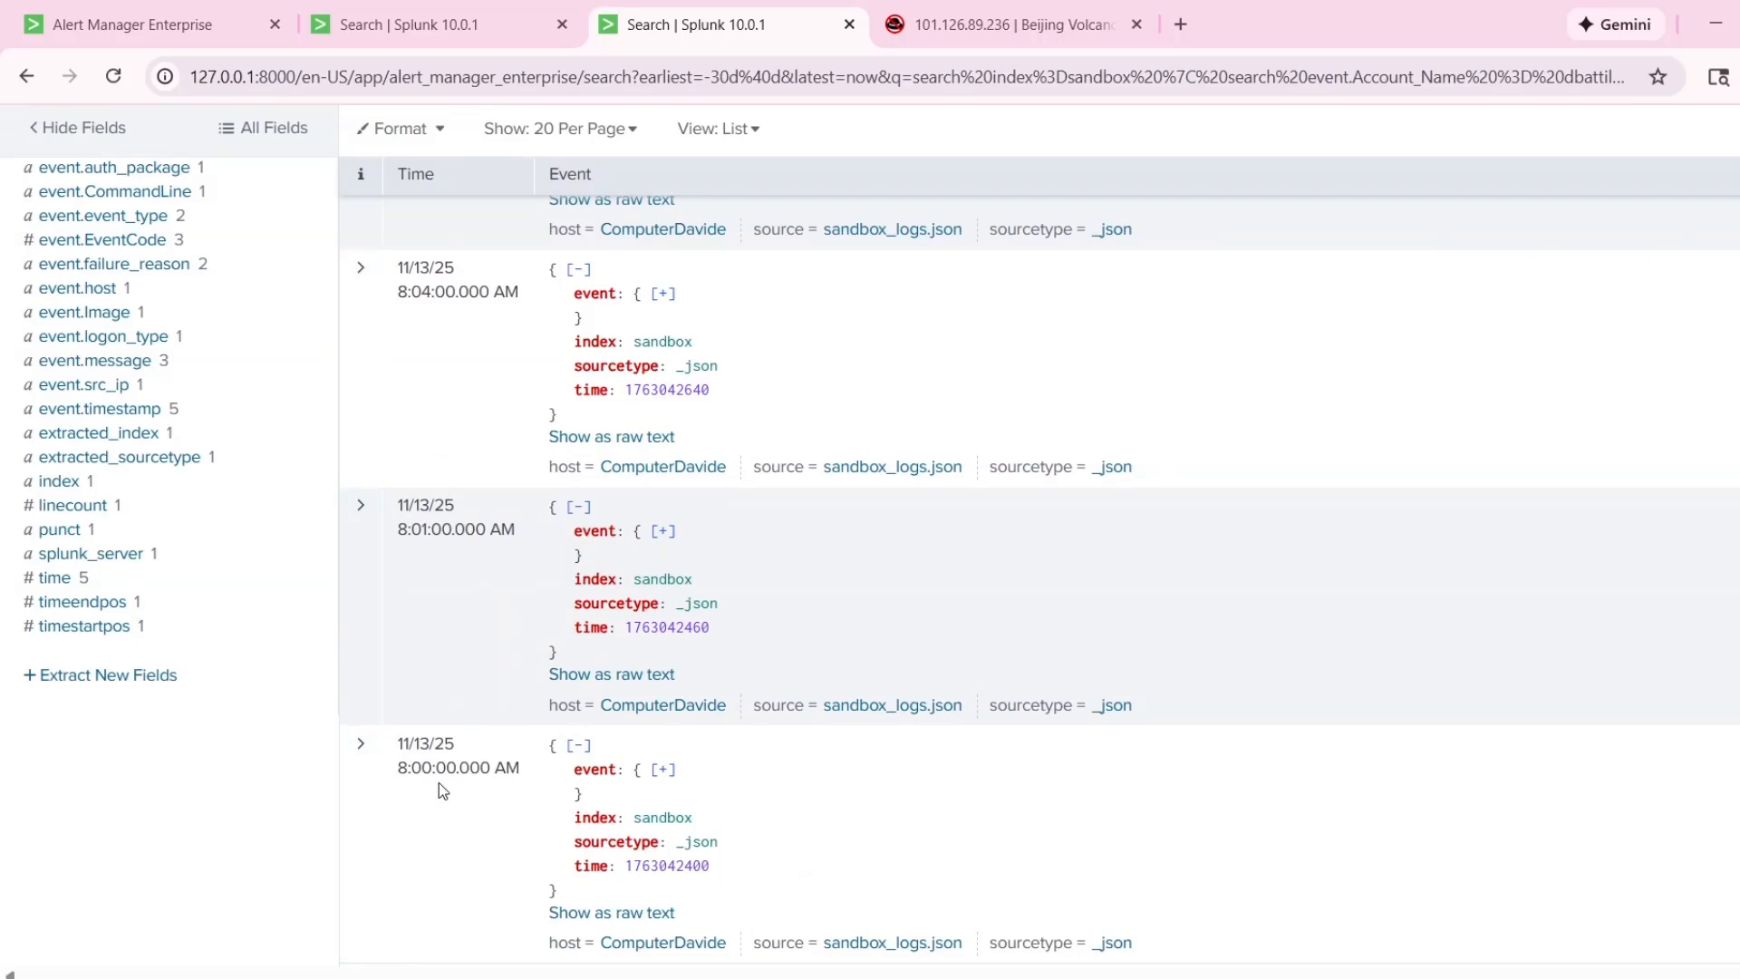
Expand the 8:00:00 AM event, examine its event code, failure reason and source IP fields, and collapse it again.
click(358, 813)
scroll(421, 776, down, 5)
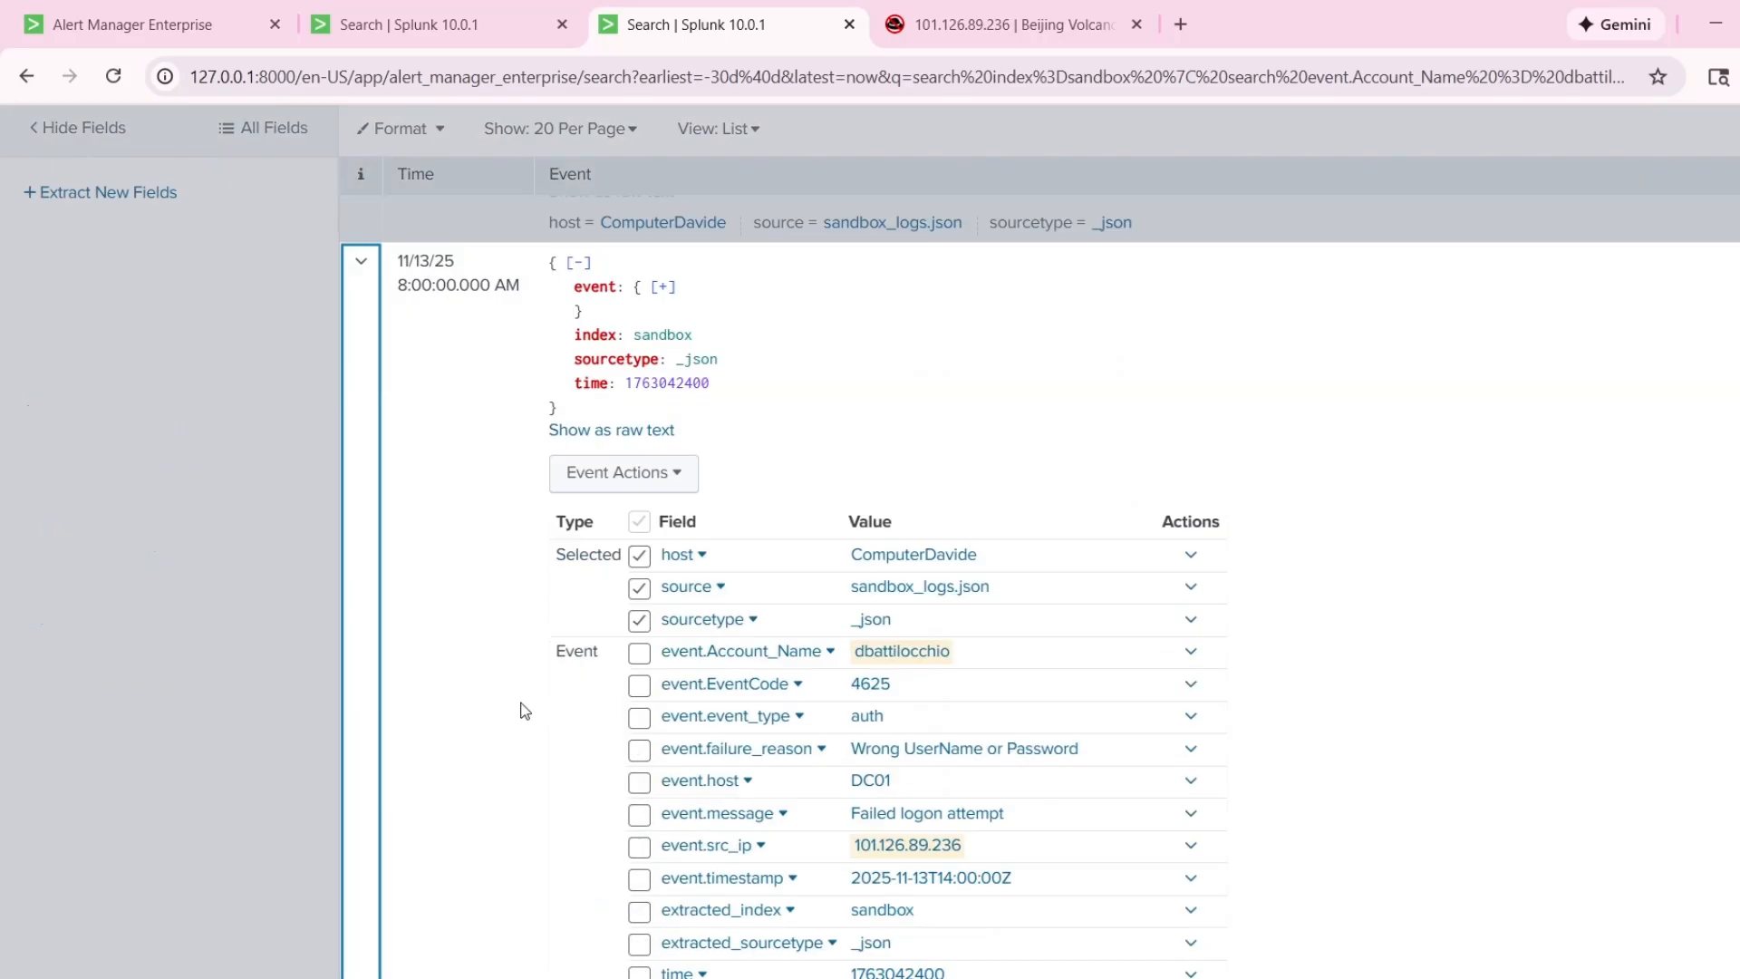
click(372, 806)
click(364, 807)
scroll(361, 807, down, 5)
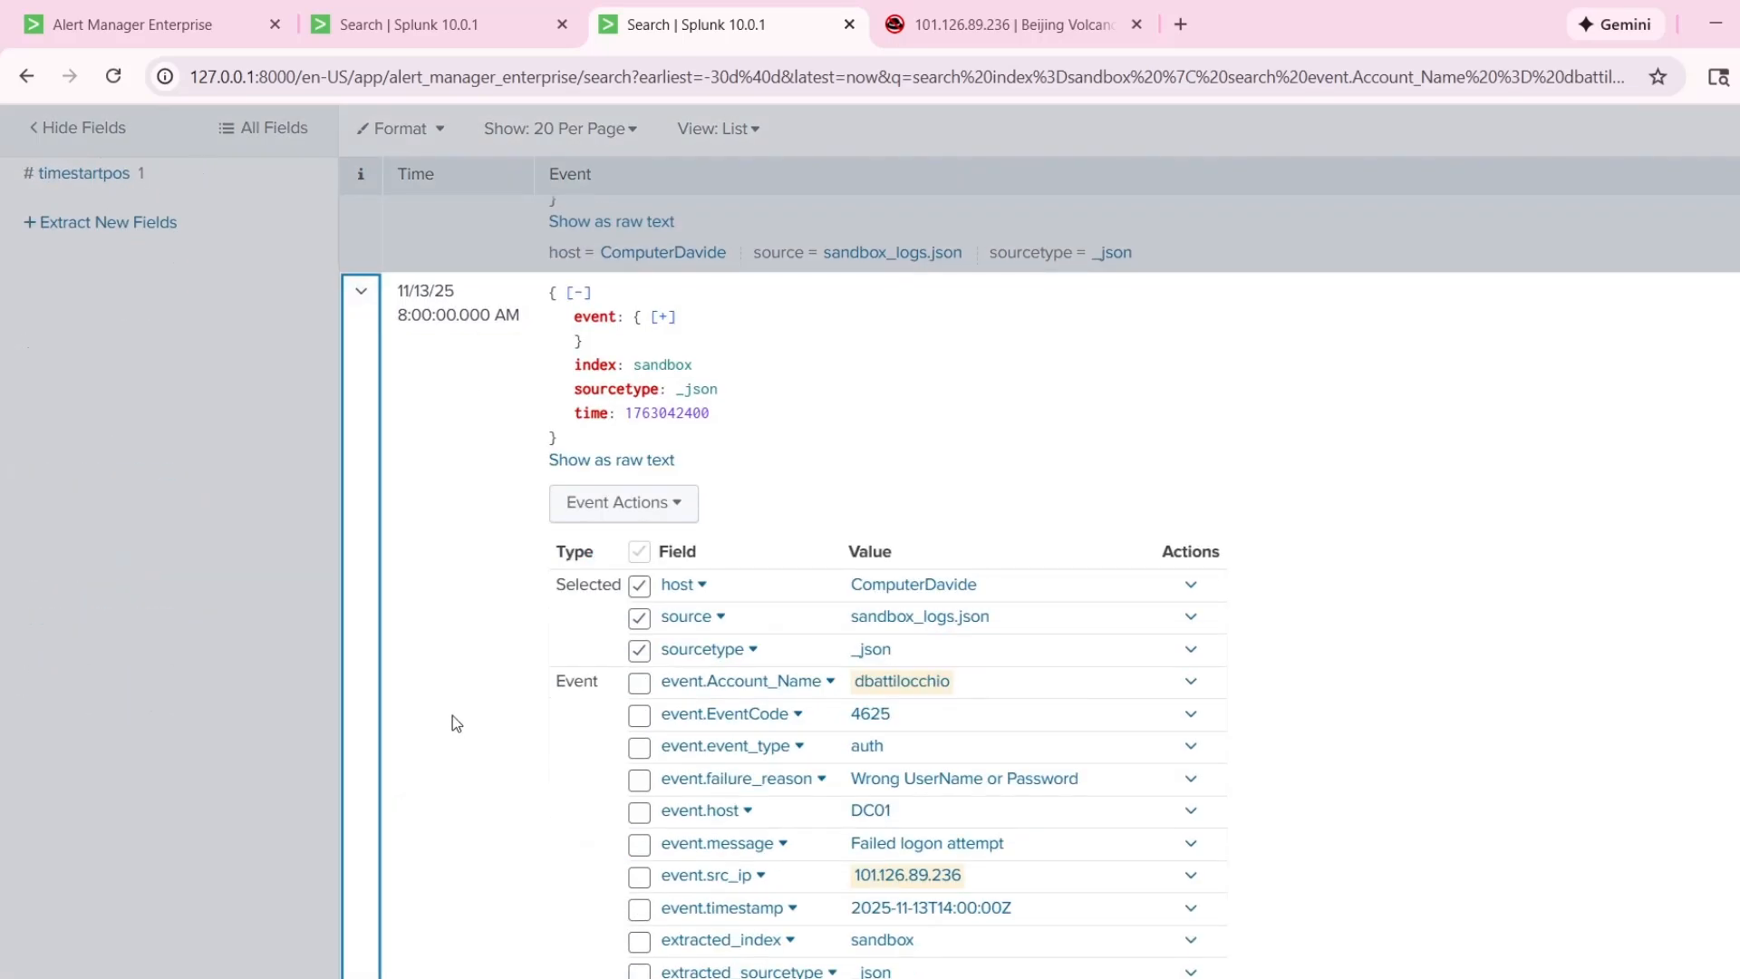
scroll(453, 716, down, 3)
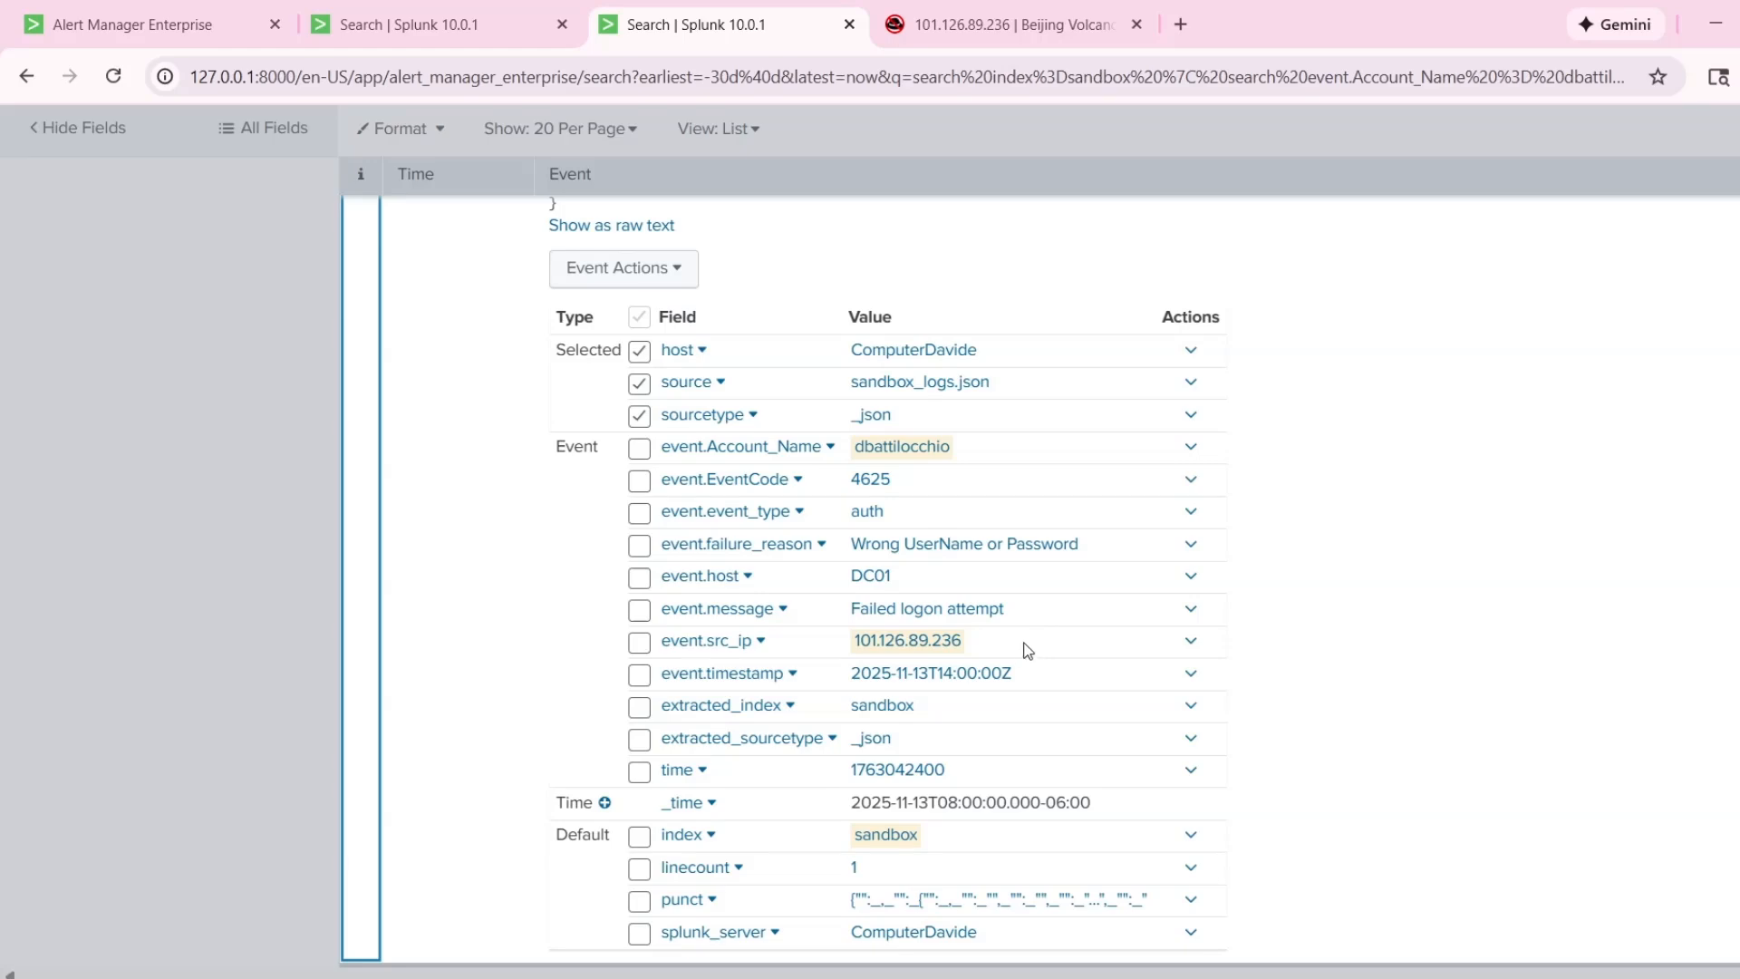
scroll(835, 785, up, 6)
click(458, 683)
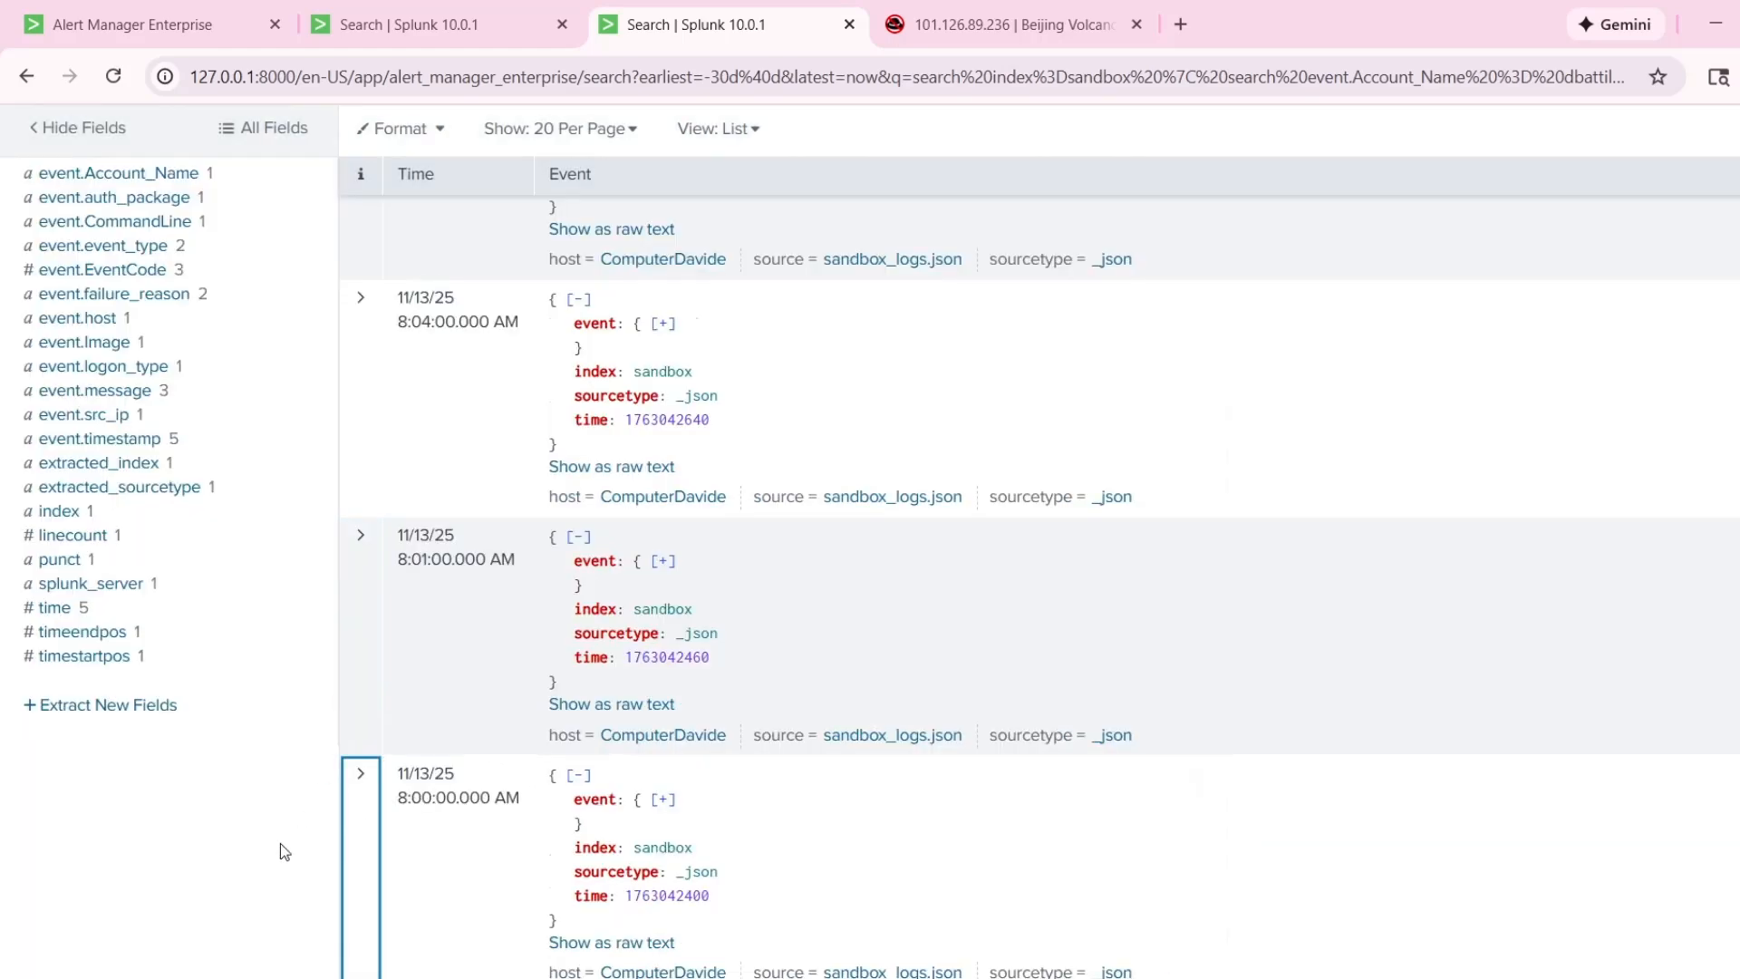
Reopen the 8:00:00 AM event, look over its event code, failure reason and source IP fields, and collapse it.
scroll(548, 766, up, 9)
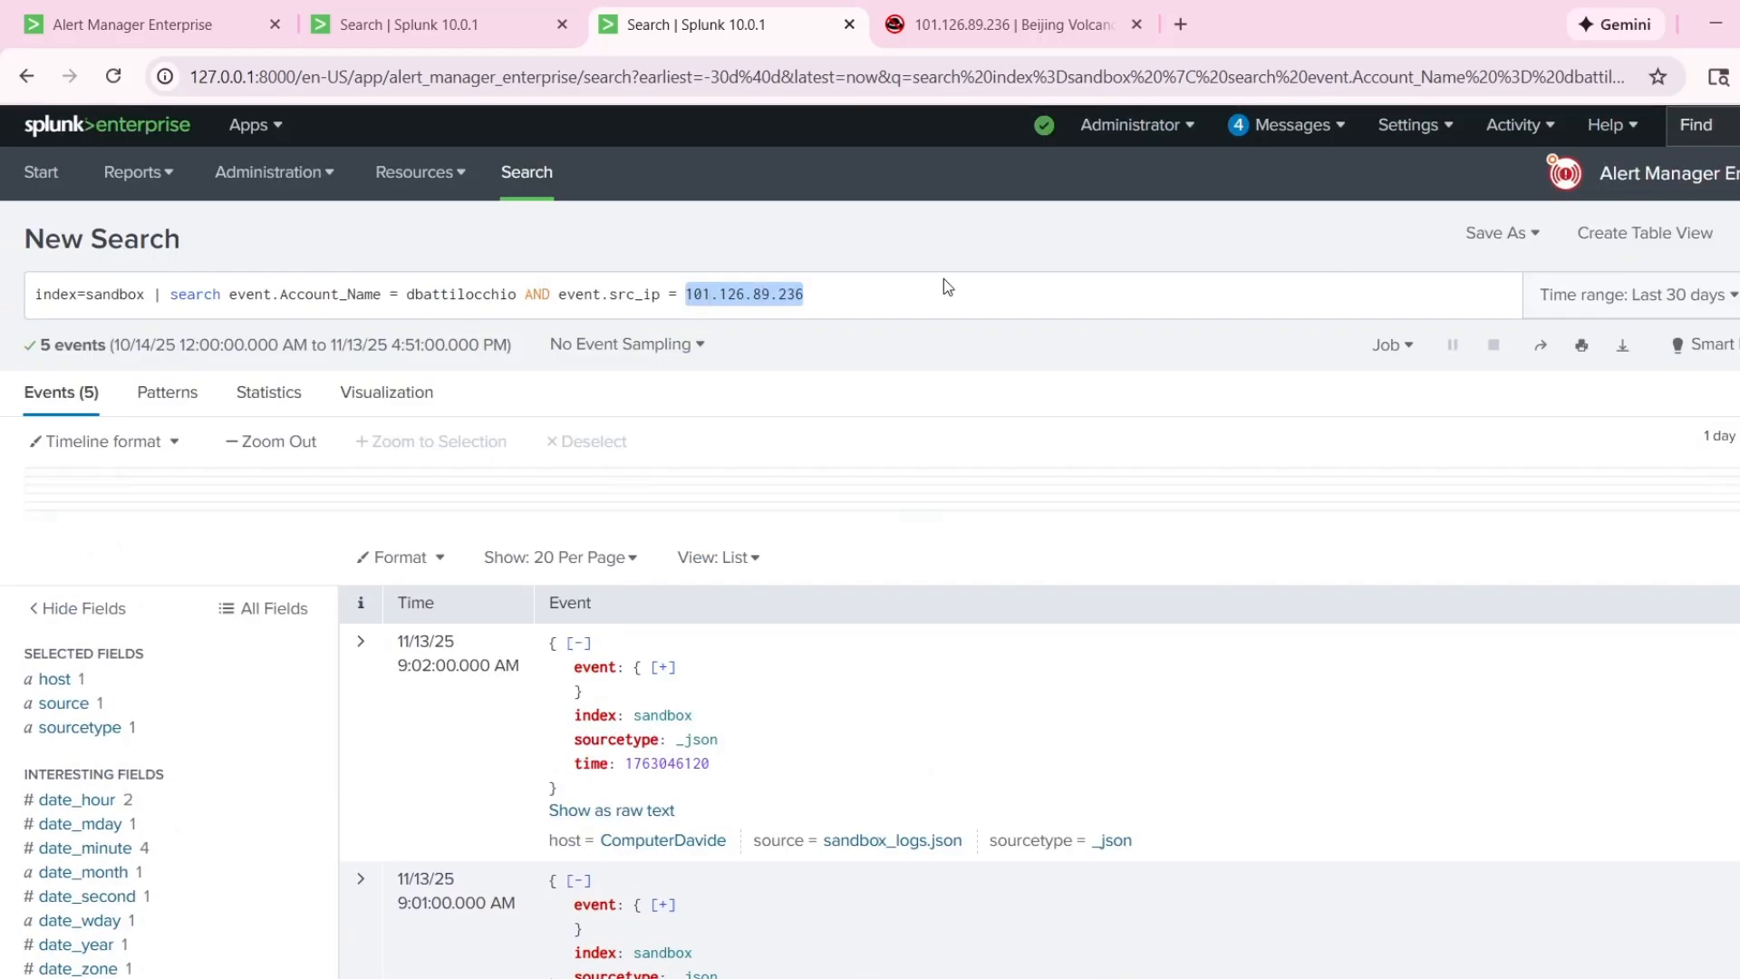
click(872, 302)
scroll(598, 705, down, 9)
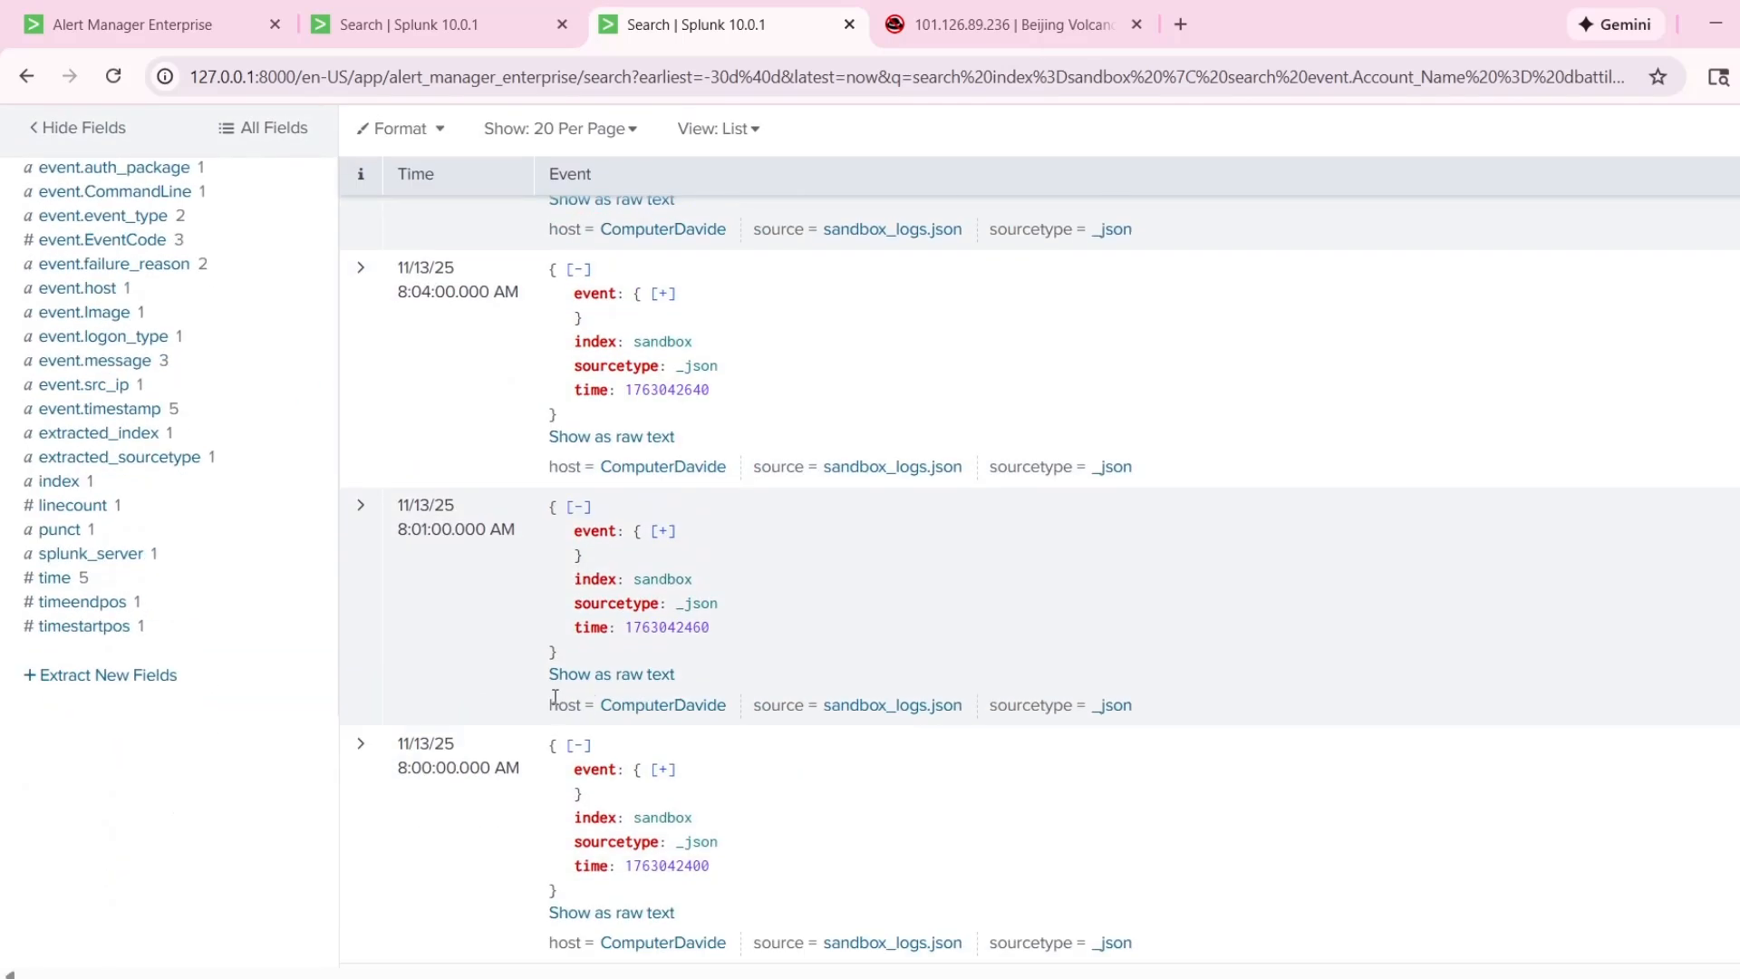
click(382, 803)
scroll(463, 809, down, 1)
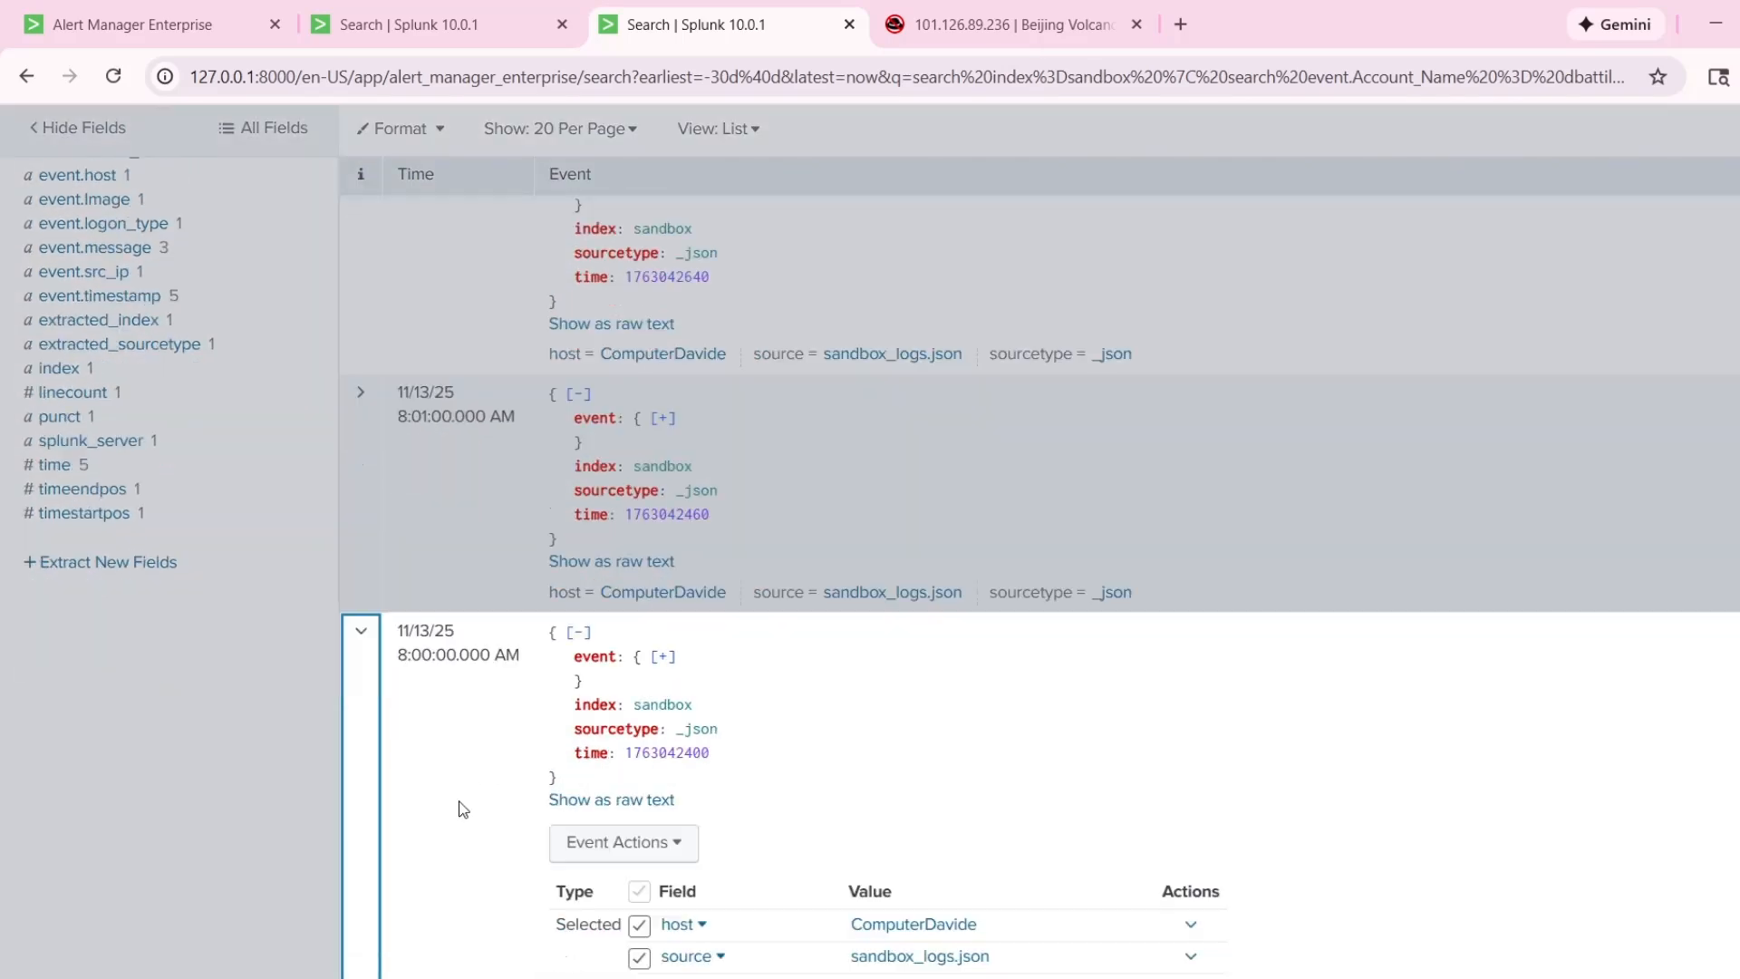
scroll(463, 809, down, 2)
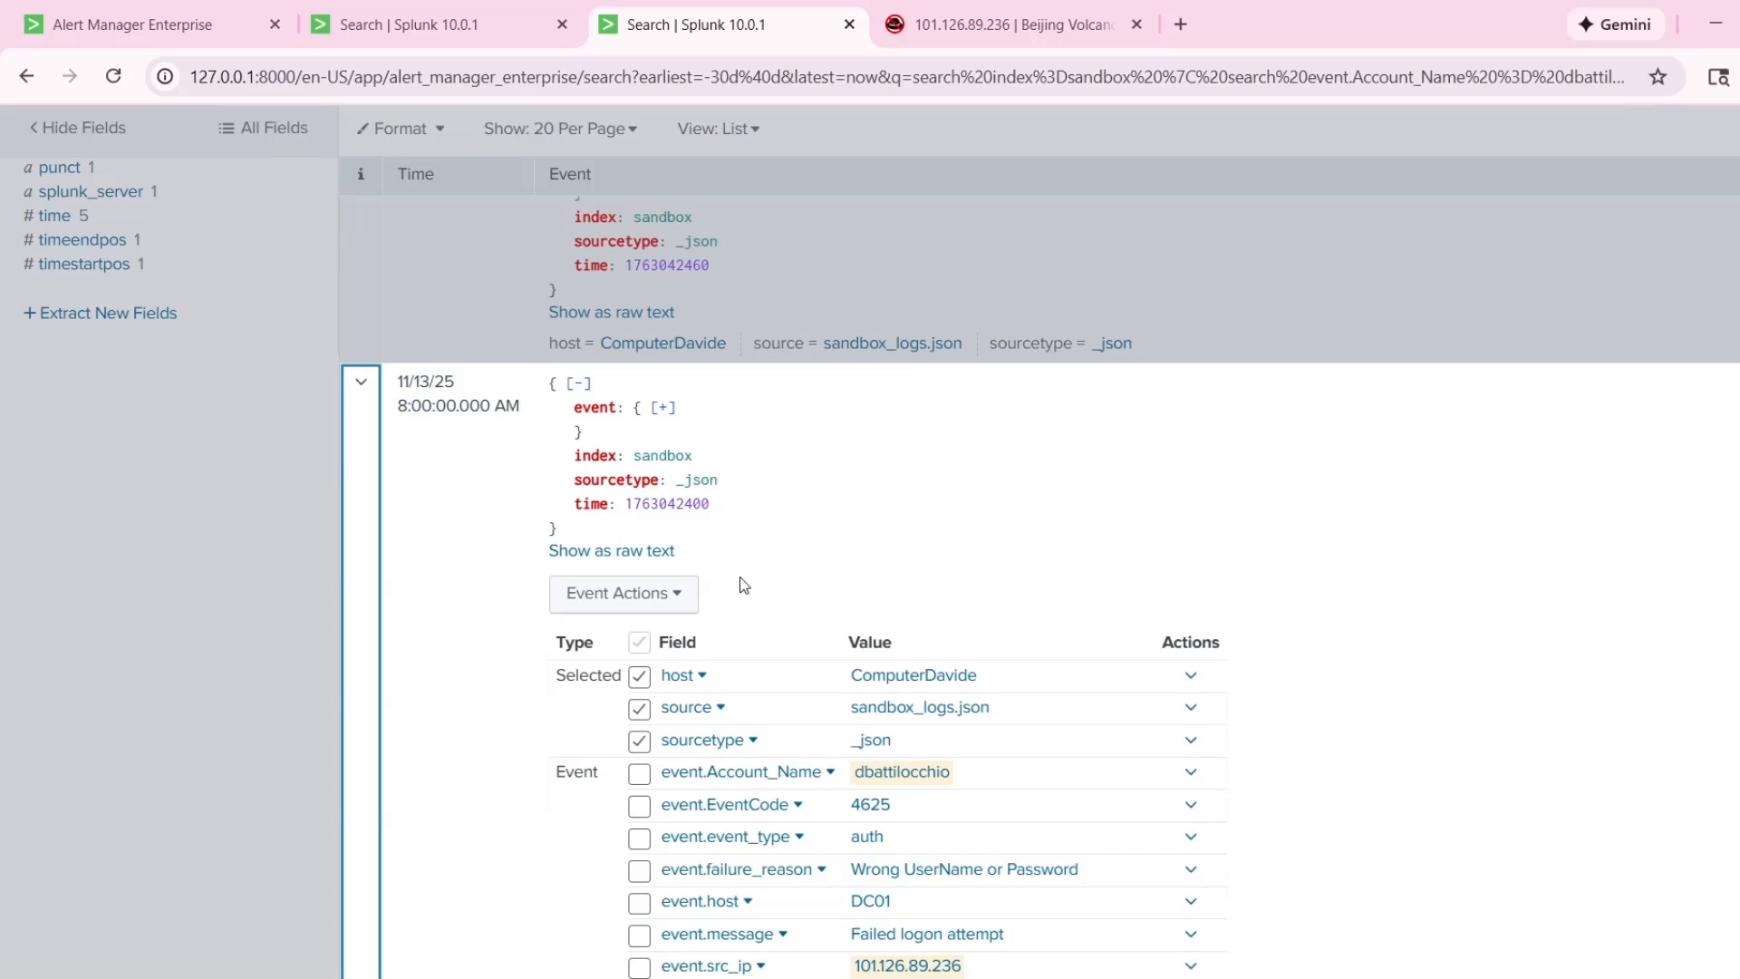
click(358, 644)
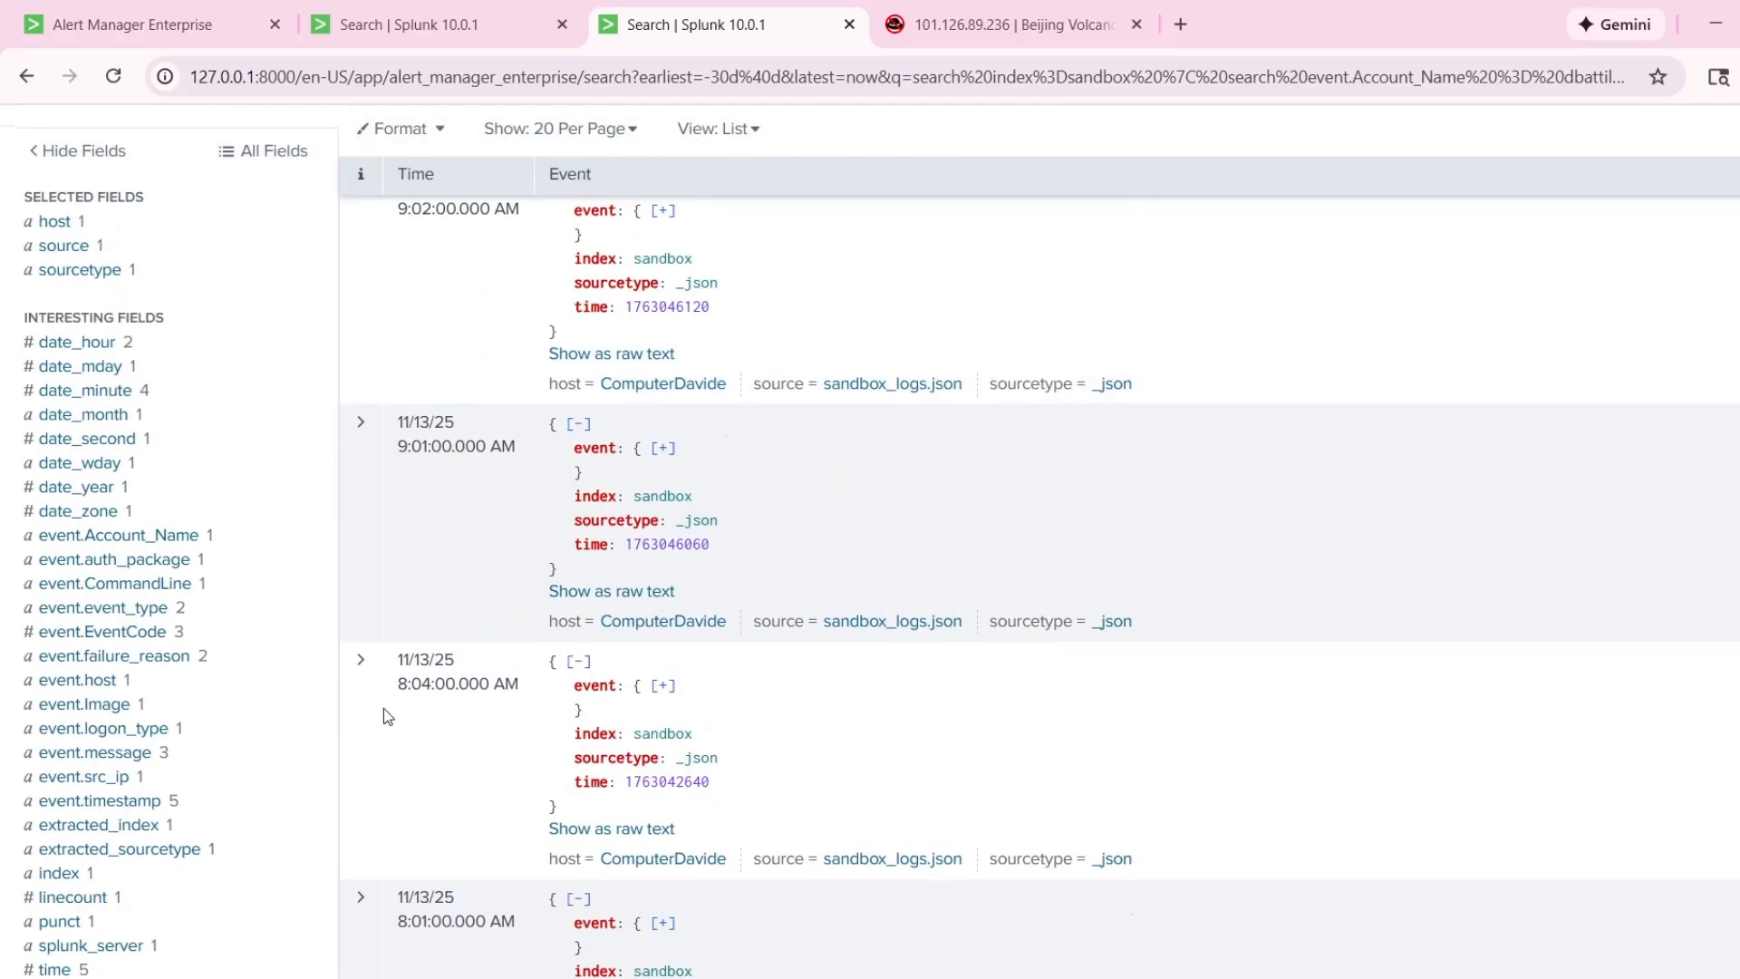
Expand the 8:04:00 AM event, examine its event code, failure reason and message fields, and collapse it.
click(383, 708)
scroll(533, 666, down, 3)
scroll(536, 666, down, 3)
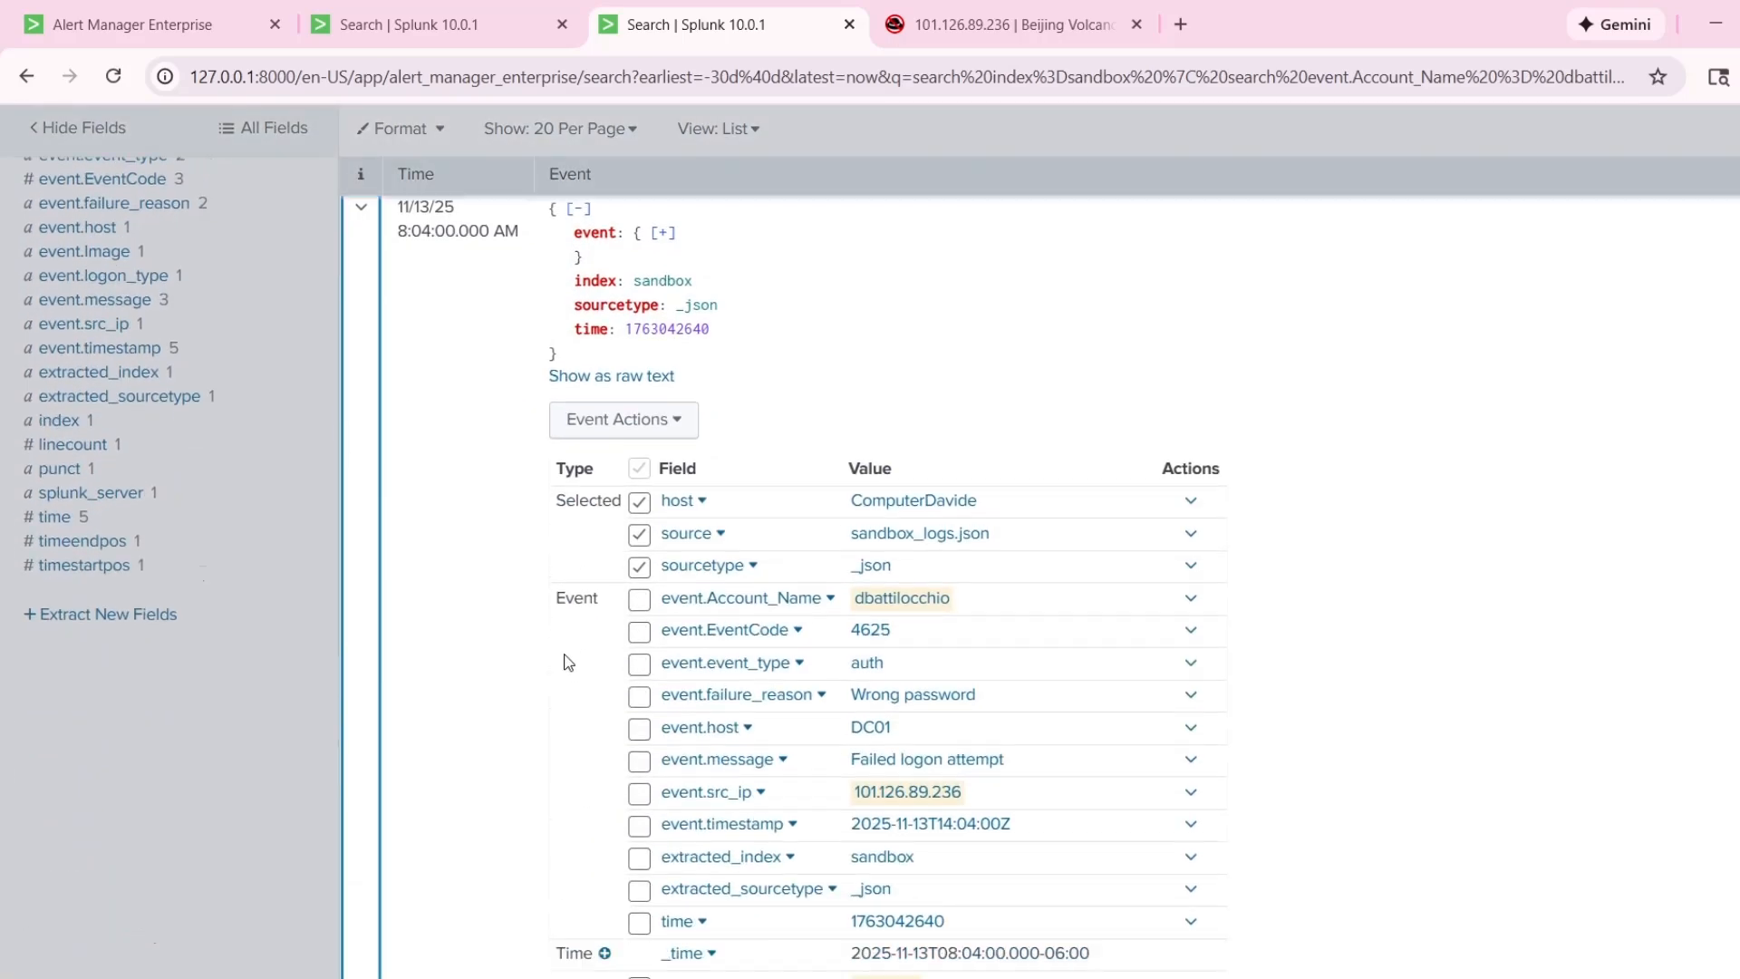
scroll(513, 642, up, 1)
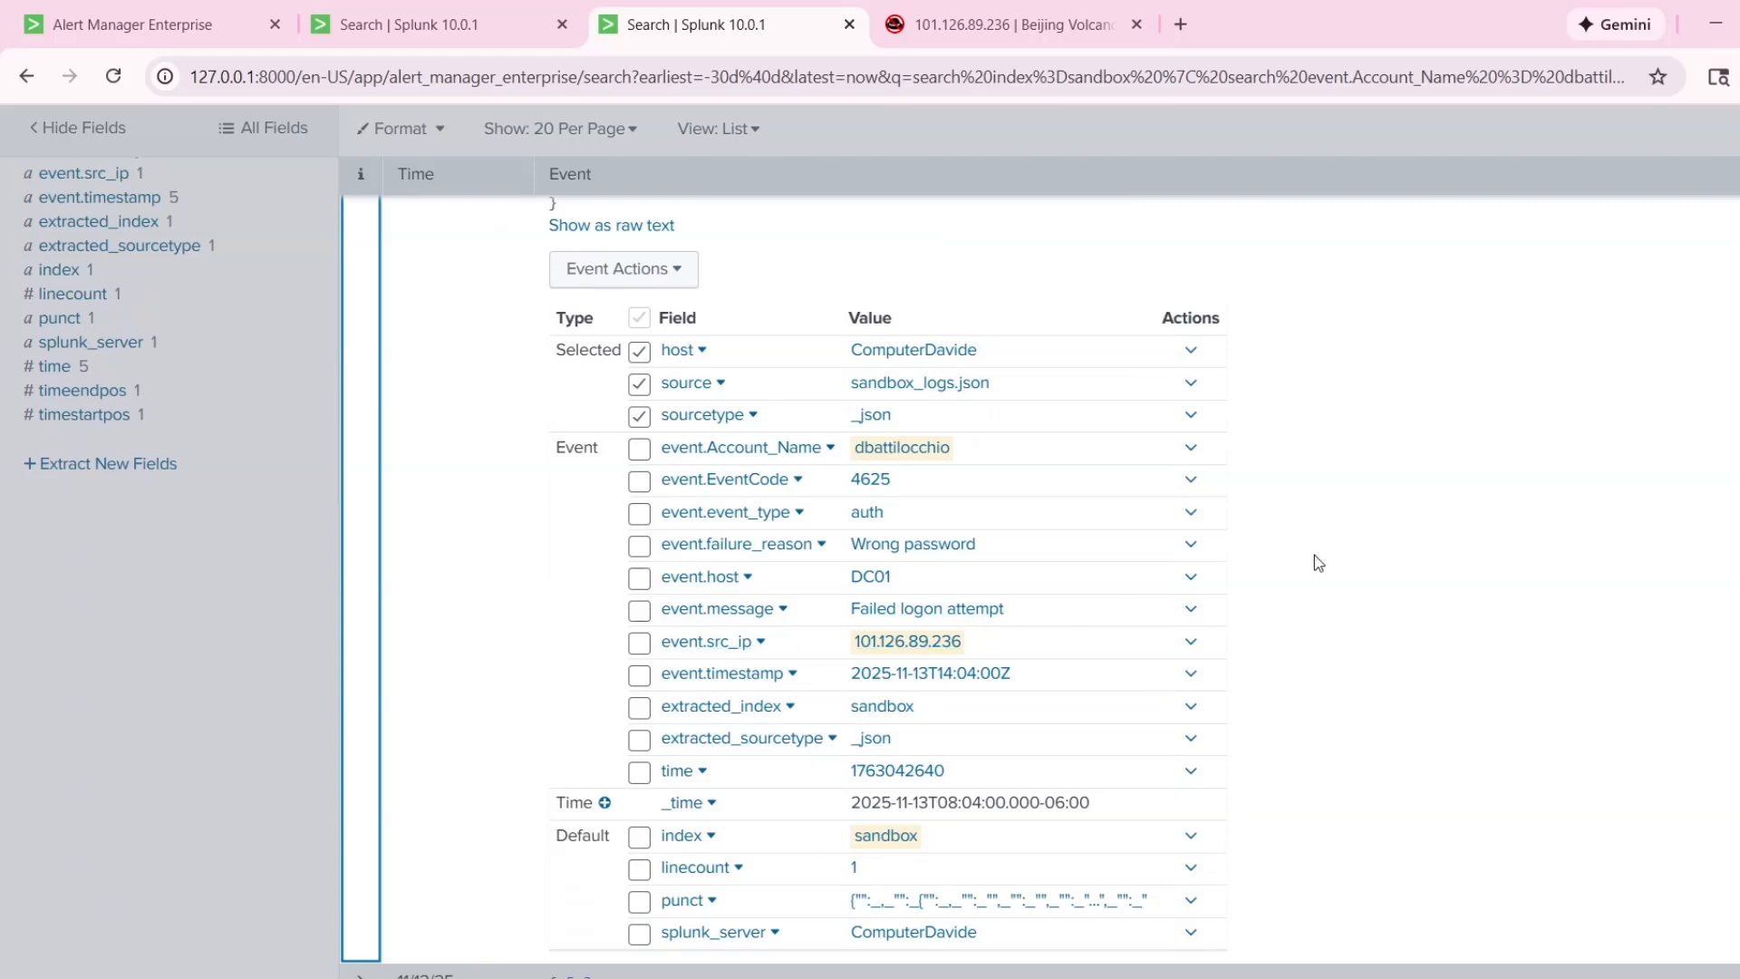
scroll(1107, 613, up, 4)
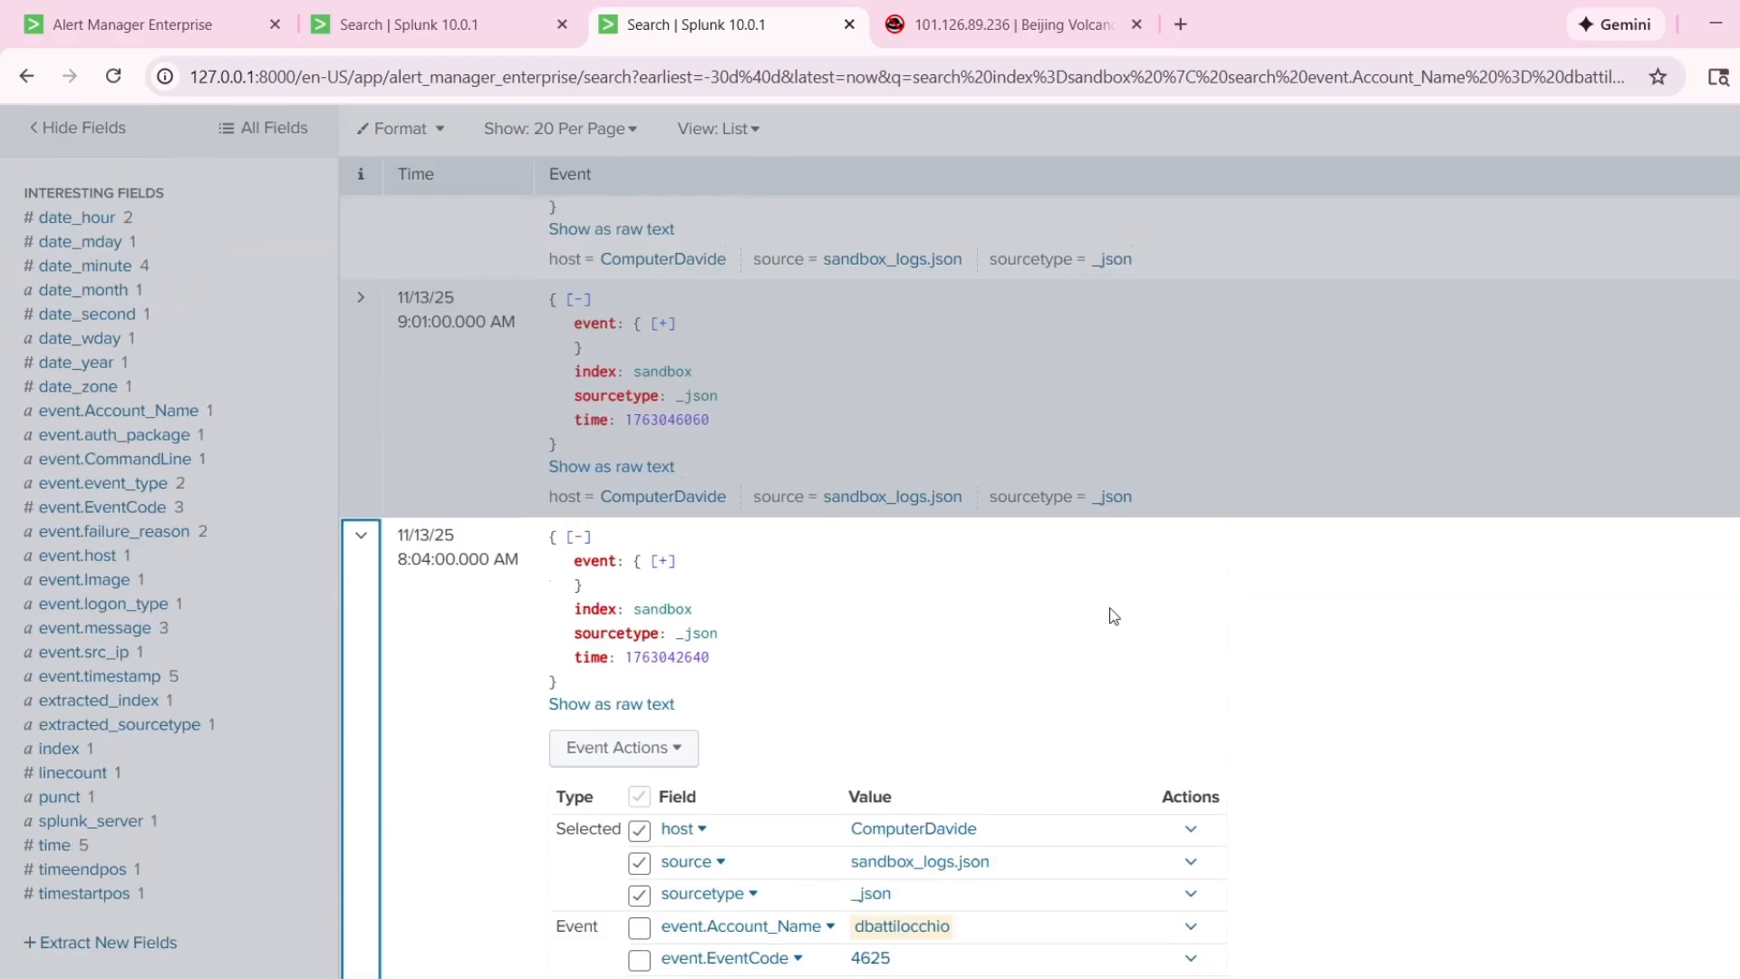
click(380, 619)
Expand the 9:01:00 AM event, look over its event code and source IP fields, and collapse it.
scroll(399, 616, up, 3)
click(362, 614)
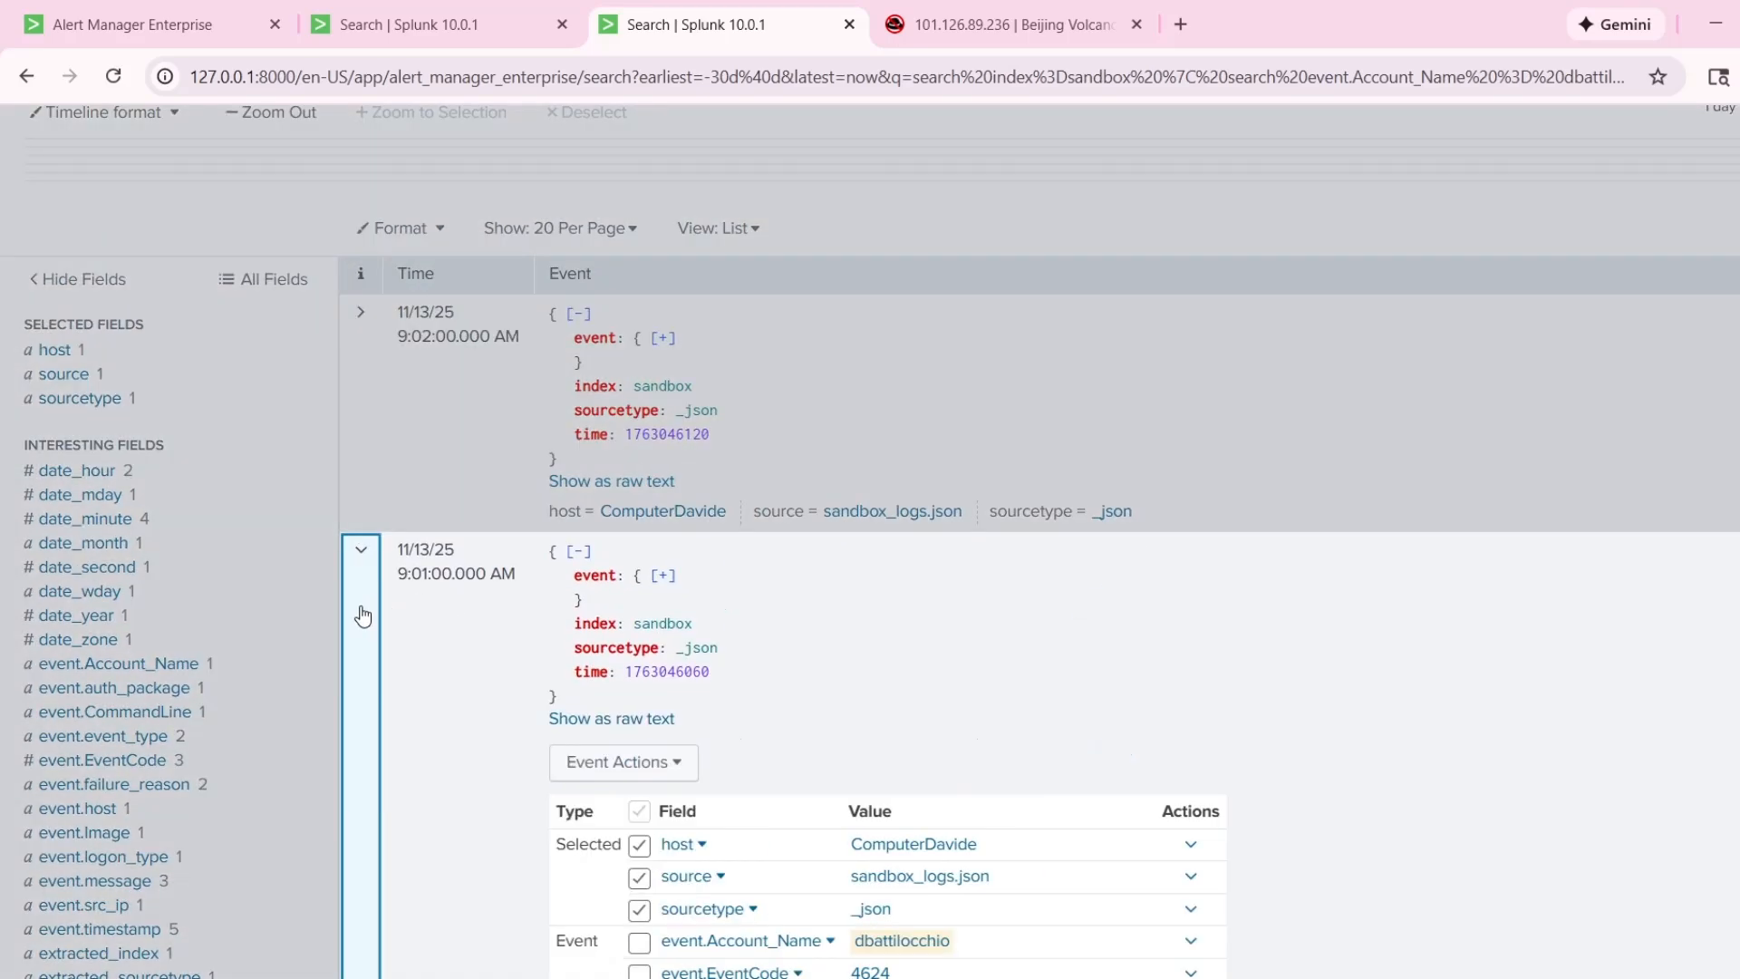
scroll(863, 638, down, 3)
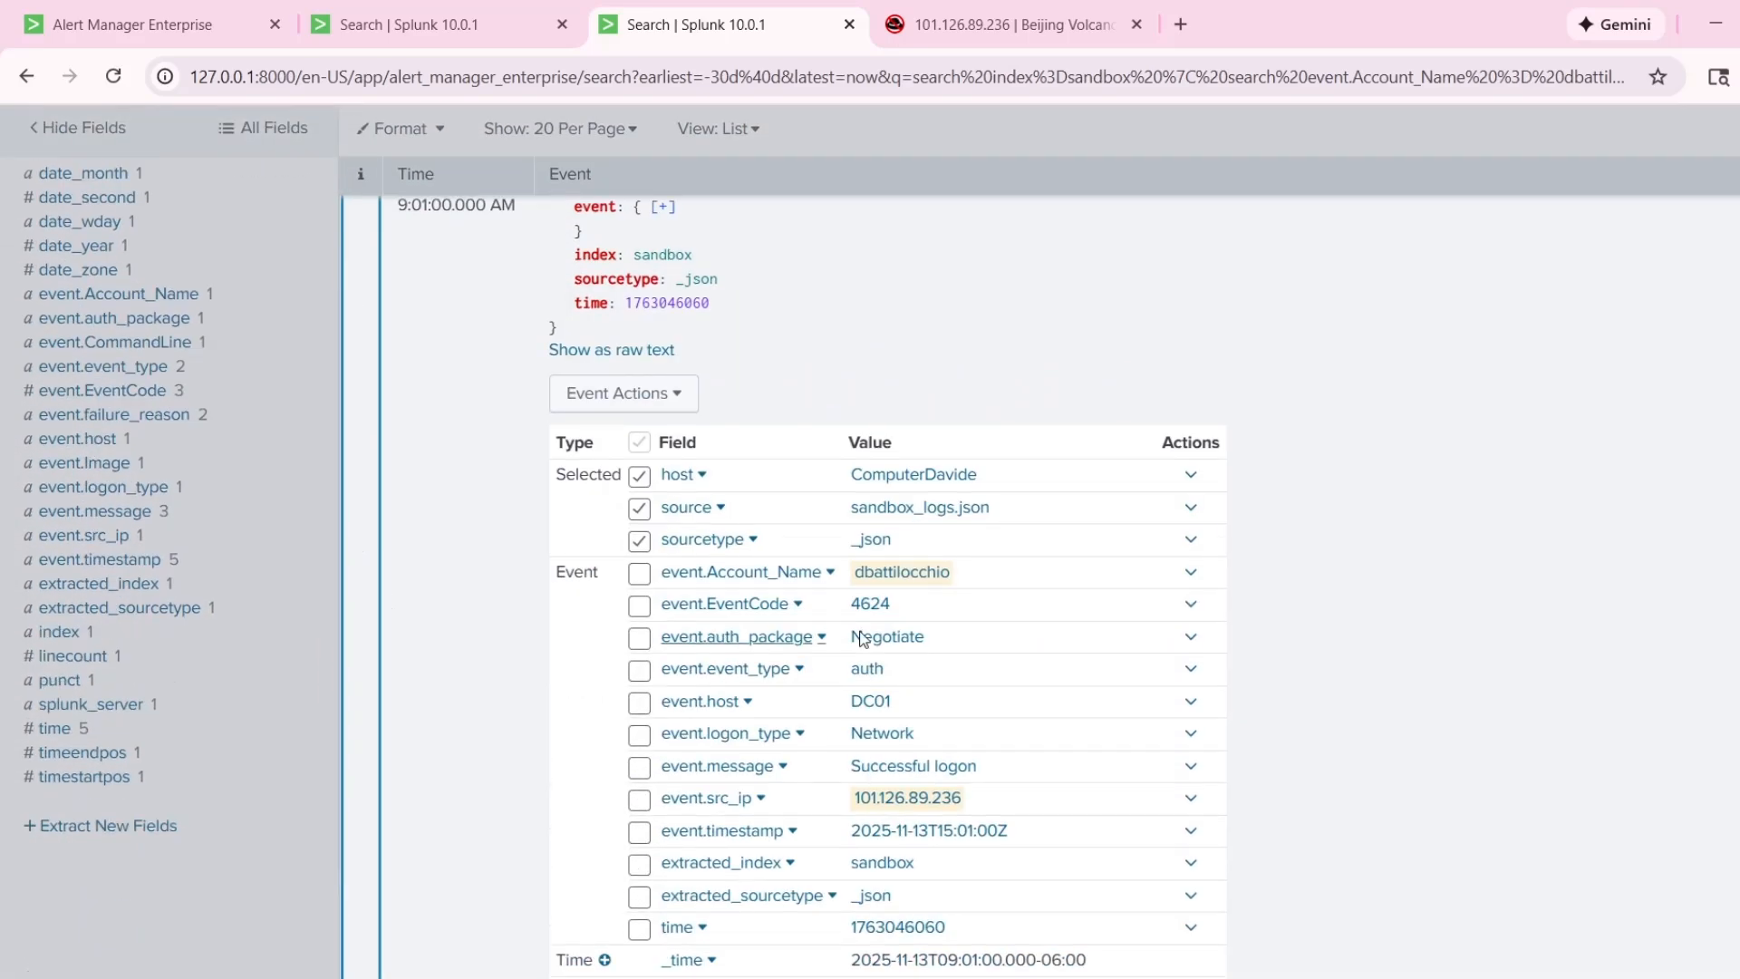
click(381, 621)
Reopen the 9:01:00 AM event and examine its logon type and message values.
scroll(458, 590, down, 3)
scroll(544, 730, up, 1)
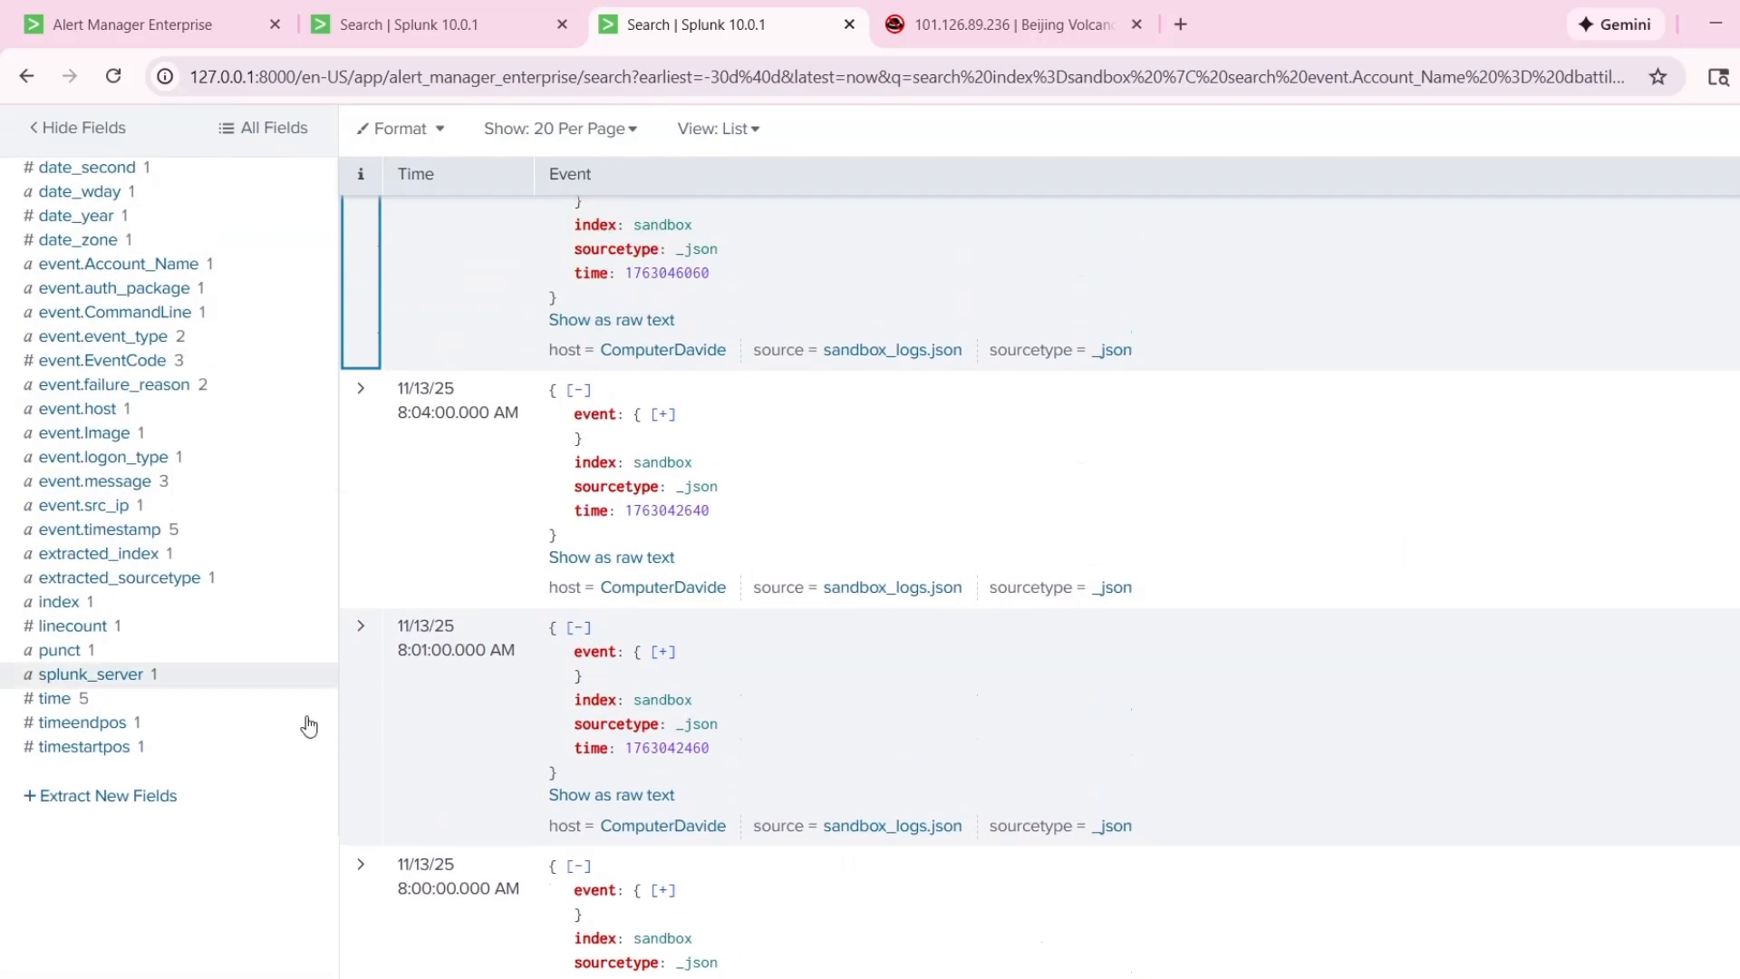
scroll(361, 505, up, 3)
click(362, 505)
scroll(616, 601, up, 2)
scroll(1411, 686, down, 4)
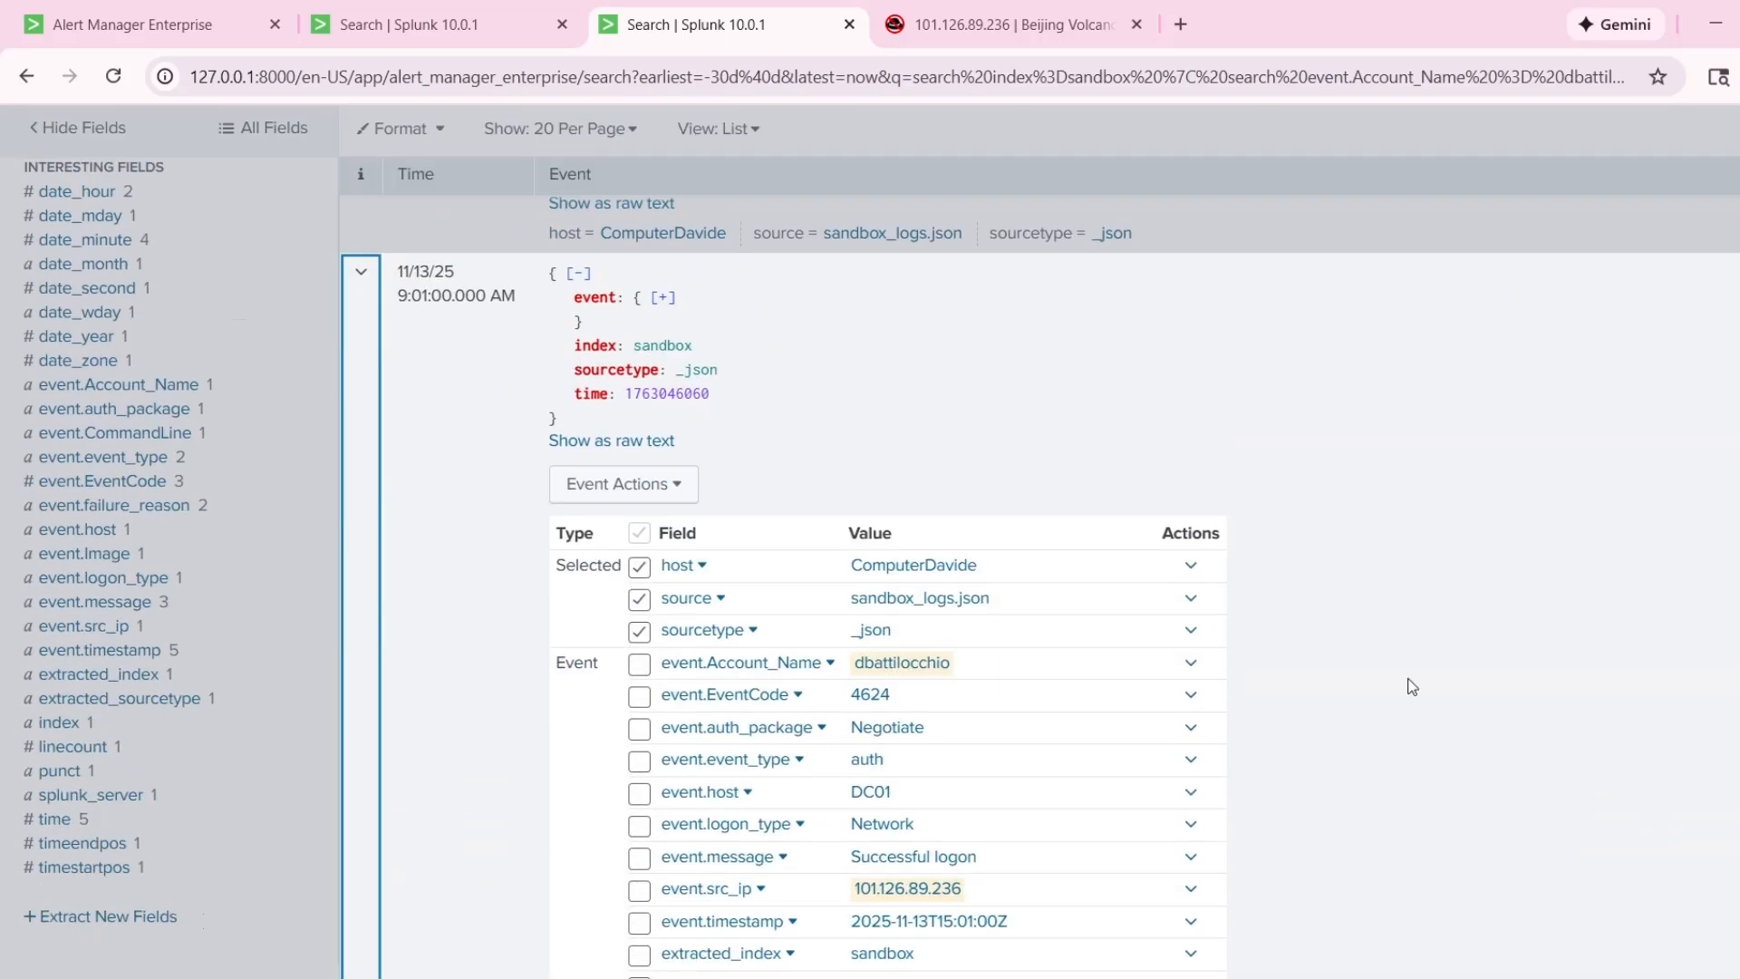
scroll(1414, 689, down, 1)
drag(1031, 730, 850, 709)
click(1193, 638)
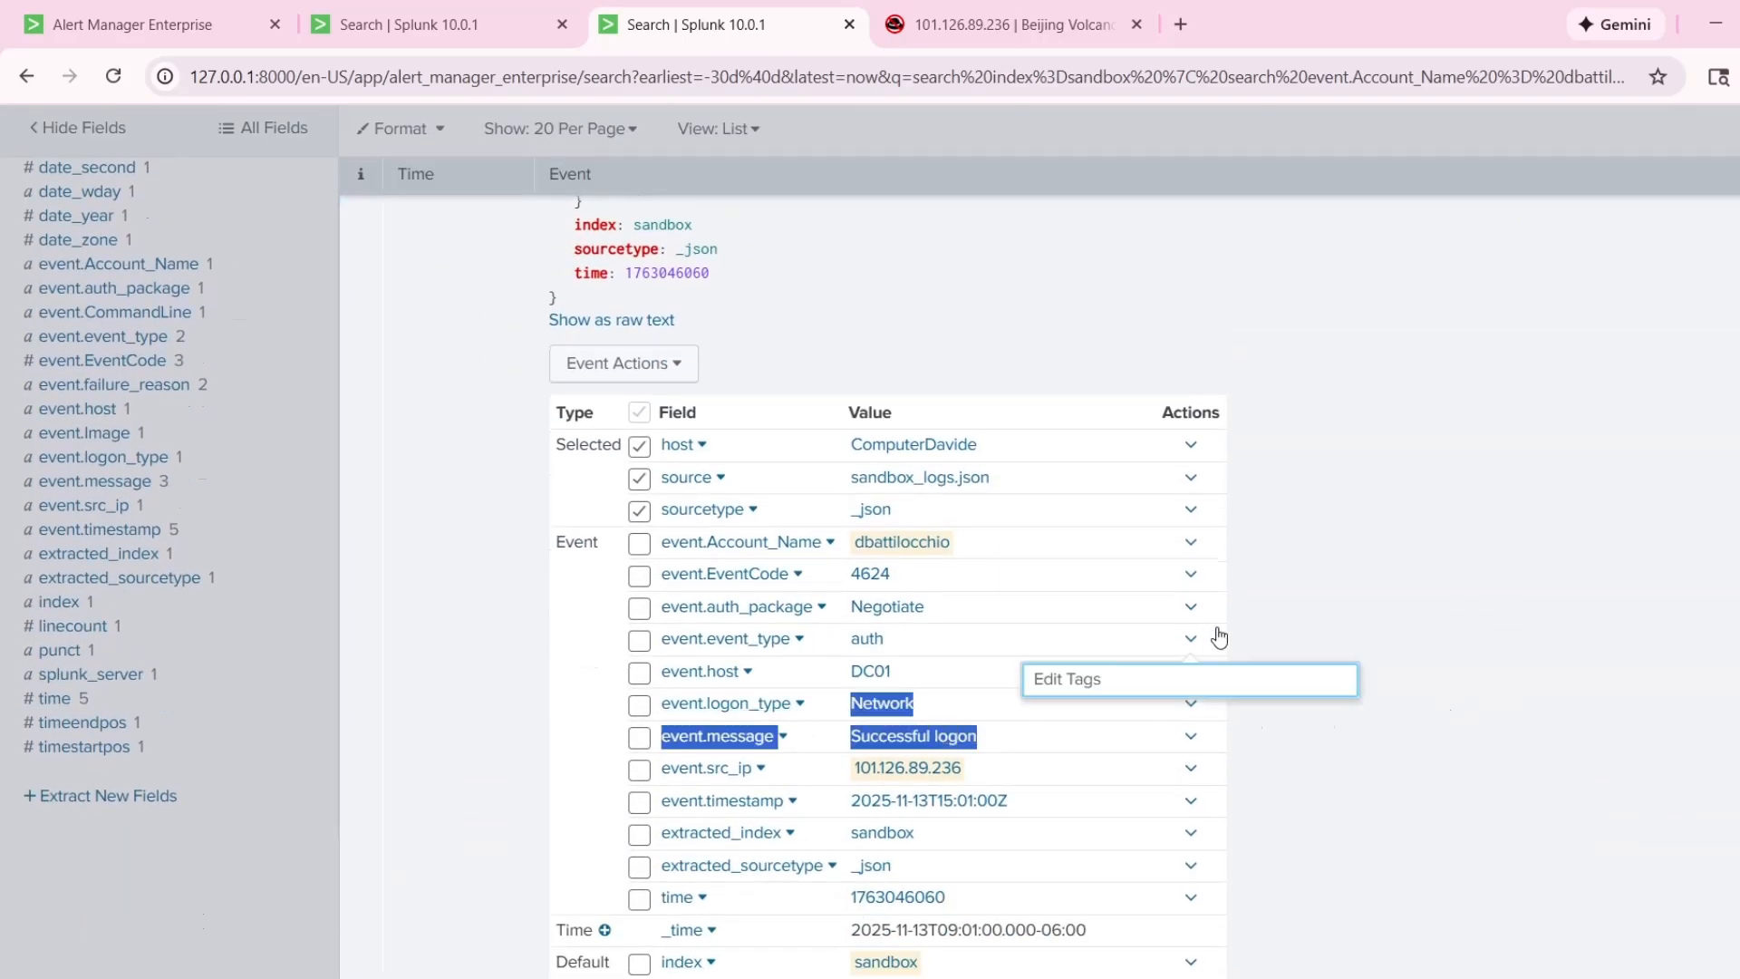
click(1312, 594)
scroll(1312, 595, up, 4)
Expand the 9:02:00 AM event and examine its command line, event code, image path, event type and message fields.
click(352, 524)
scroll(777, 629, down, 4)
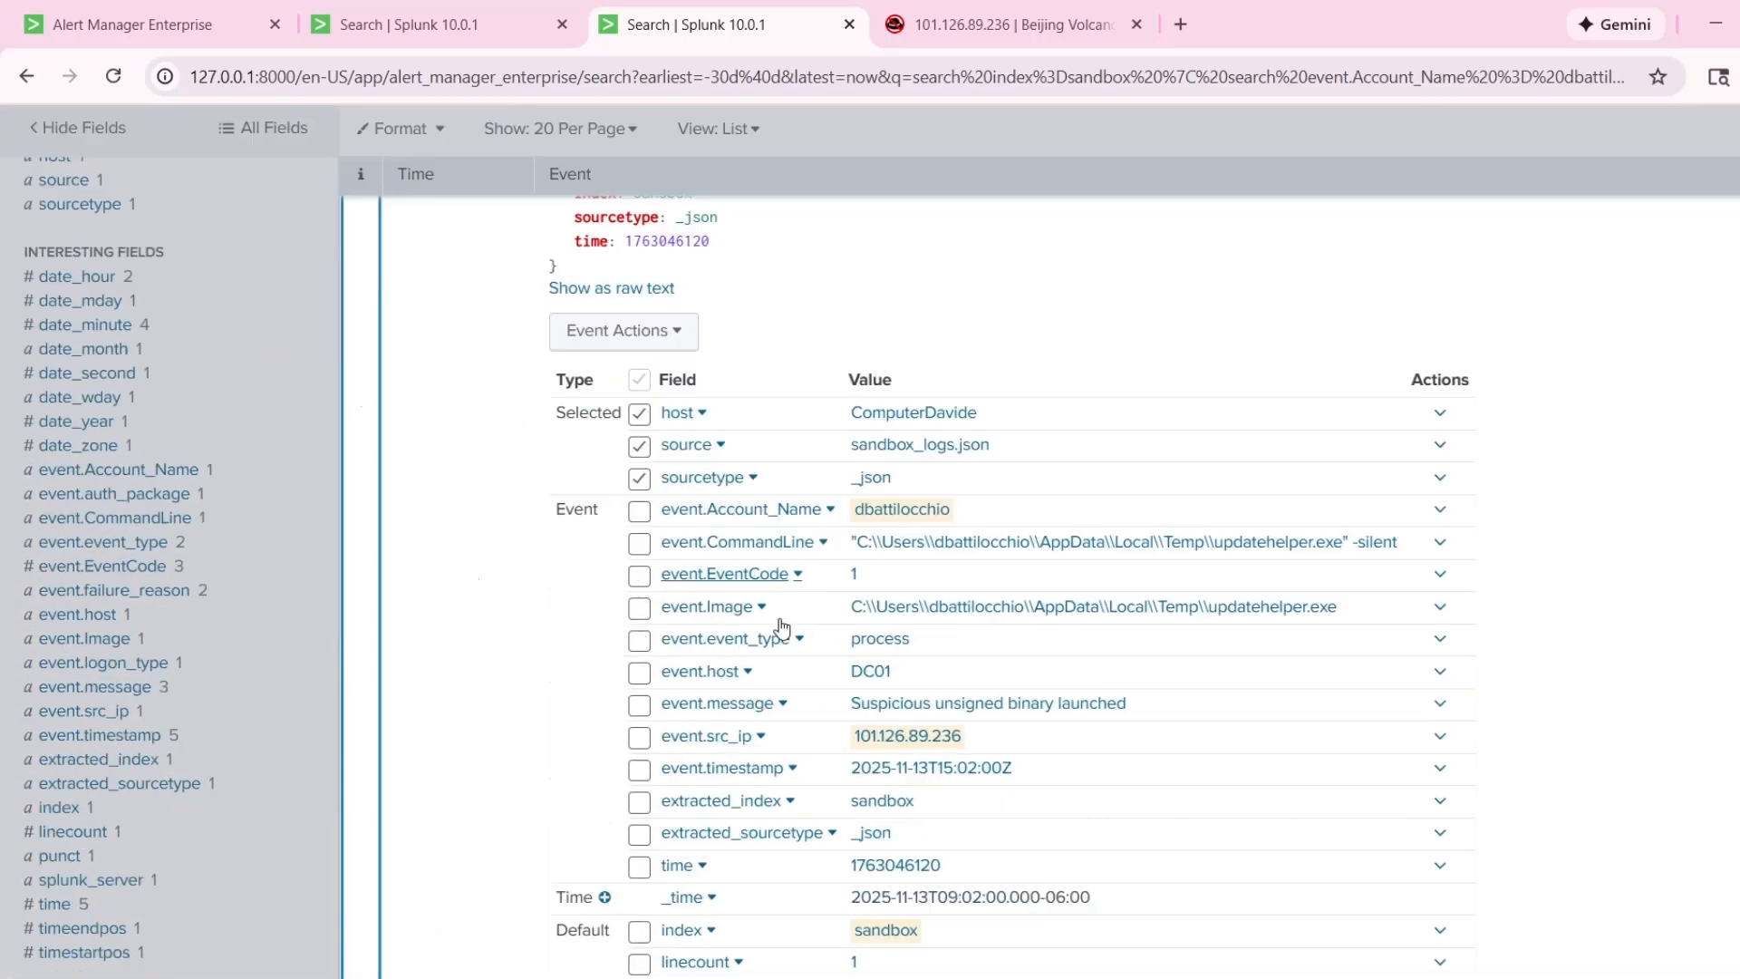
scroll(1133, 620, up, 2)
scroll(1107, 618, up, 1)
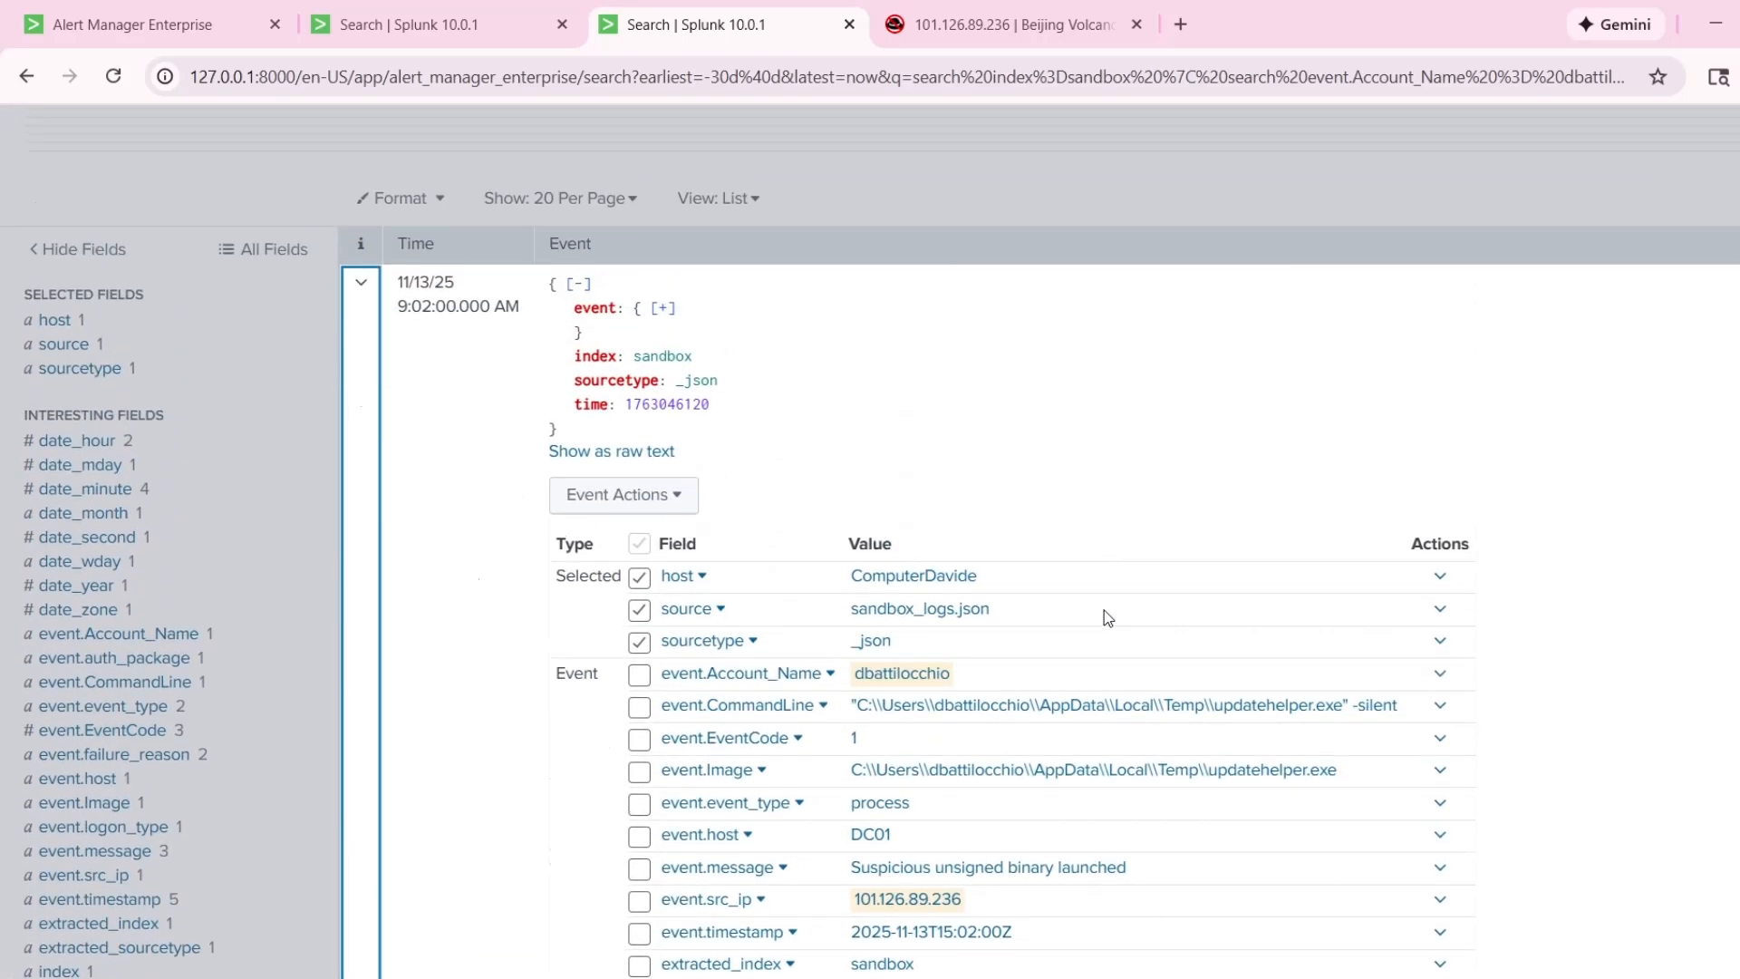
scroll(1450, 739, down, 1)
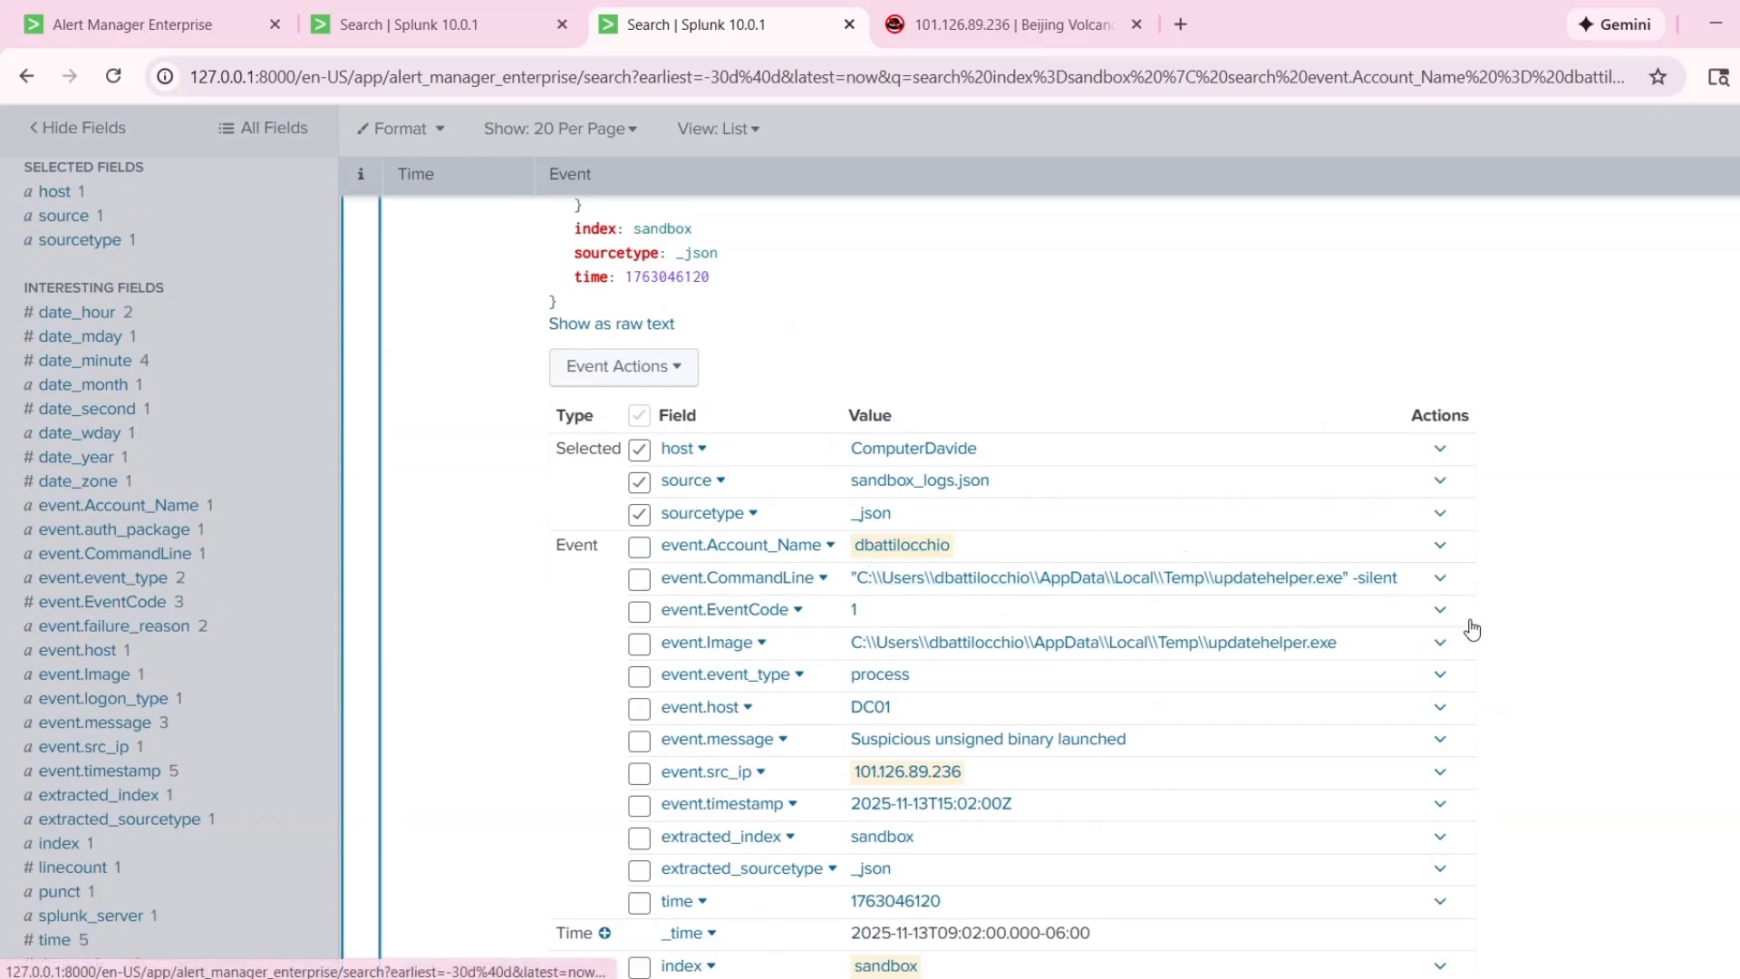
scroll(544, 516, up, 1)
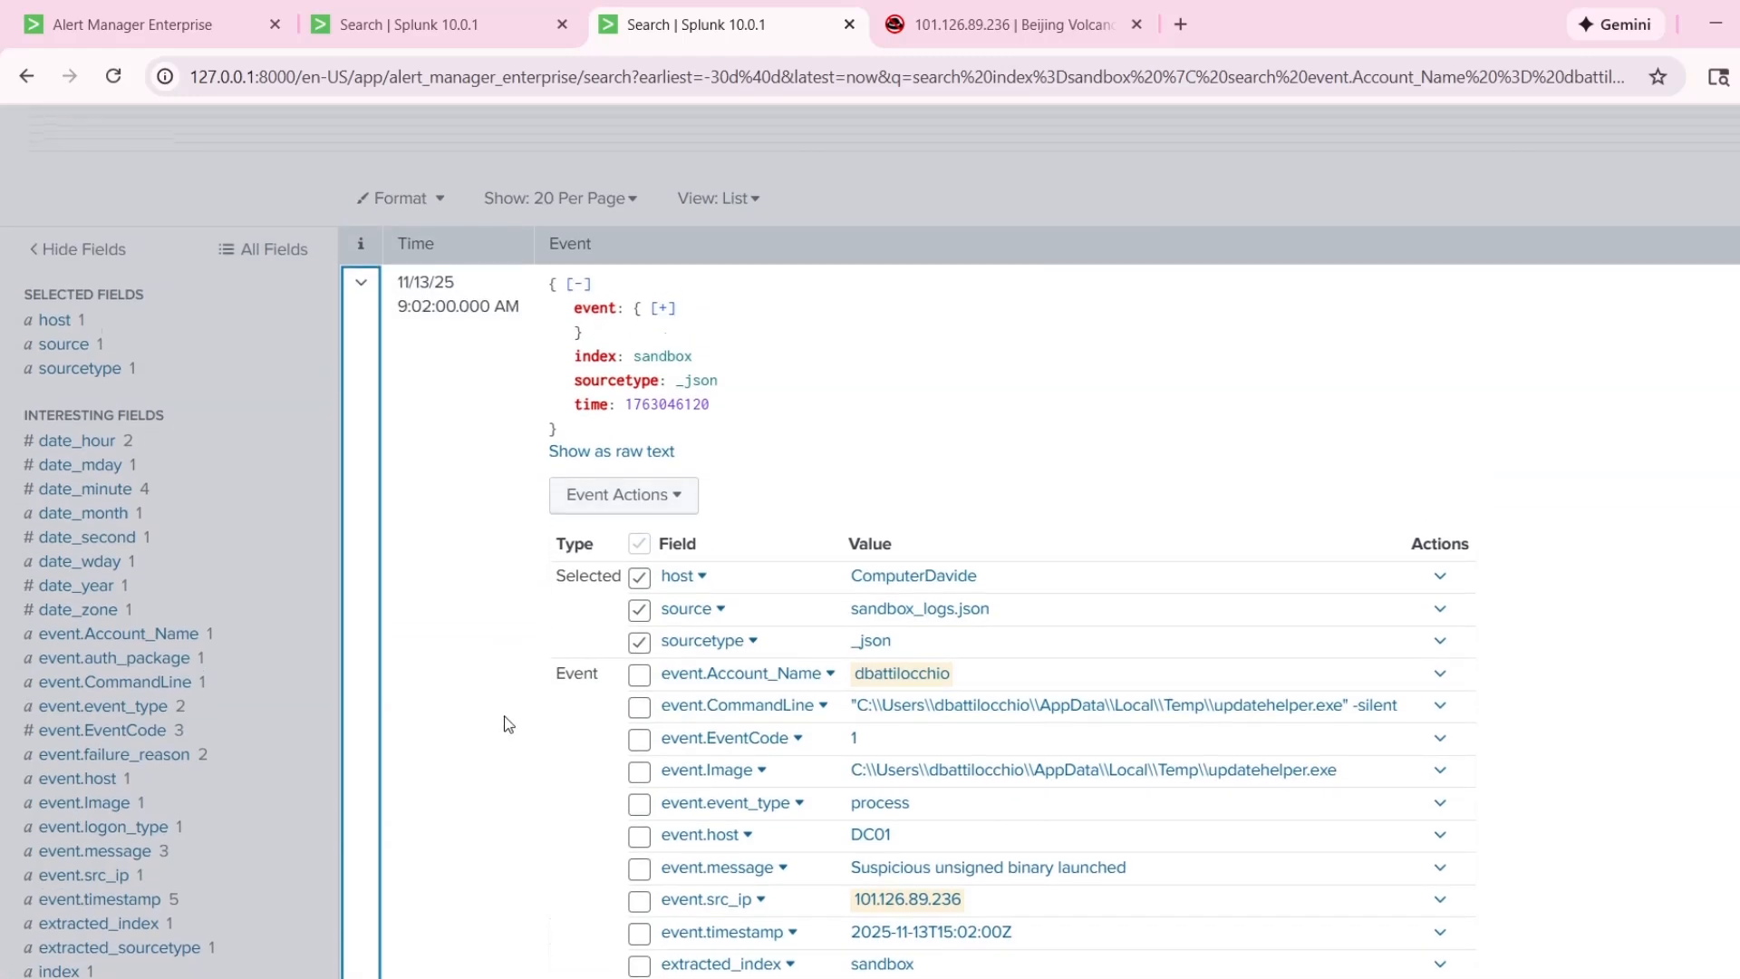
scroll(964, 676, down, 2)
scroll(964, 675, down, 1)
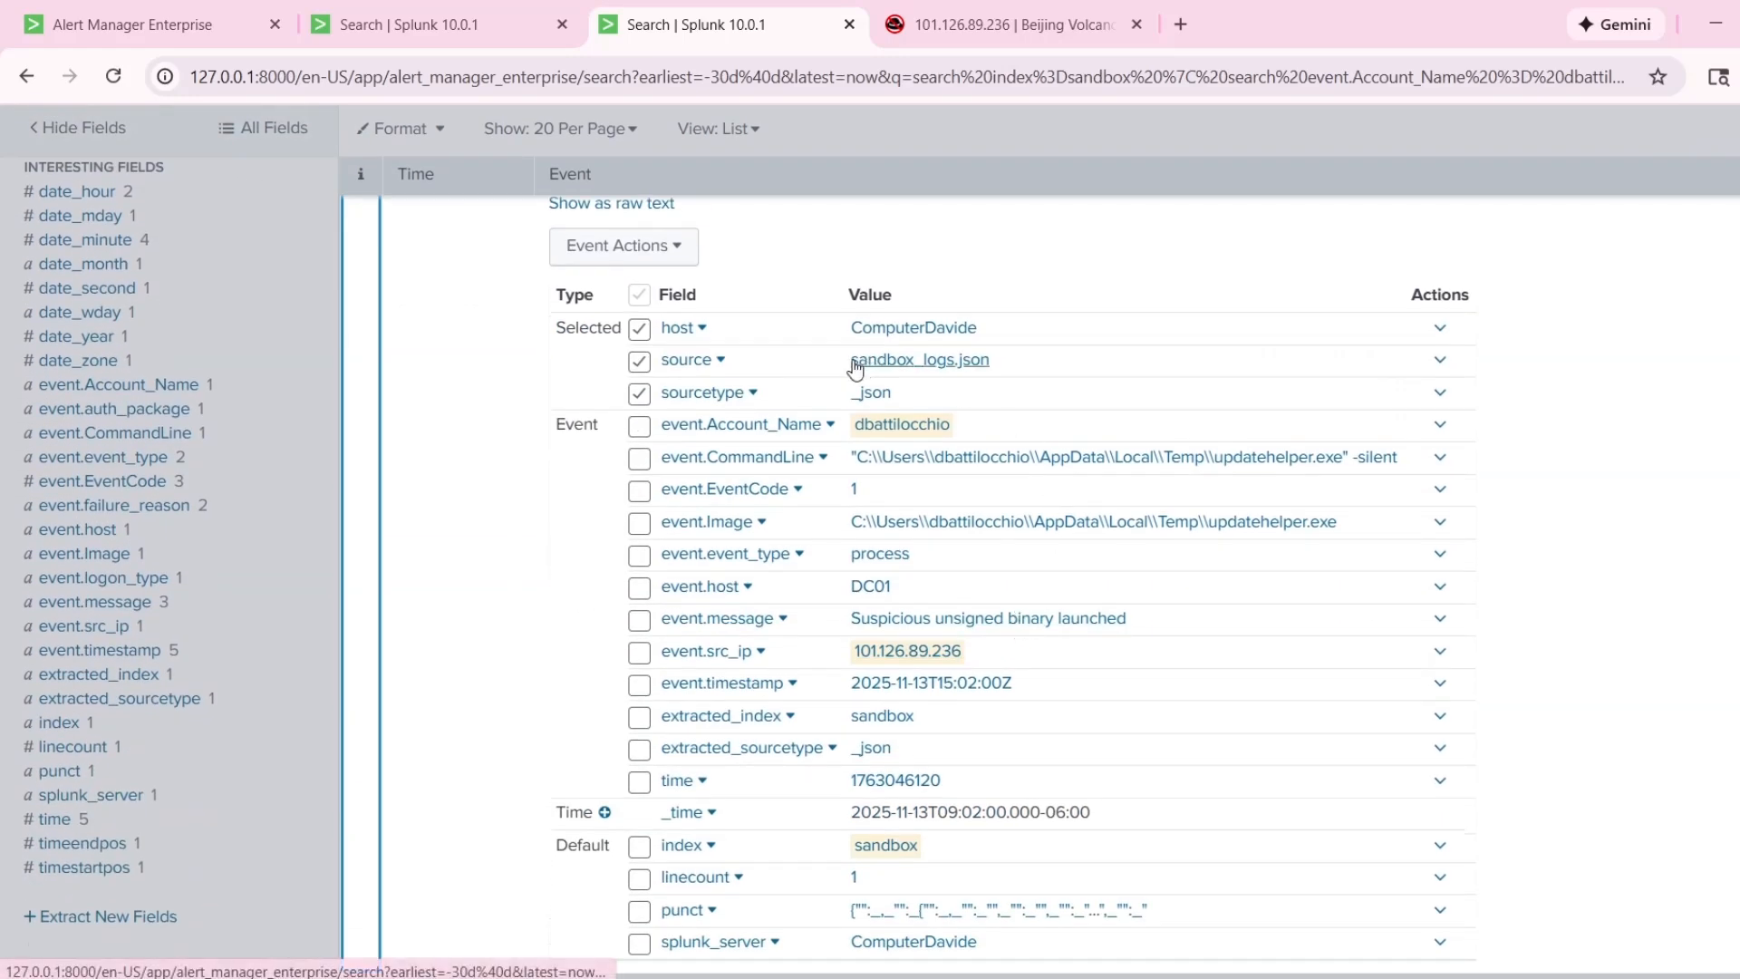
scroll(852, 490, down, 3)
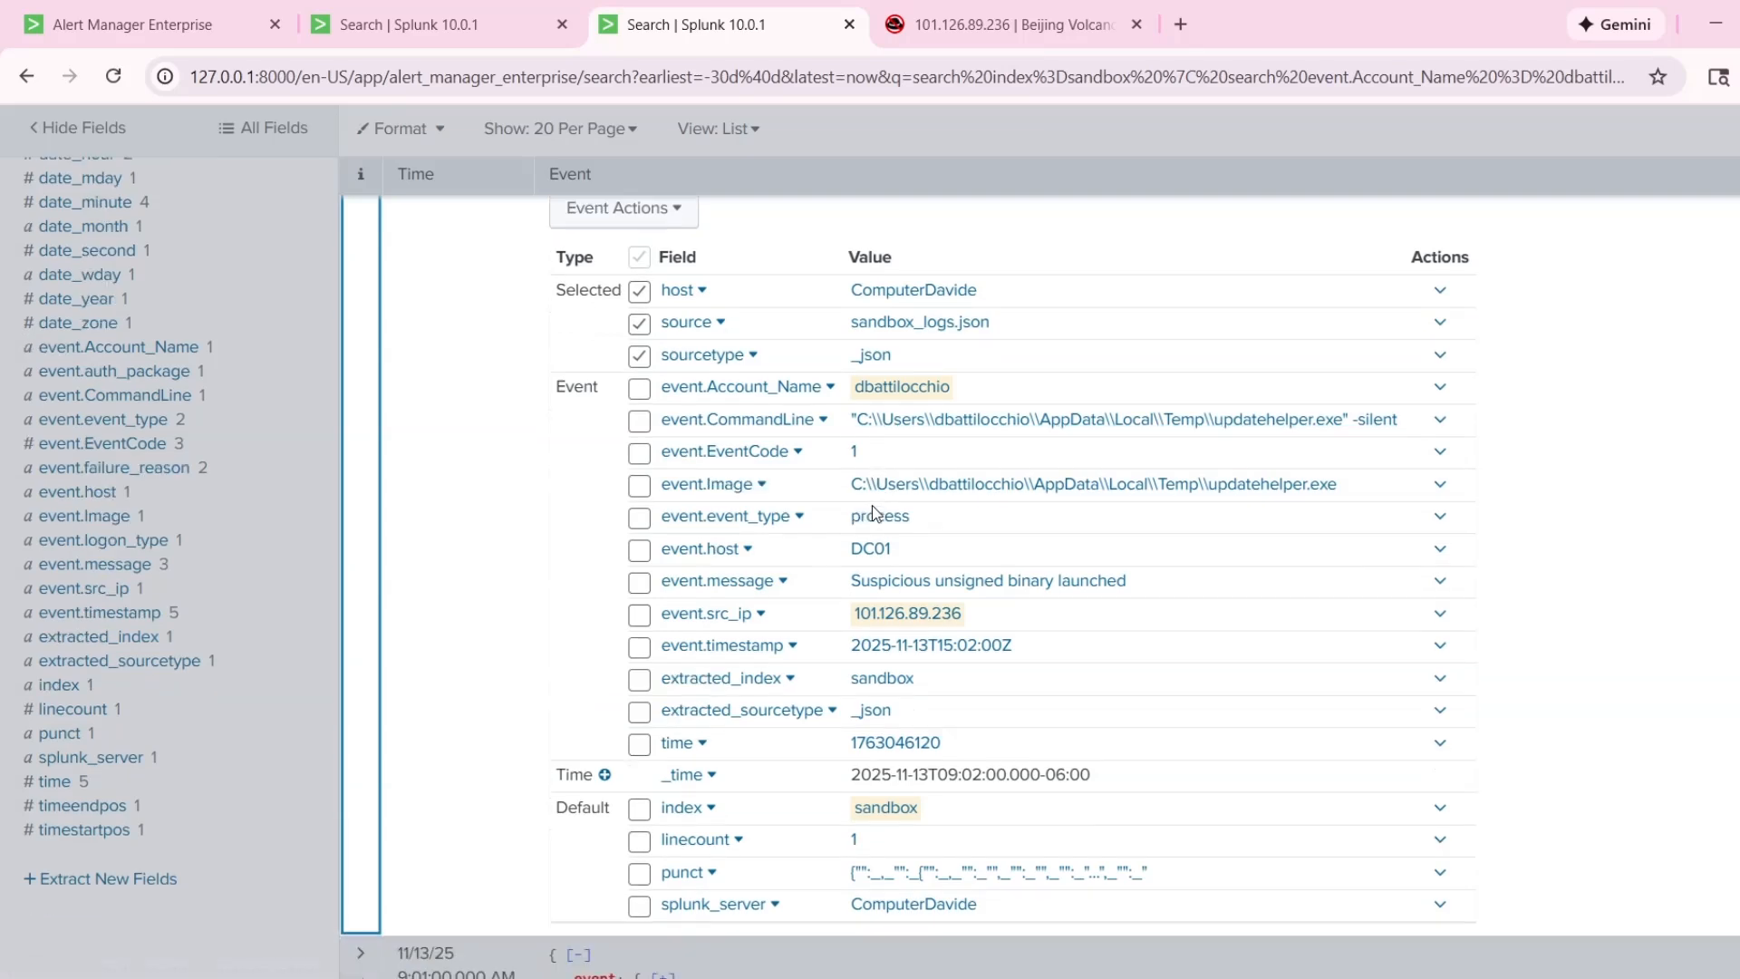
Highlight the message value and the executable name in the image path of the 9:02:00 AM event for closer inspection.
drag(849, 506, 1134, 500)
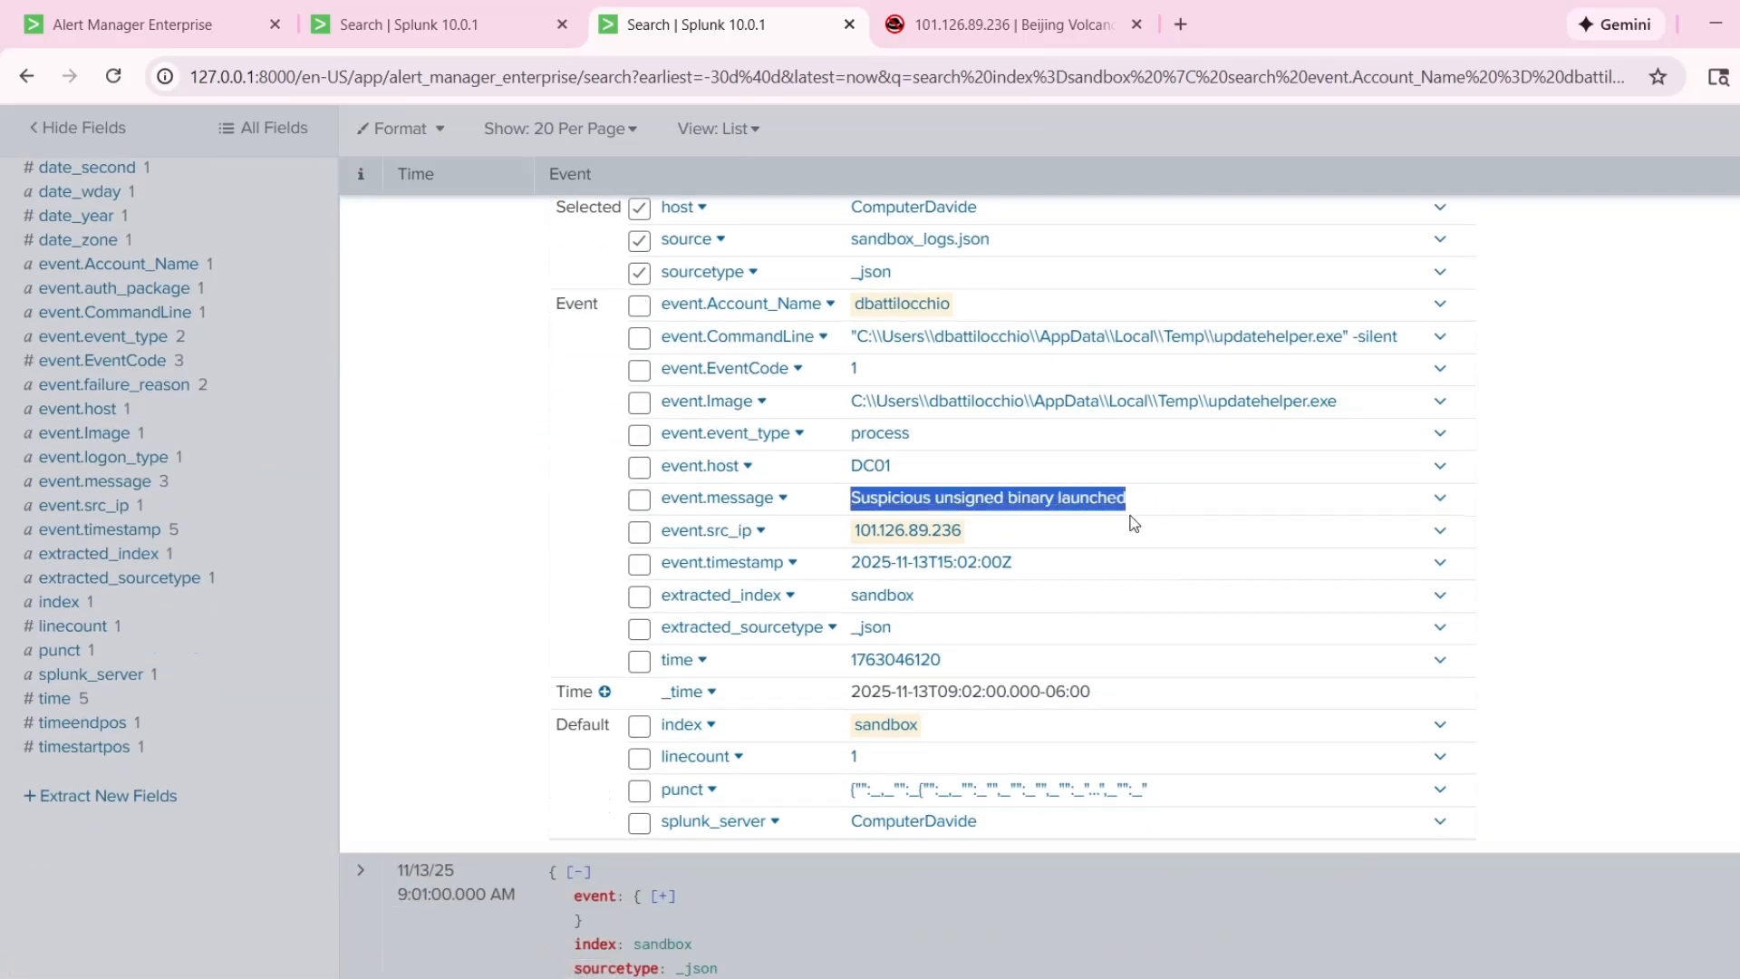
click(1623, 487)
scroll(1622, 487, up, 3)
drag(1337, 522, 1210, 523)
click(1612, 559)
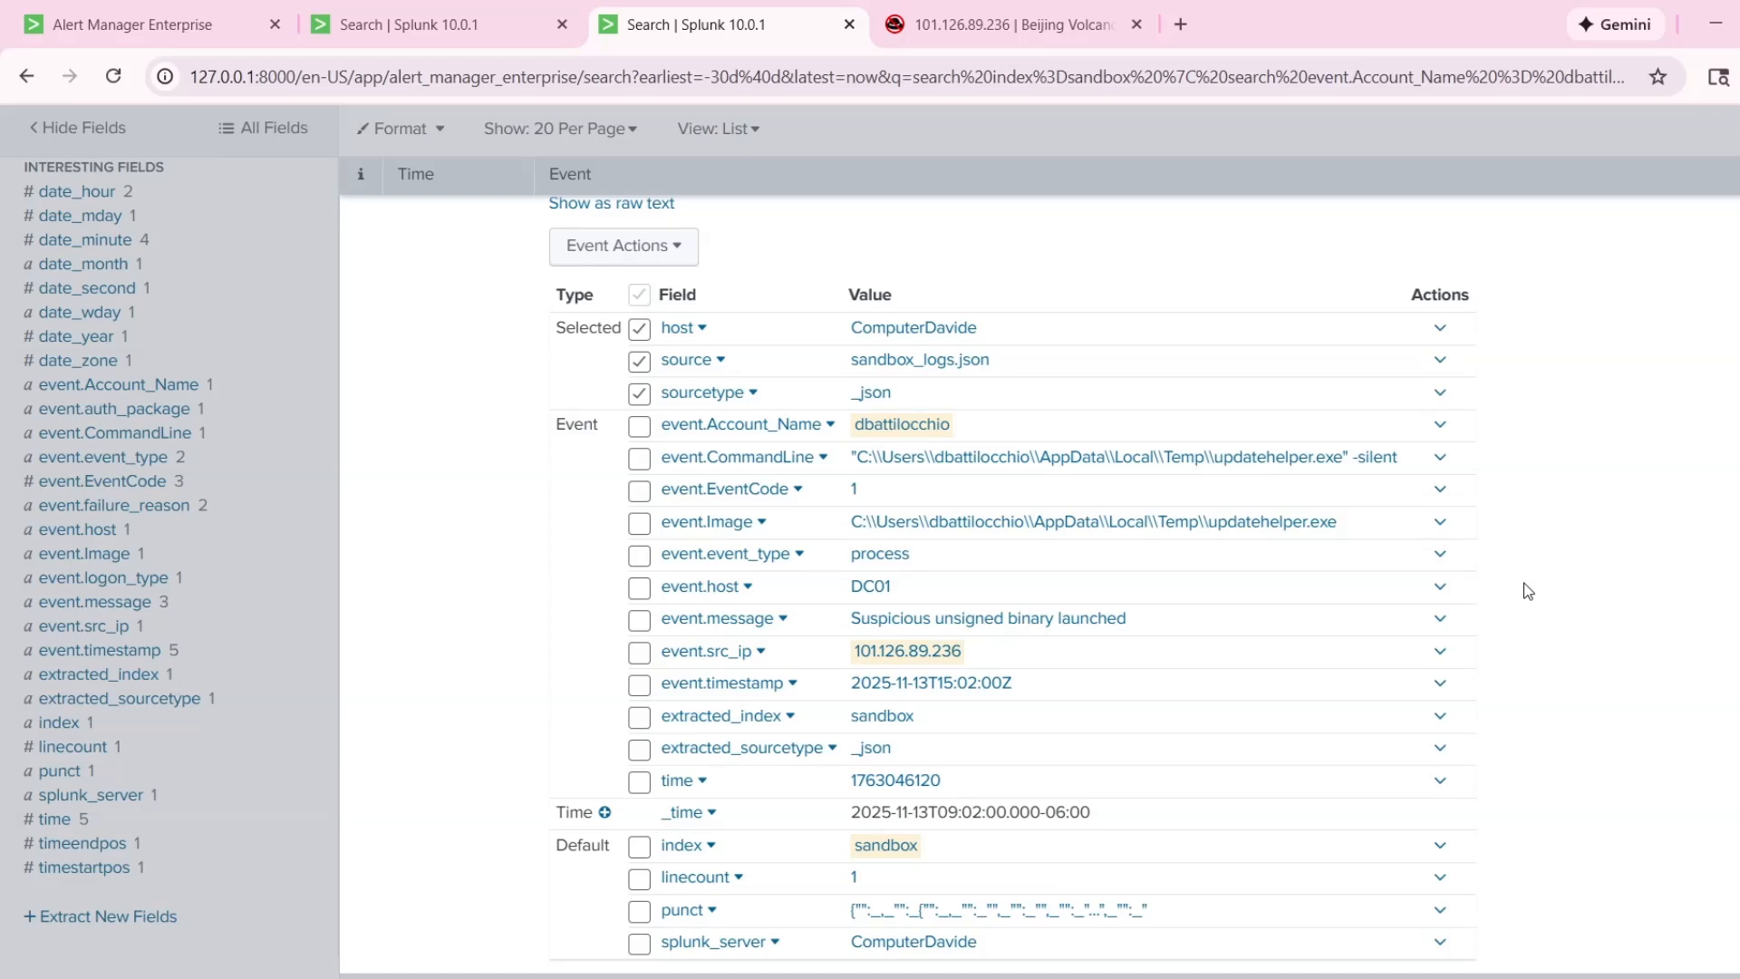
drag(1337, 523, 1212, 525)
click(1573, 544)
scroll(1487, 539, down, 4)
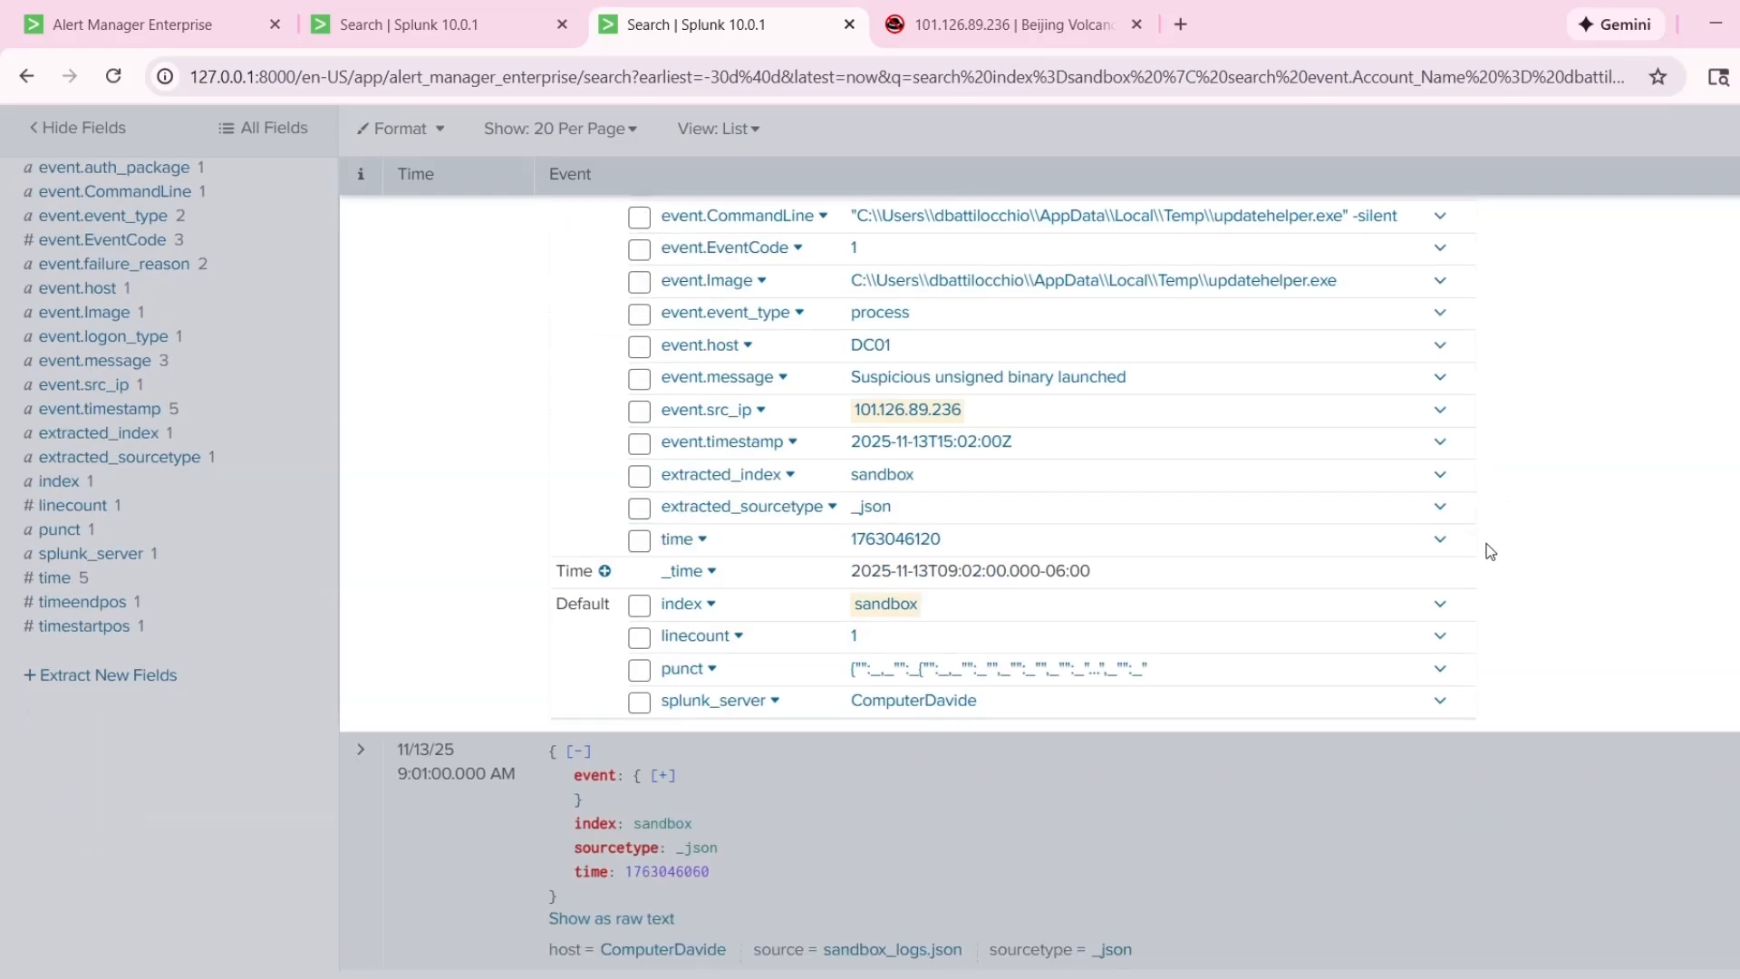
Duplicate the current search into a new browser tab.
scroll(1488, 548, up, 4)
scroll(1484, 551, up, 4)
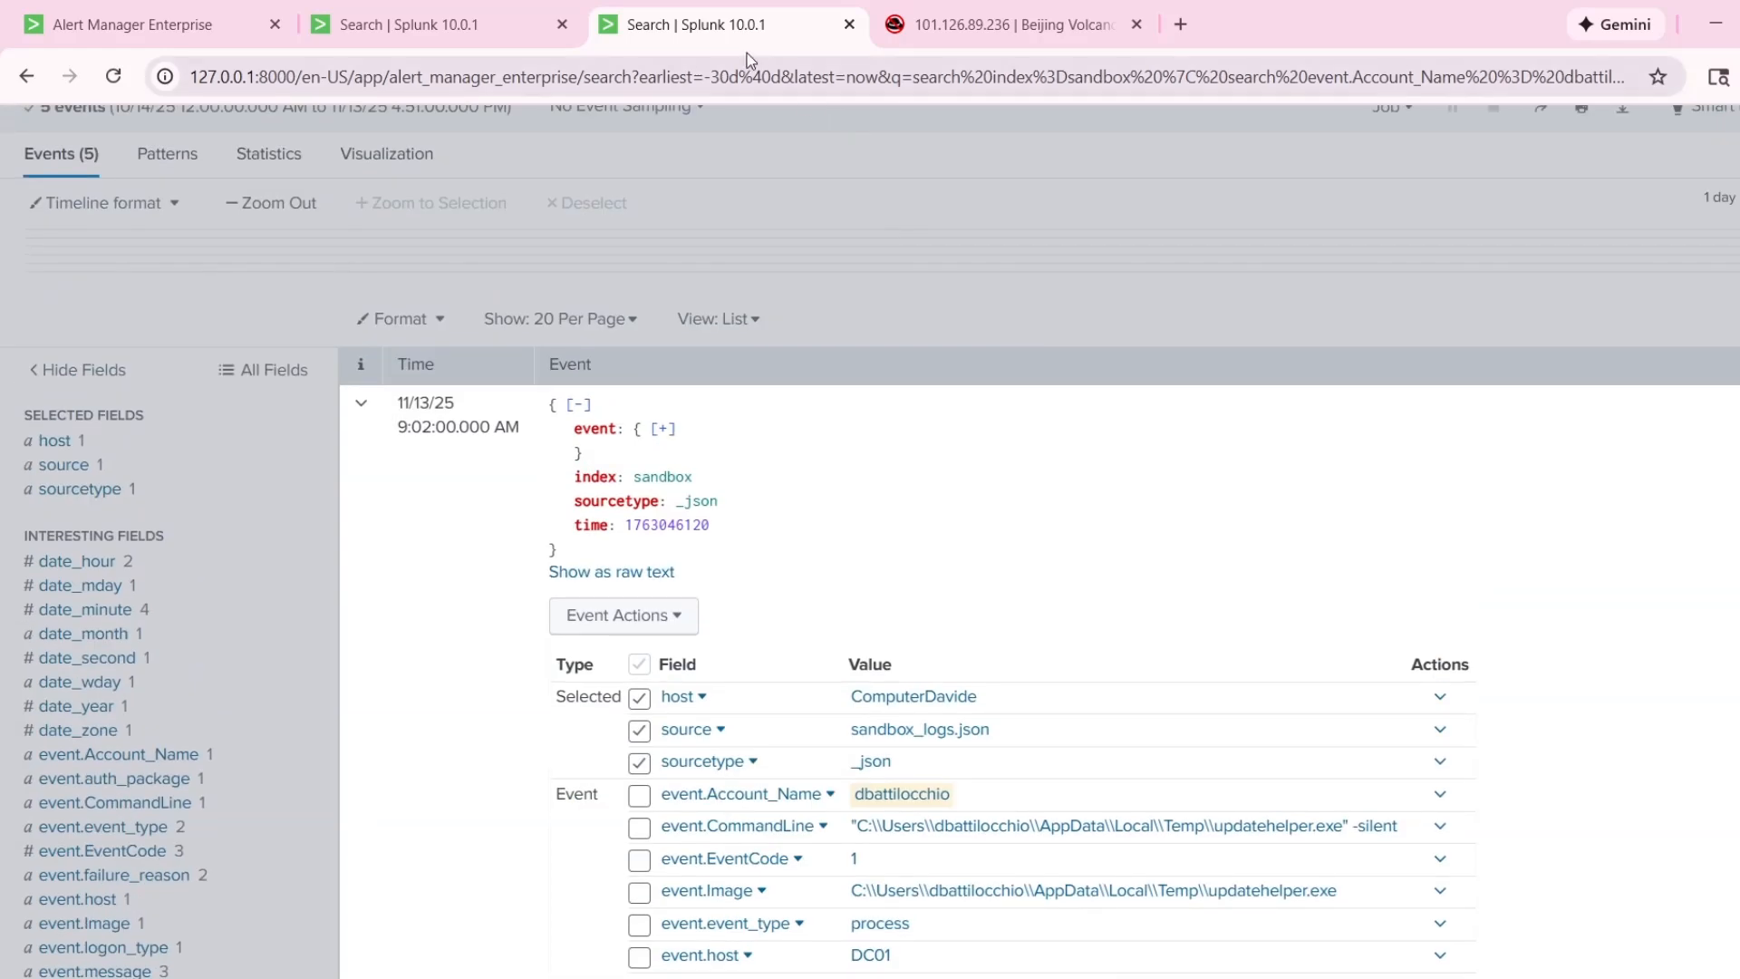
right_click(732, 51)
click(811, 254)
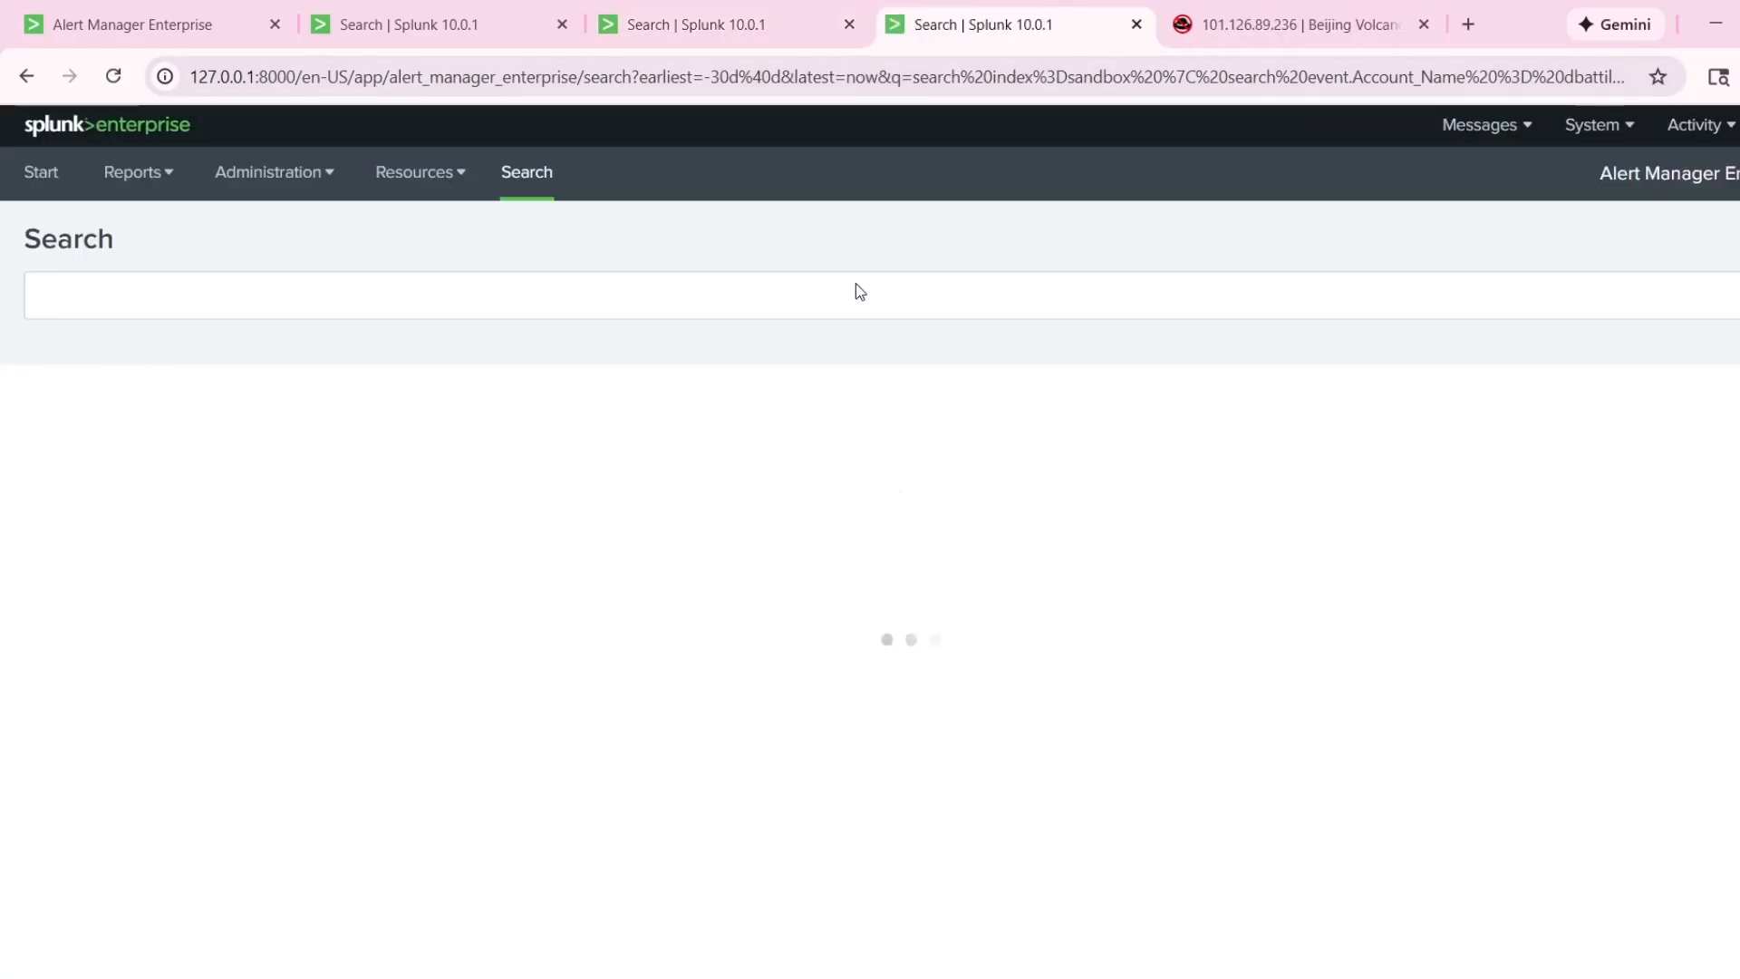
Remove the event.src_ip condition from the duplicated query and run the account name search over the Last 24 hours.
drag(806, 295, 525, 297)
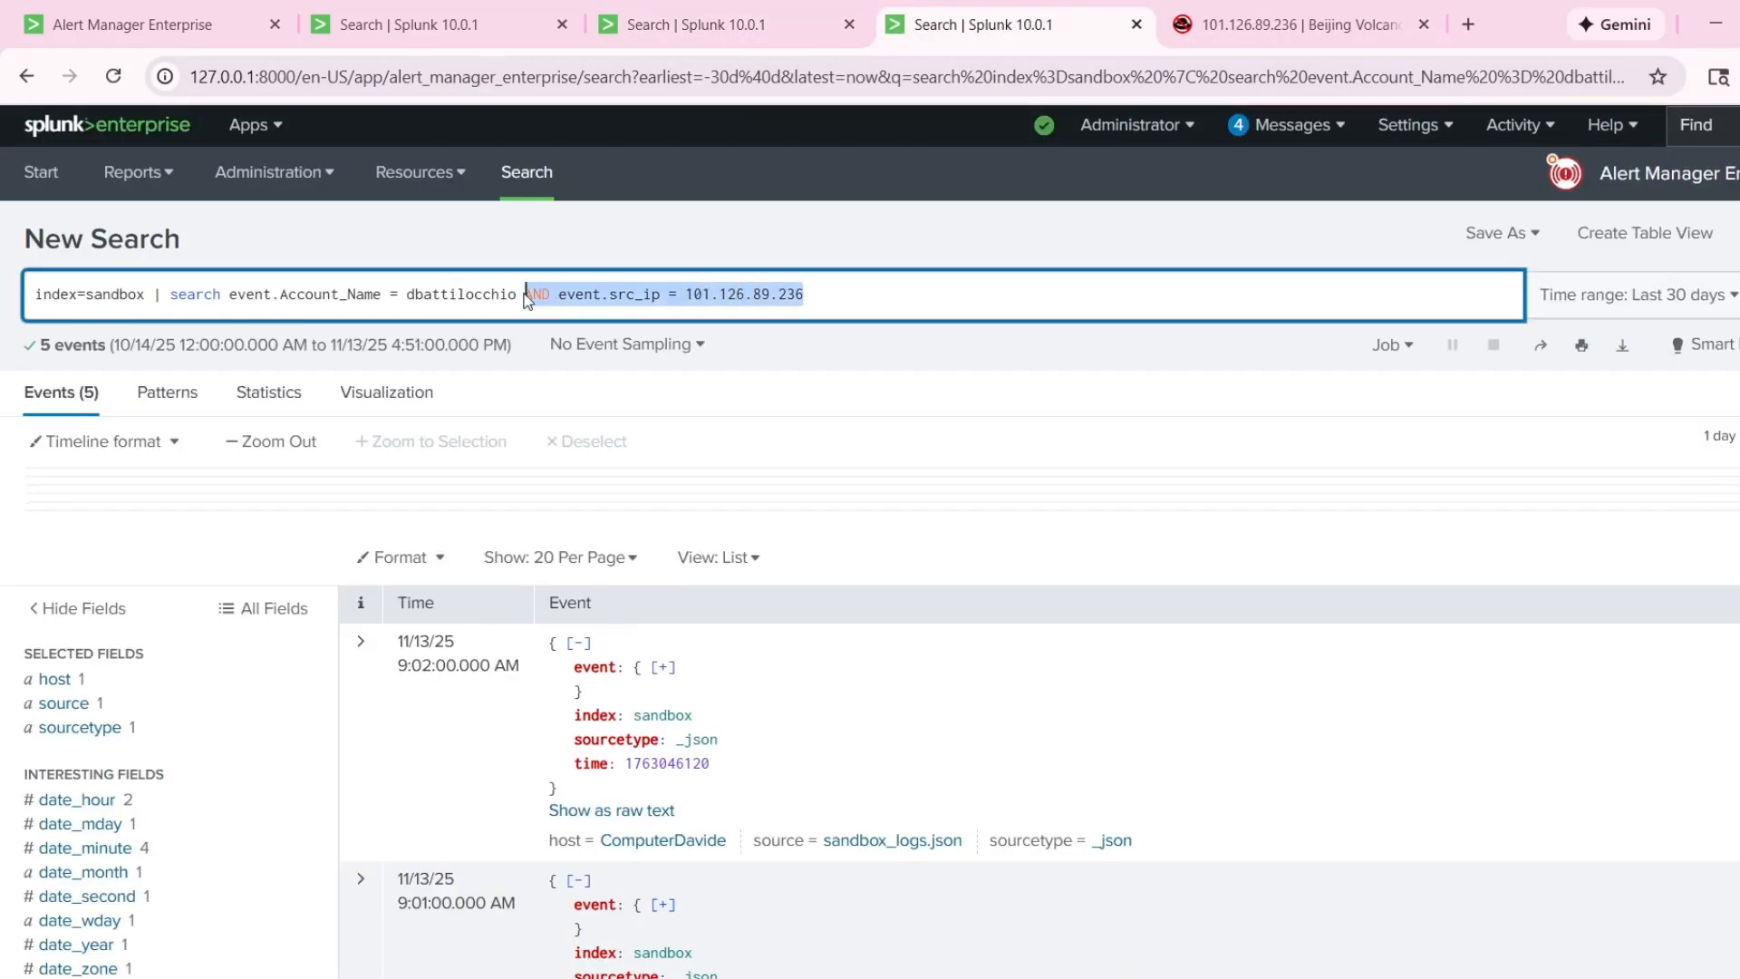
key(BackSpace)
click(1631, 295)
click(1464, 499)
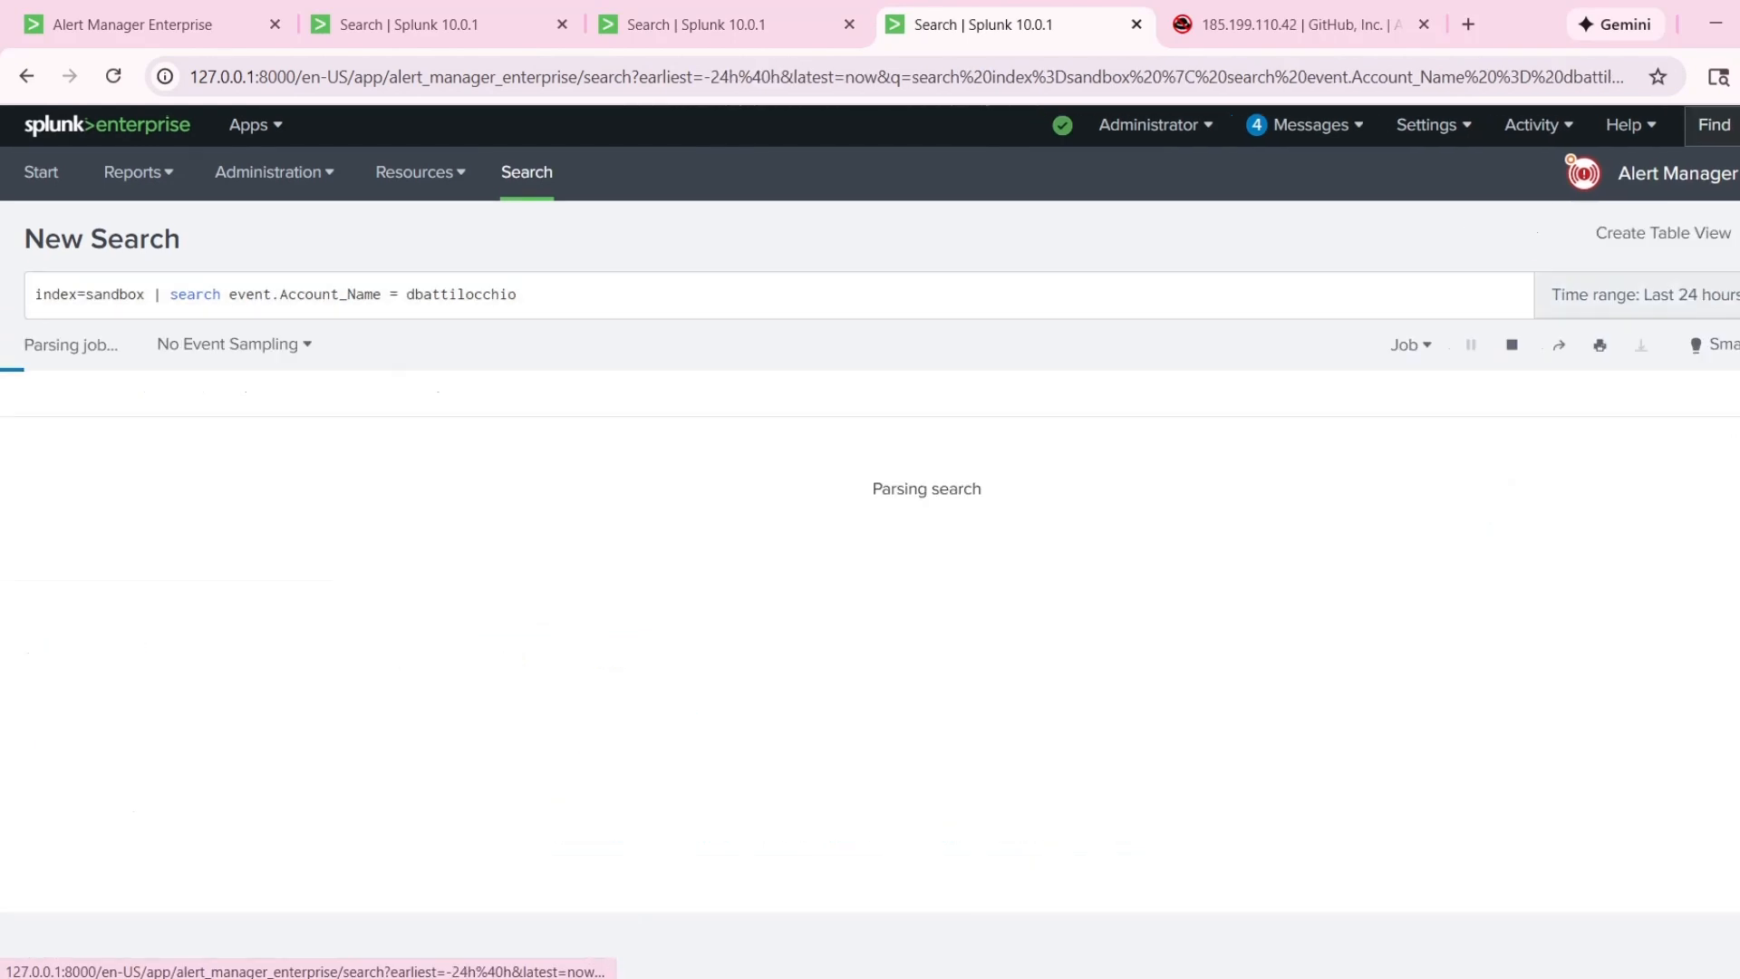
Review the query's account name filter and look through the account's events from the last 24 hours.
click(571, 292)
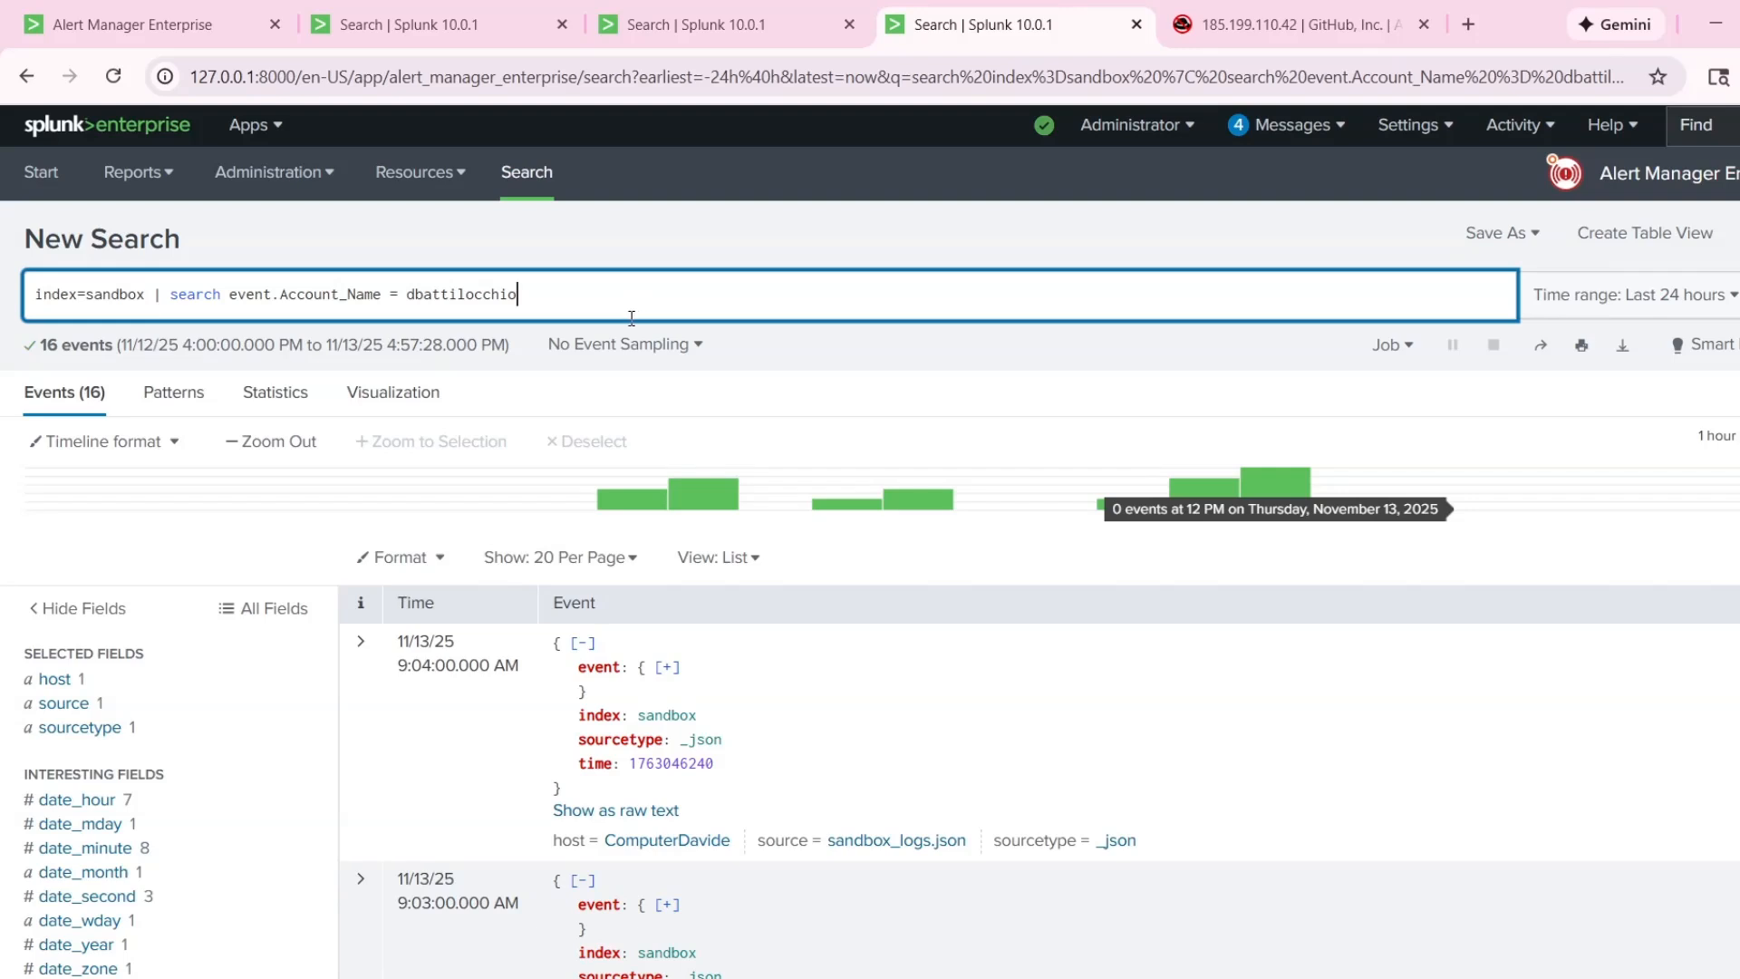
drag(632, 318, 382, 295)
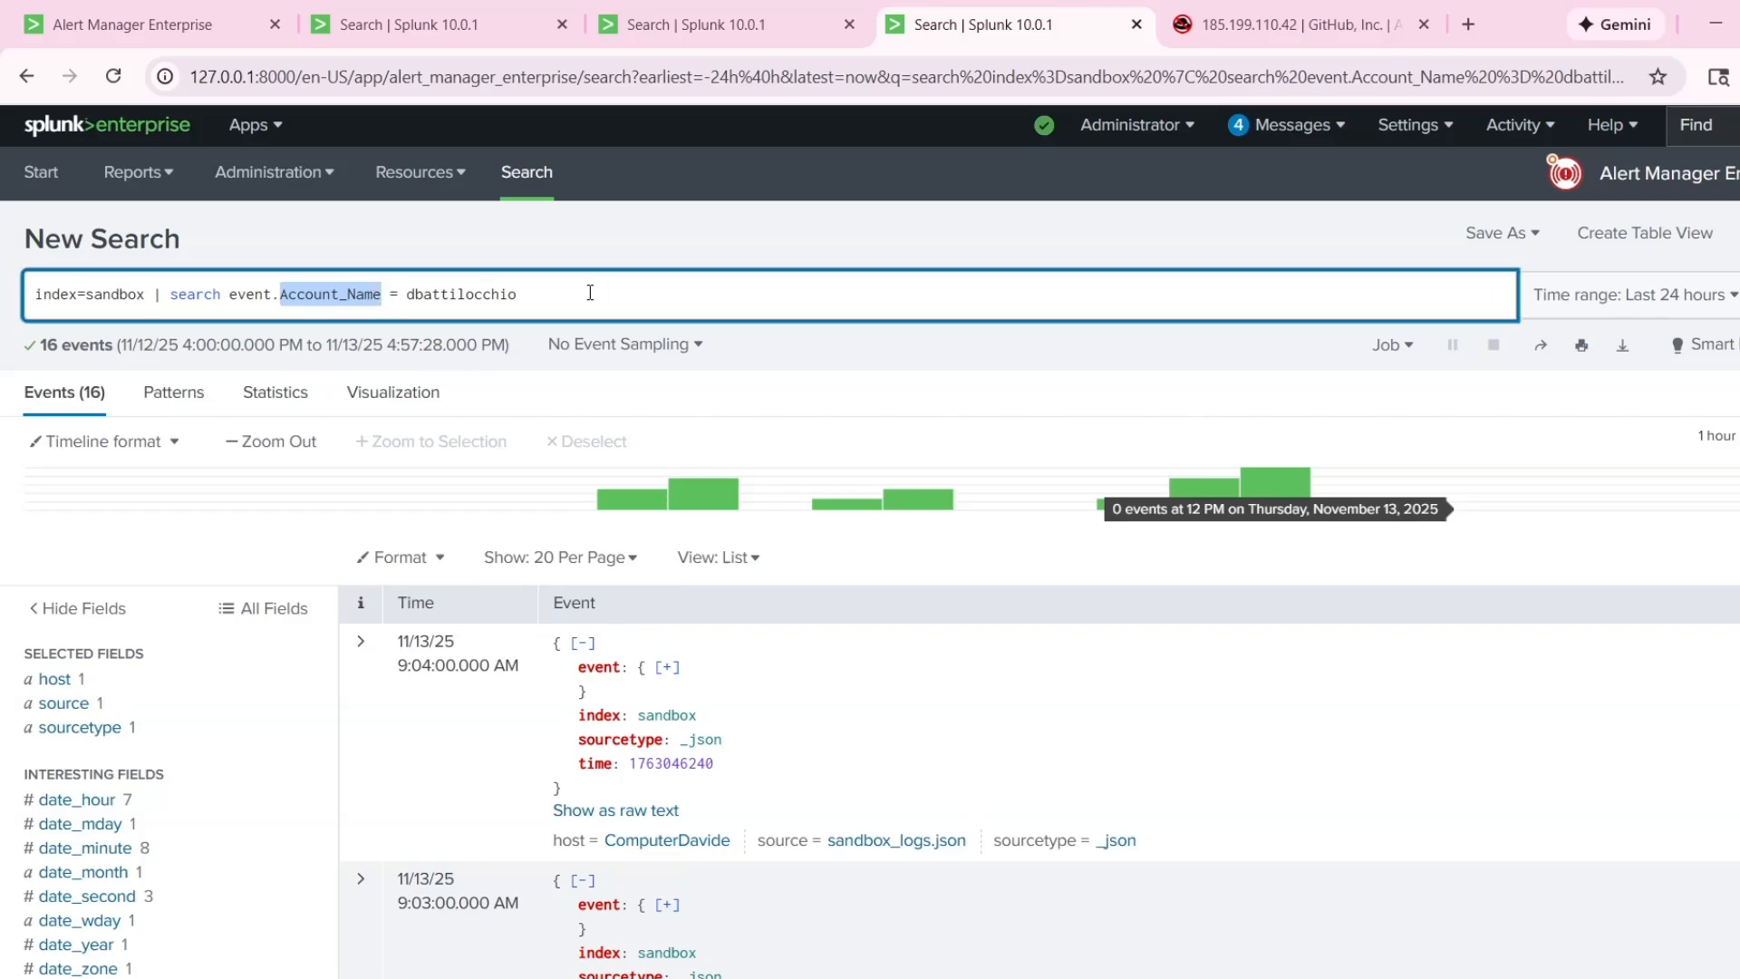
drag(525, 294, 399, 294)
scroll(427, 420, down, 15)
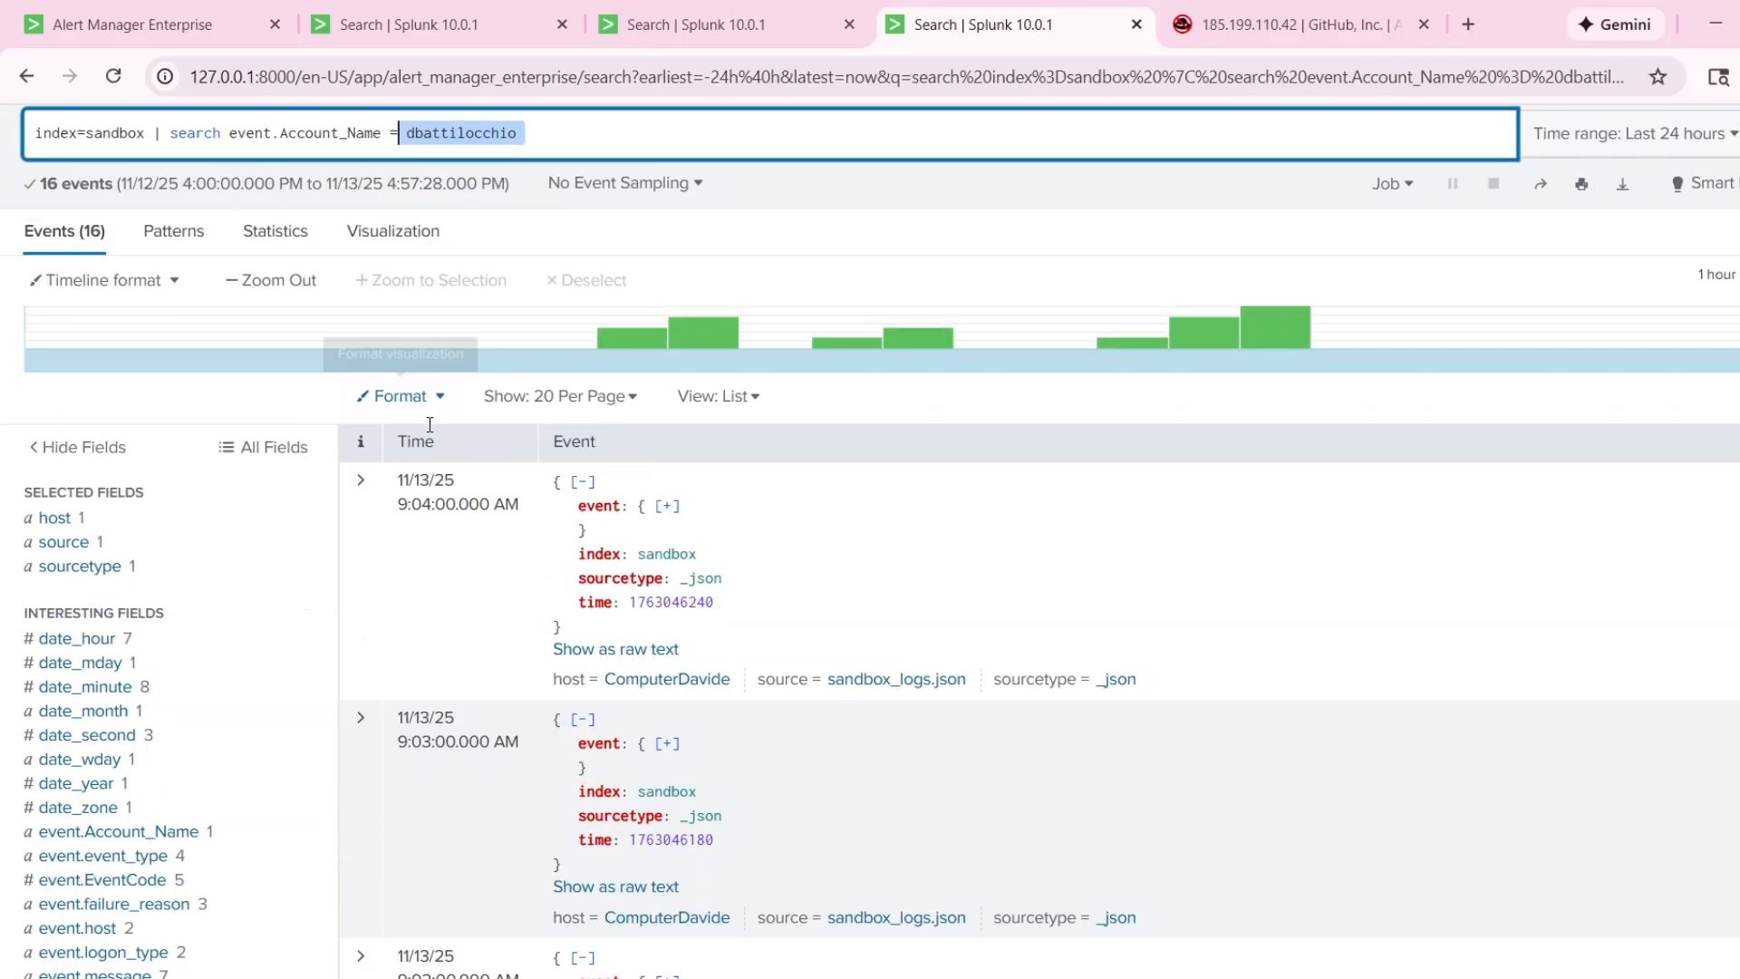
scroll(397, 635, down, 10)
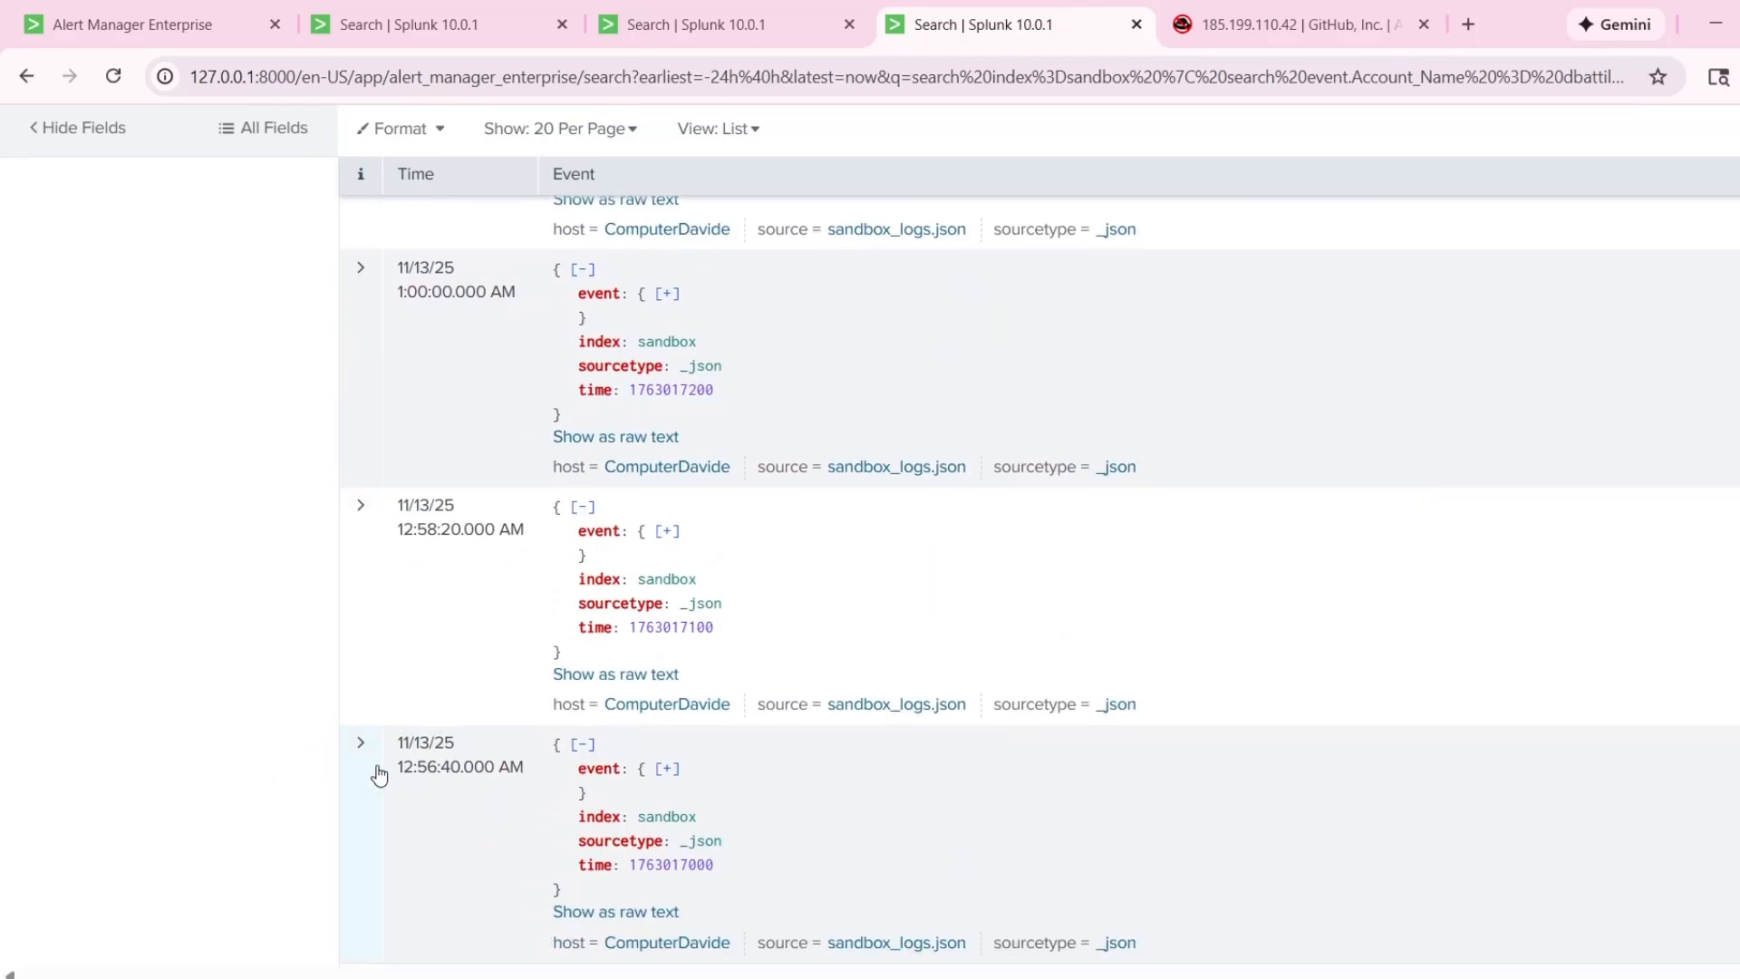
scroll(1039, 580, up, 20)
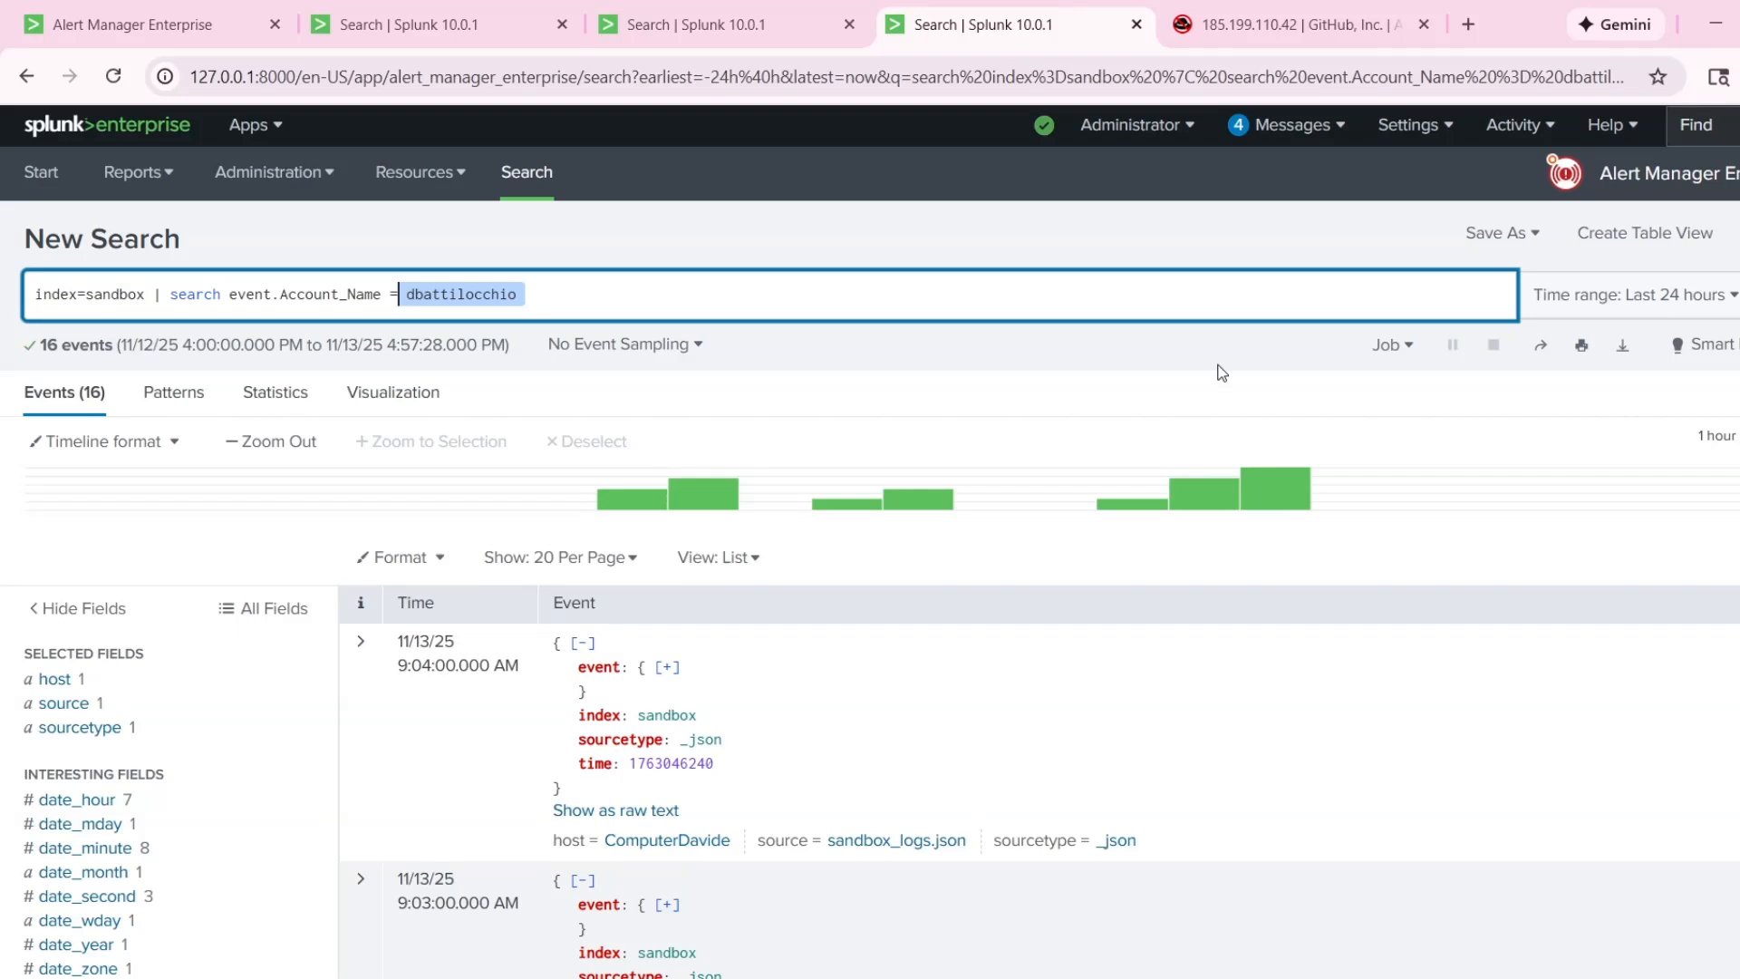
click(715, 315)
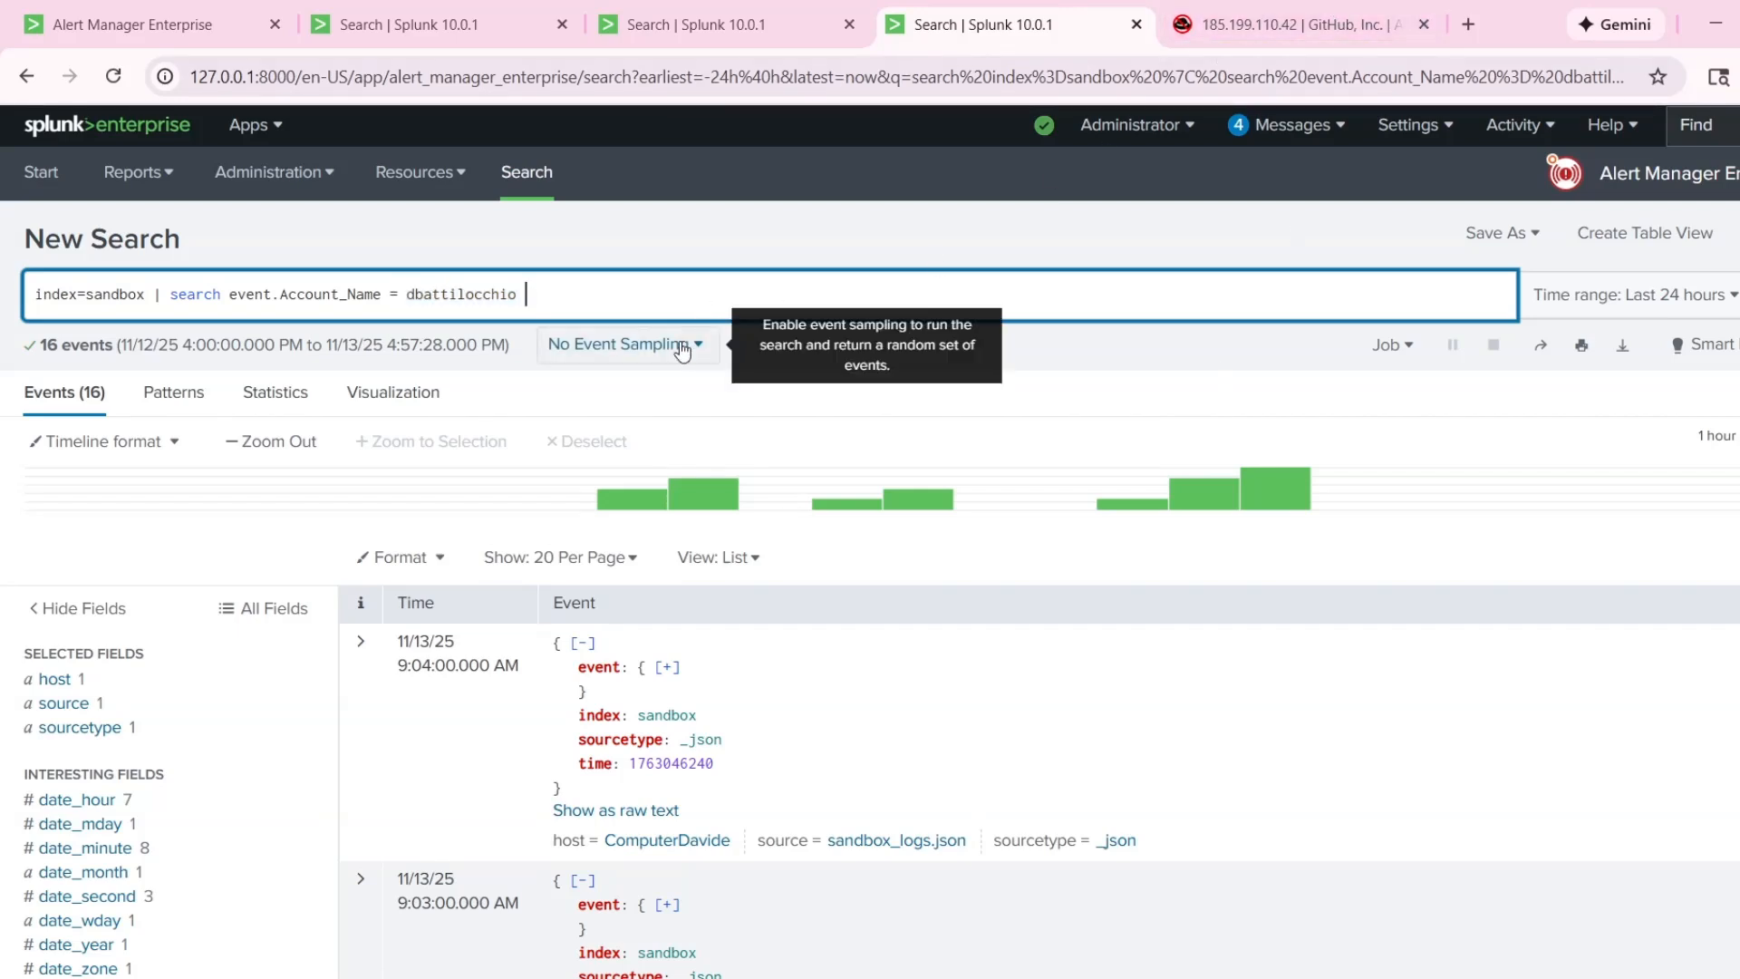
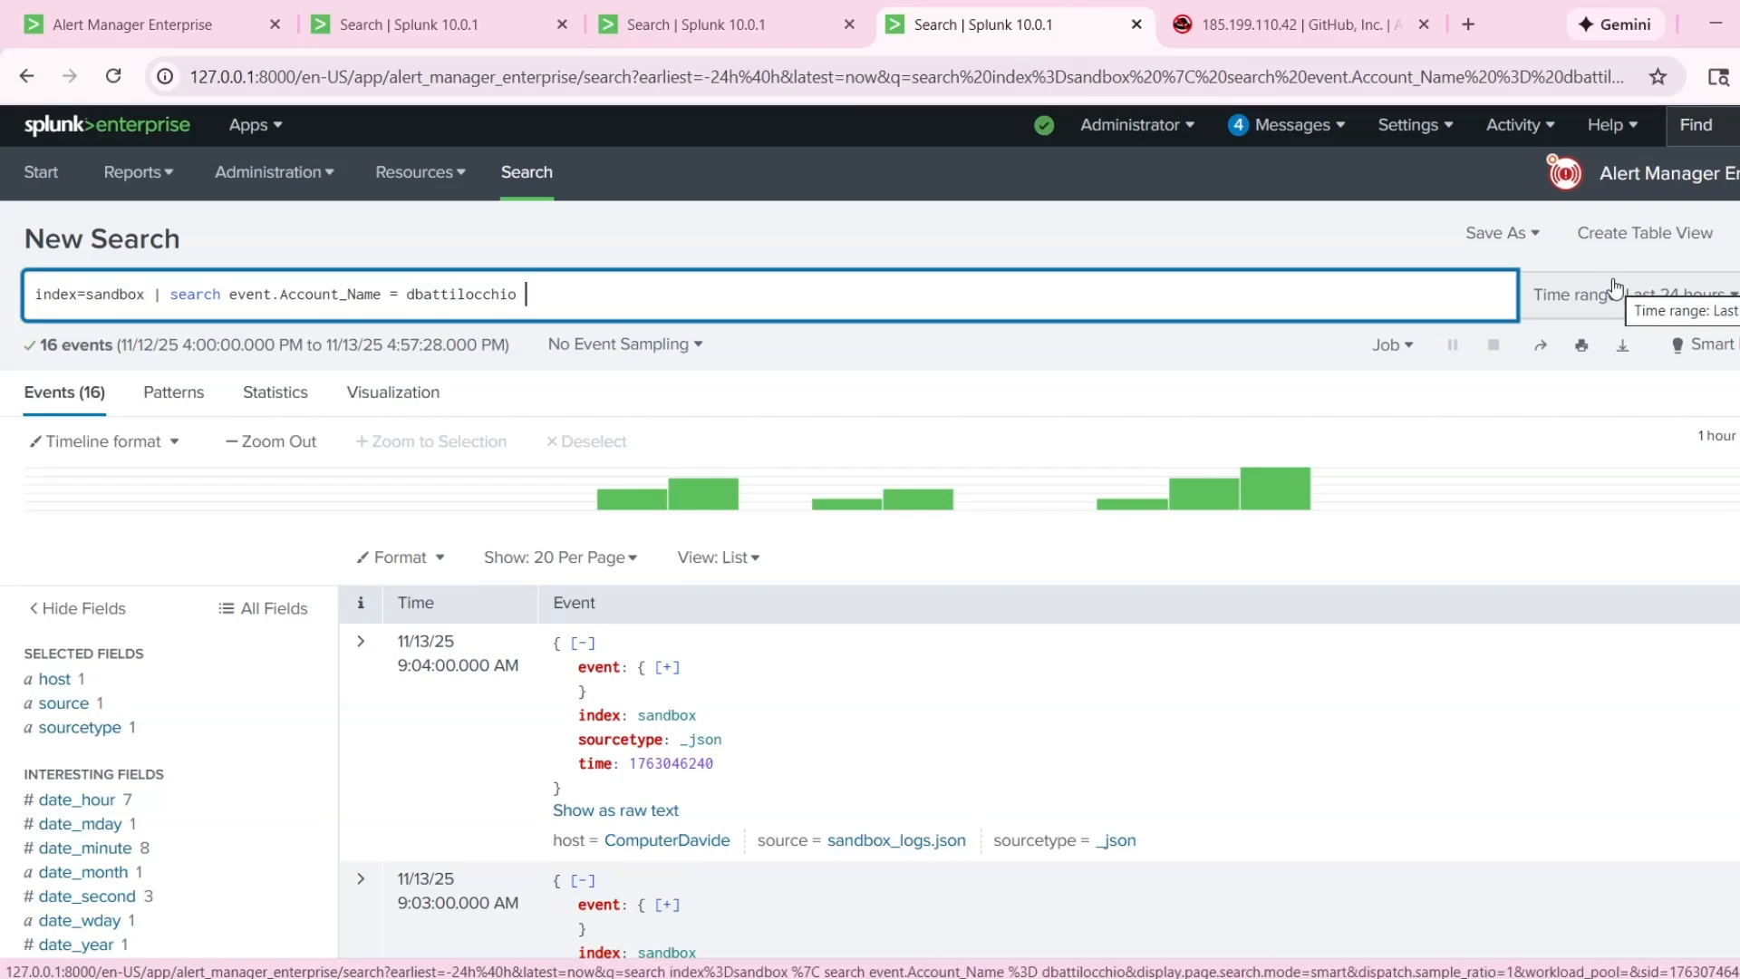
Expand the account's earliest event, logged at 12:56:40 AM, read through its field values and collapse it.
scroll(1622, 292, down, 3)
scroll(1438, 416, up, 3)
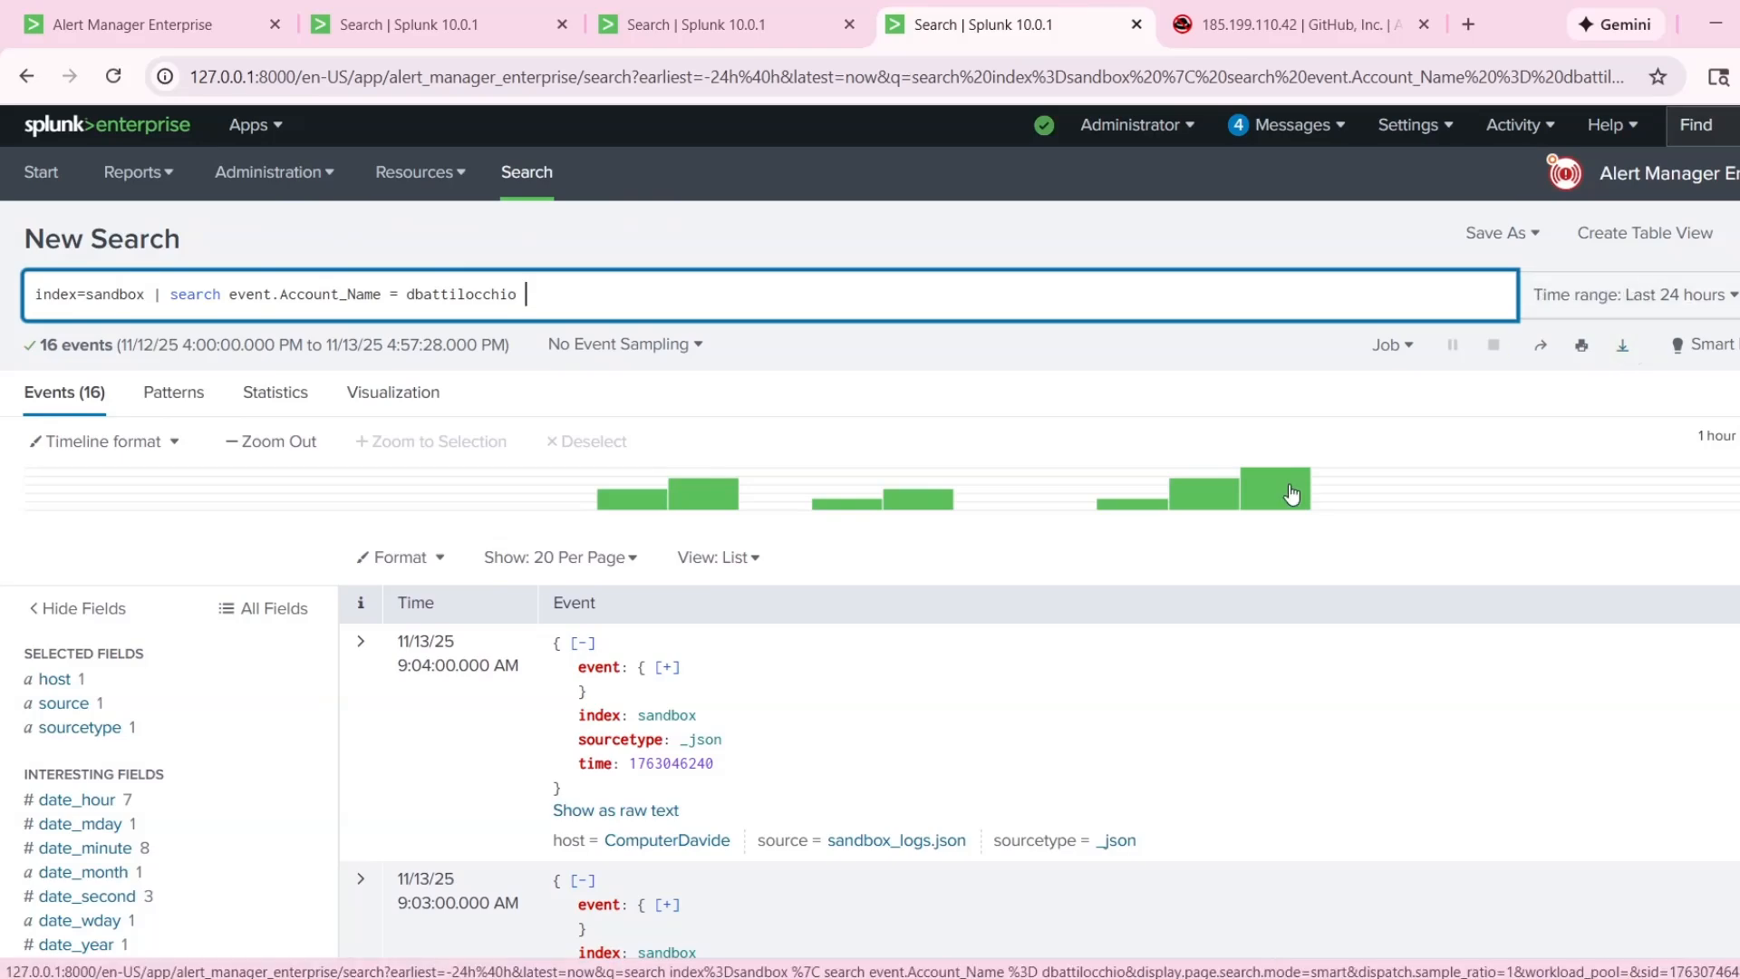
scroll(1031, 546, down, 10)
scroll(1012, 555, down, 6)
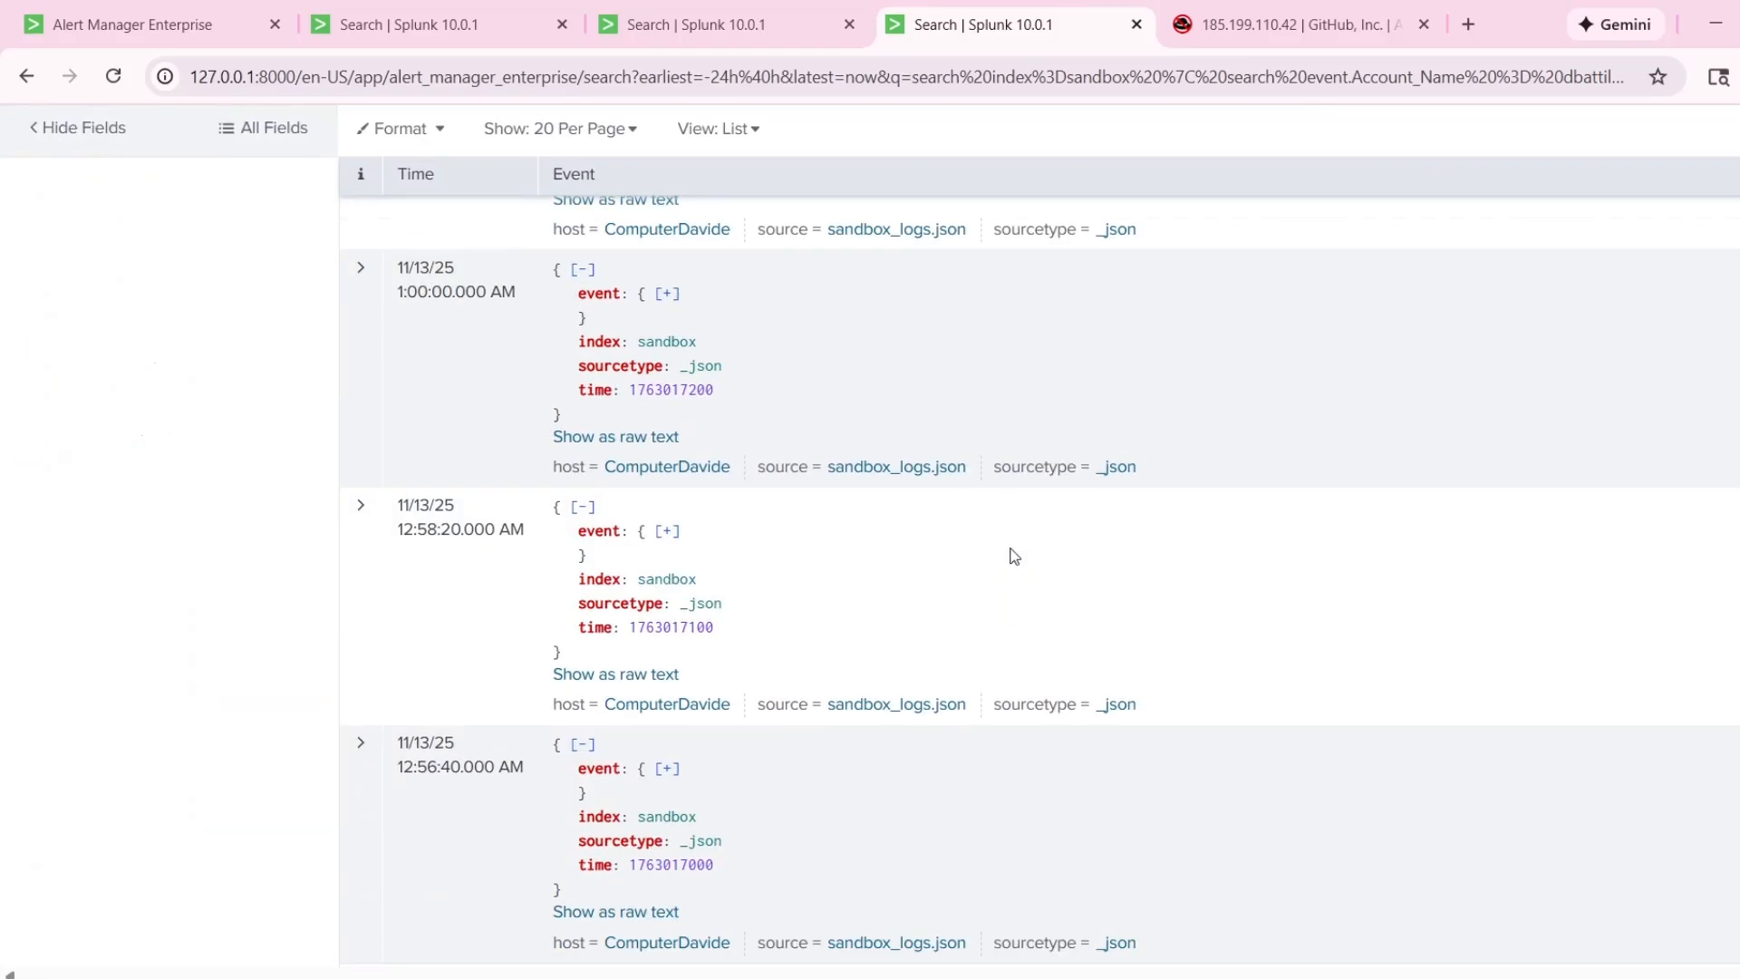
click(368, 811)
scroll(437, 721, down, 4)
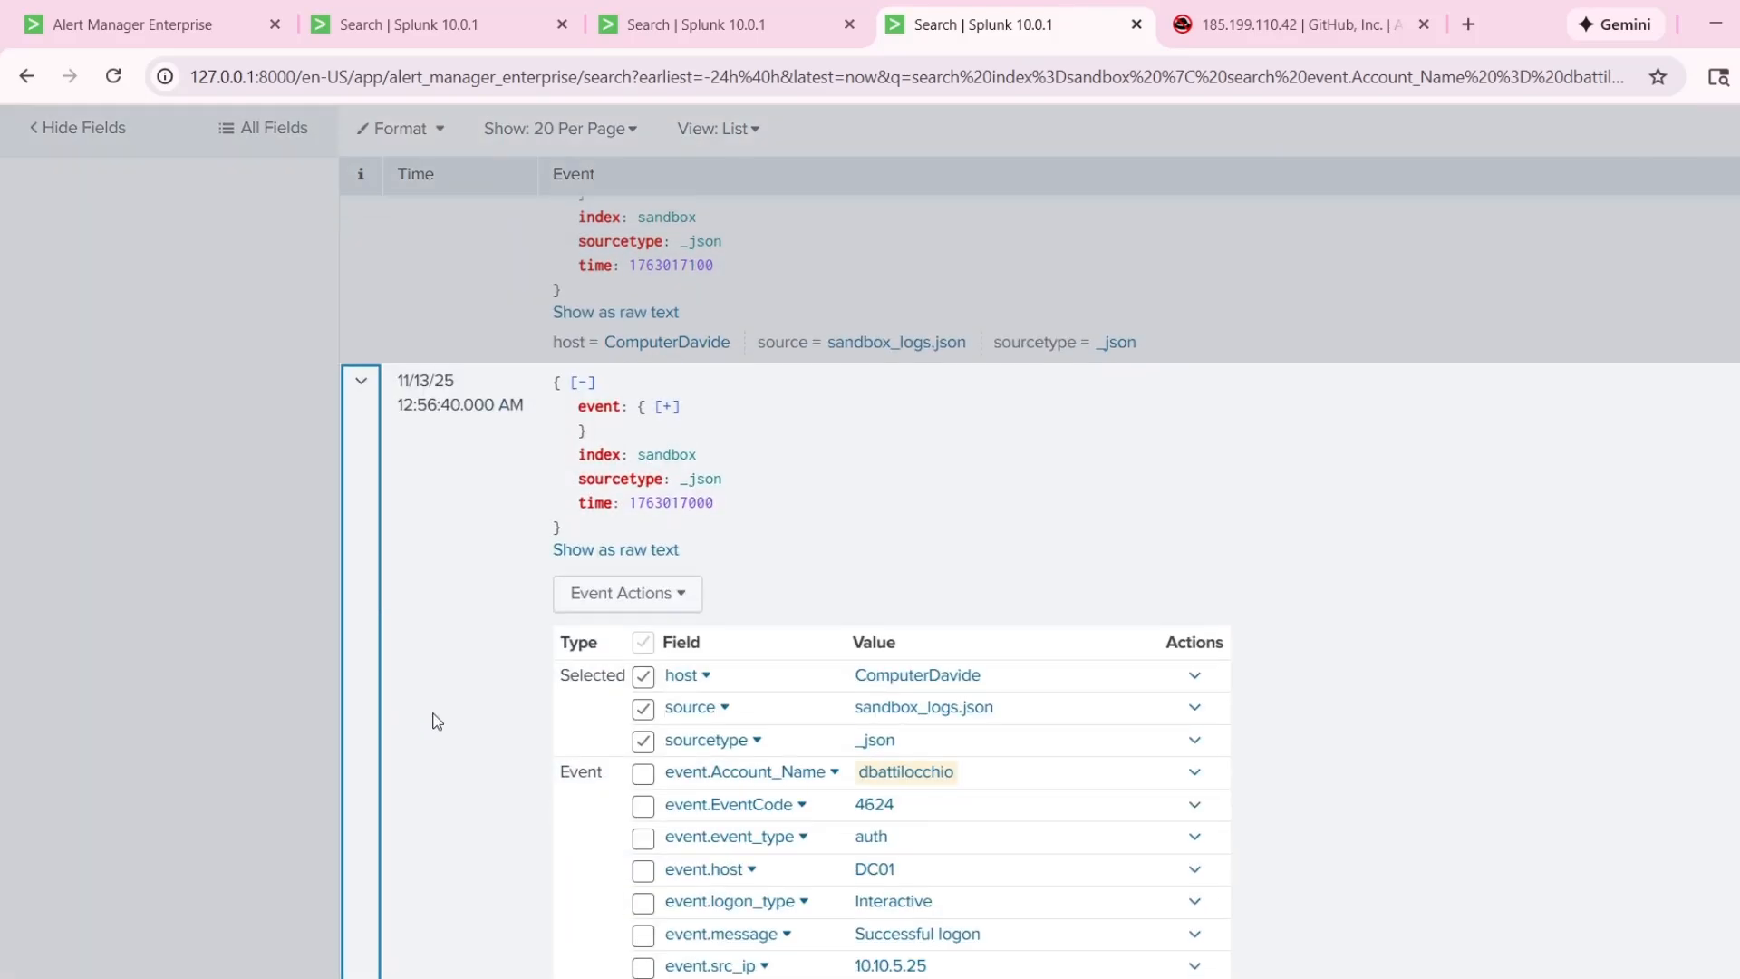
scroll(485, 695, down, 4)
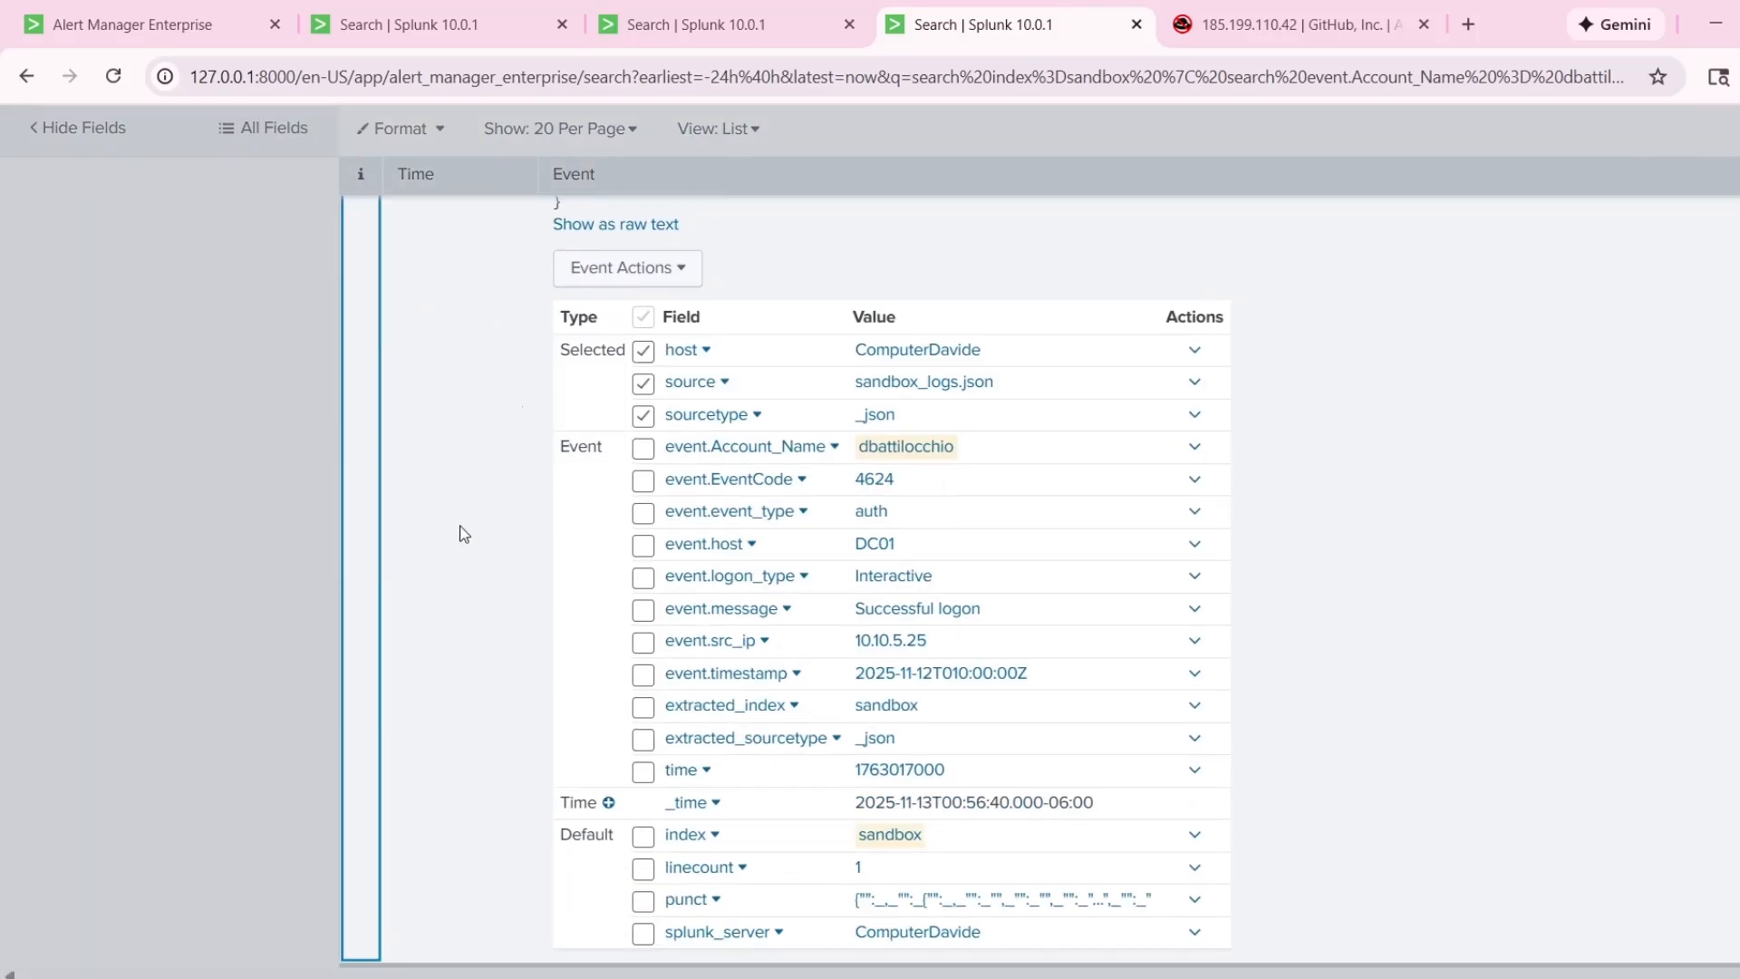
scroll(460, 528, up, 4)
click(384, 485)
click(364, 445)
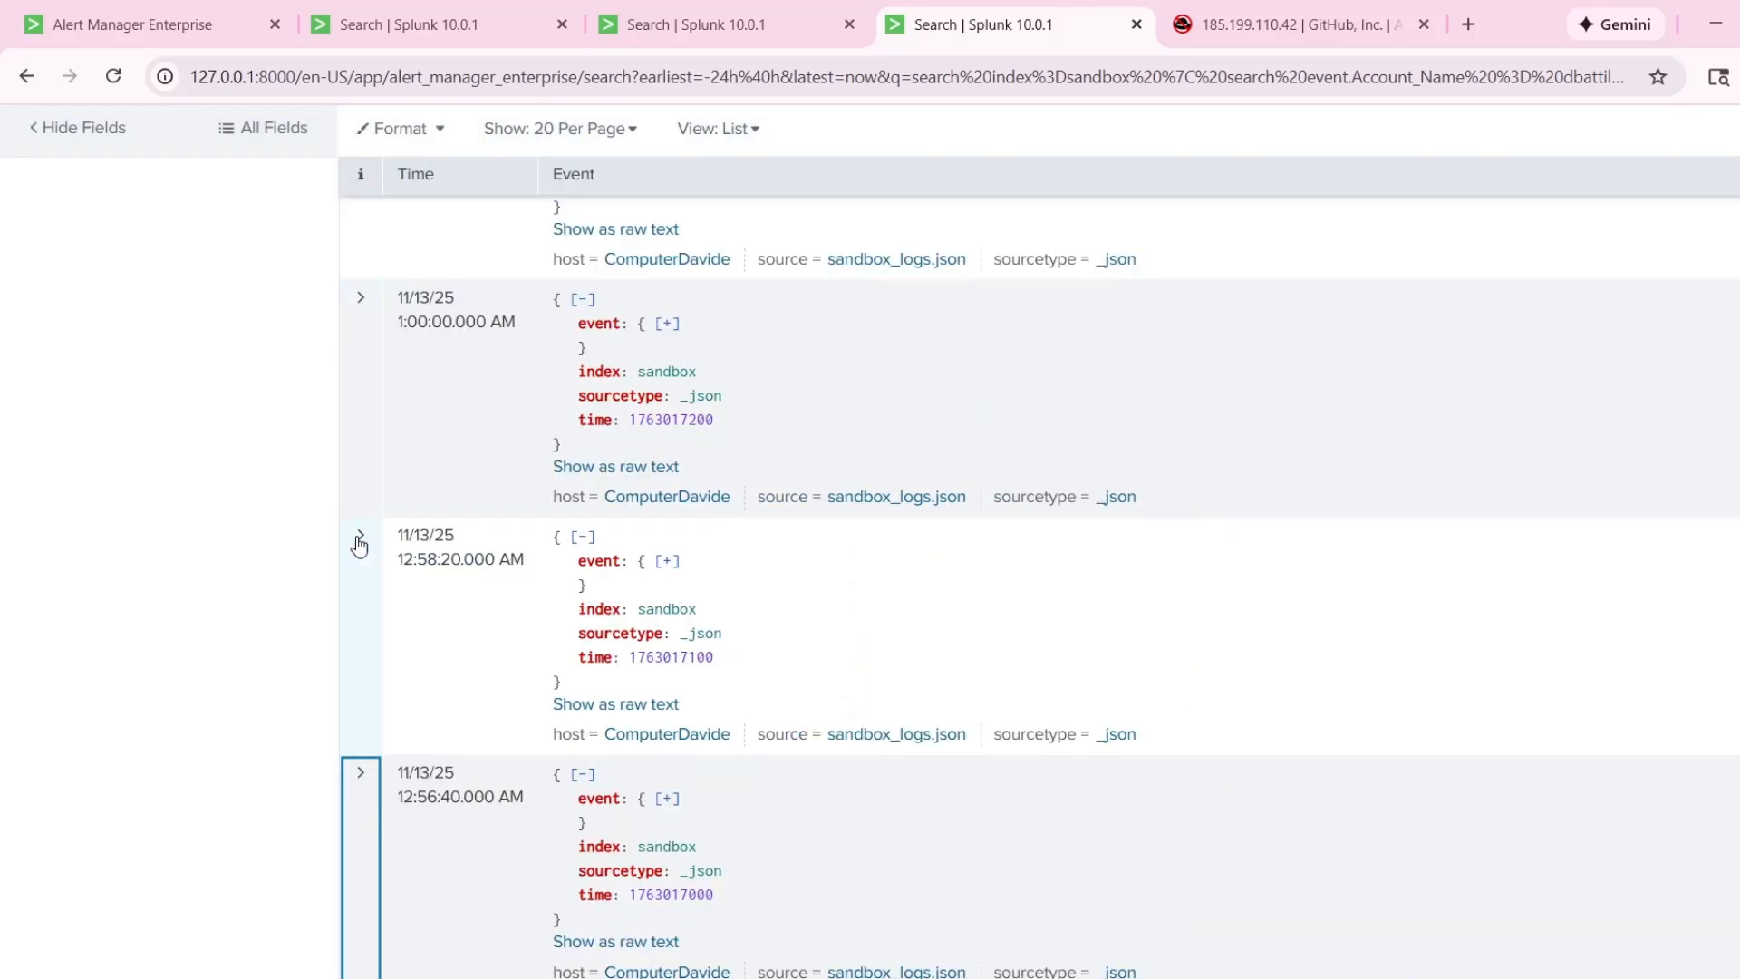
Reopen the 12:56:40 AM event's details to check its logged time, then close them again.
scroll(290, 771, down, 1)
click(373, 848)
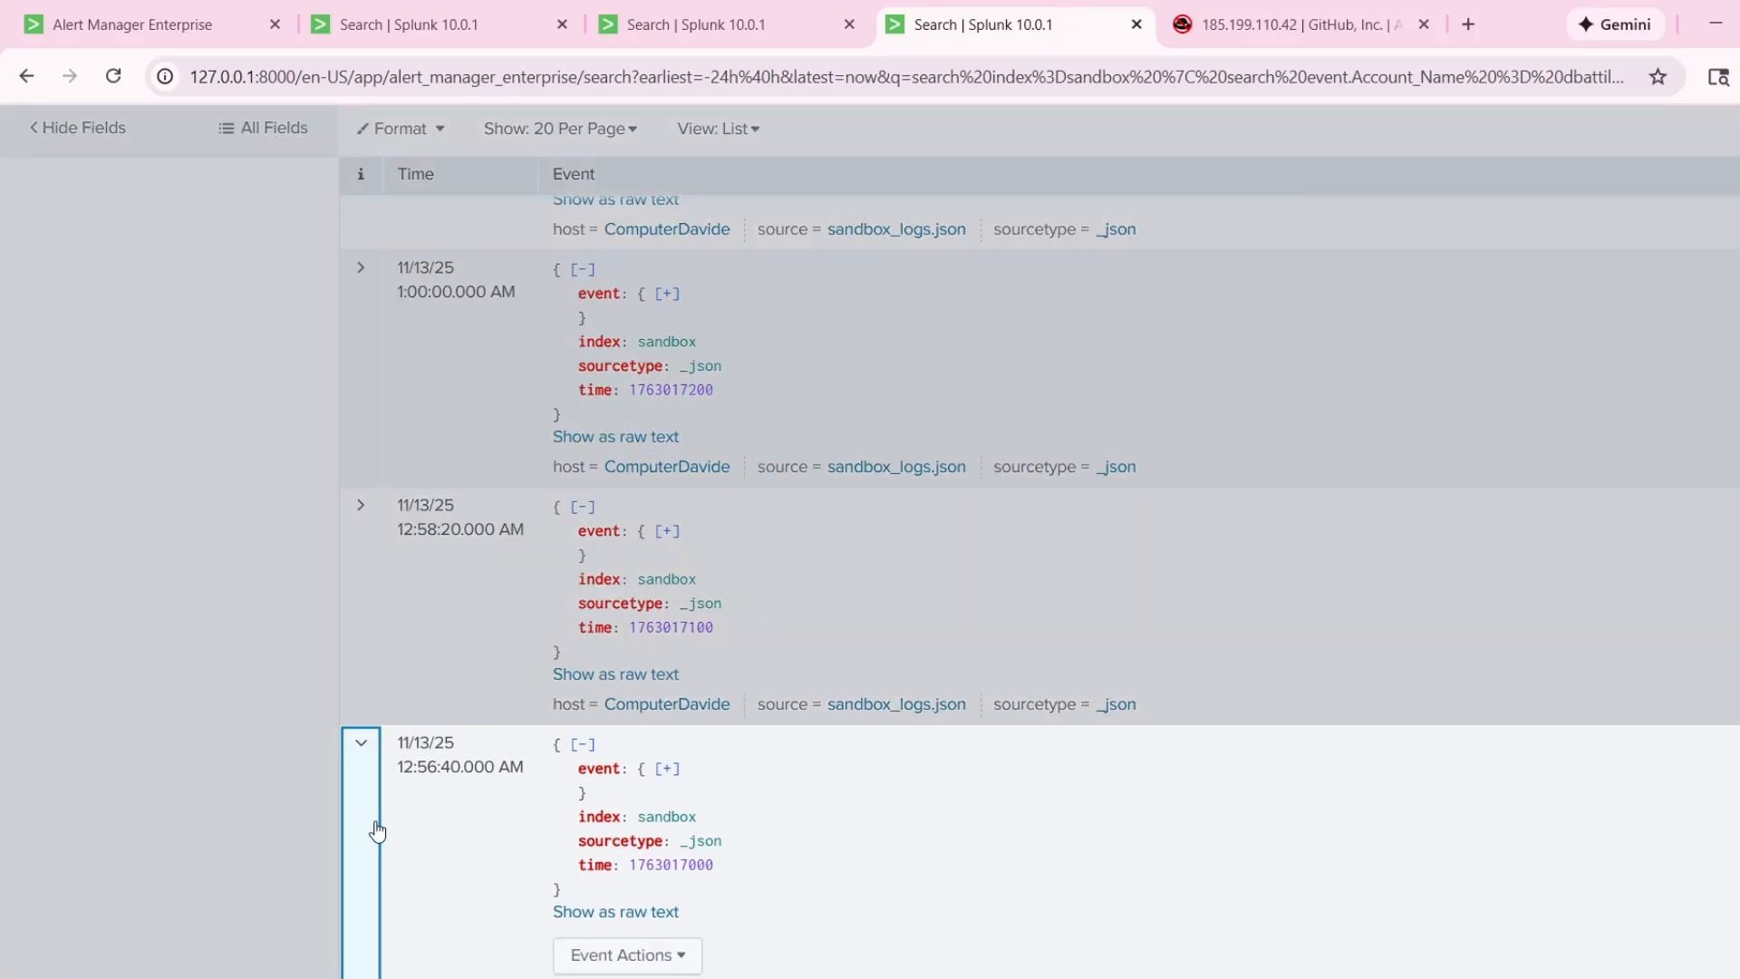
scroll(494, 645, down, 3)
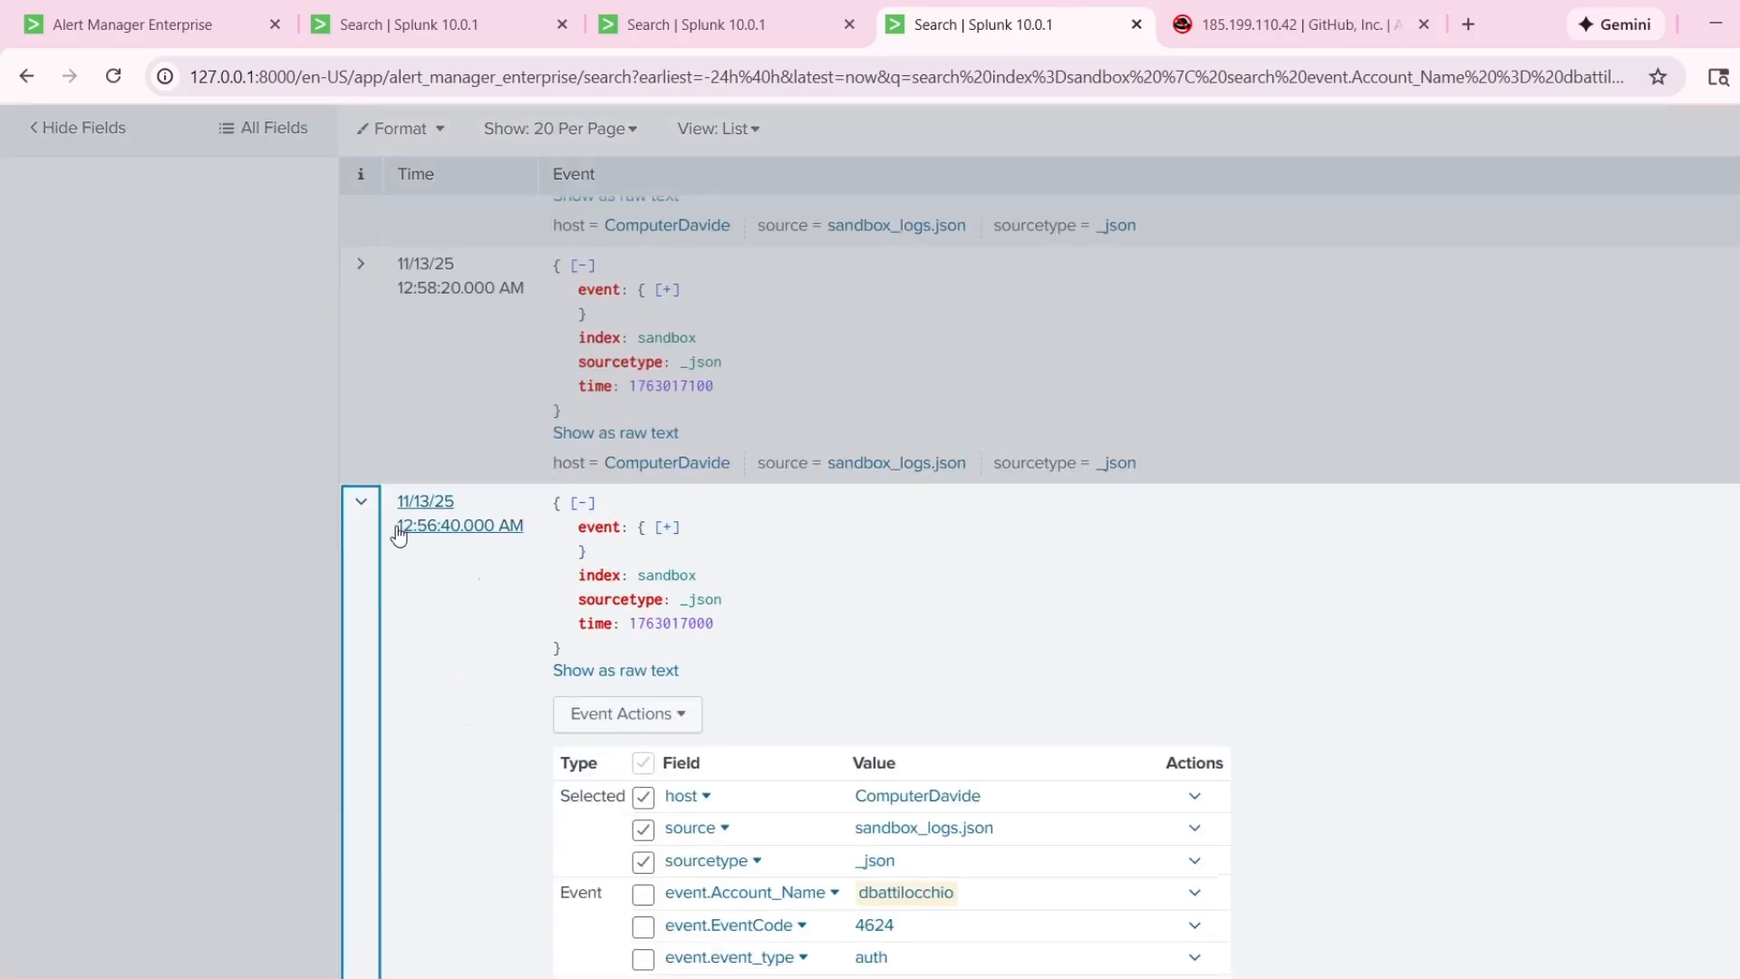
drag(396, 533, 509, 538)
click(229, 482)
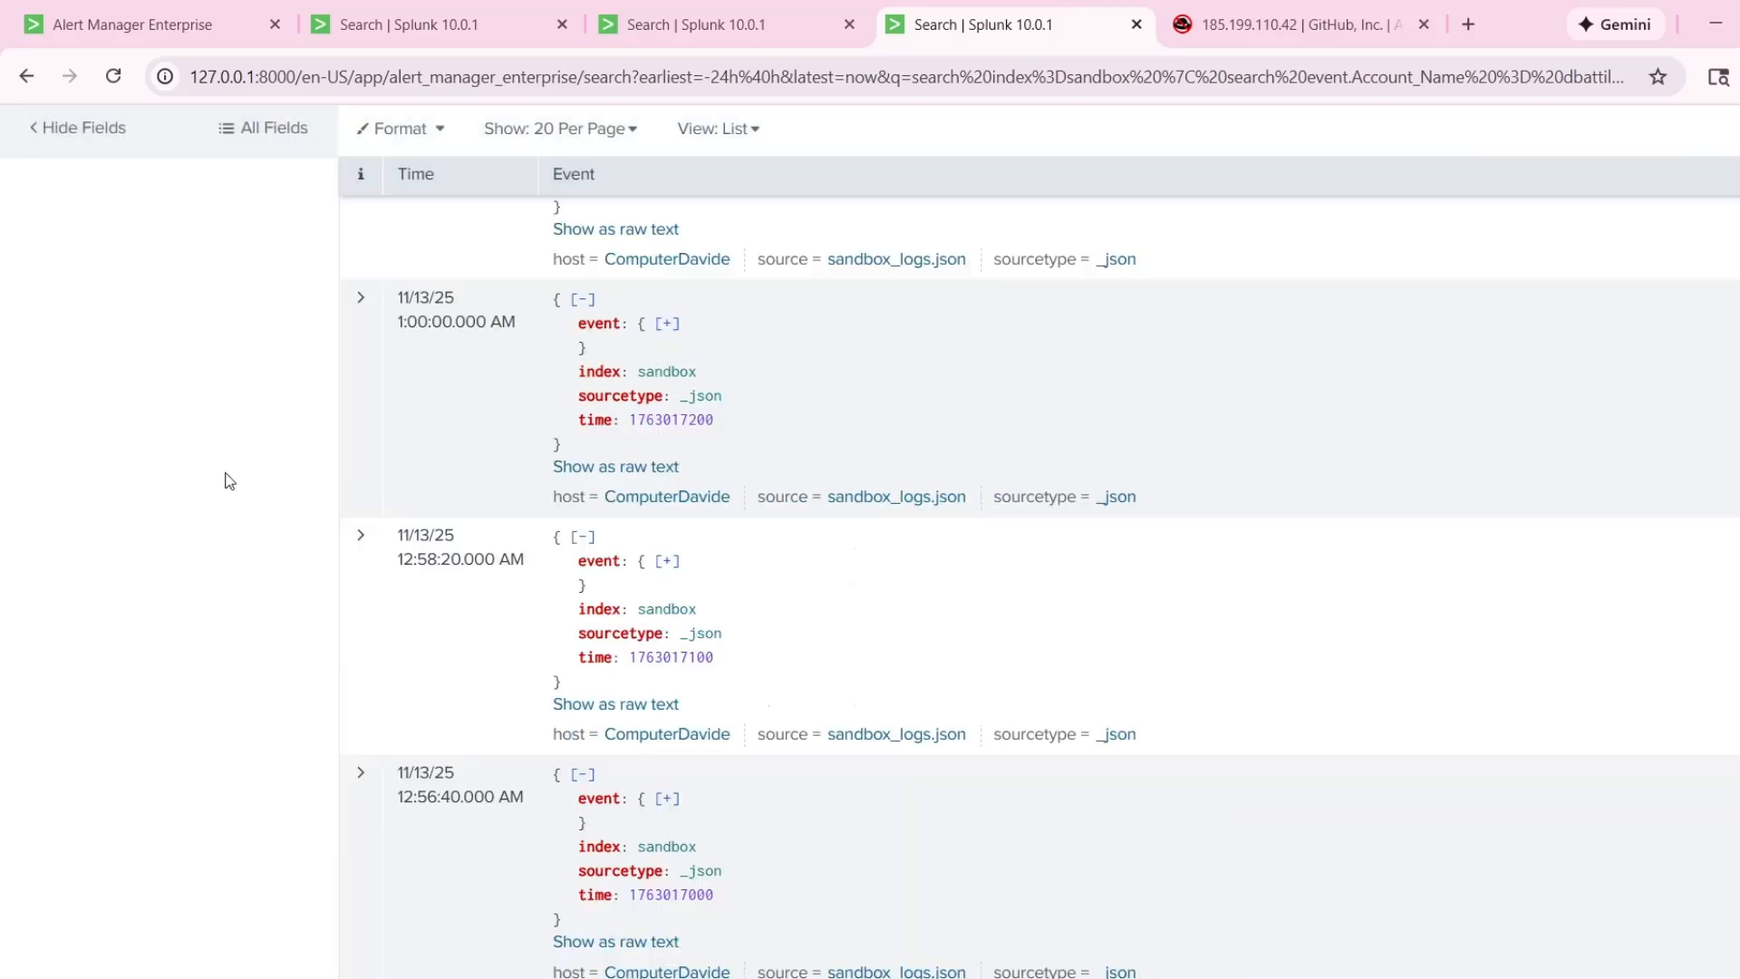
Expand the 12:56:40 AM event and highlight its logon type, message and source IP values for inspection.
click(372, 855)
scroll(442, 816, down, 5)
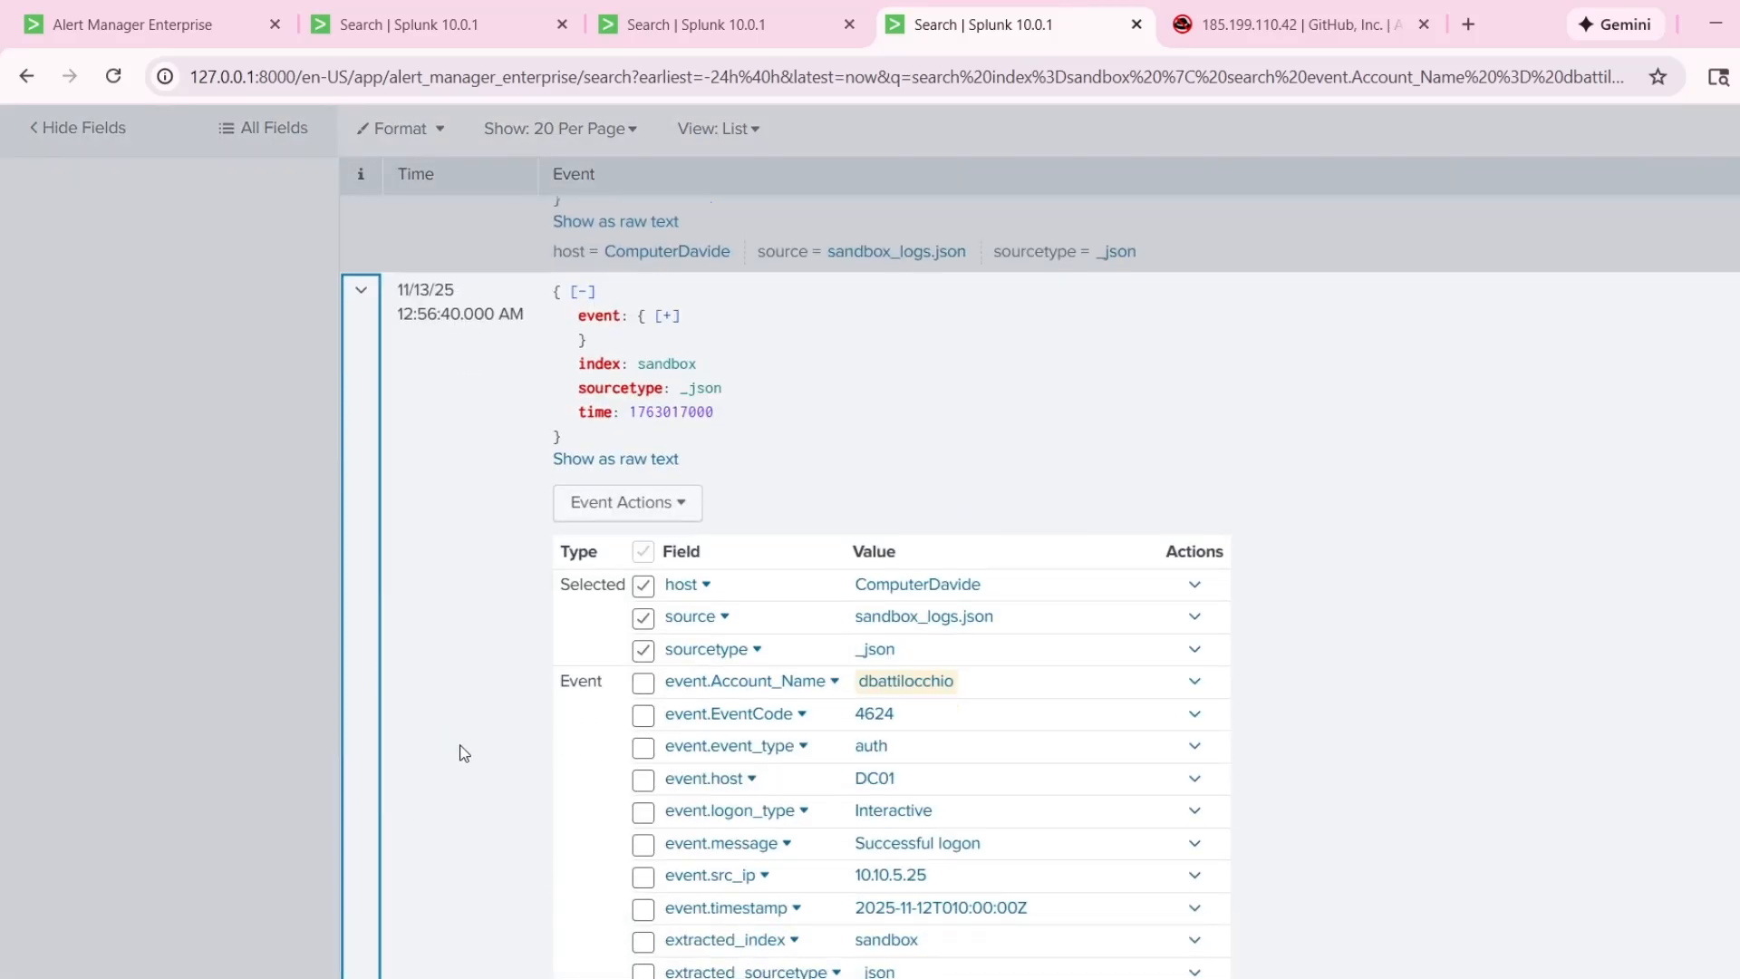
scroll(996, 725, down, 3)
drag(999, 607, 856, 596)
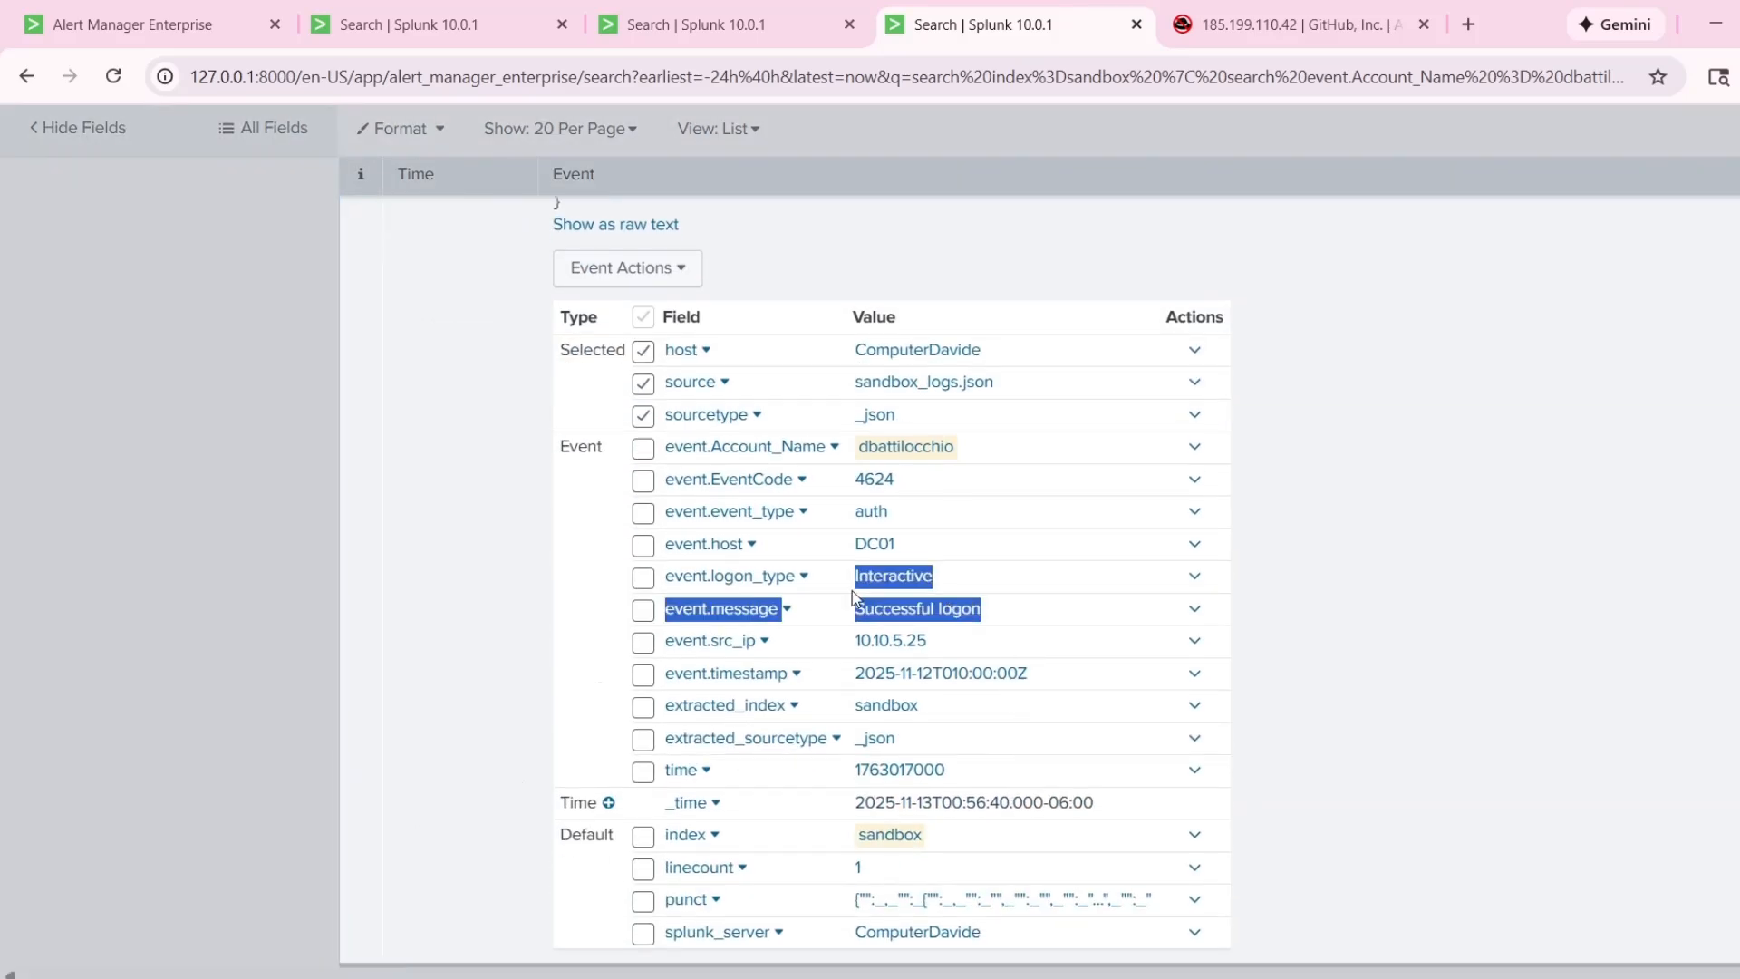
drag(934, 643, 853, 655)
click(1325, 602)
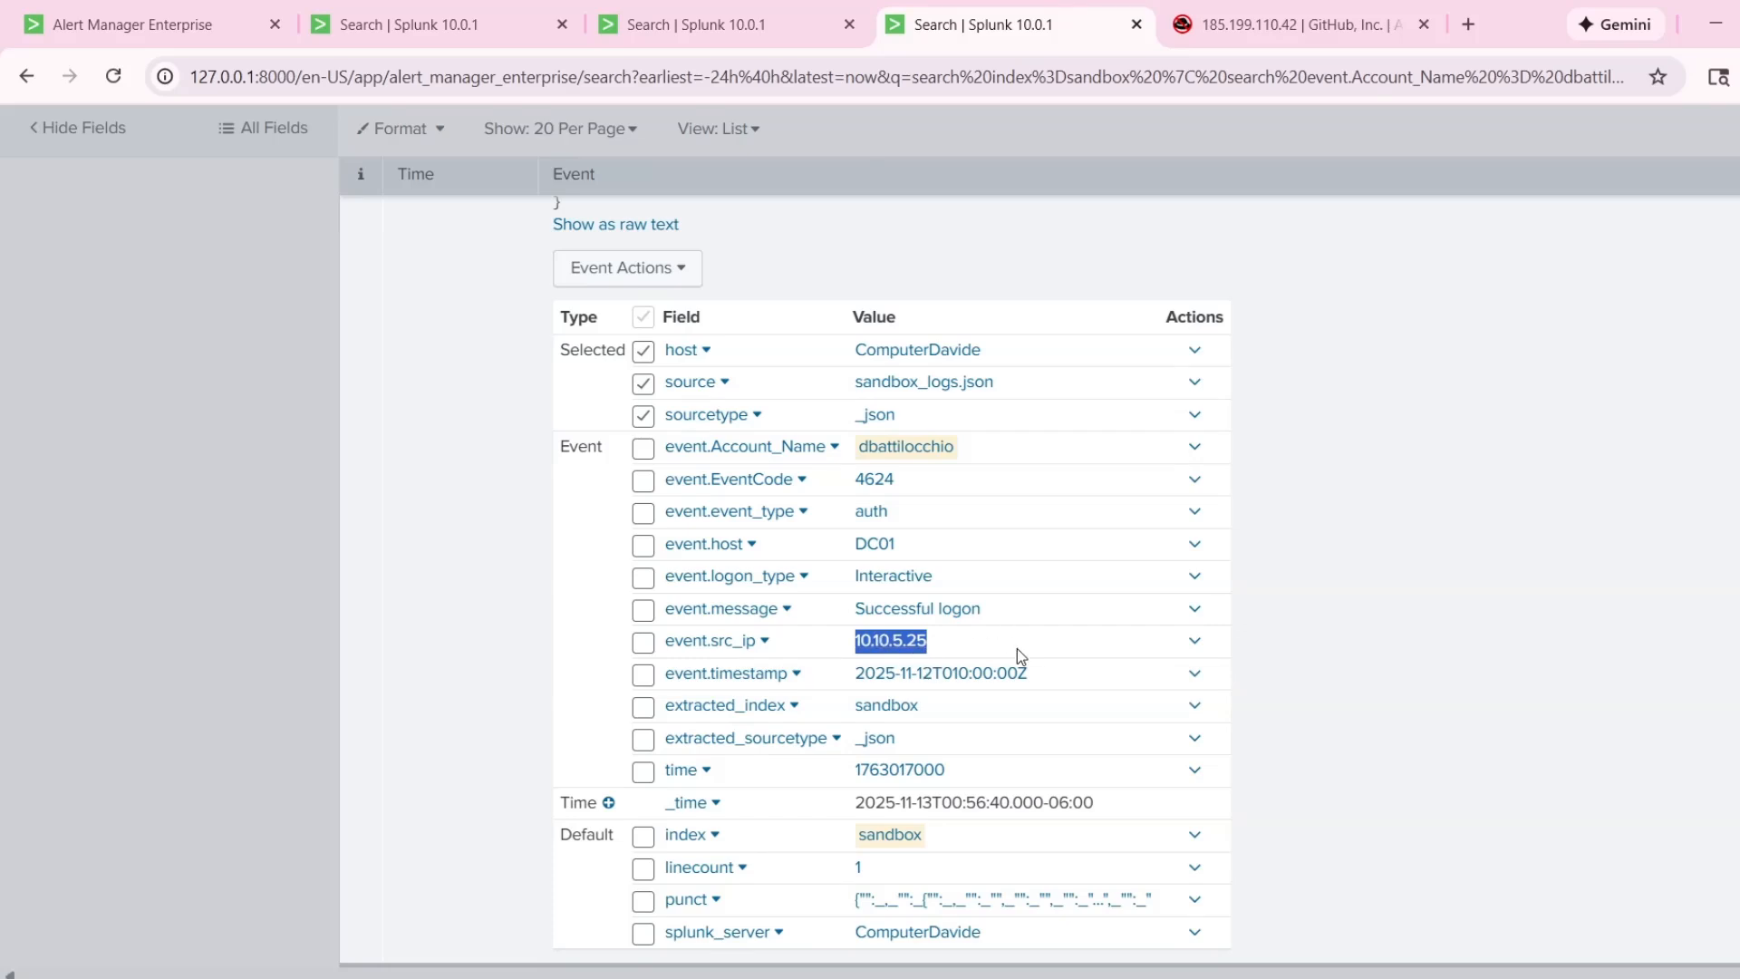
click(1331, 576)
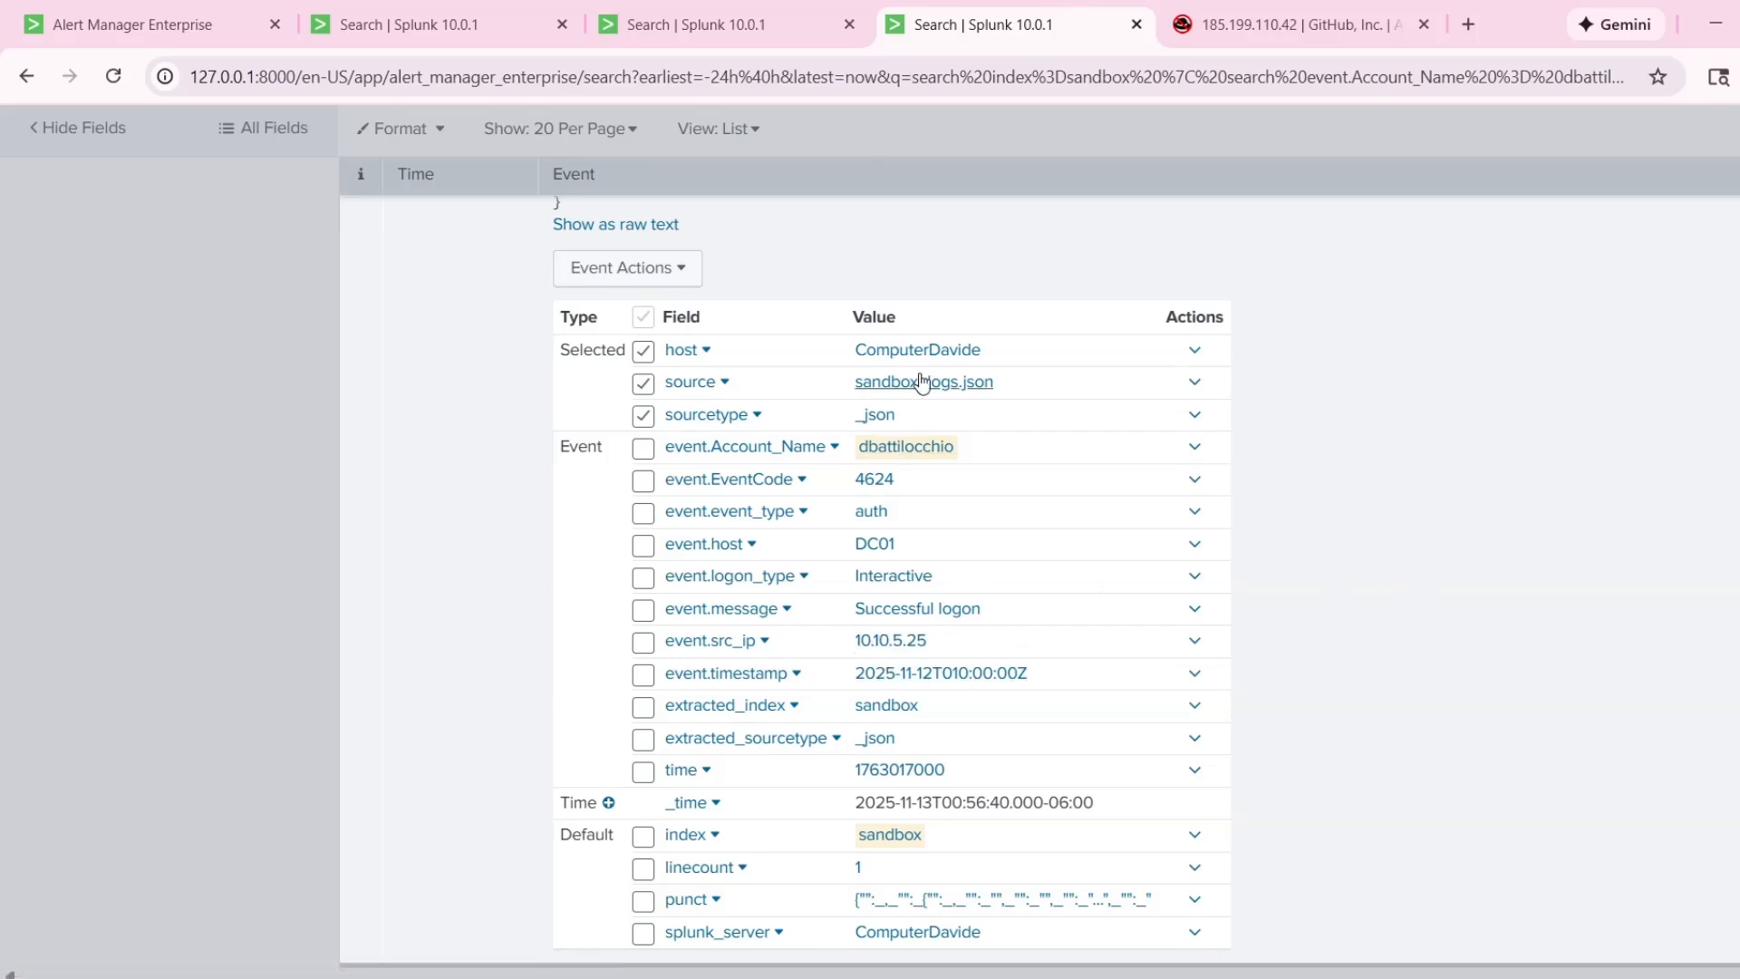
Copy the event's source IP 10.10.5.25, look it up on AbuseIPDB and read the result note.
drag(934, 641, 853, 642)
key(ctrl+c)
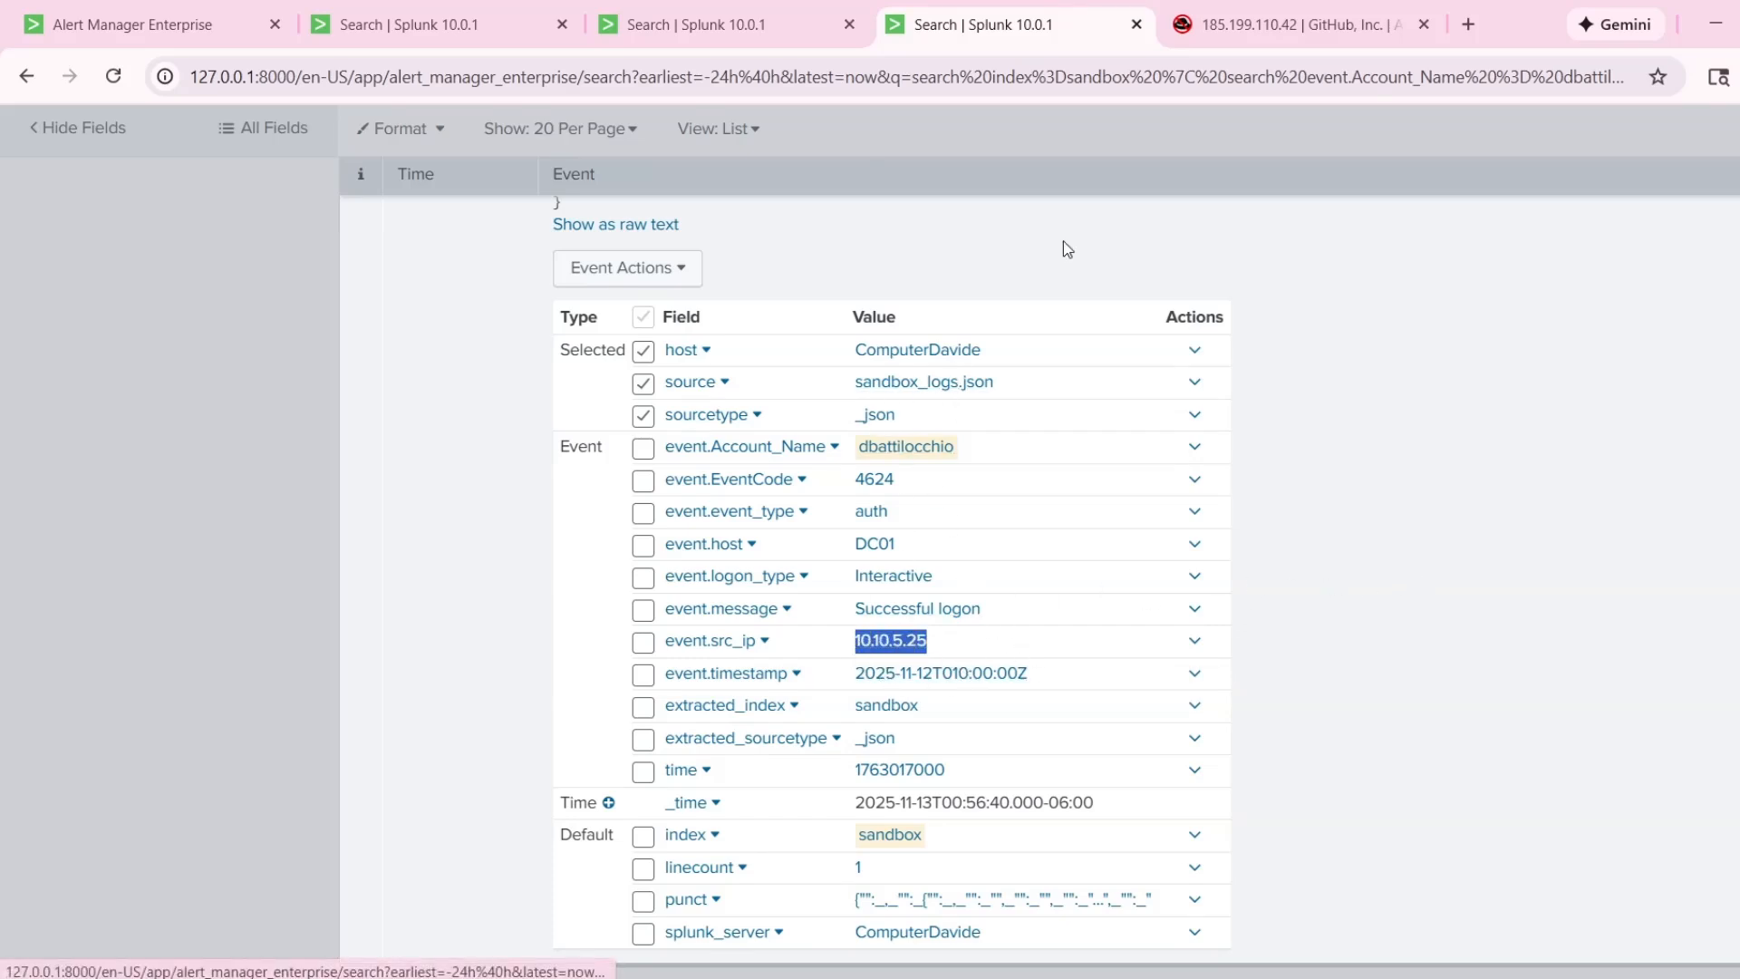
click(1205, 25)
drag(969, 317, 602, 334)
key(ctrl+v)
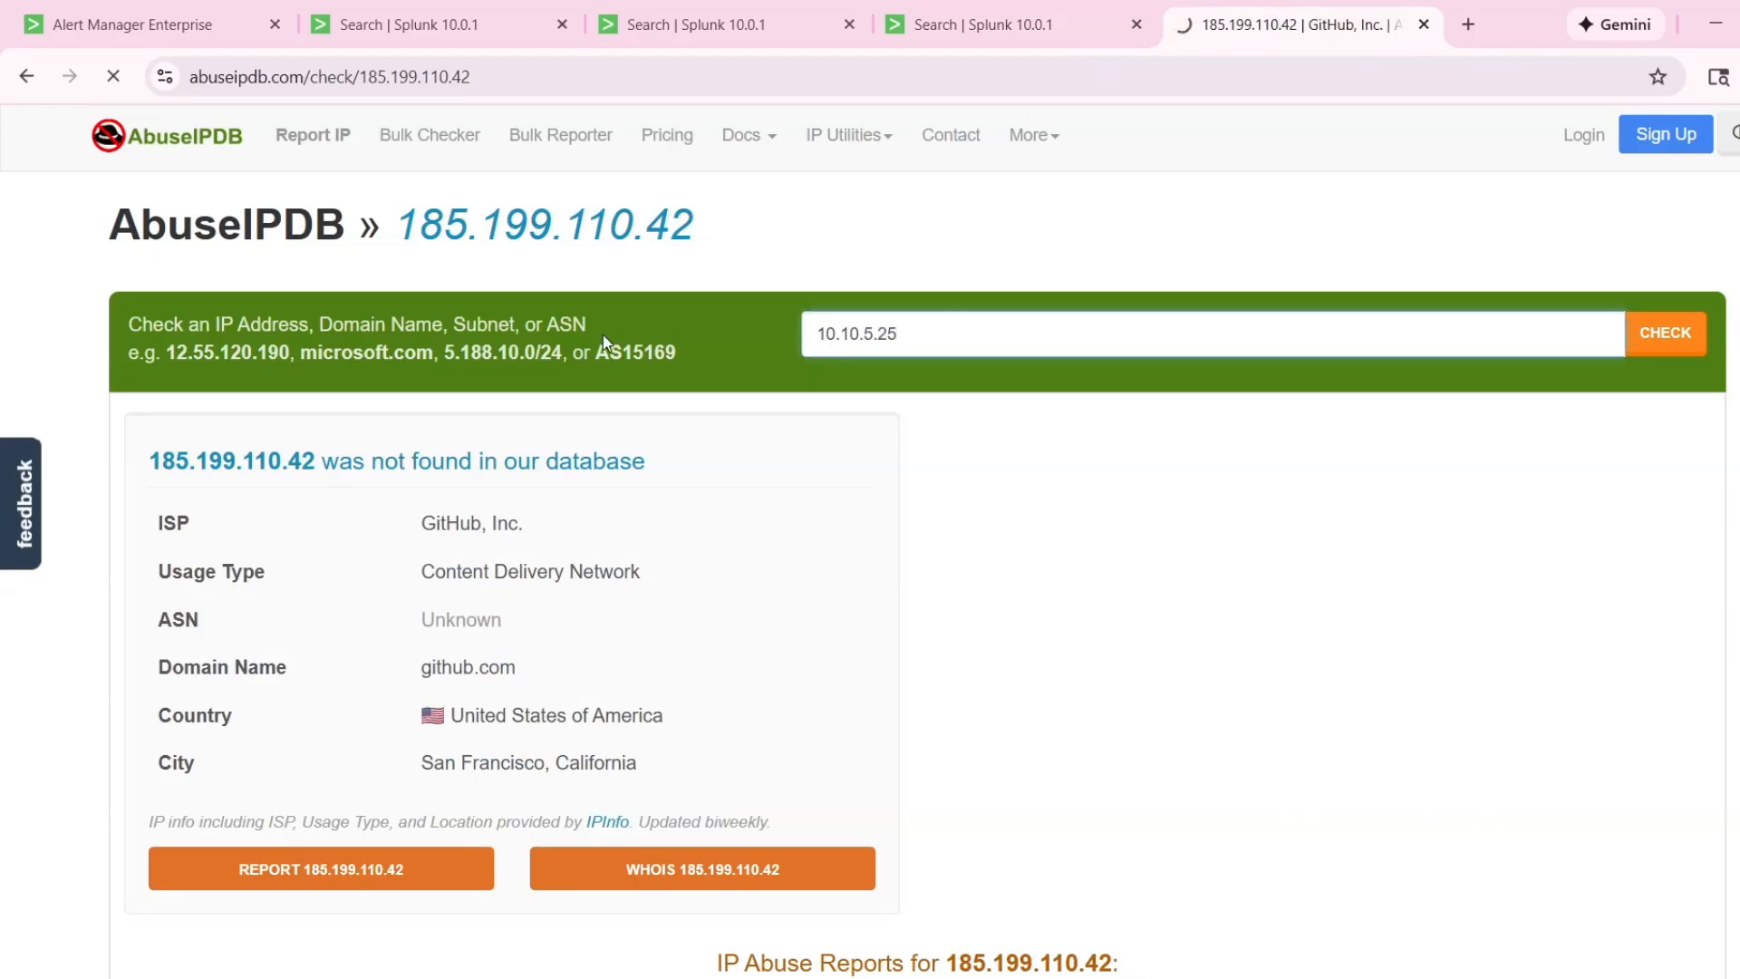
key(Return)
drag(179, 458, 893, 491)
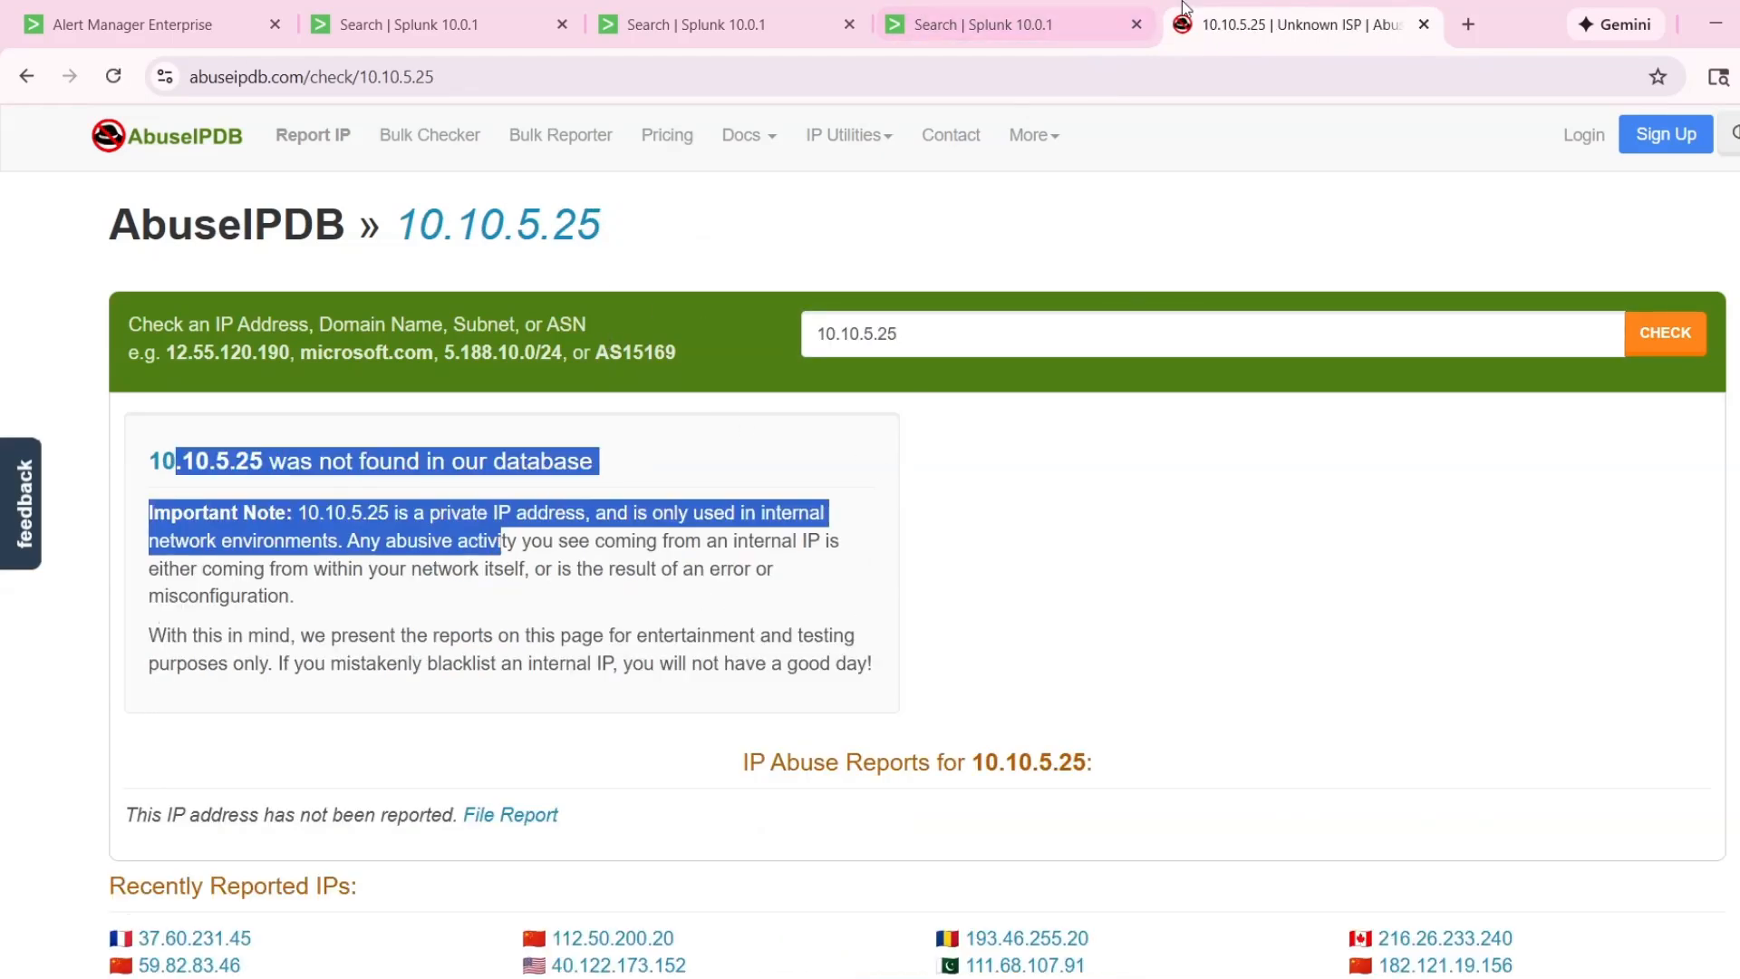
Return to the Splunk search, inspect the 12:56:40 AM event's message and event code, and collapse the event.
click(983, 25)
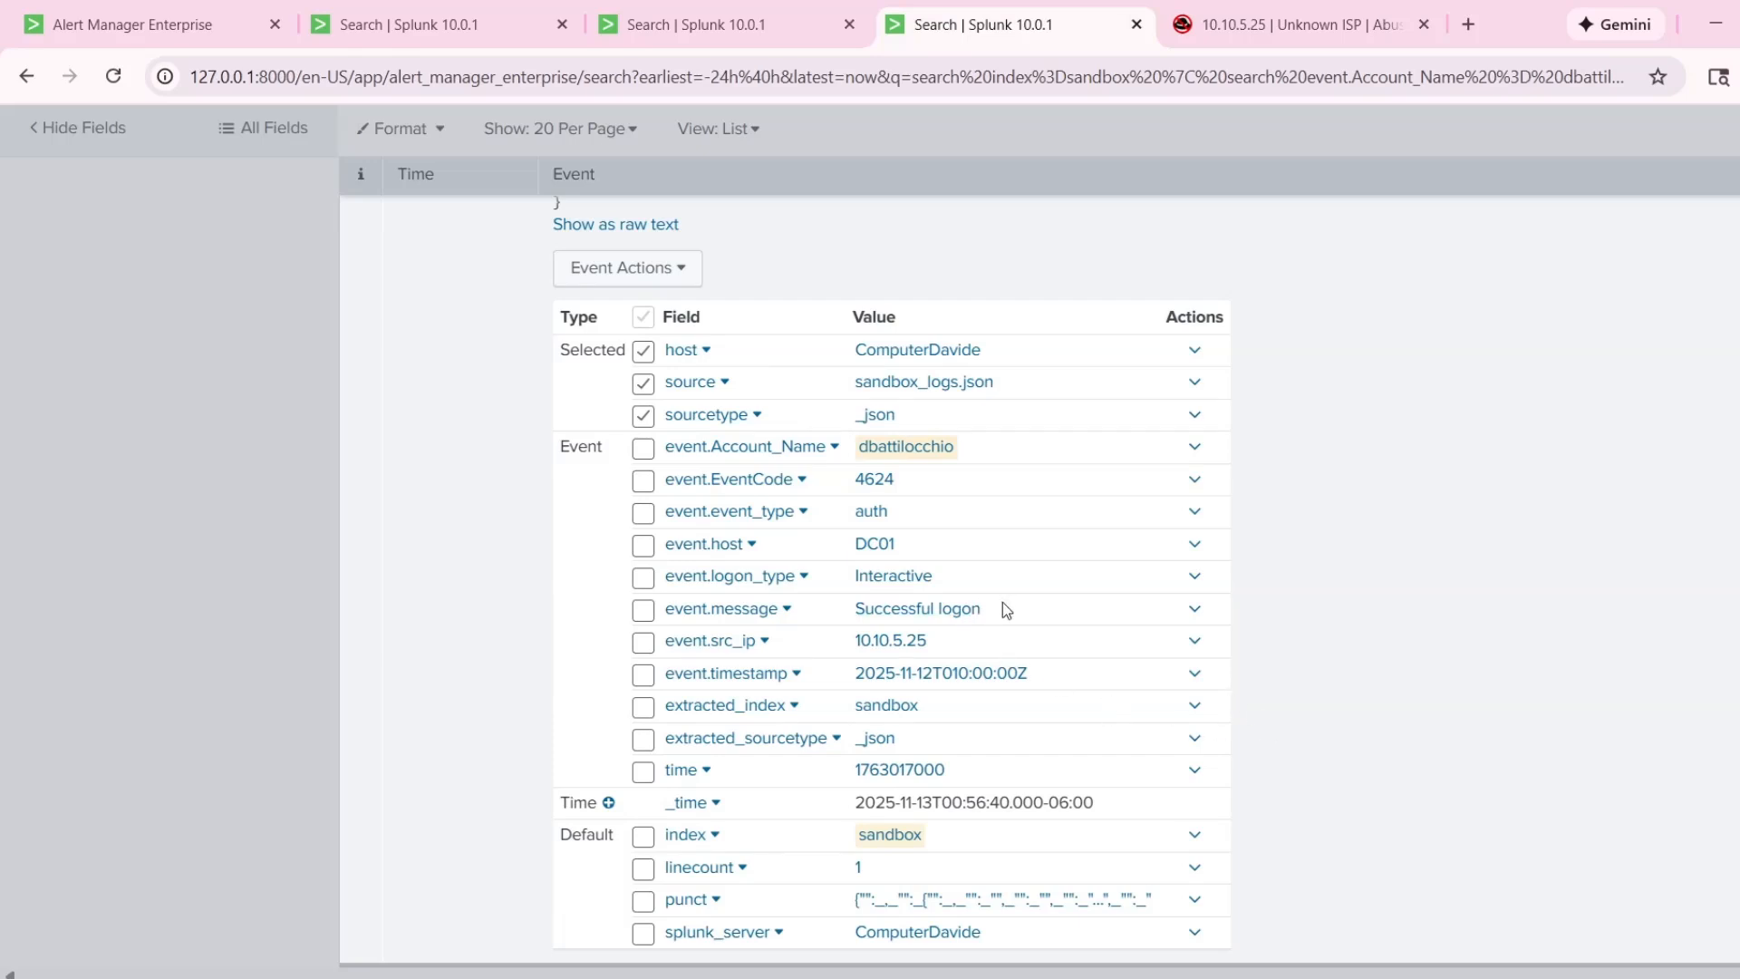
drag(1002, 608, 862, 608)
click(1442, 586)
drag(850, 477, 962, 497)
click(1089, 613)
scroll(363, 601, up, 6)
click(409, 484)
Expand the 12:58:20 AM event, inspect its message and source IP, and collapse it.
click(374, 681)
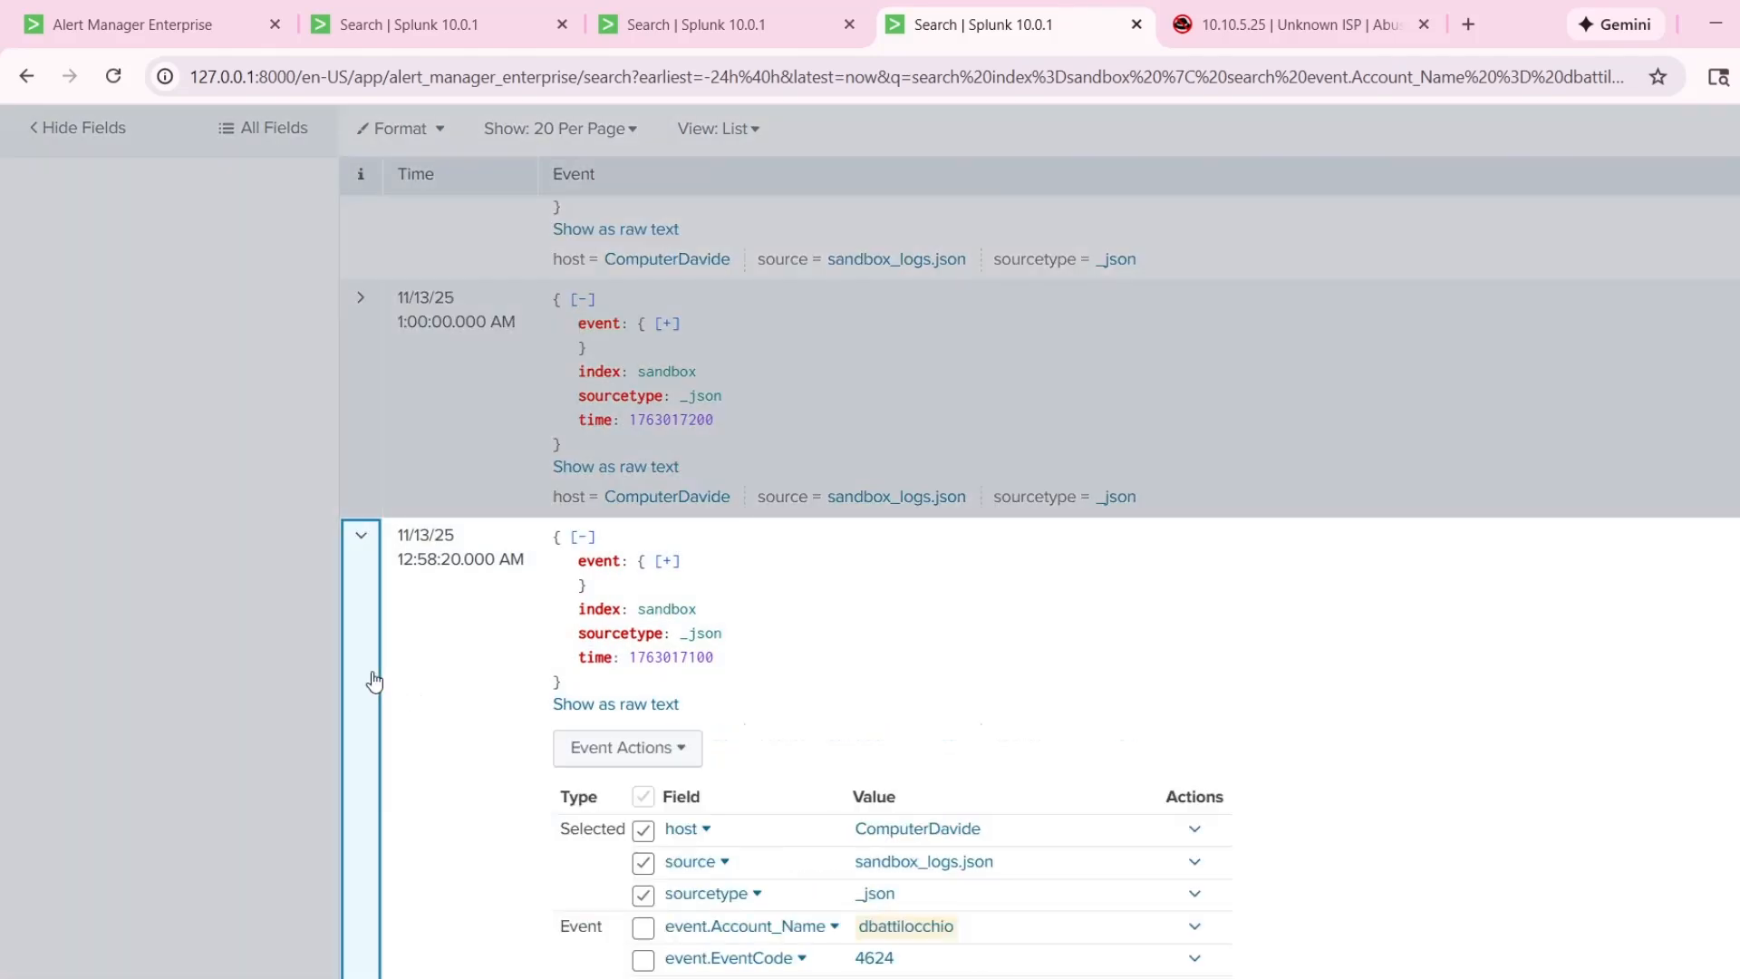
scroll(576, 678, down, 5)
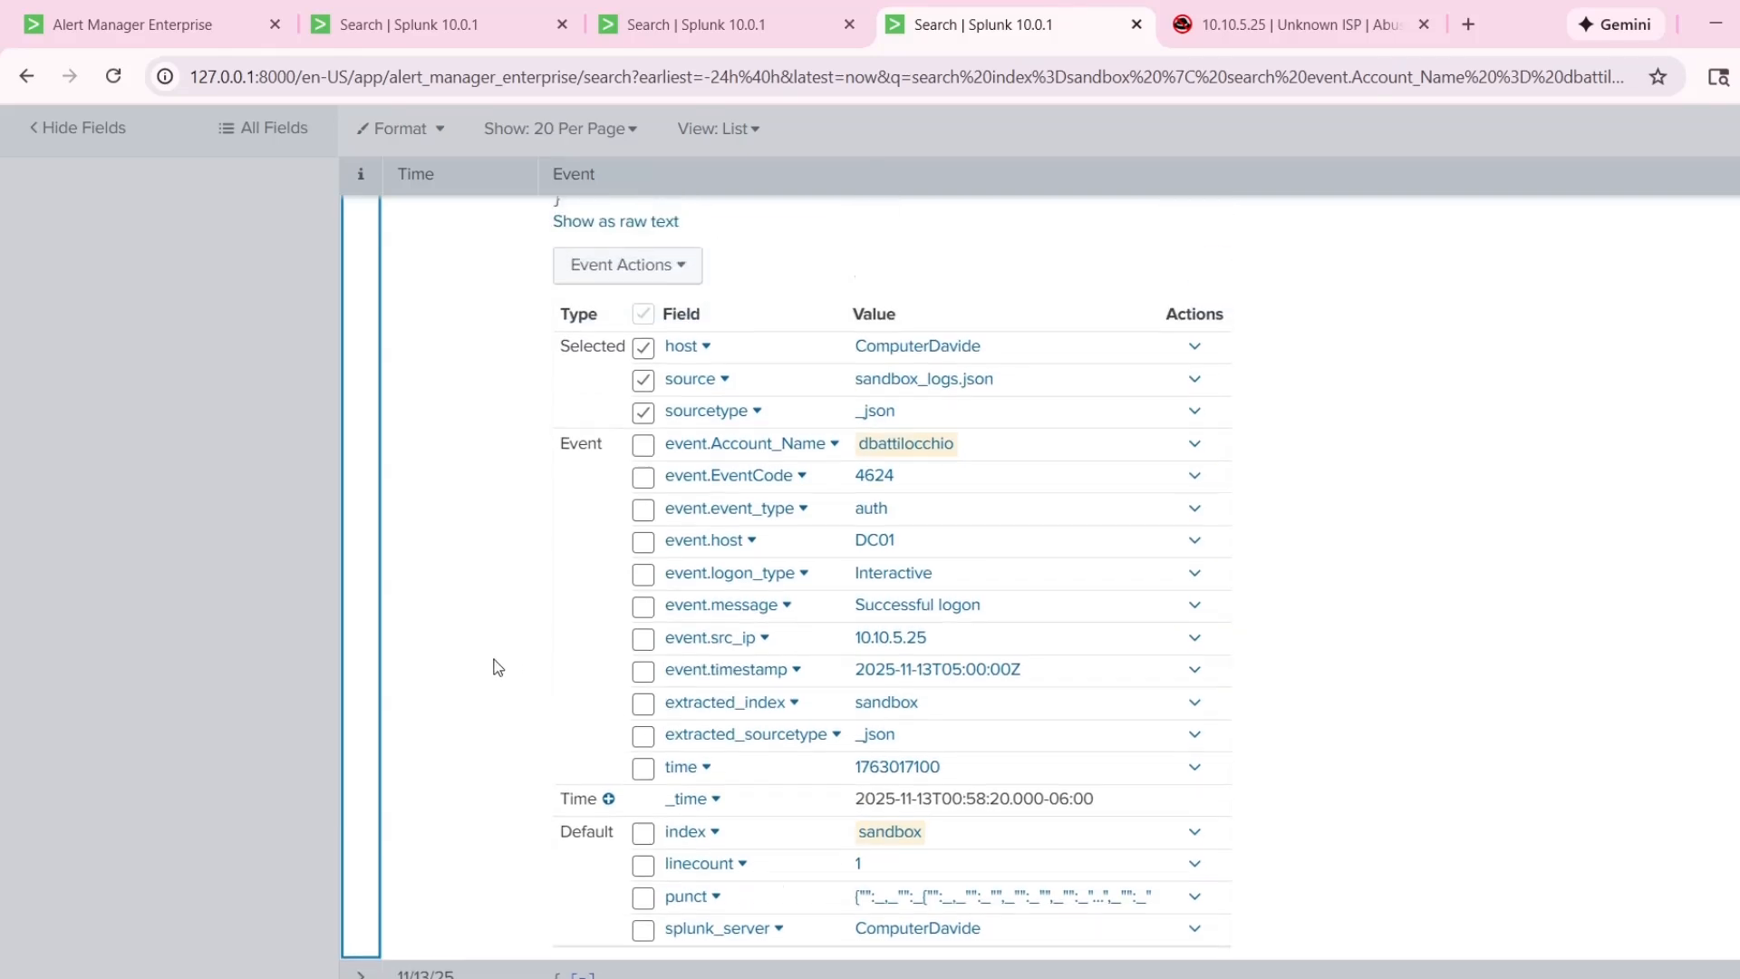
drag(854, 607, 826, 645)
click(1408, 618)
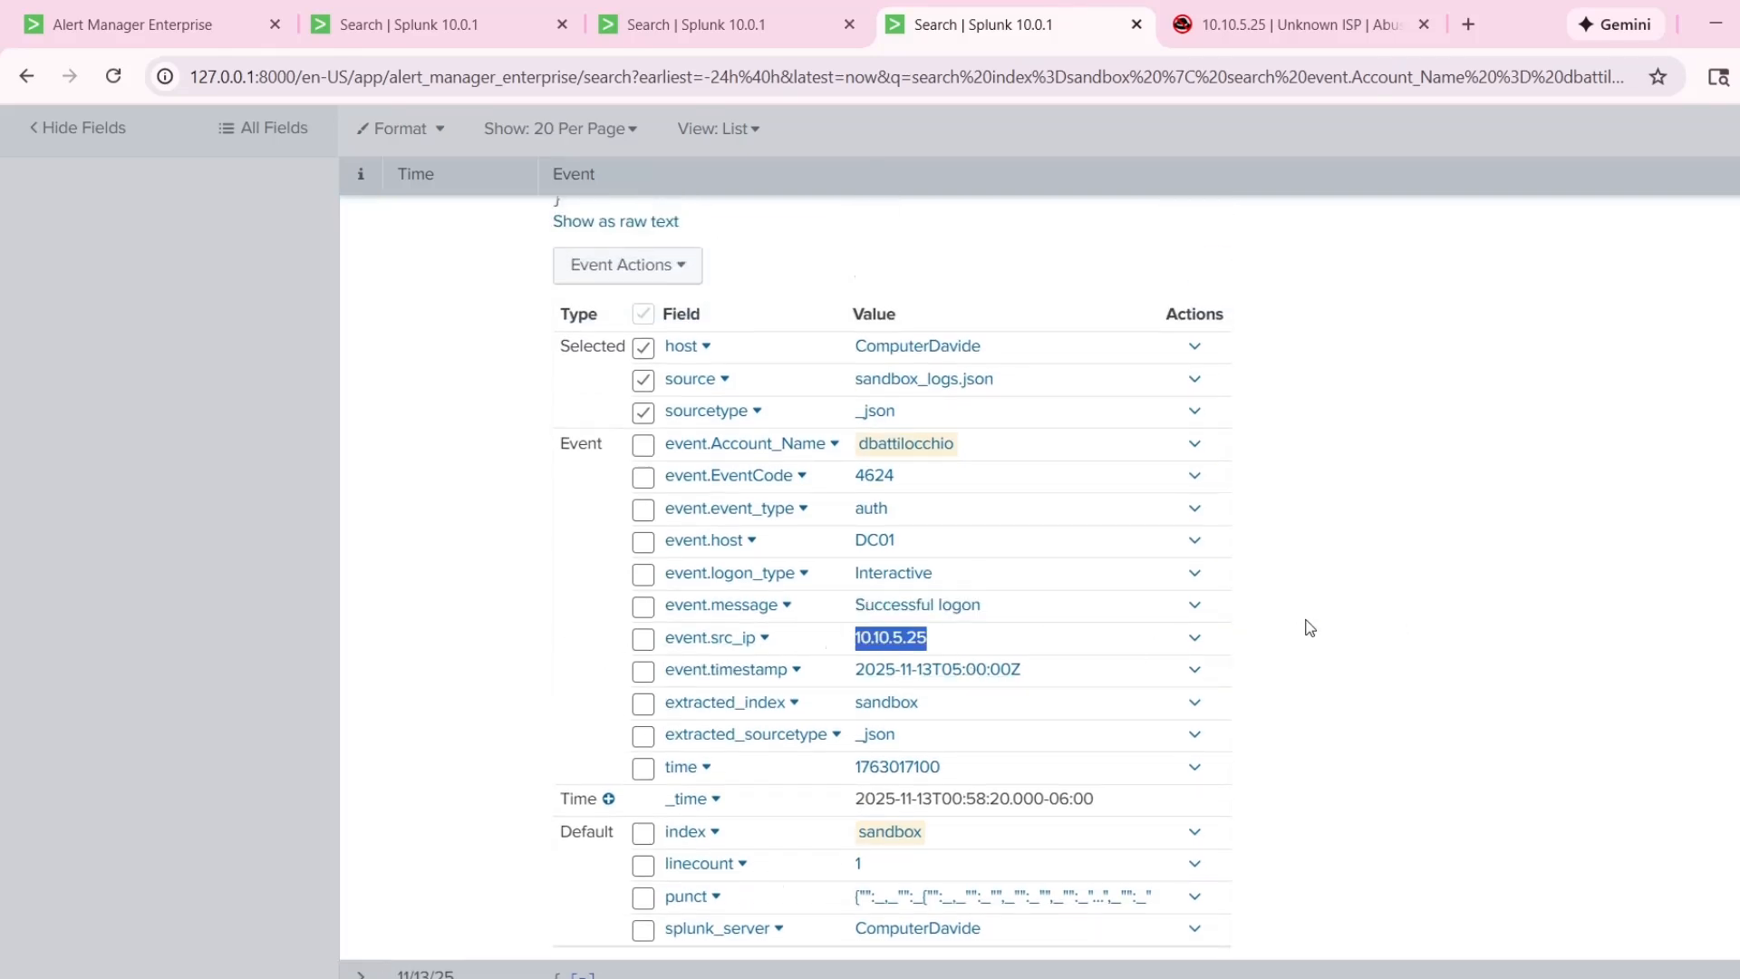
click(1362, 614)
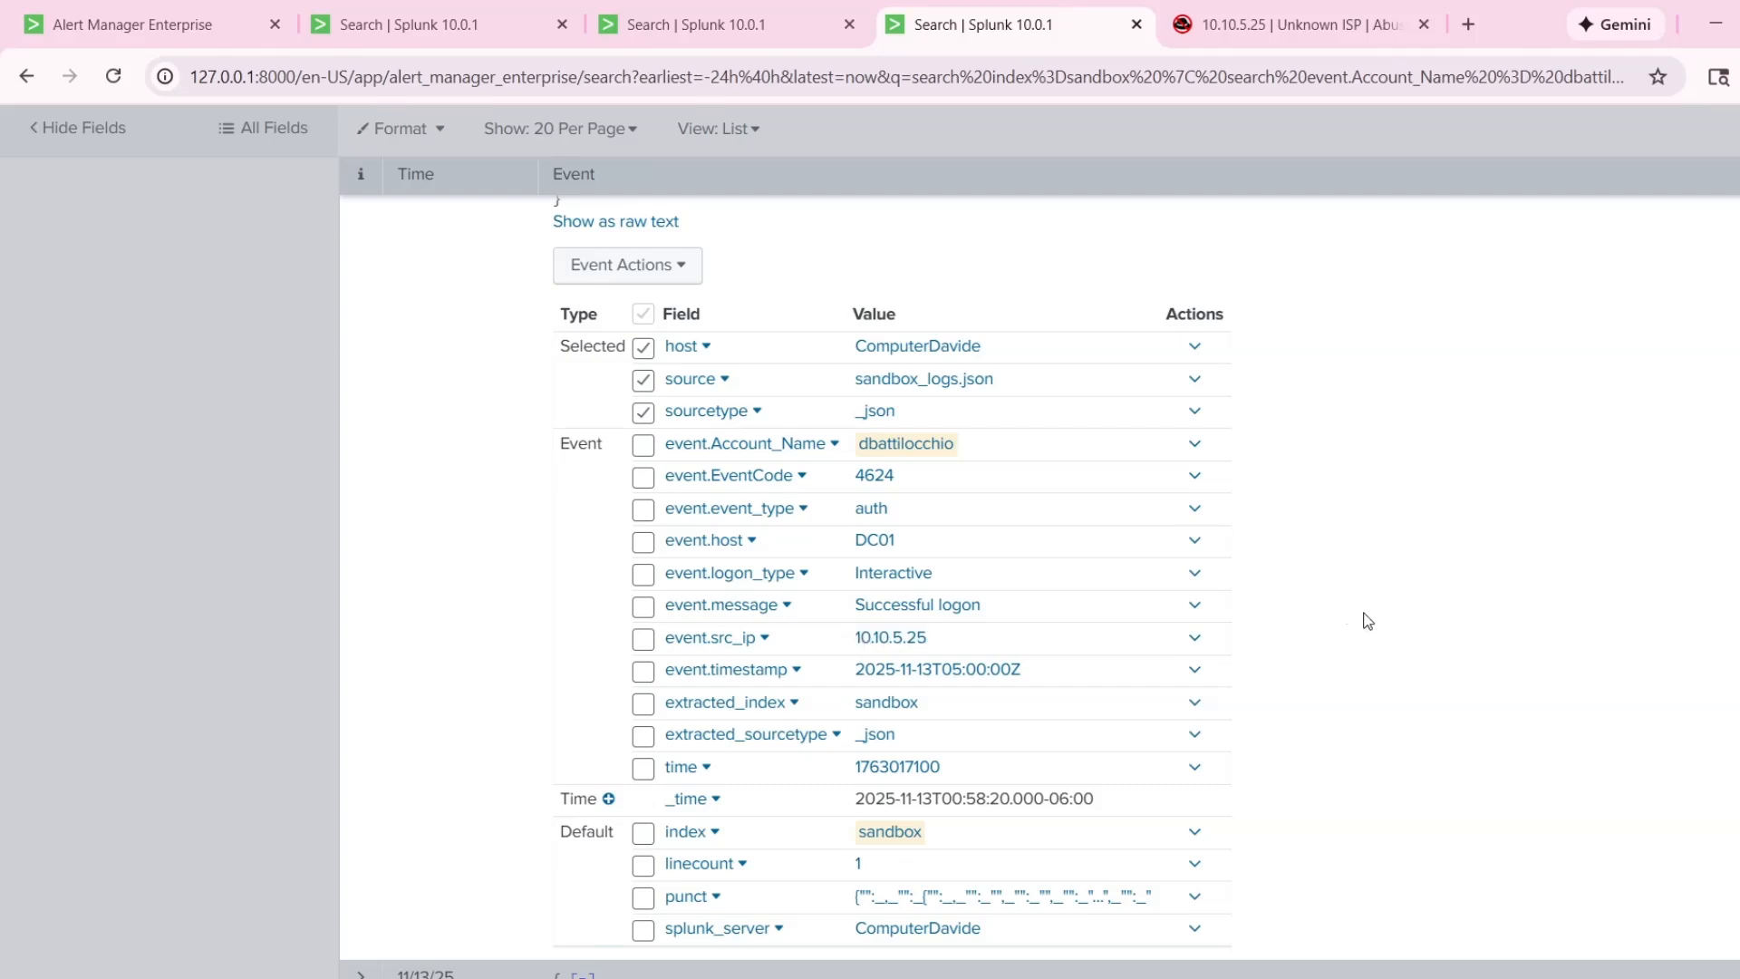
scroll(1361, 615, up, 4)
click(362, 544)
Expand the 4:00:00 AM event, check its event code and failure reason, and collapse it.
scroll(458, 543, up, 3)
scroll(456, 537, up, 10)
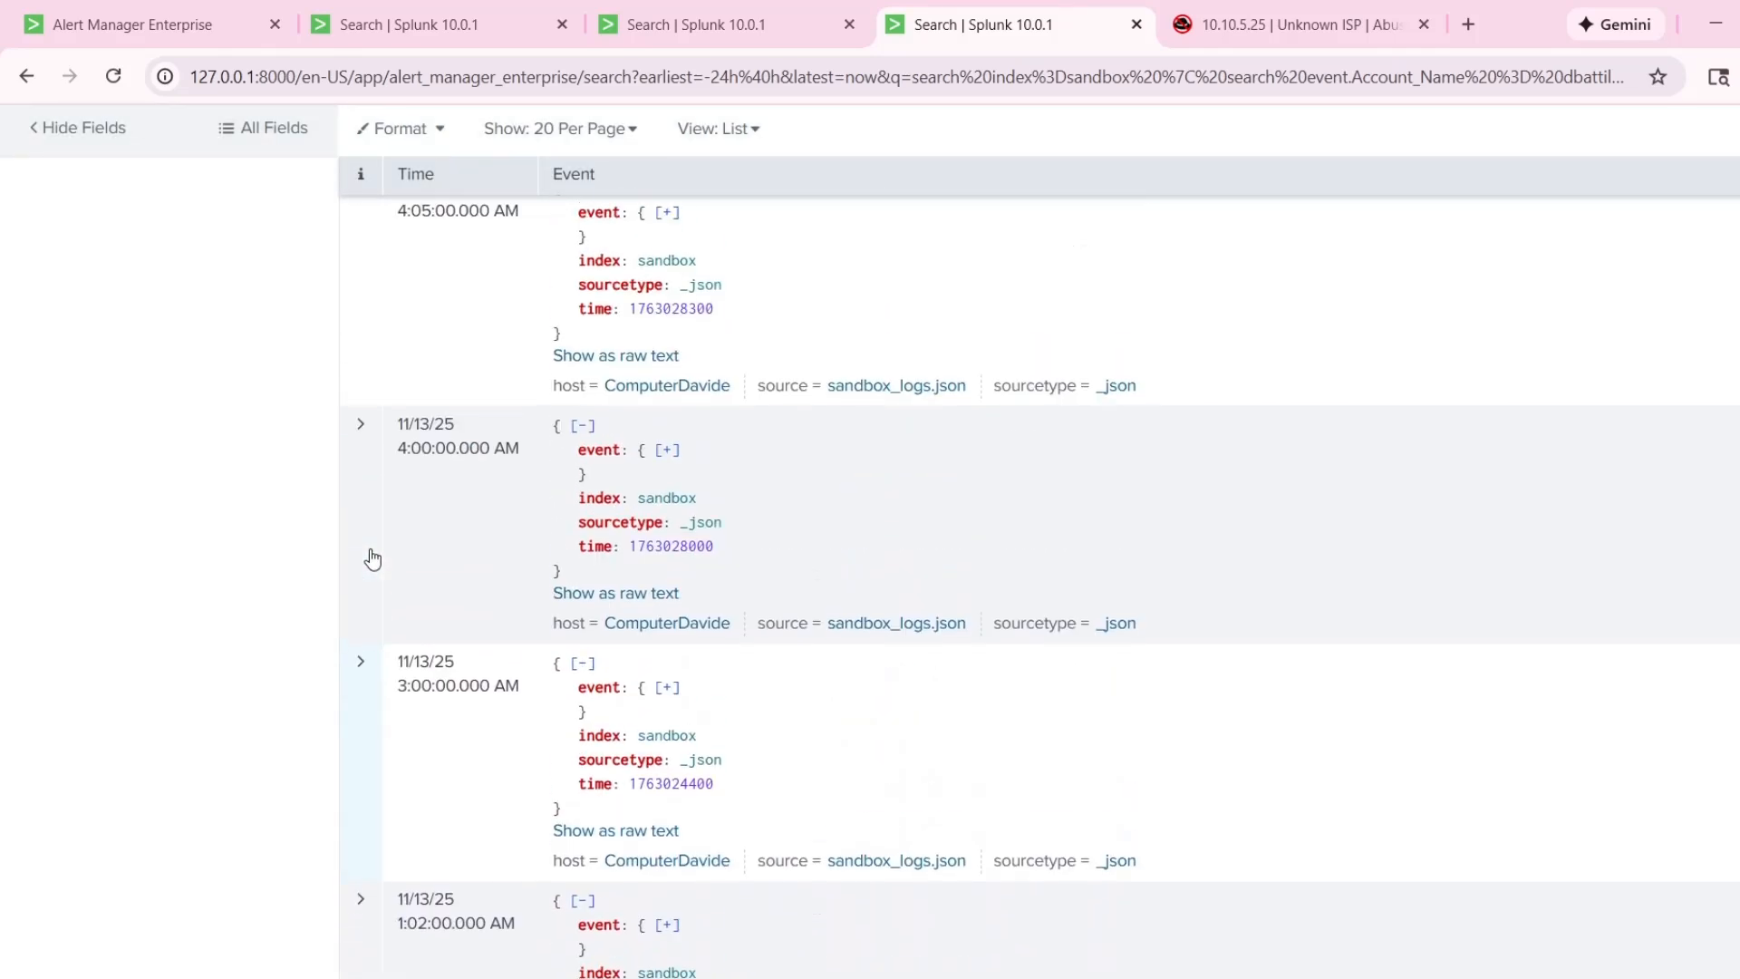
click(371, 559)
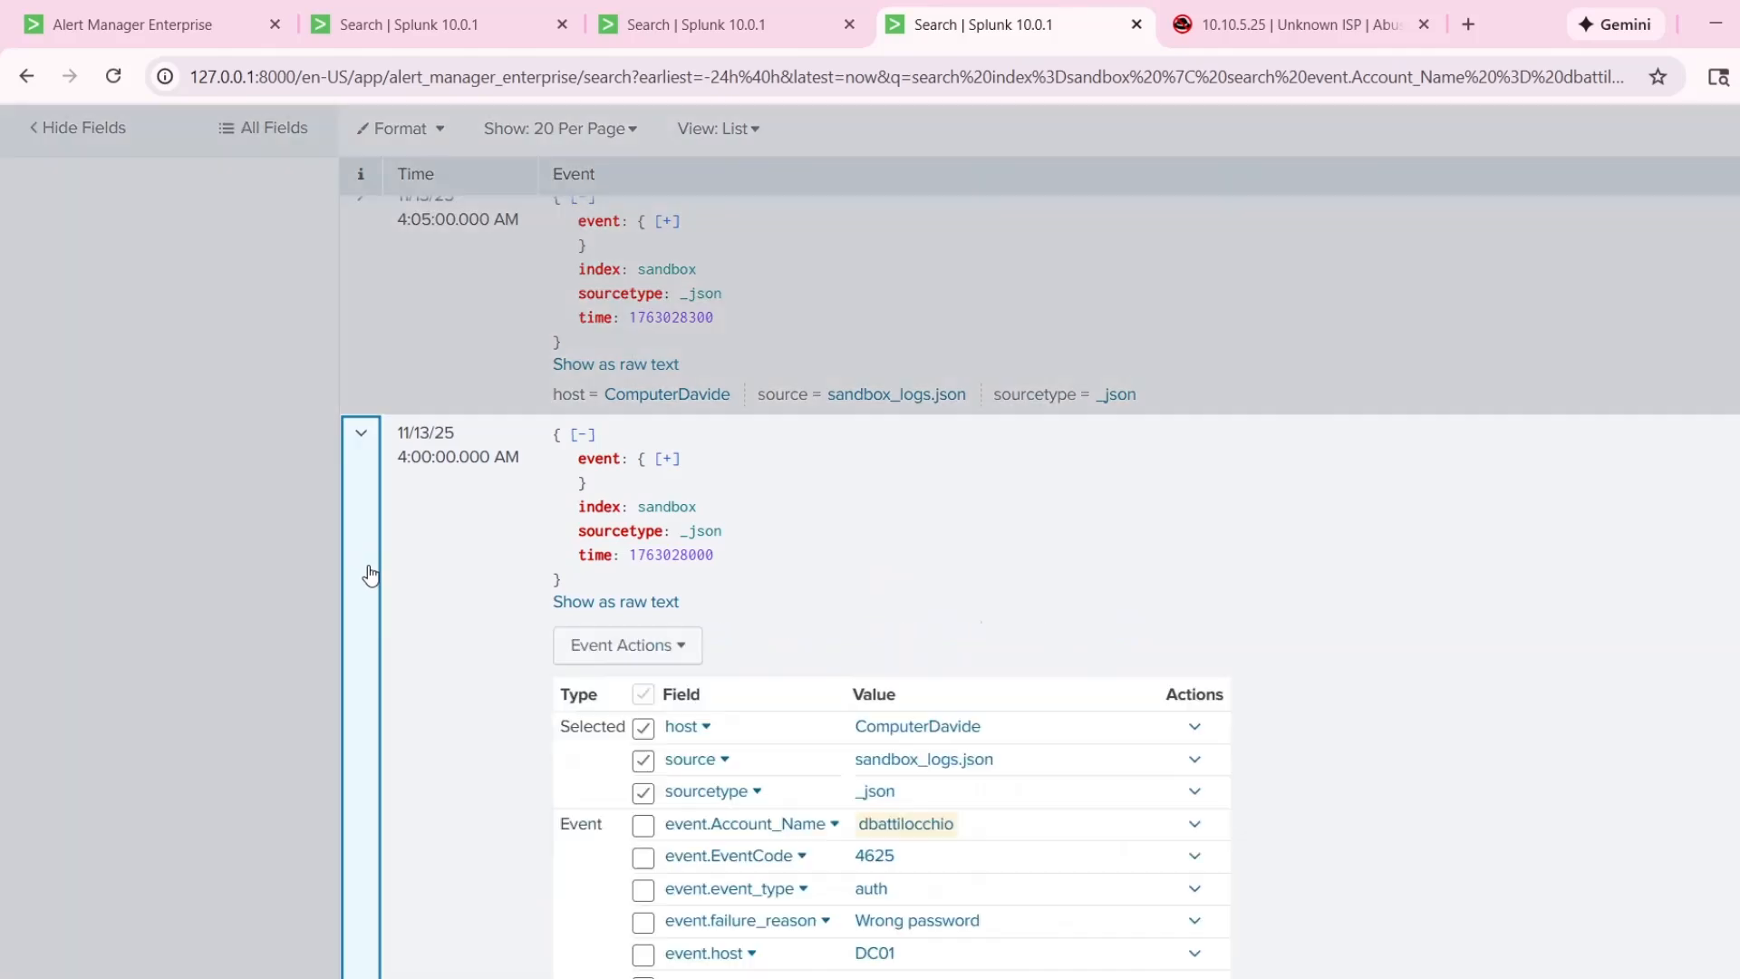
scroll(661, 661, down, 4)
scroll(493, 652, up, 4)
click(361, 585)
Expand the 8:00:00 AM event, inspect its failure reason and source IP, and collapse it.
scroll(399, 580, up, 8)
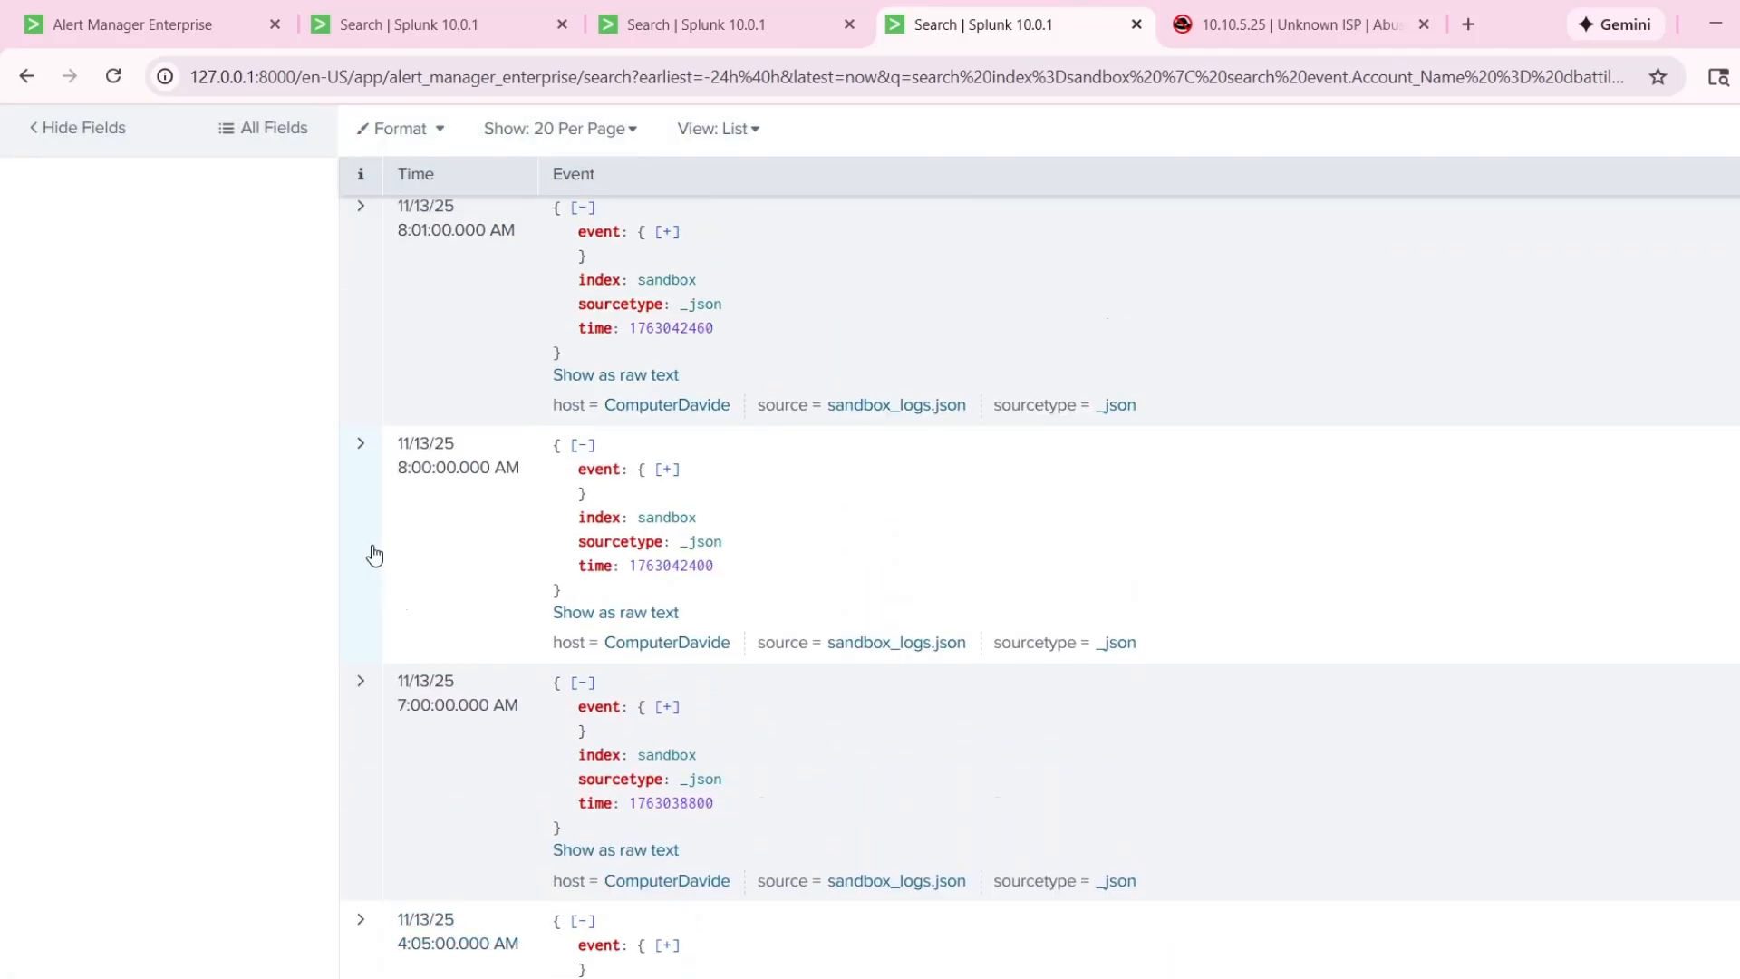
click(372, 547)
scroll(1084, 643, down, 4)
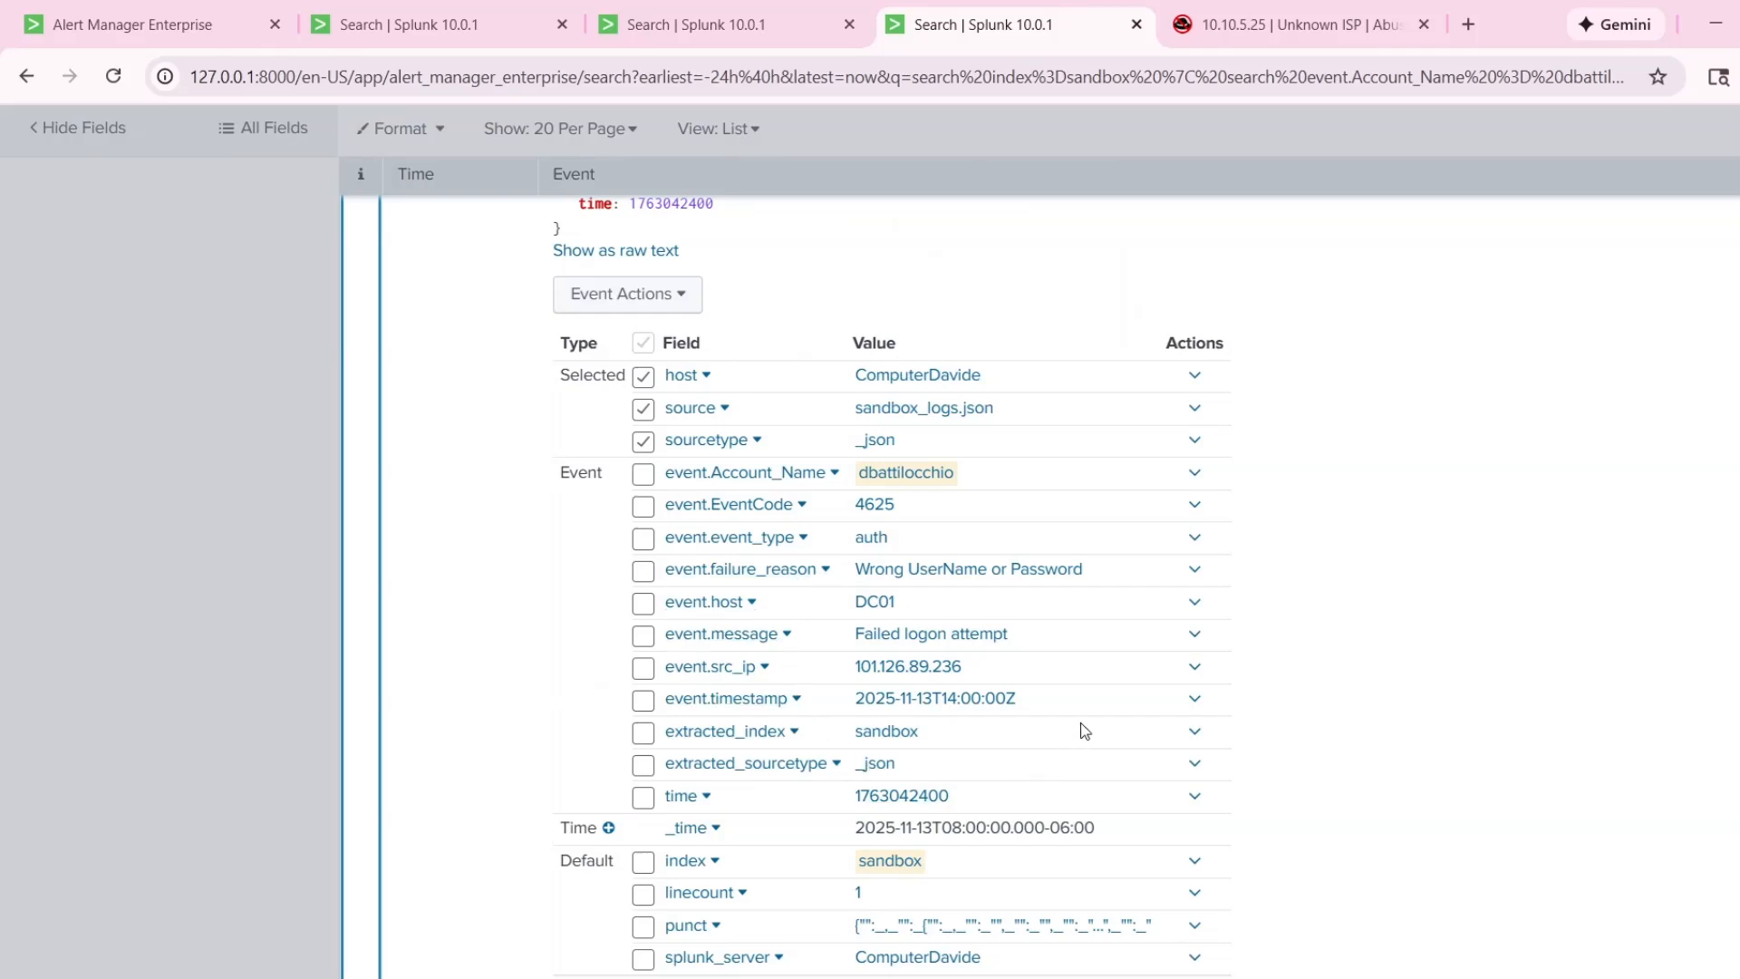
drag(1040, 679, 853, 670)
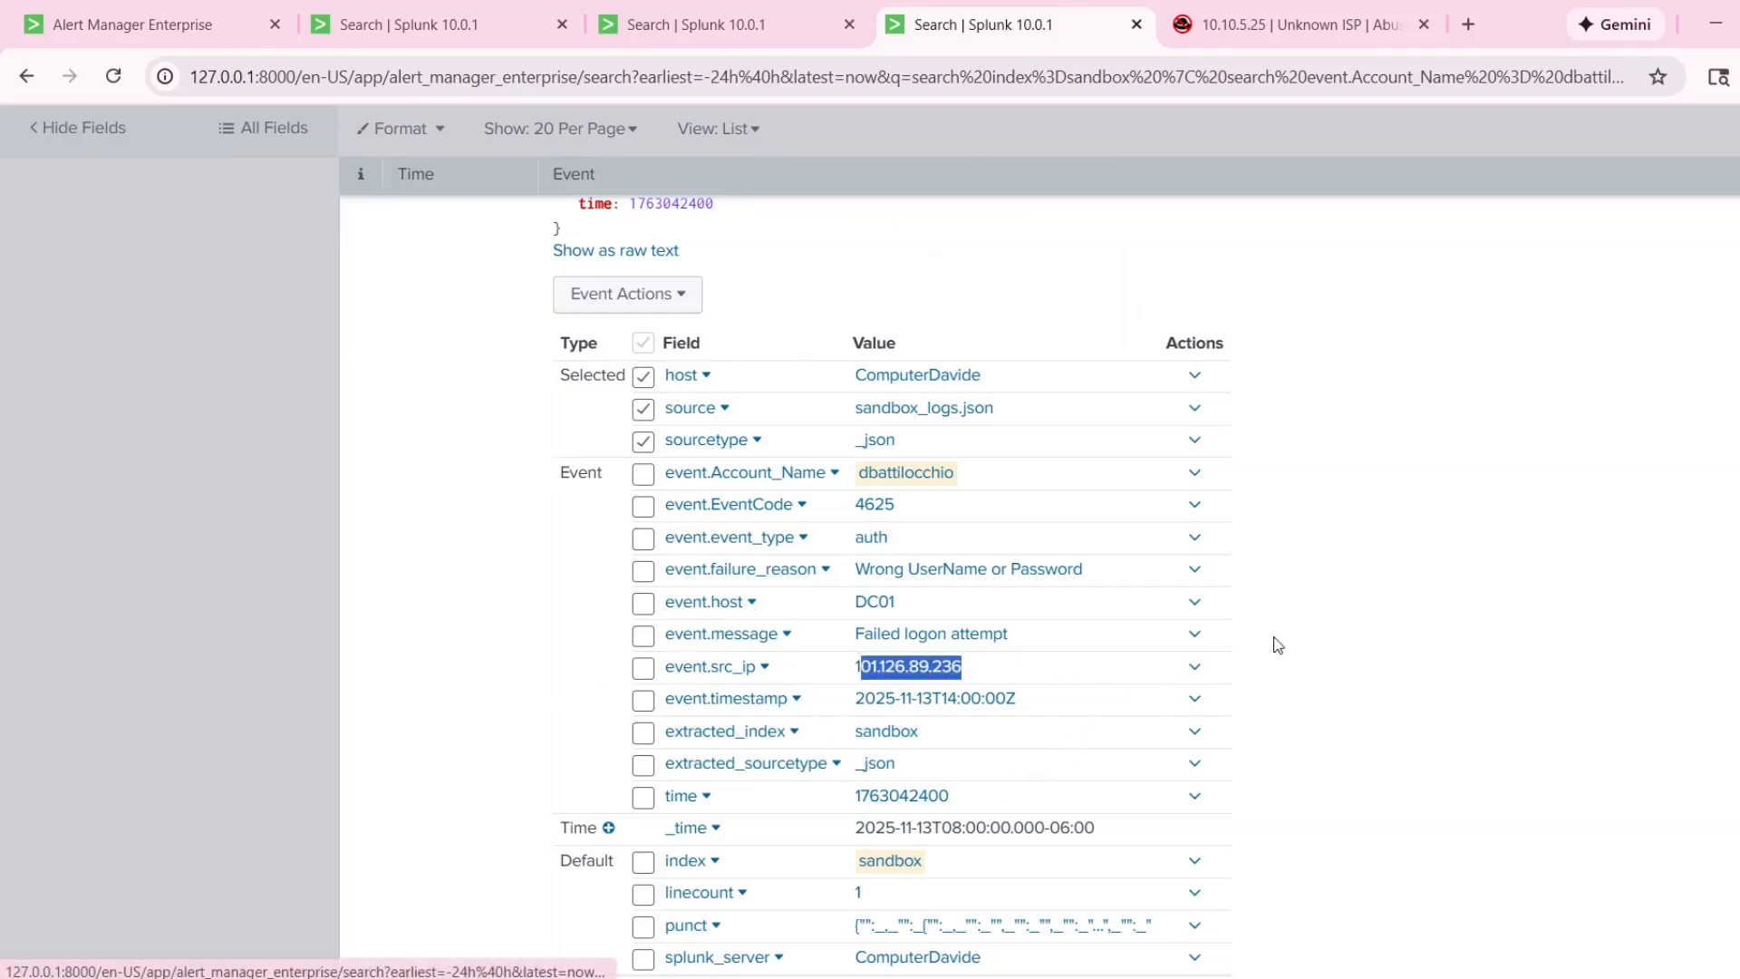
scroll(1196, 643, up, 4)
click(346, 510)
Expand the 7:00:00 AM event, skim its field values and collapse it.
scroll(380, 544, down, 2)
click(370, 561)
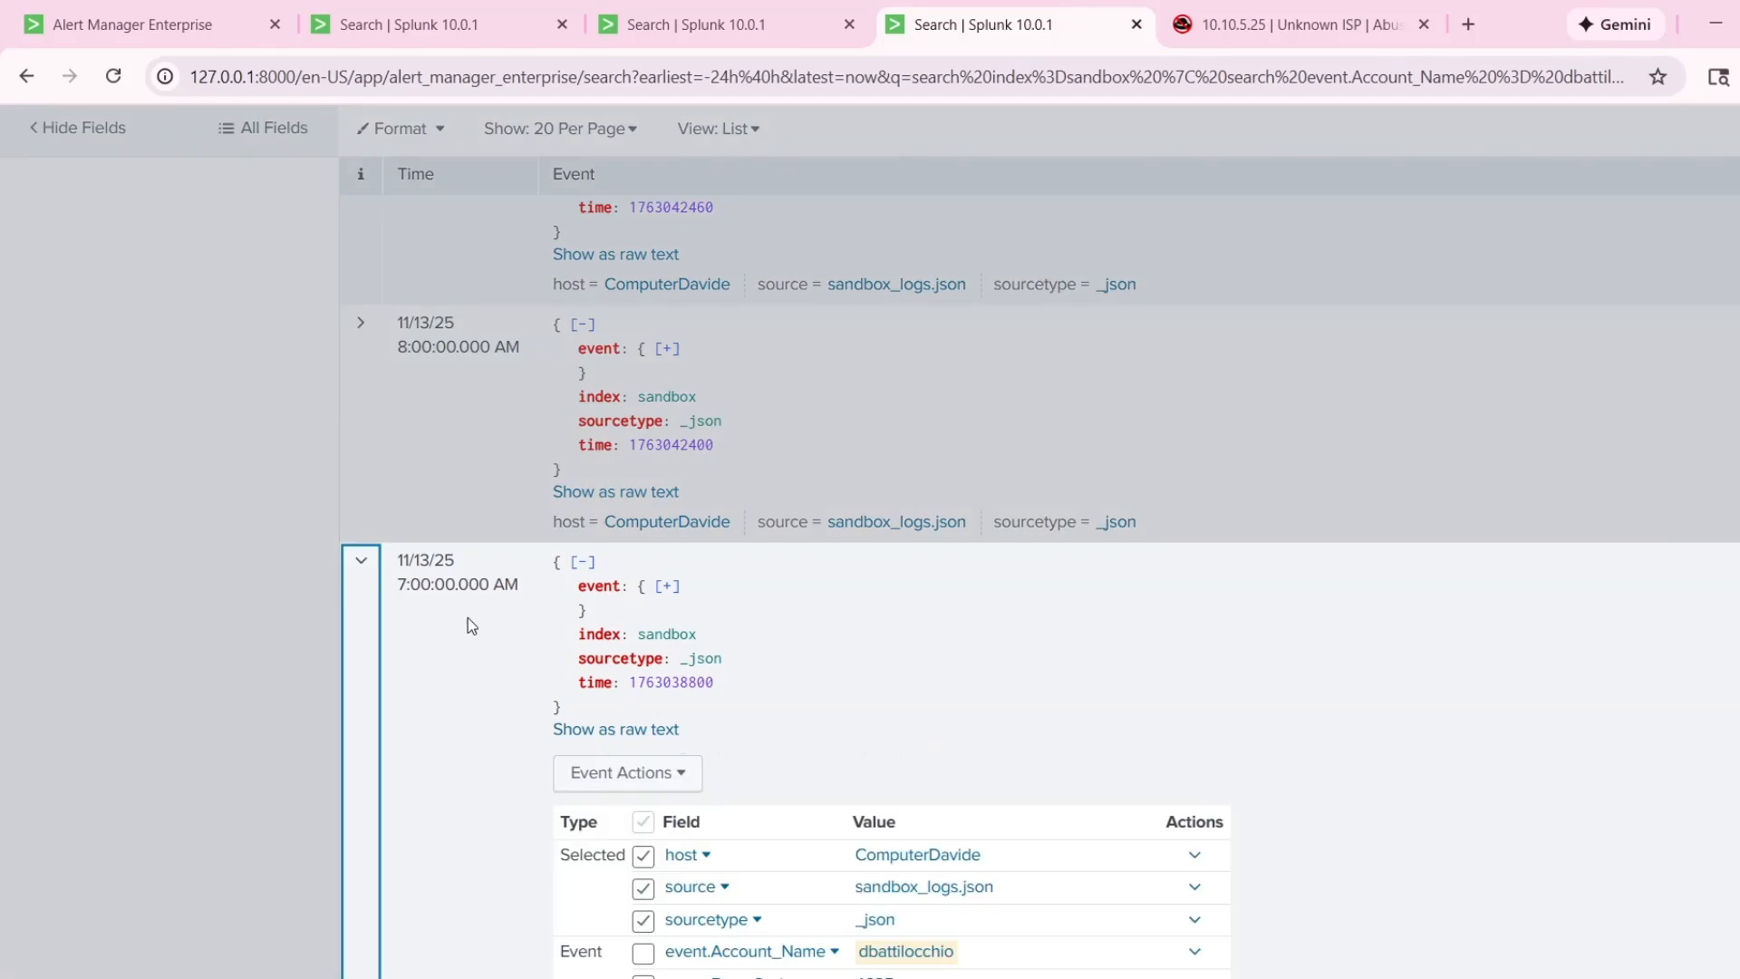
scroll(489, 580, down, 4)
scroll(491, 562, up, 1)
click(462, 363)
click(363, 390)
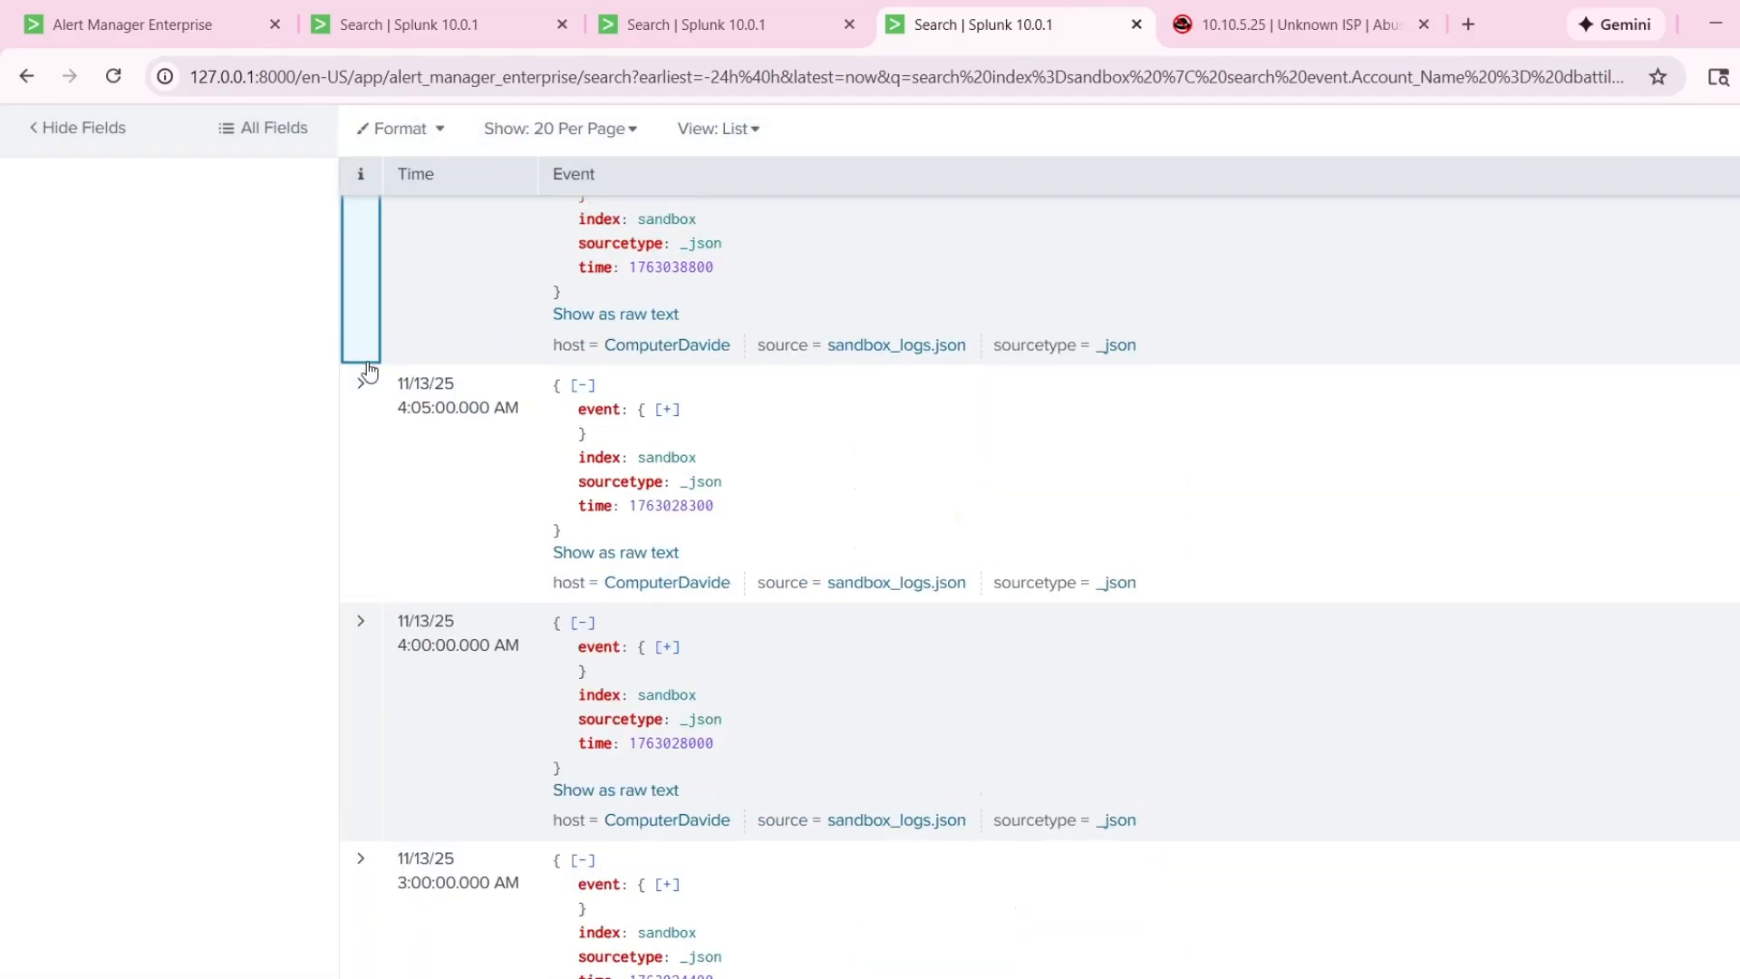
Reopen the 7:00:00 AM event and examine its failure reason, message and source IP, highlighting the source IP value.
scroll(453, 408, up, 3)
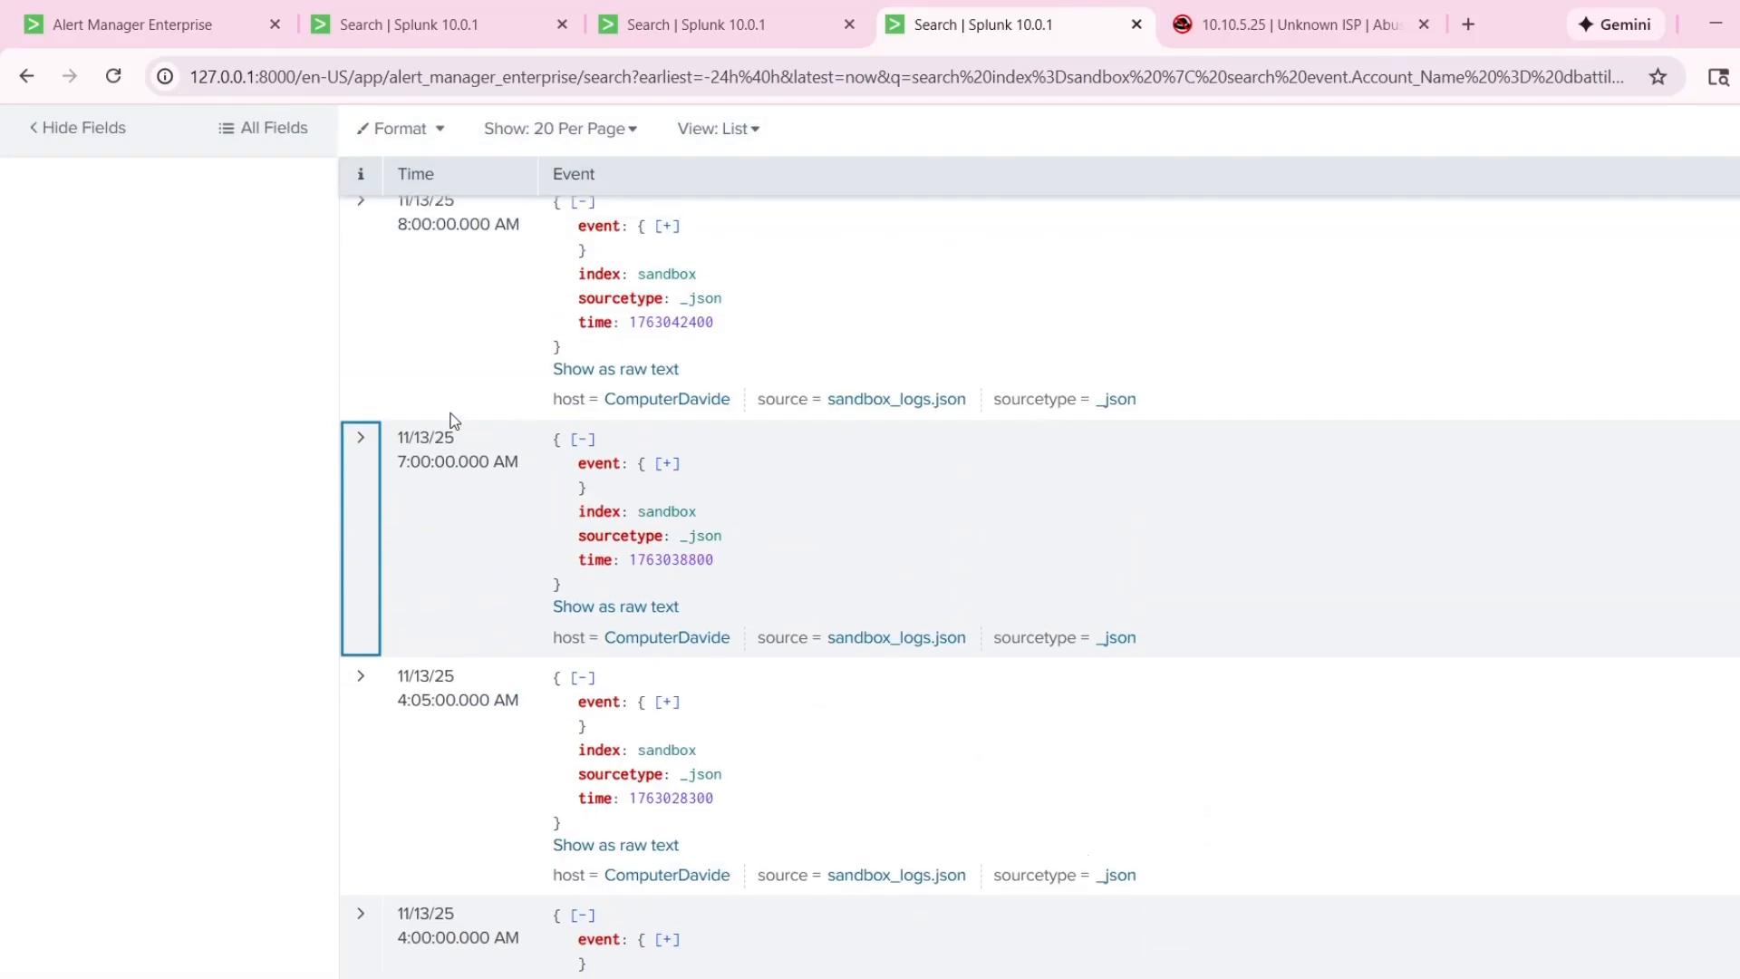
click(370, 560)
scroll(453, 399, up, 1)
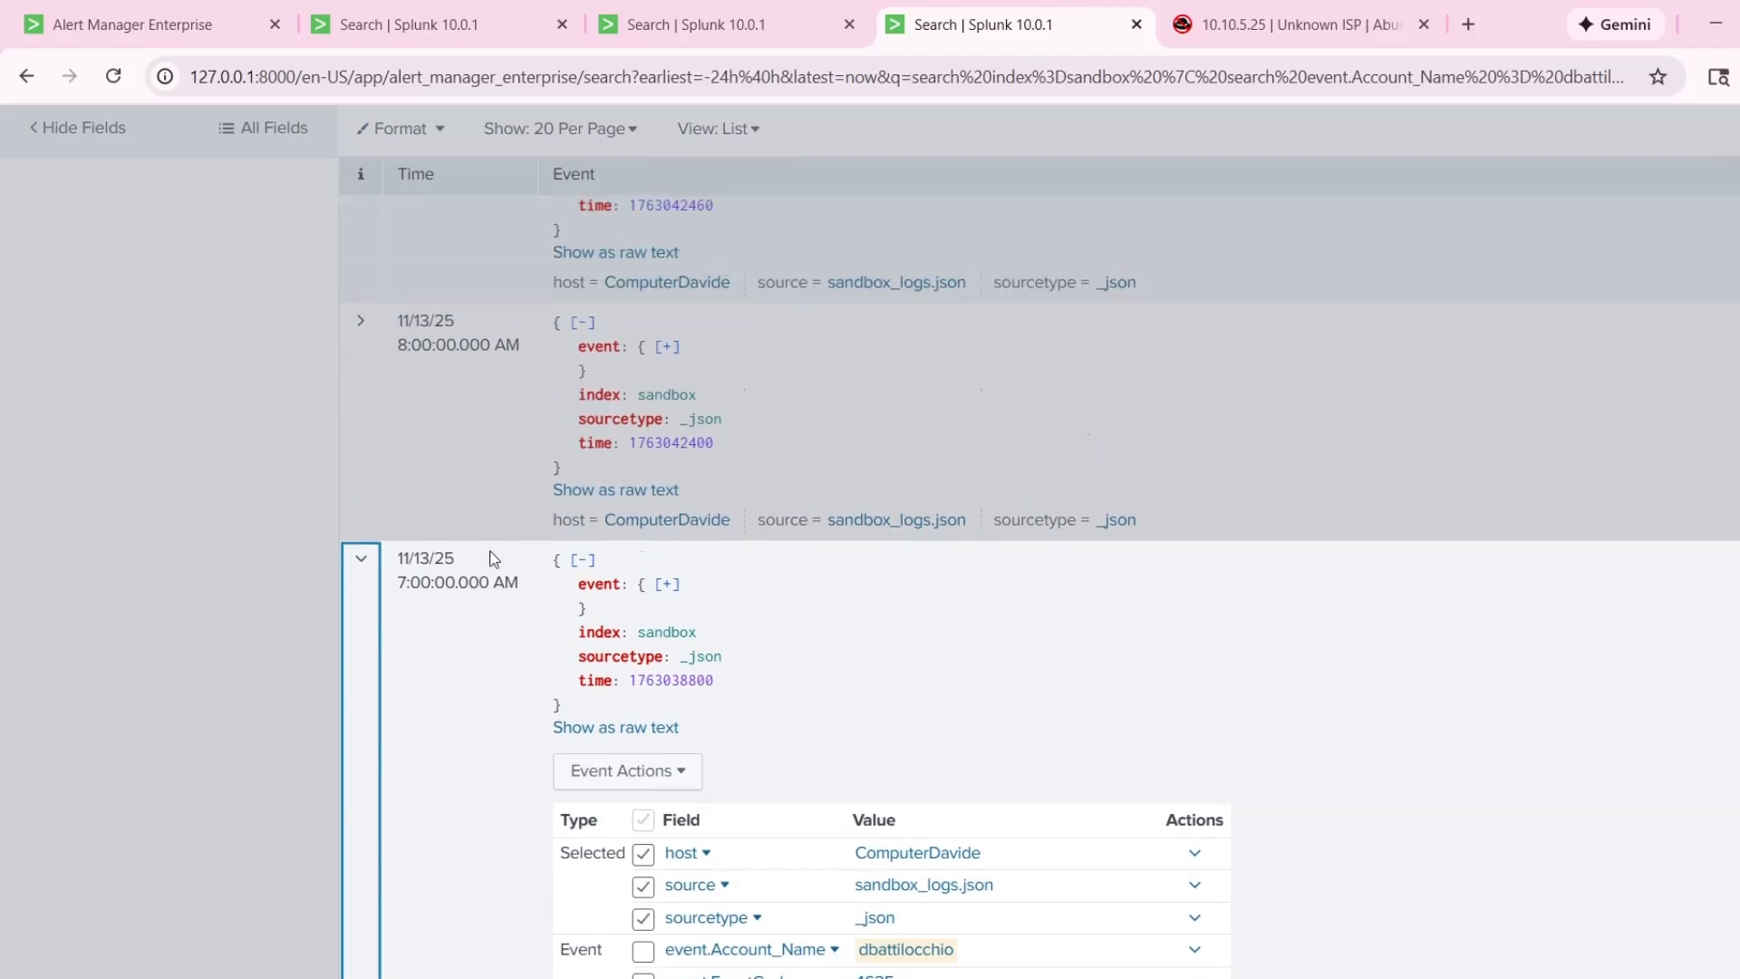
scroll(508, 571, down, 3)
scroll(463, 544, up, 2)
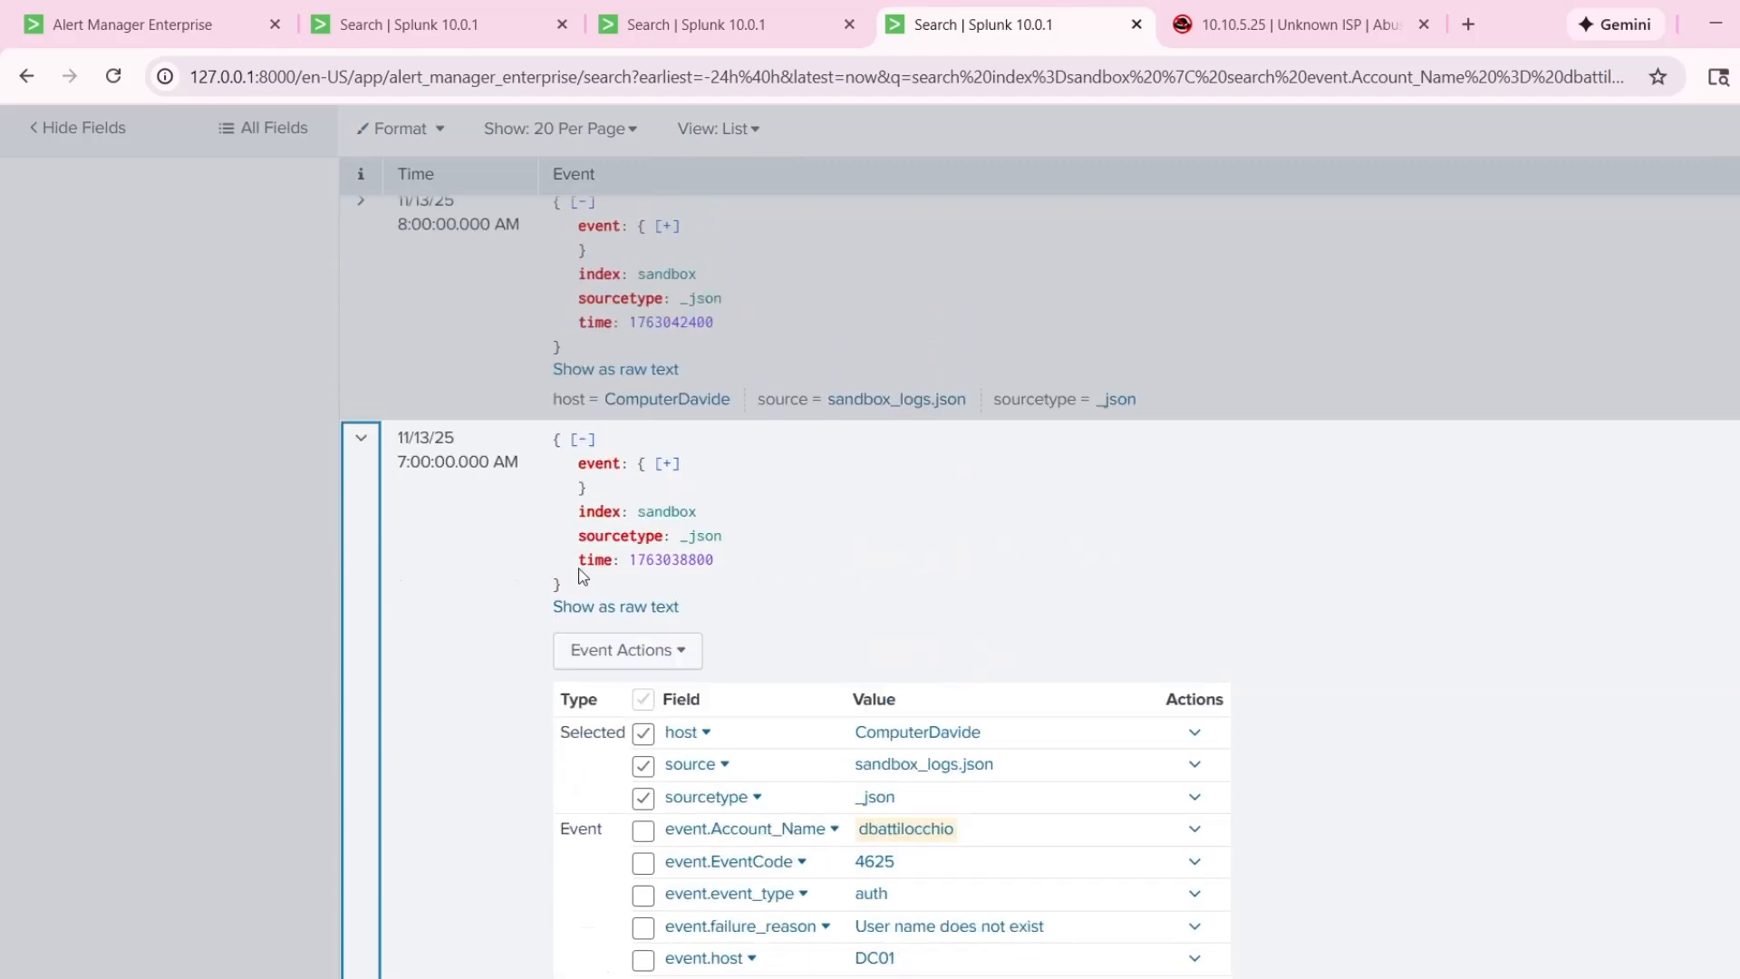
scroll(1088, 617, down, 2)
scroll(1252, 625, down, 2)
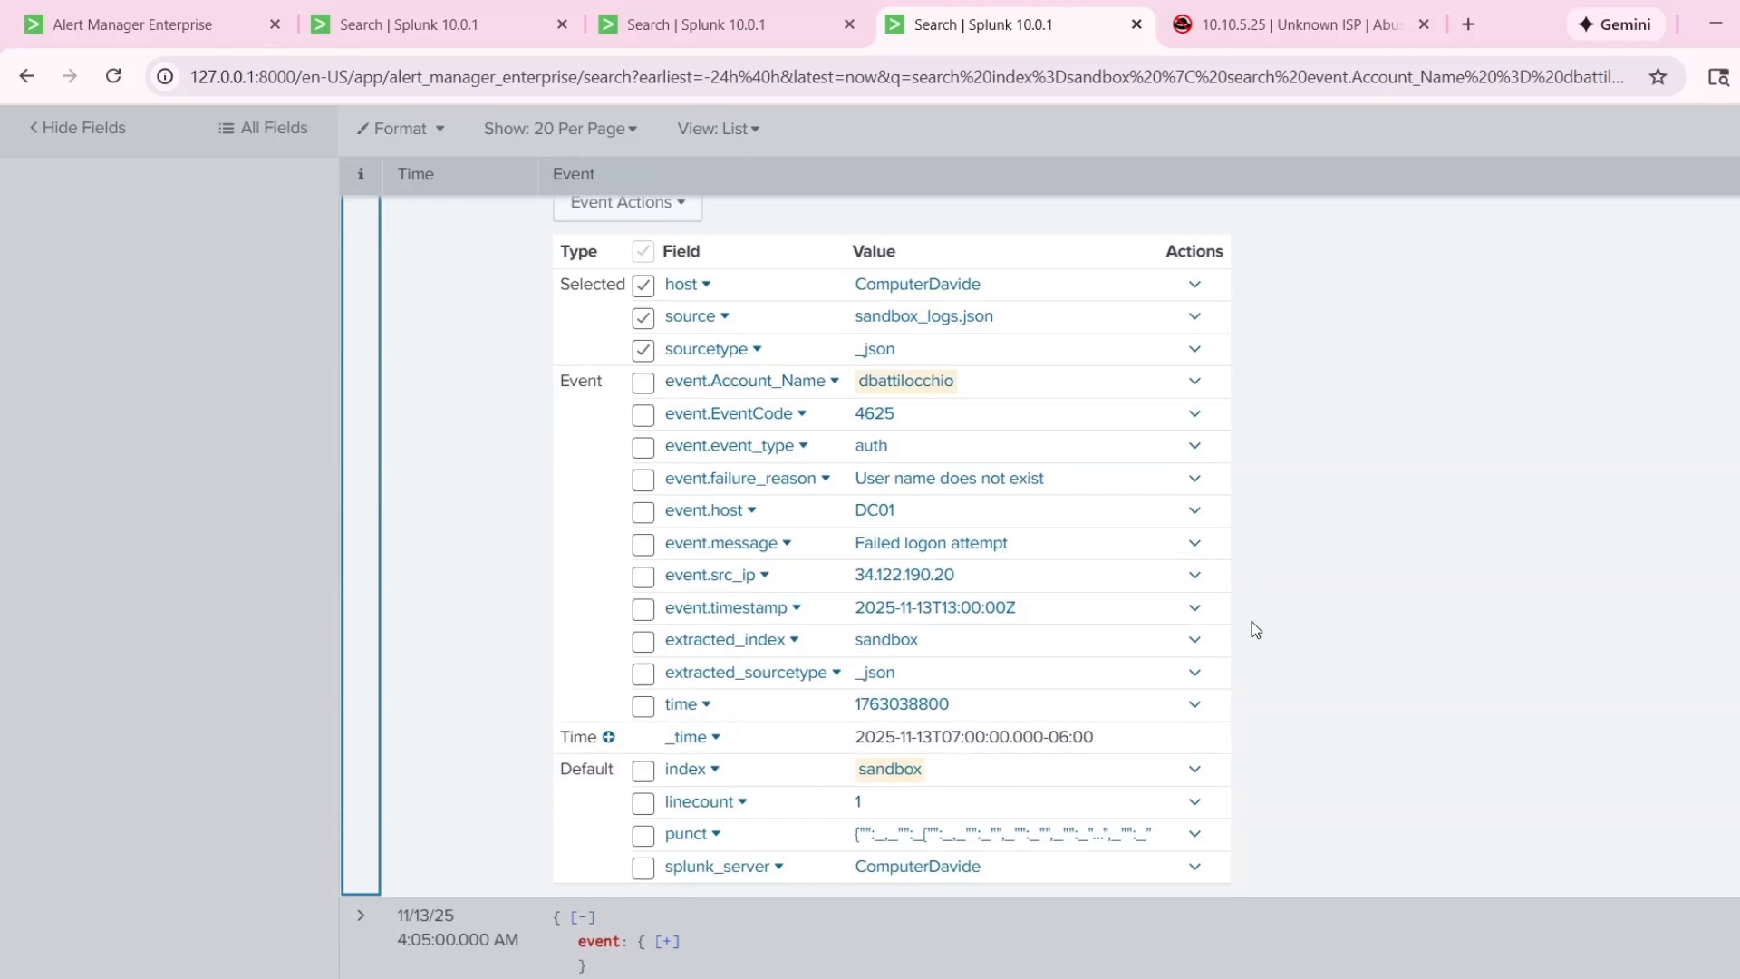
scroll(1043, 489, up, 1)
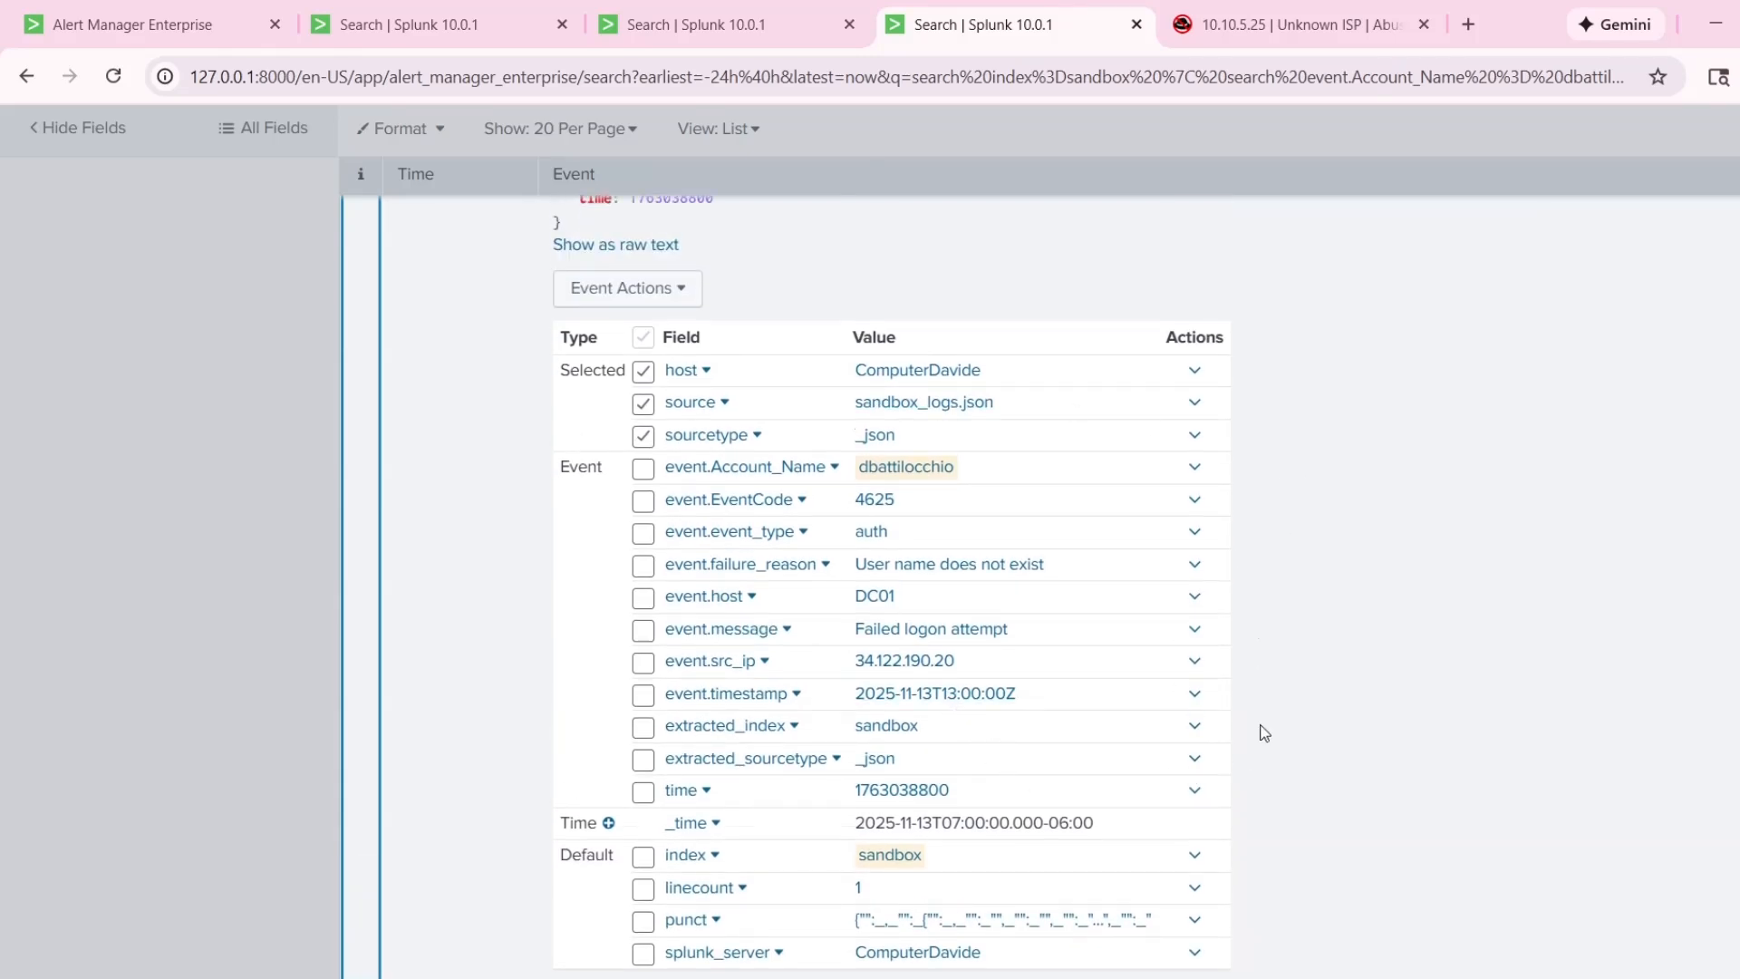
scroll(1359, 640, down, 1)
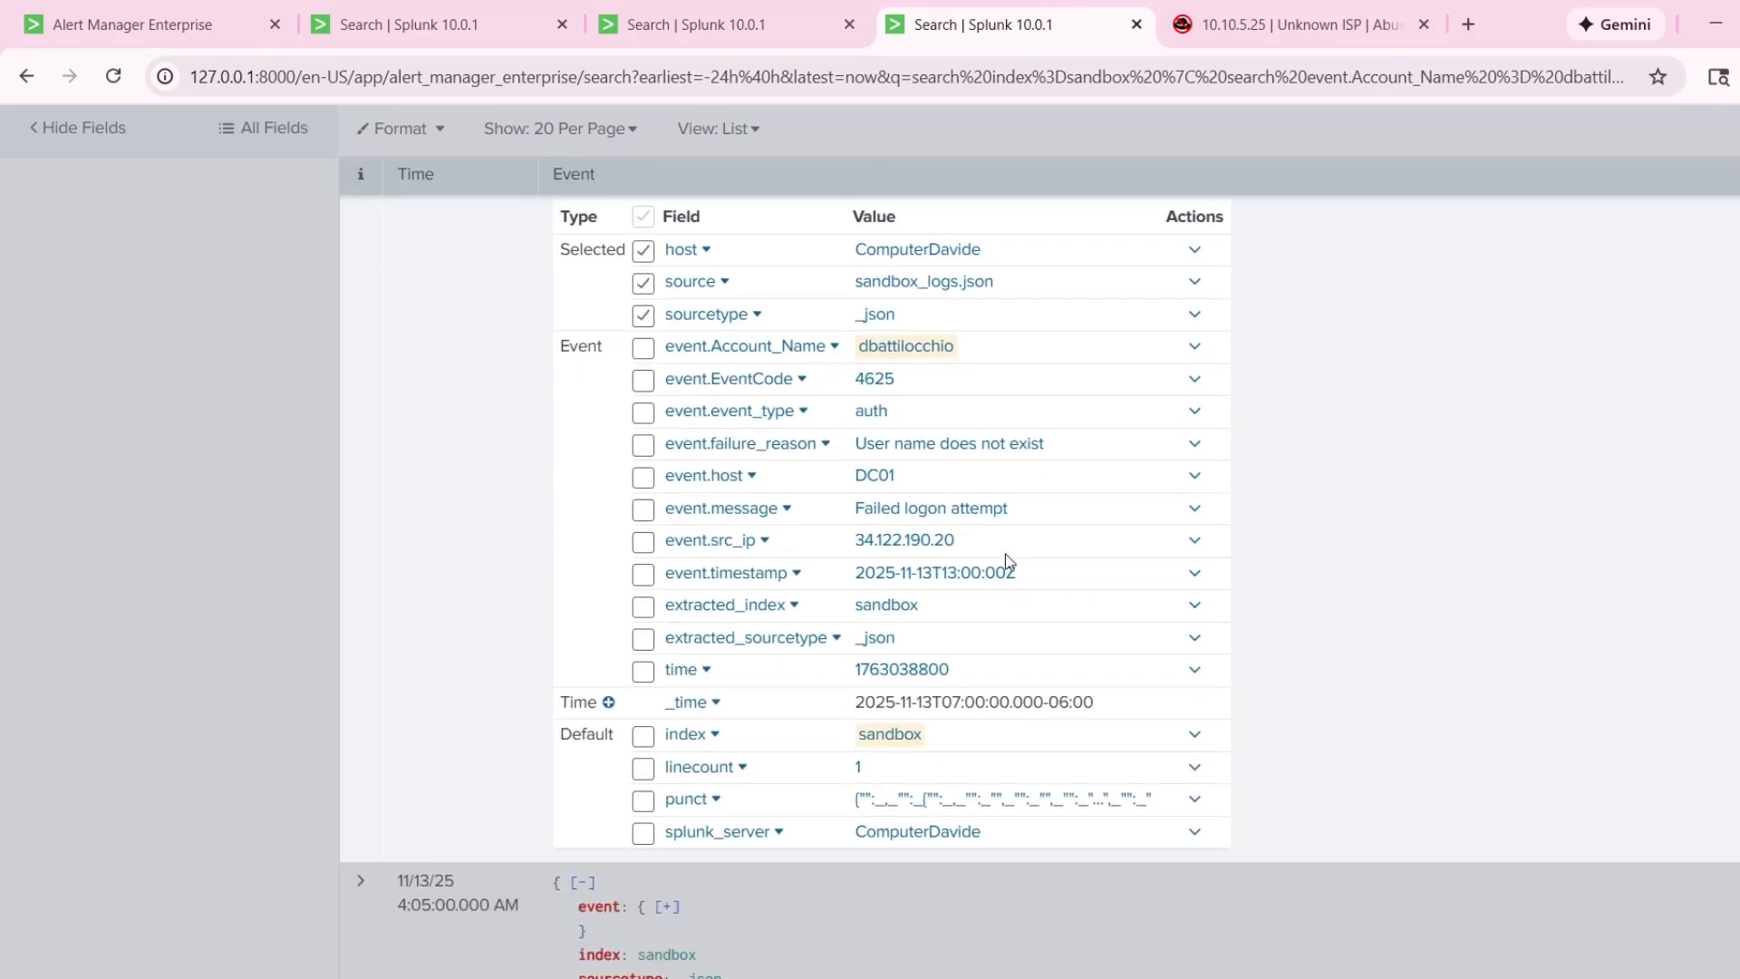
scroll(1024, 589, up, 1)
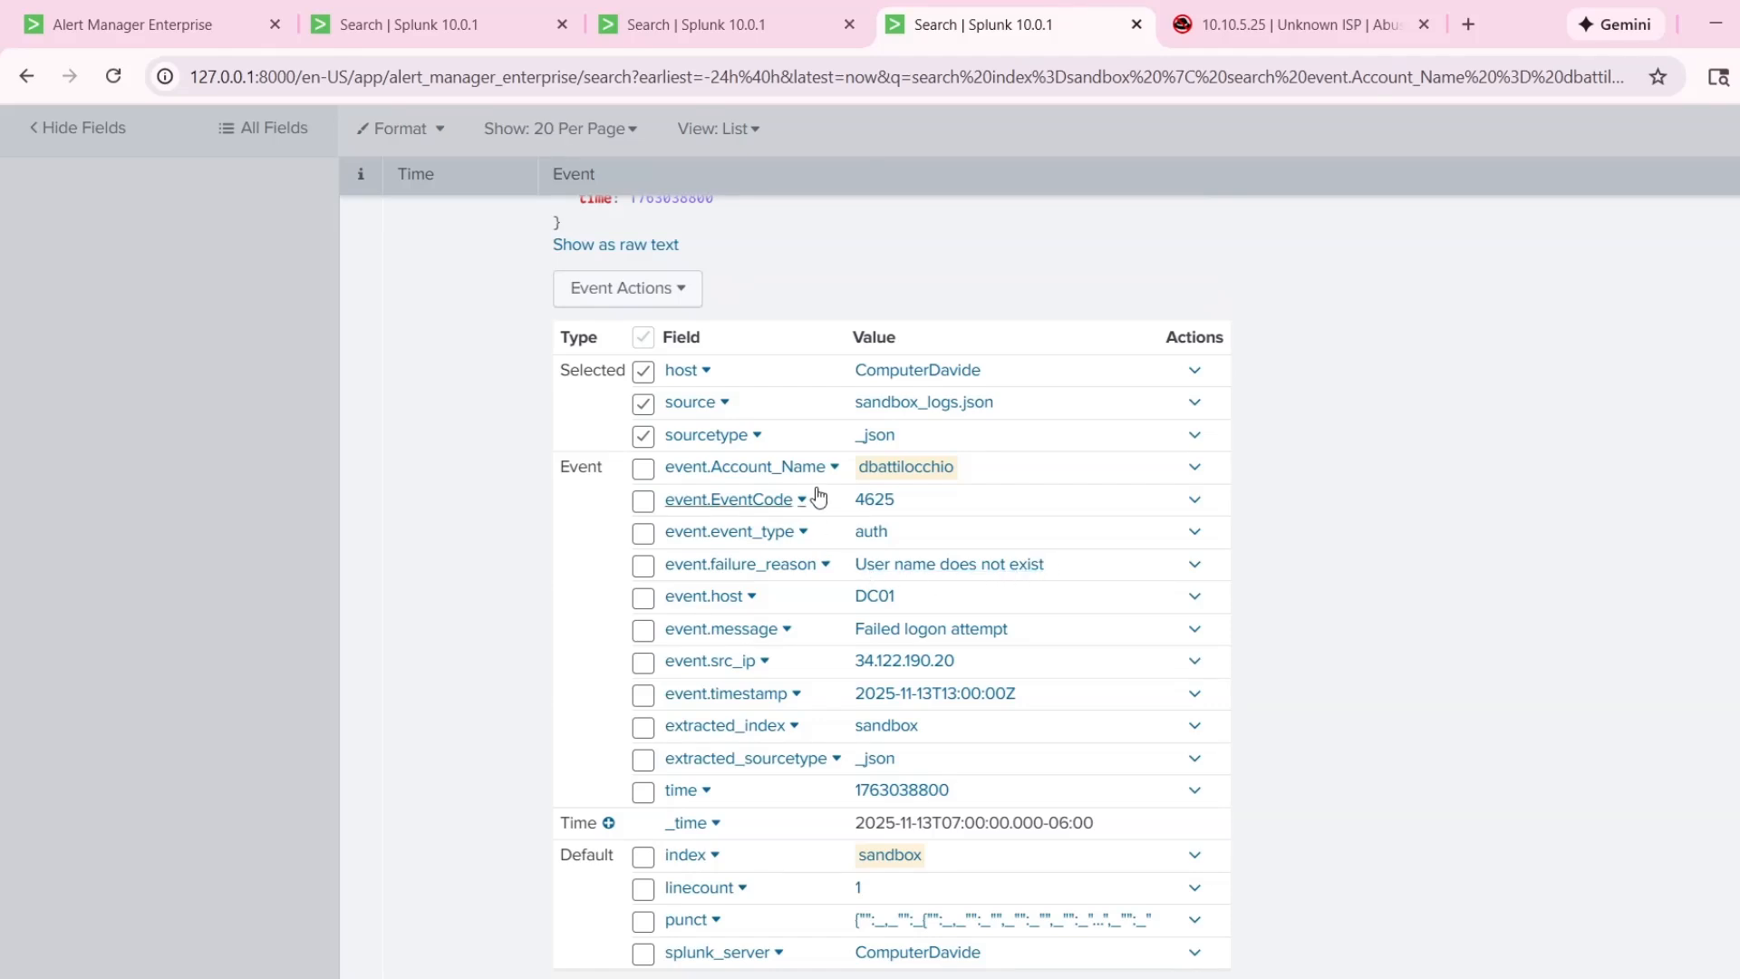
mouse_move(853, 634)
mouse_down()
mouse_move(1019, 643)
mouse_move(847, 663)
mouse_up()
click(1382, 663)
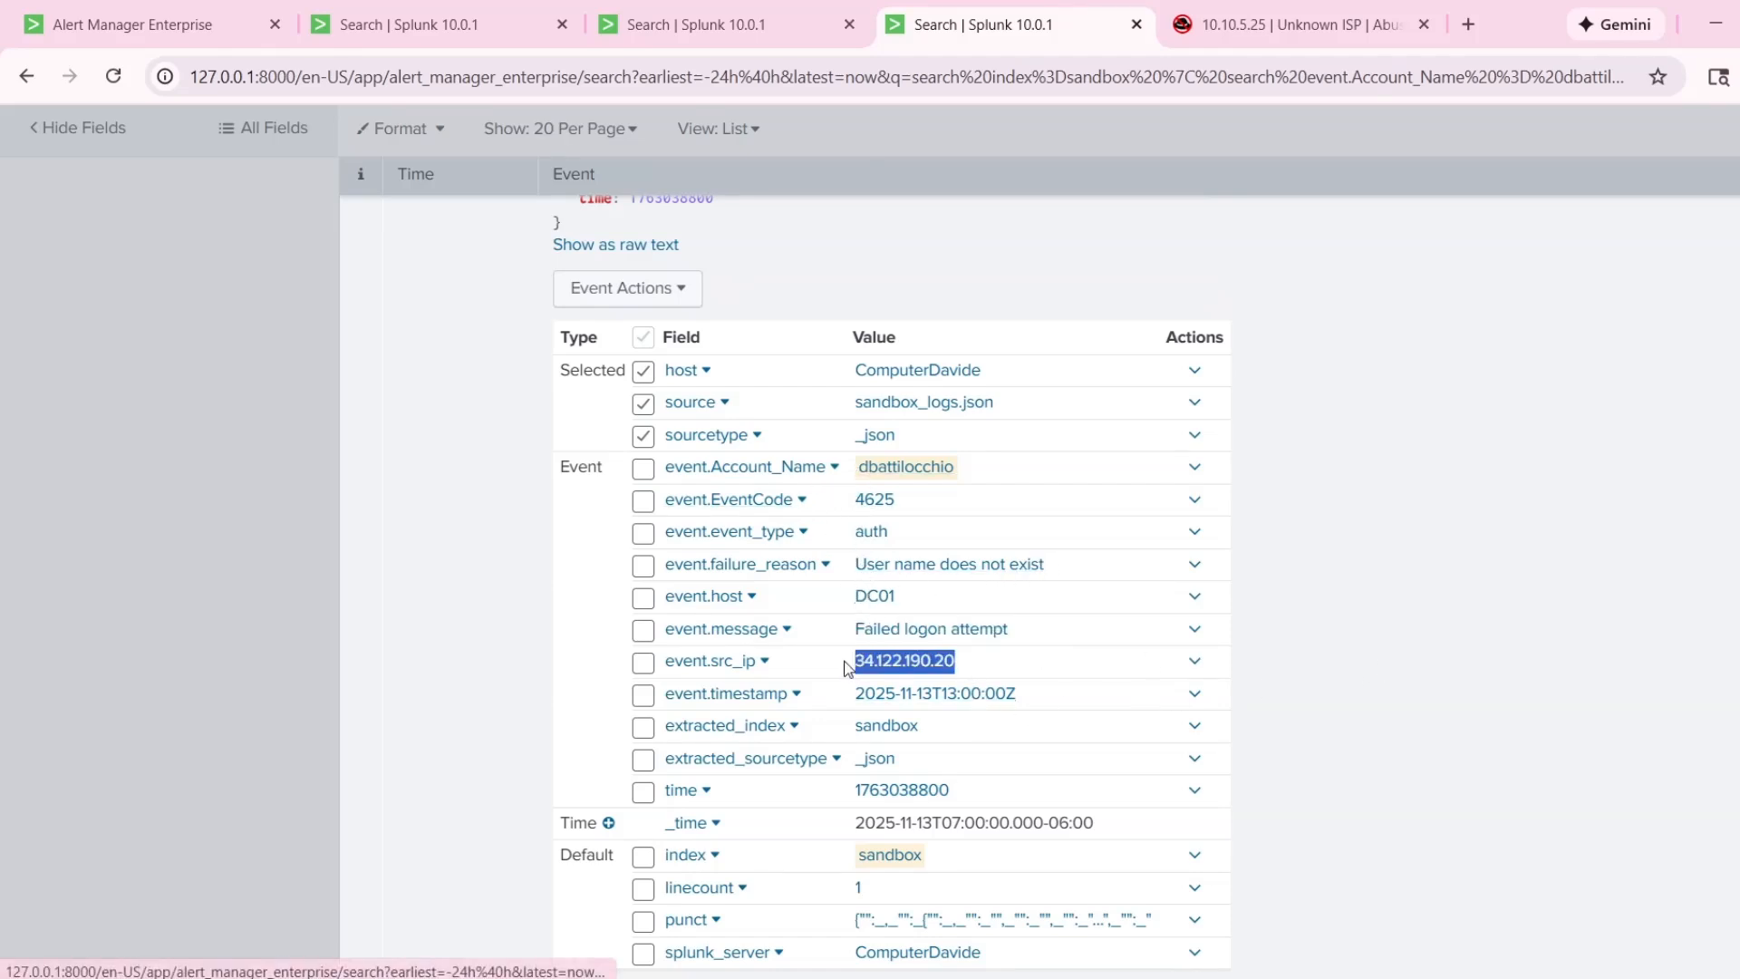
Copy the source IP 34.122.190.20 from the 7:00:00 AM event and check it on AbuseIPDB.
click(1374, 642)
scroll(1085, 641, down, 1)
scroll(1007, 599, up, 1)
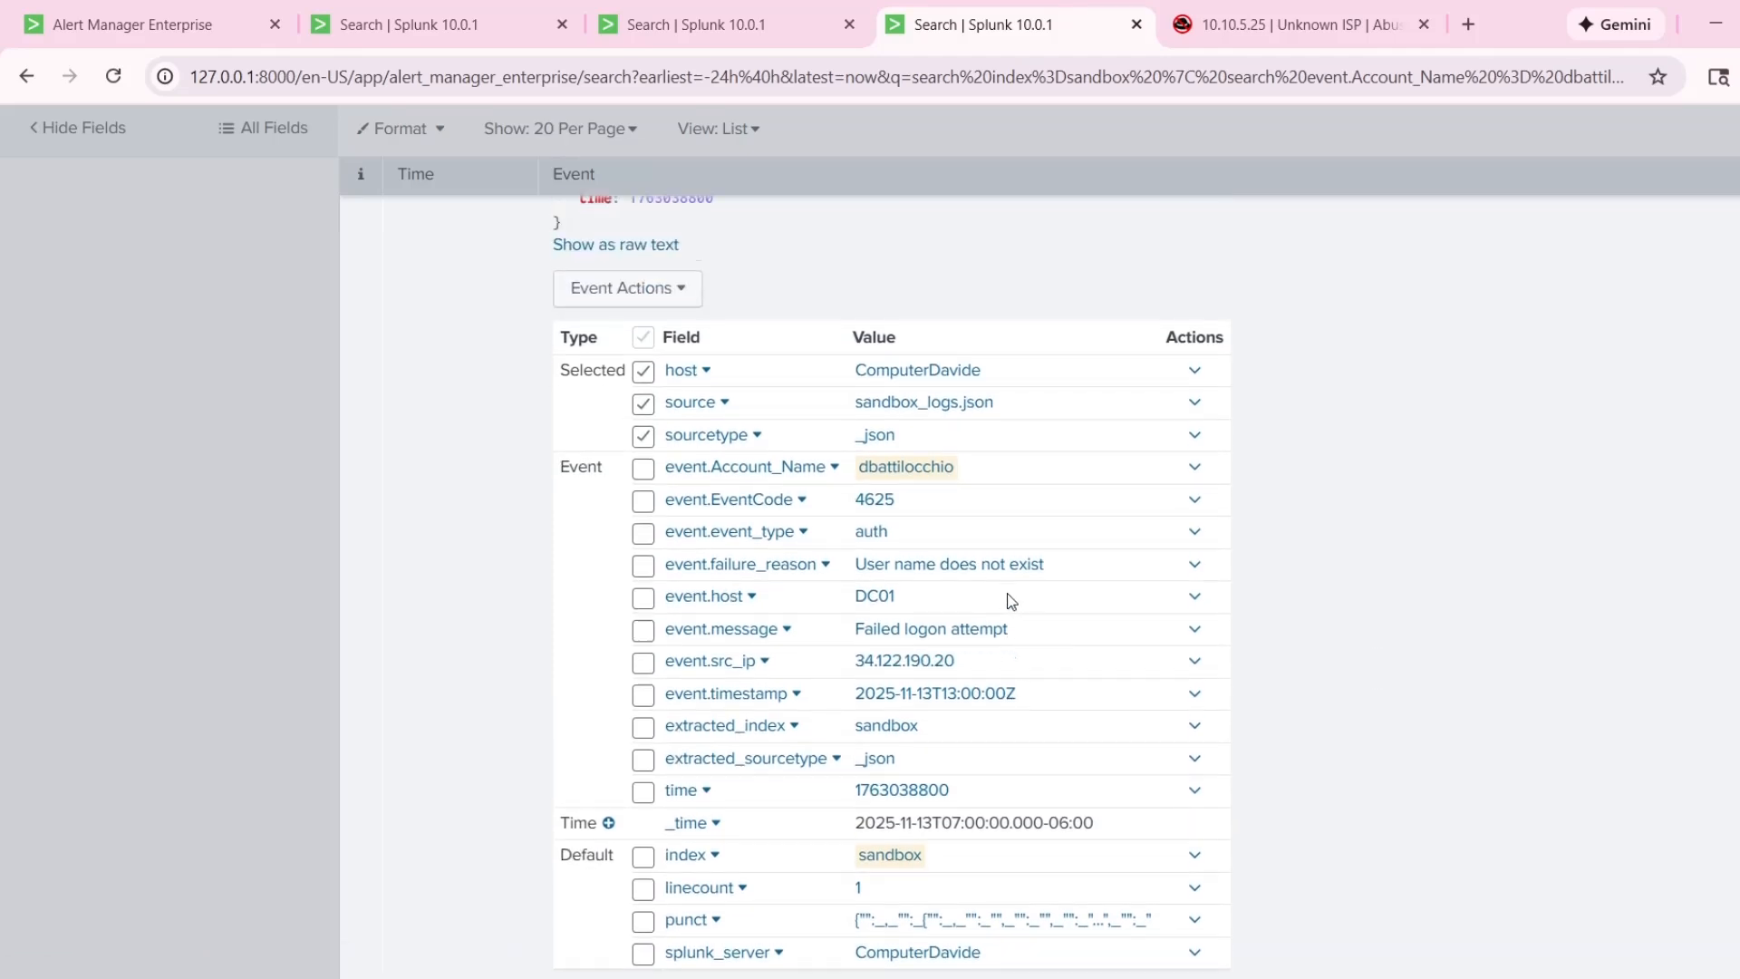
scroll(994, 516, down, 1)
scroll(994, 517, down, 1)
drag(962, 540, 856, 543)
key(ctrl+c)
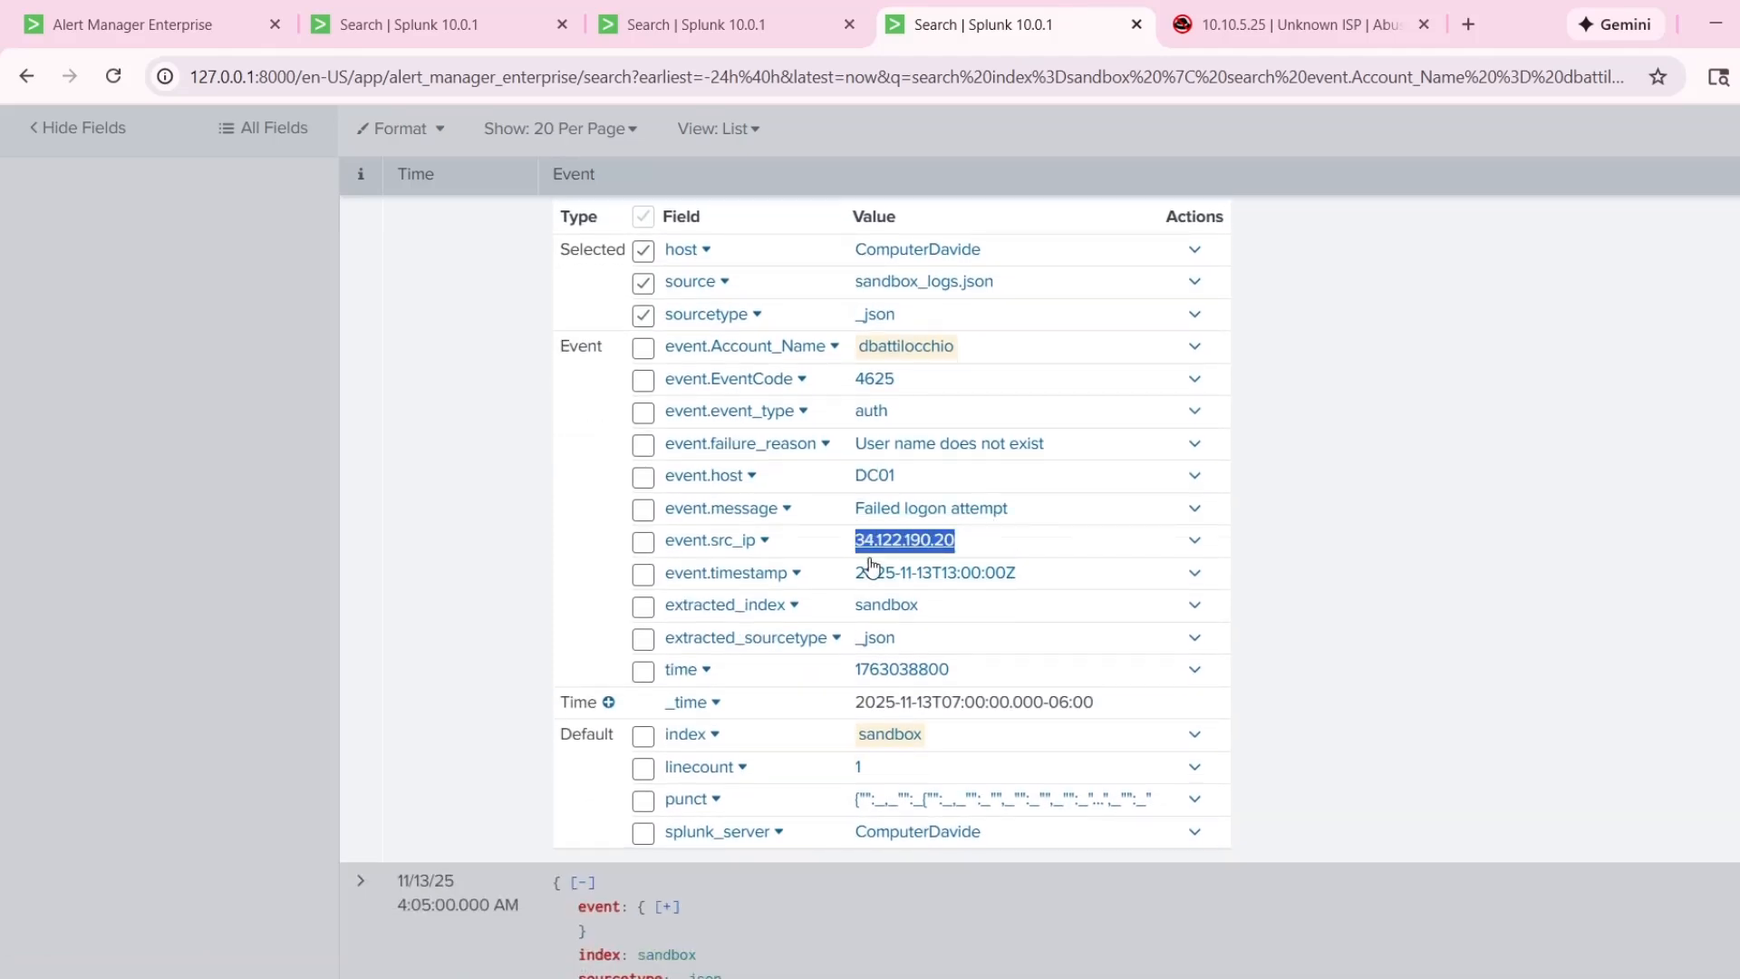
click(1287, 7)
triple_click(843, 333)
key(ctrl+v)
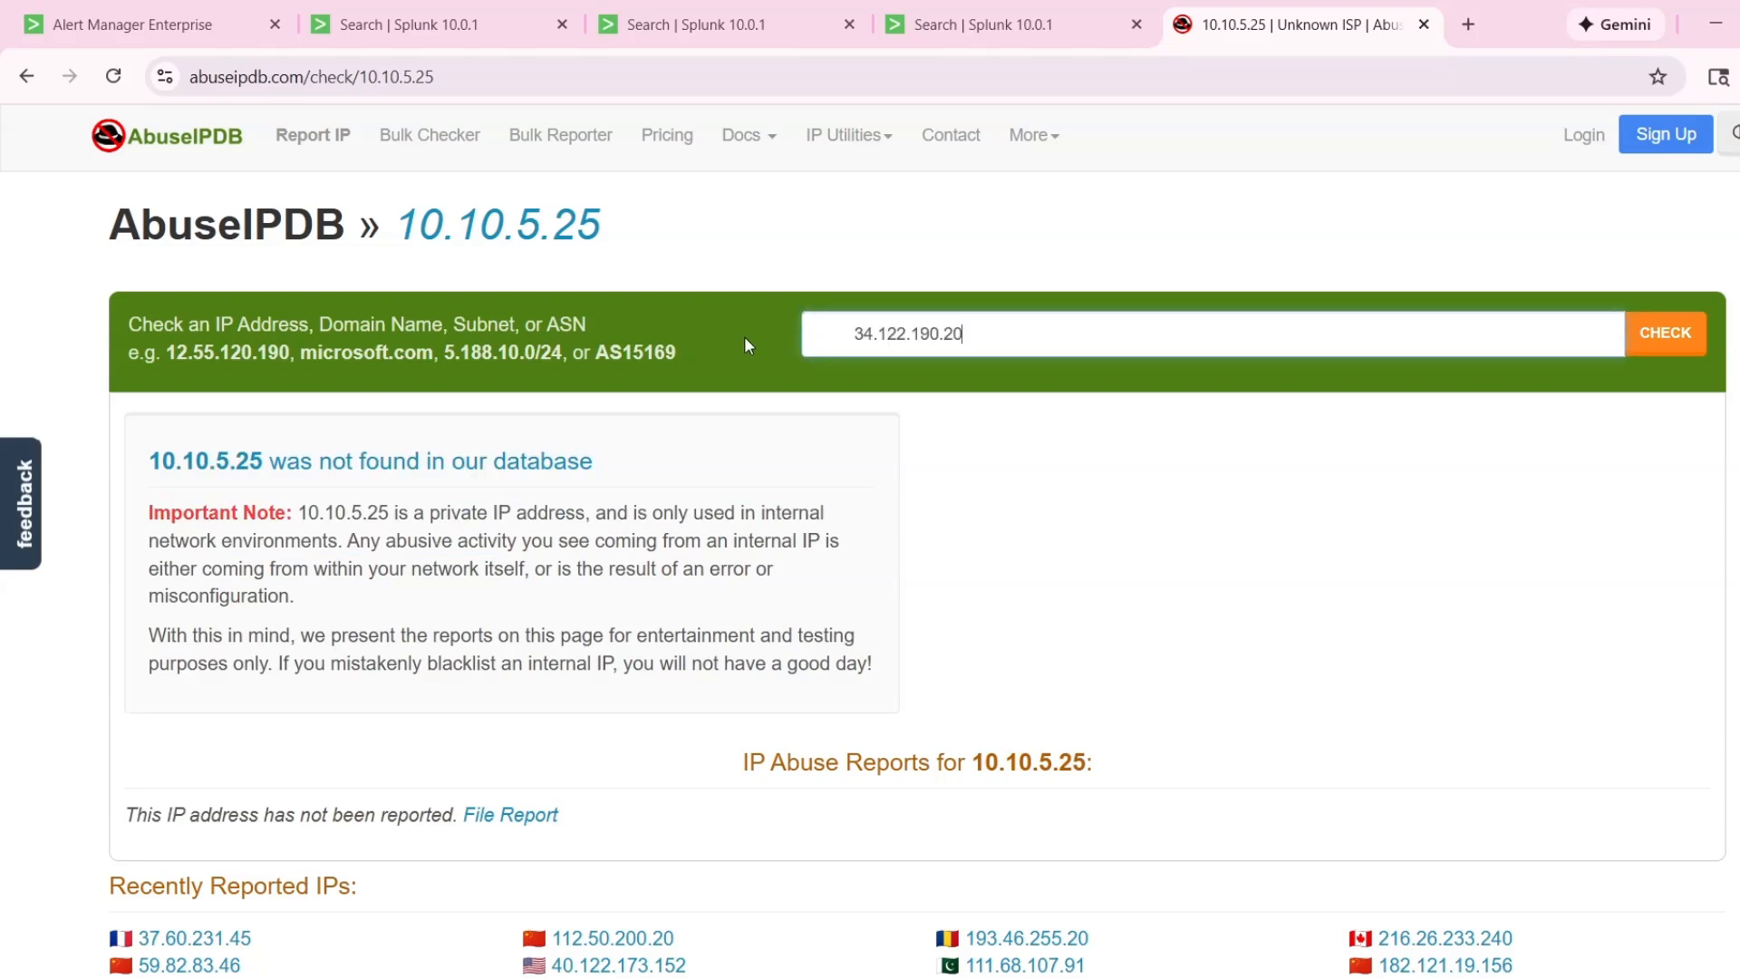
key(Return)
Review the AbuseIPDB report for 34.122.190.20, highlighting its country and domain name.
scroll(543, 593, down, 1)
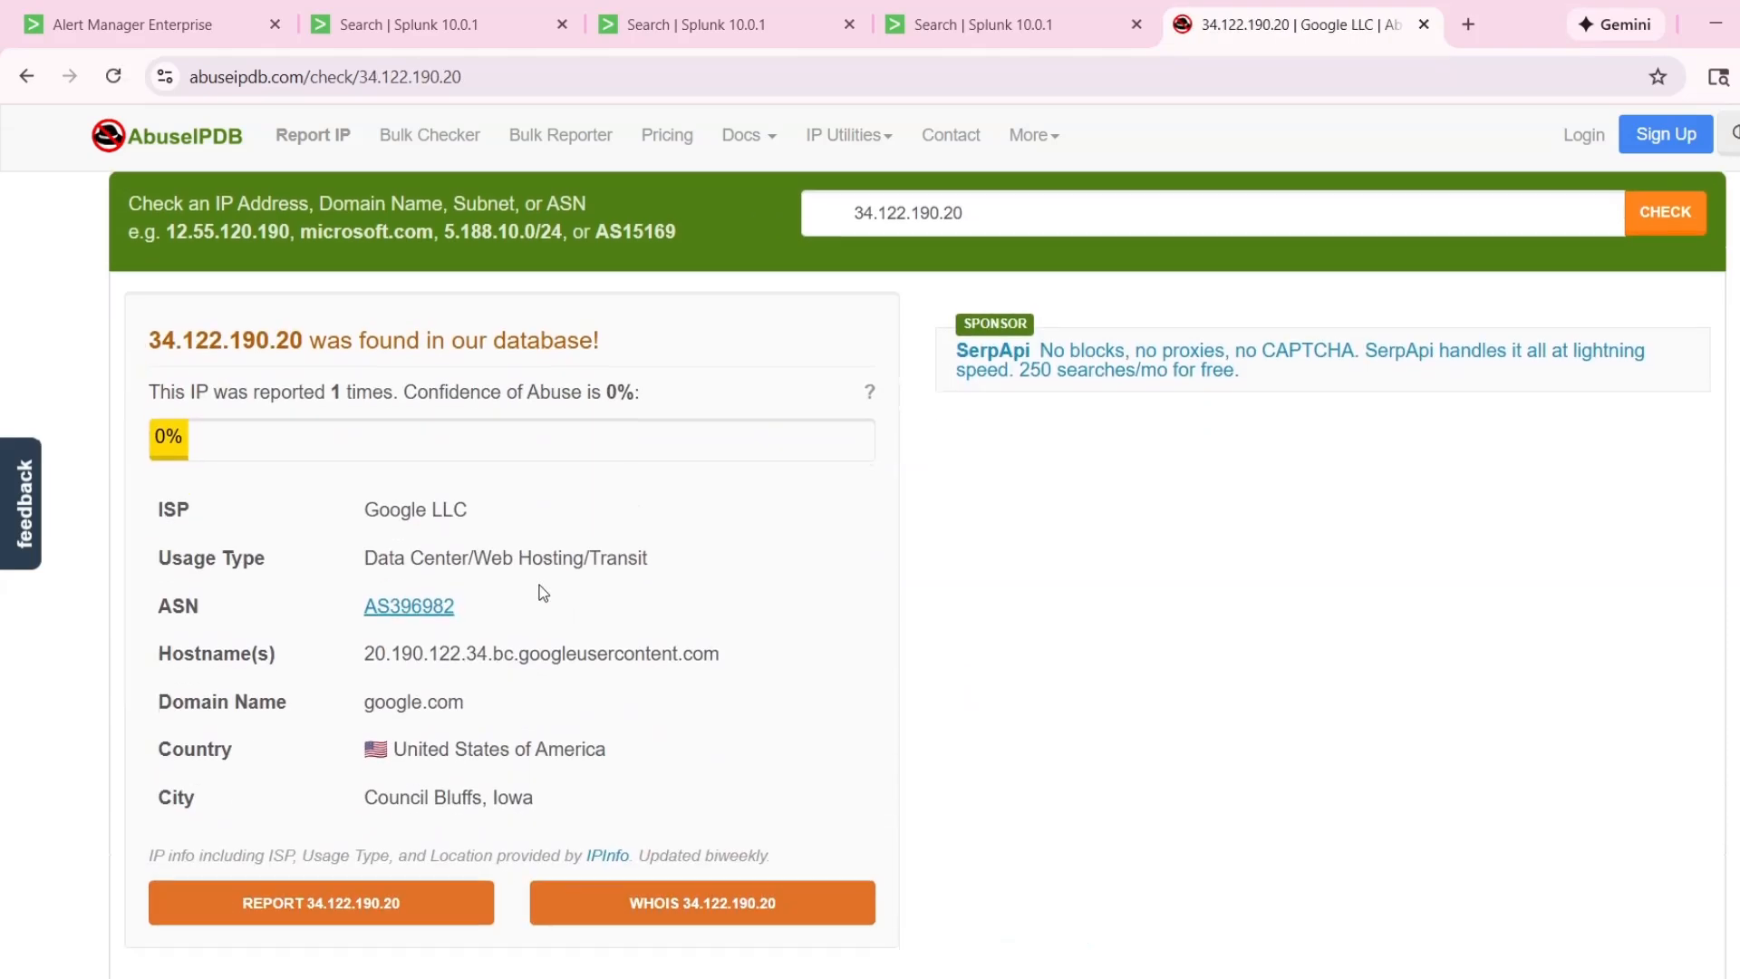
drag(620, 759, 359, 752)
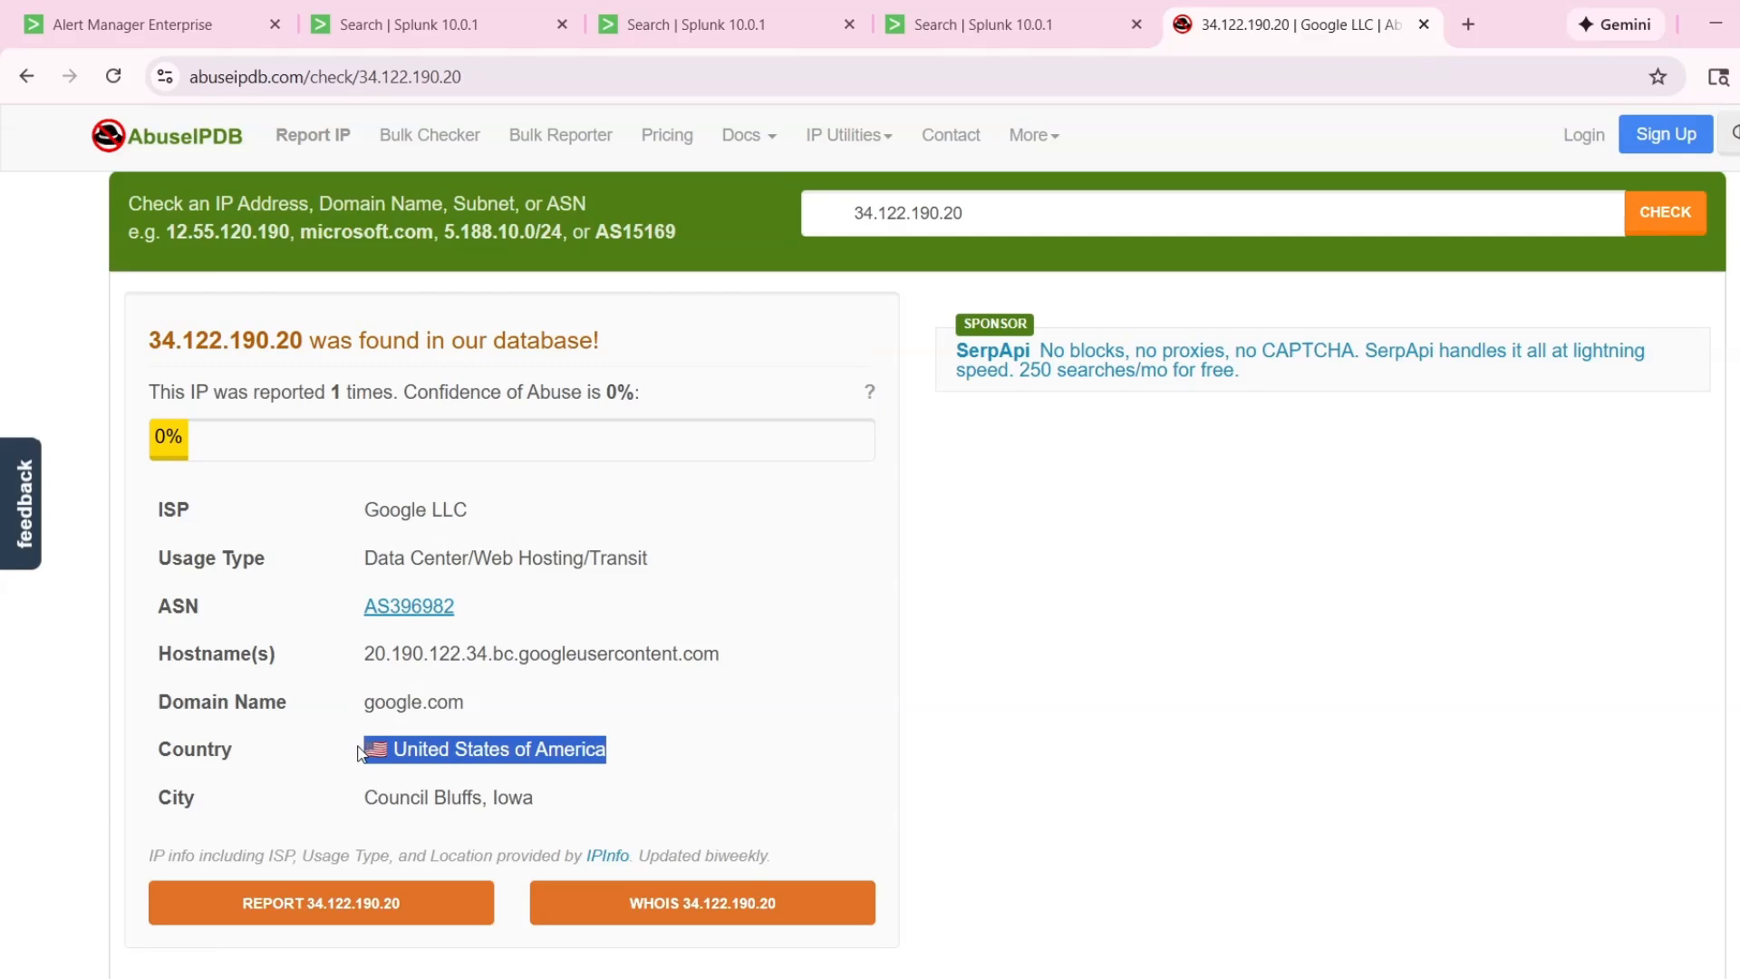
click(686, 745)
drag(353, 707, 468, 705)
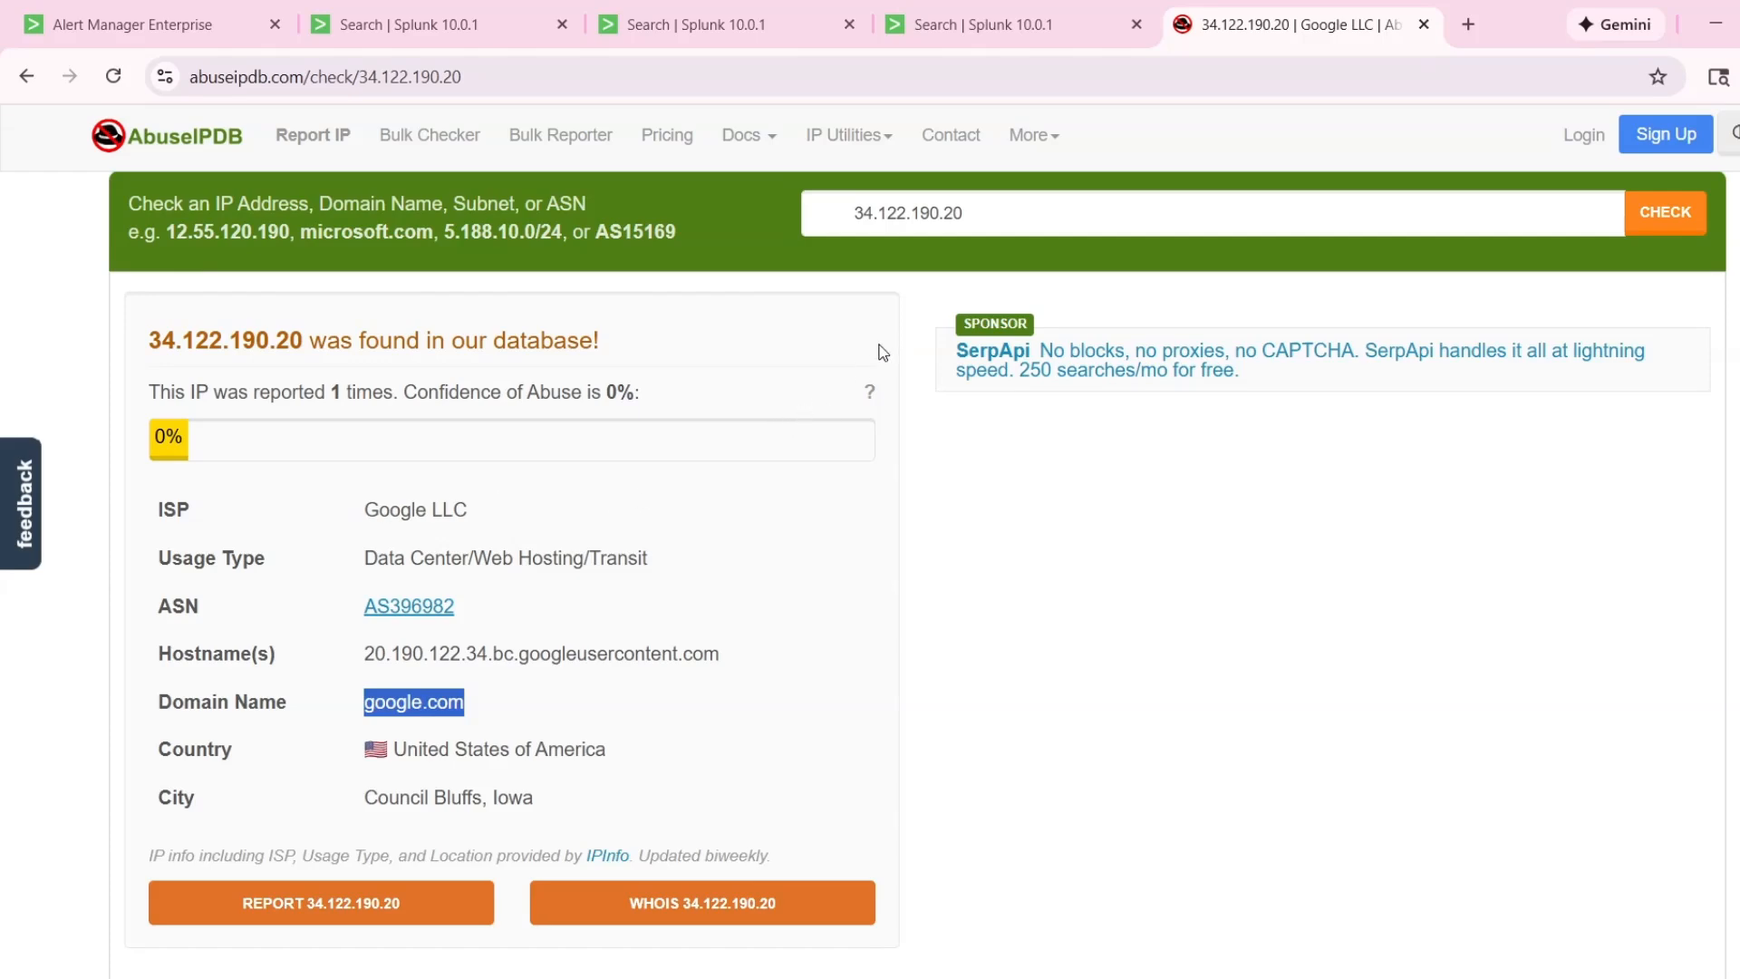
Return to the Splunk search results and collapse the 7:00:00 AM event.
click(983, 25)
scroll(1223, 553, up, 3)
scroll(1084, 551, up, 3)
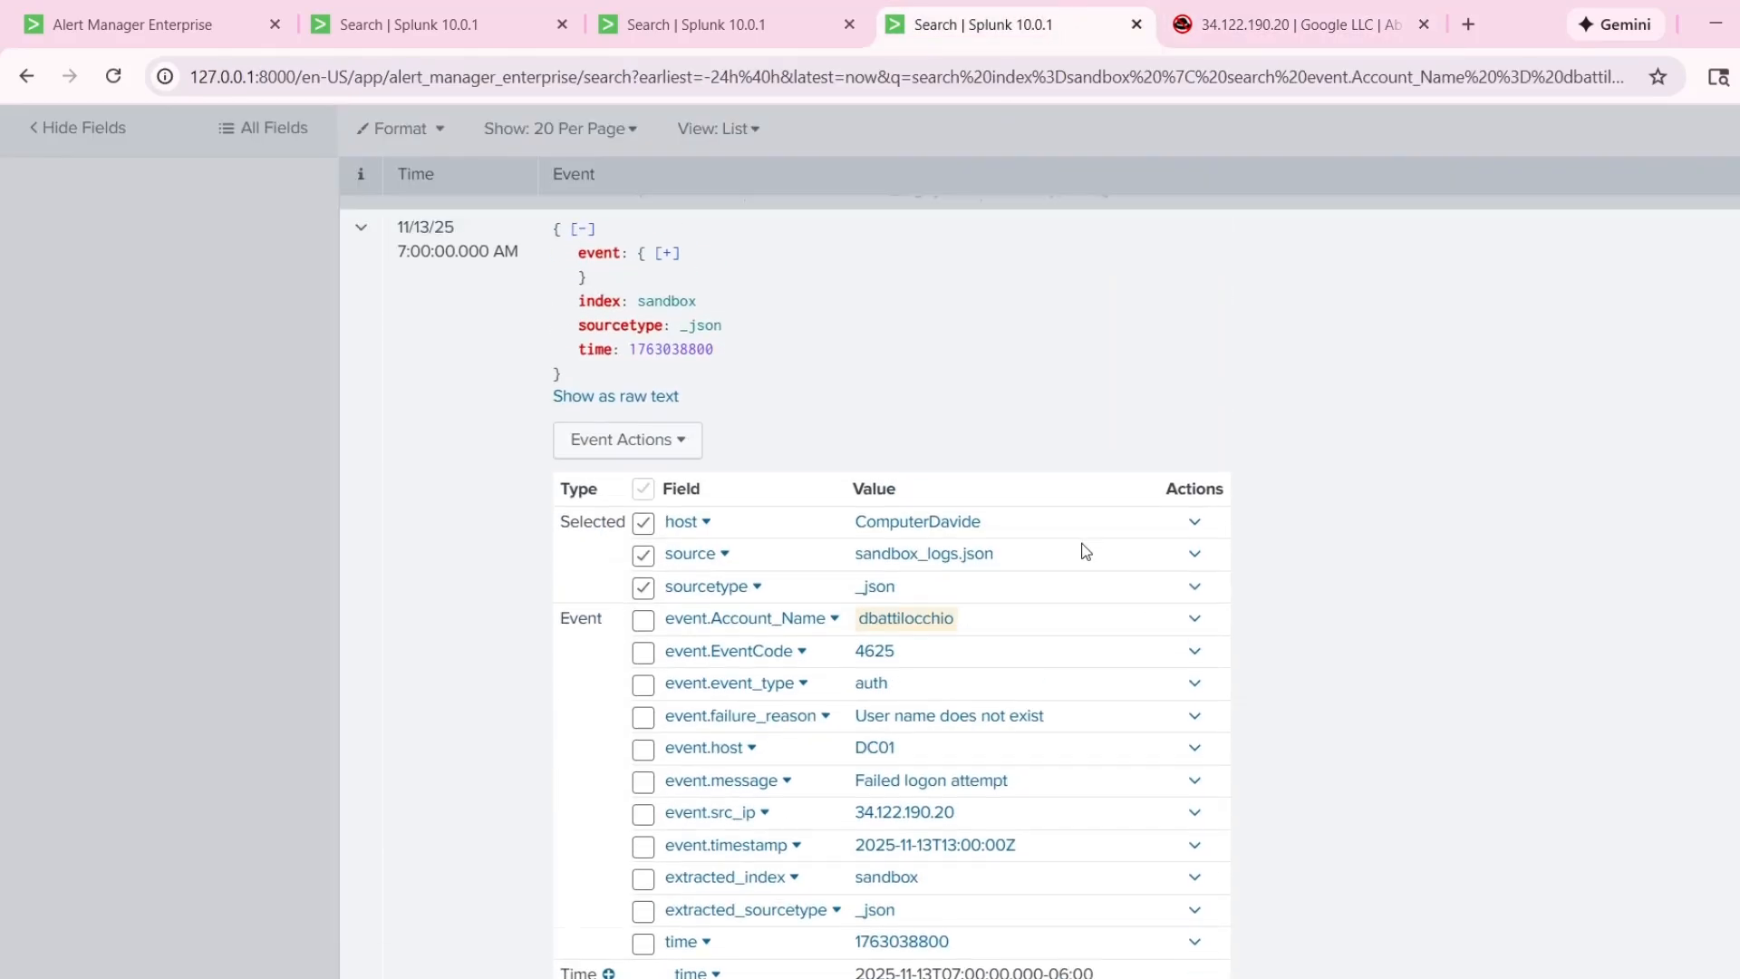
click(361, 457)
scroll(514, 540, up, 3)
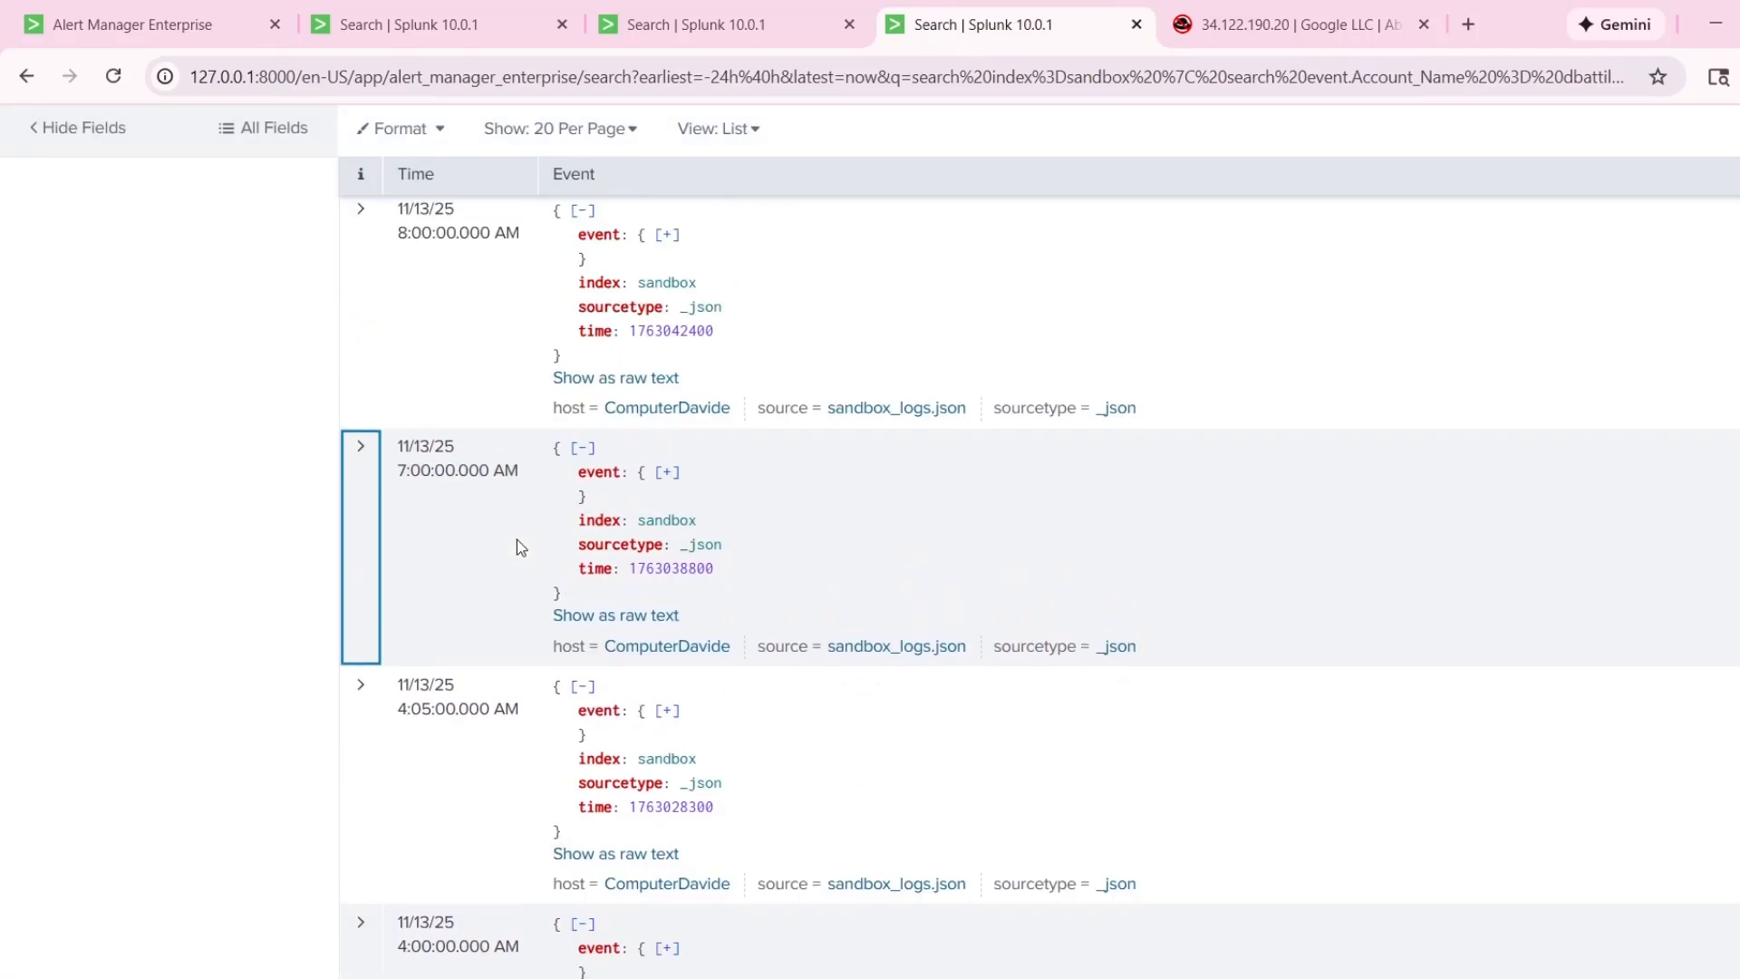
Reopen the 7:00:00 AM event, recheck its failure reason, message and source IP, and collapse it.
click(371, 554)
scroll(1251, 755, down, 3)
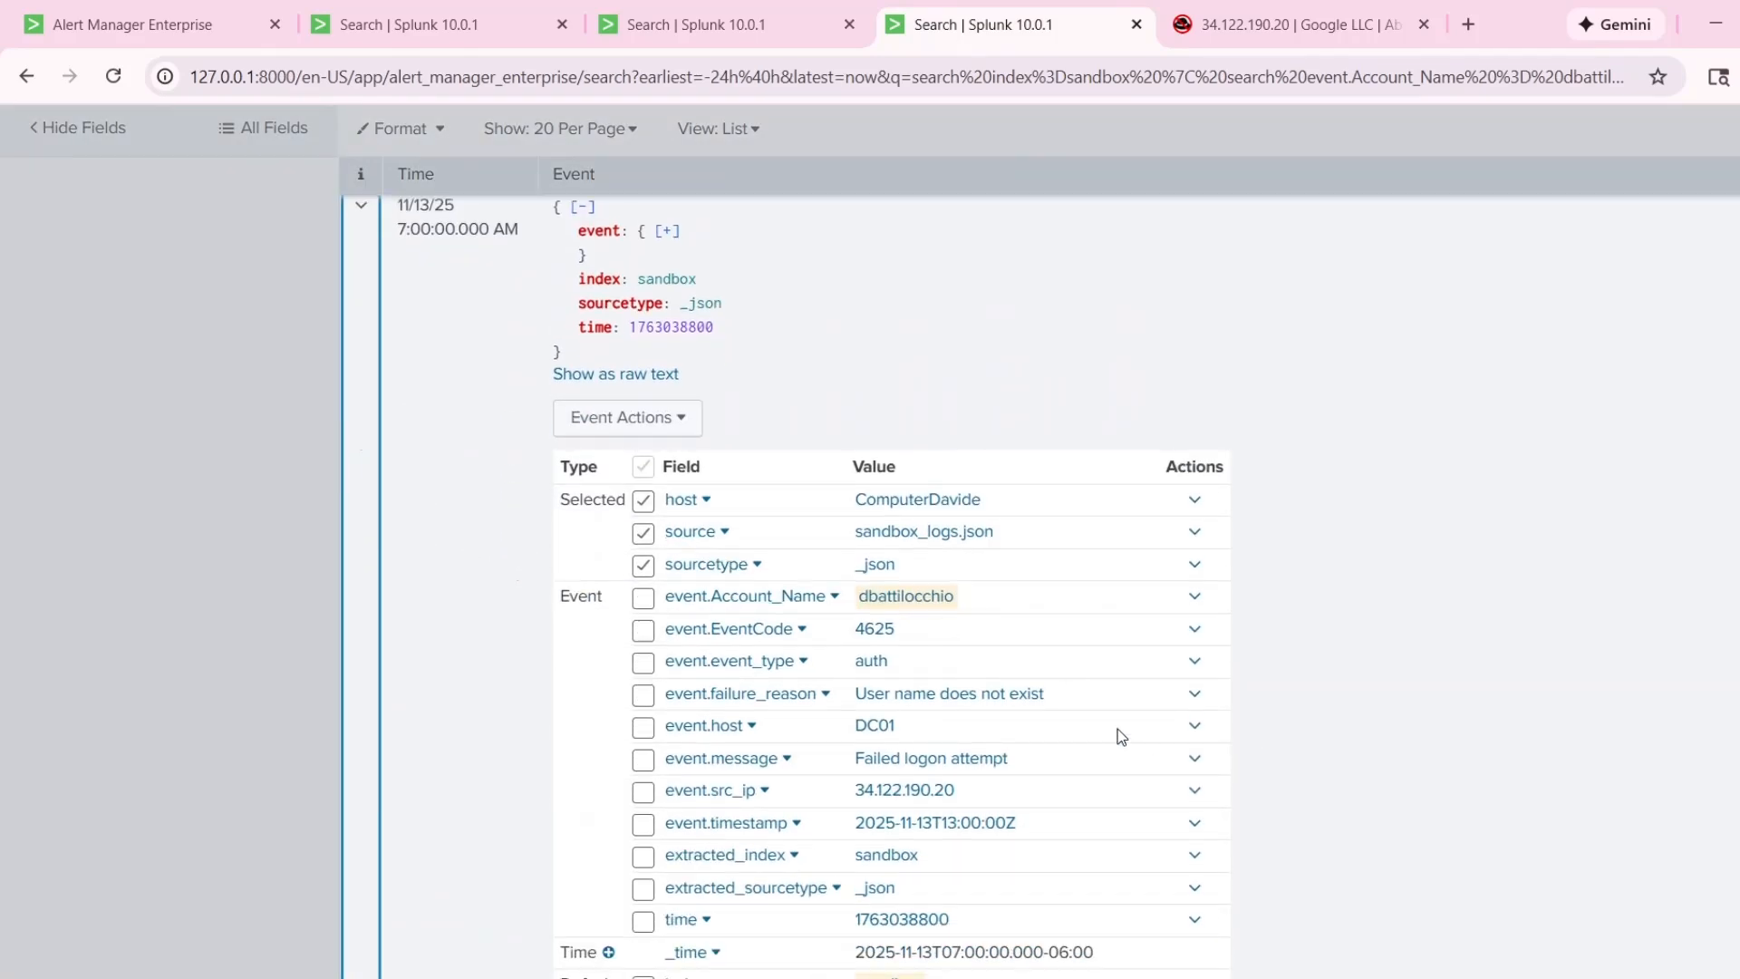
scroll(1022, 680, down, 1)
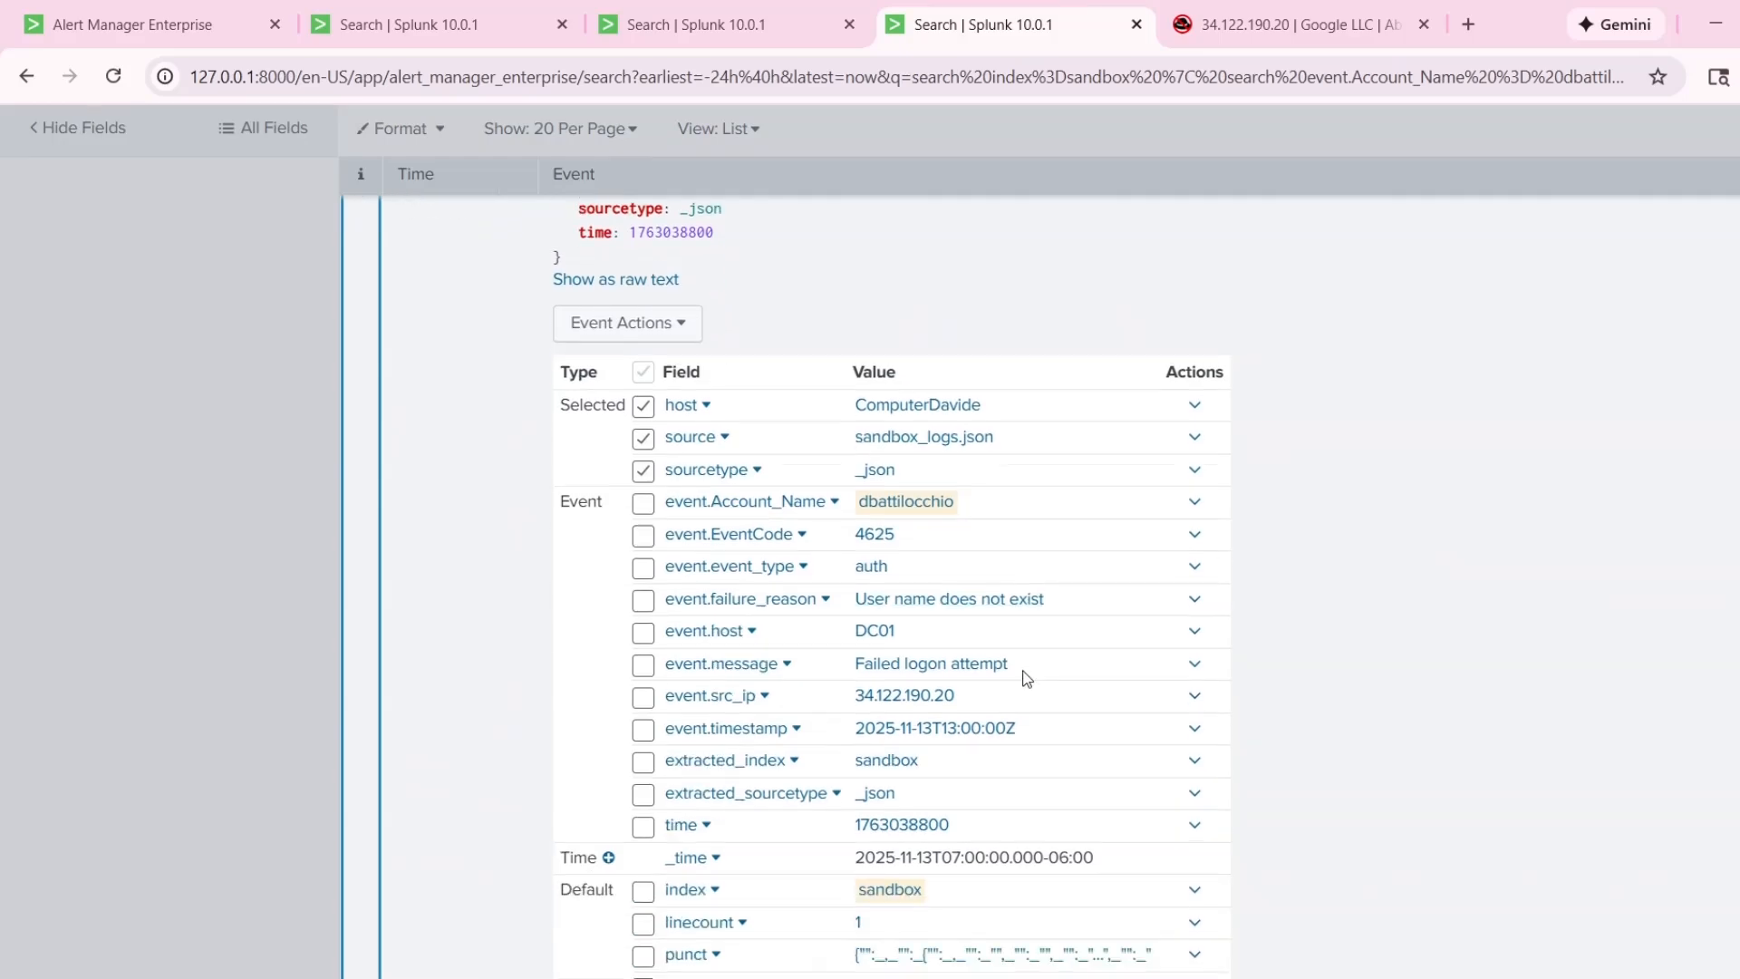
scroll(1072, 676, up, 5)
click(367, 602)
scroll(388, 618, down, 3)
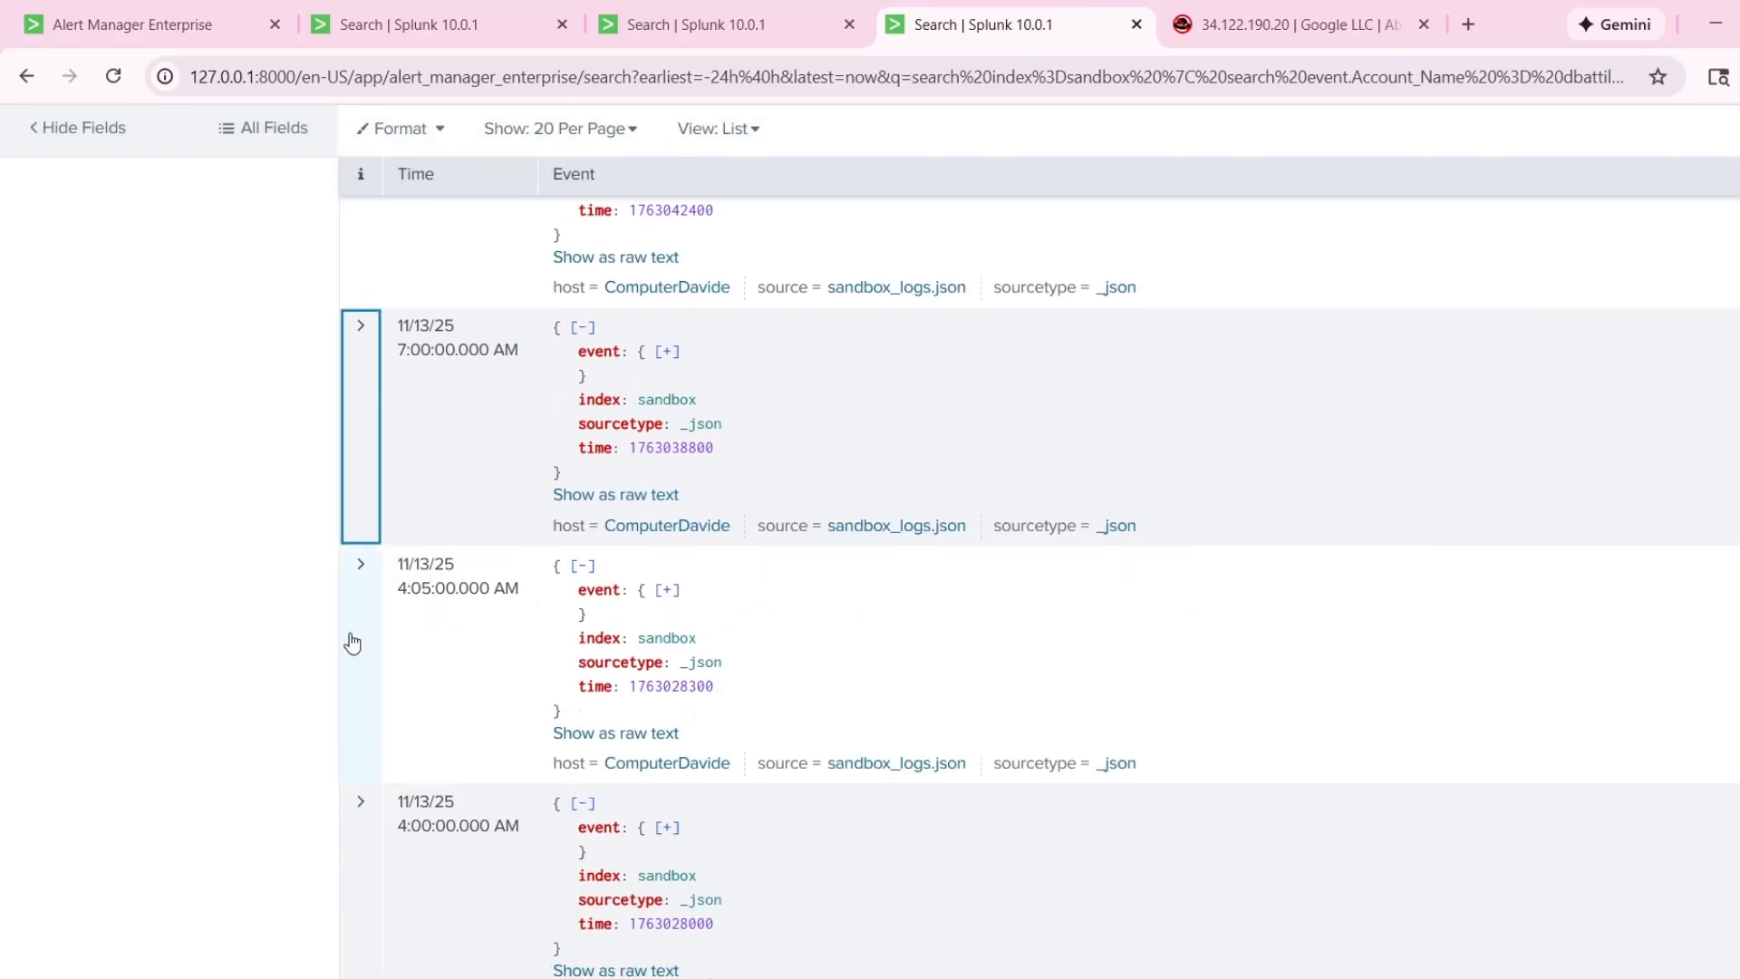
Expand the 4:05:00 AM event, check its event code and failure reason, and collapse it.
click(352, 641)
scroll(508, 671, down, 5)
scroll(381, 589, up, 4)
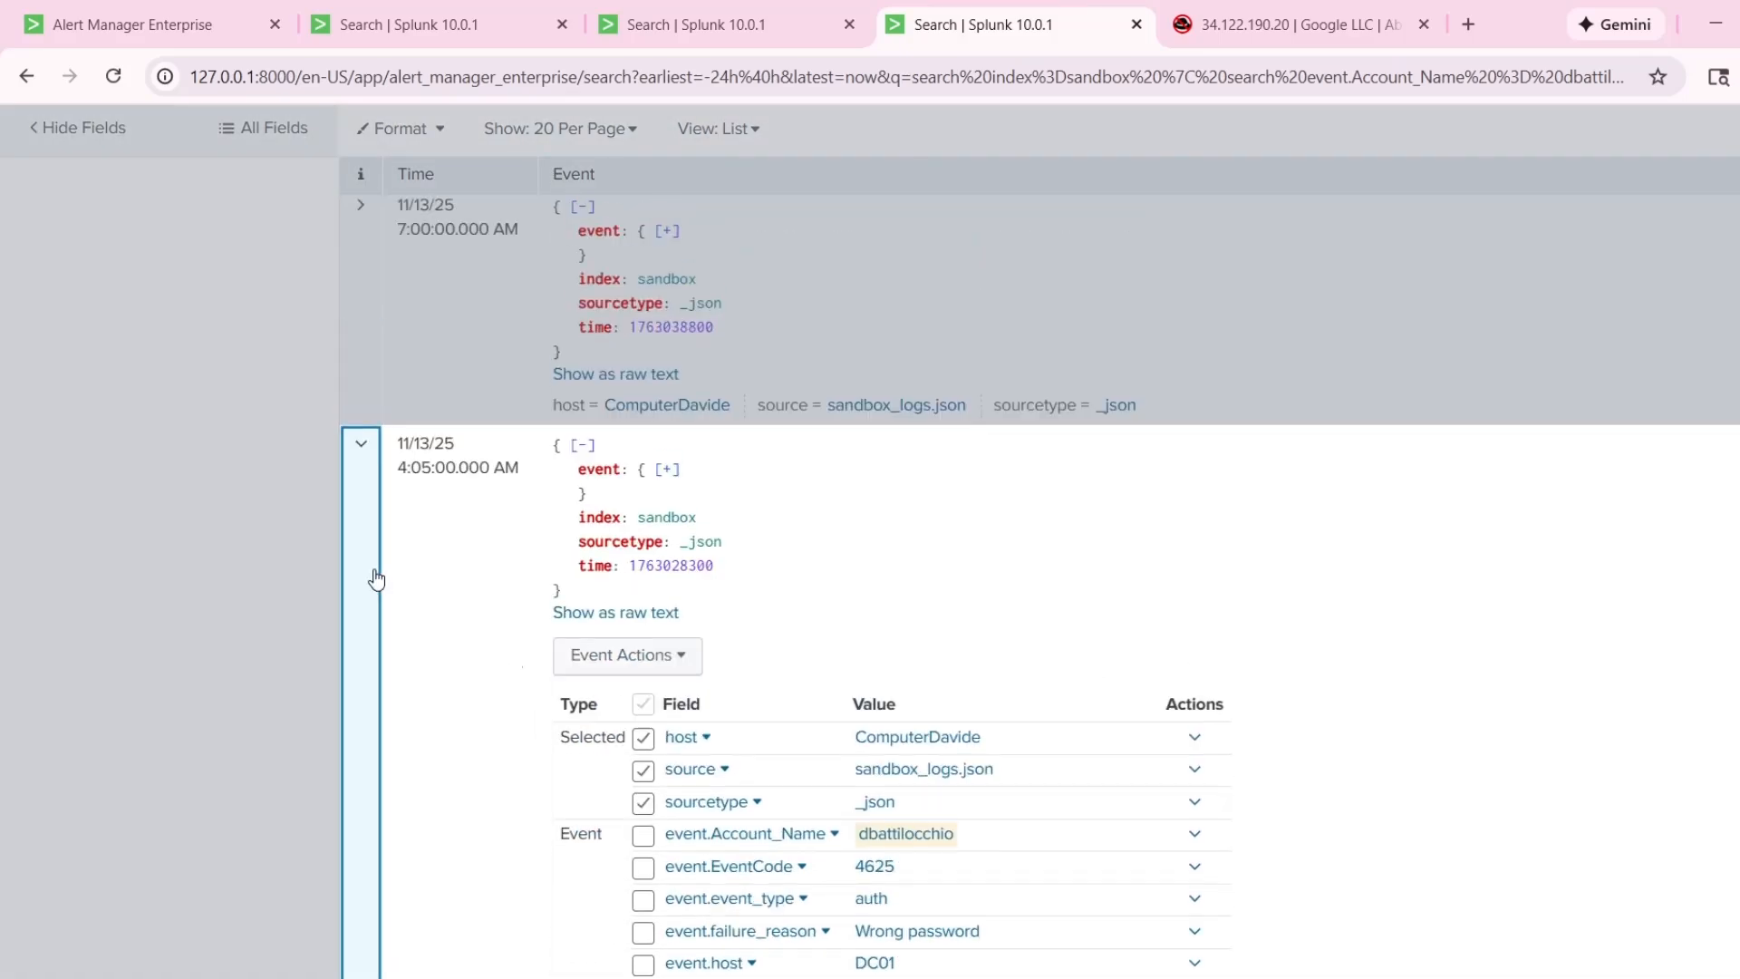
click(379, 562)
scroll(358, 494, up, 4)
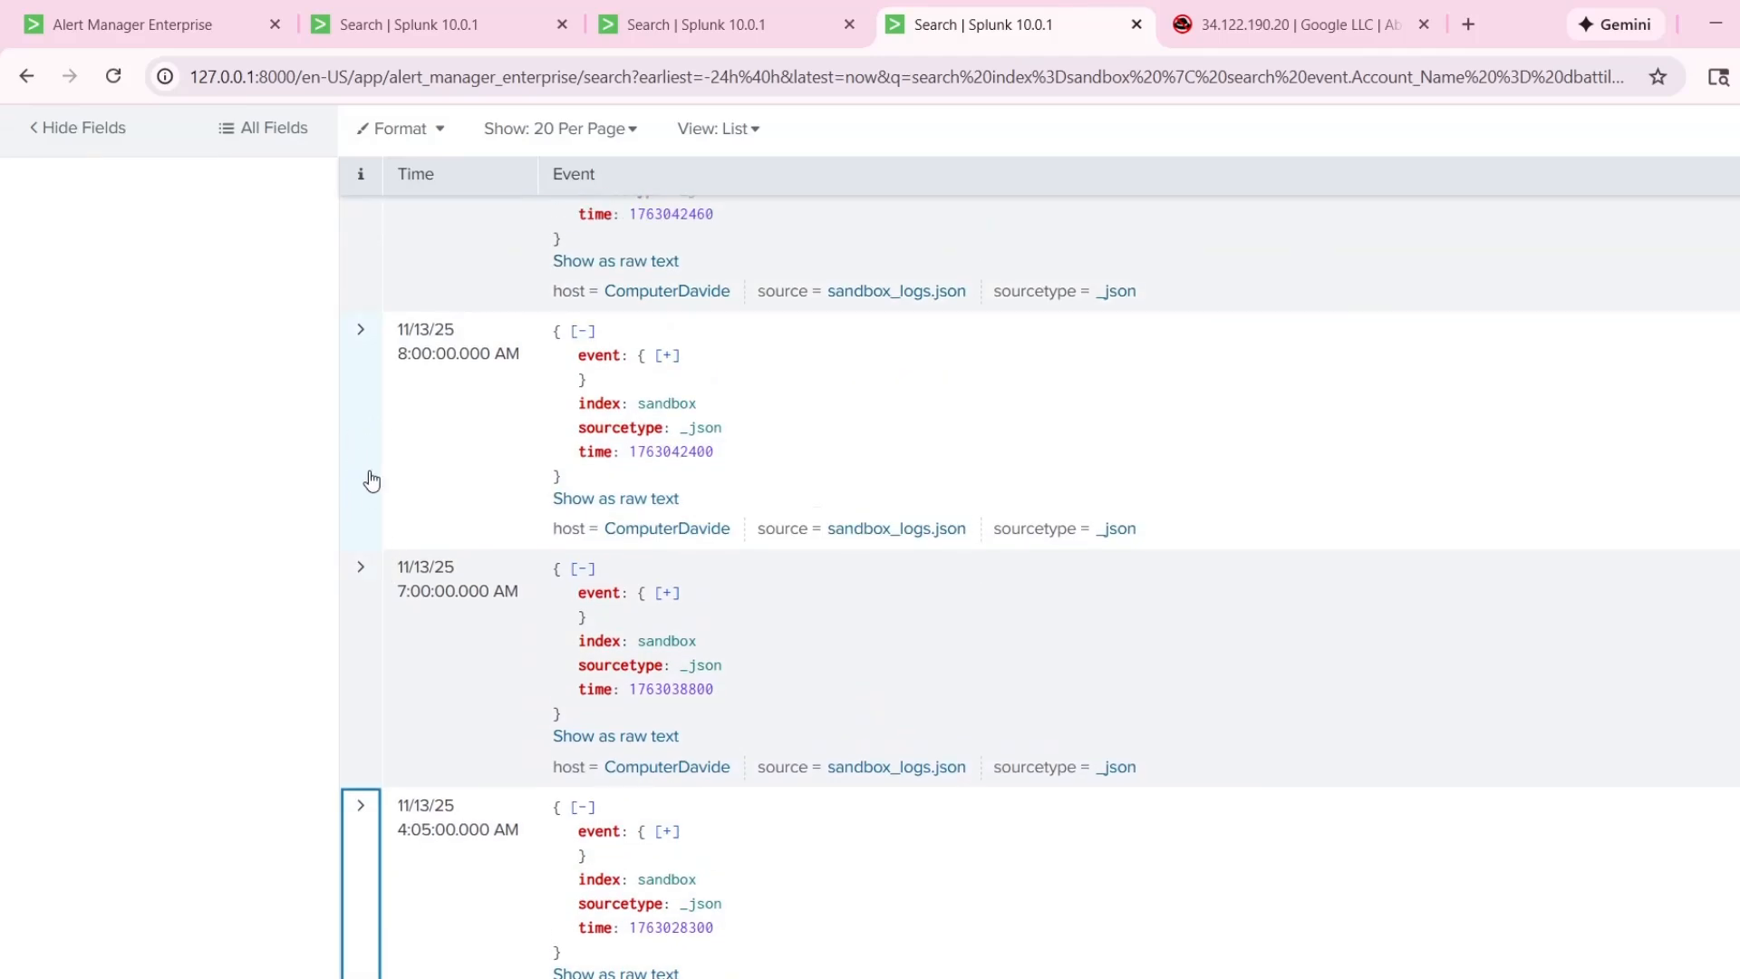
Expand the 8:00:00 AM event for a brief check and collapse it.
click(367, 481)
scroll(589, 435, up, 2)
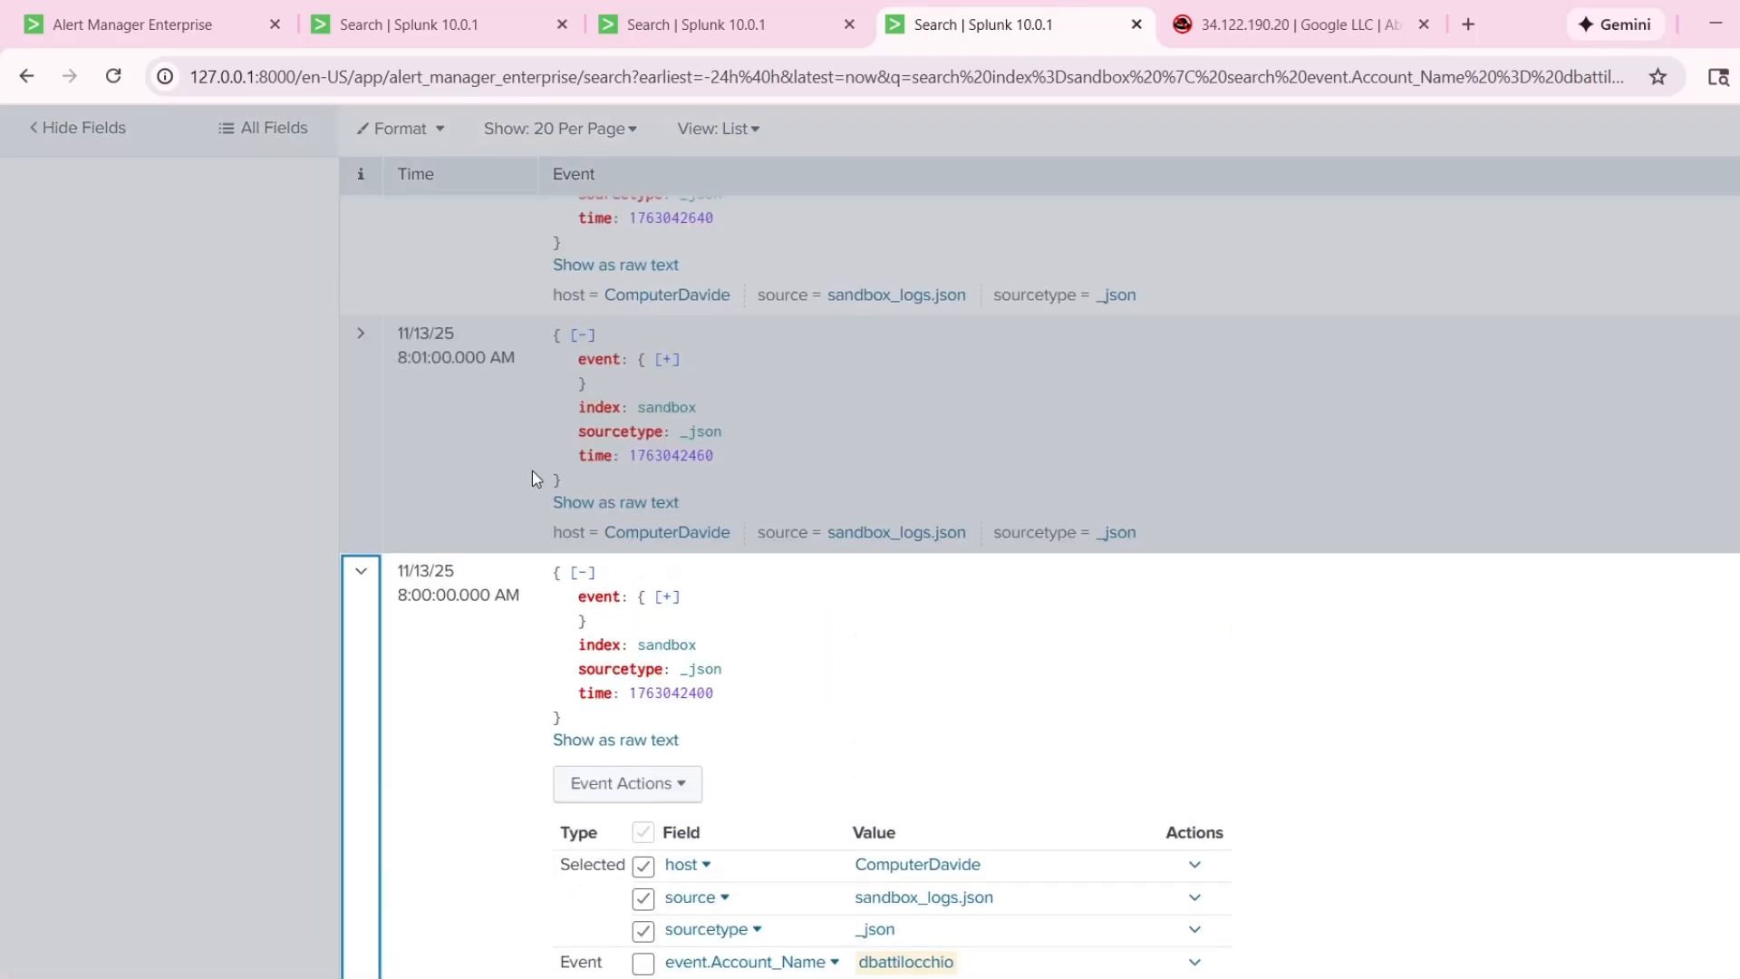
click(351, 637)
Expand the 9:01:00 AM event and examine its event code, logon type, message and source IP.
scroll(372, 589, up, 8)
click(367, 539)
scroll(646, 545, down, 3)
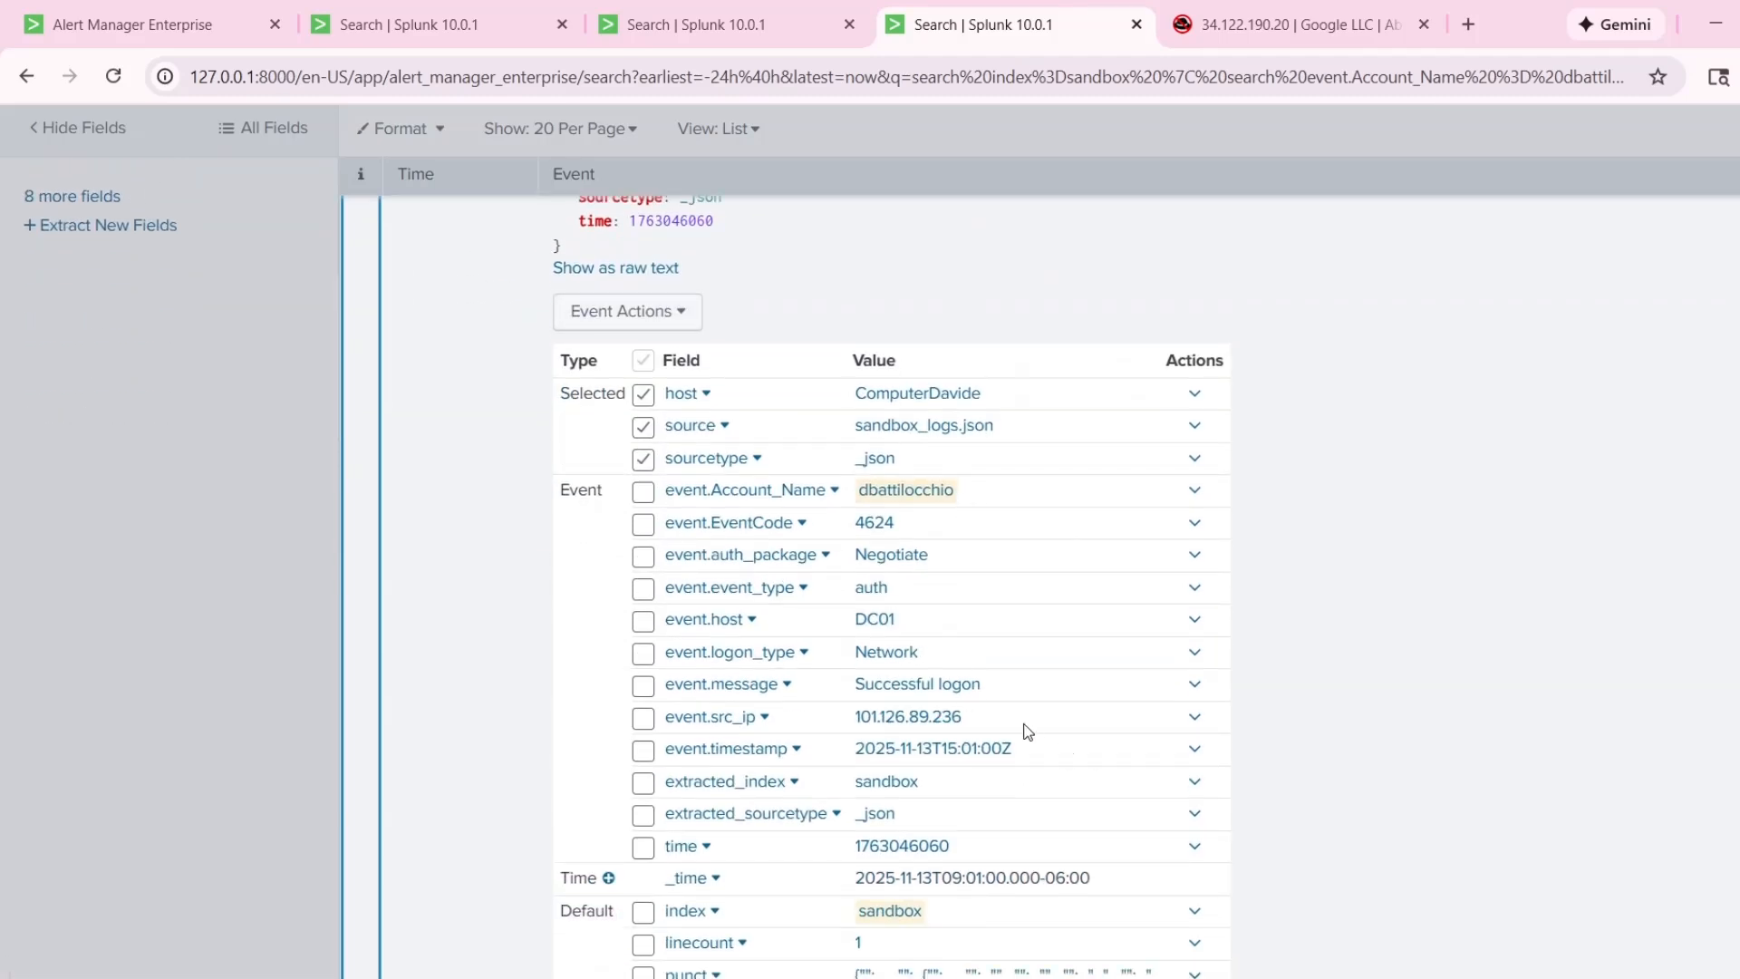
drag(966, 720, 860, 718)
click(1337, 669)
scroll(689, 573, up, 3)
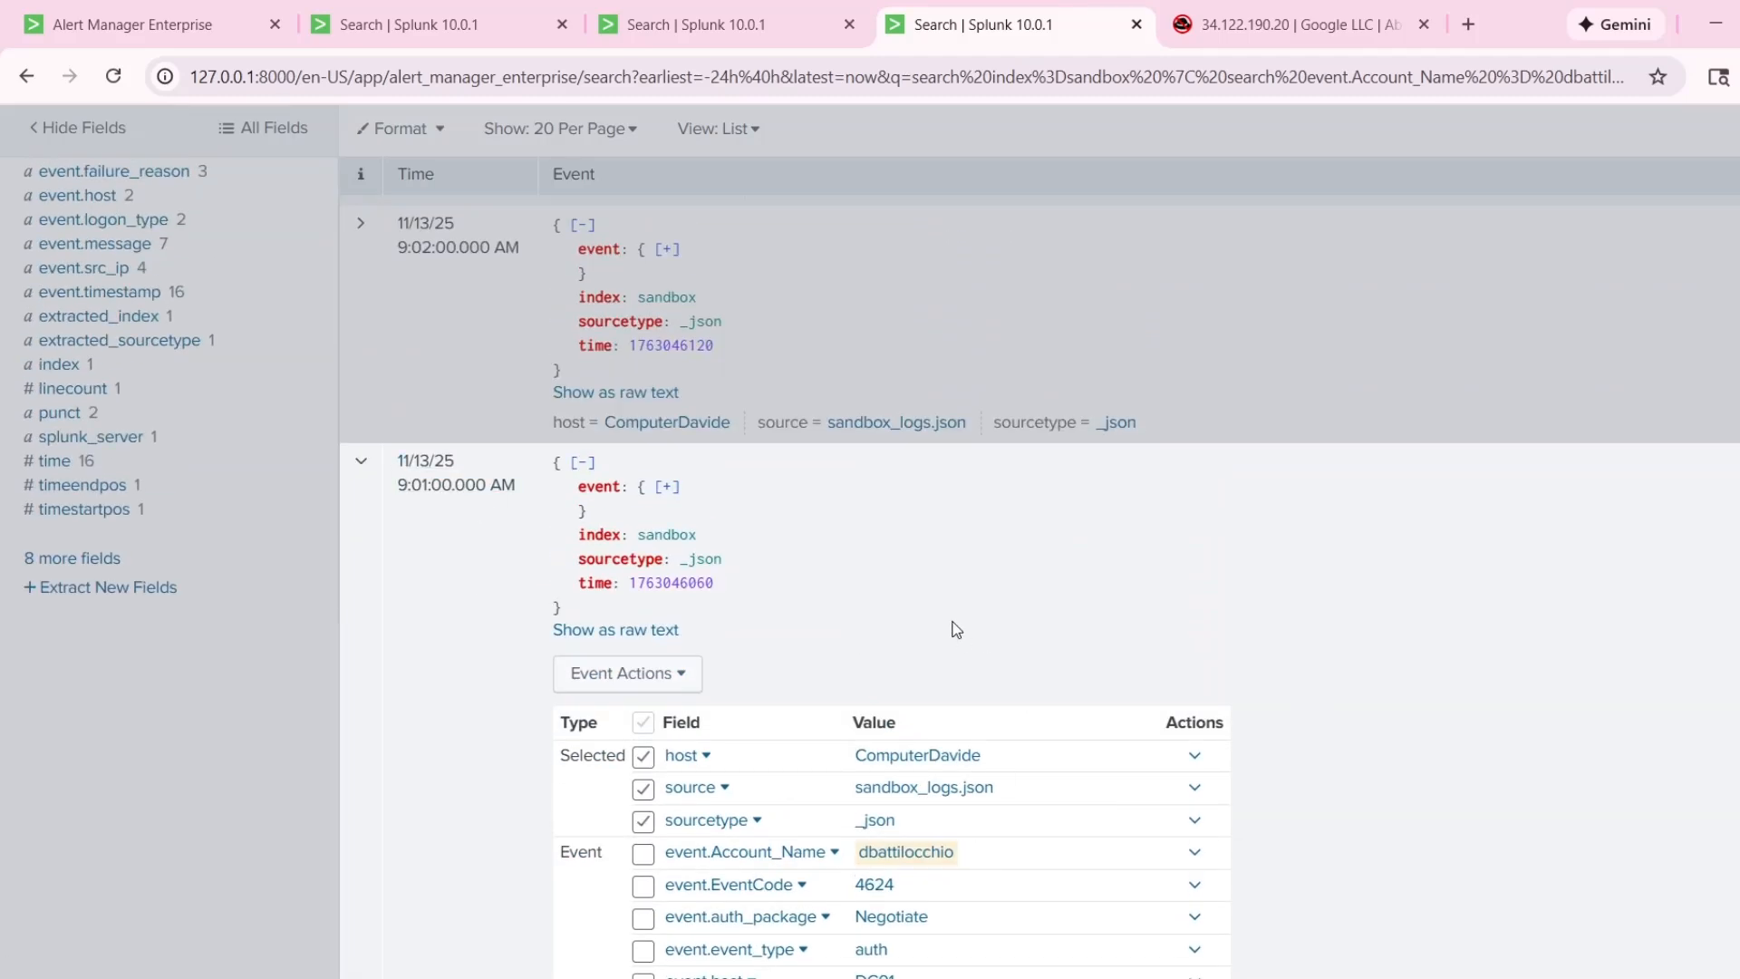
scroll(1101, 639, down, 5)
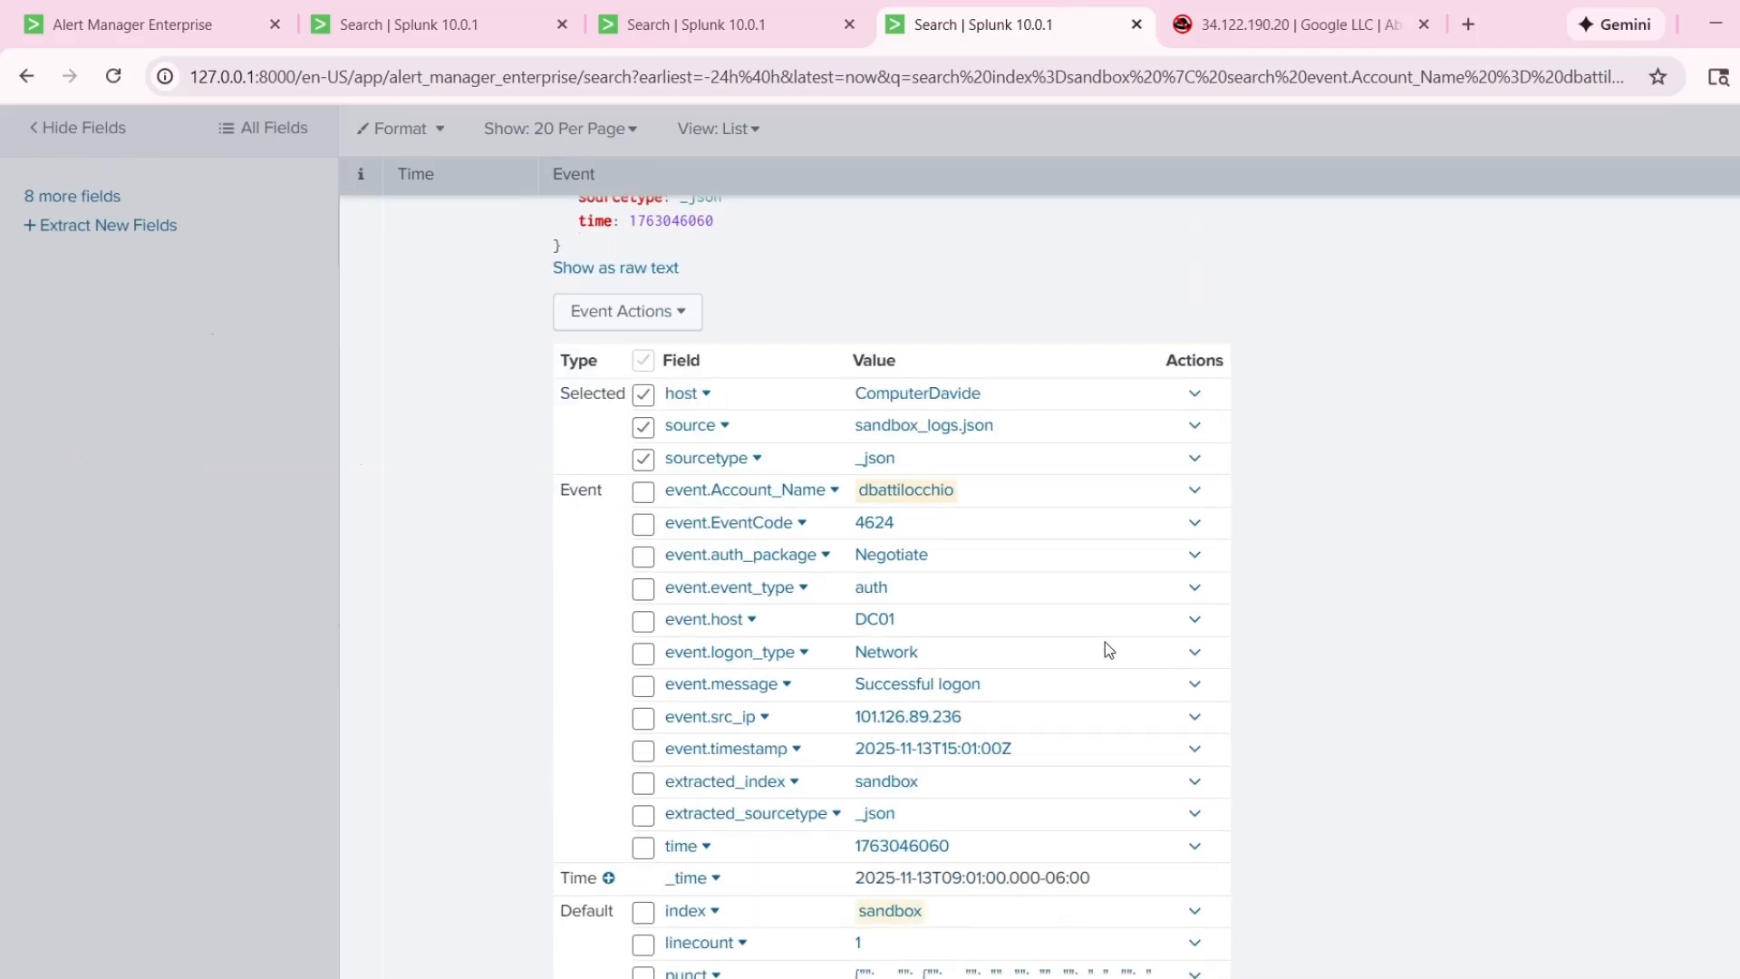
scroll(1409, 513, up, 1)
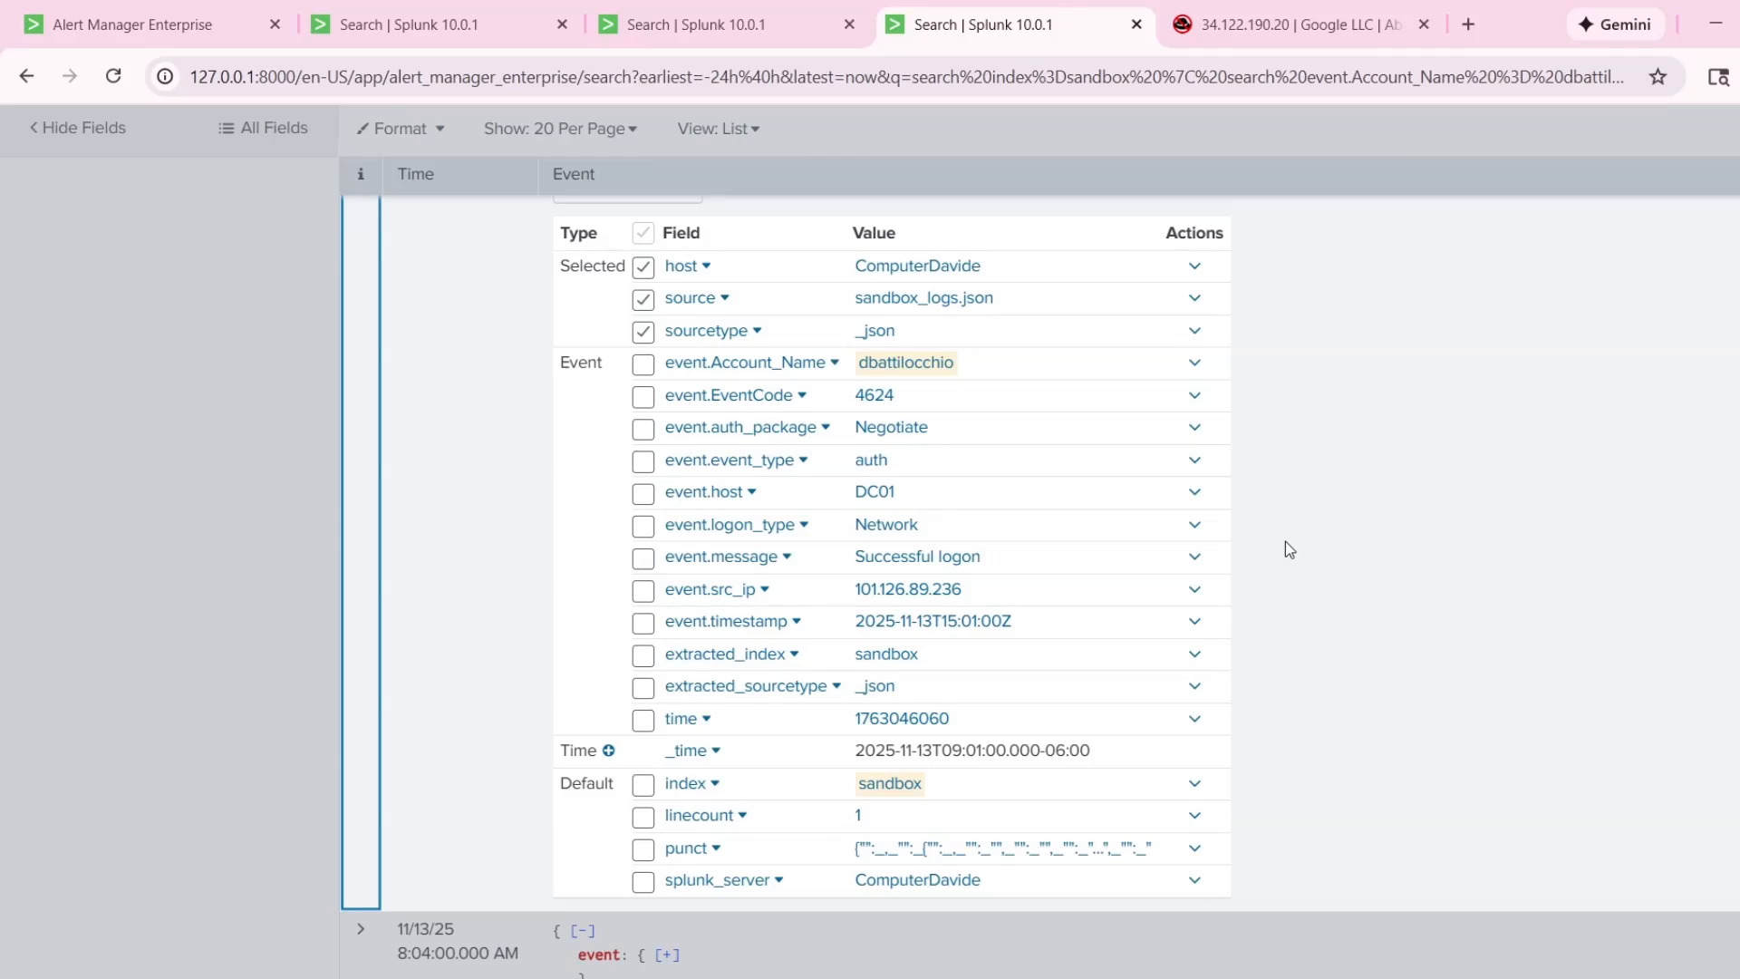
Highlight the source IP in the 9:01:00 AM event, then leave that event collapsed.
drag(981, 595, 871, 591)
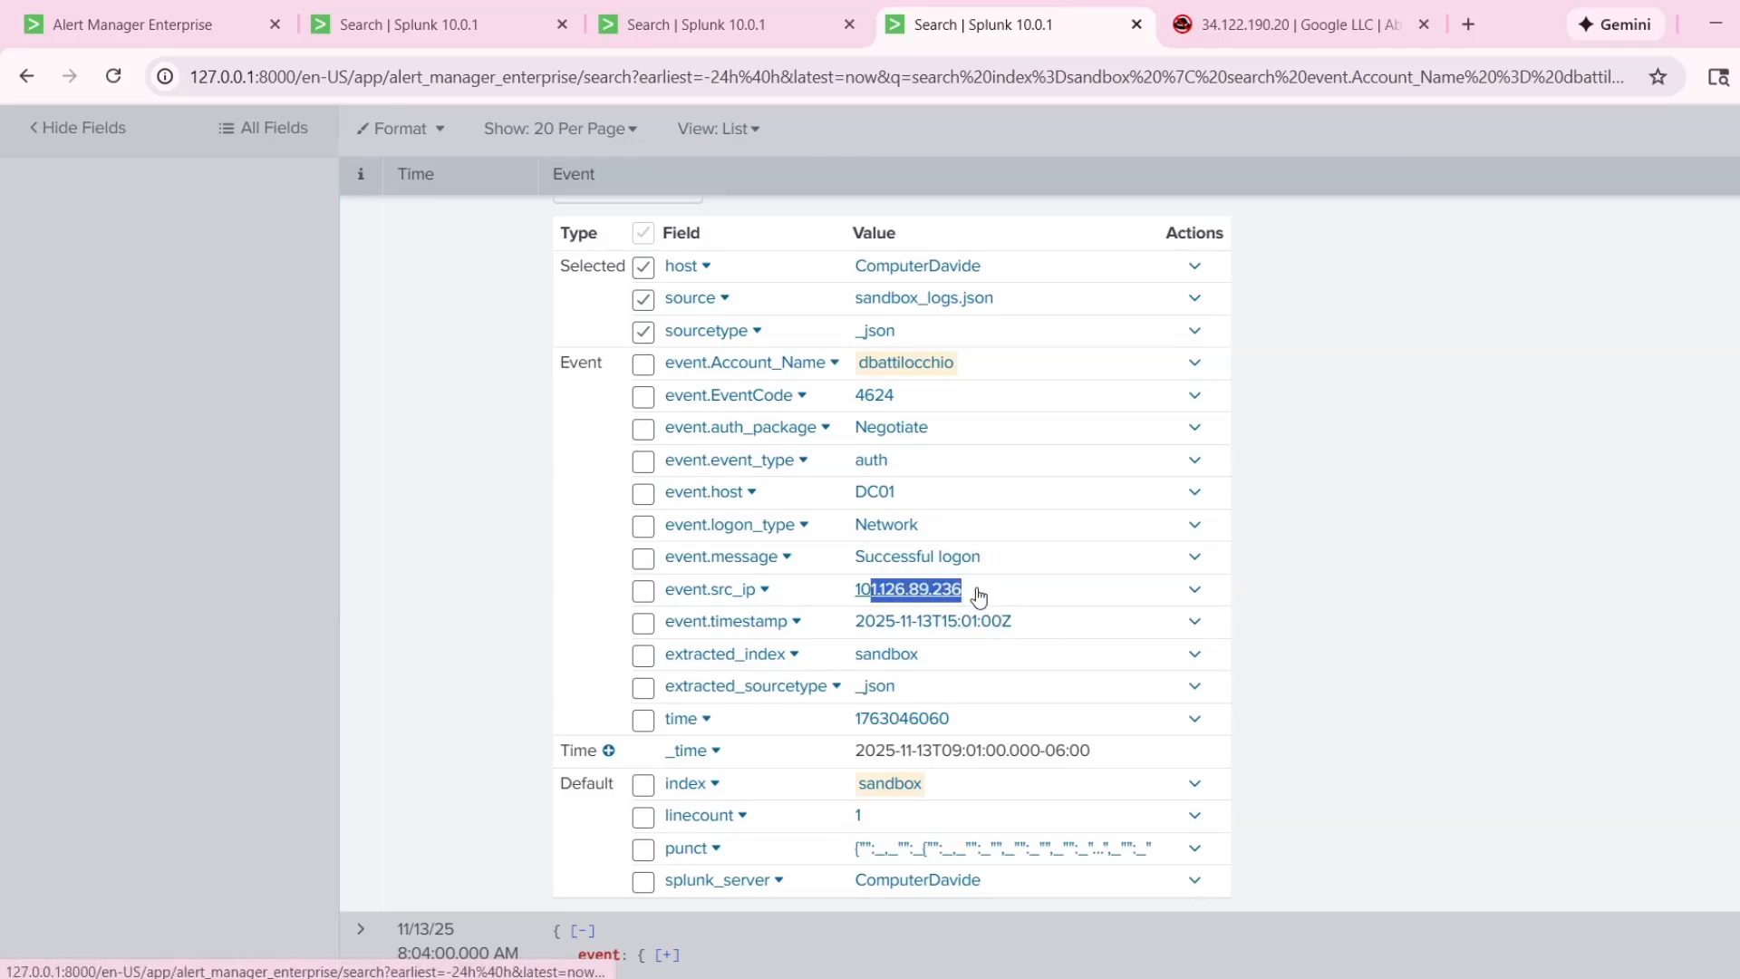
click(1278, 593)
scroll(1280, 593, up, 6)
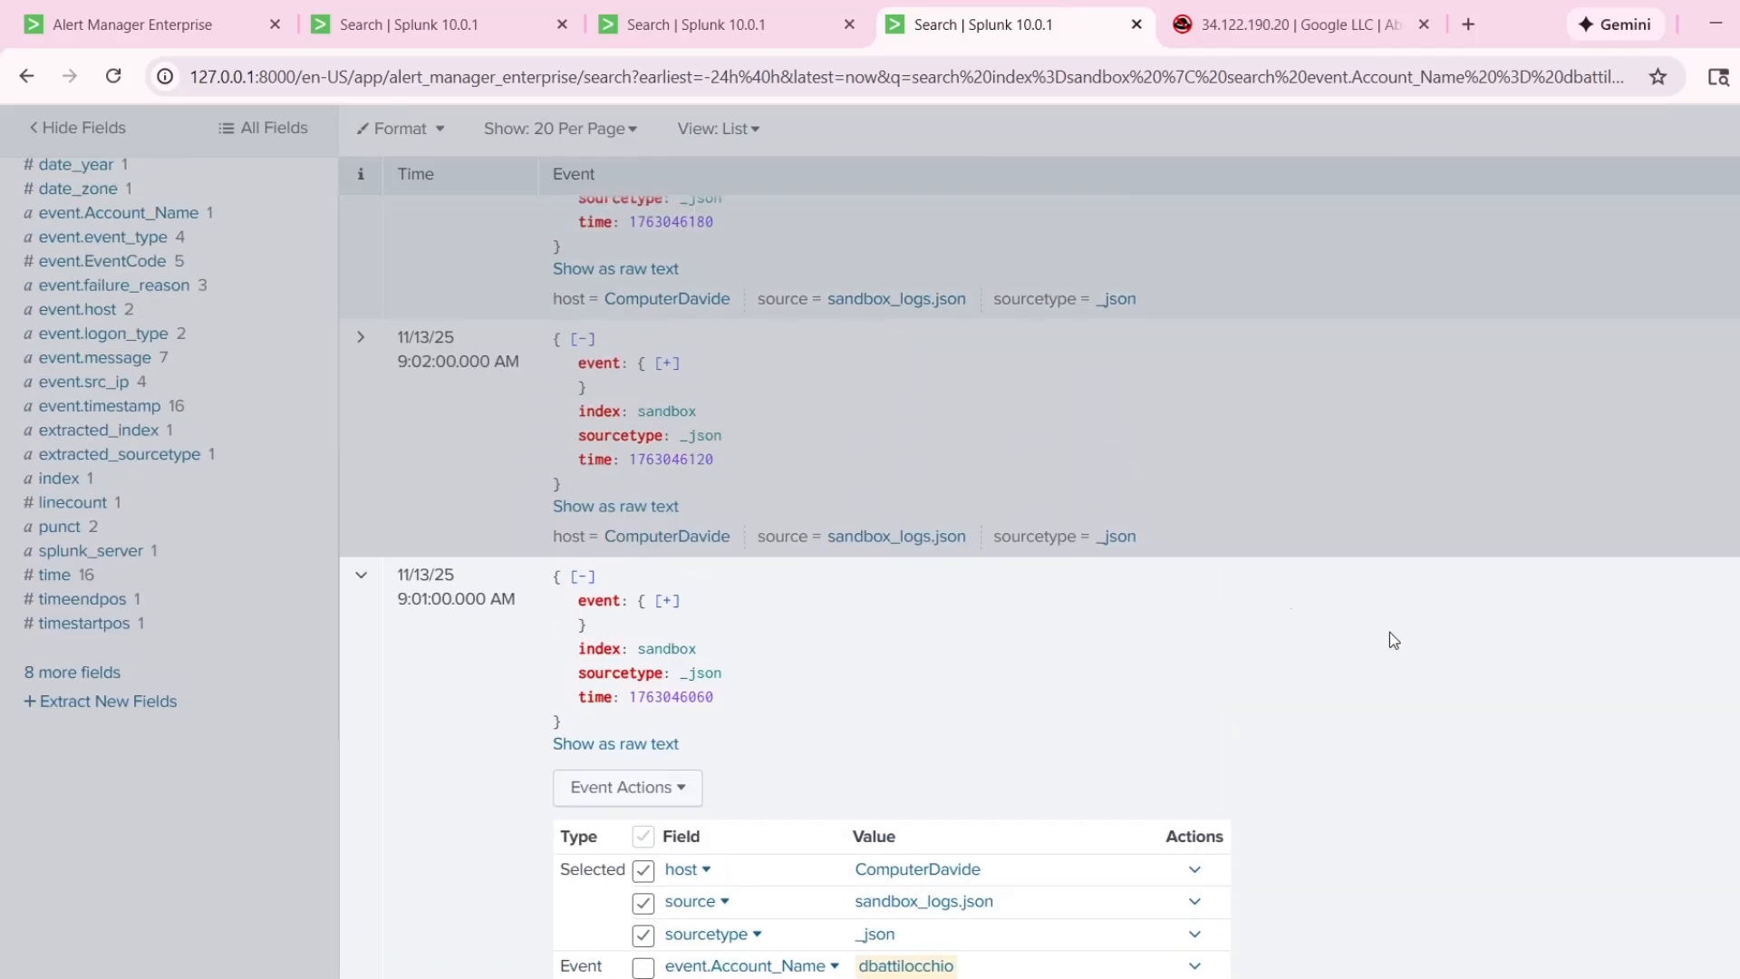
click(364, 647)
scroll(509, 642, up, 5)
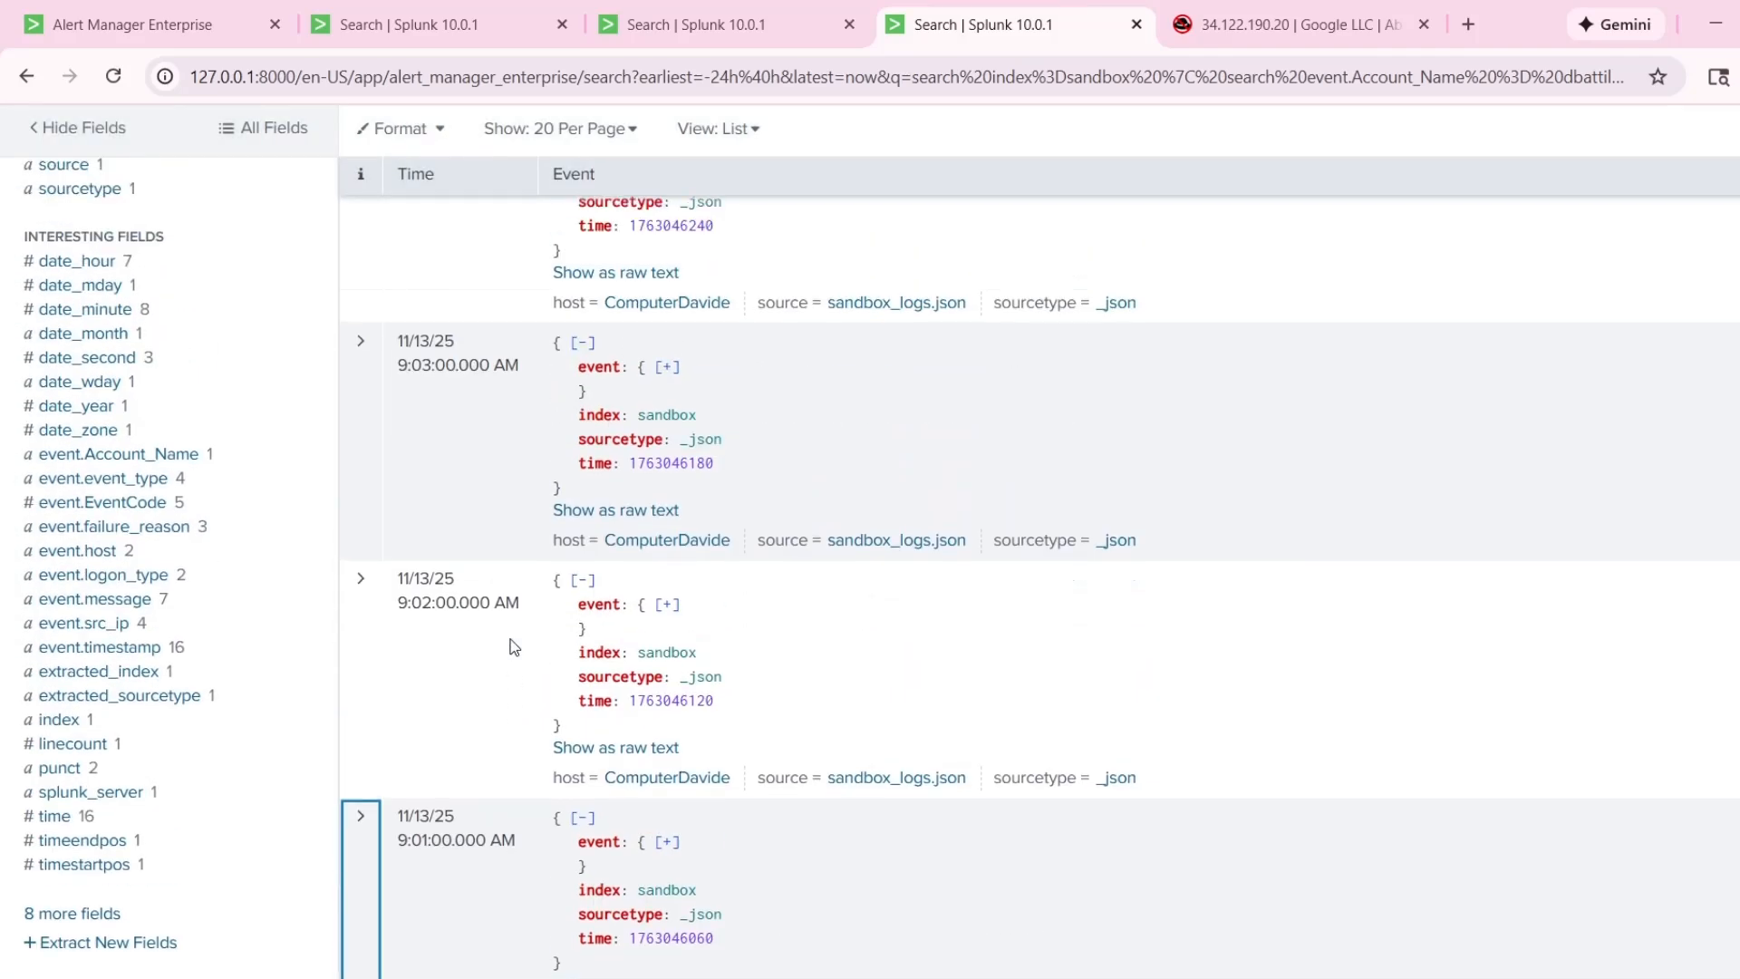
scroll(447, 659, down, 2)
scroll(426, 671, down, 3)
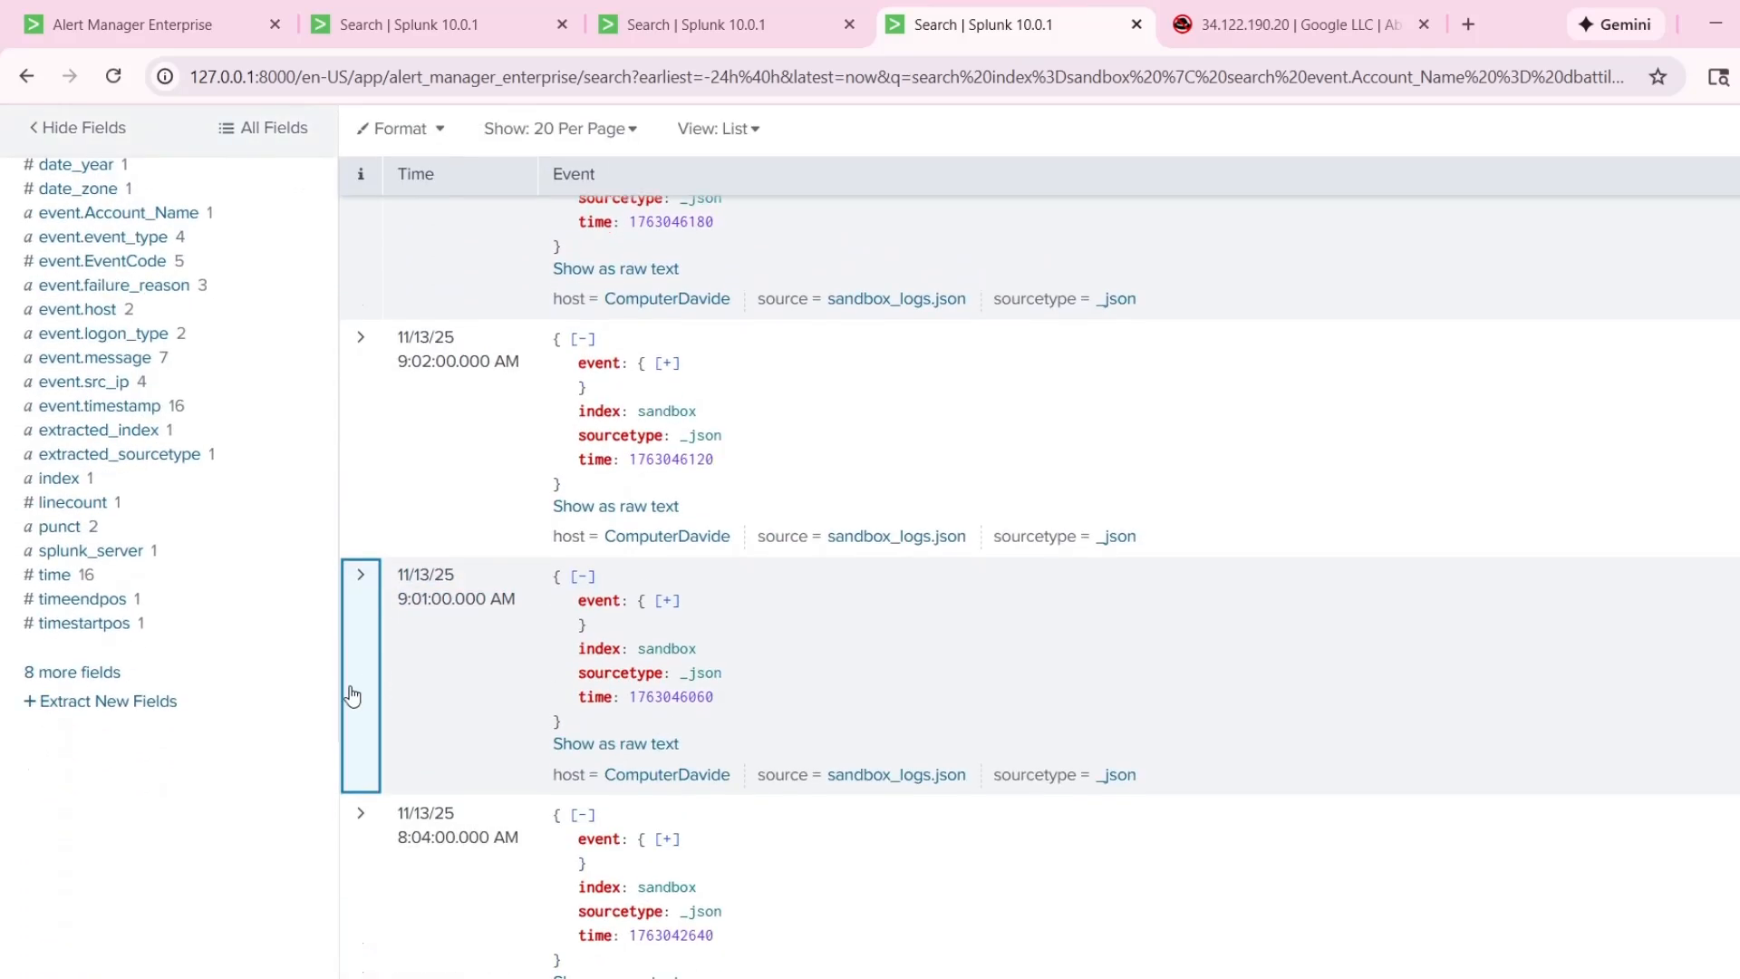
click(352, 697)
click(376, 681)
Expand the 9:02:00 AM event, highlight the executable and argument in its command line, and collapse it.
click(368, 502)
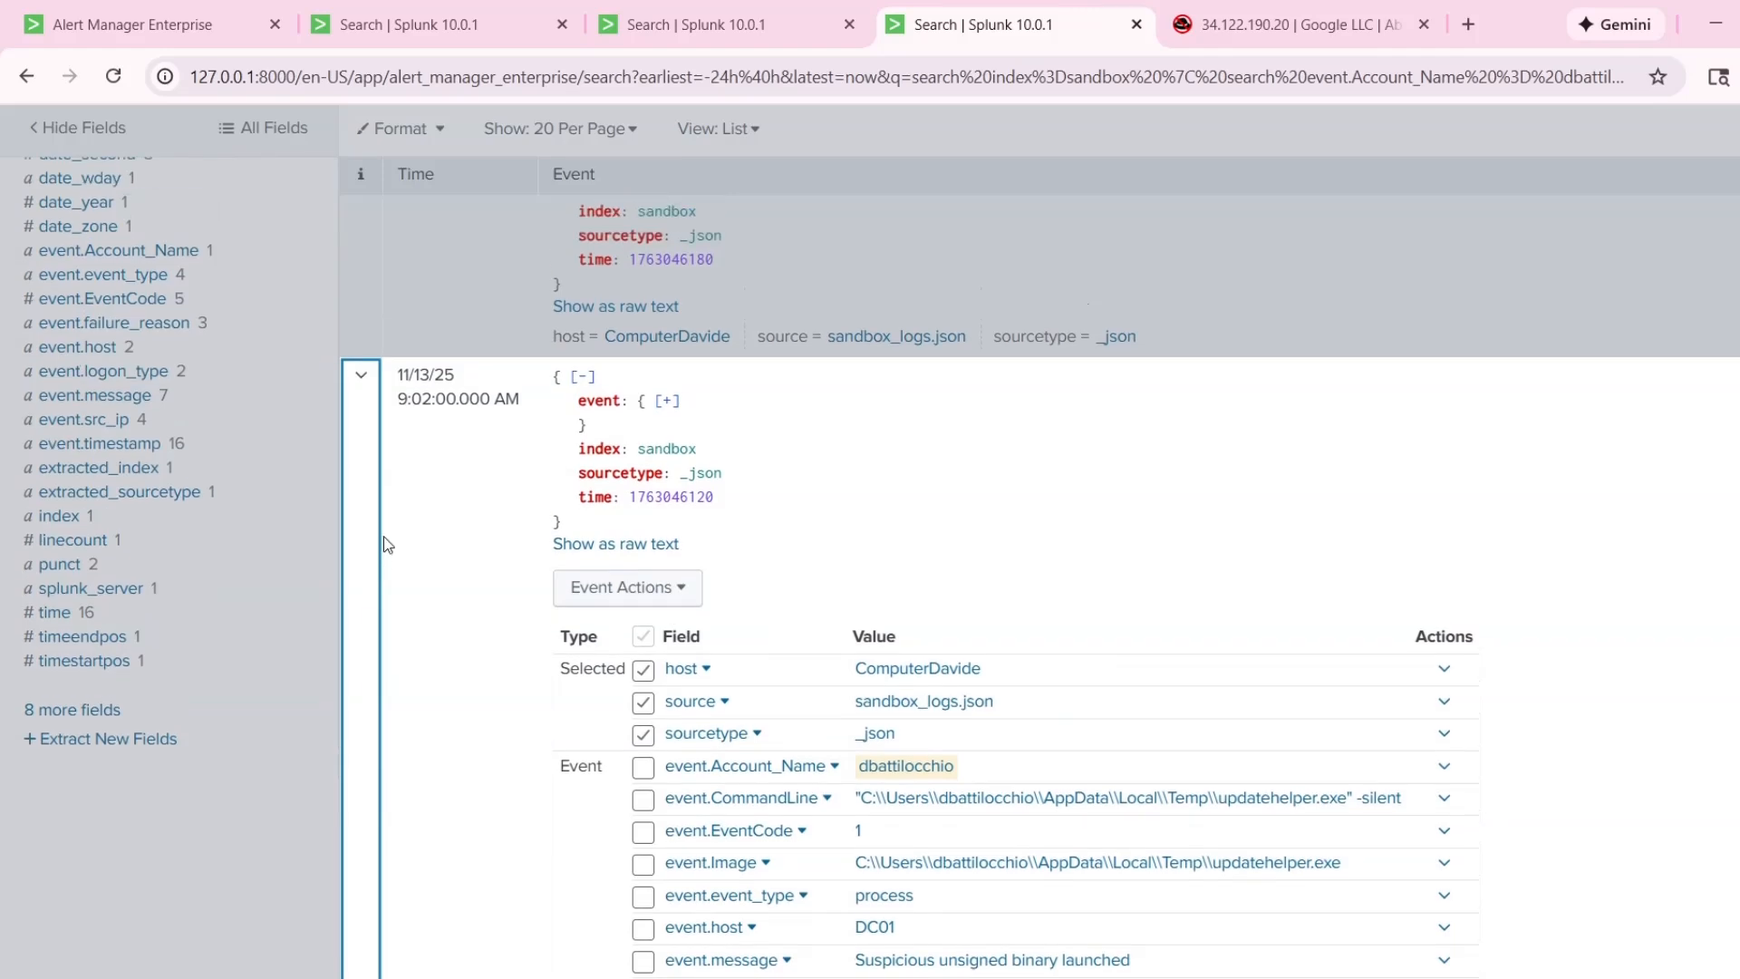
scroll(693, 711, down, 1)
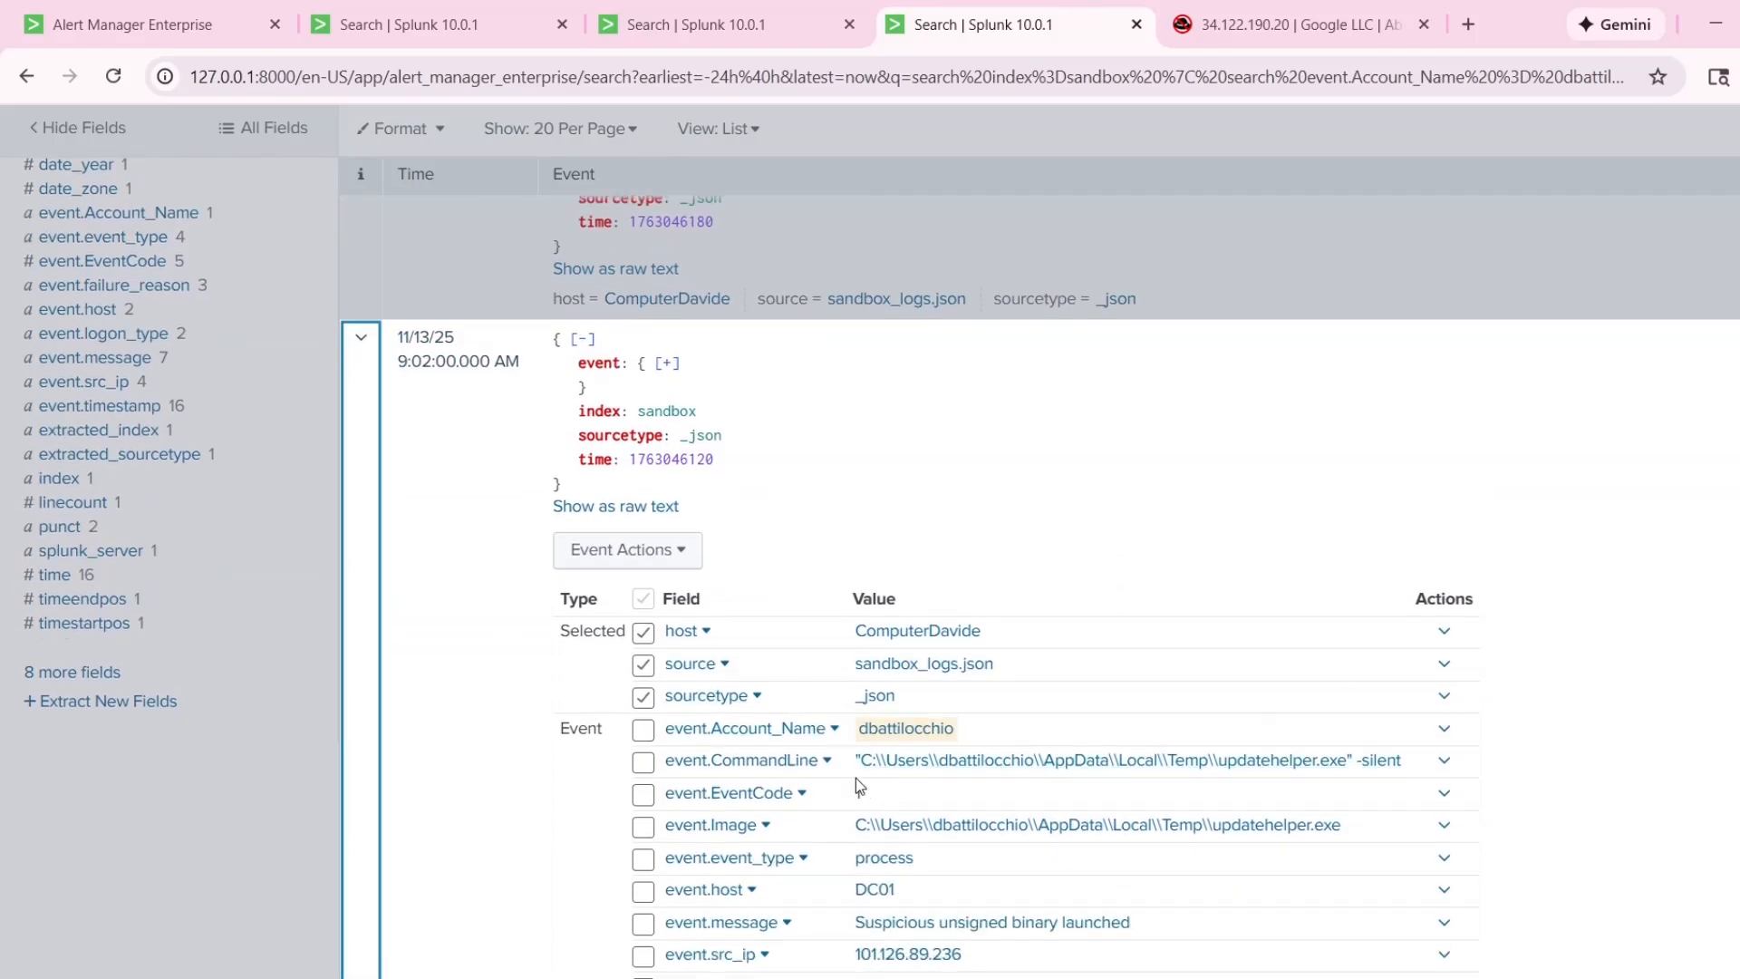
drag(1403, 767, 1217, 766)
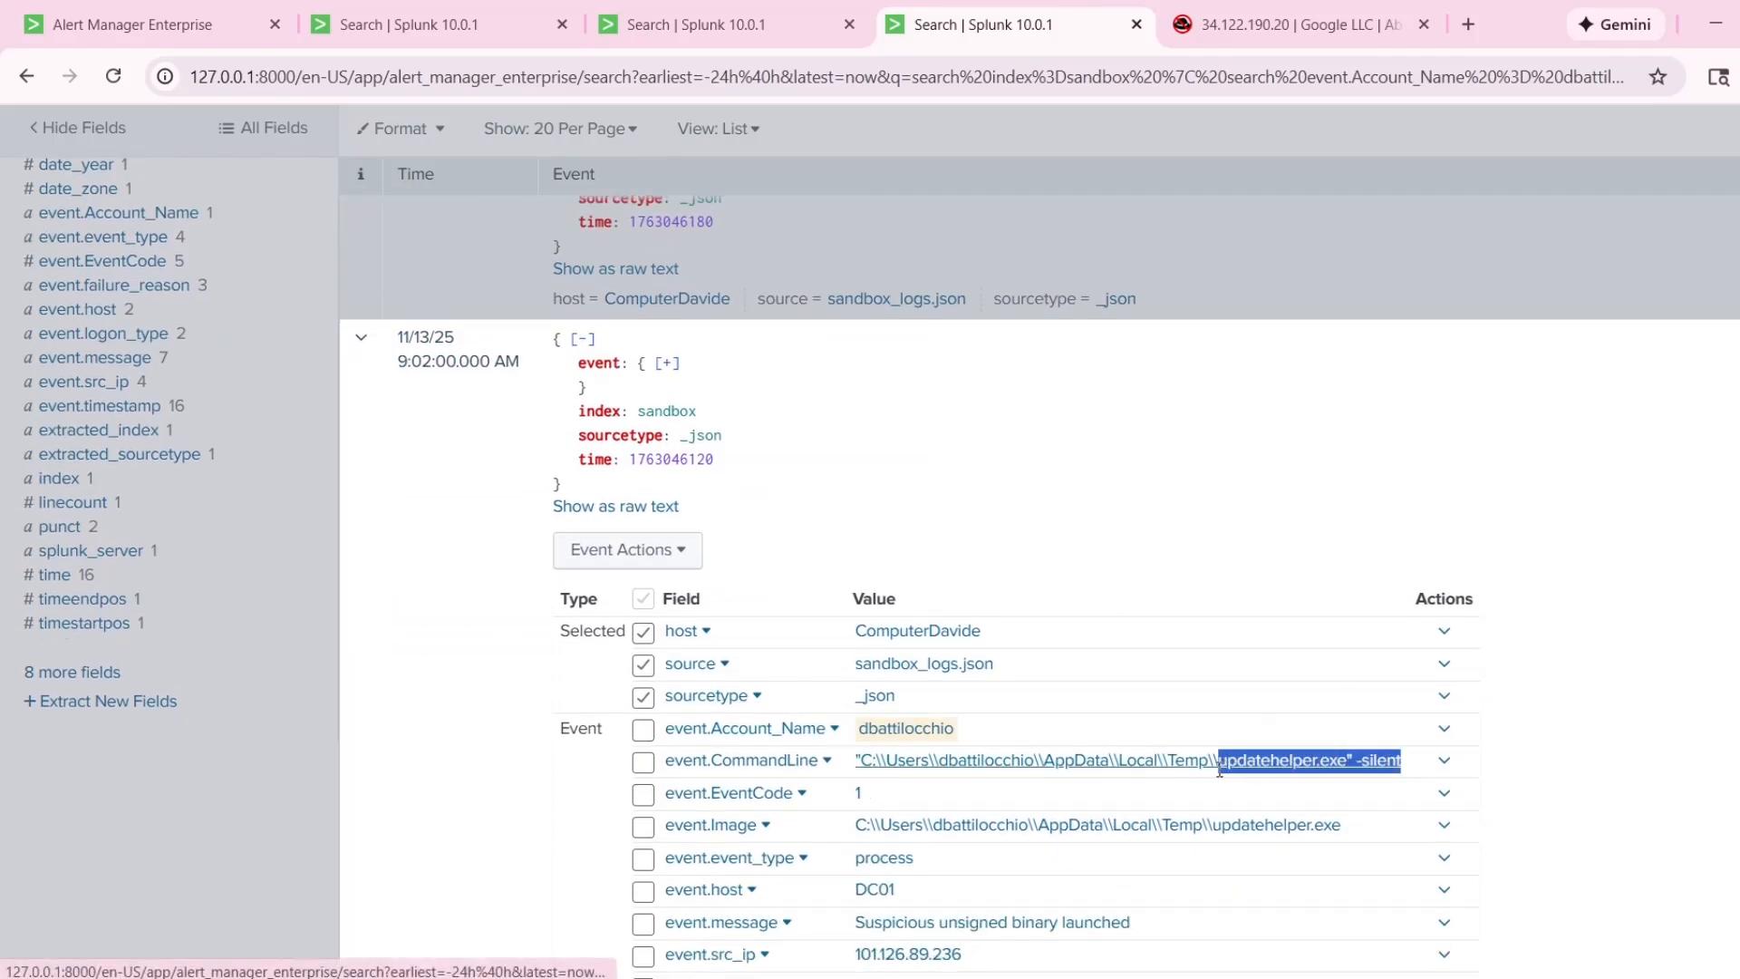
click(1564, 768)
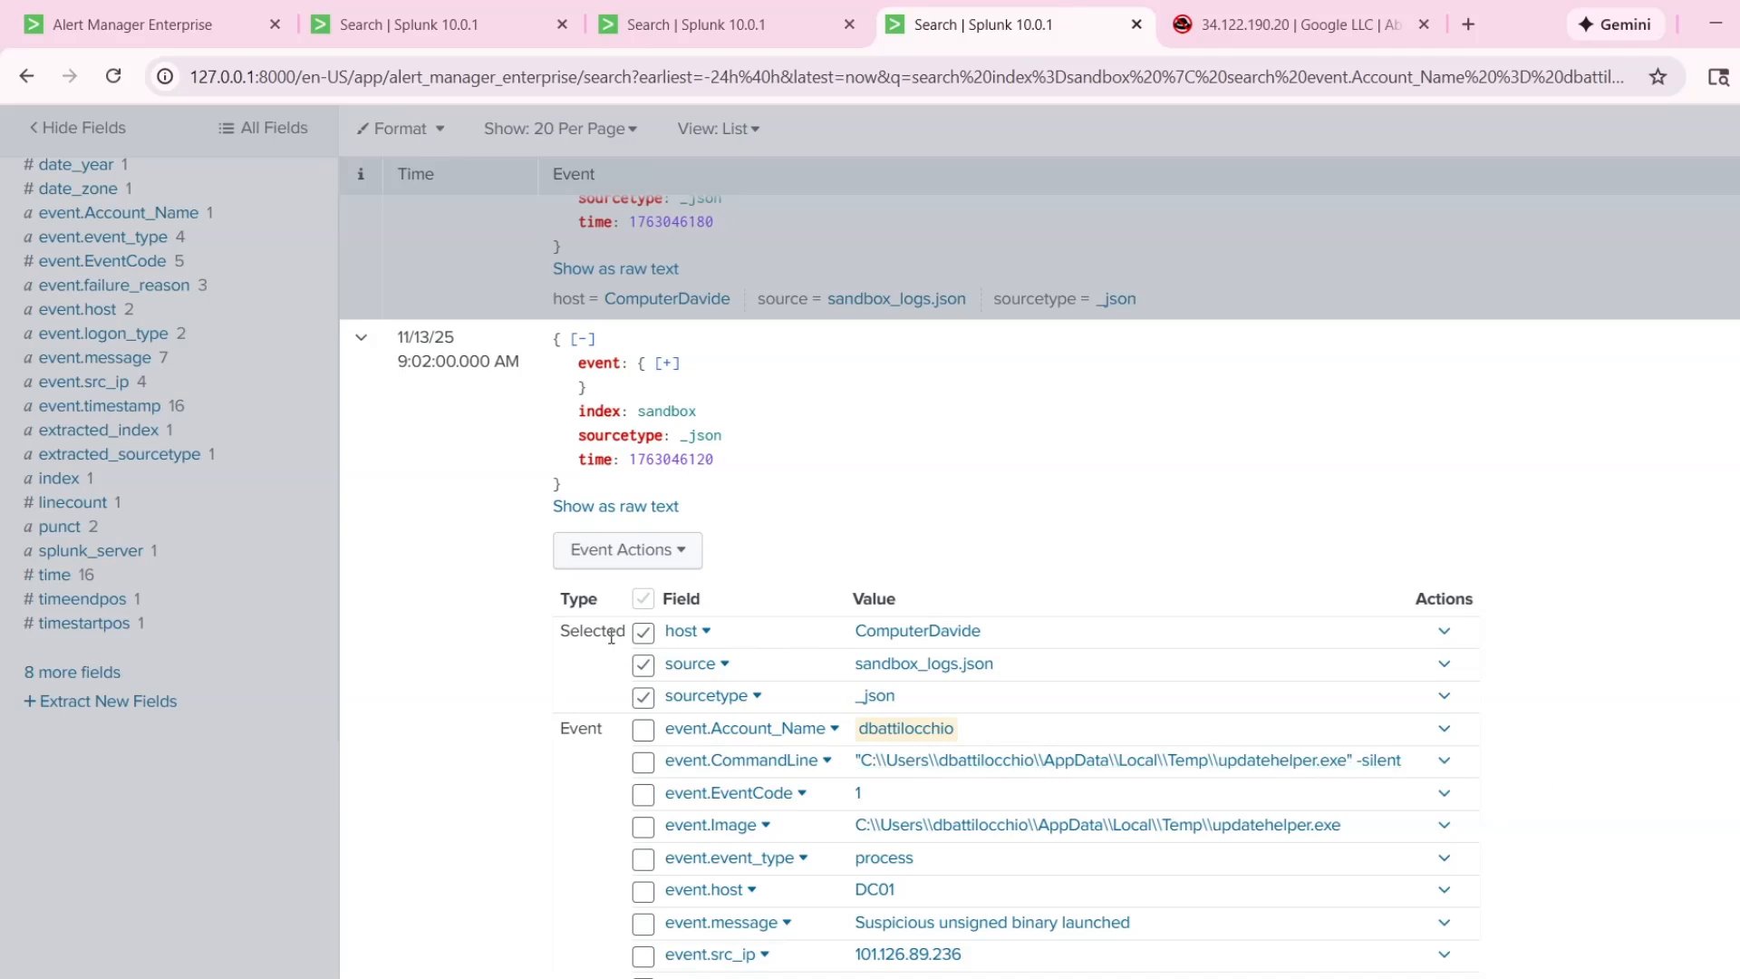
click(375, 459)
Expand the 9:03:00 AM event, check its destination IP, port, domain and message, and collapse it.
scroll(376, 385, up, 1)
click(376, 385)
scroll(972, 748, down, 1)
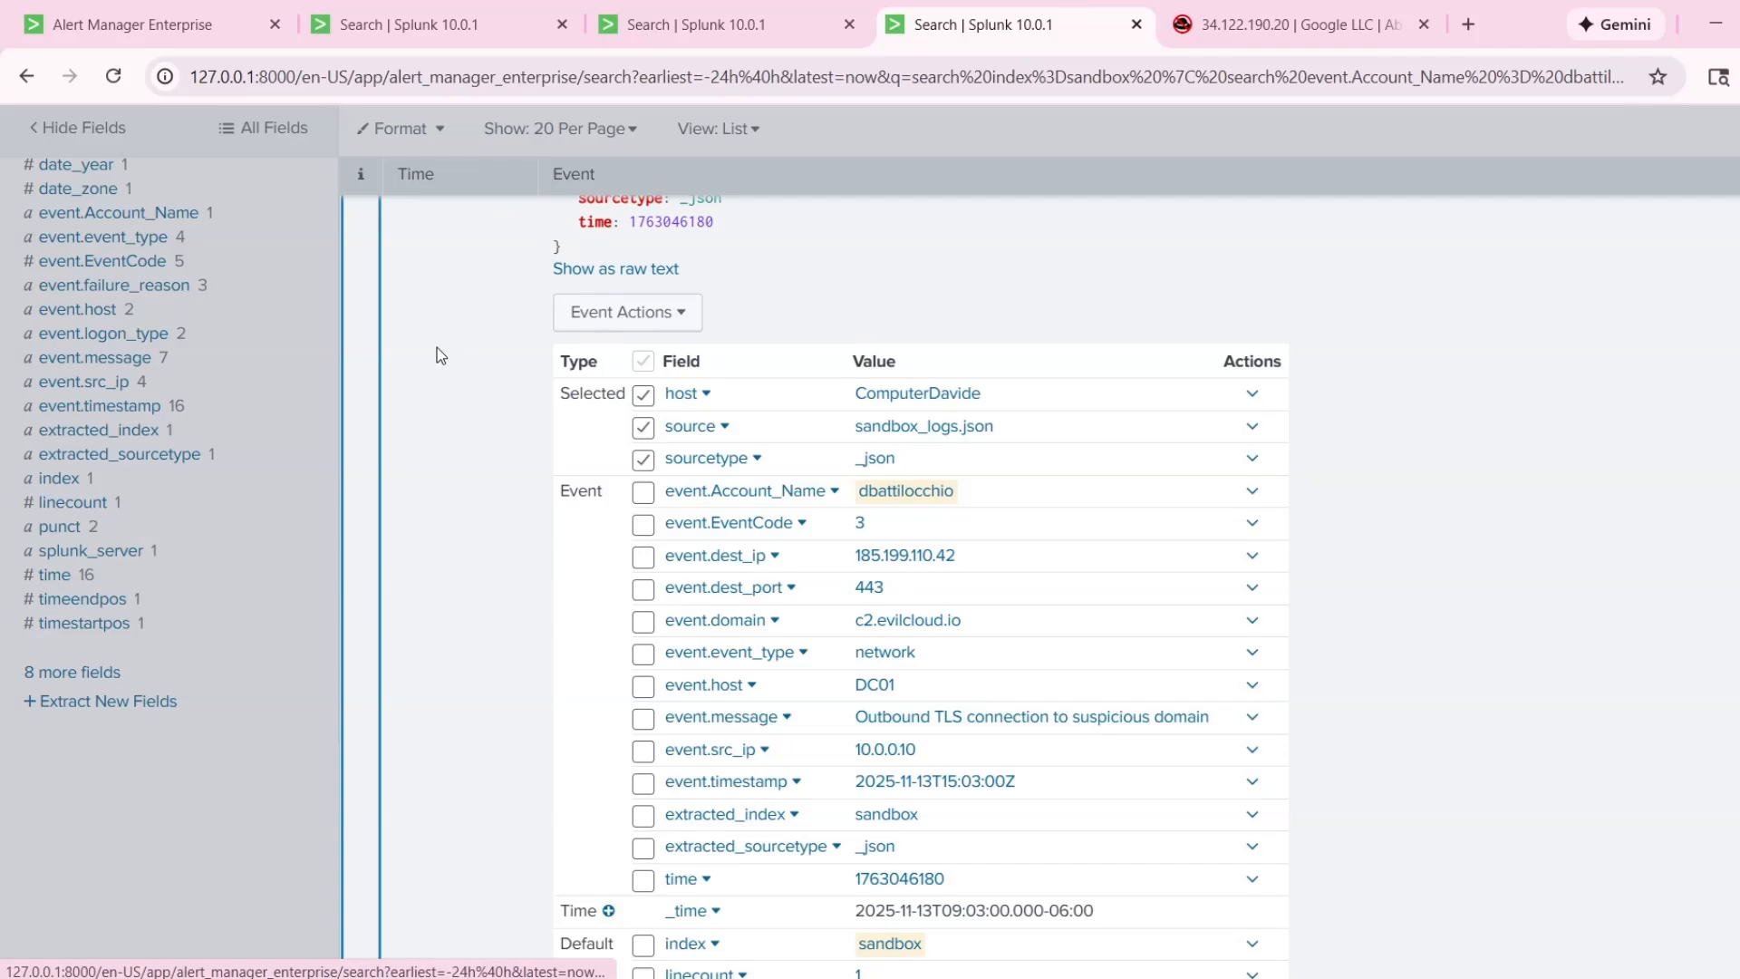
click(376, 354)
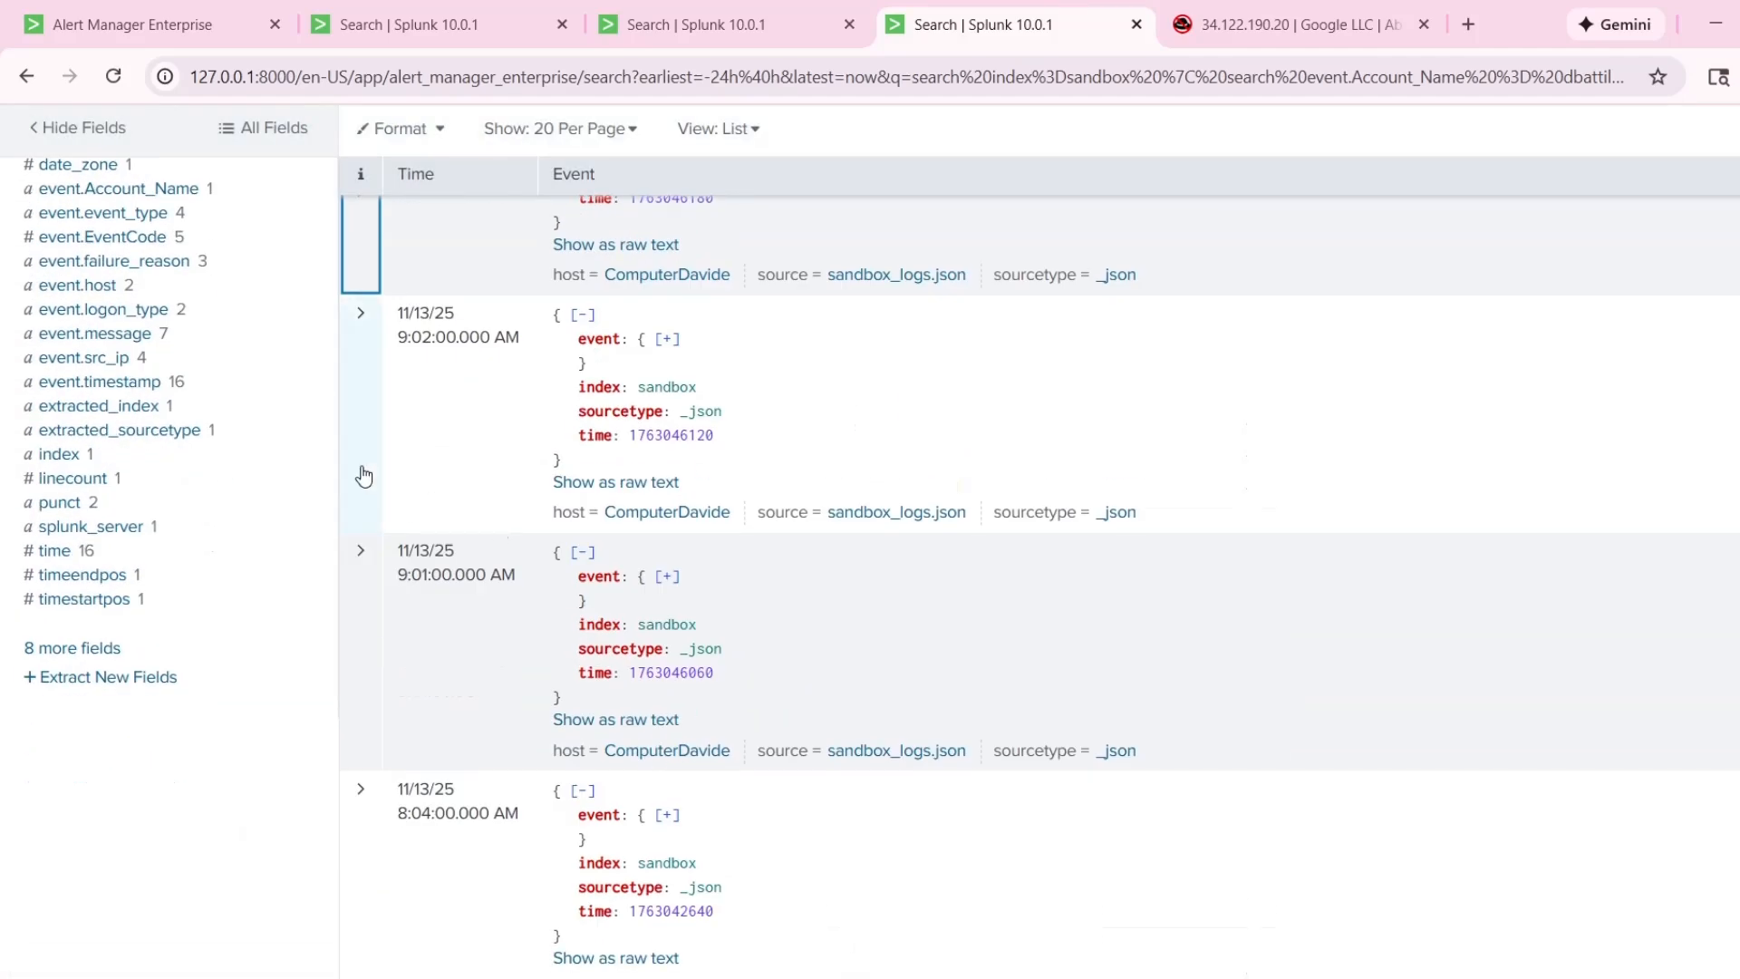
Reopen the 9:02:00 AM event and examine its process fields and message, highlighting the source IP.
click(363, 475)
scroll(673, 391, up, 9)
scroll(761, 777, down, 4)
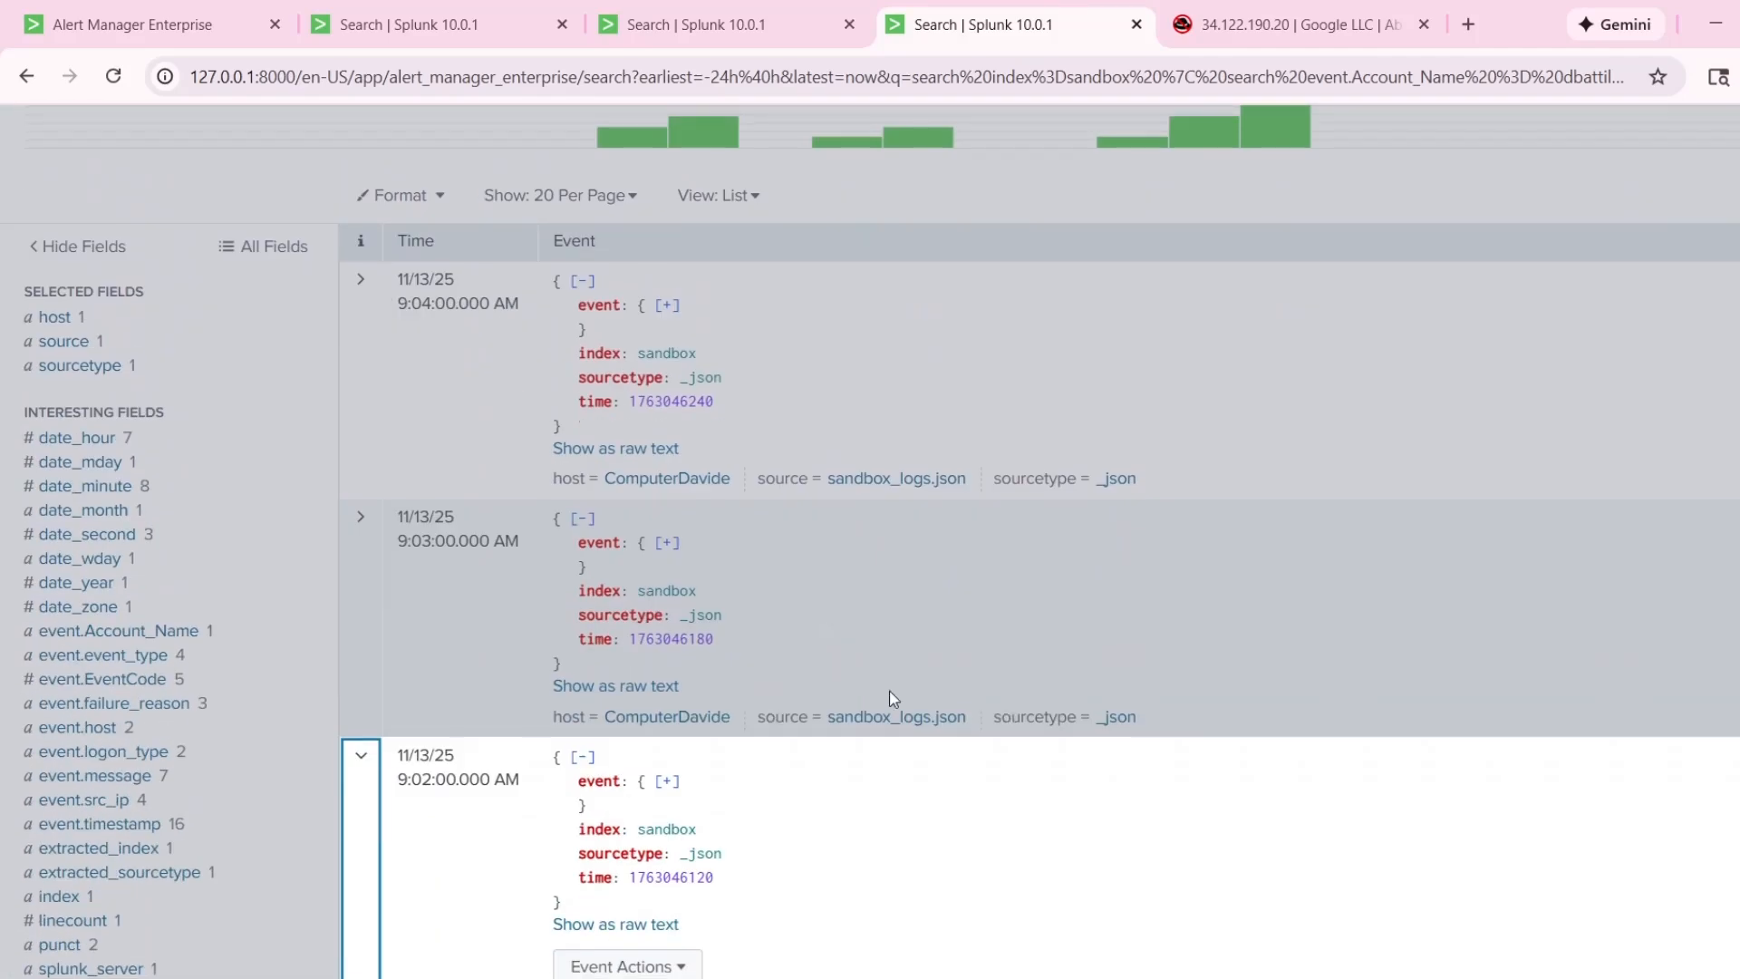
scroll(893, 697, down, 5)
scroll(1605, 751, down, 1)
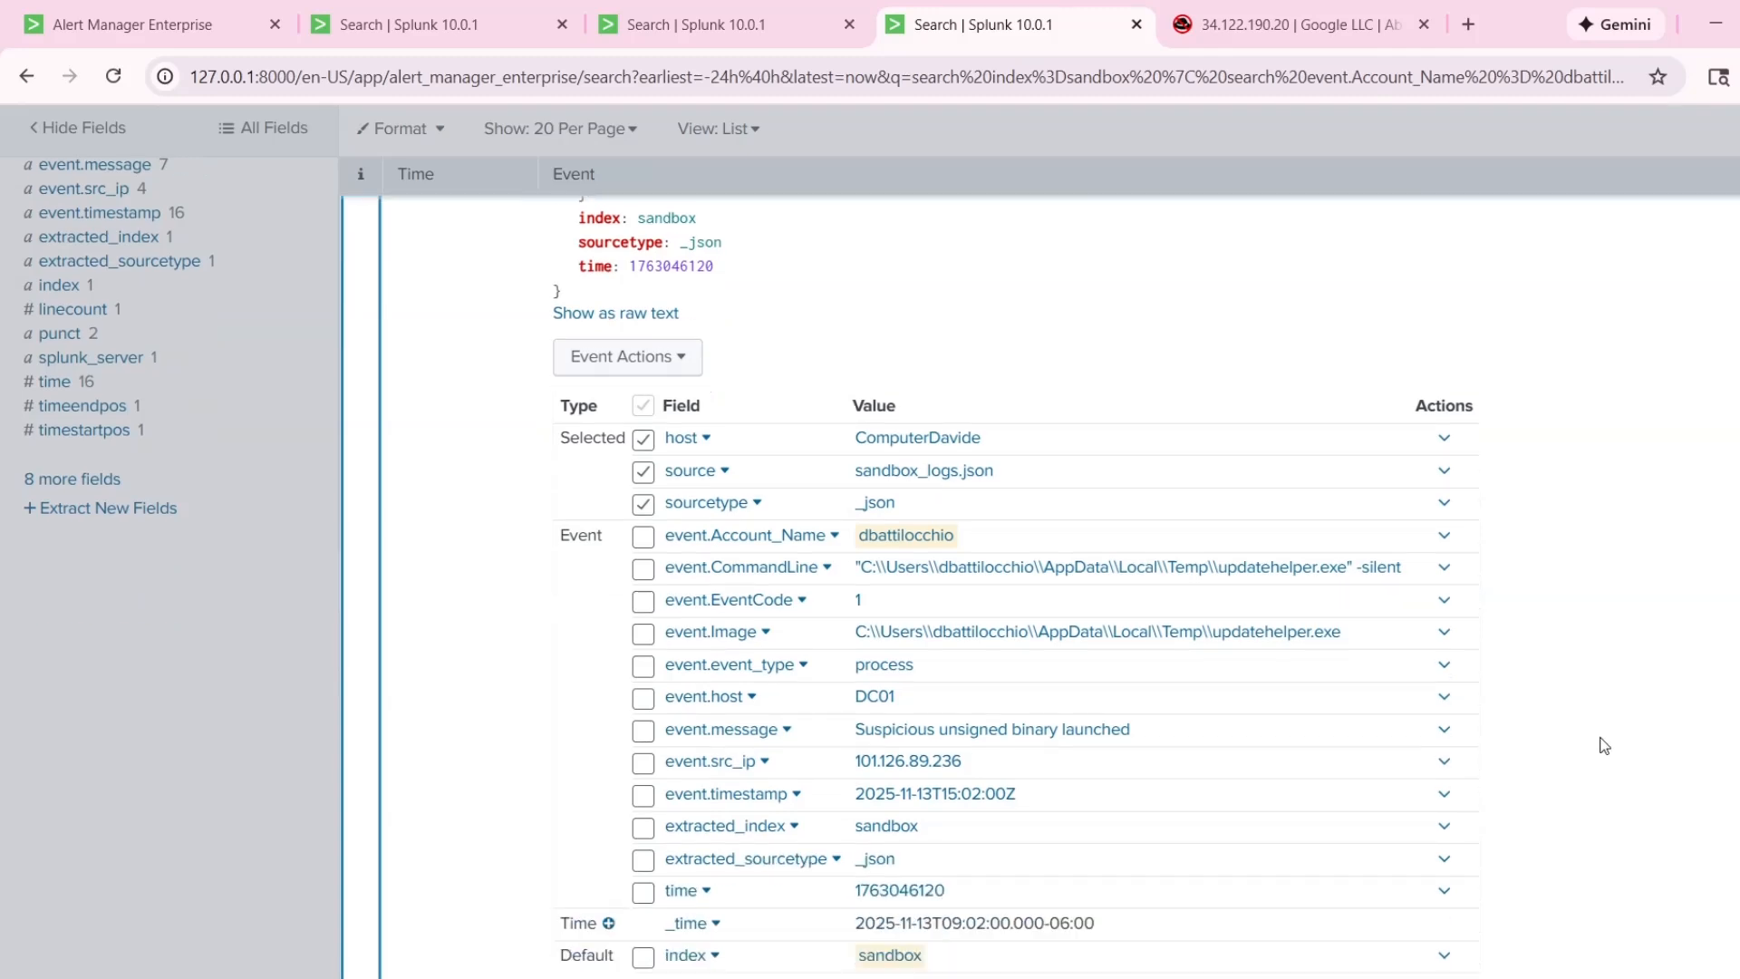
scroll(1494, 708, down, 2)
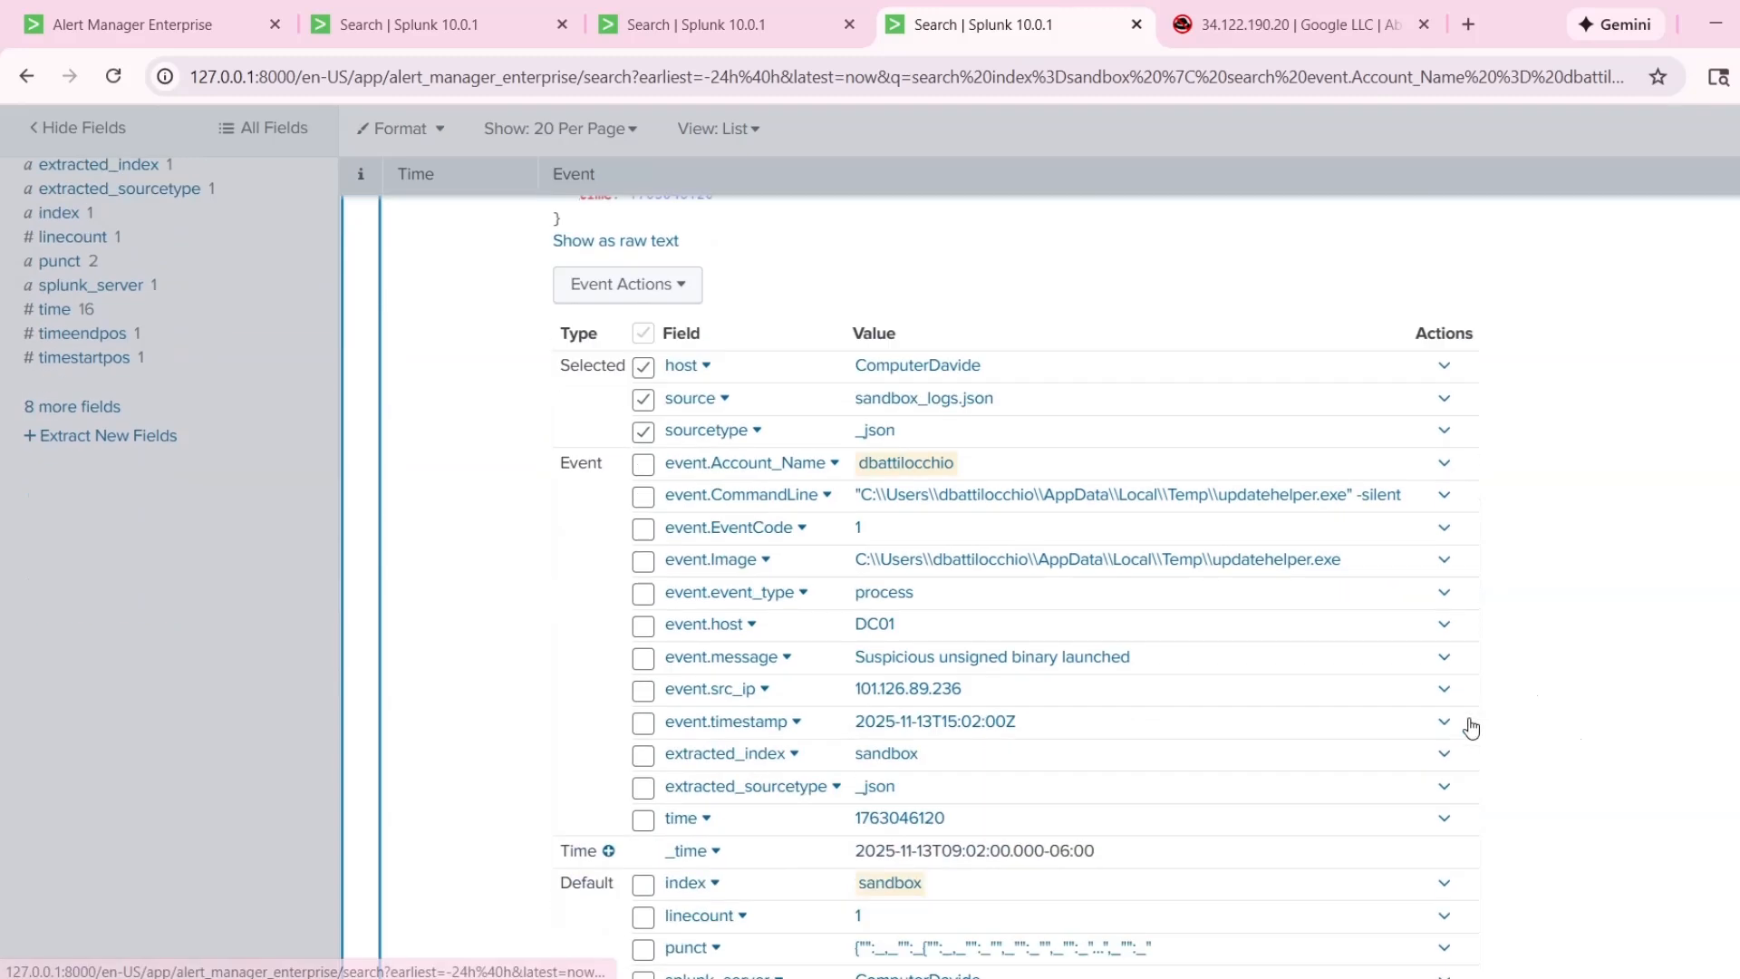
scroll(1178, 653, up, 1)
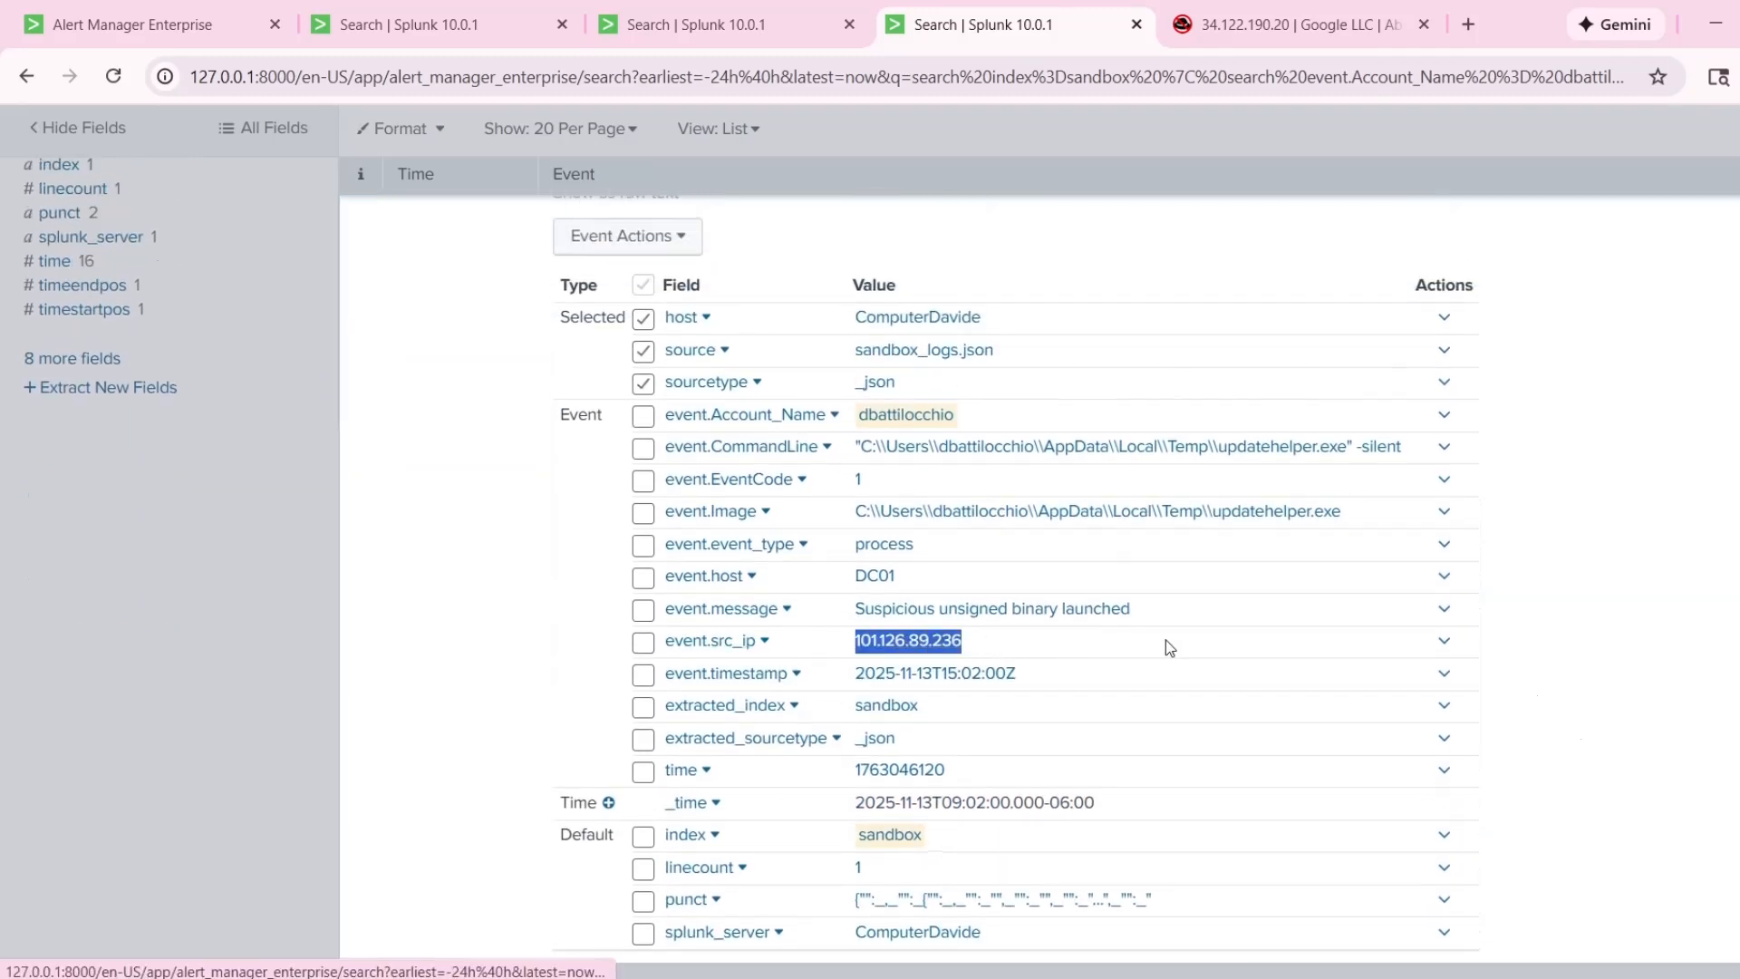
scroll(1477, 645, up, 1)
Inspect the account name in the 9:02:00 AM event and highlight its full command line.
click(834, 535)
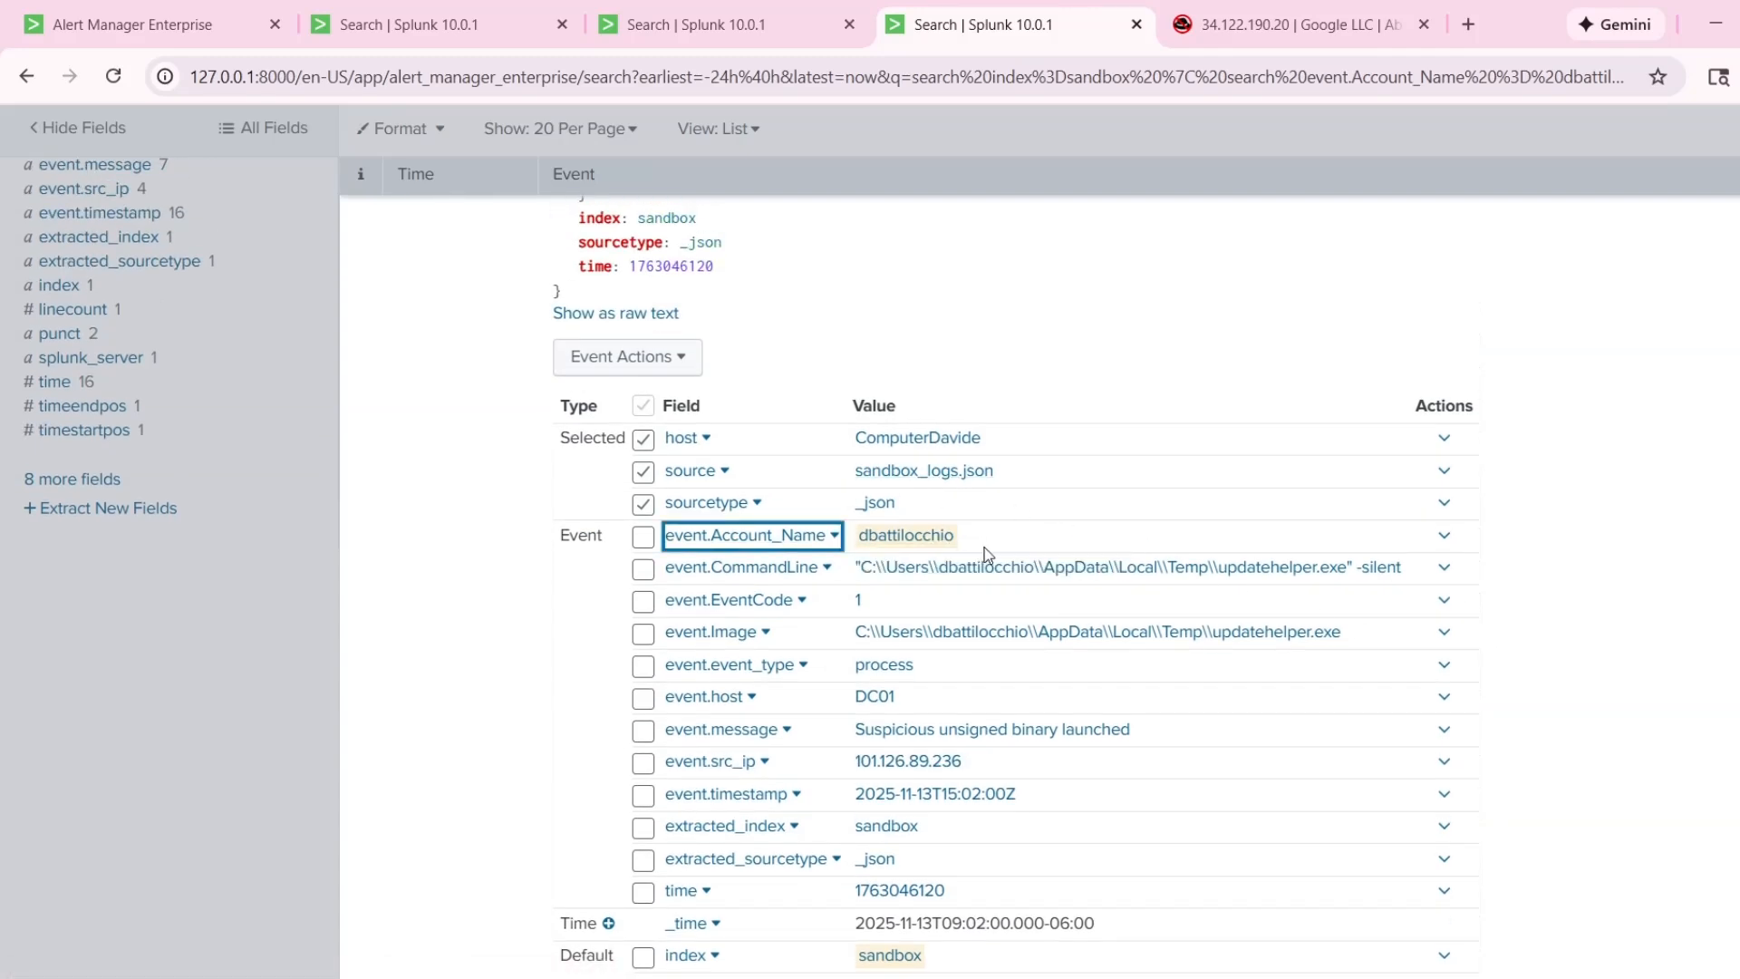
scroll(958, 368, down, 1)
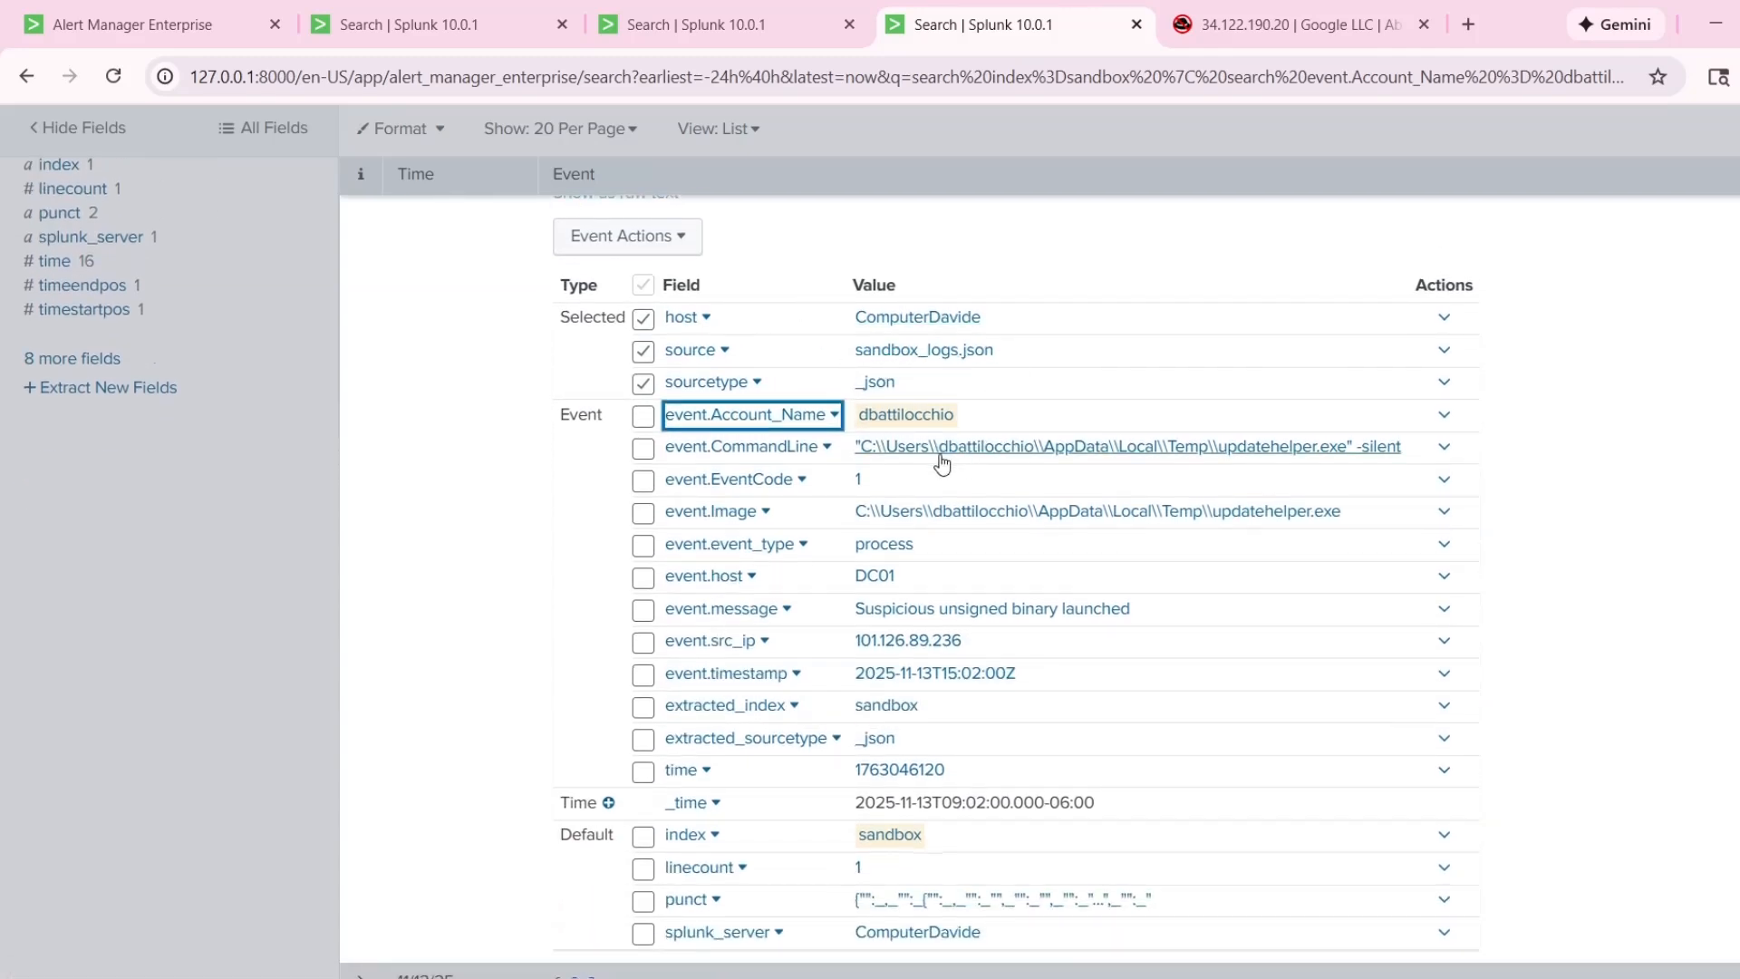
mouse_move(850, 451)
mouse_down()
mouse_move(1417, 454)
mouse_move(825, 448)
mouse_up()
click(1560, 458)
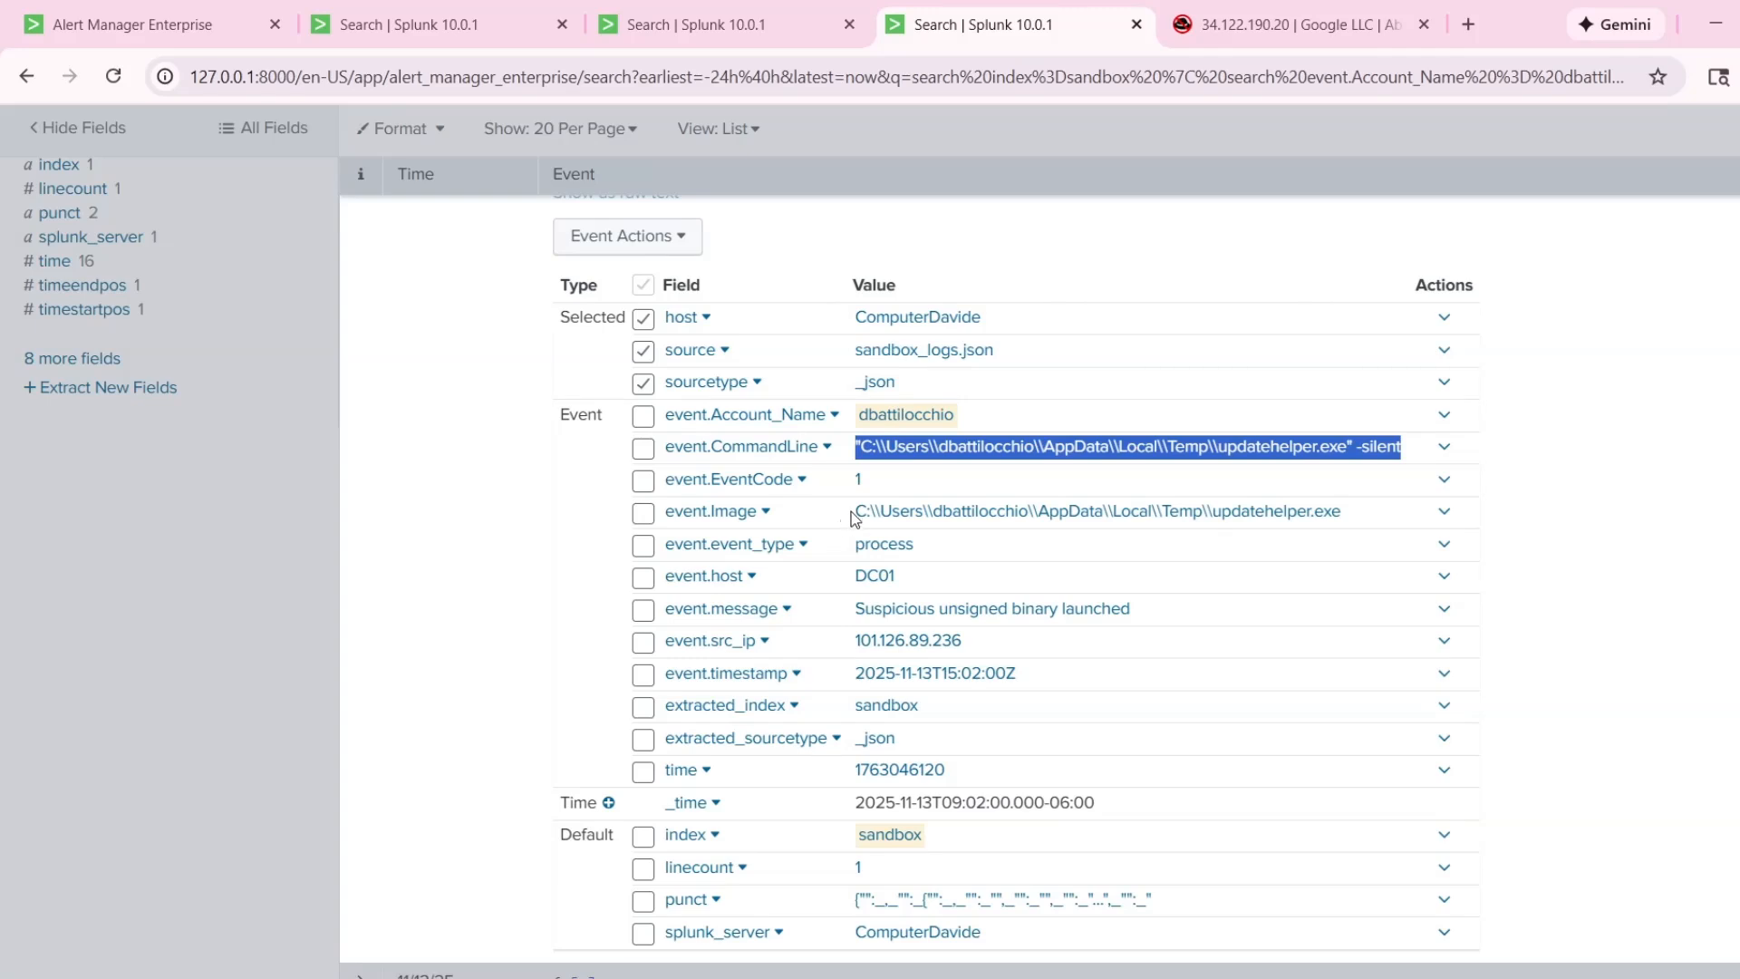
Highlight the image path, executable name and message in the 9:02:00 AM event, and collapse the event.
drag(856, 512, 1167, 510)
click(1358, 513)
drag(1357, 513, 1230, 510)
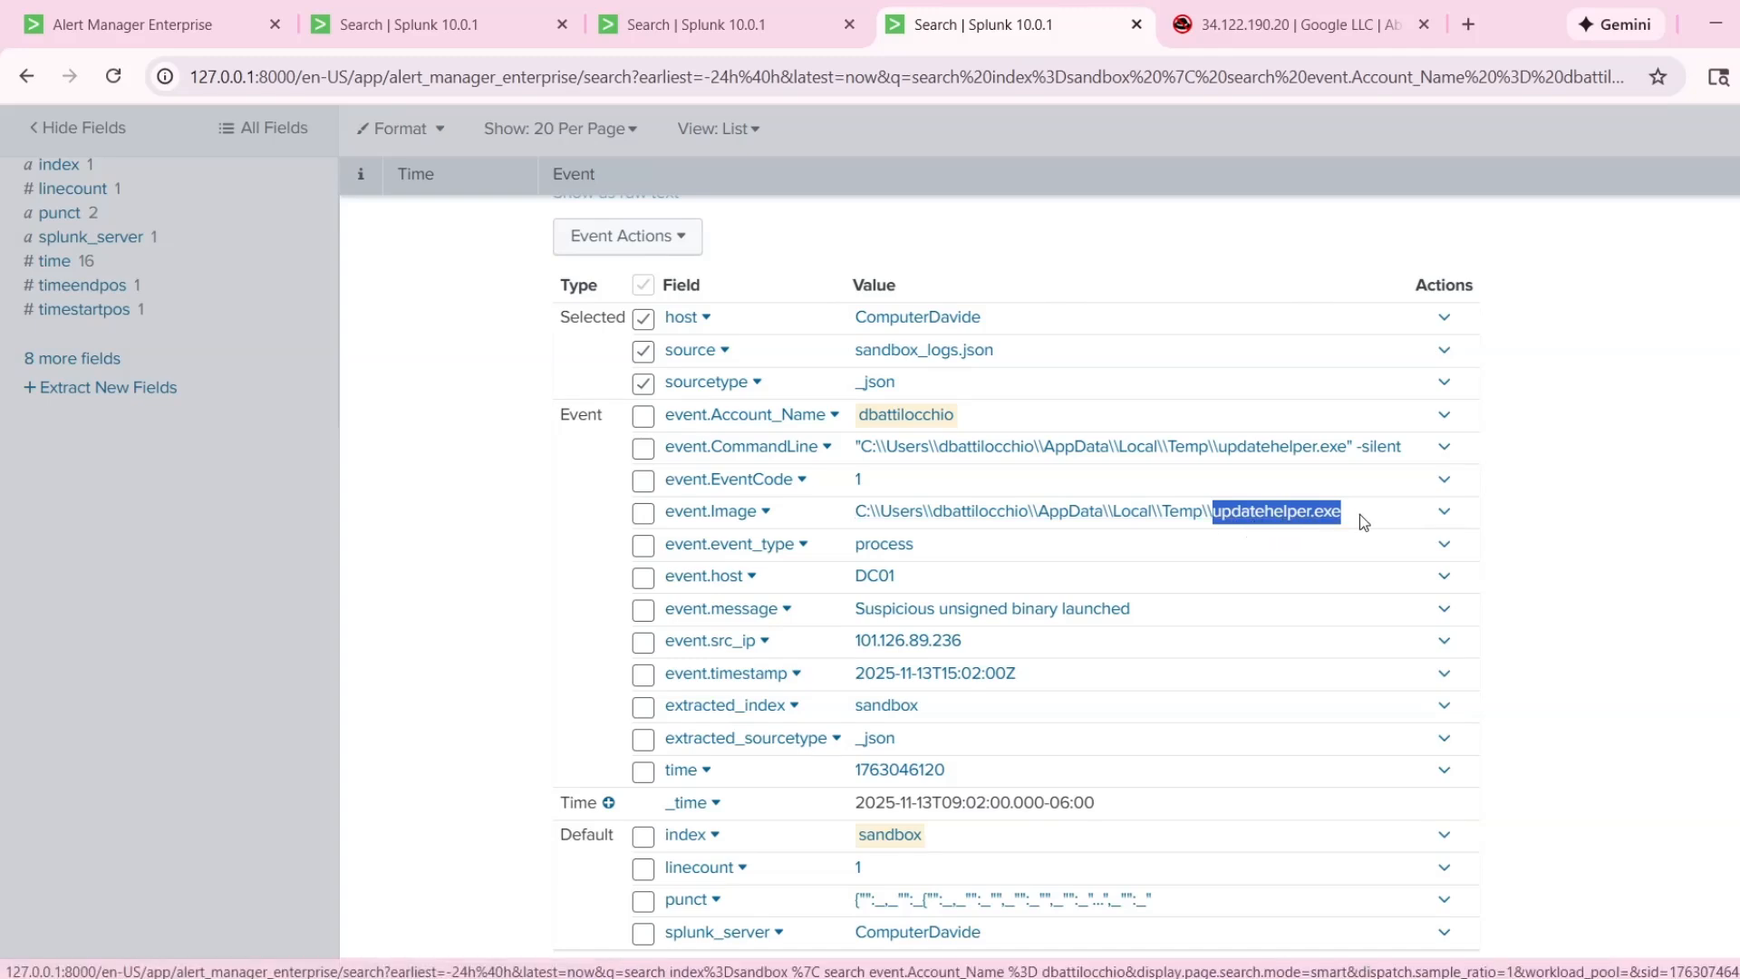
click(1584, 554)
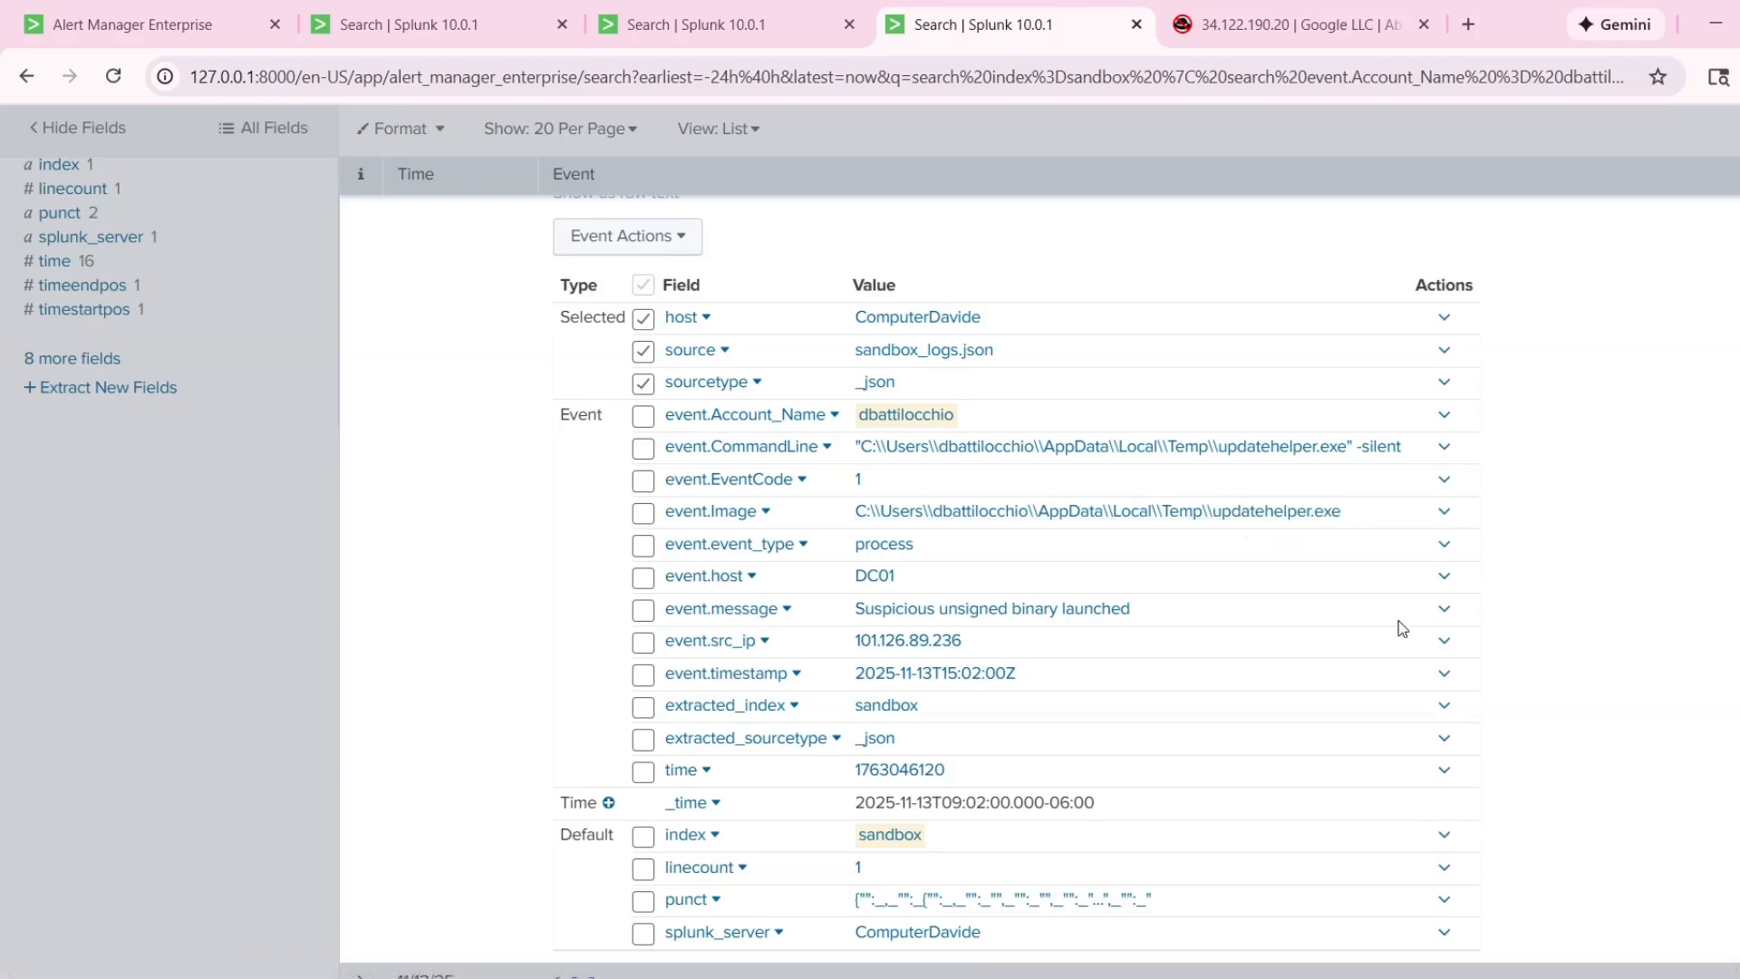
drag(856, 609, 1223, 622)
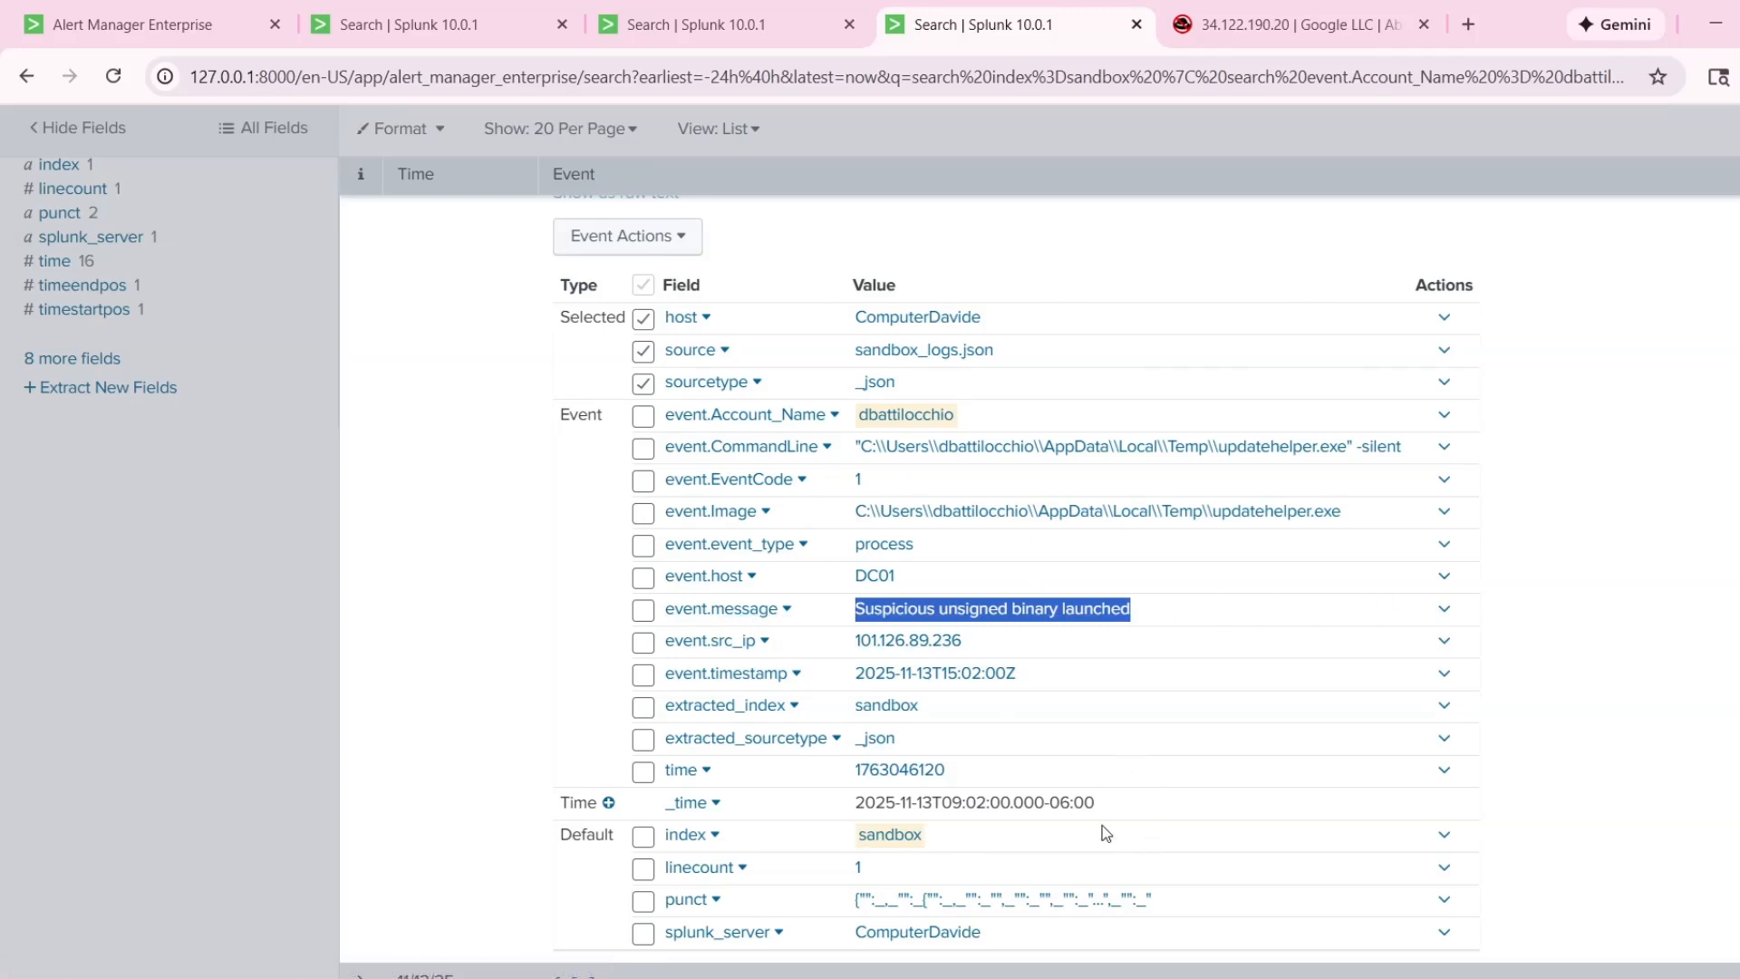
scroll(997, 655, up, 1)
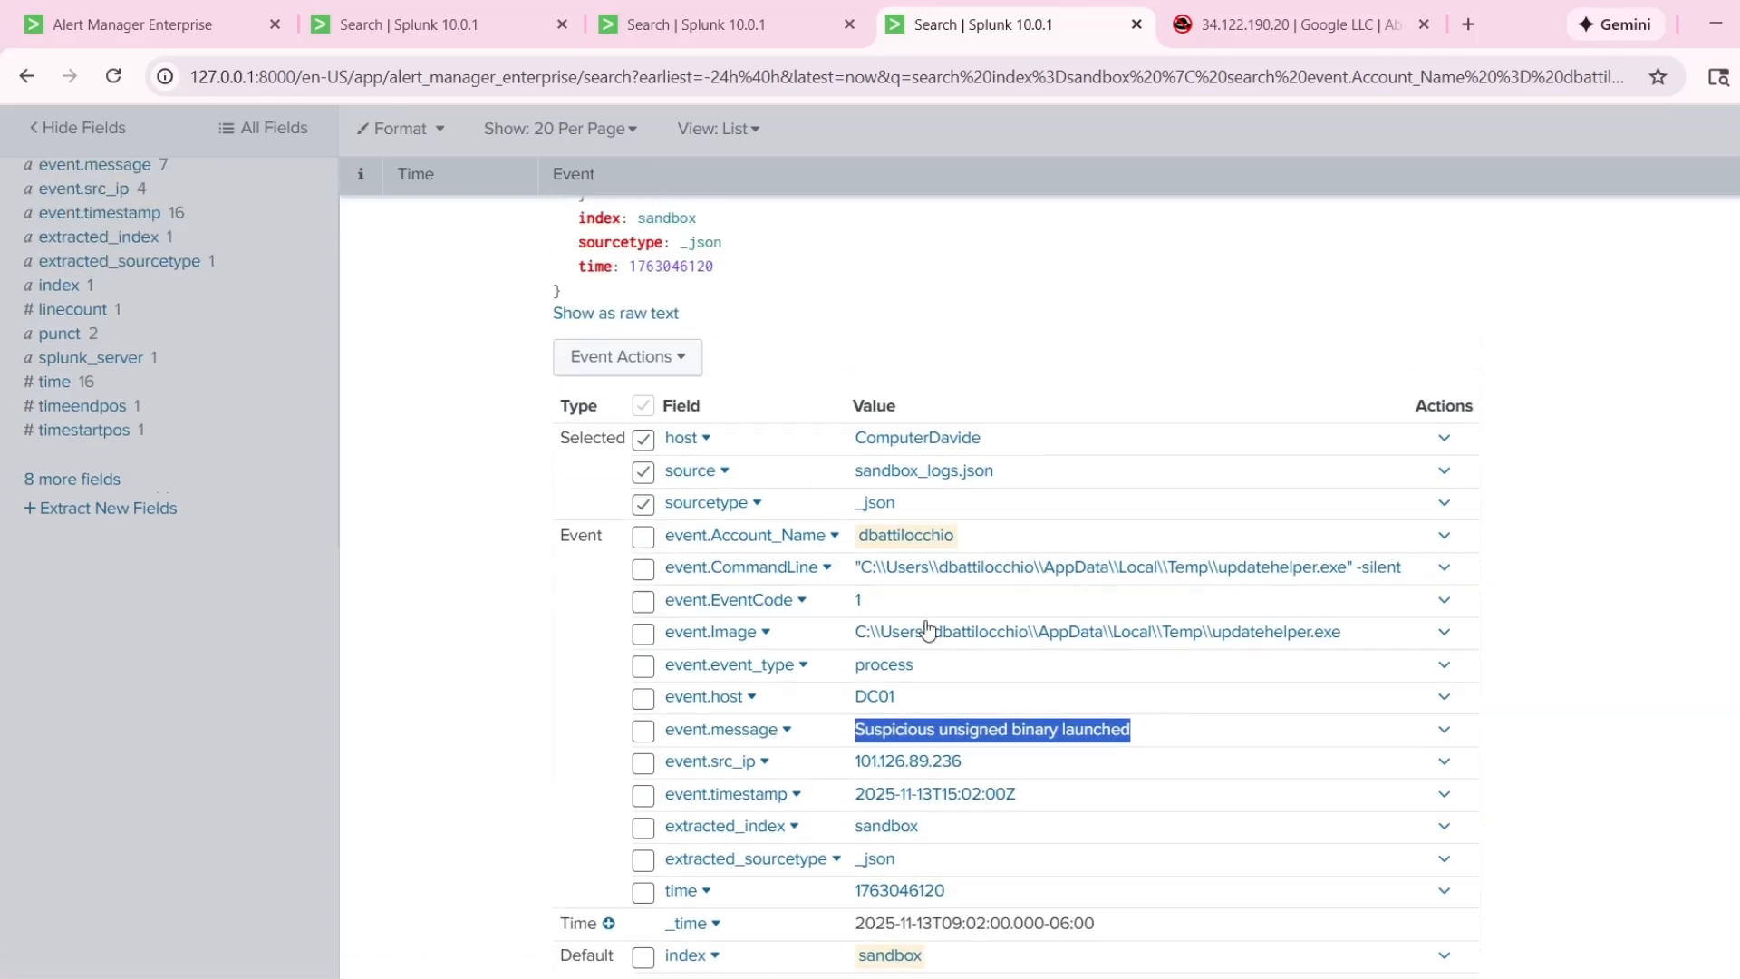
click(362, 374)
Expand the 9:03:00 AM event and highlight its destination IP, message and domain.
scroll(499, 455, up, 4)
click(367, 471)
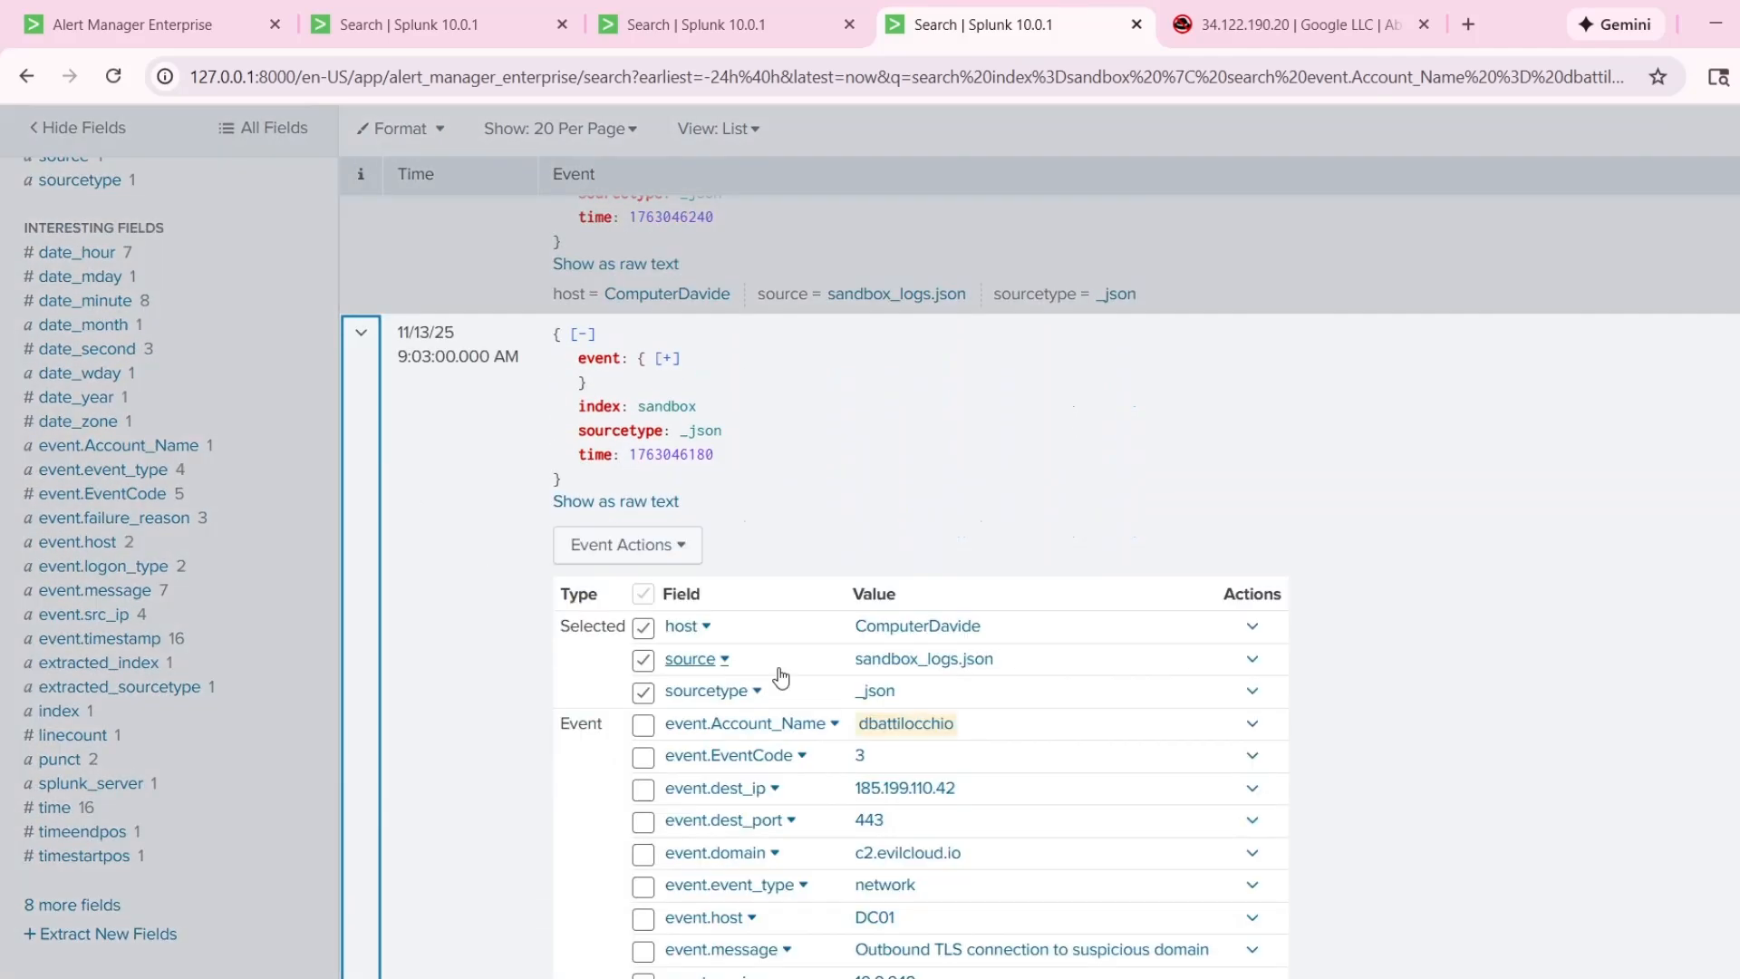
scroll(906, 707, down, 4)
drag(846, 426, 966, 428)
click(1620, 480)
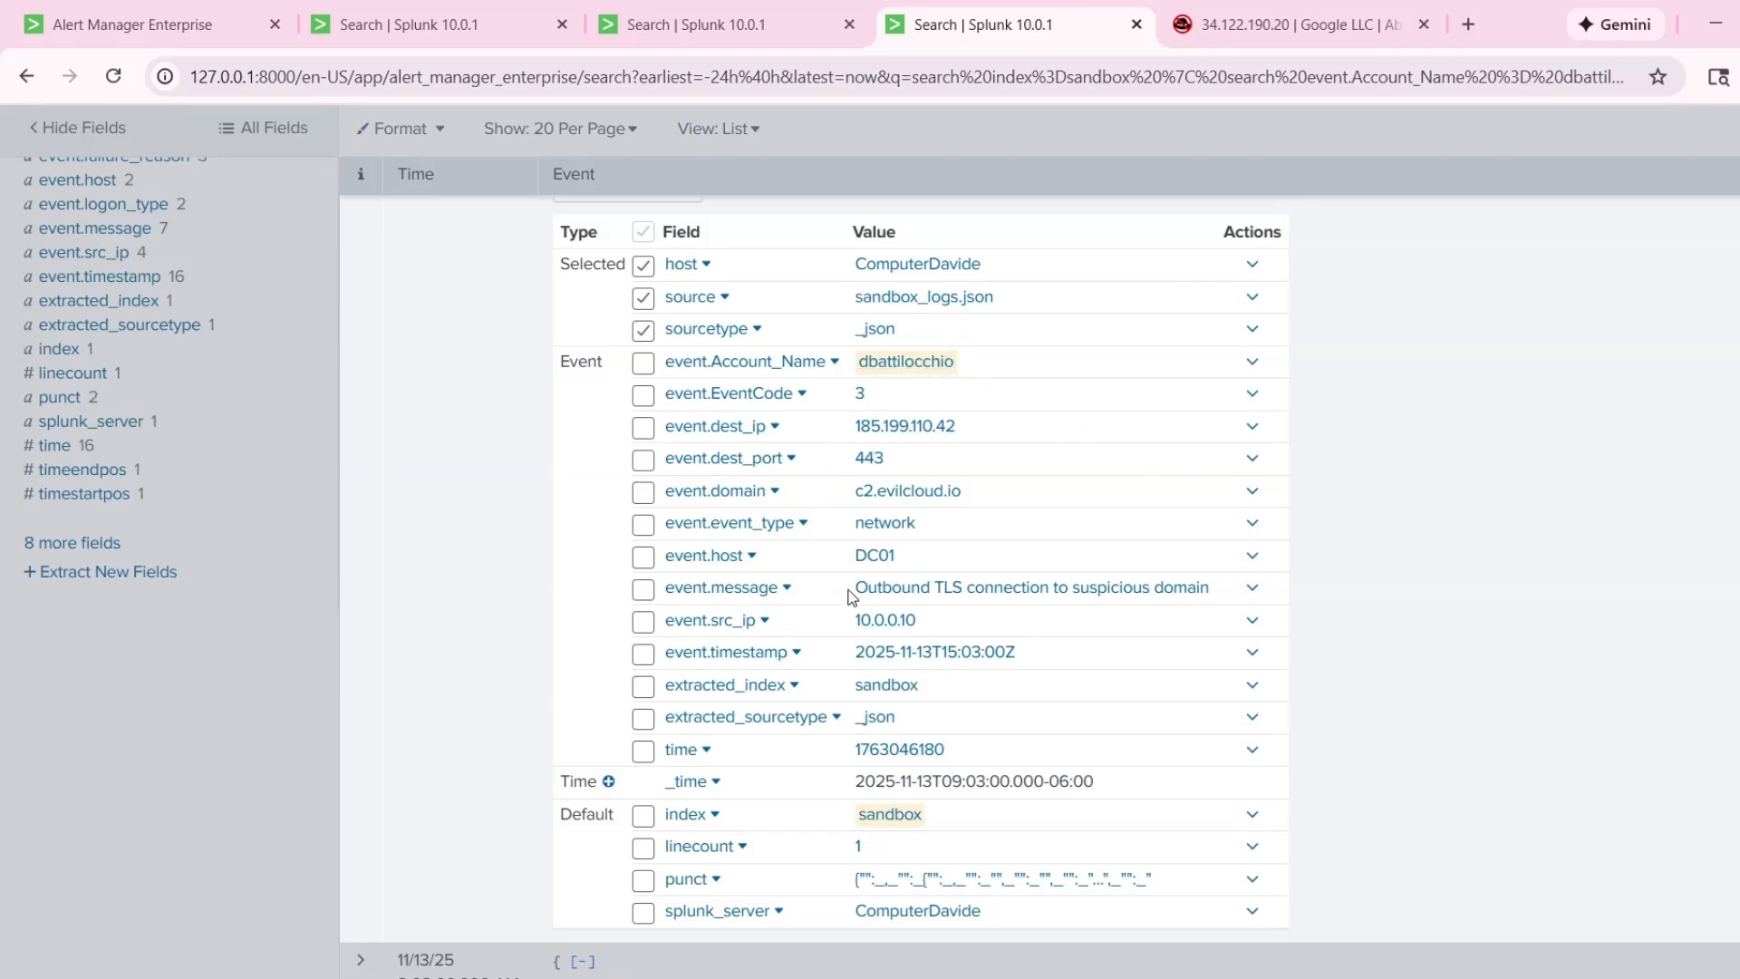
drag(855, 591, 1208, 595)
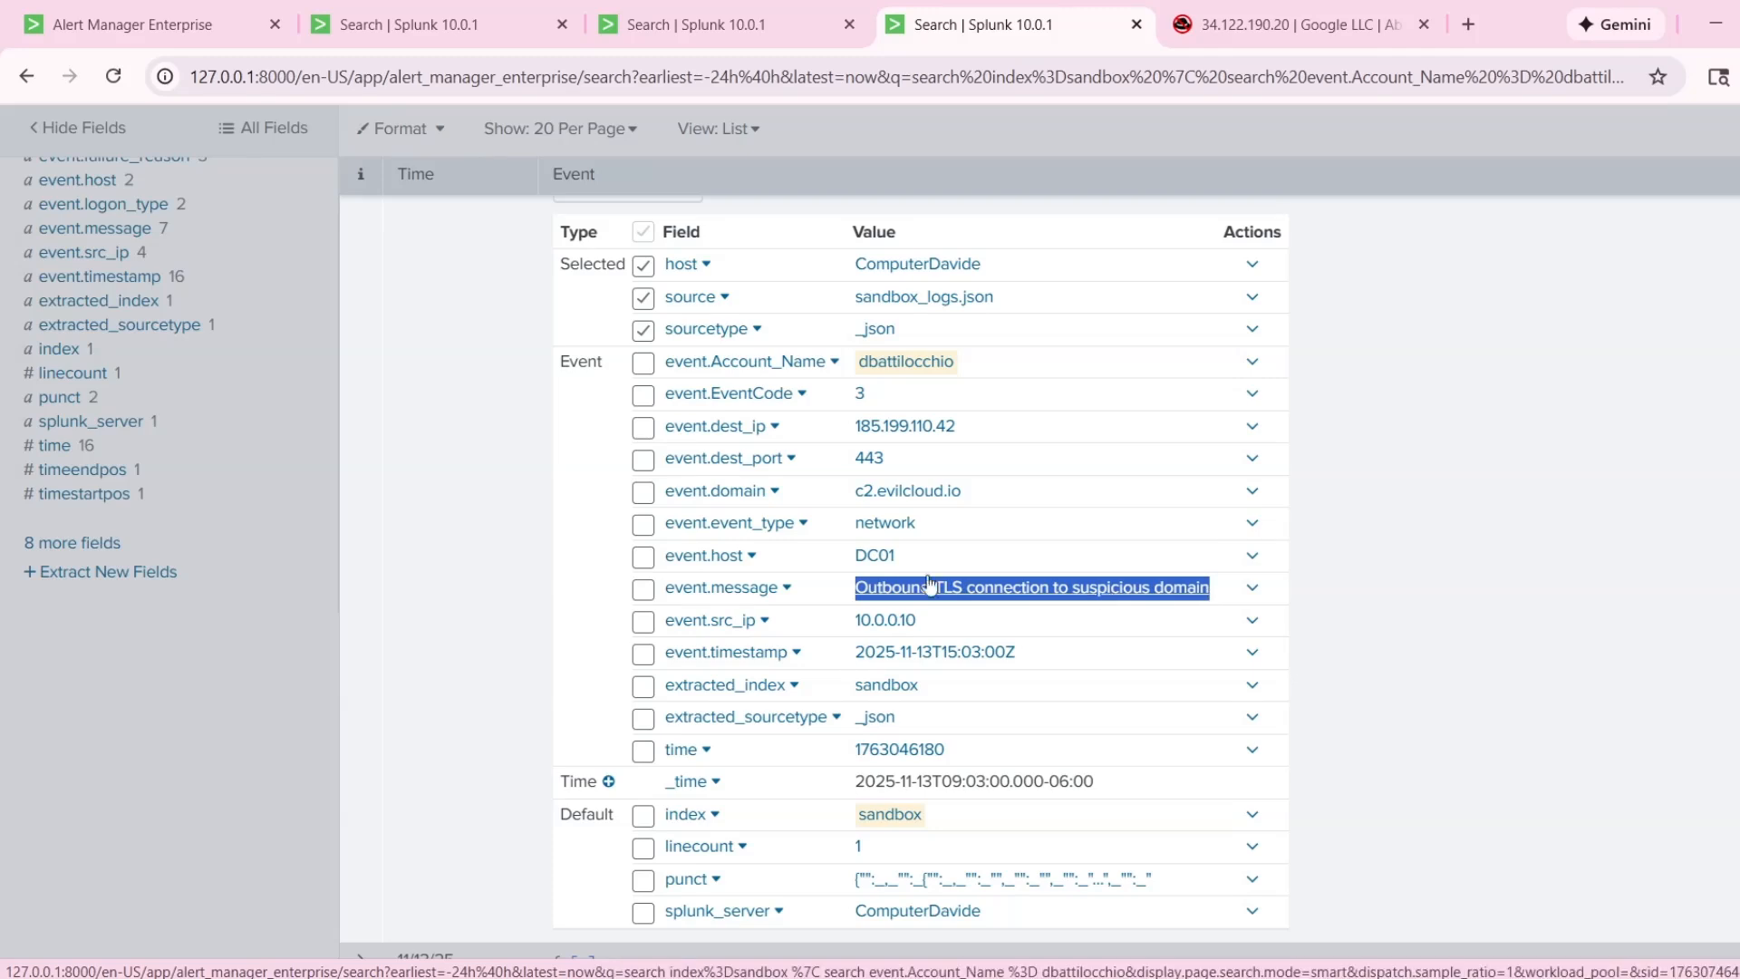
scroll(1040, 540, up, 1)
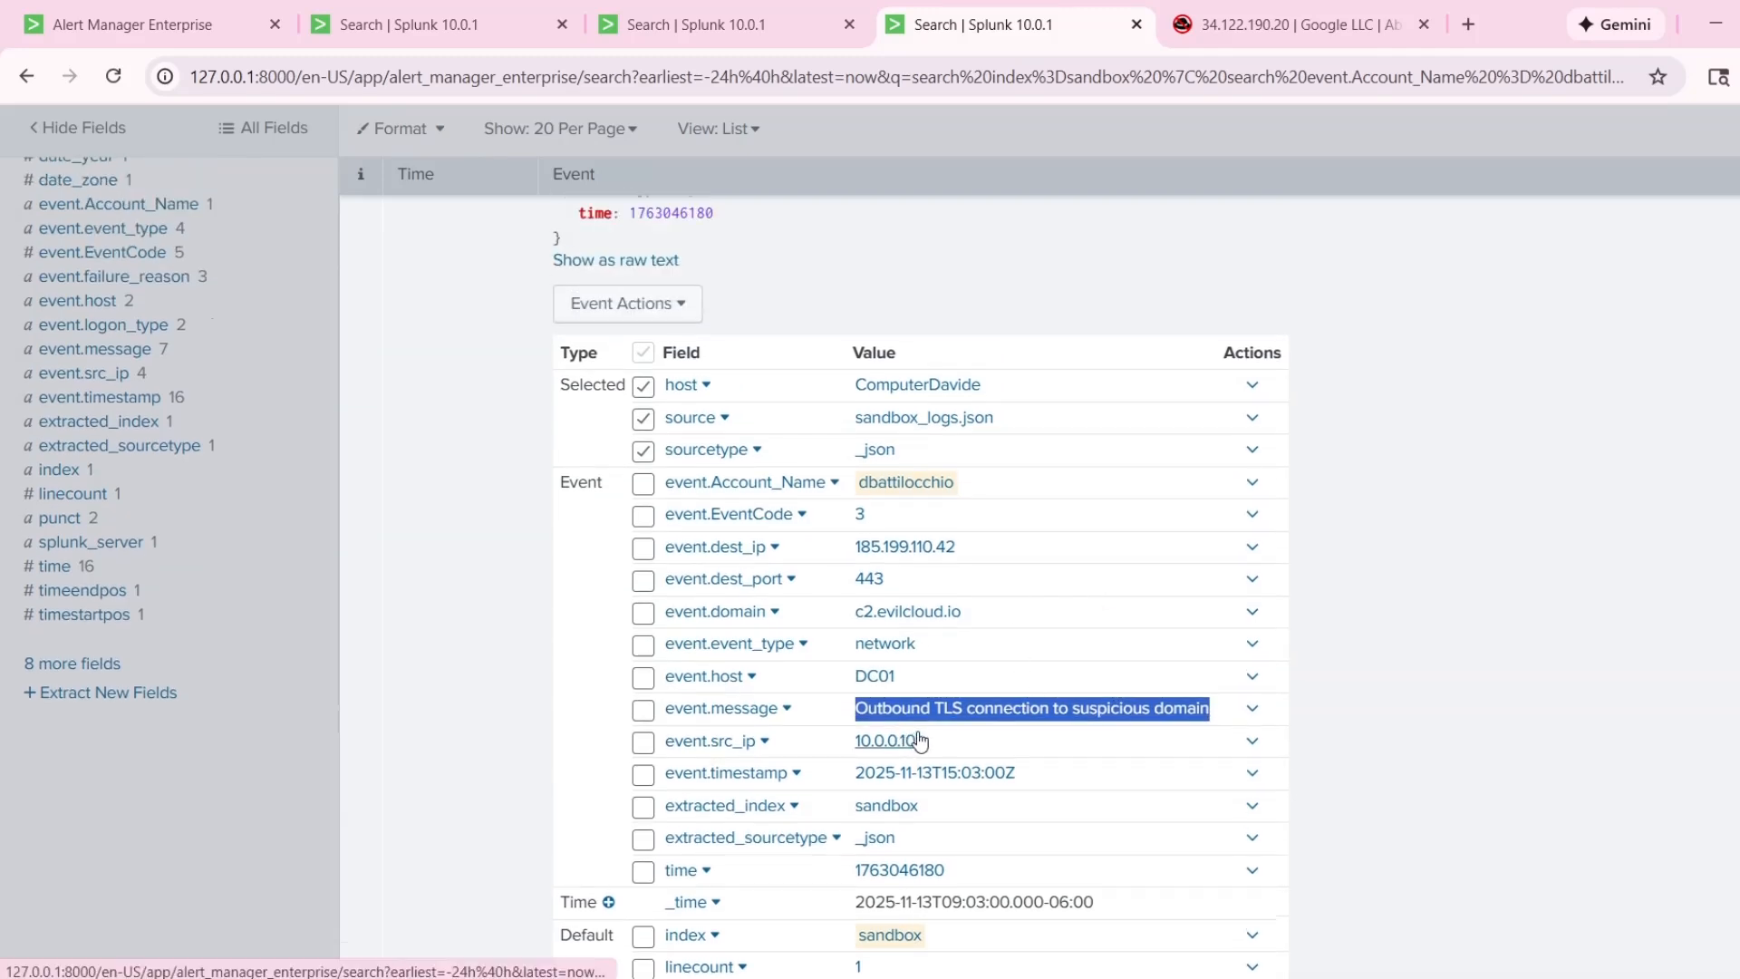
scroll(1310, 668, up, 1)
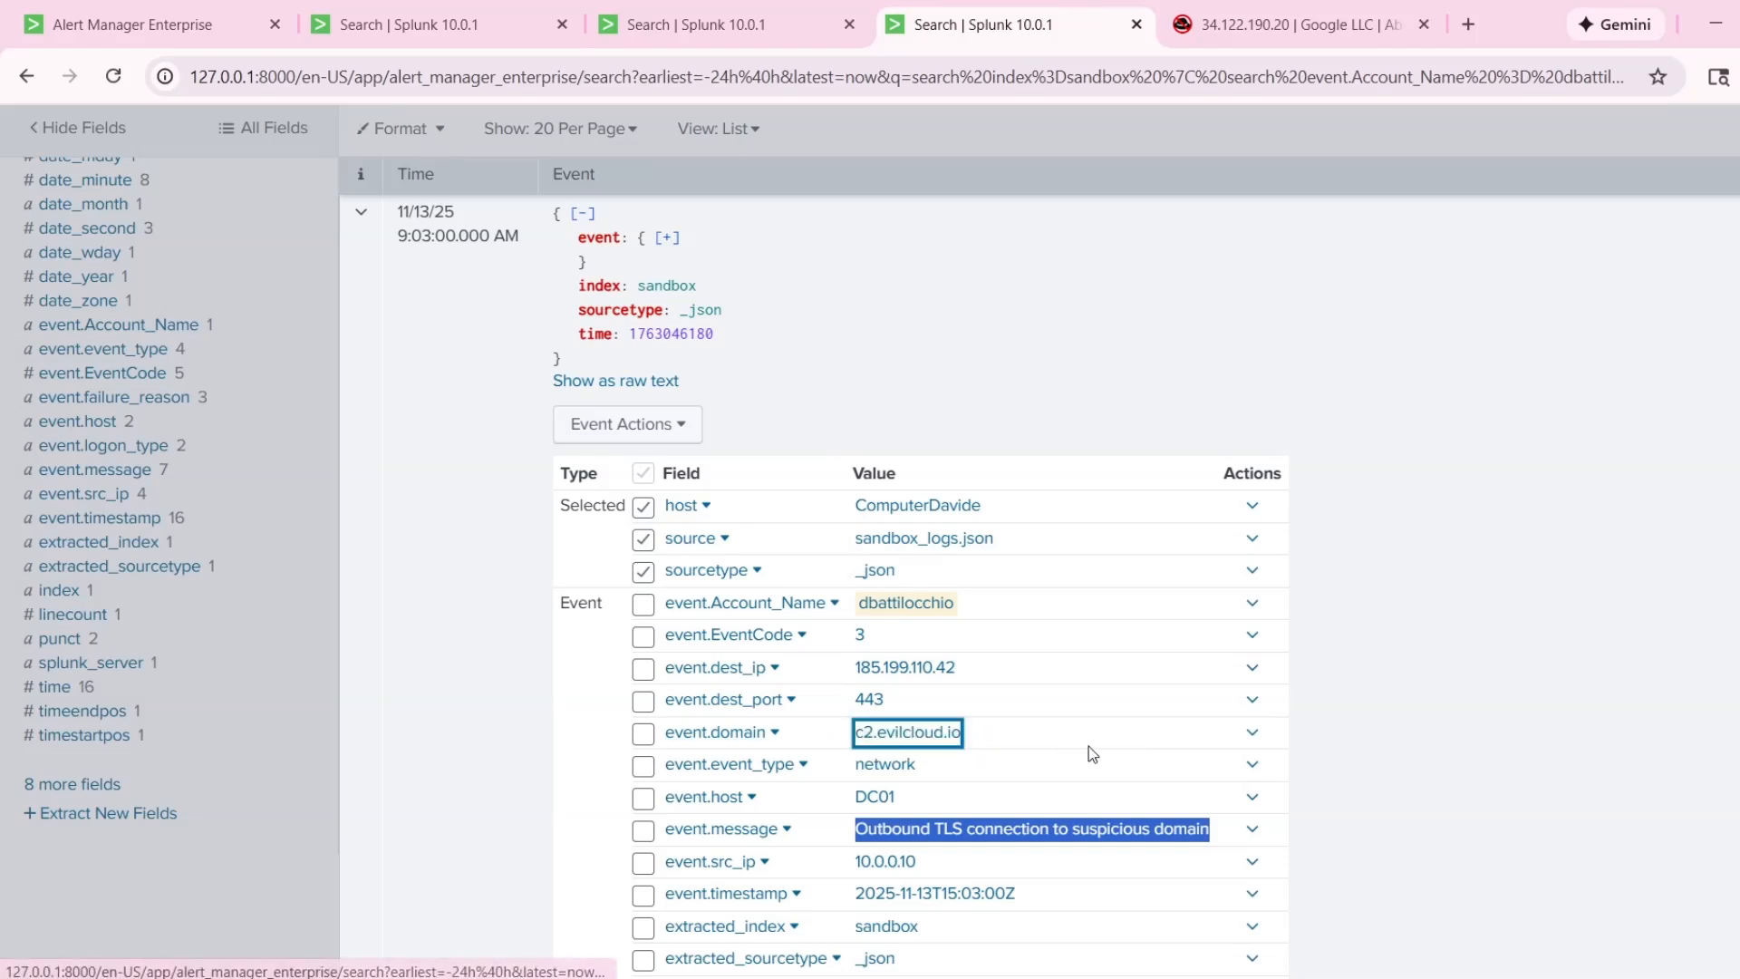
drag(1091, 752, 853, 743)
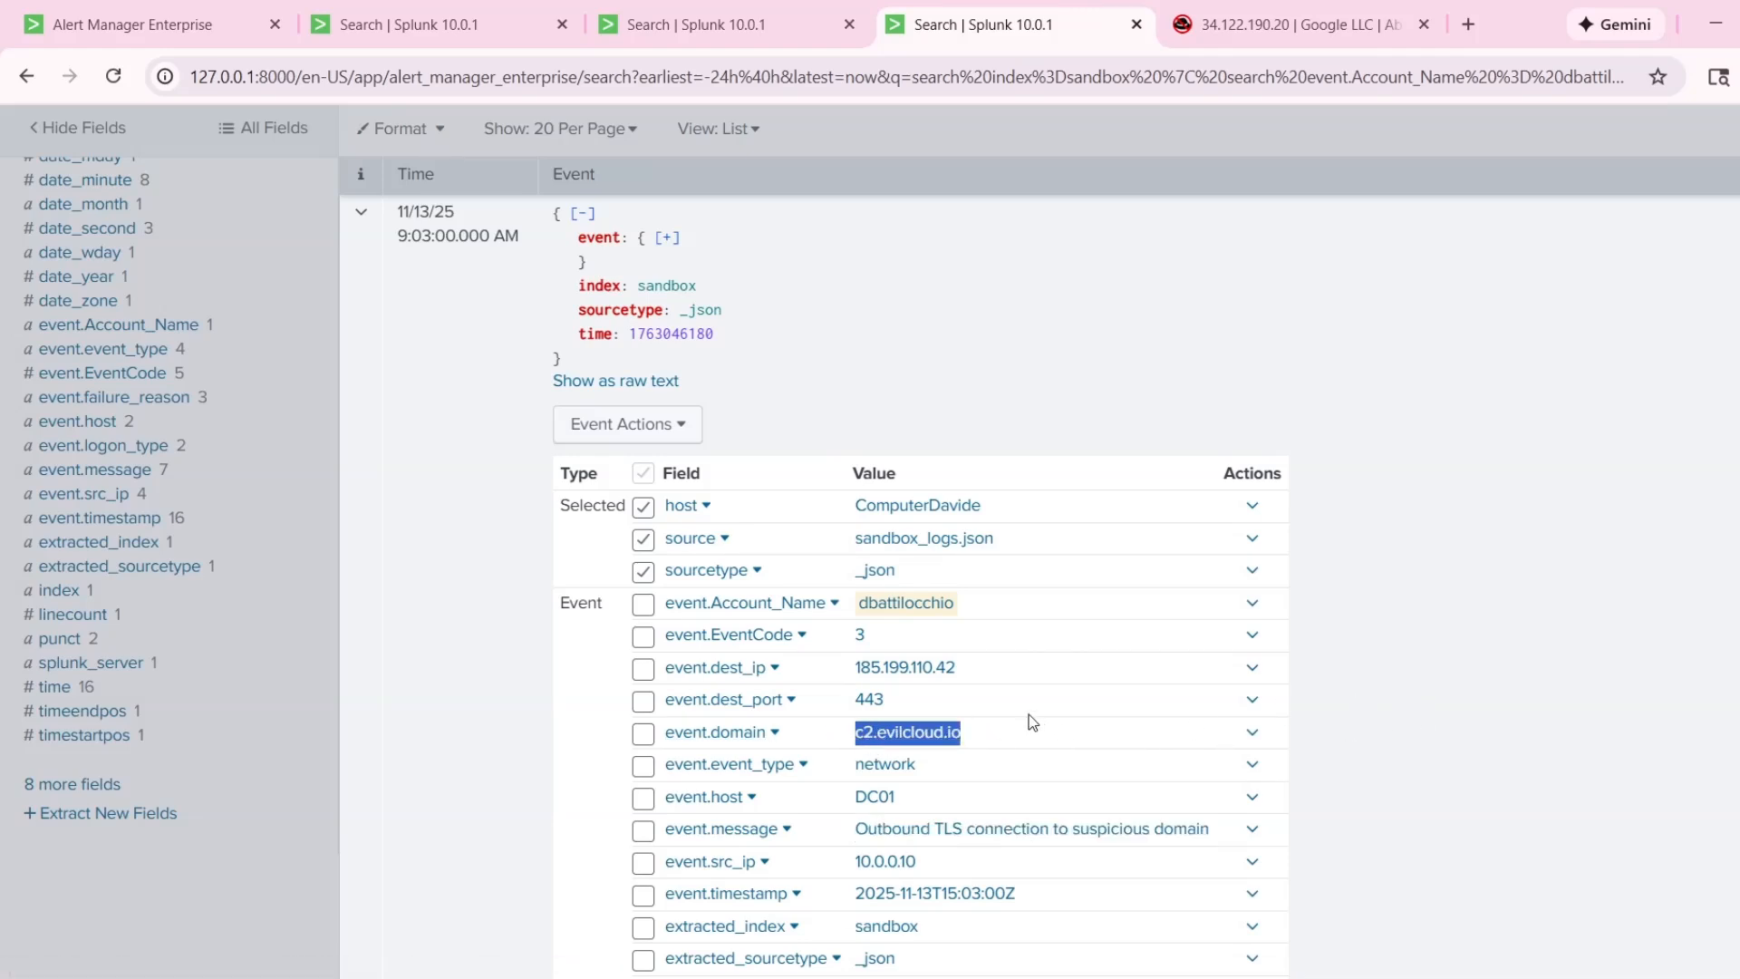
Look up the 9:03:00 AM event's destination IP 185.199.110.42 on AbuseIPDB and highlight its ISP.
click(972, 675)
drag(973, 675, 850, 668)
key(ctrl+c)
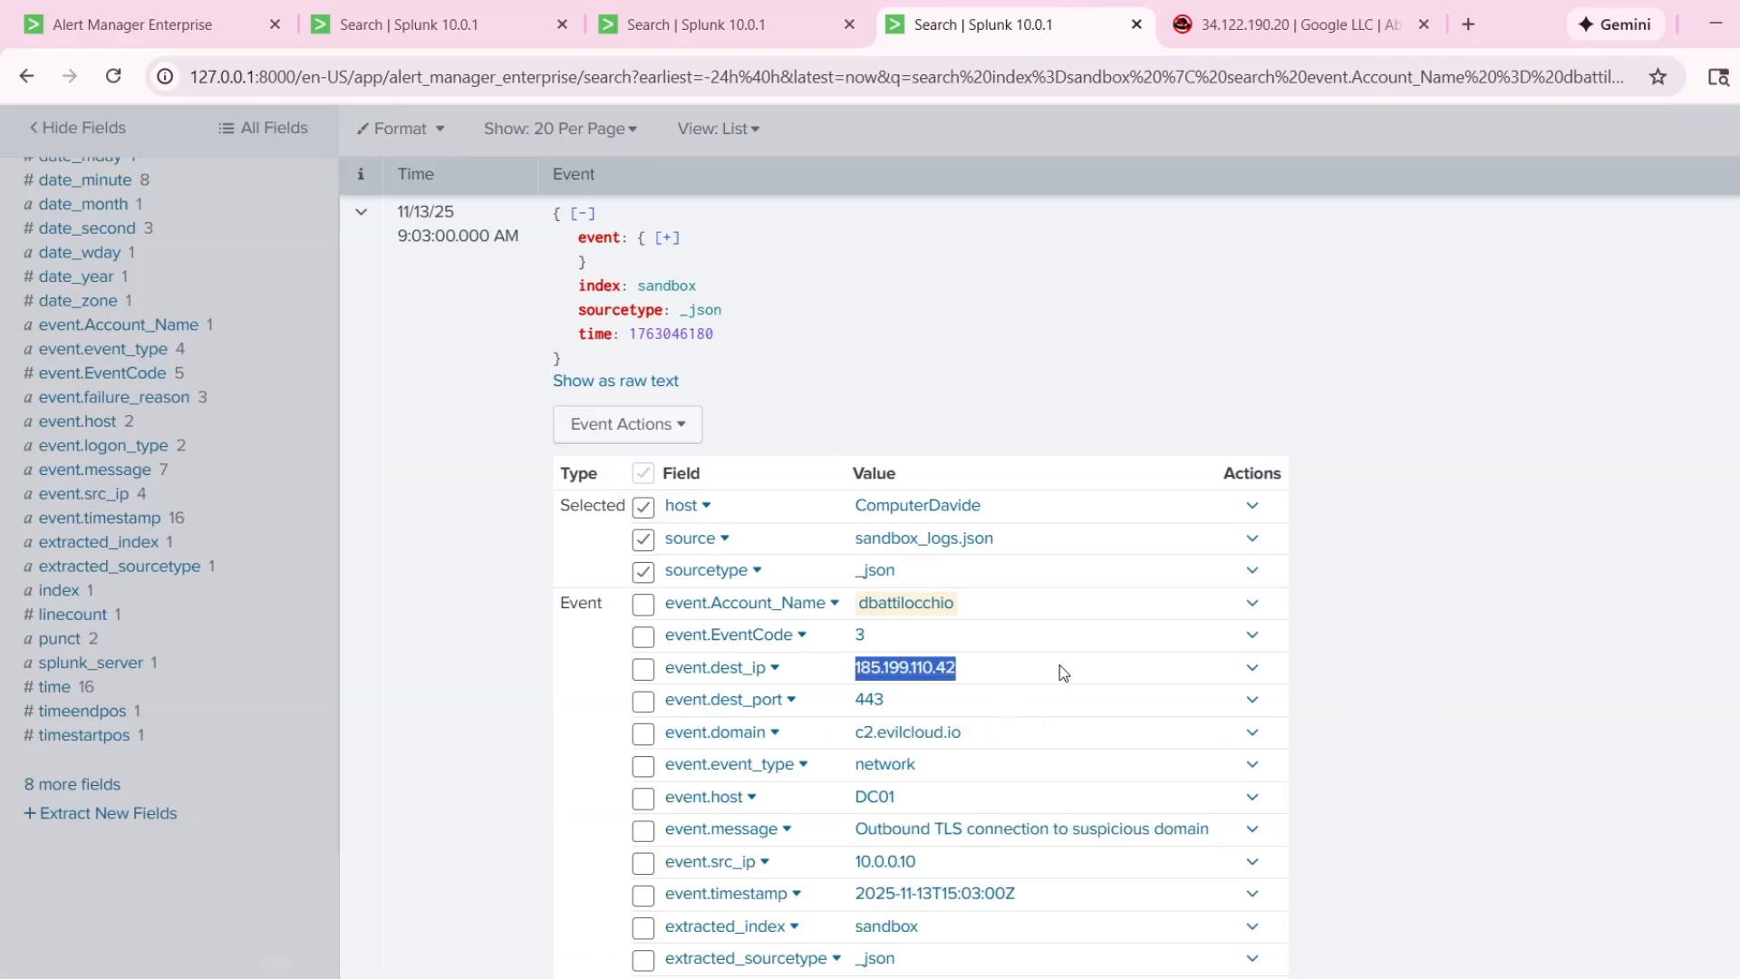
click(1324, 15)
drag(966, 214, 784, 214)
key(ctrl+v)
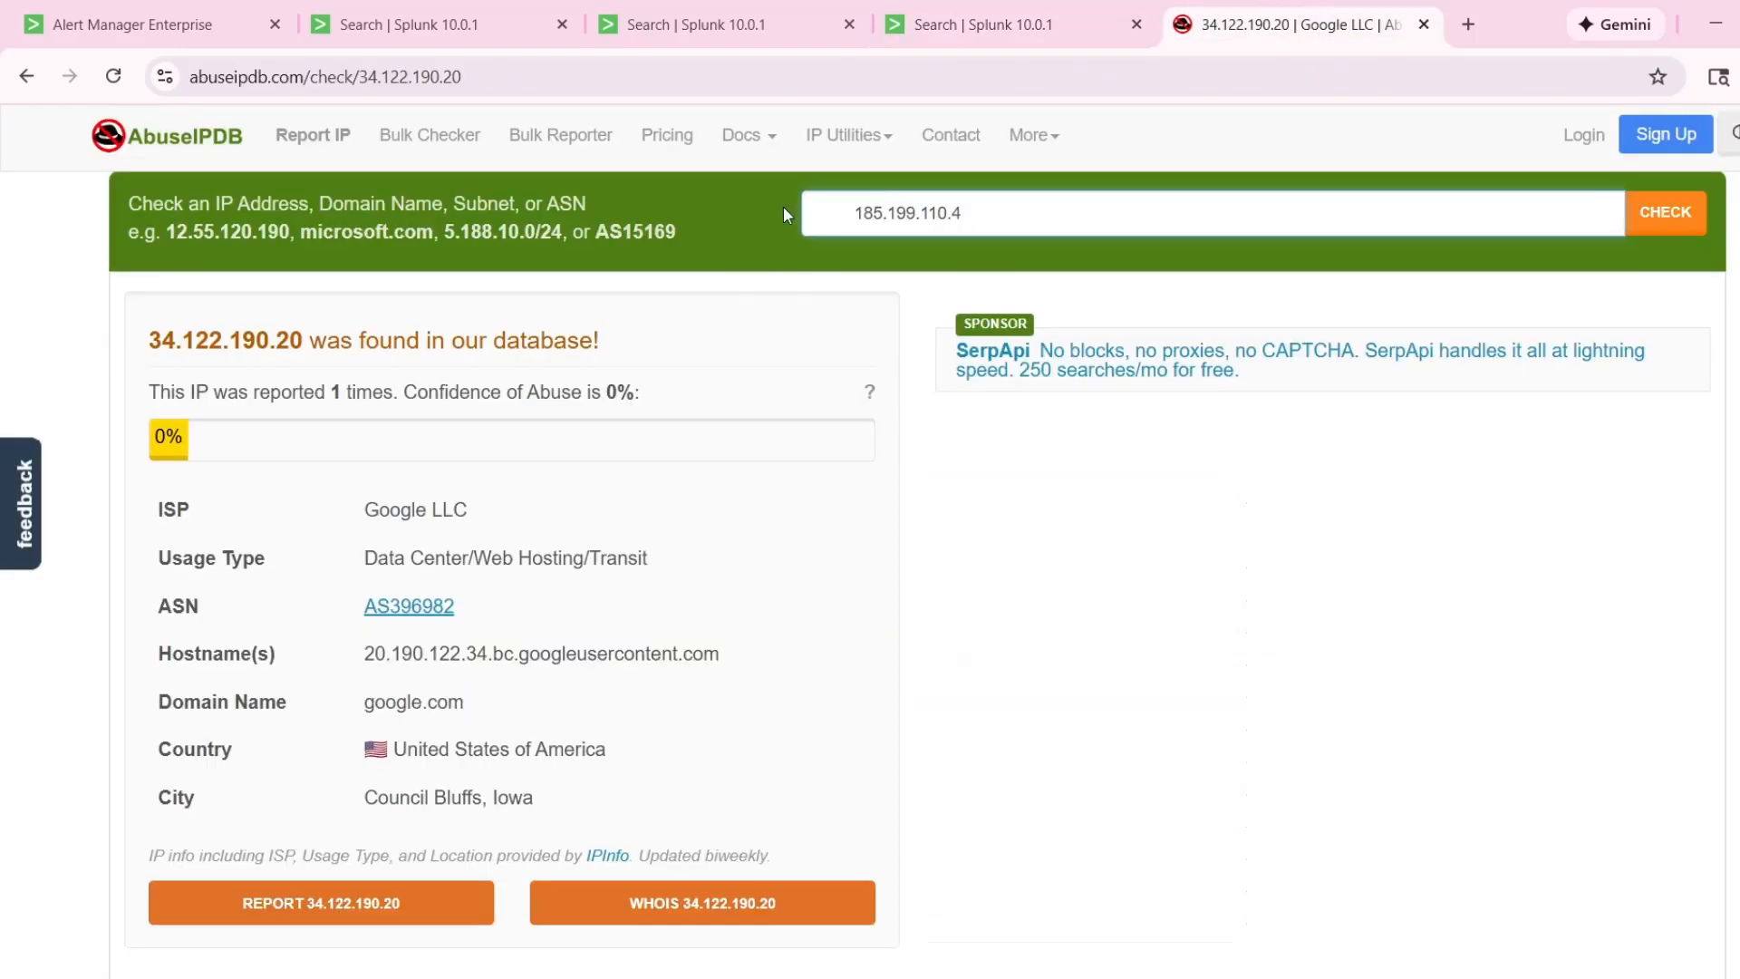
key(Return)
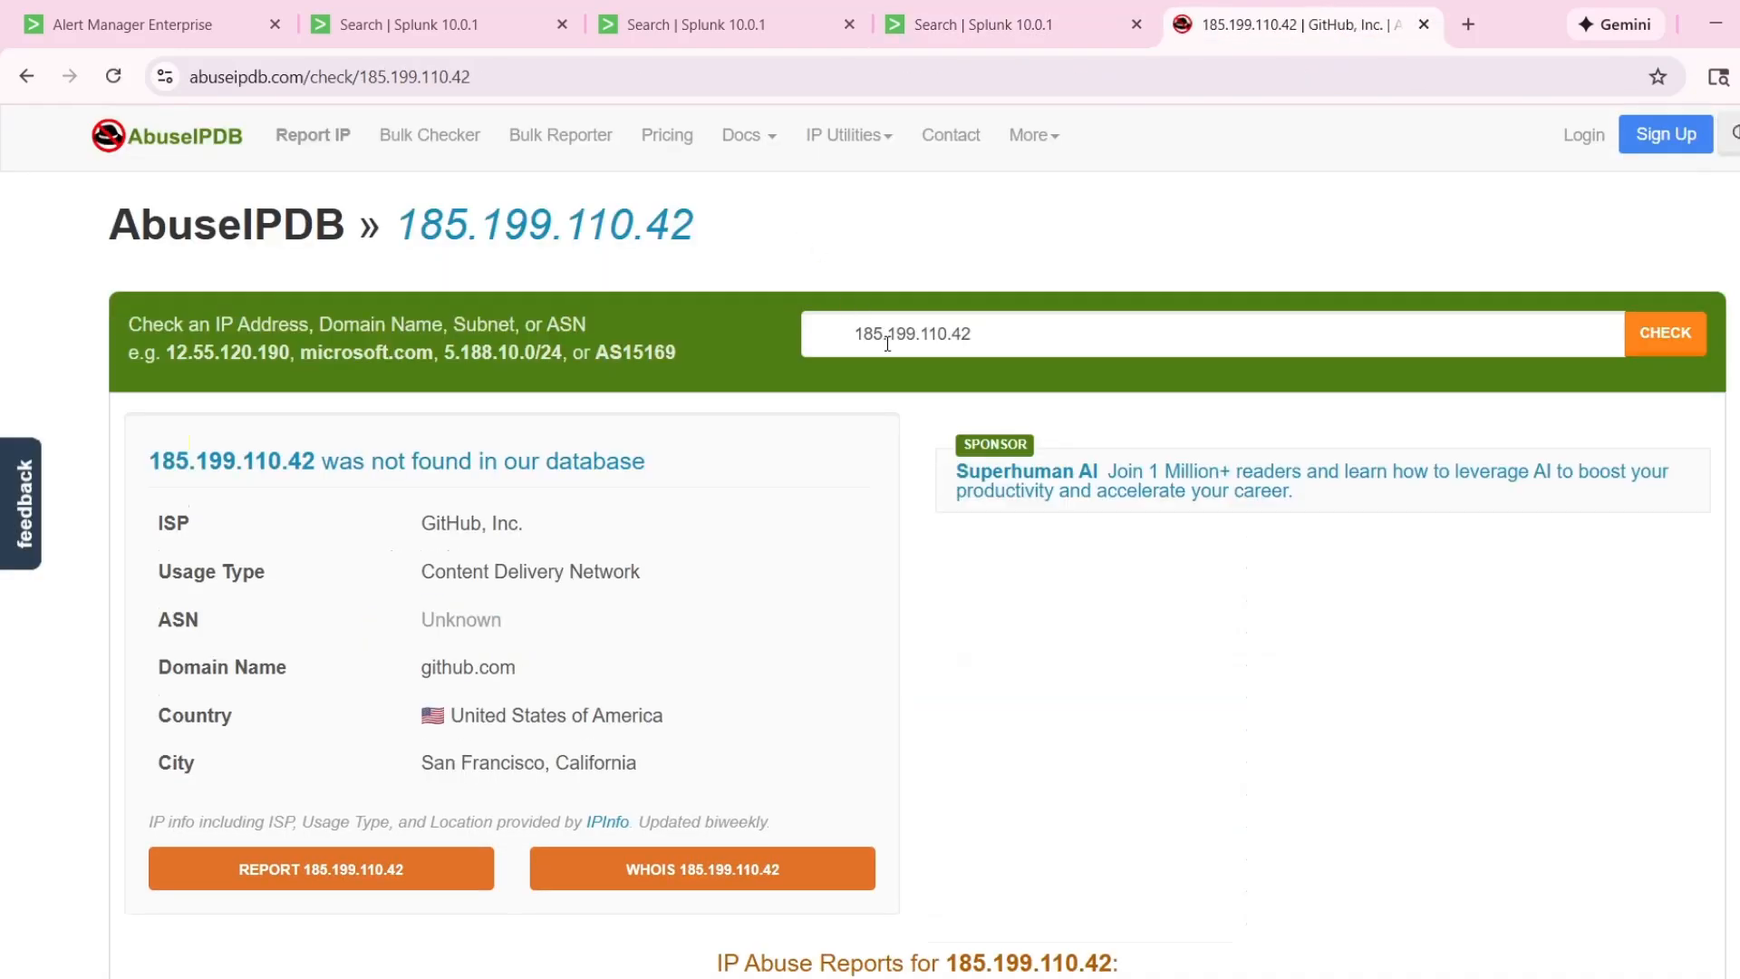
drag(423, 536, 526, 533)
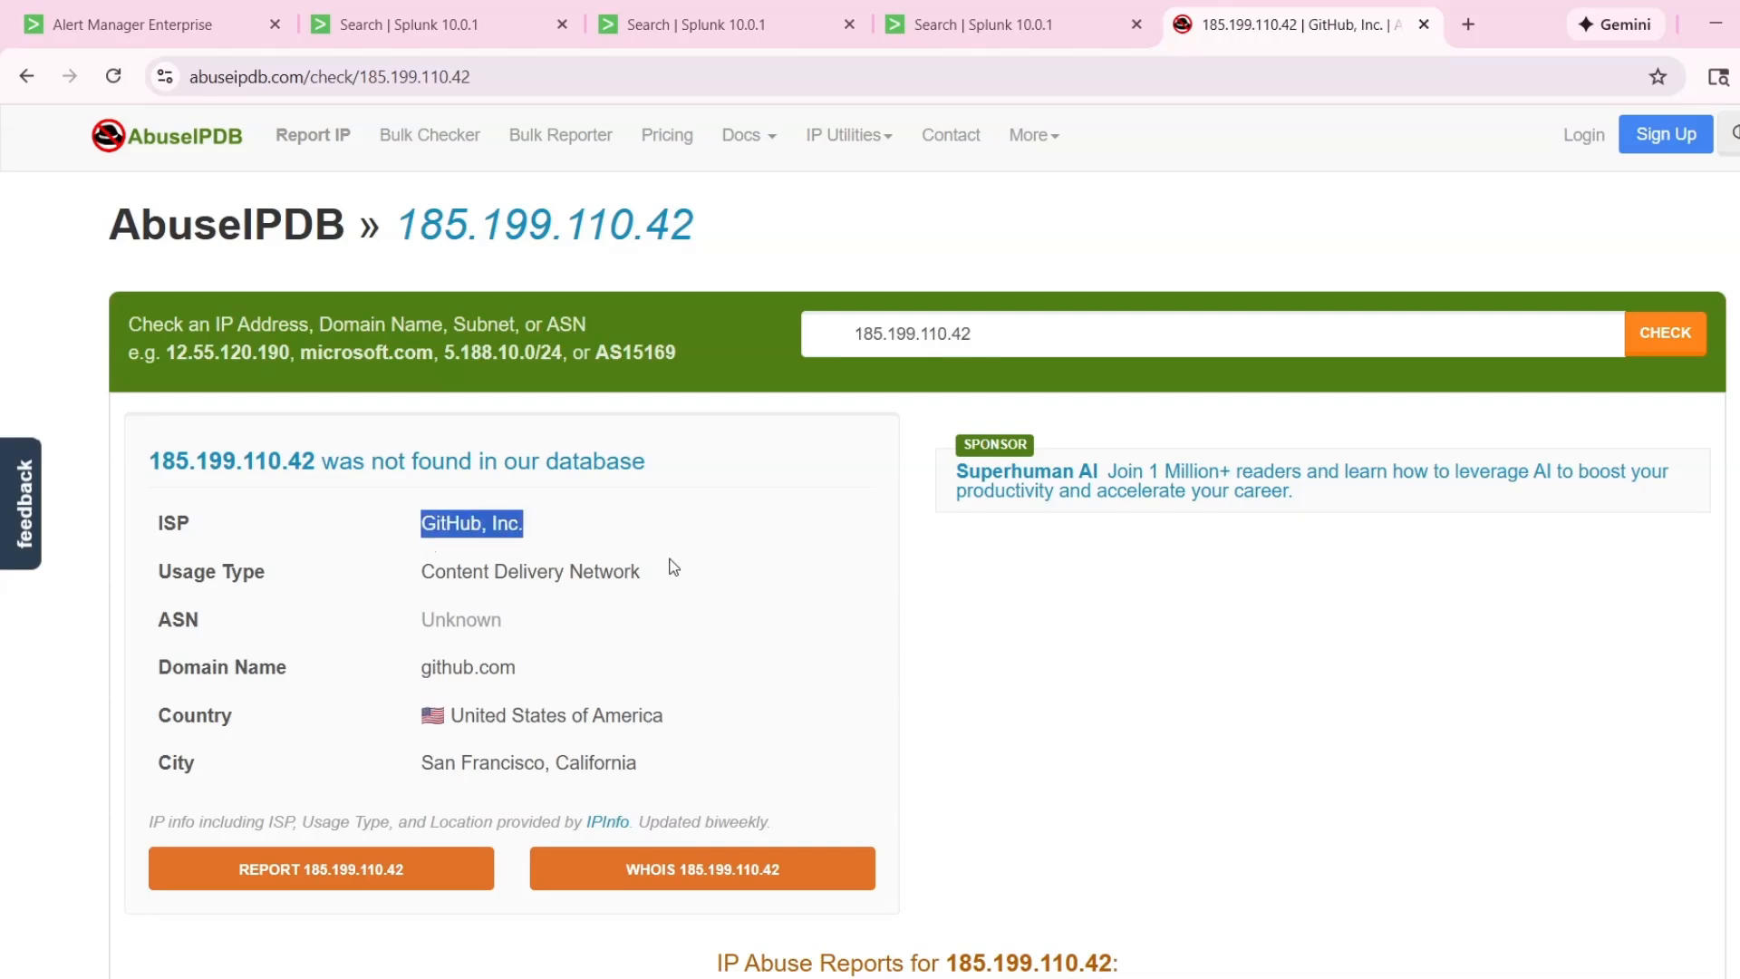
click(812, 616)
Return to the Splunk search, review the 9:03:00 AM event's network fields, and collapse the event.
click(970, 24)
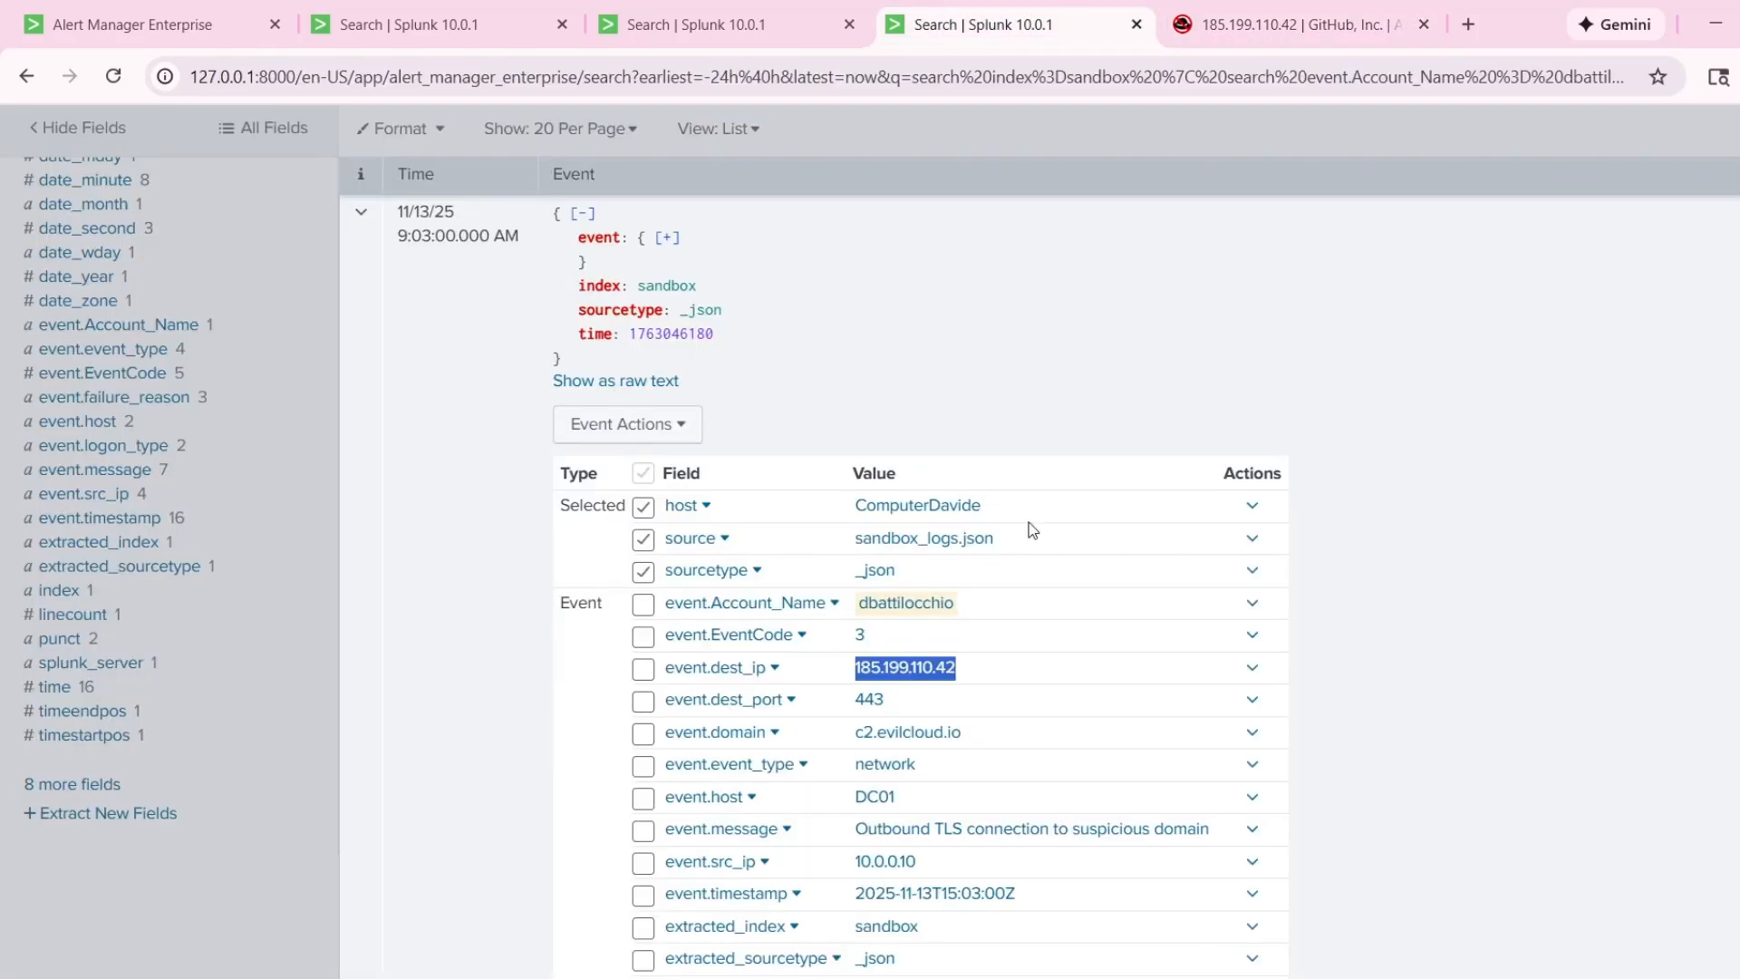
click(1498, 684)
scroll(698, 824, down, 3)
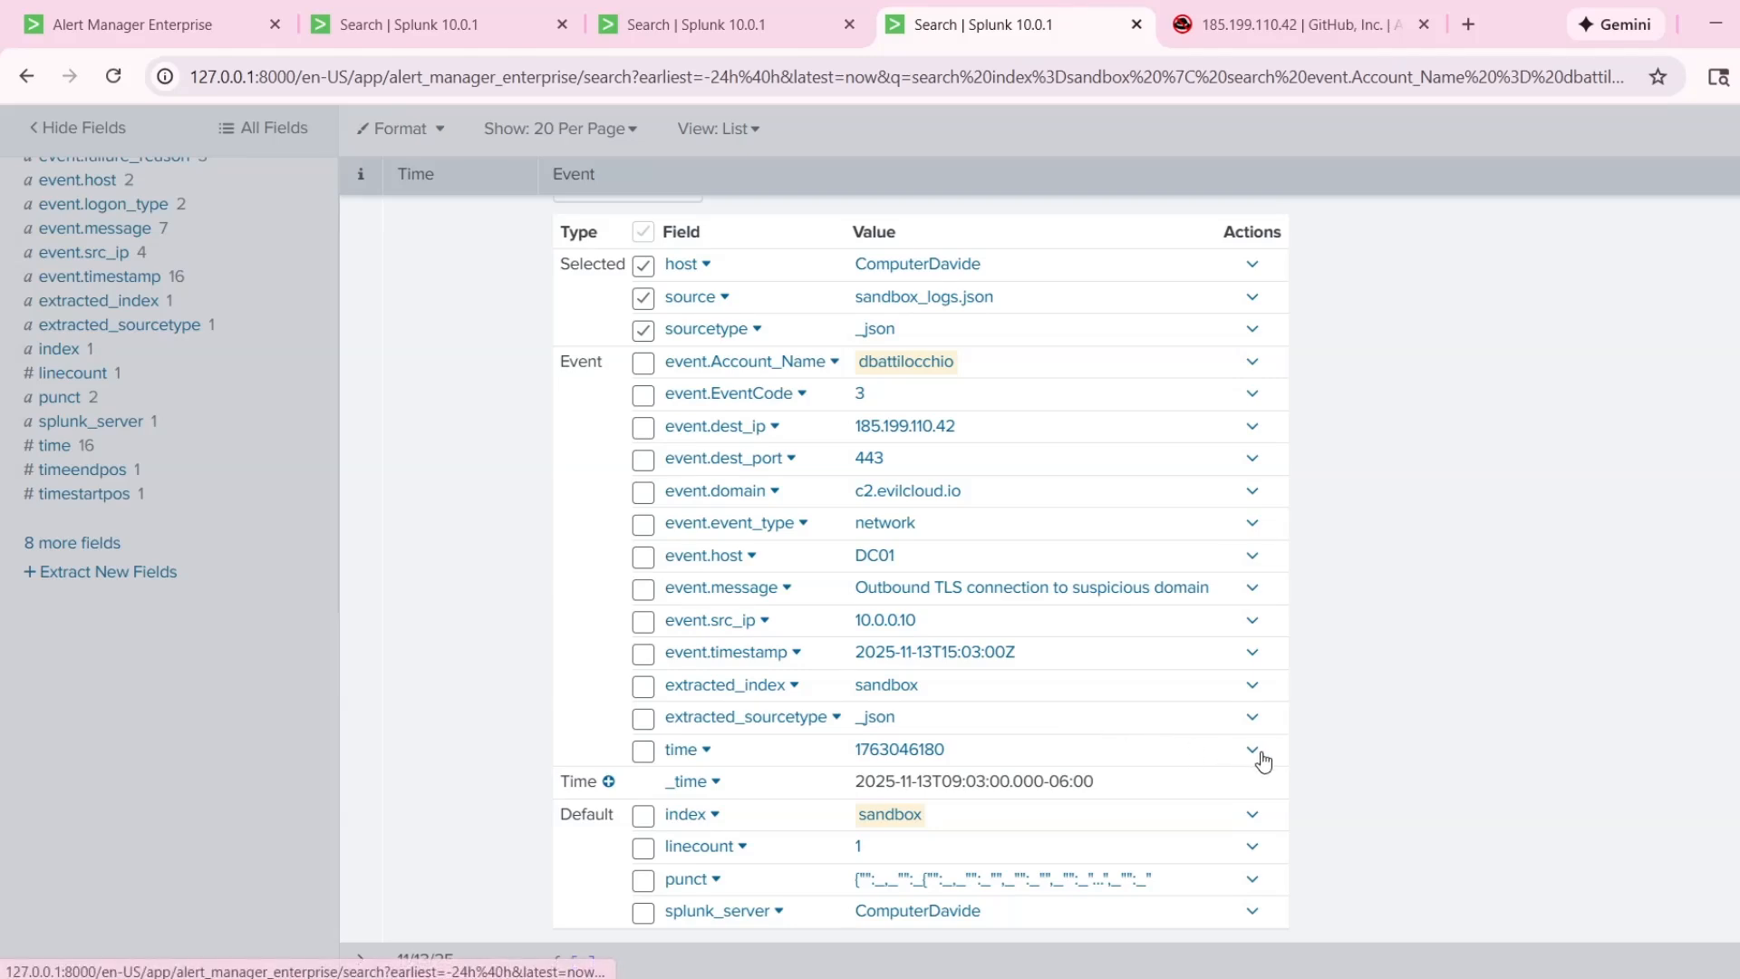
scroll(1454, 676, up, 2)
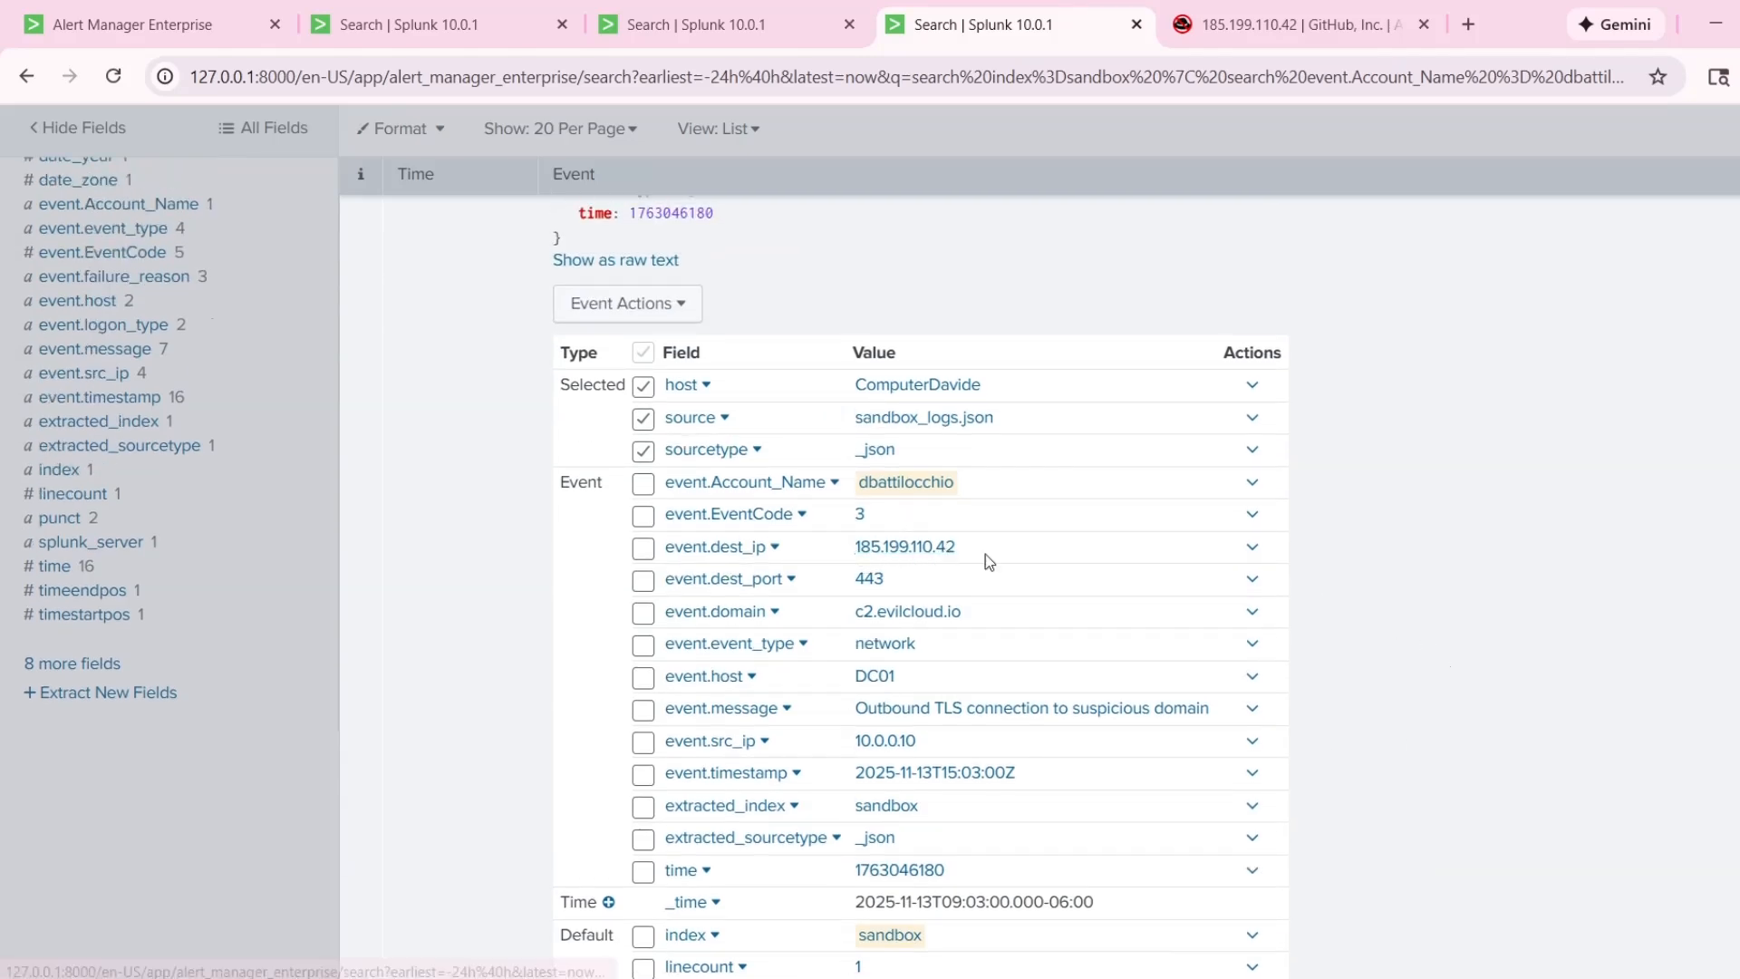
scroll(1432, 609, down, 2)
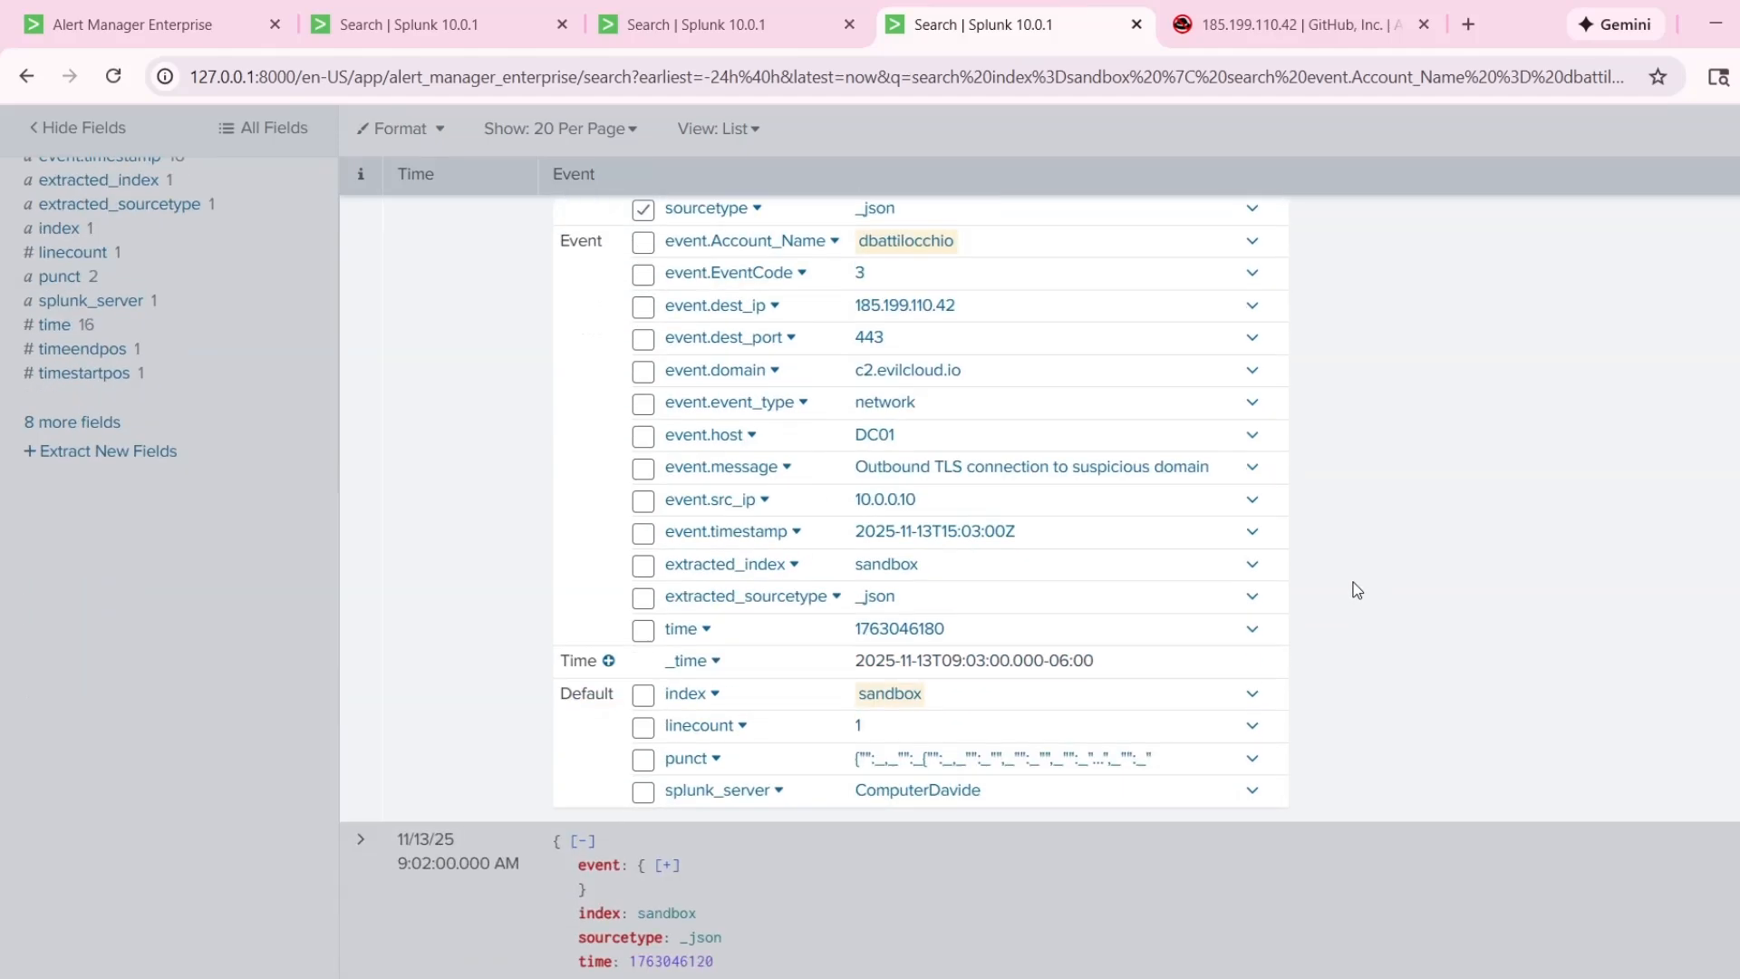
scroll(1358, 578, down, 5)
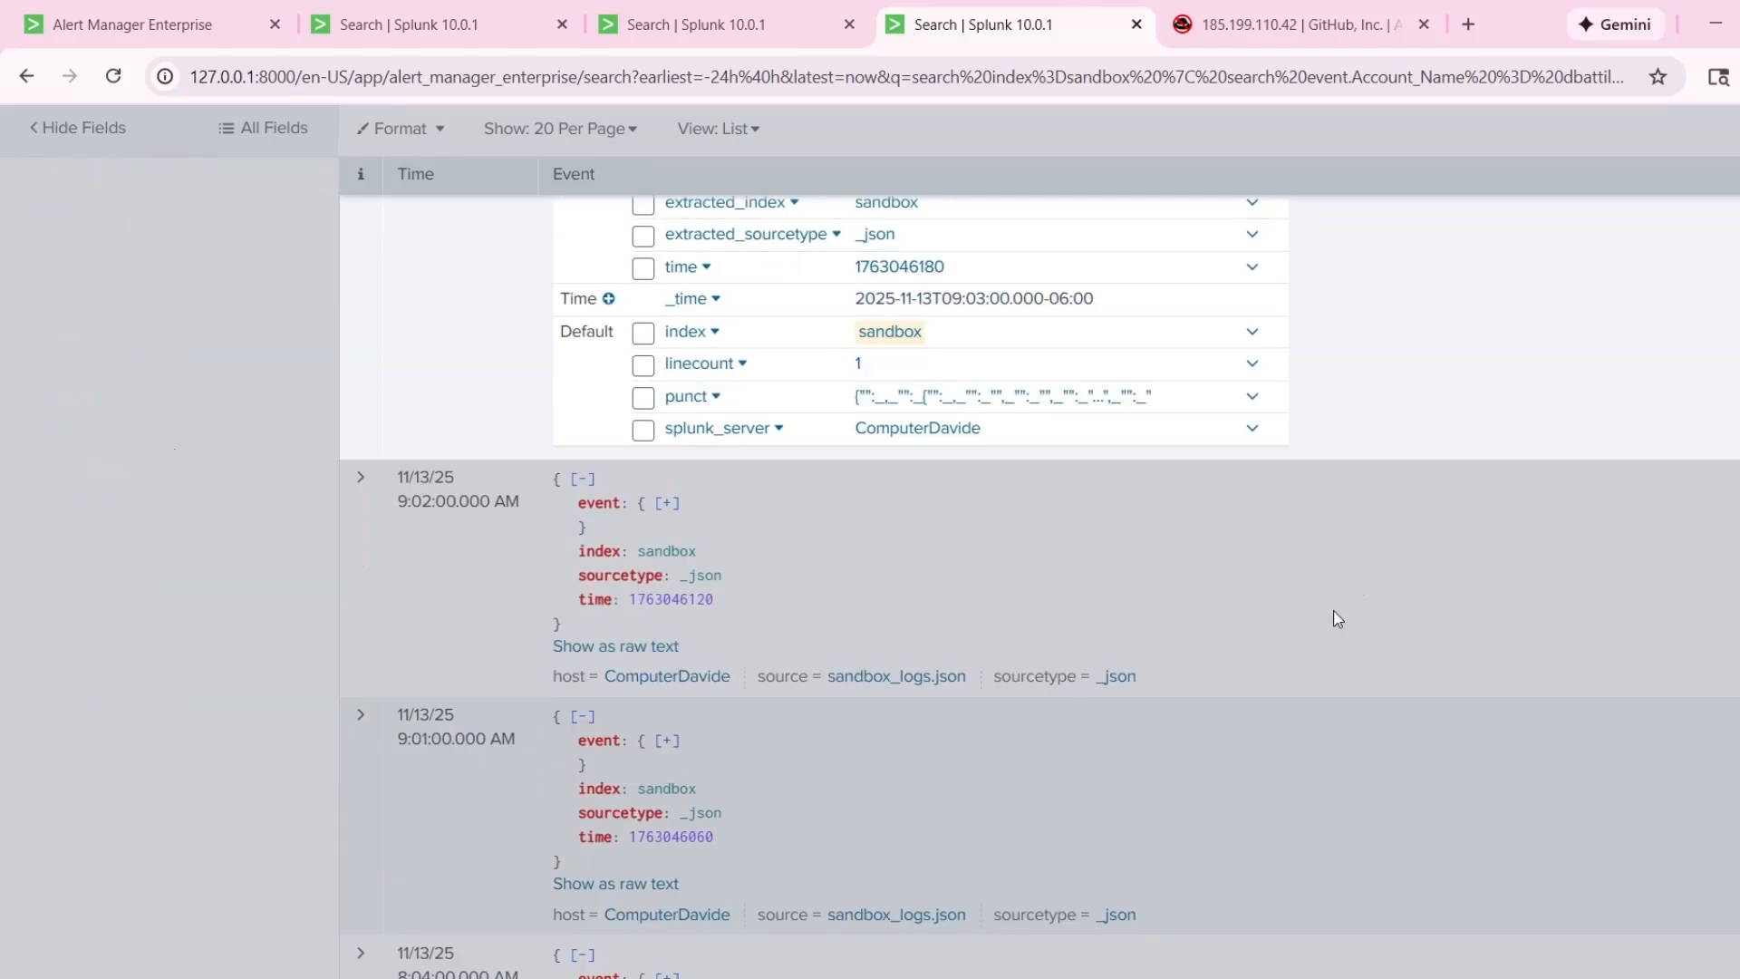
scroll(1341, 613, up, 10)
Expand the 9:04:00 AM event, highlight its image path and message, check its command line, and collapse it.
click(367, 399)
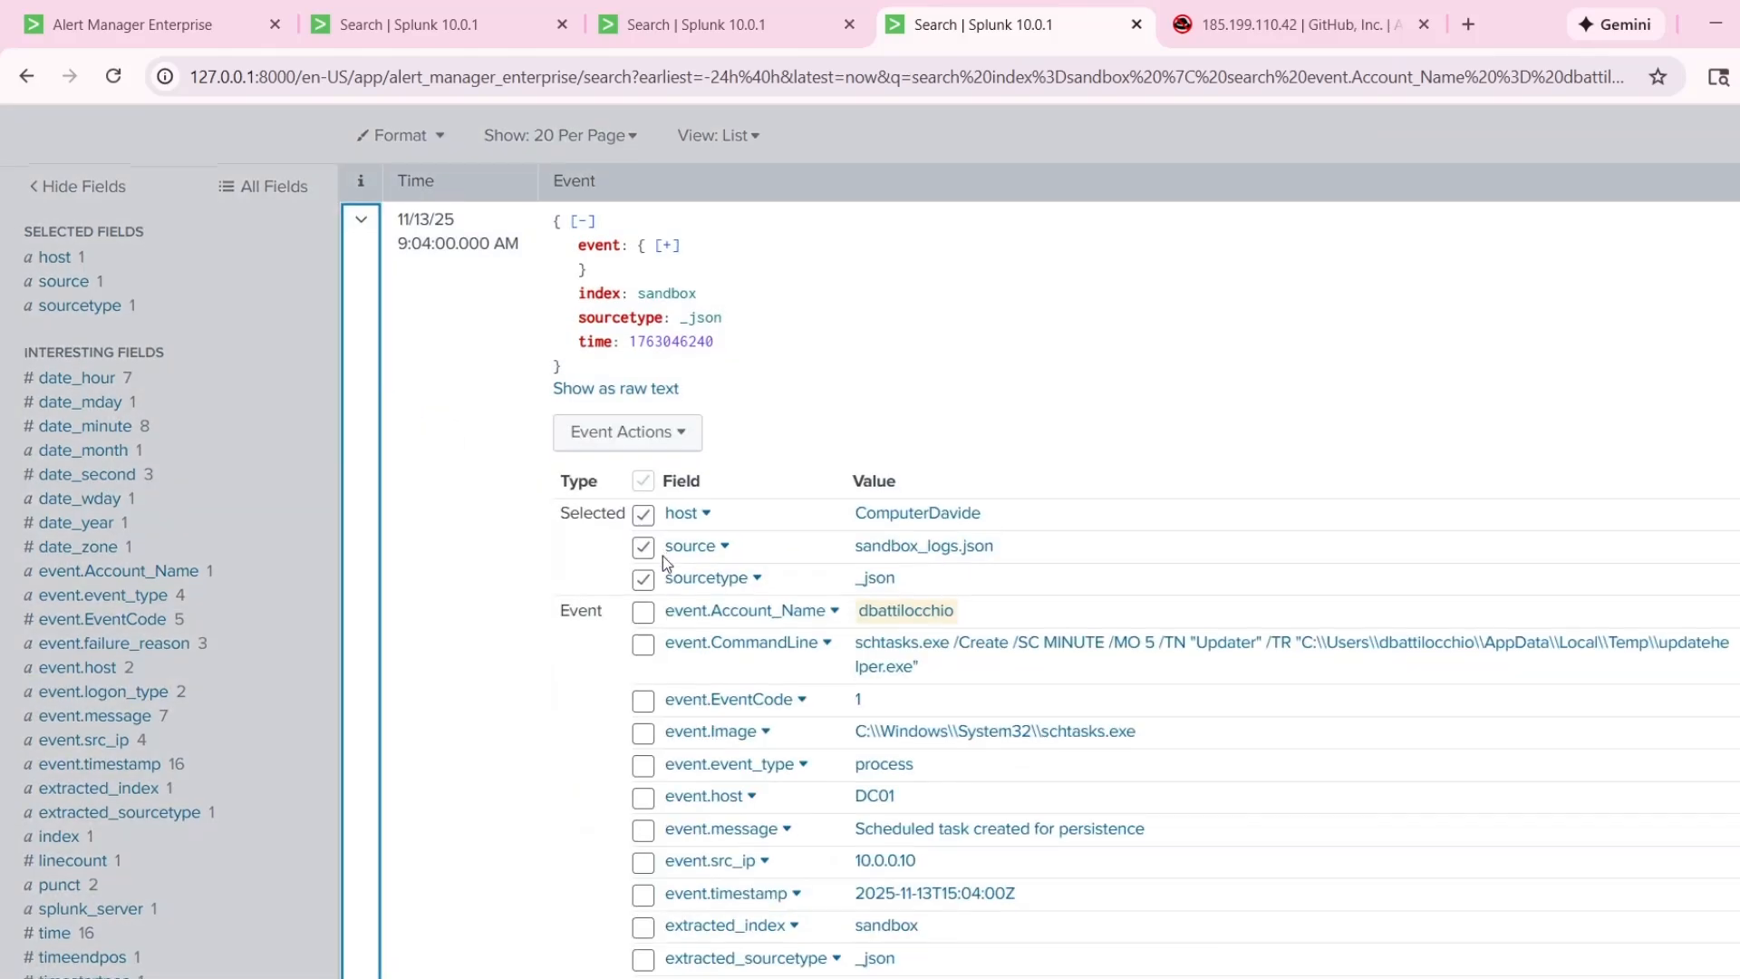
scroll(816, 625, down, 3)
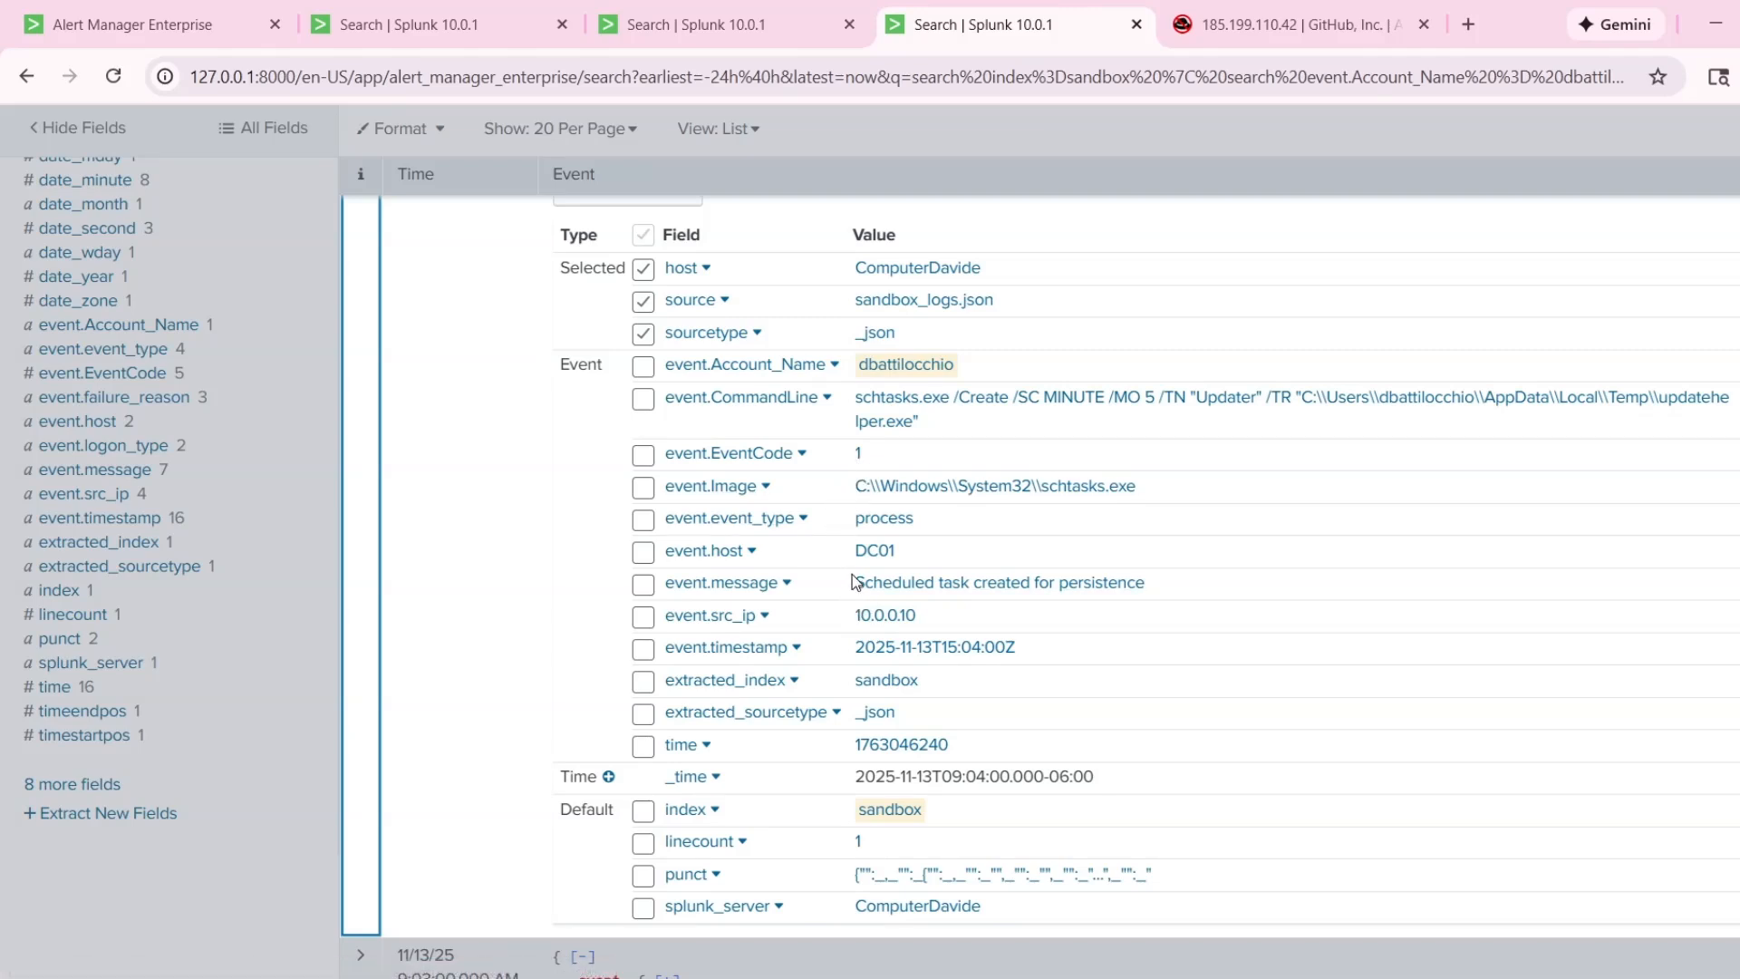
drag(852, 494, 1052, 493)
triple_click(1137, 587)
scroll(1178, 589, down, 1)
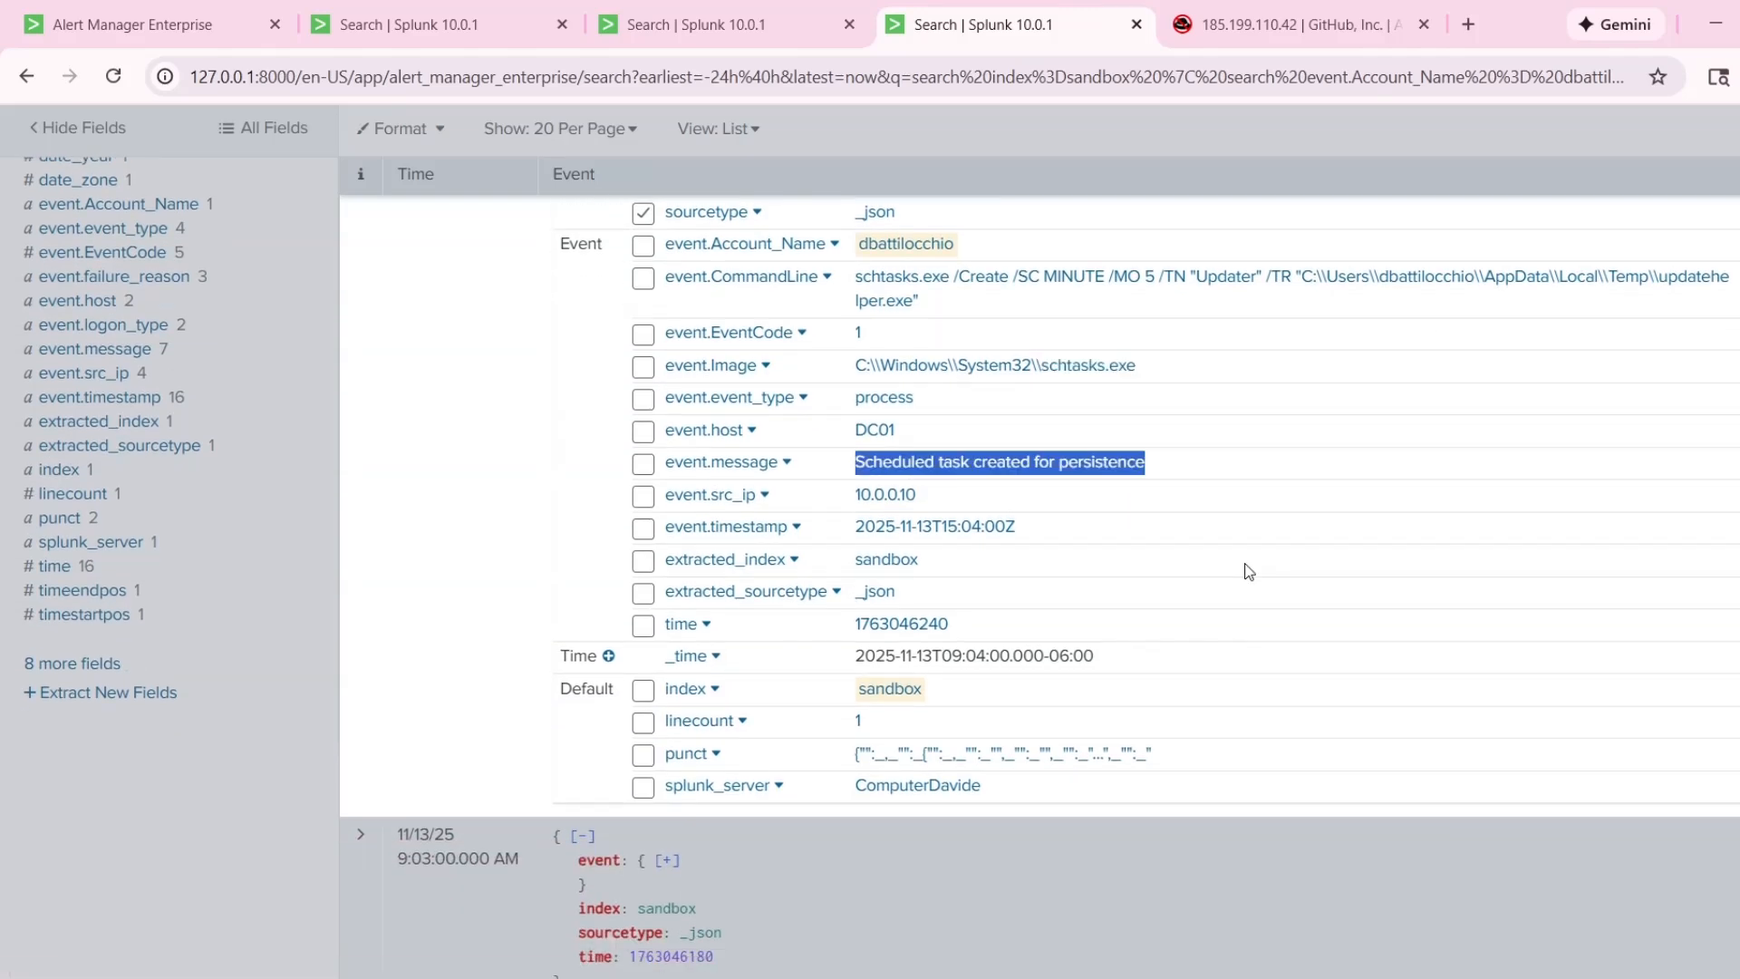
scroll(1232, 553, up, 1)
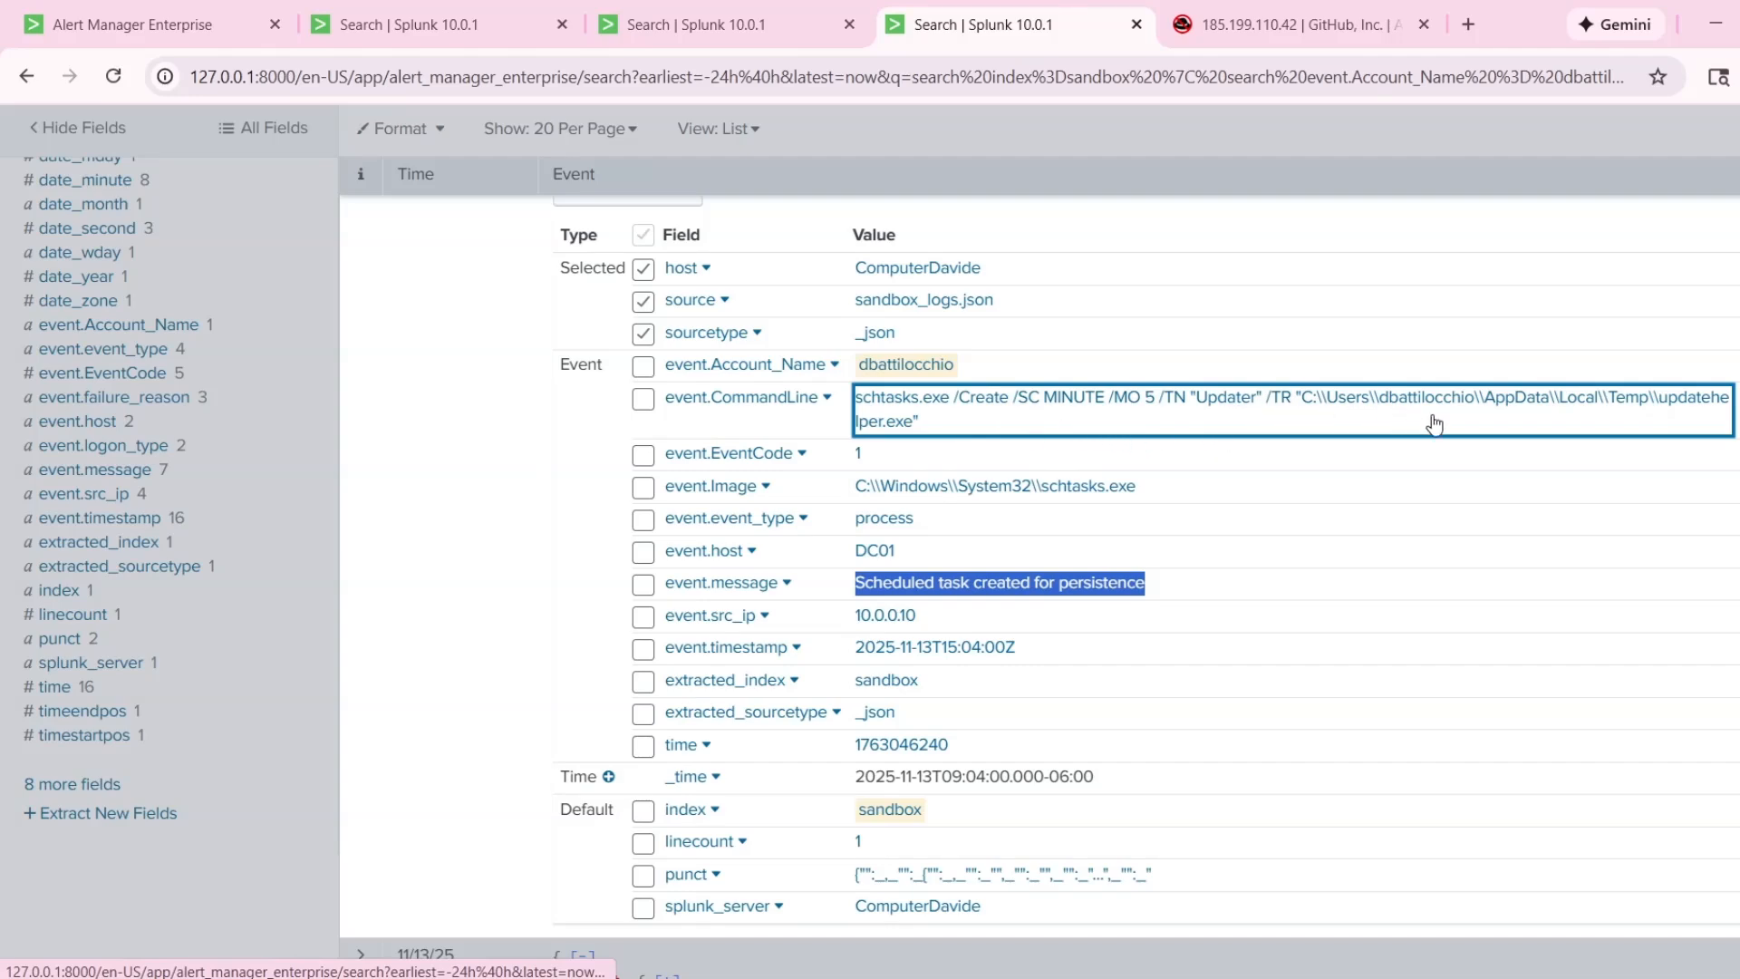
scroll(513, 506, up, 5)
click(516, 512)
click(361, 484)
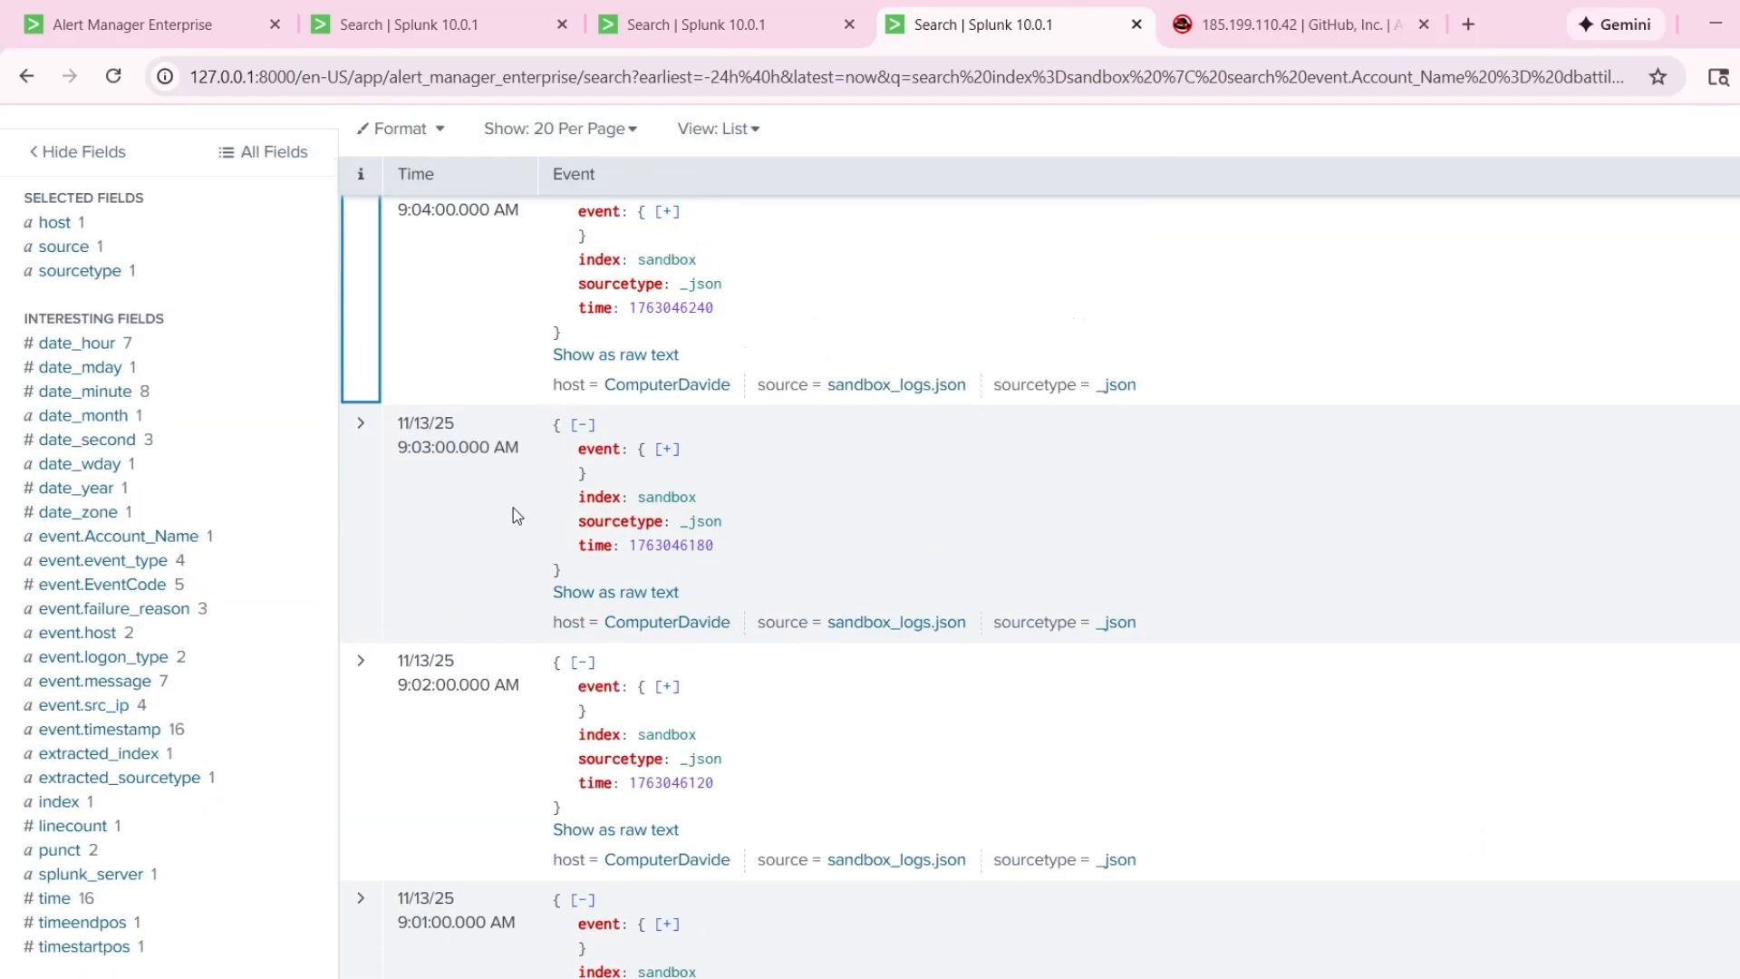
Review the sequence of events from 9:01 to 9:04 AM and highlight the account name condition in the search query.
scroll(505, 524, up, 1)
scroll(507, 689, down, 2)
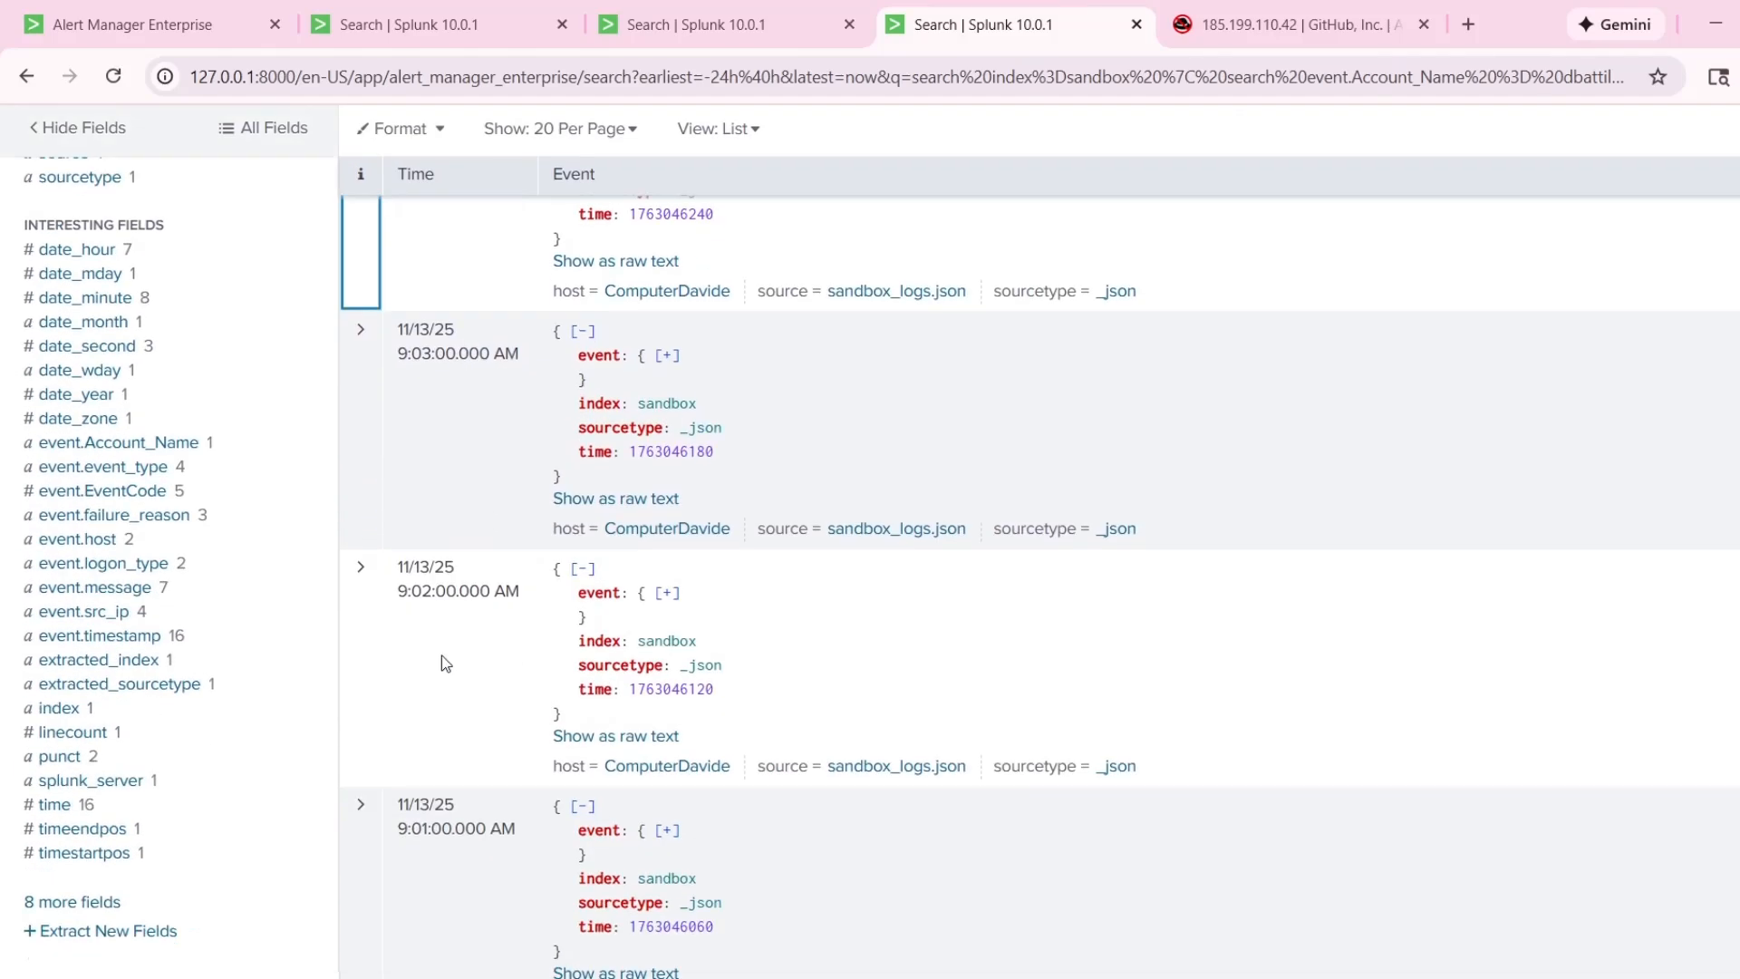
scroll(442, 655, down, 3)
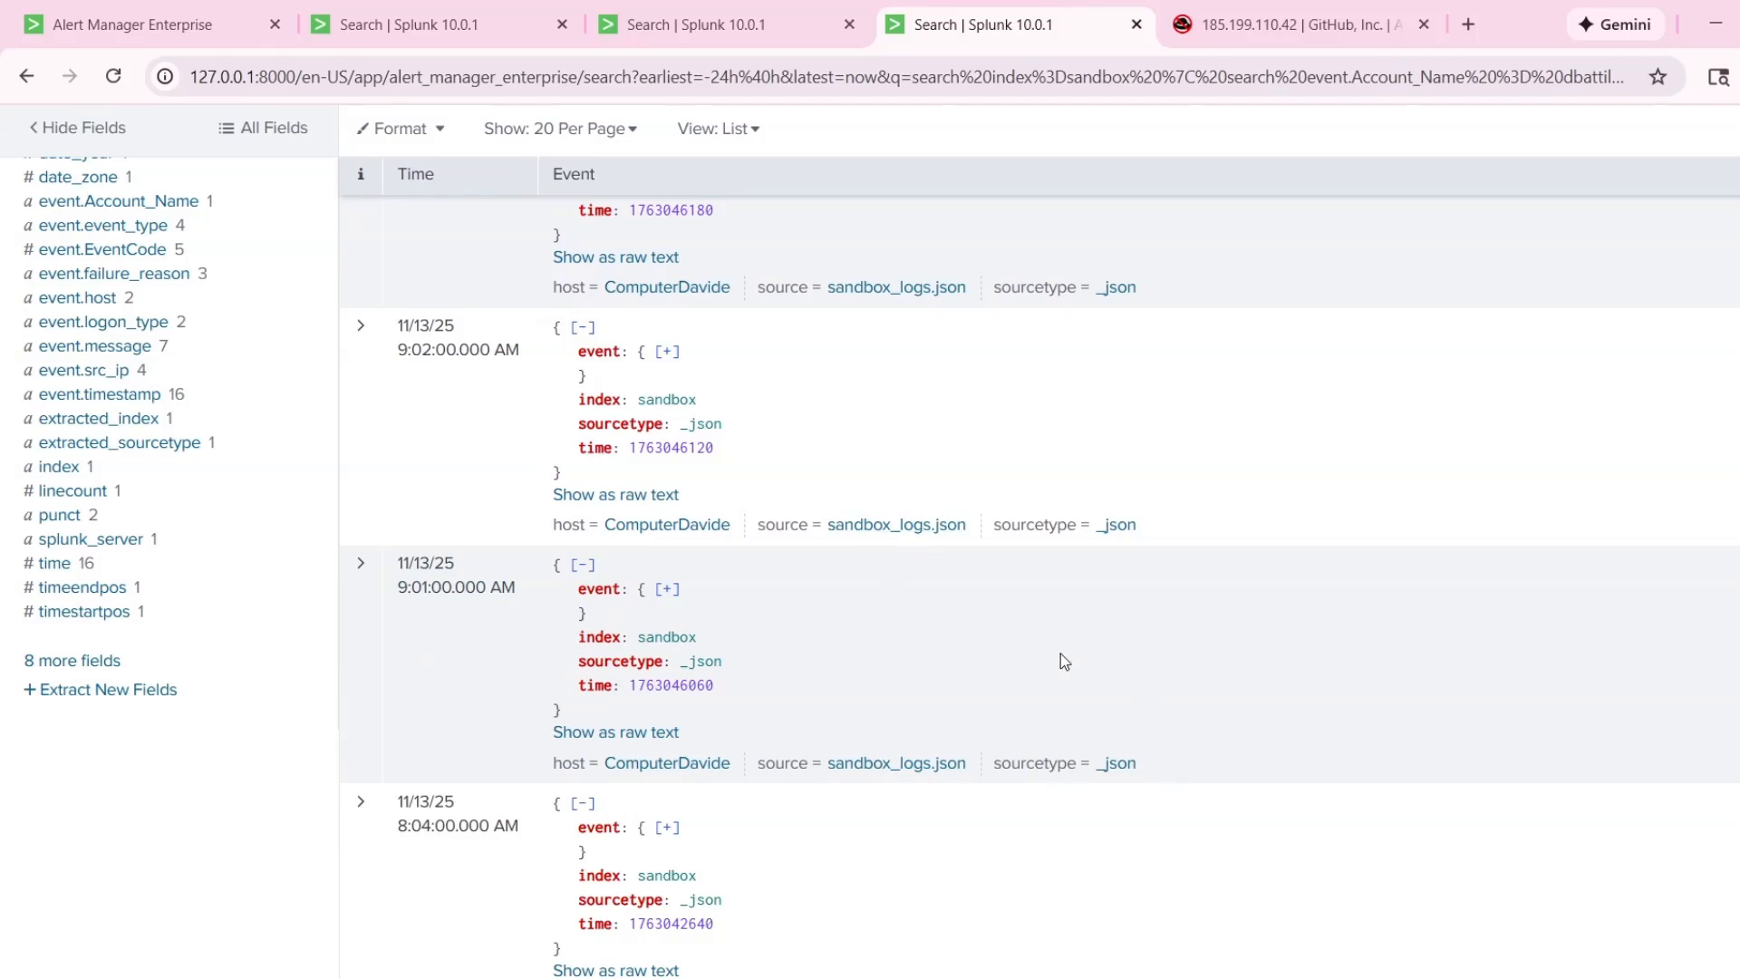
scroll(785, 605, up, 5)
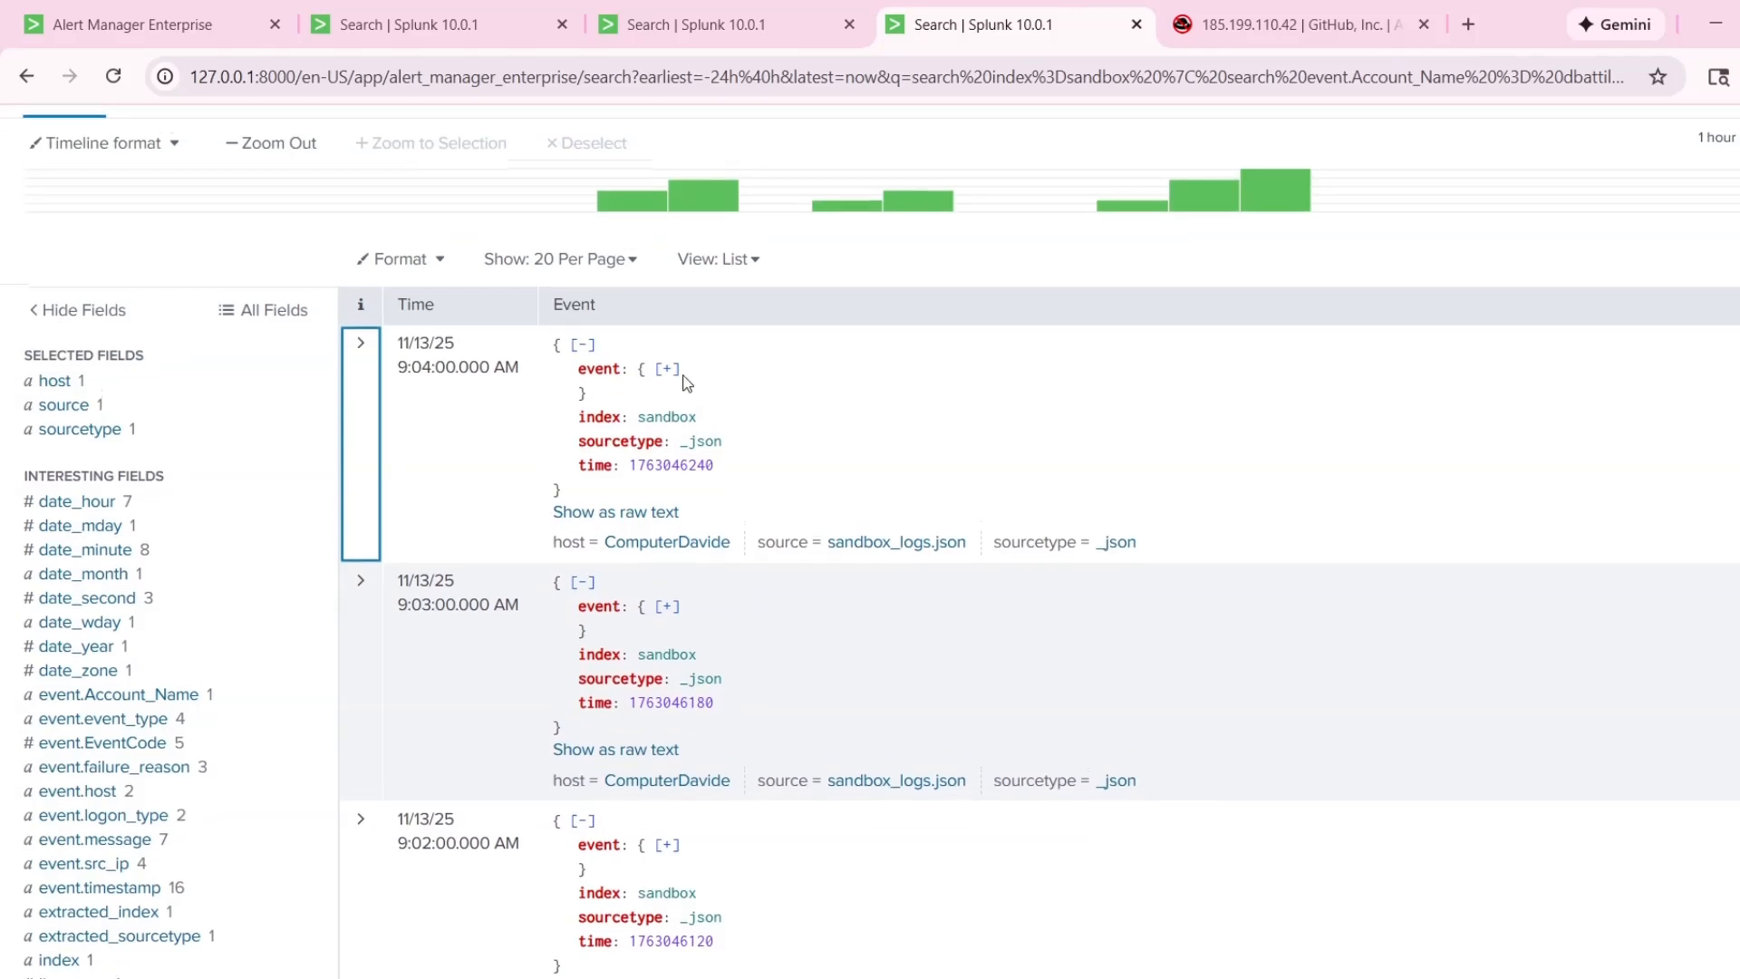
scroll(687, 383, up, 3)
drag(525, 237, 383, 237)
scroll(563, 474, down, 3)
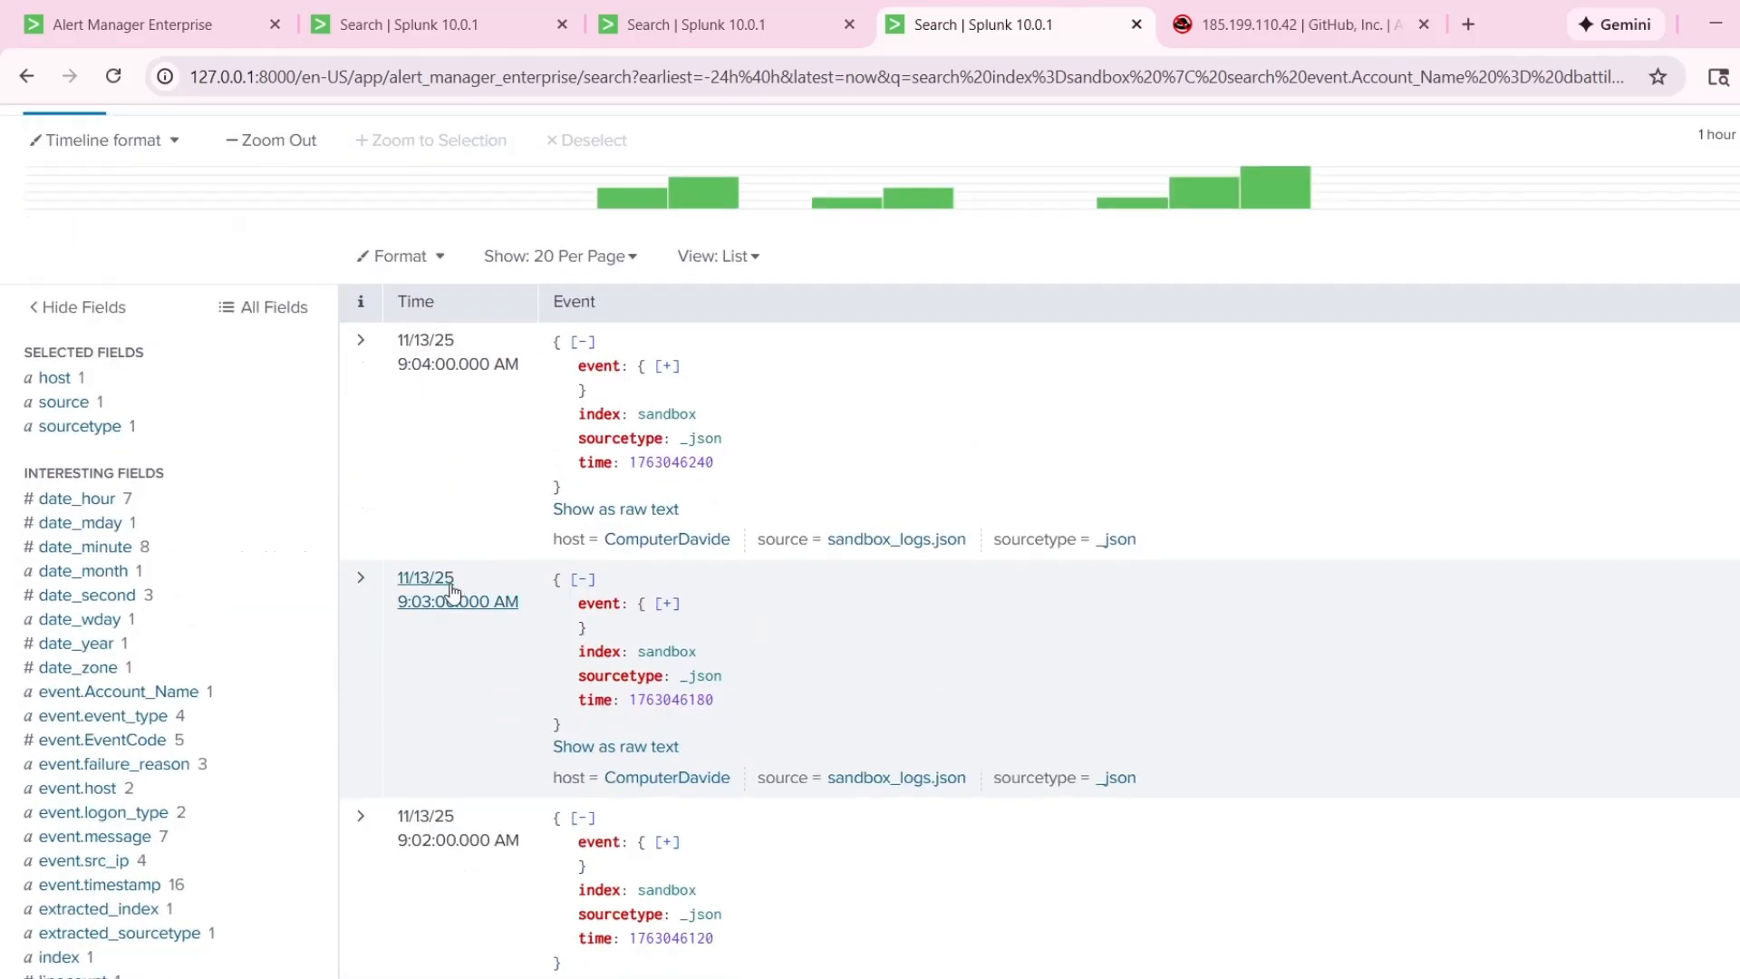
scroll(451, 591, down, 3)
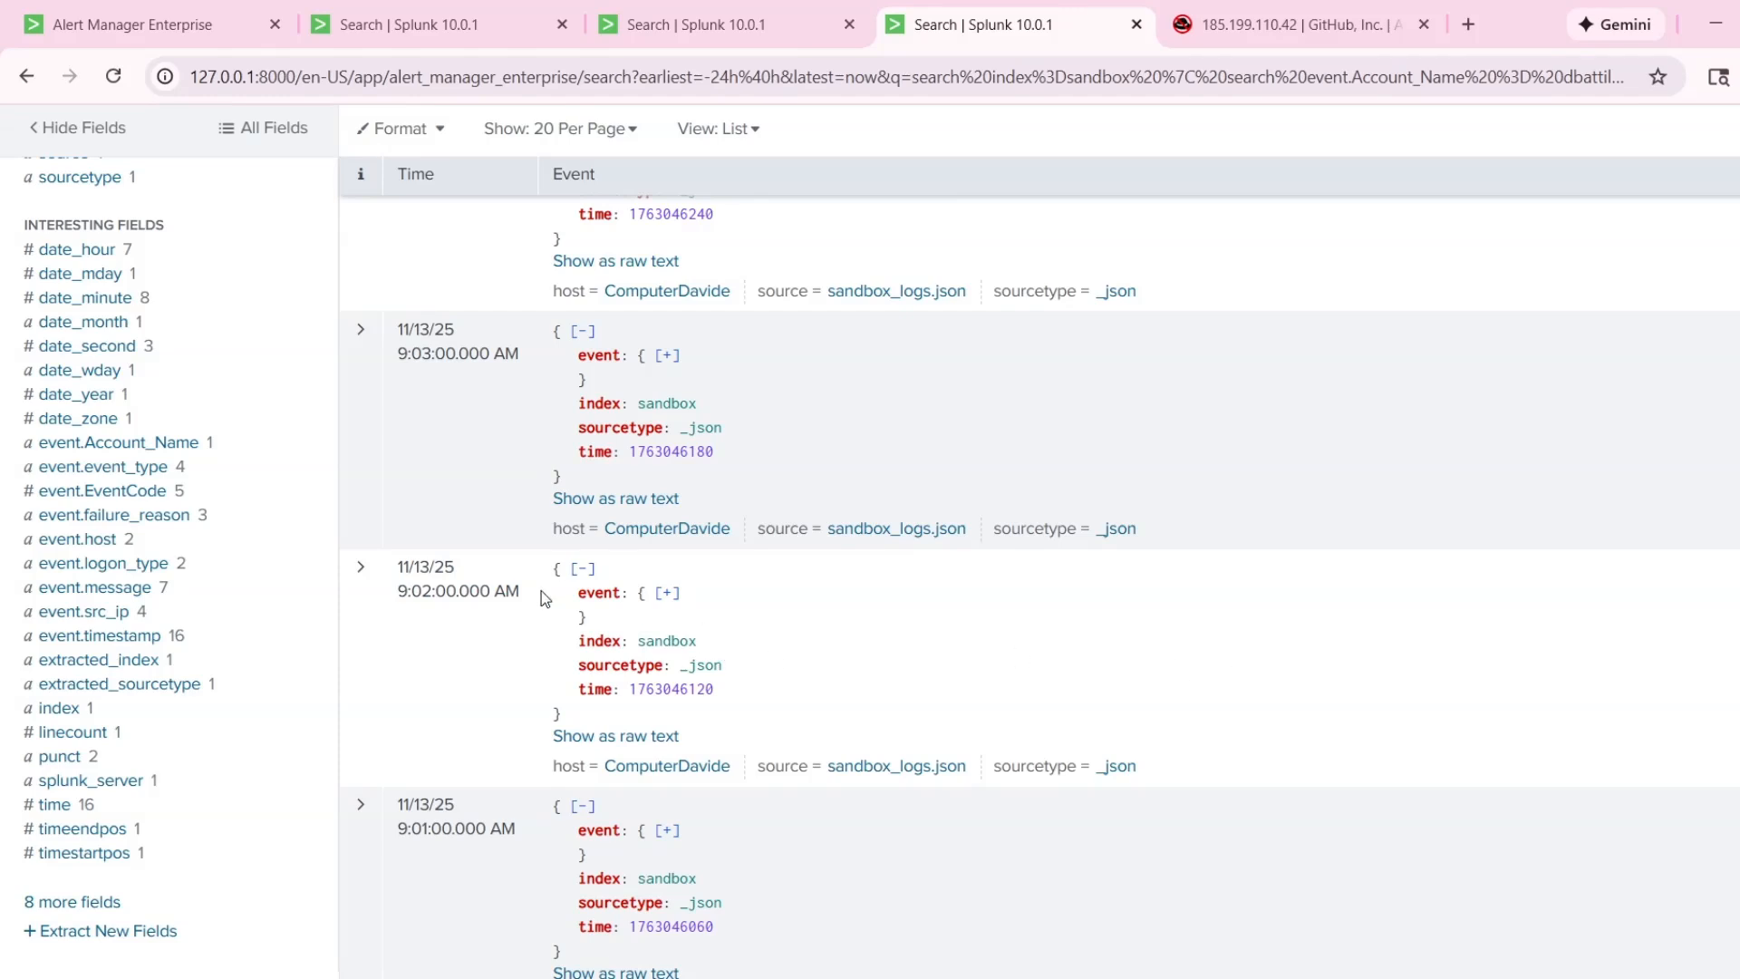
scroll(910, 554, up, 3)
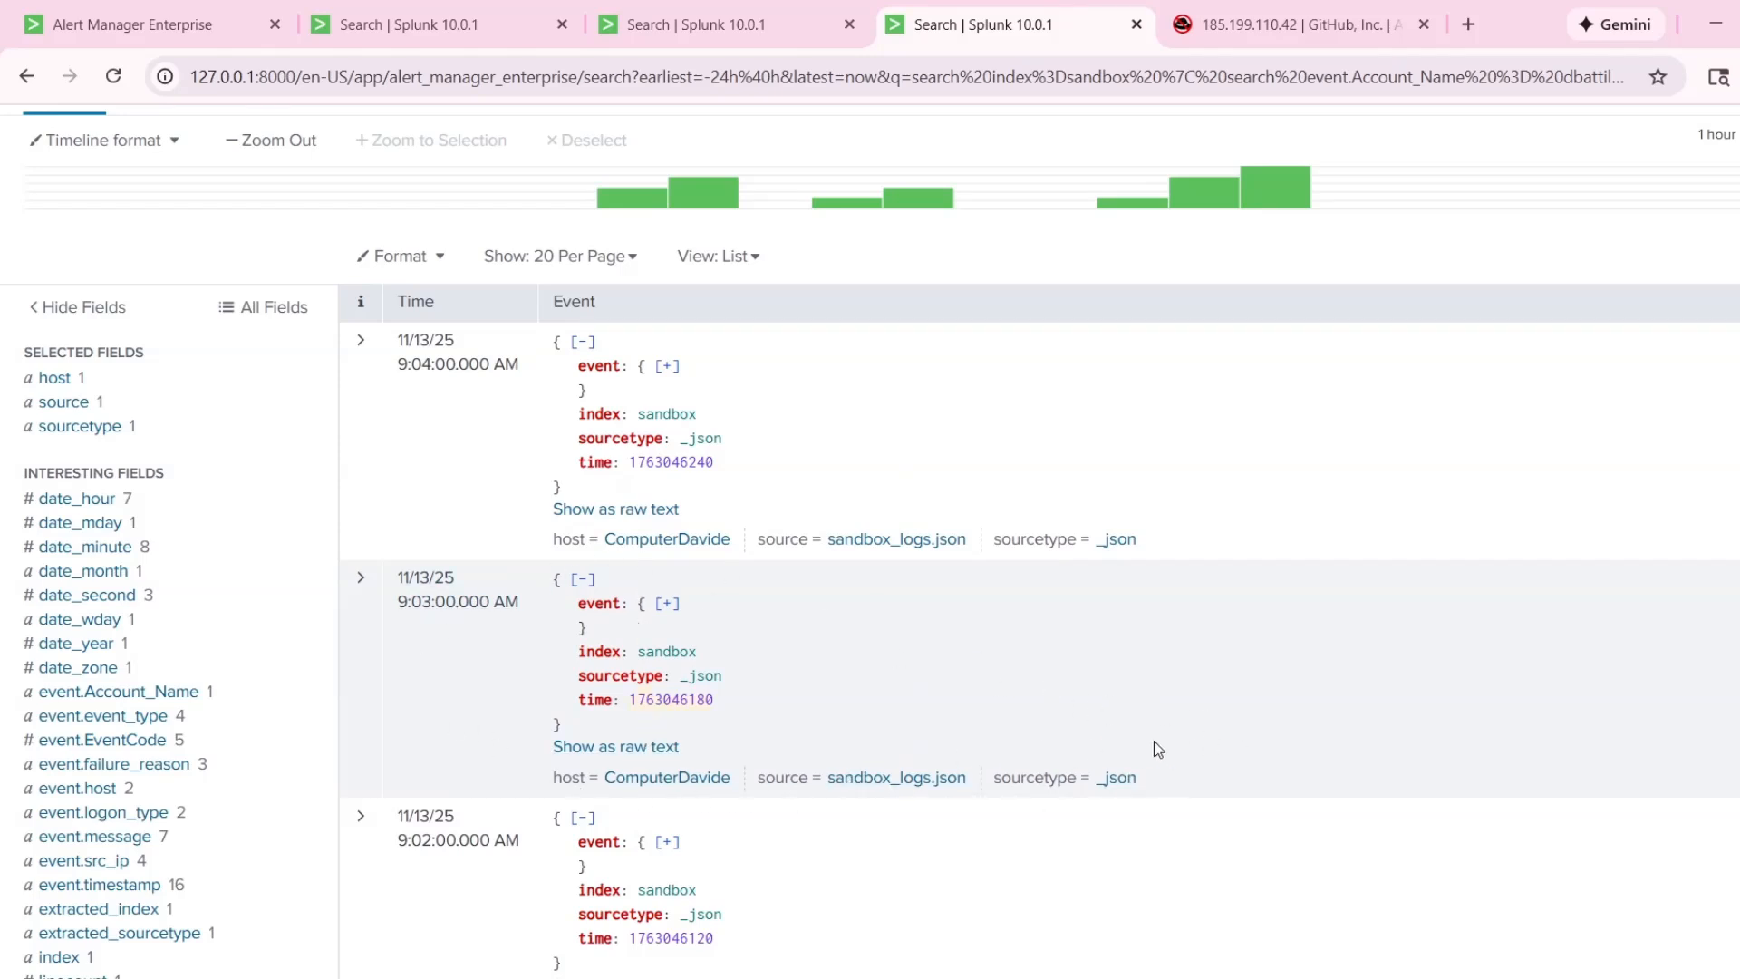
Reopen the 9:03:00 AM event, recheck its outbound connection details and message, and collapse it.
drag(393, 698, 381, 693)
click(372, 693)
scroll(1147, 766, down, 4)
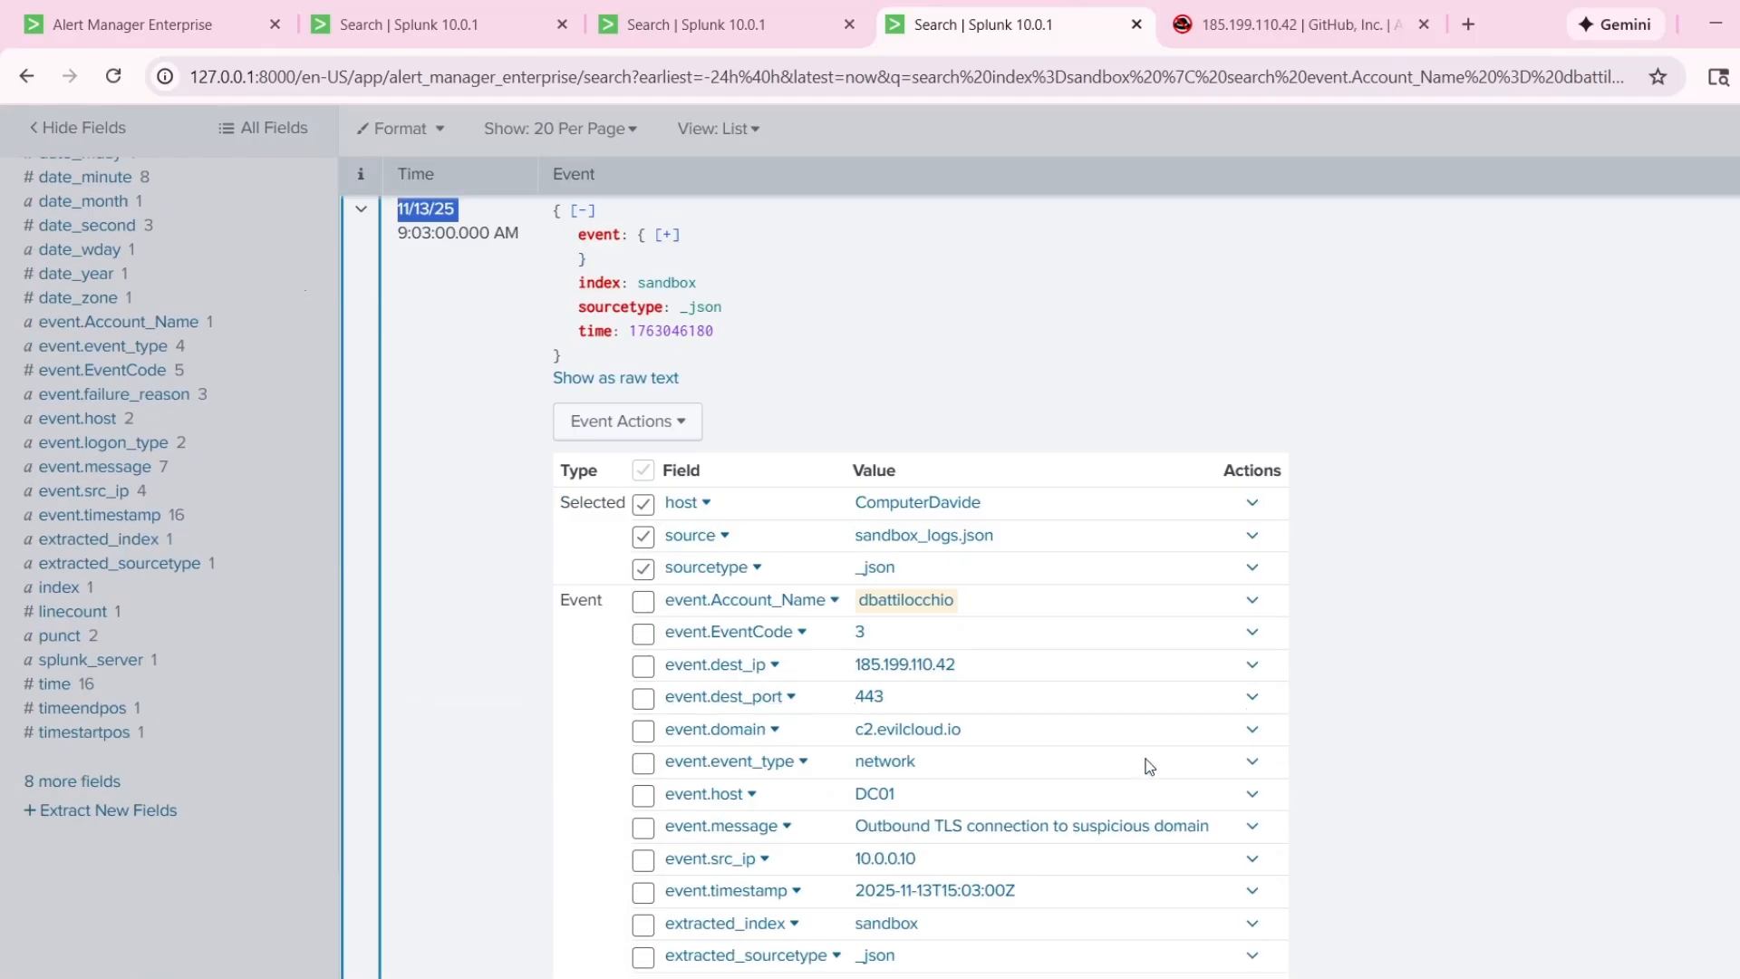
scroll(1269, 788, down, 1)
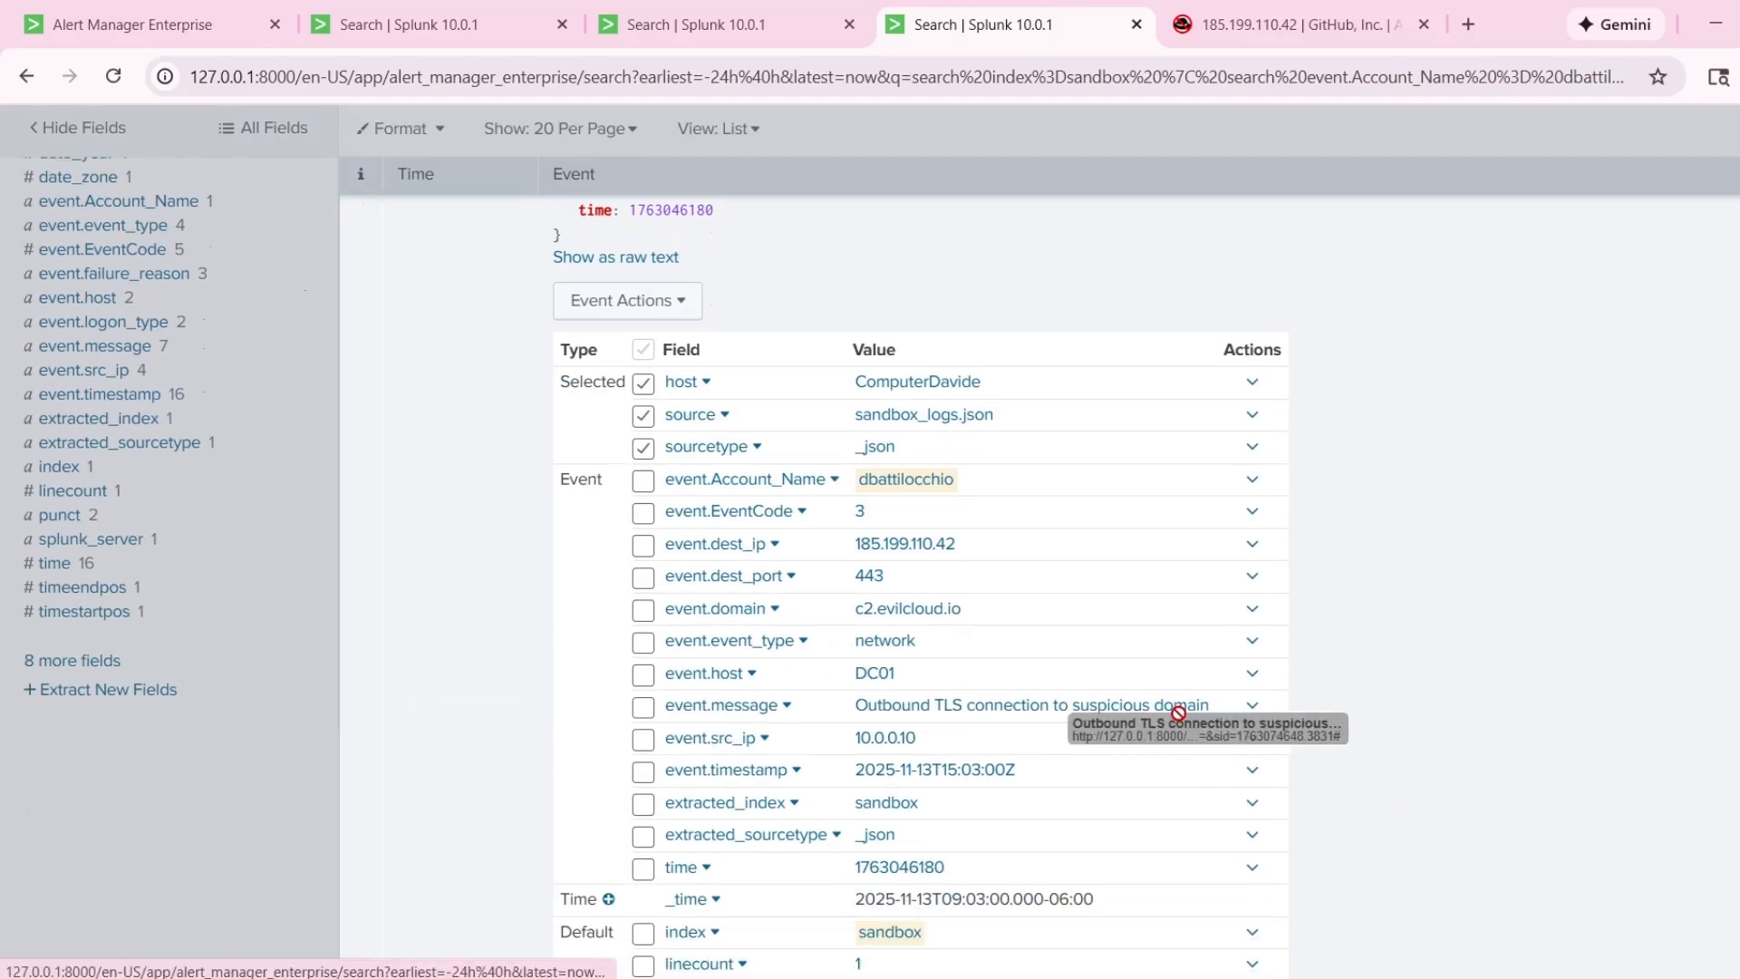
scroll(1432, 645, up, 3)
click(363, 698)
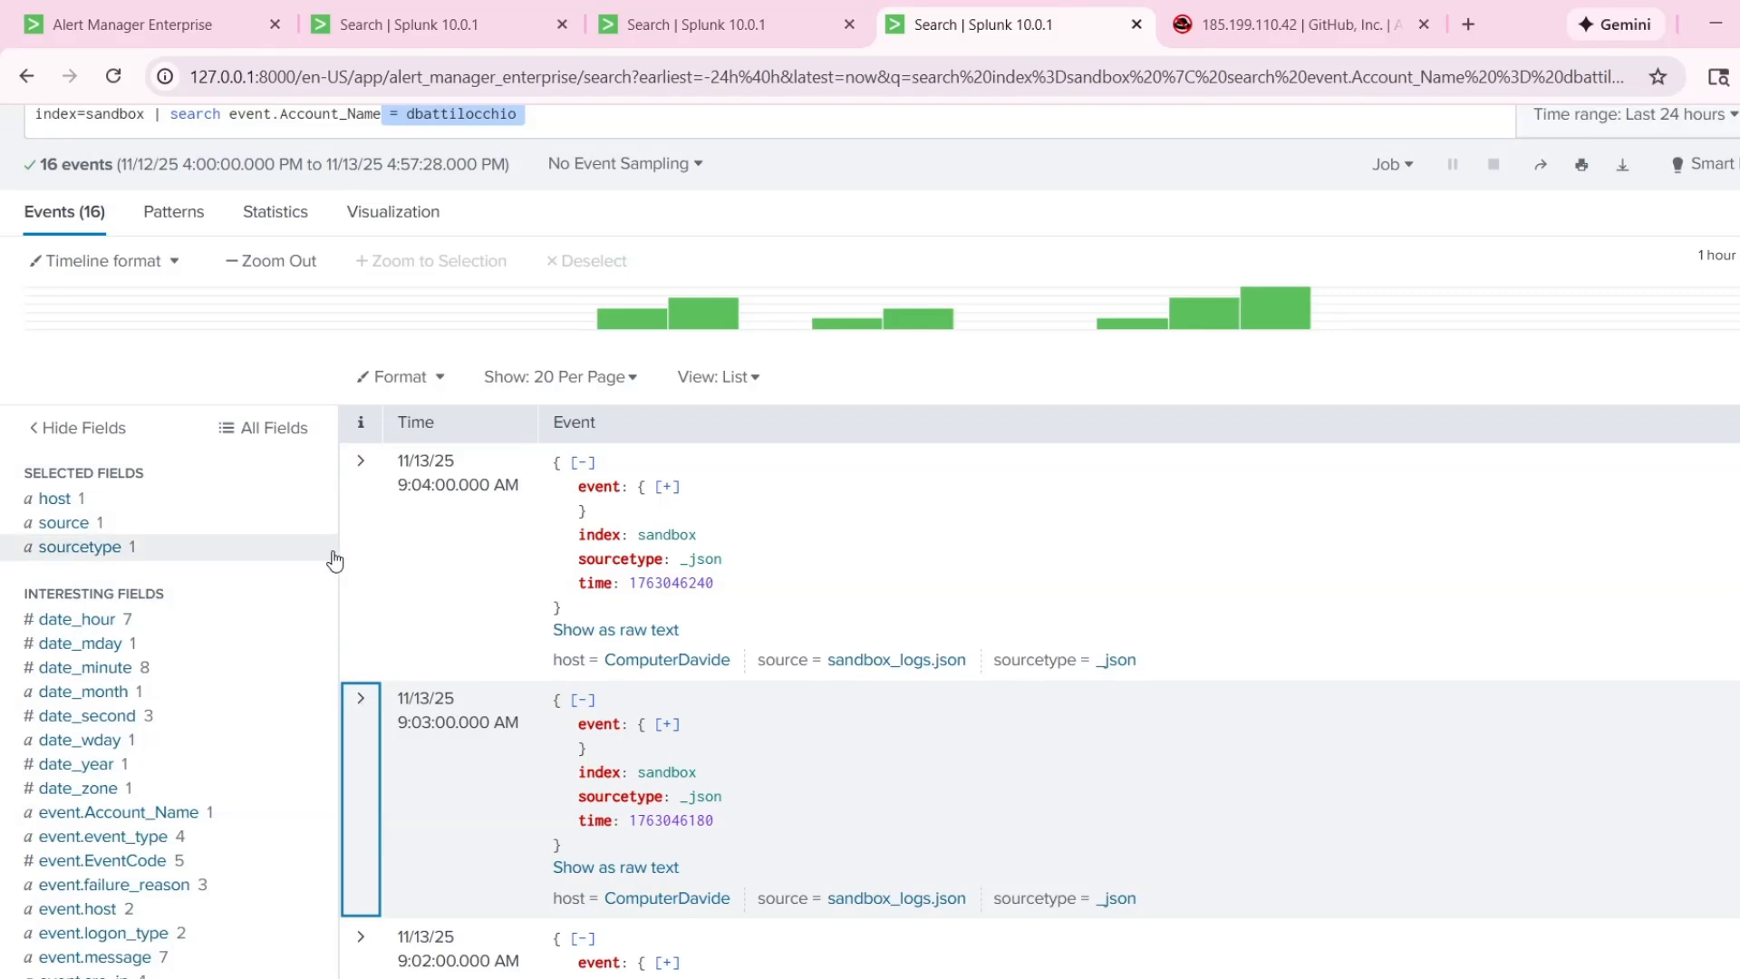
Reopen the 9:04:00 AM event, recheck its scheduled task details, and collapse it.
click(330, 548)
click(1041, 426)
click(350, 578)
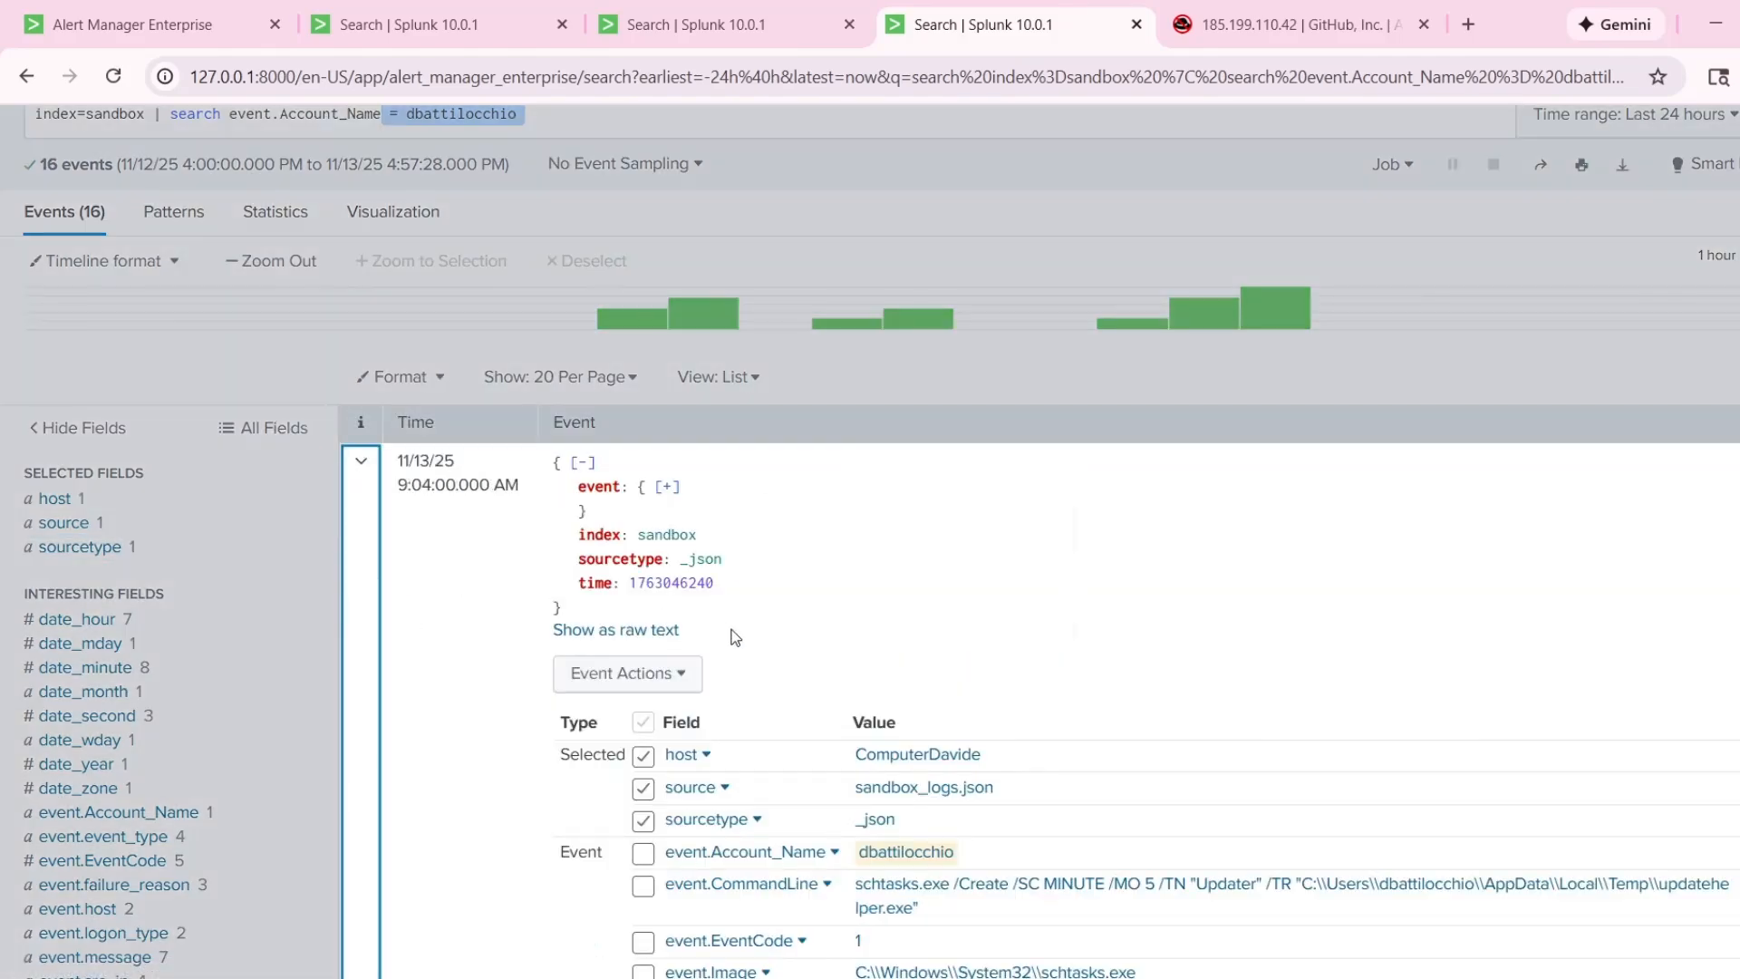
scroll(770, 652, down, 4)
drag(1175, 608, 1051, 603)
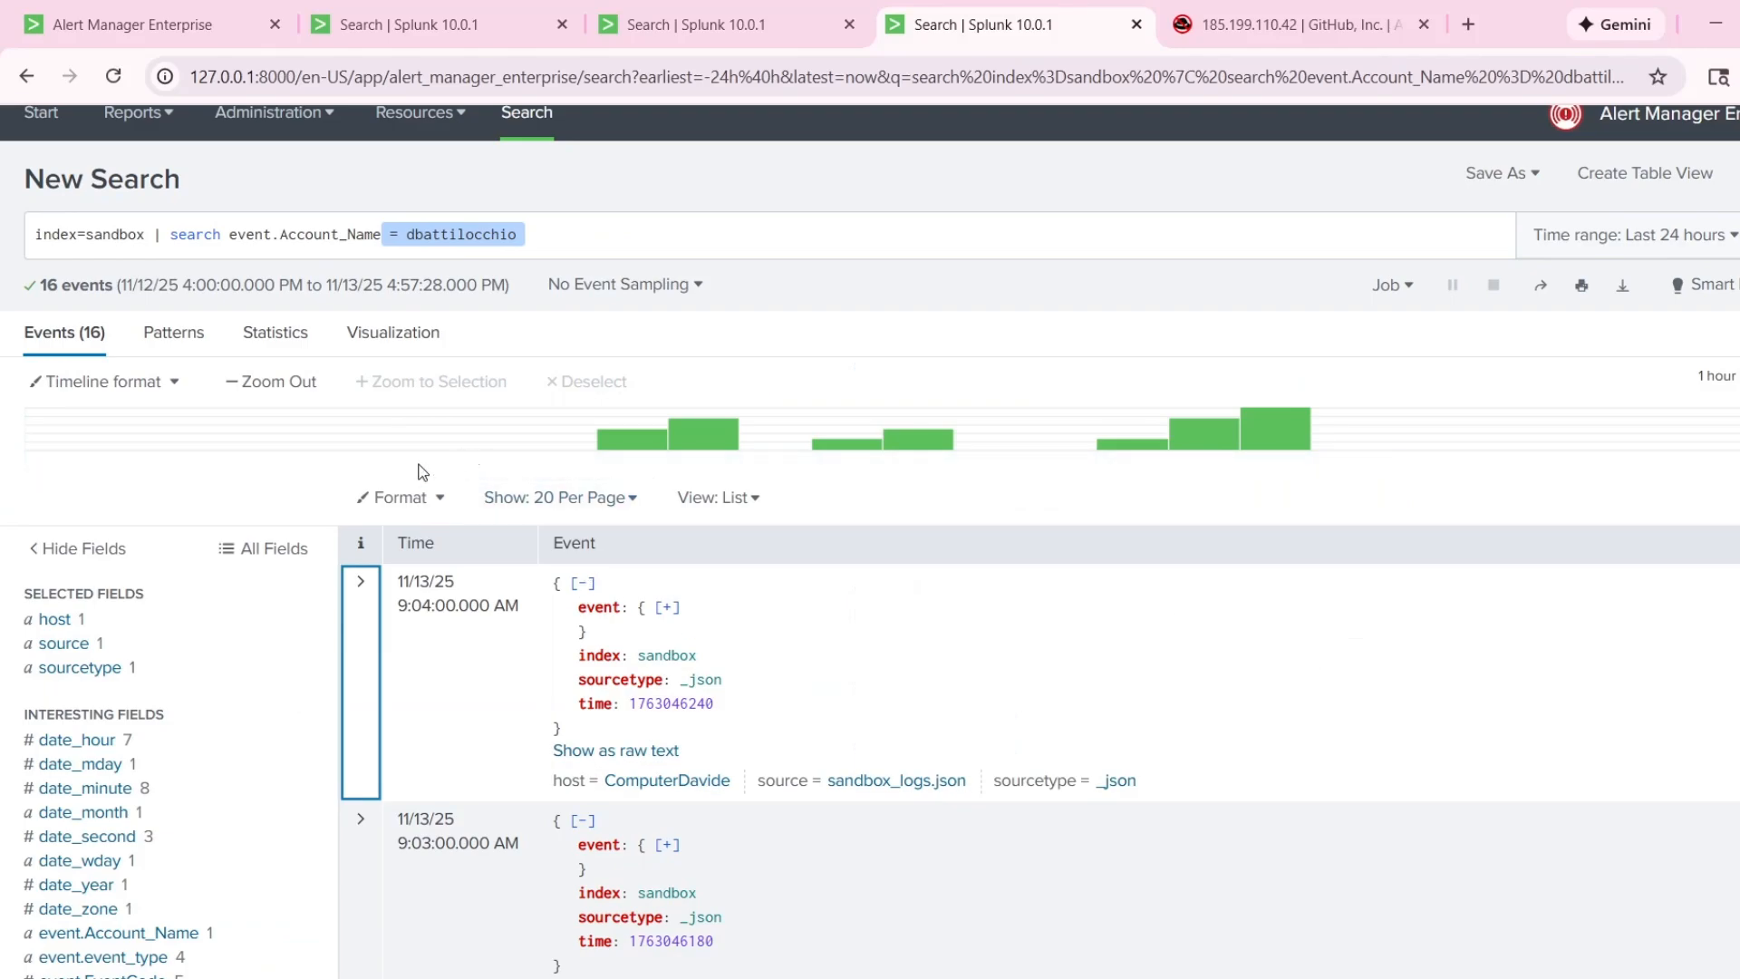
Return to the open alert comment and start a new paragraph with "A 24-hr origin".
scroll(698, 473, up, 1)
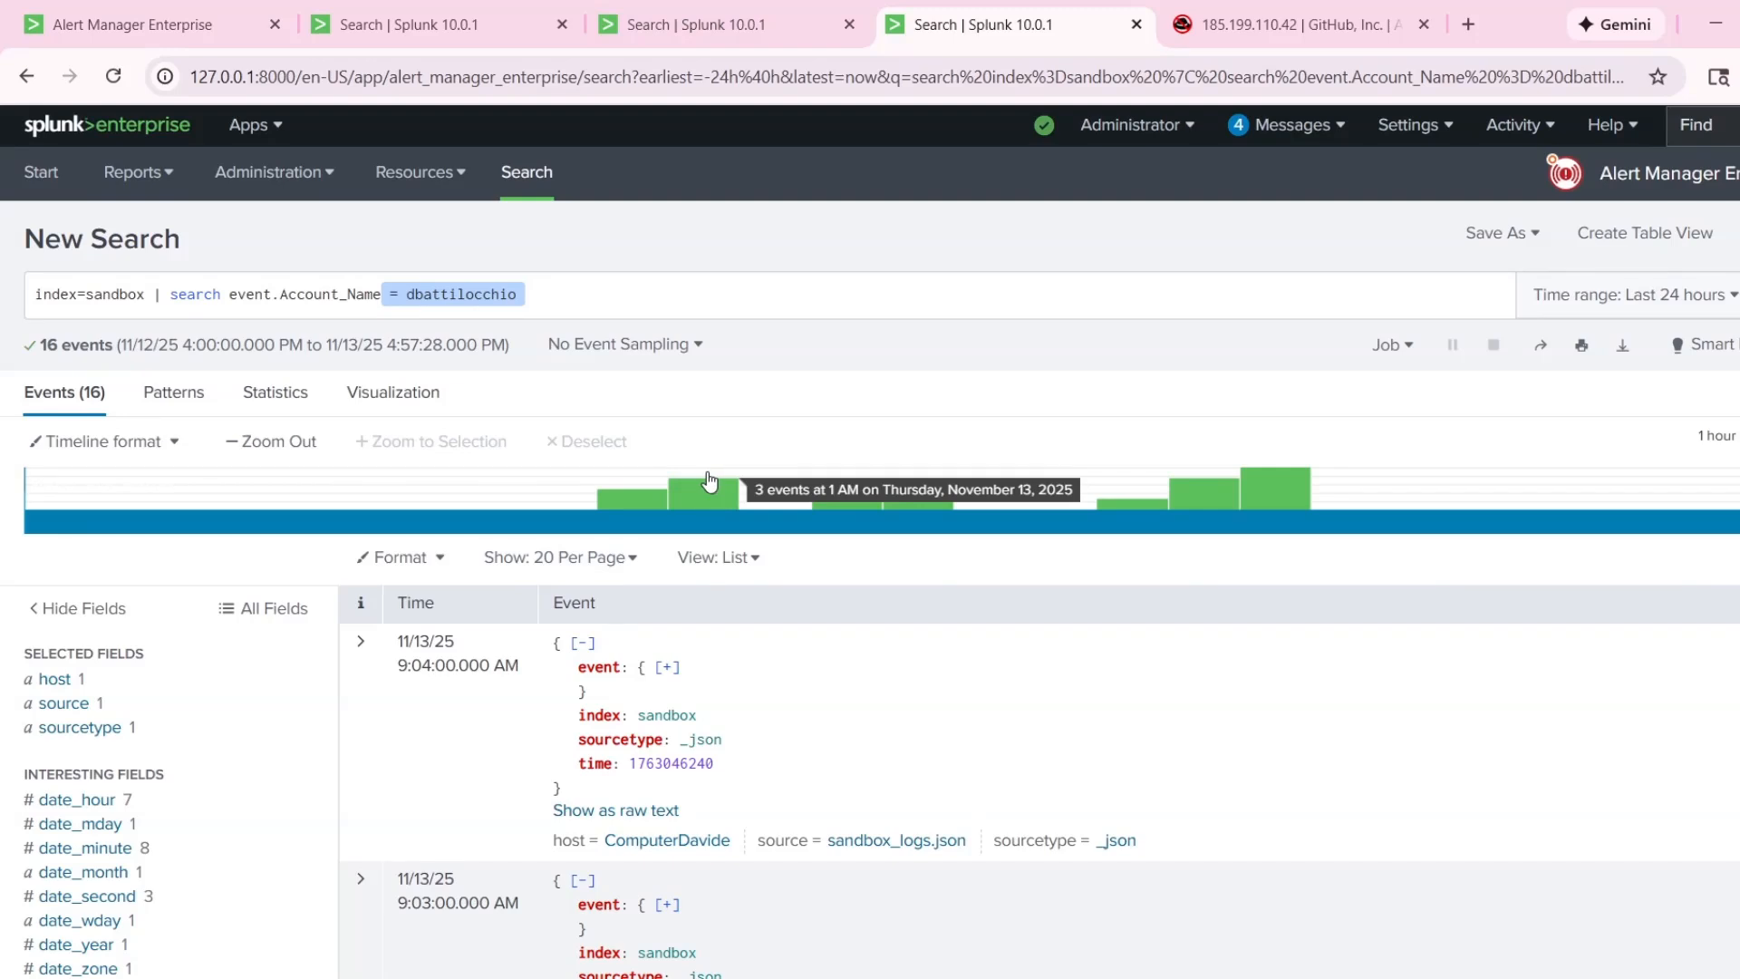
click(174, 10)
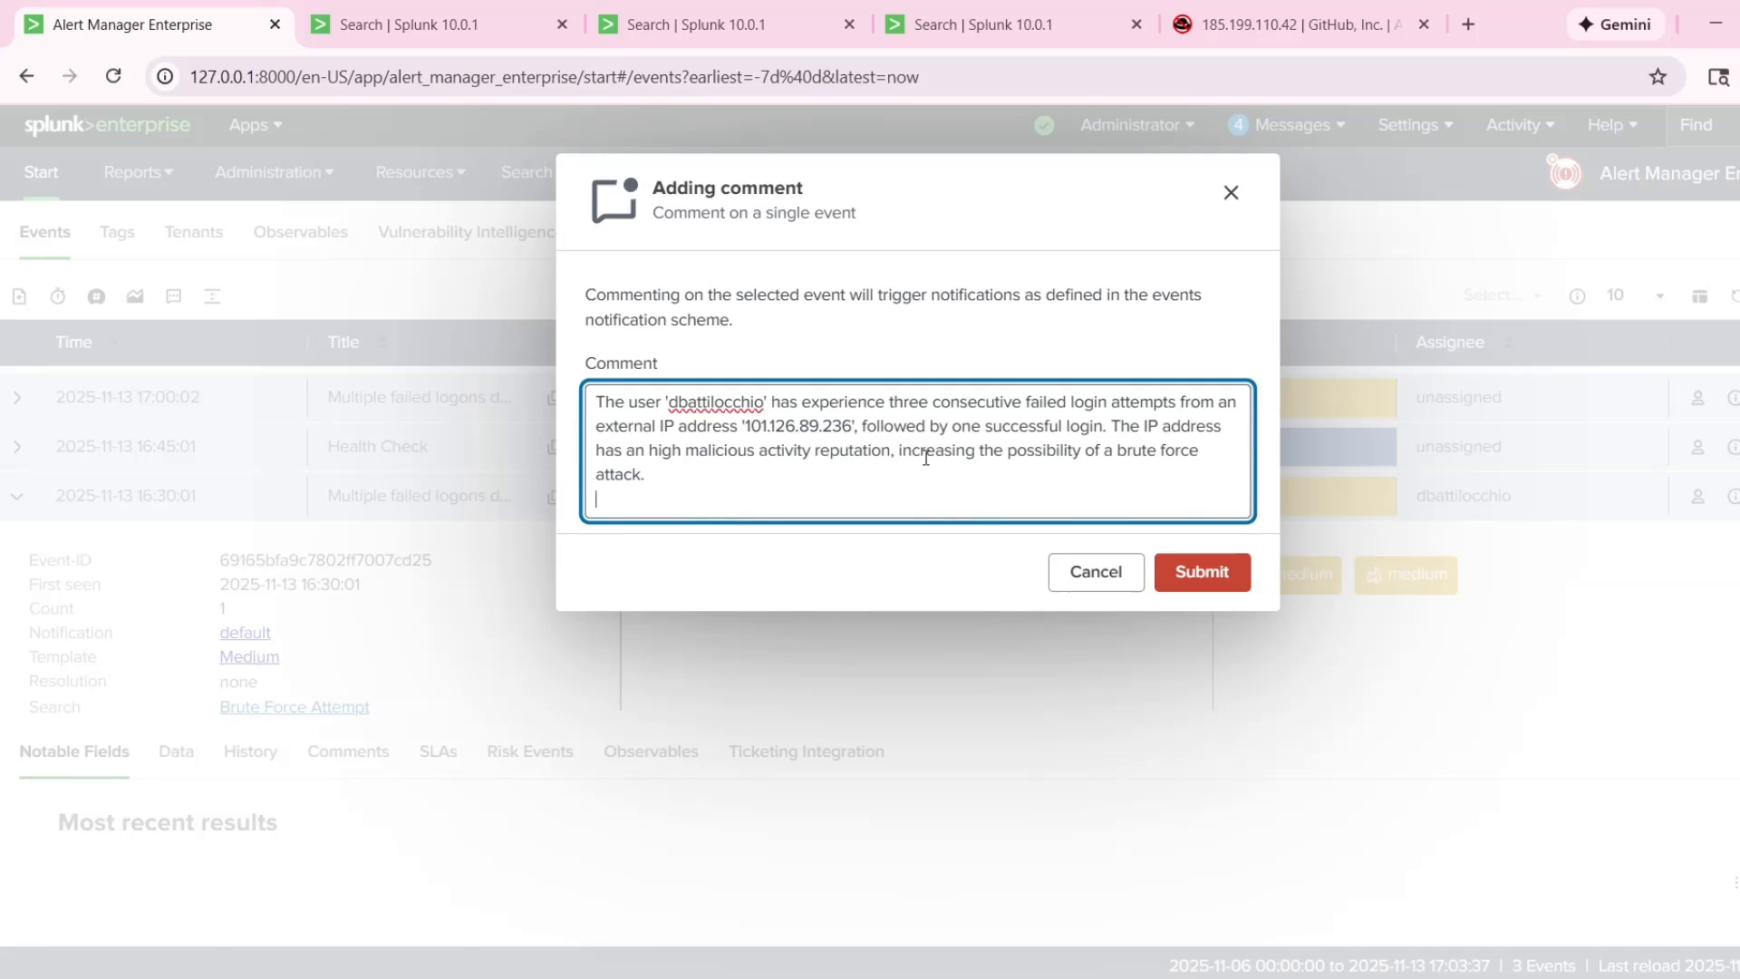
key(Return)
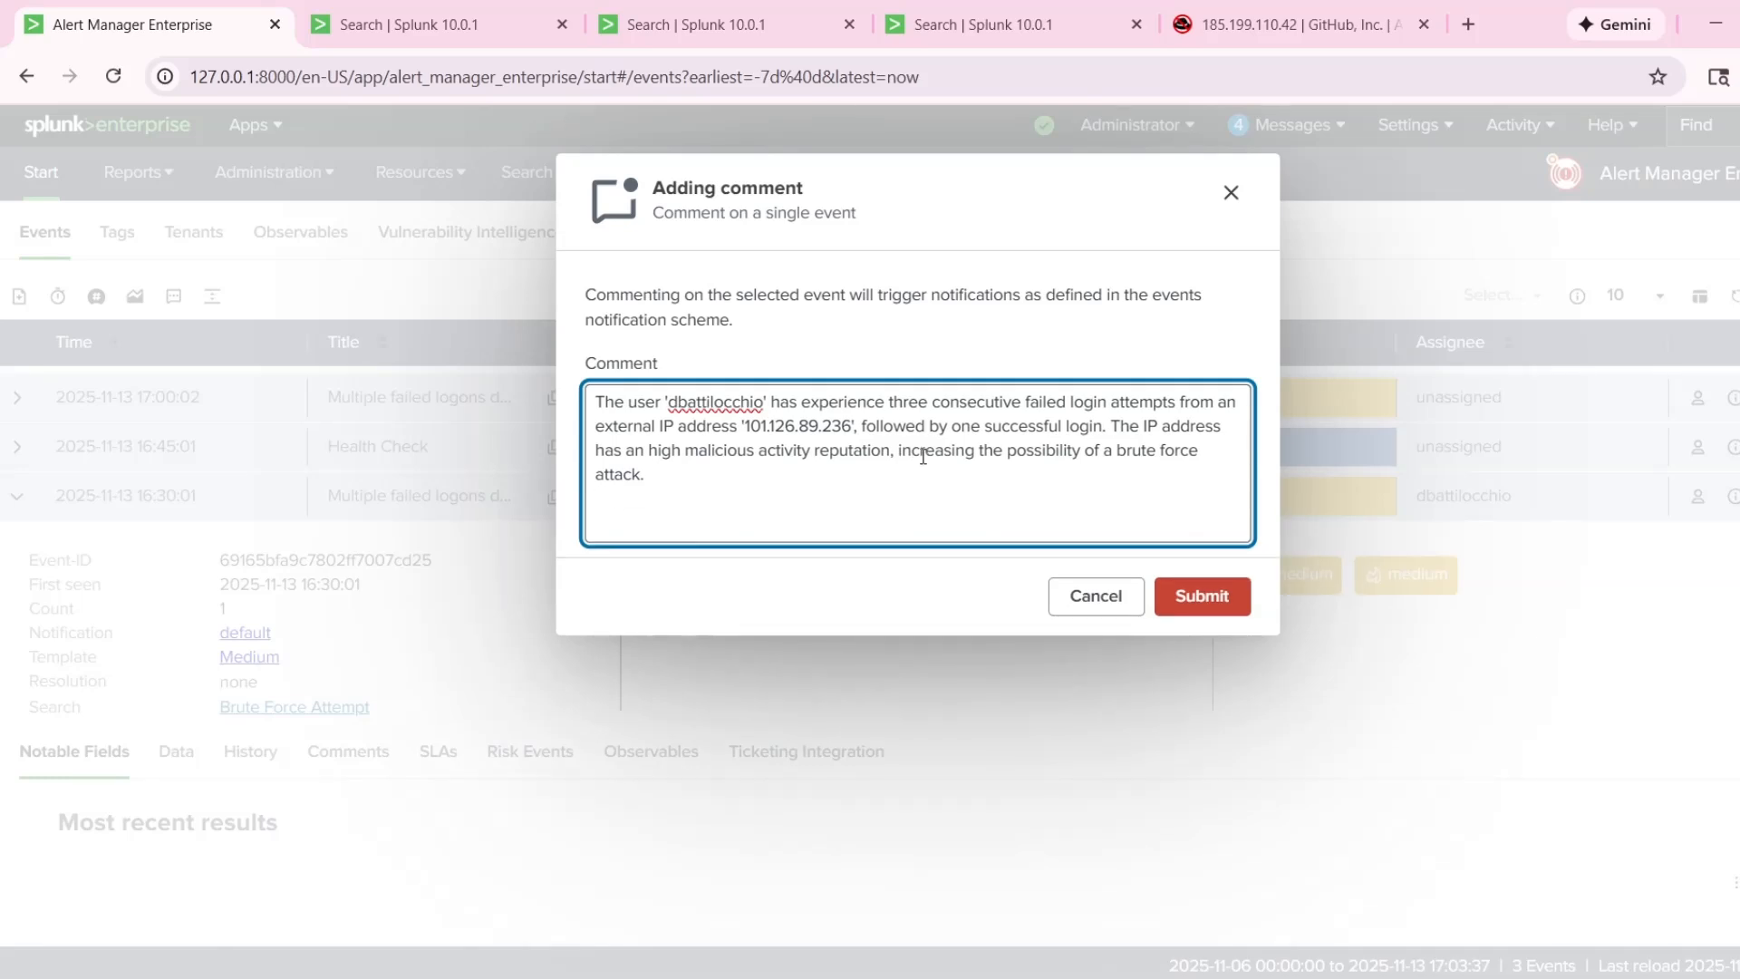
text(A 24-hr)
text(origin)
Copy the account name from the logon search query into the comment and word the phrase as "pivot on the user" before it.
click(398, 26)
click(647, 27)
click(437, 20)
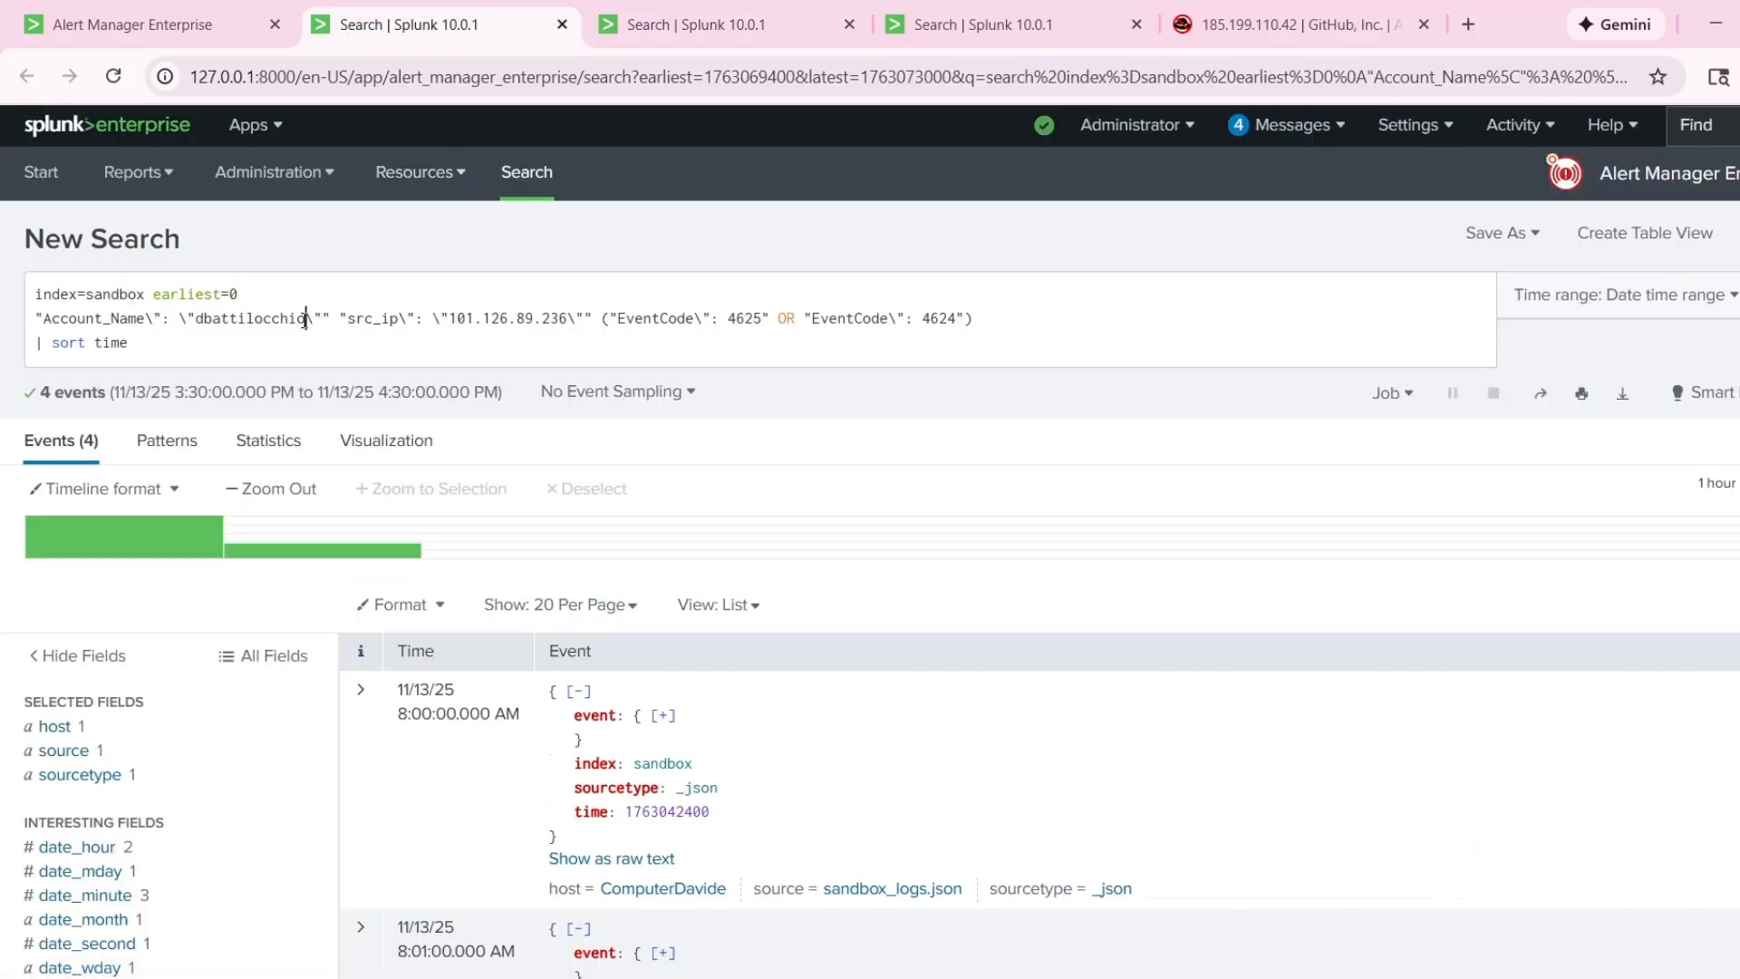
drag(307, 318, 196, 318)
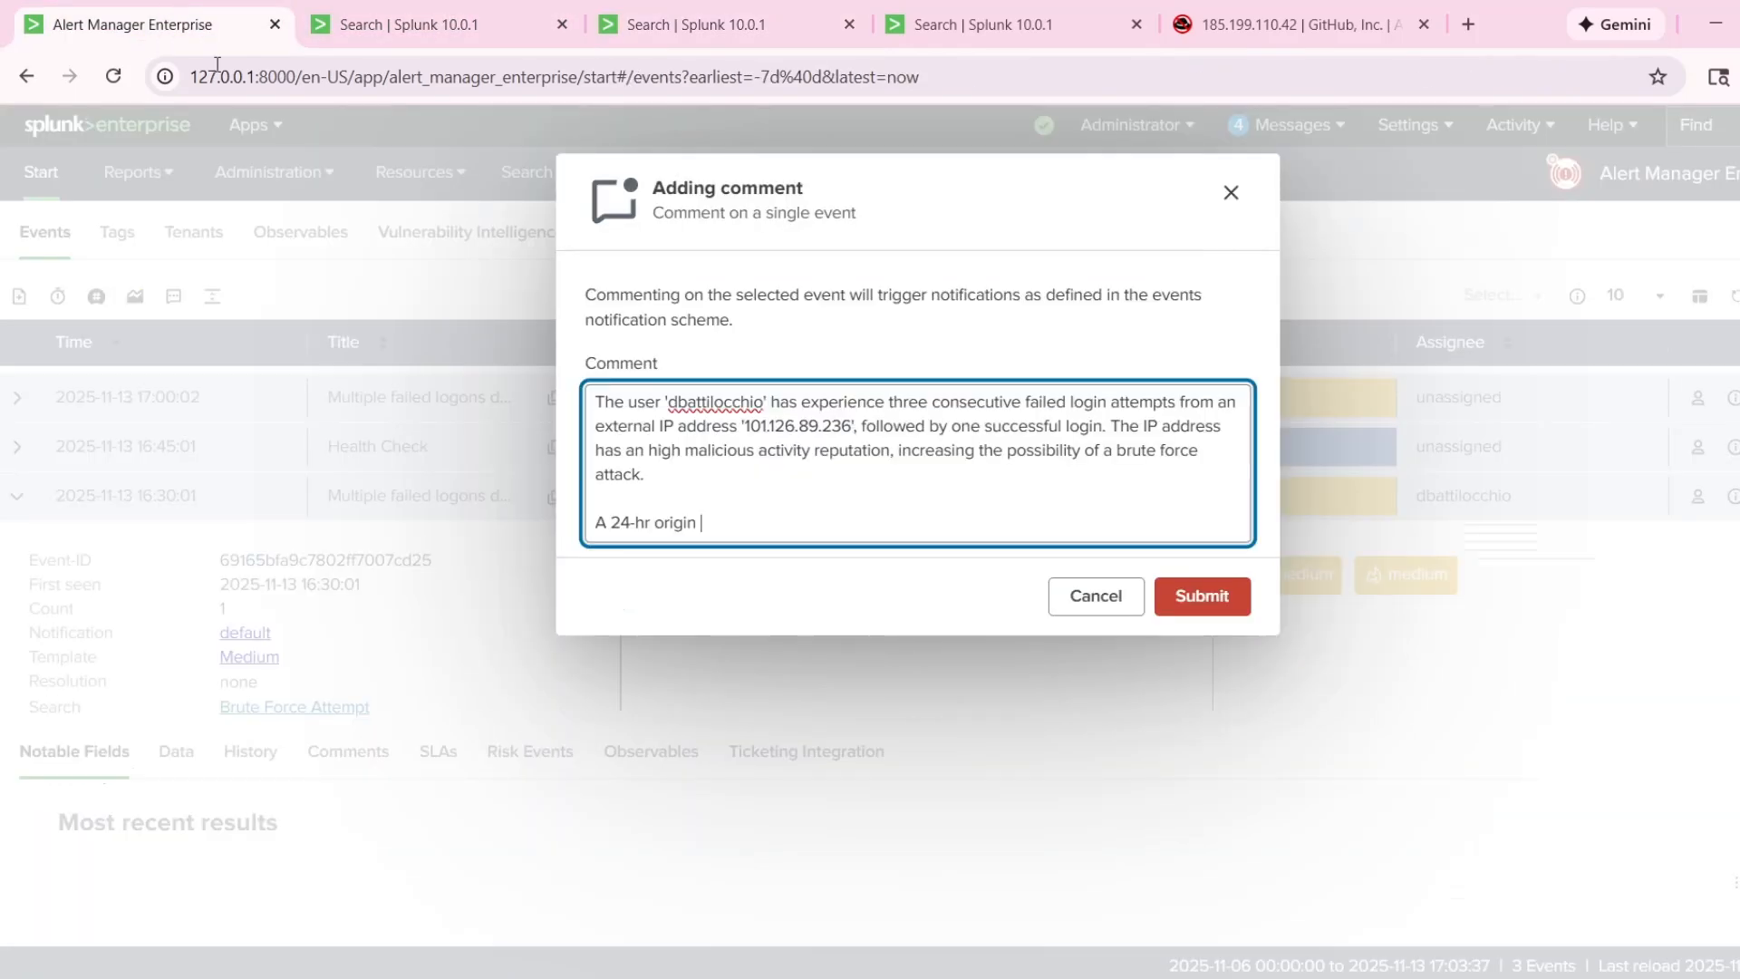
click(132, 24)
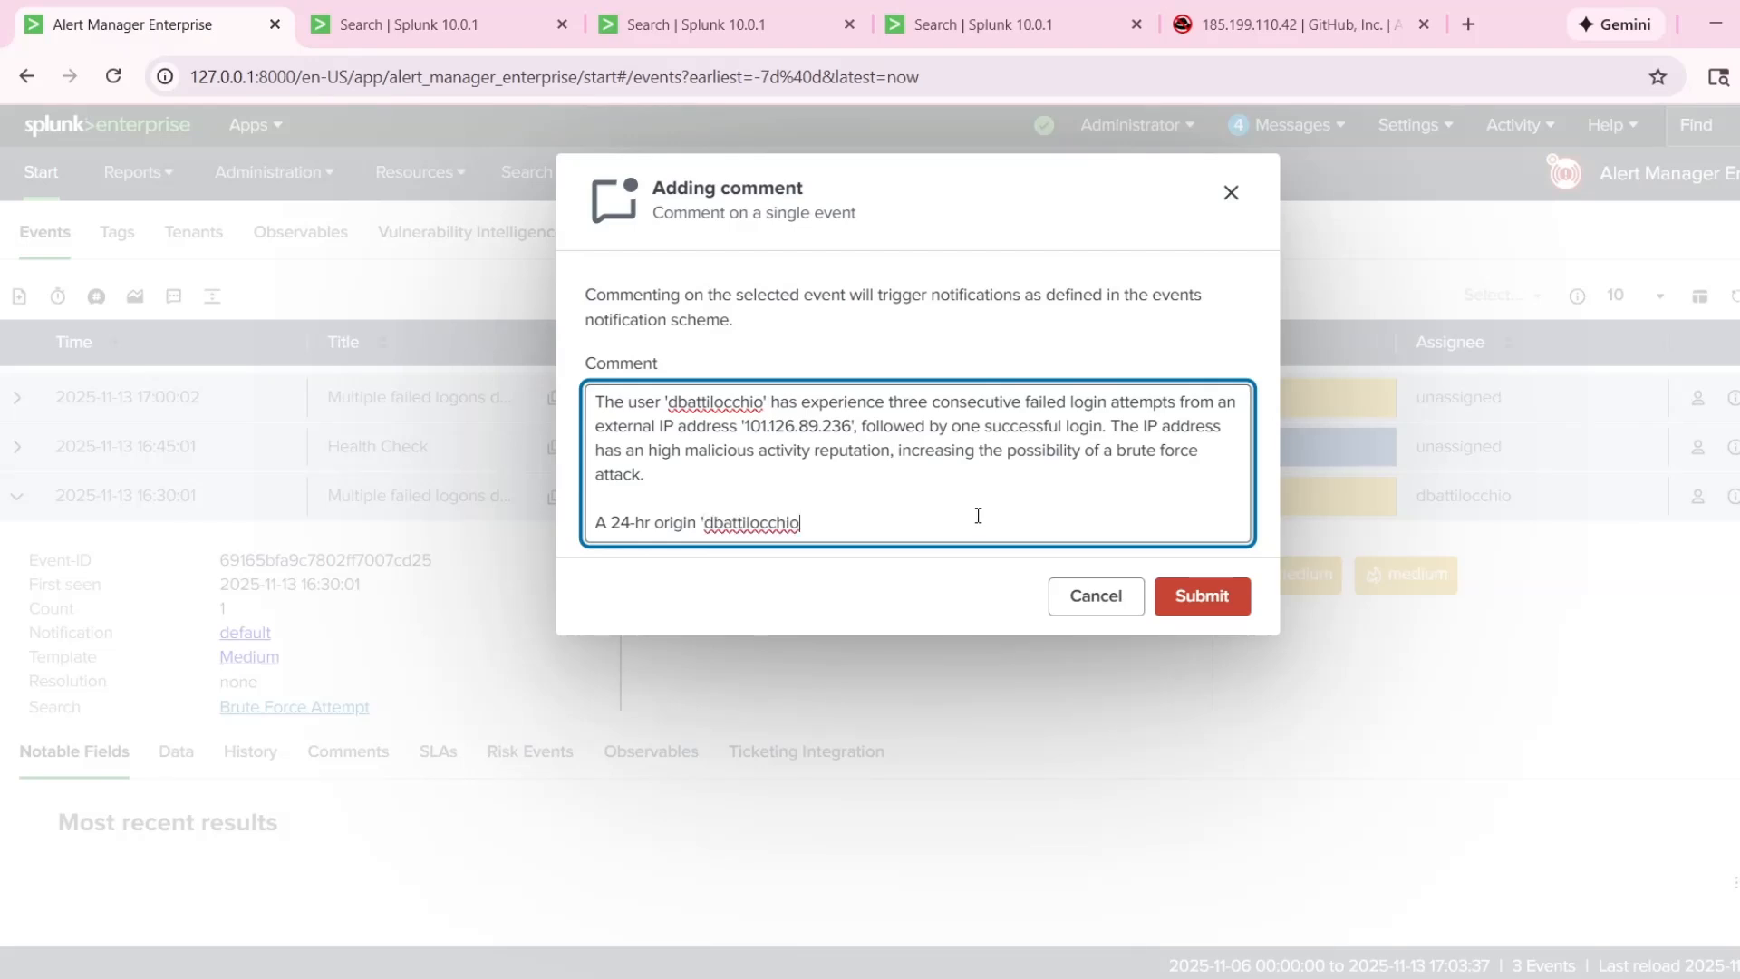
text(')
text(pivot on the us)
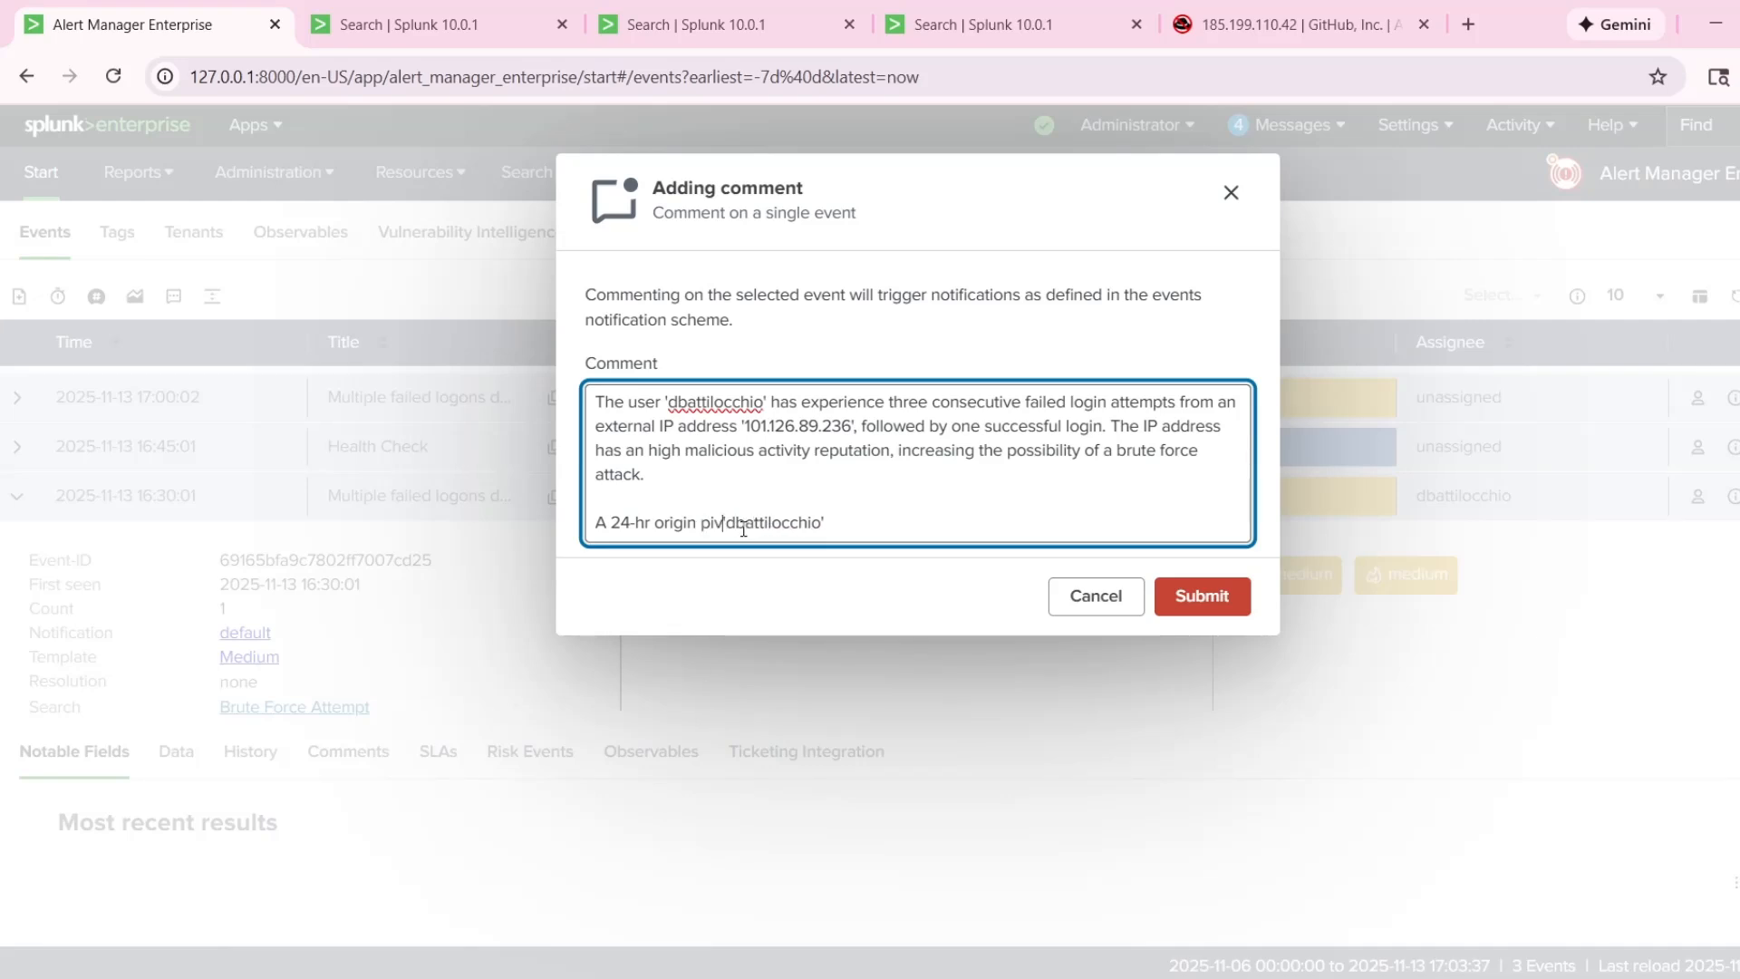
text(er)
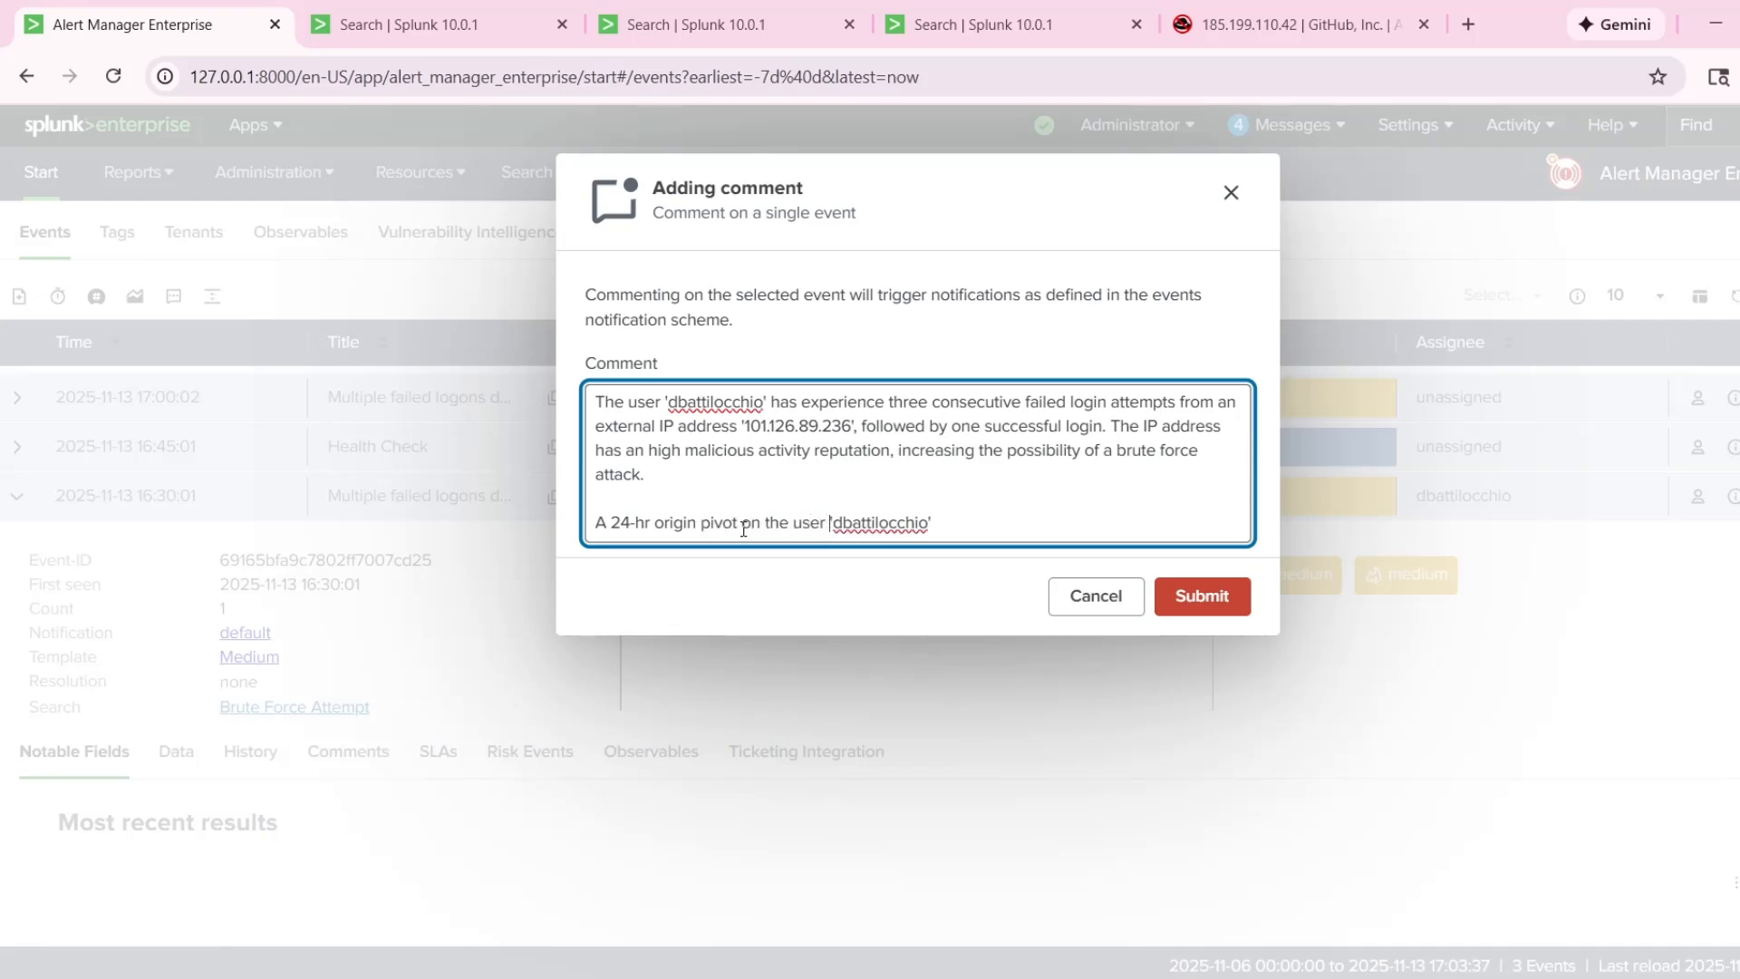
Reword the new paragraph to "A 24-hr search on the account name", followed by the quoted account name and "shows".
drag(934, 520, 704, 525)
key(BackSpace)
text(pivo)
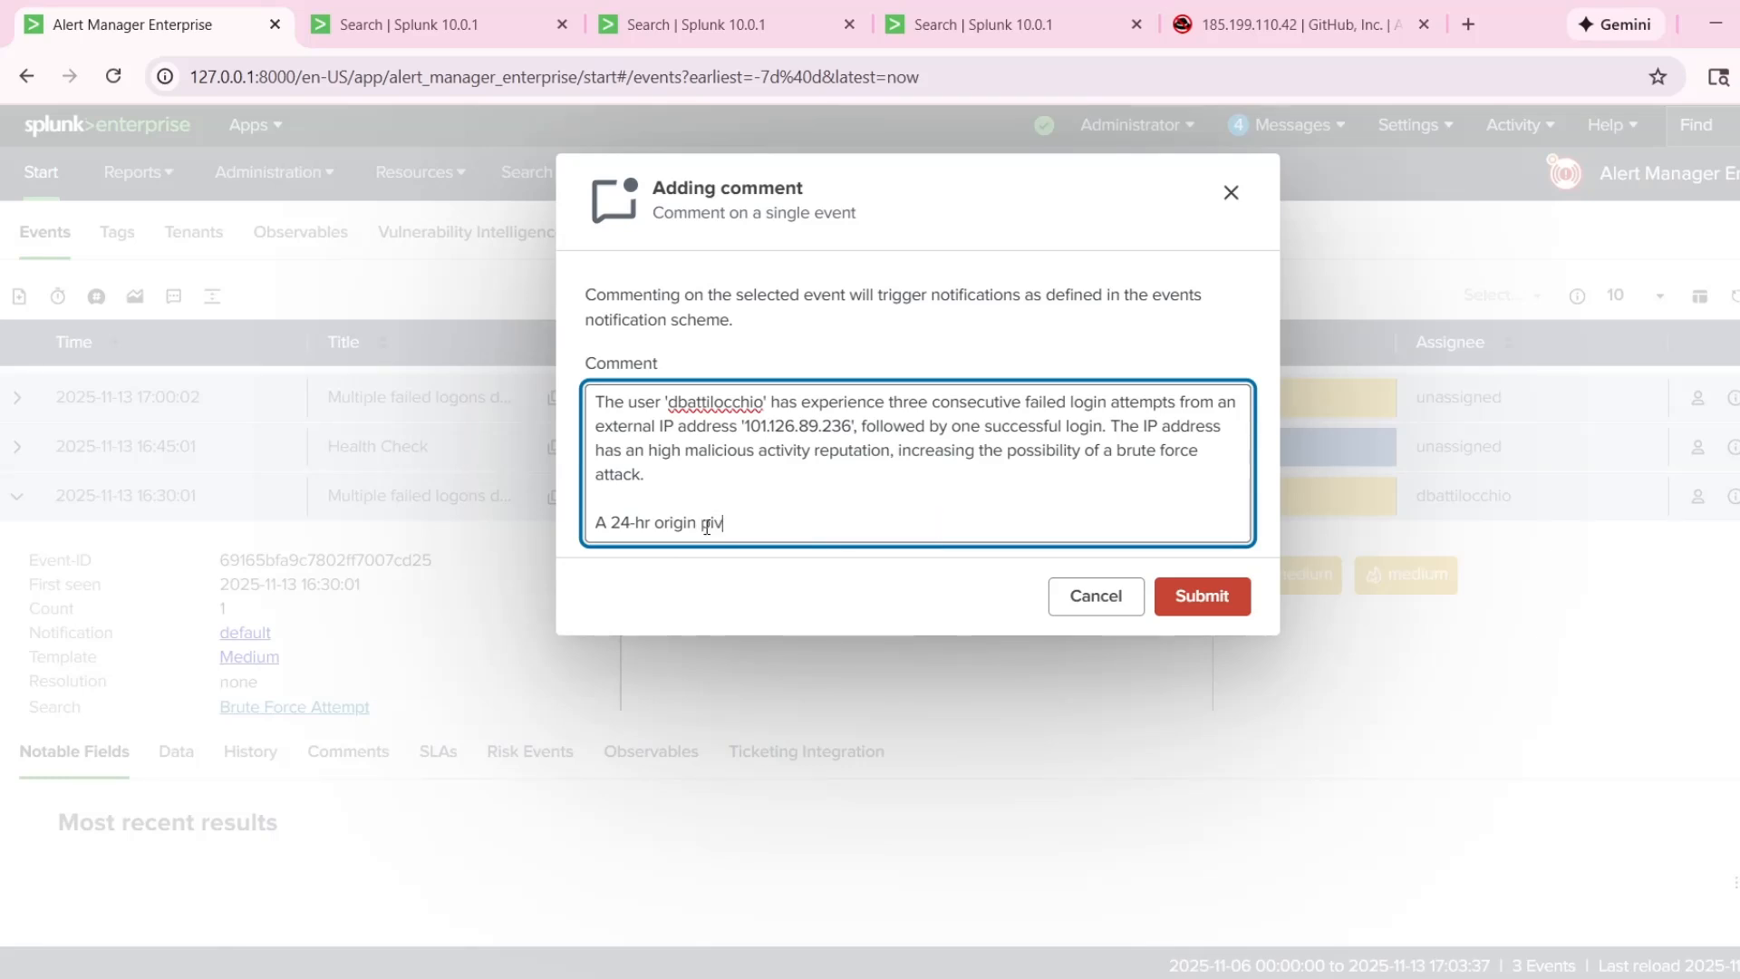
key(ctrl+BackSpace)
key(ctrl+BackSpace)
text(search on the account name)
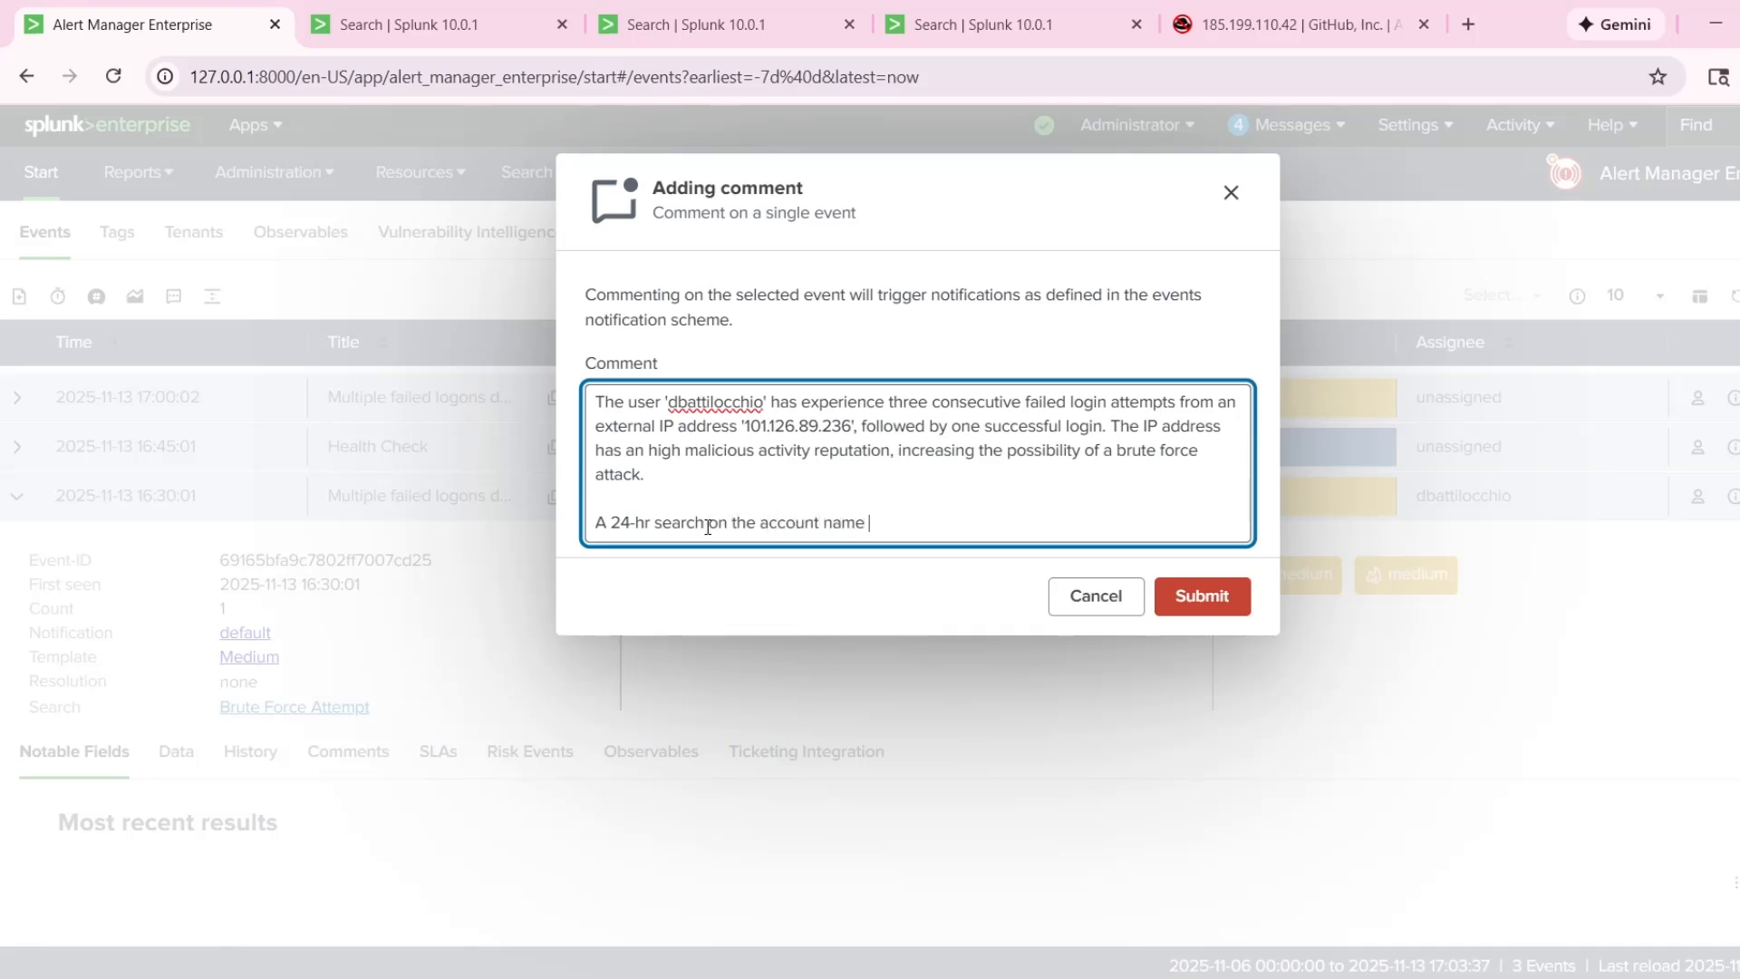
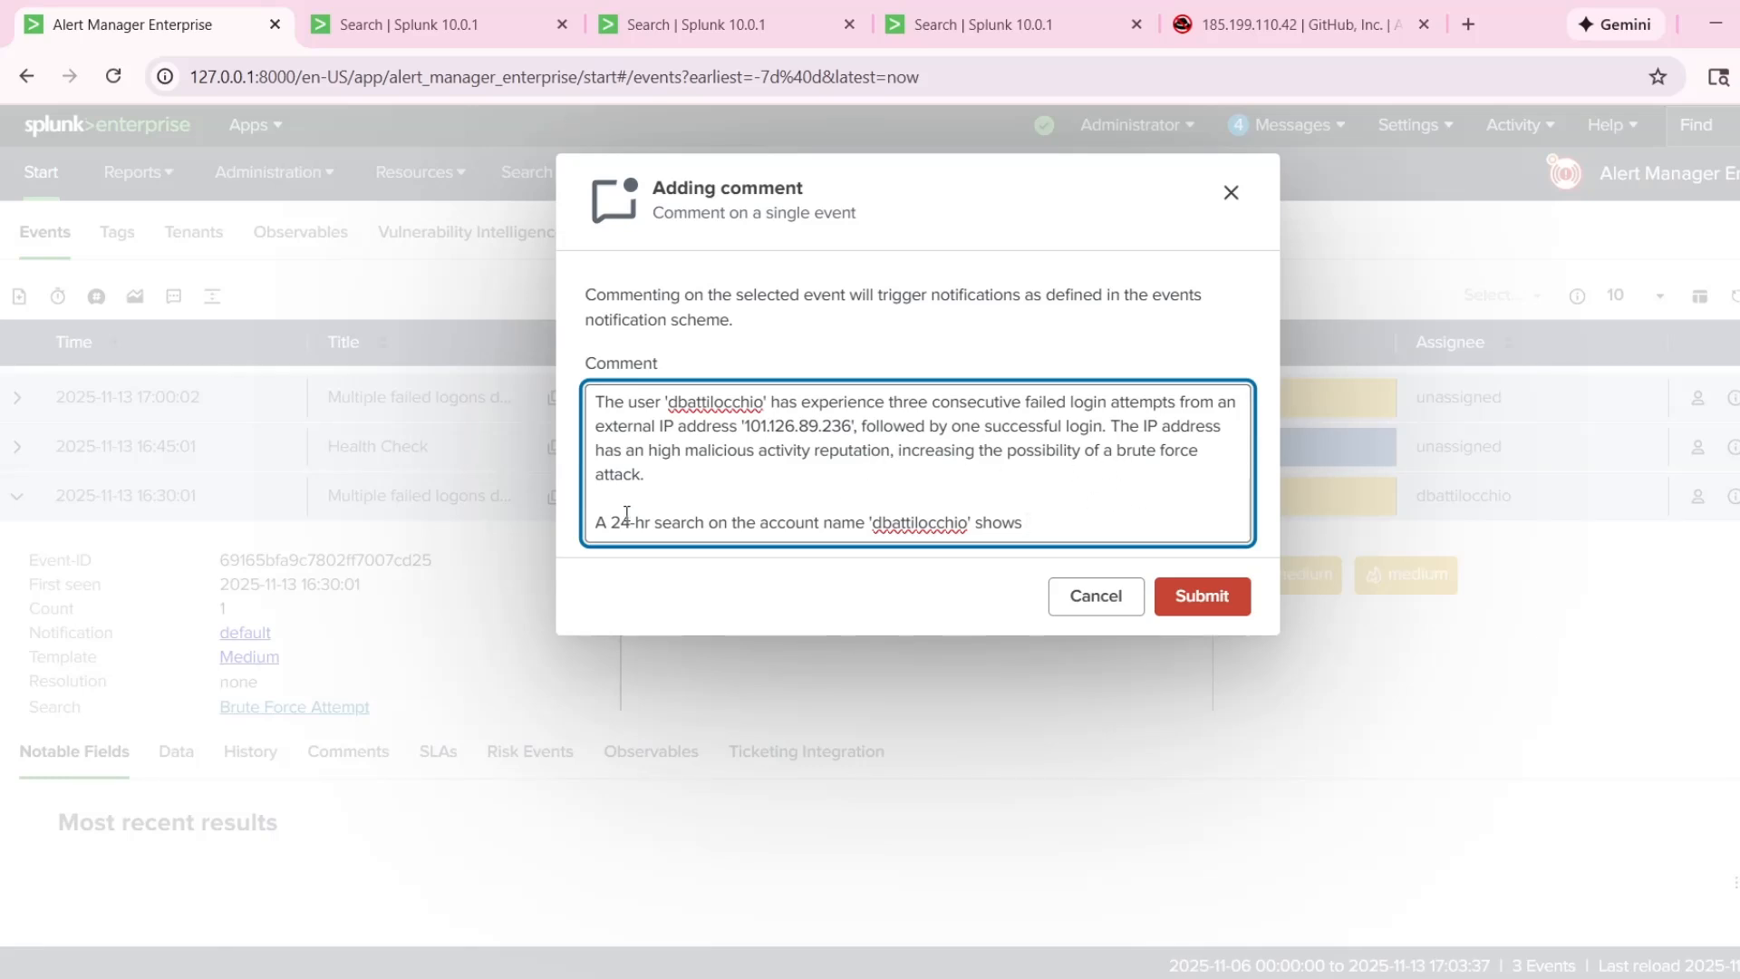
Insert a paragraph above it reading "A 7-day search on the account name", the quoted account name and "shows that the user".
click(735, 477)
key(Return)
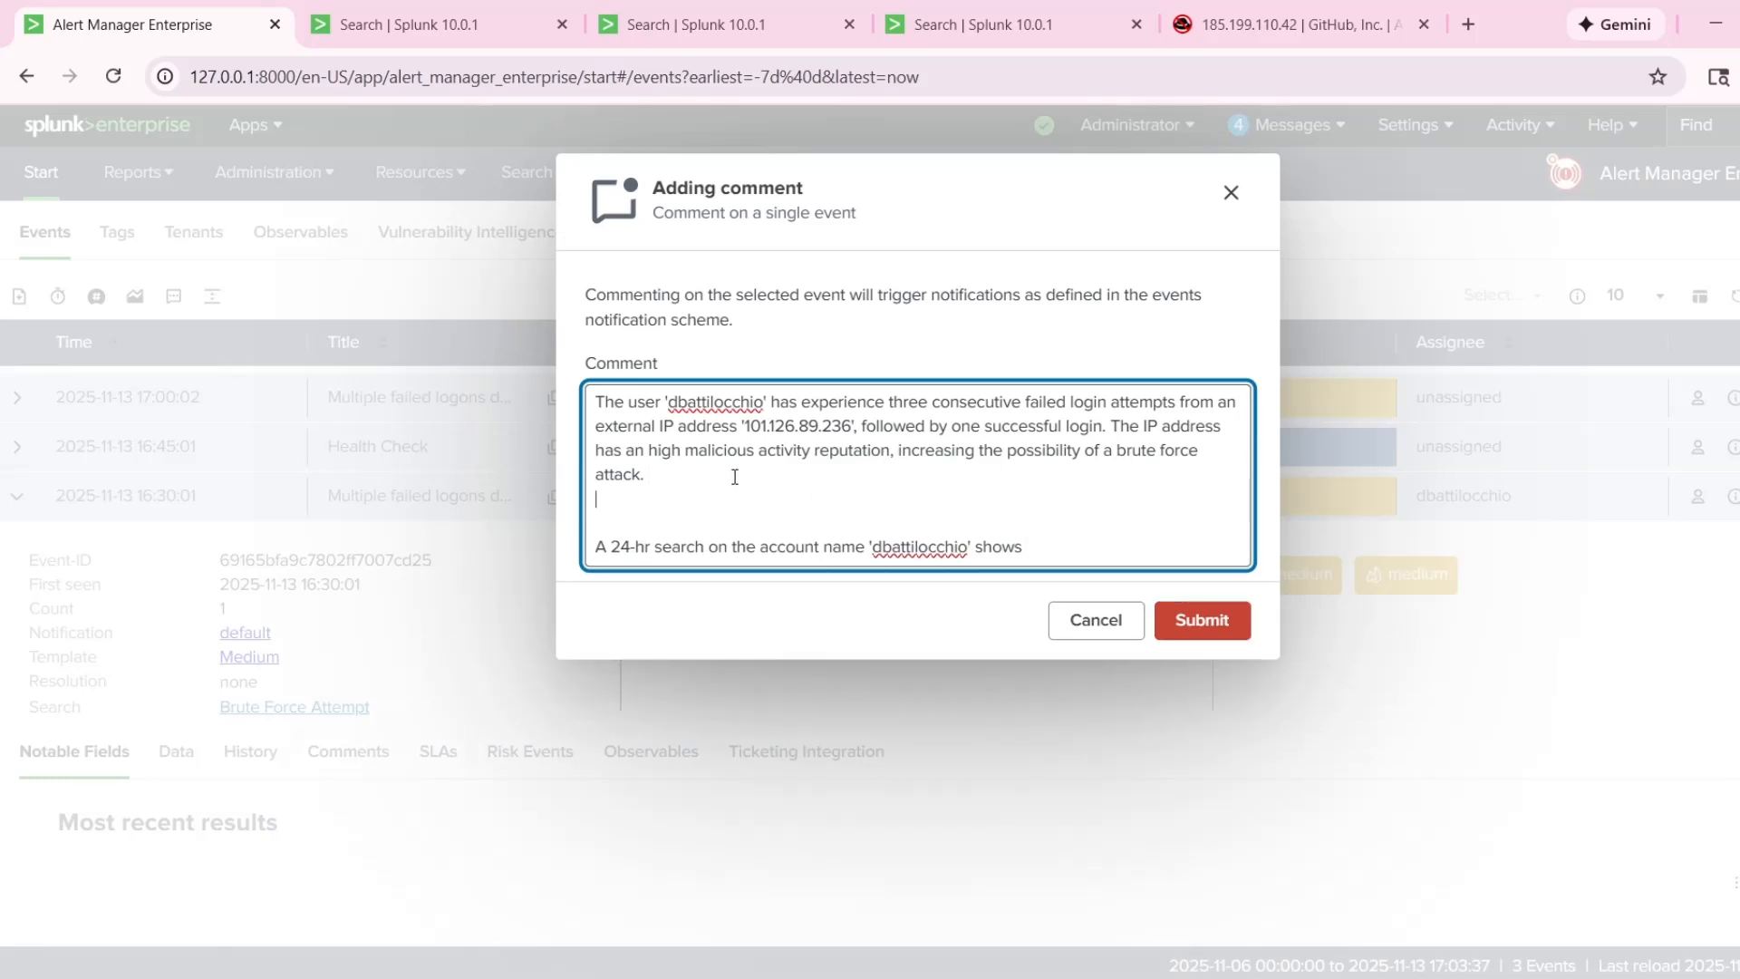
key(Return)
key(BackSpace)
key(BackSpace)
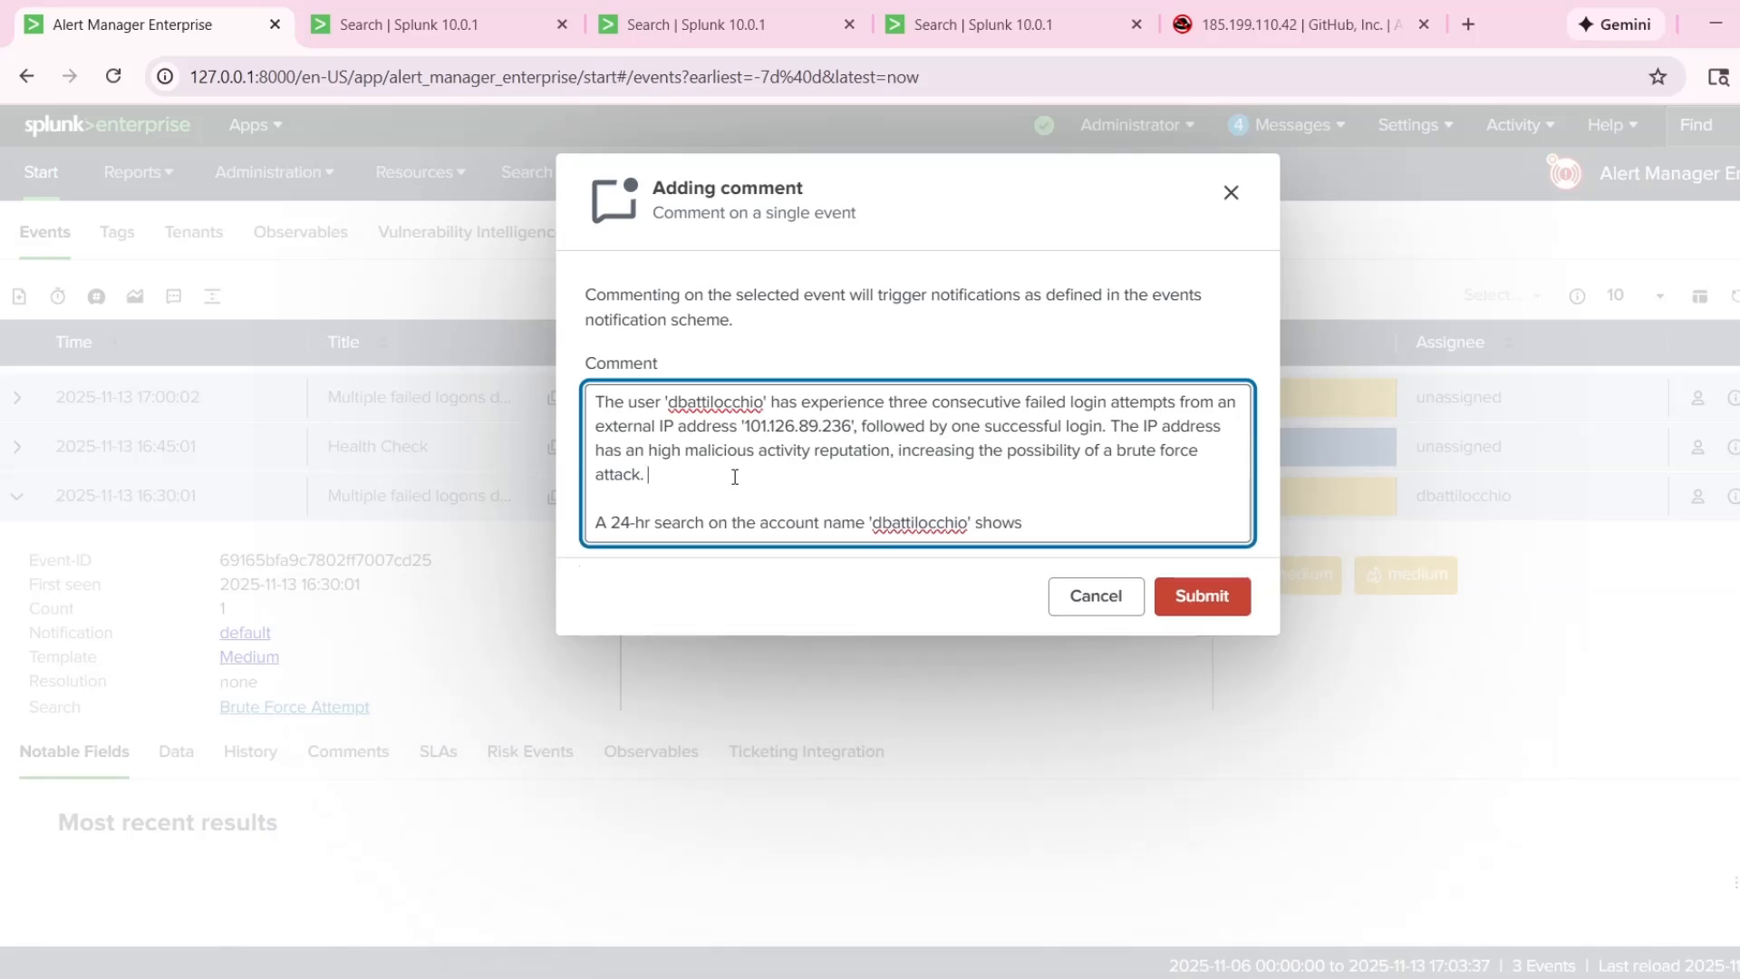
key(Return)
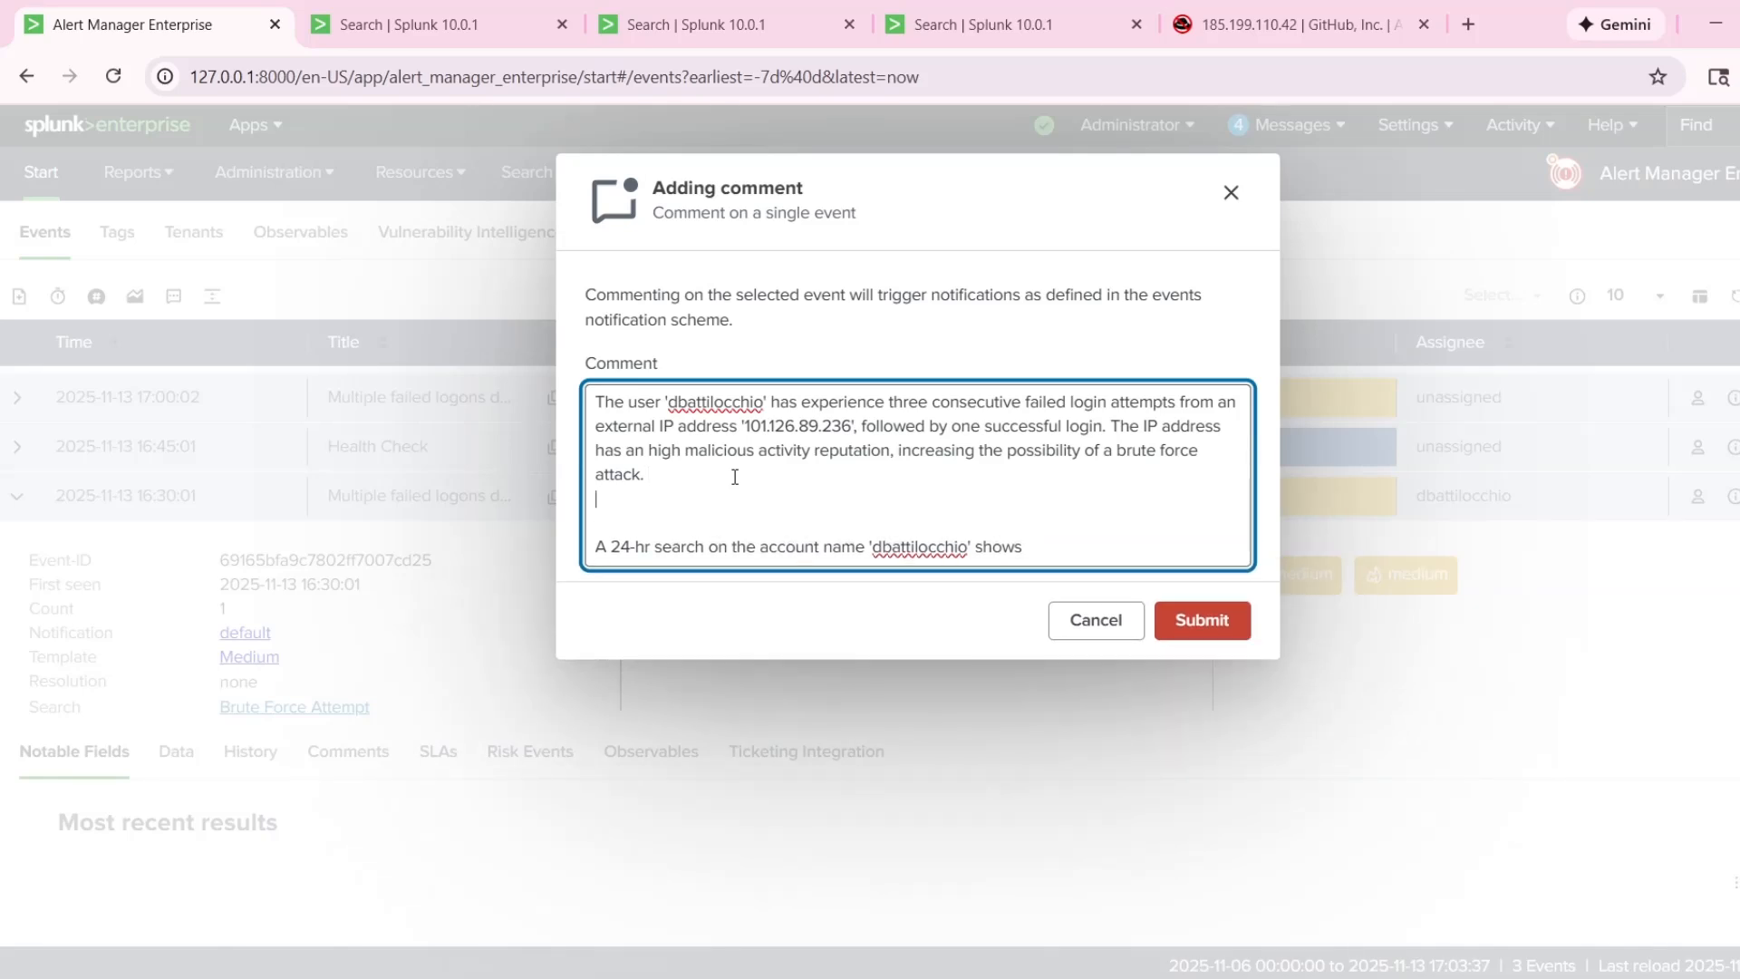
key(Return)
text(A )
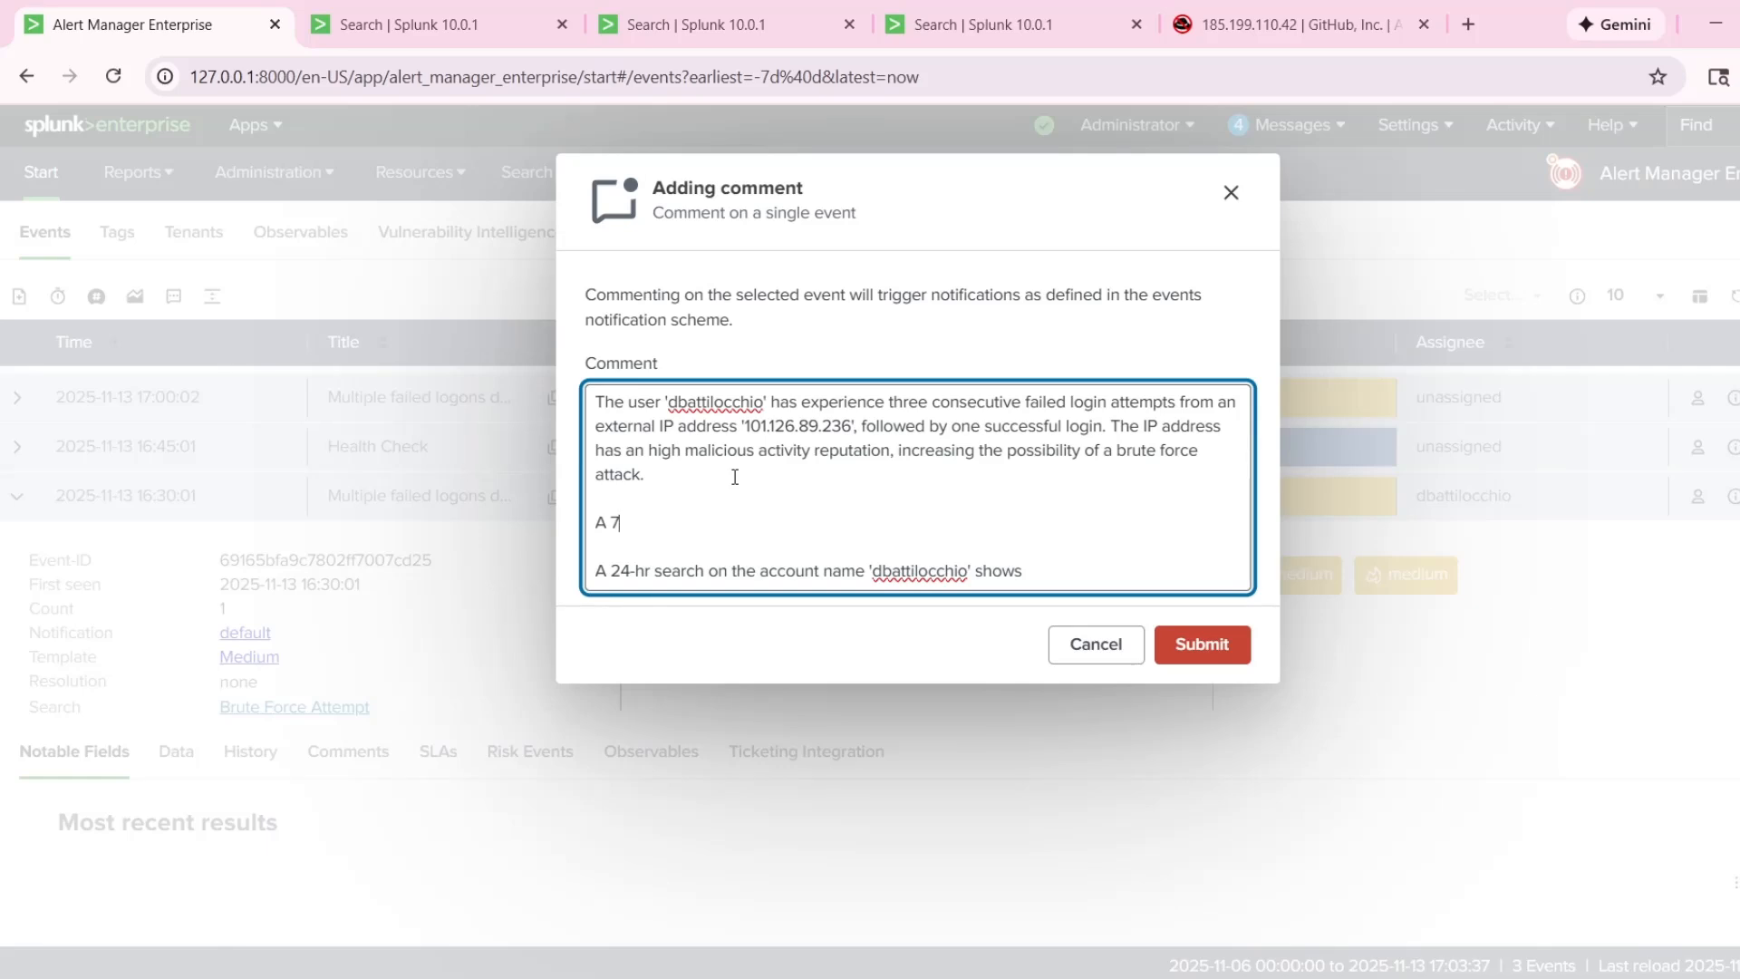
text(7-day)
text( search on the acc)
text(ount name ')
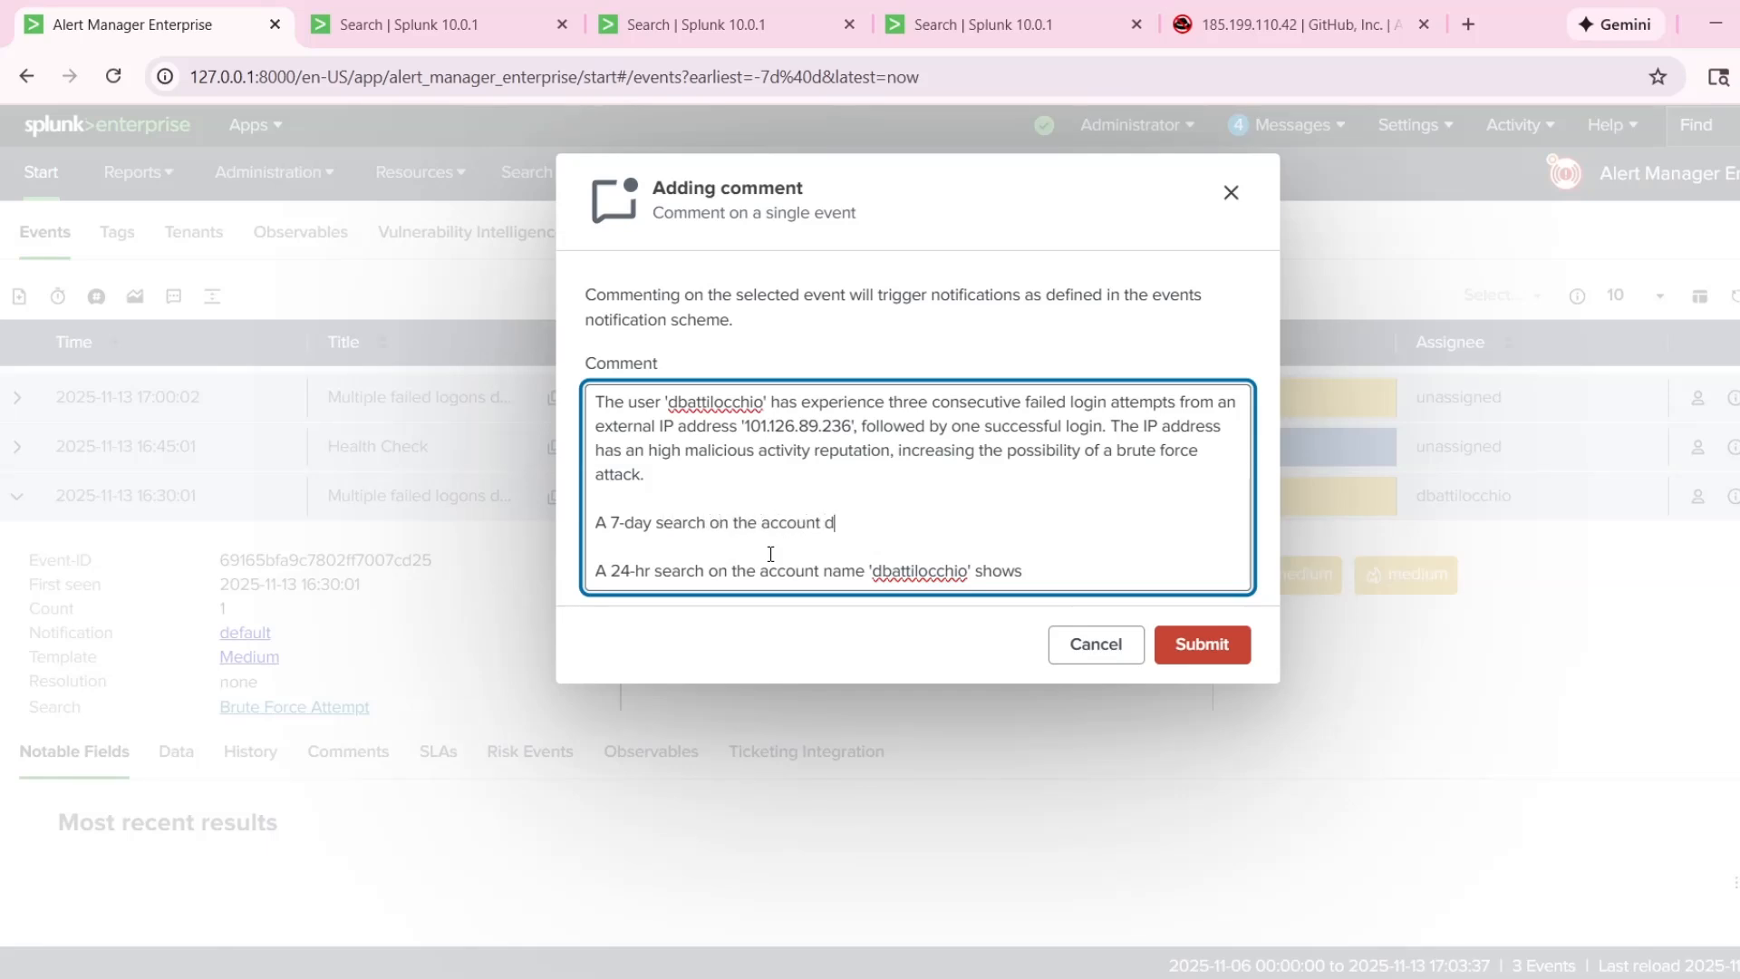
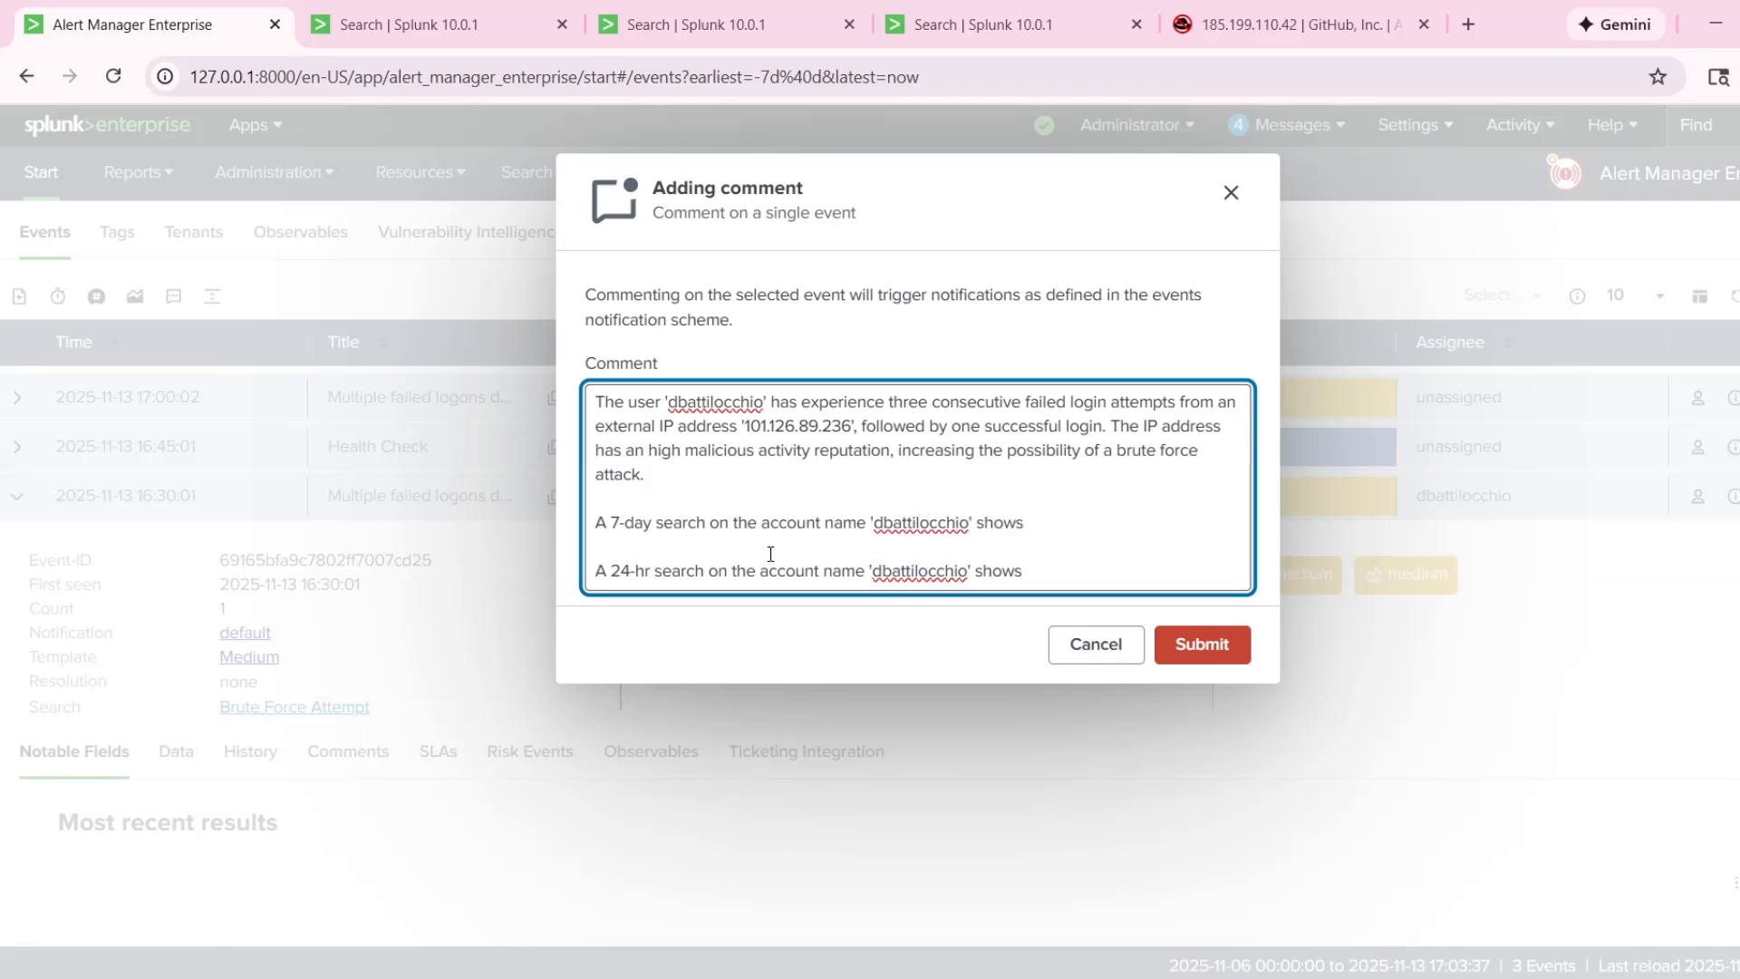
text(that the user)
Change the search period in the inserted paragraph to 30-day.
click(616, 523)
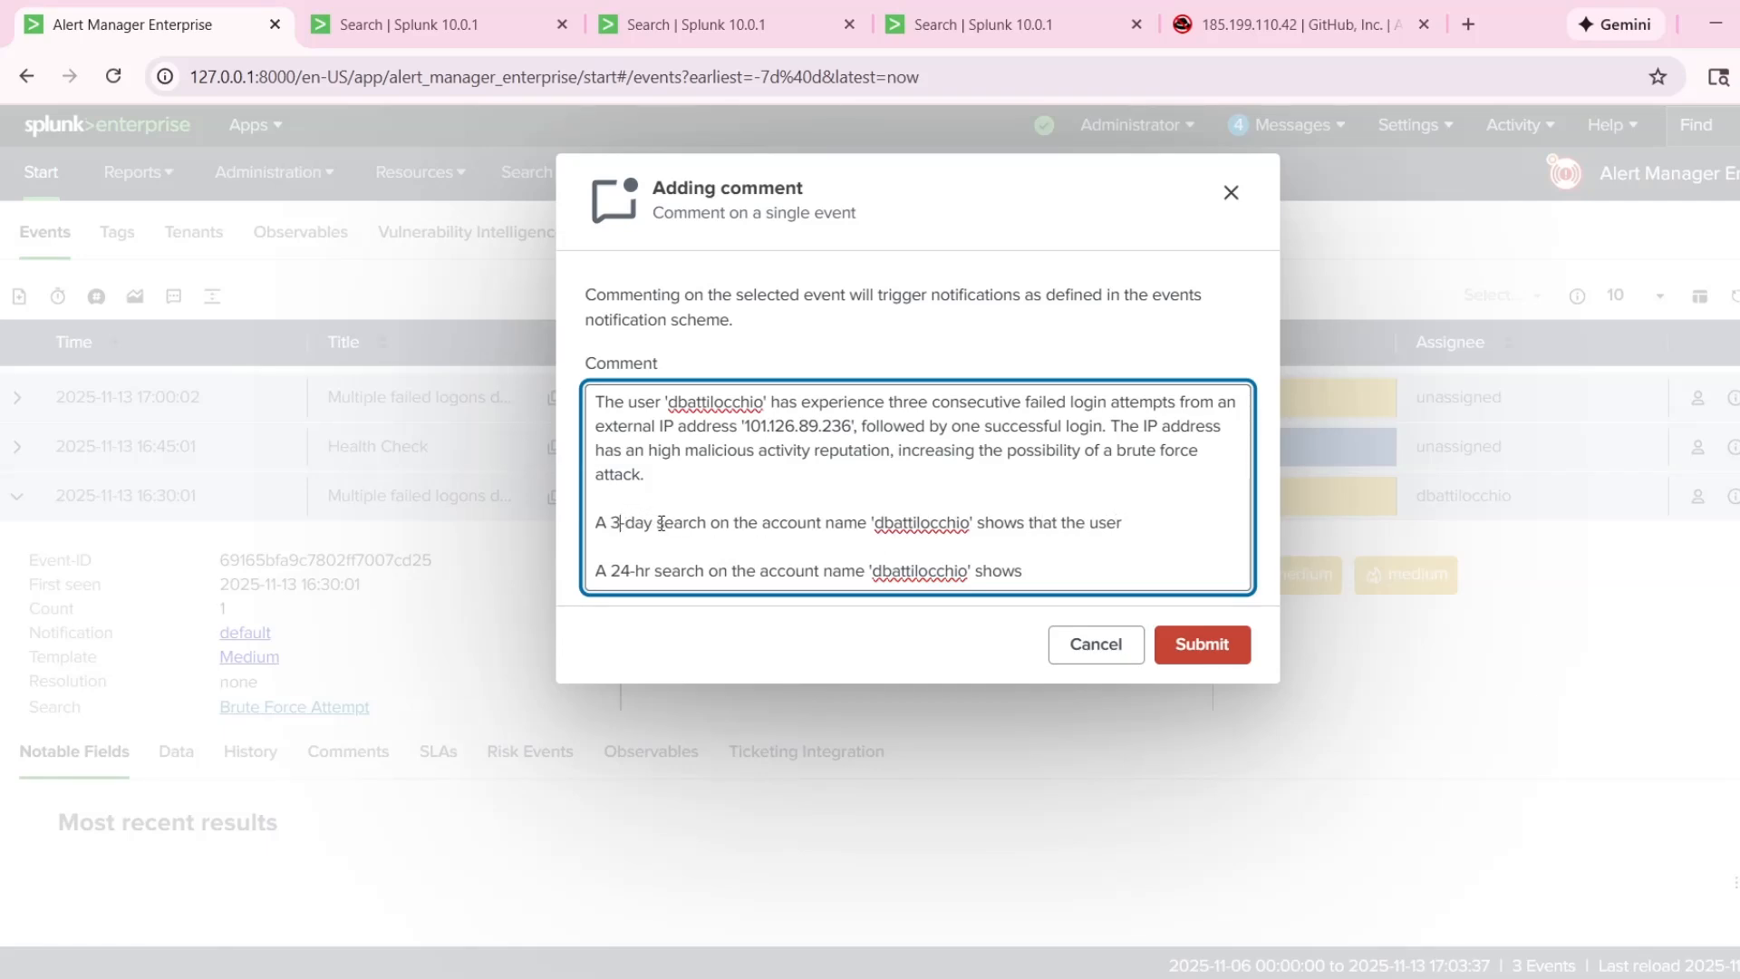
key(BackSpace)
text(30)
Extend the 30-day sentence with "has never accessed", correcting the spelling of the last word.
click(1166, 530)
text(h)
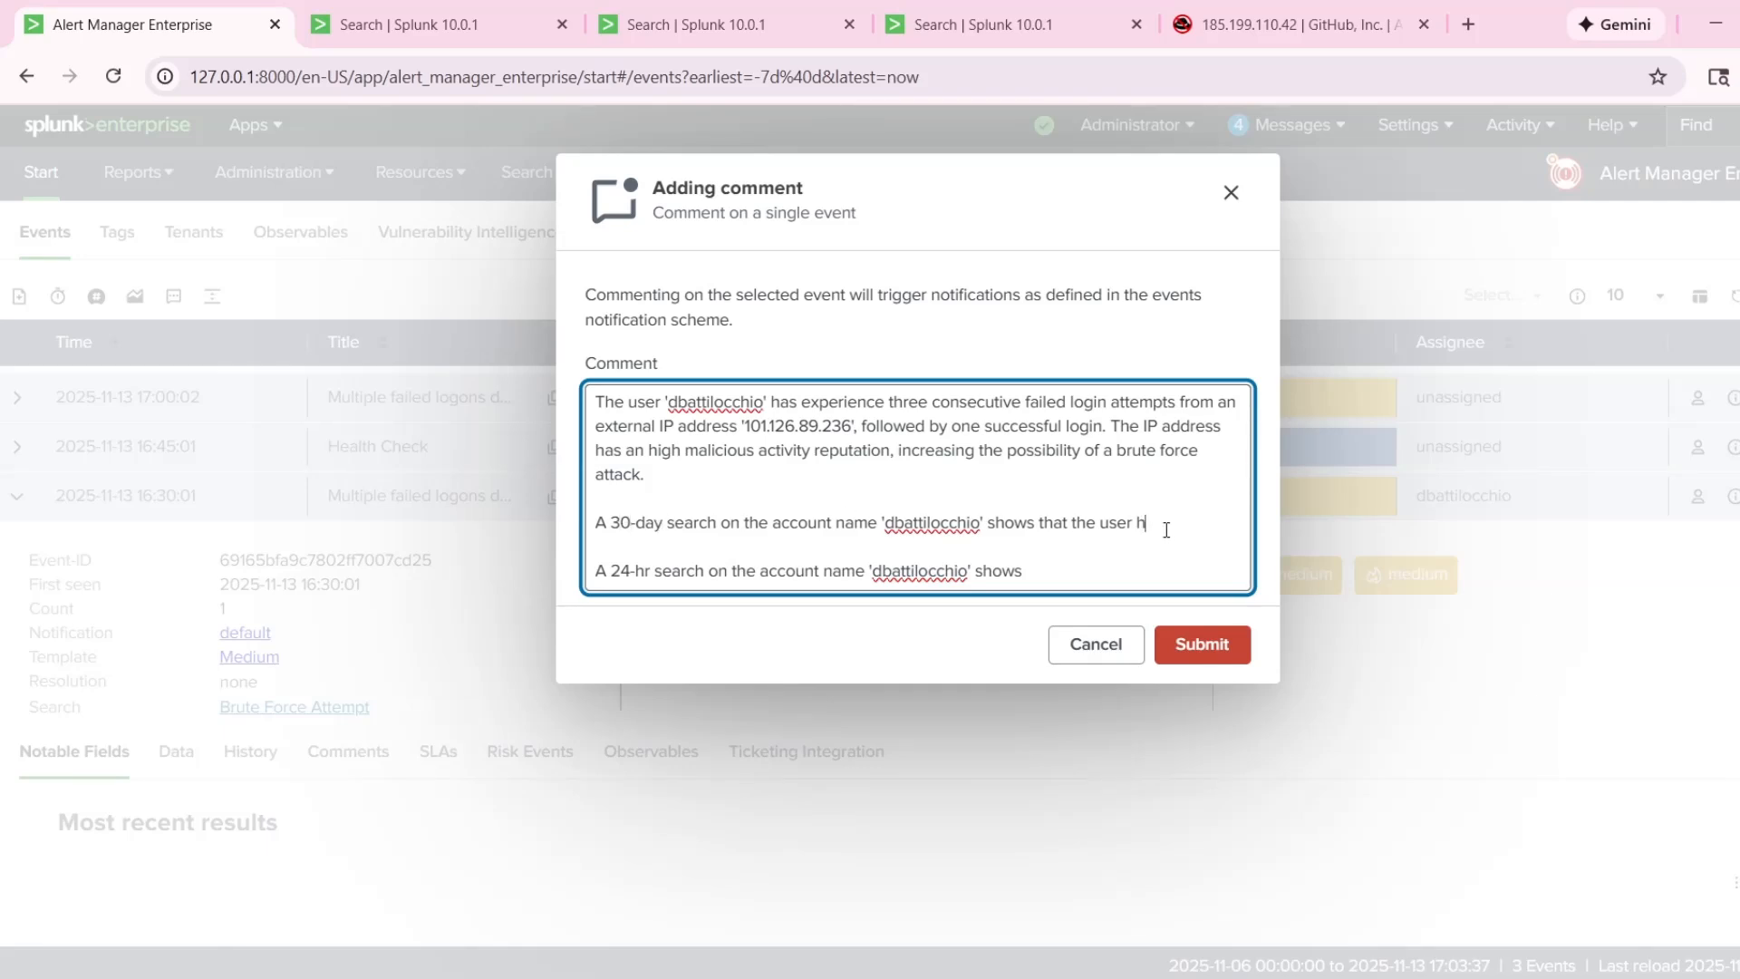
text(as bnever accsessed)
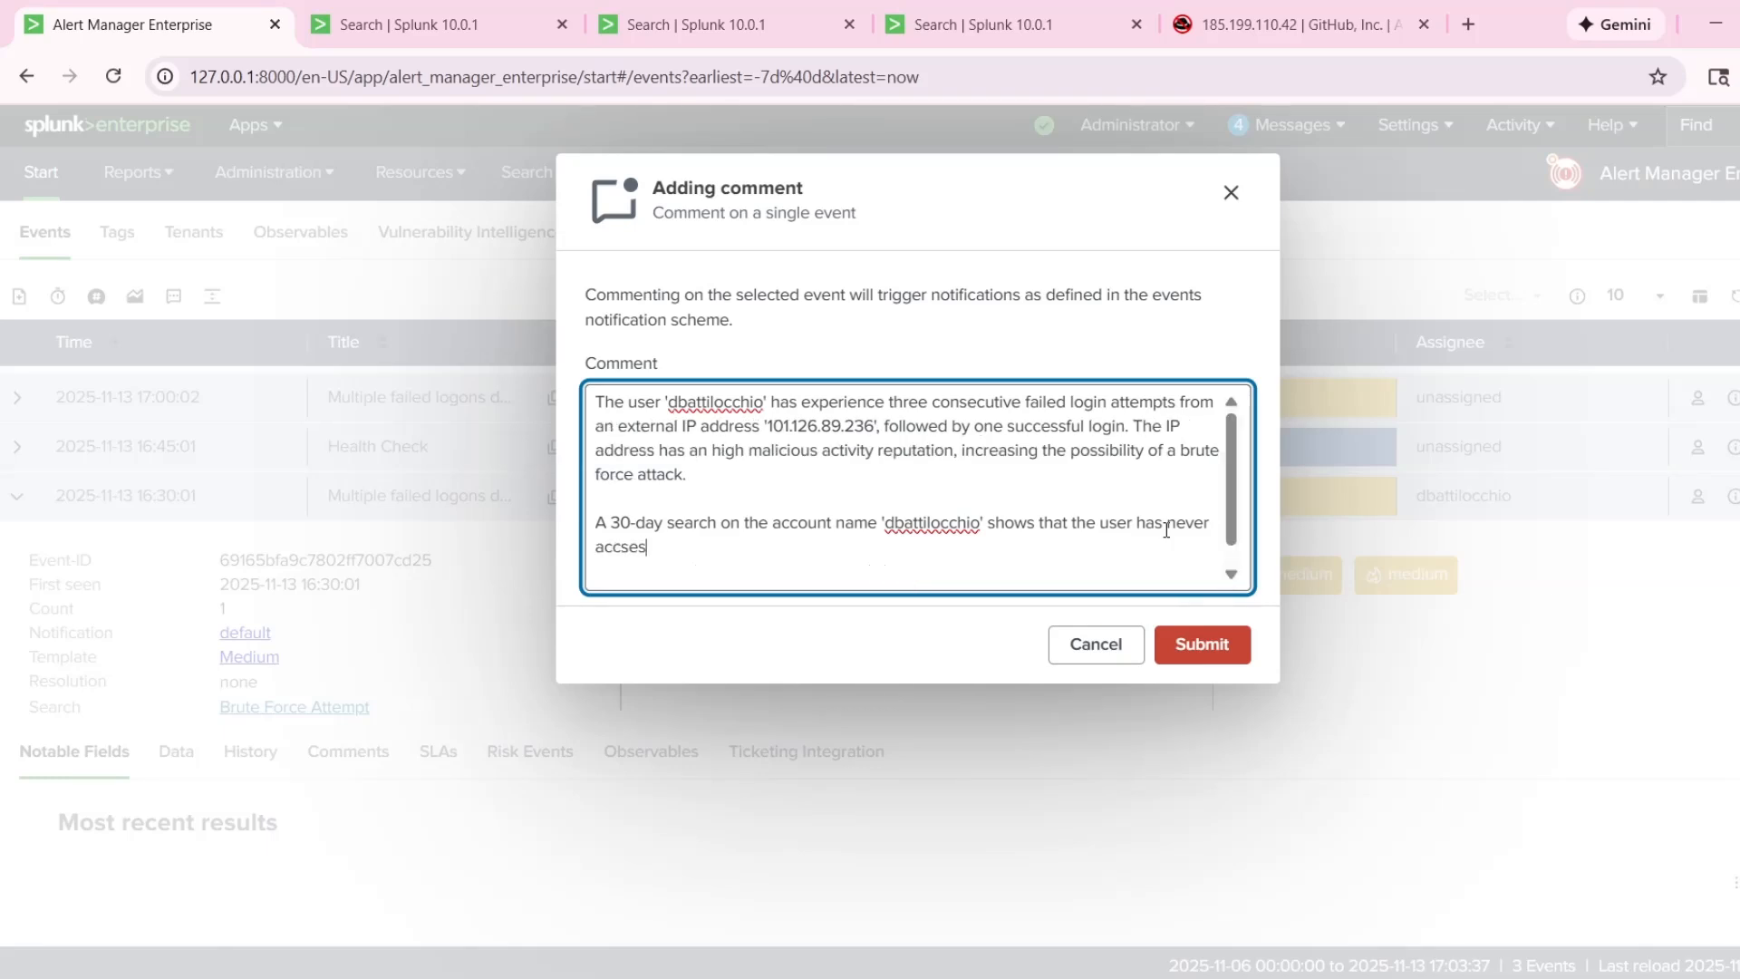
click(631, 544)
text(e)
key(BackSpace)
Continue the 30-day sentence with "using the IP address".
key(BackSpace)
click(693, 556)
text(the)
scroll(759, 554, down, 1)
key(BackSpace)
key(BackSpace)
text(us)
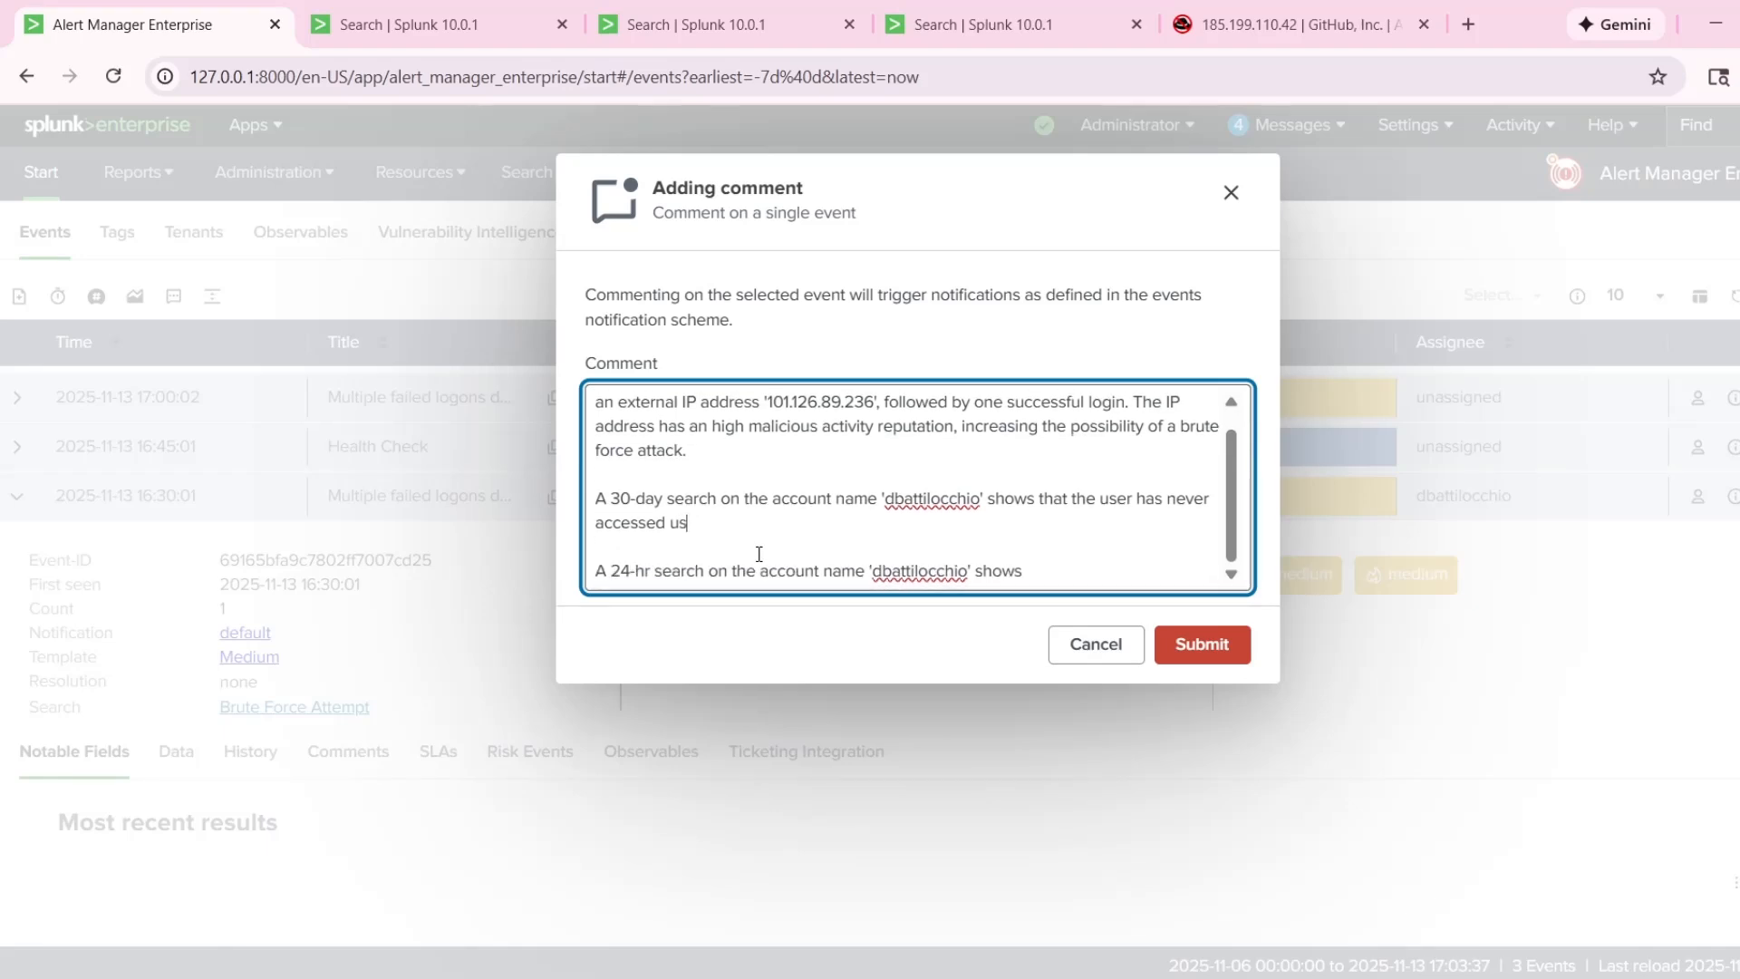
text(ing the IP )
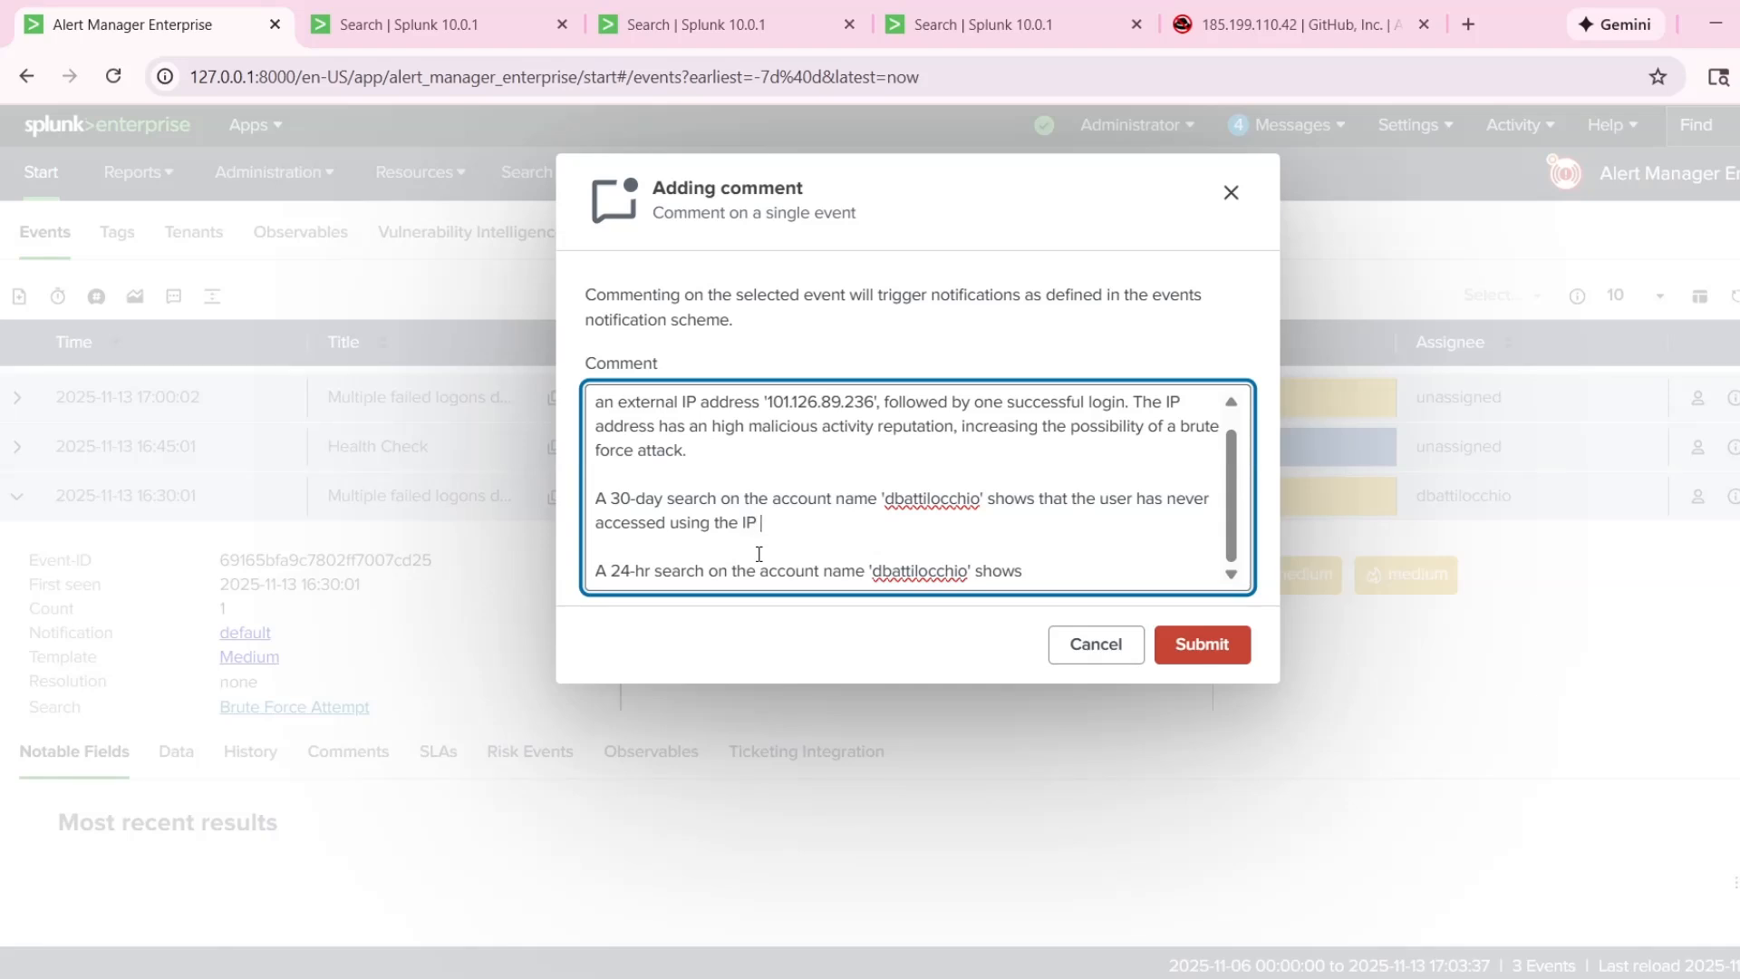
text(address)
Copy the IP address '101.126.89.236' from the first paragraph to the end of the 30-day sentence and close it with a period.
scroll(779, 547, up, 1)
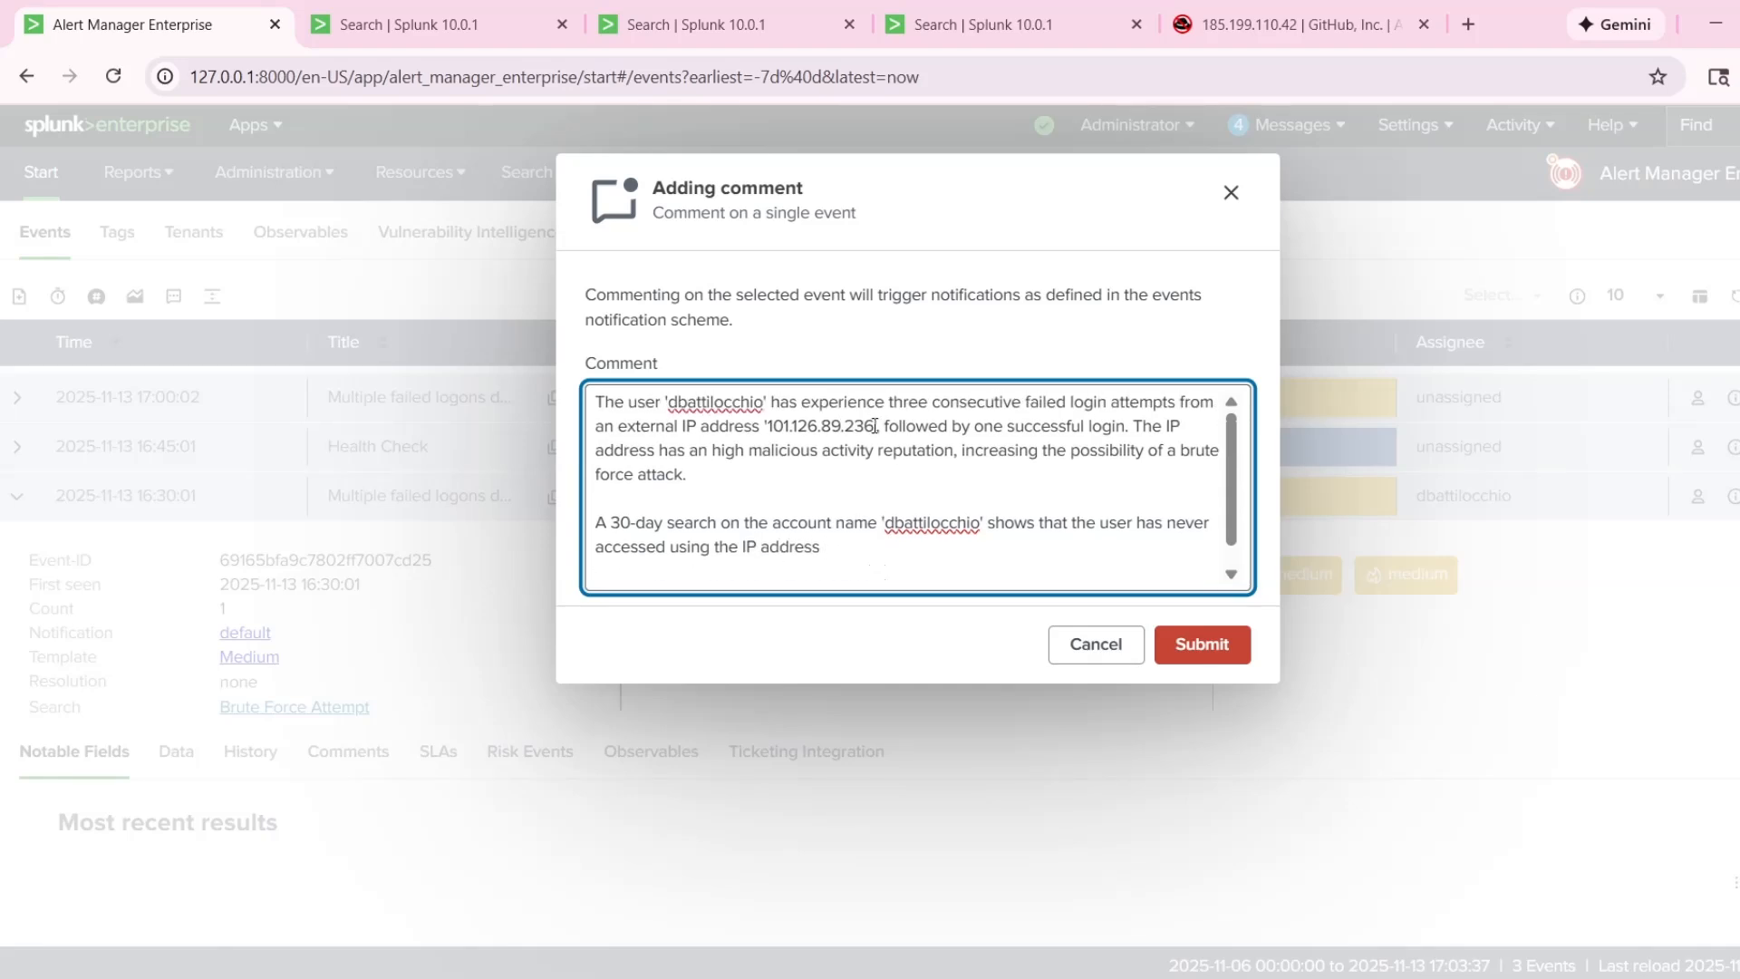
drag(874, 426, 763, 426)
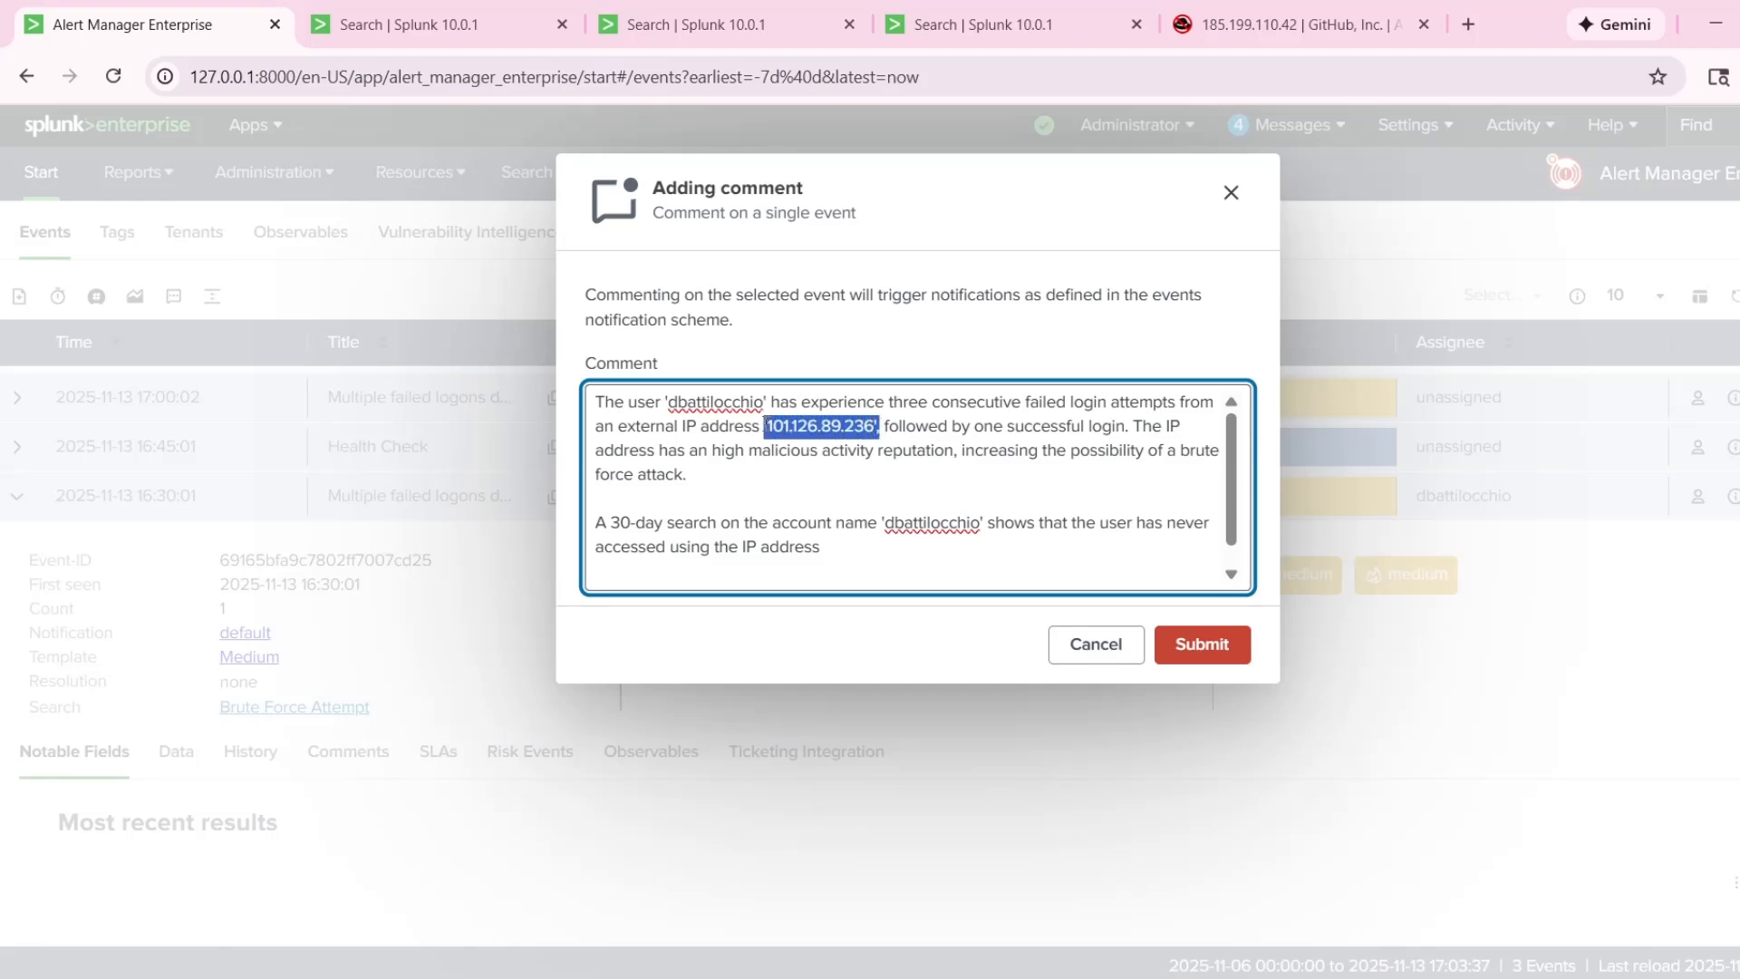
key(ctrl+c)
click(862, 547)
key(ctrl+v)
key(Return)
key(Return)
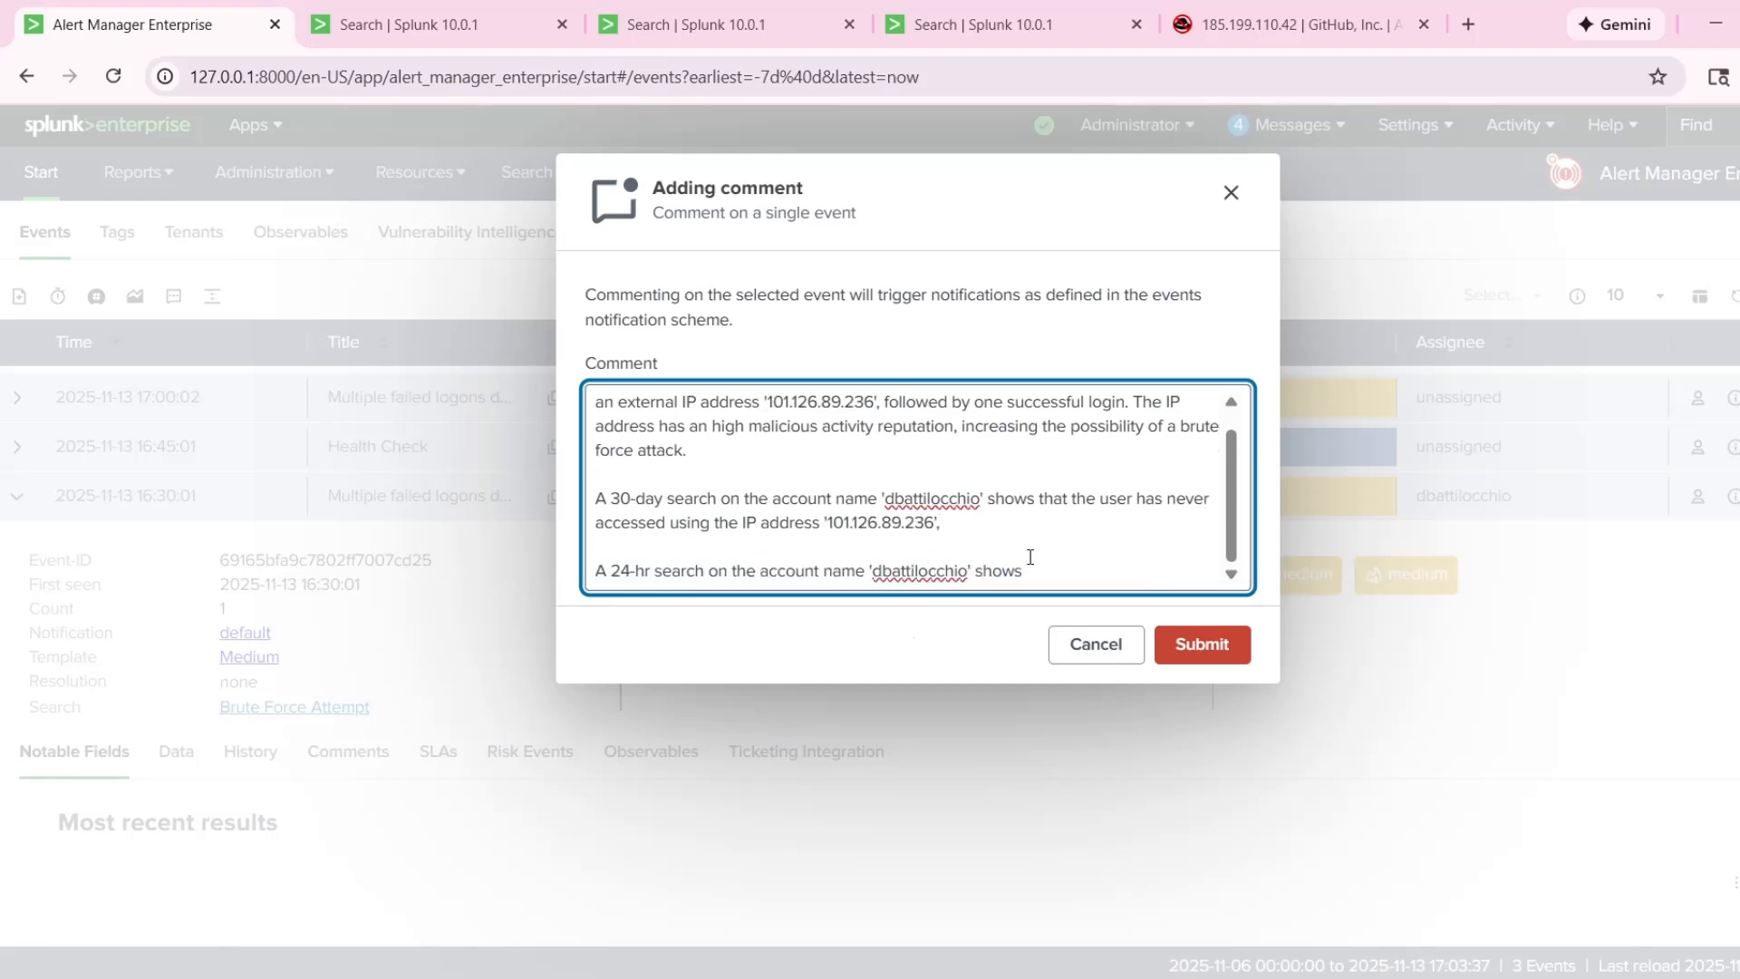
text(.)
Complete the 24-hour sentence with "shows an impossible travel." and begin the following one with "The user aroun".
double_click(1030, 557)
key(BackSpace)
text(shows an Impo)
key(BackSpace)
key(BackSpace)
key(BackSpace)
text(impossible travel. The user aroun)
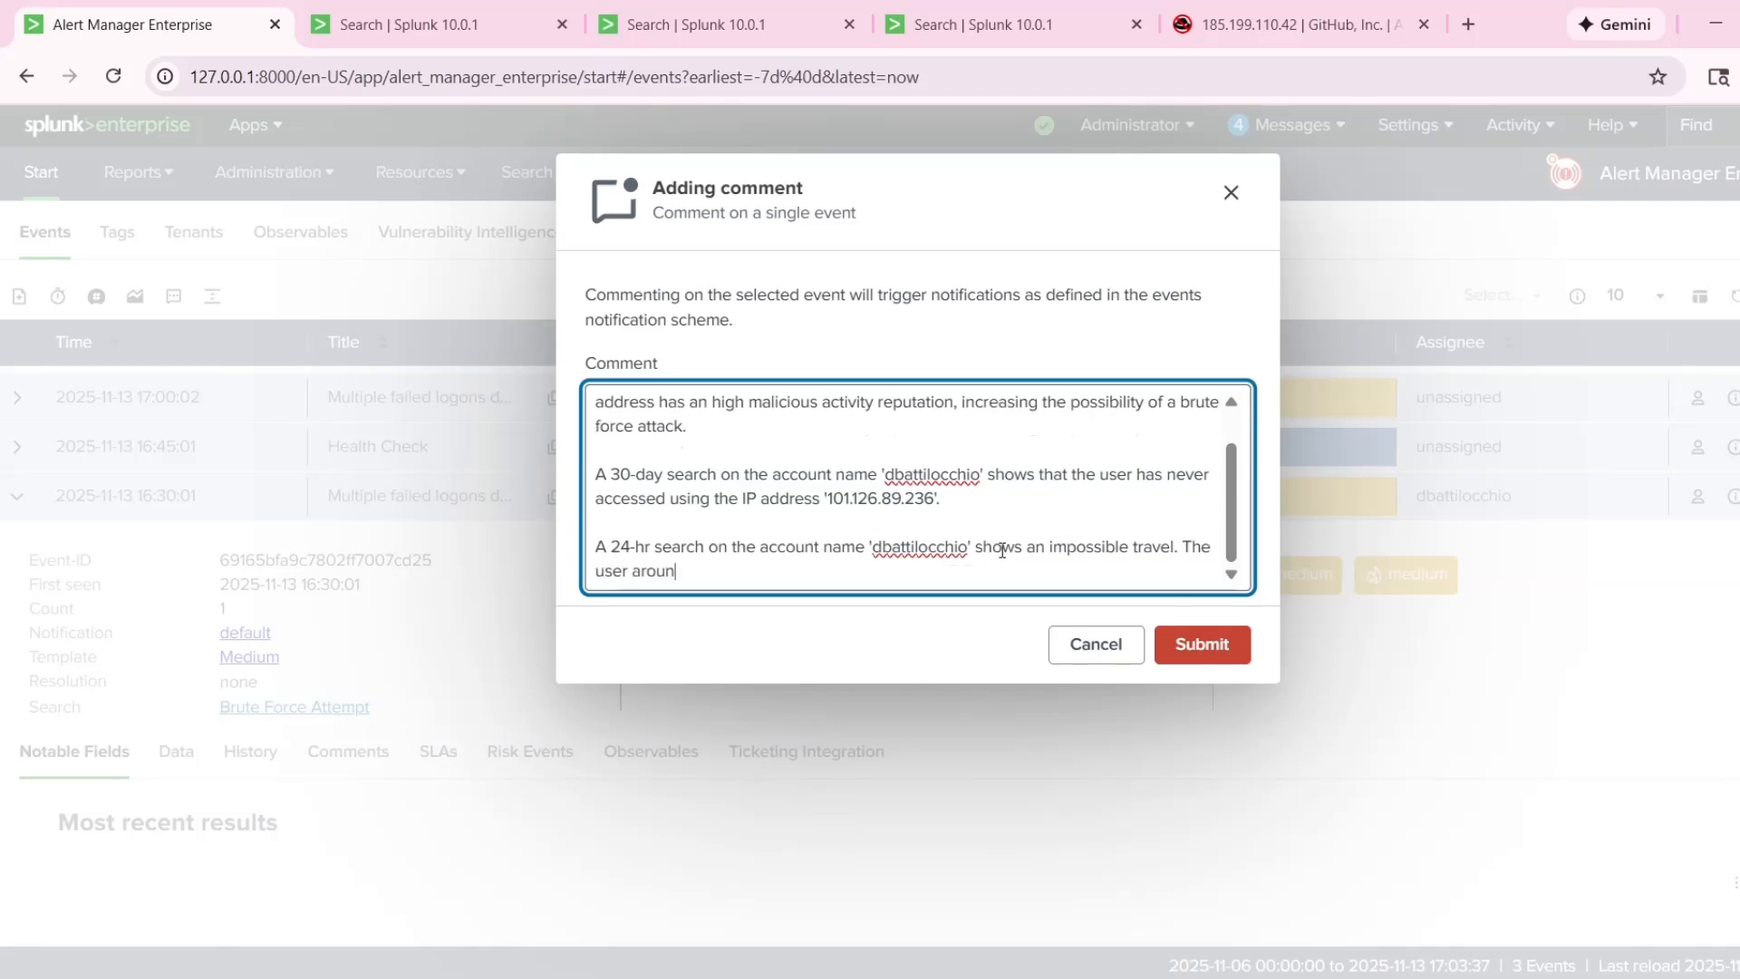
text(d)
Change the wording to "at" and copy the 7:00:00.000 AM event time from the 24-hour search results into the comment.
key(BackSpace)
key(BackSpace)
key(BackSpace)
key(BackSpace)
click(725, 24)
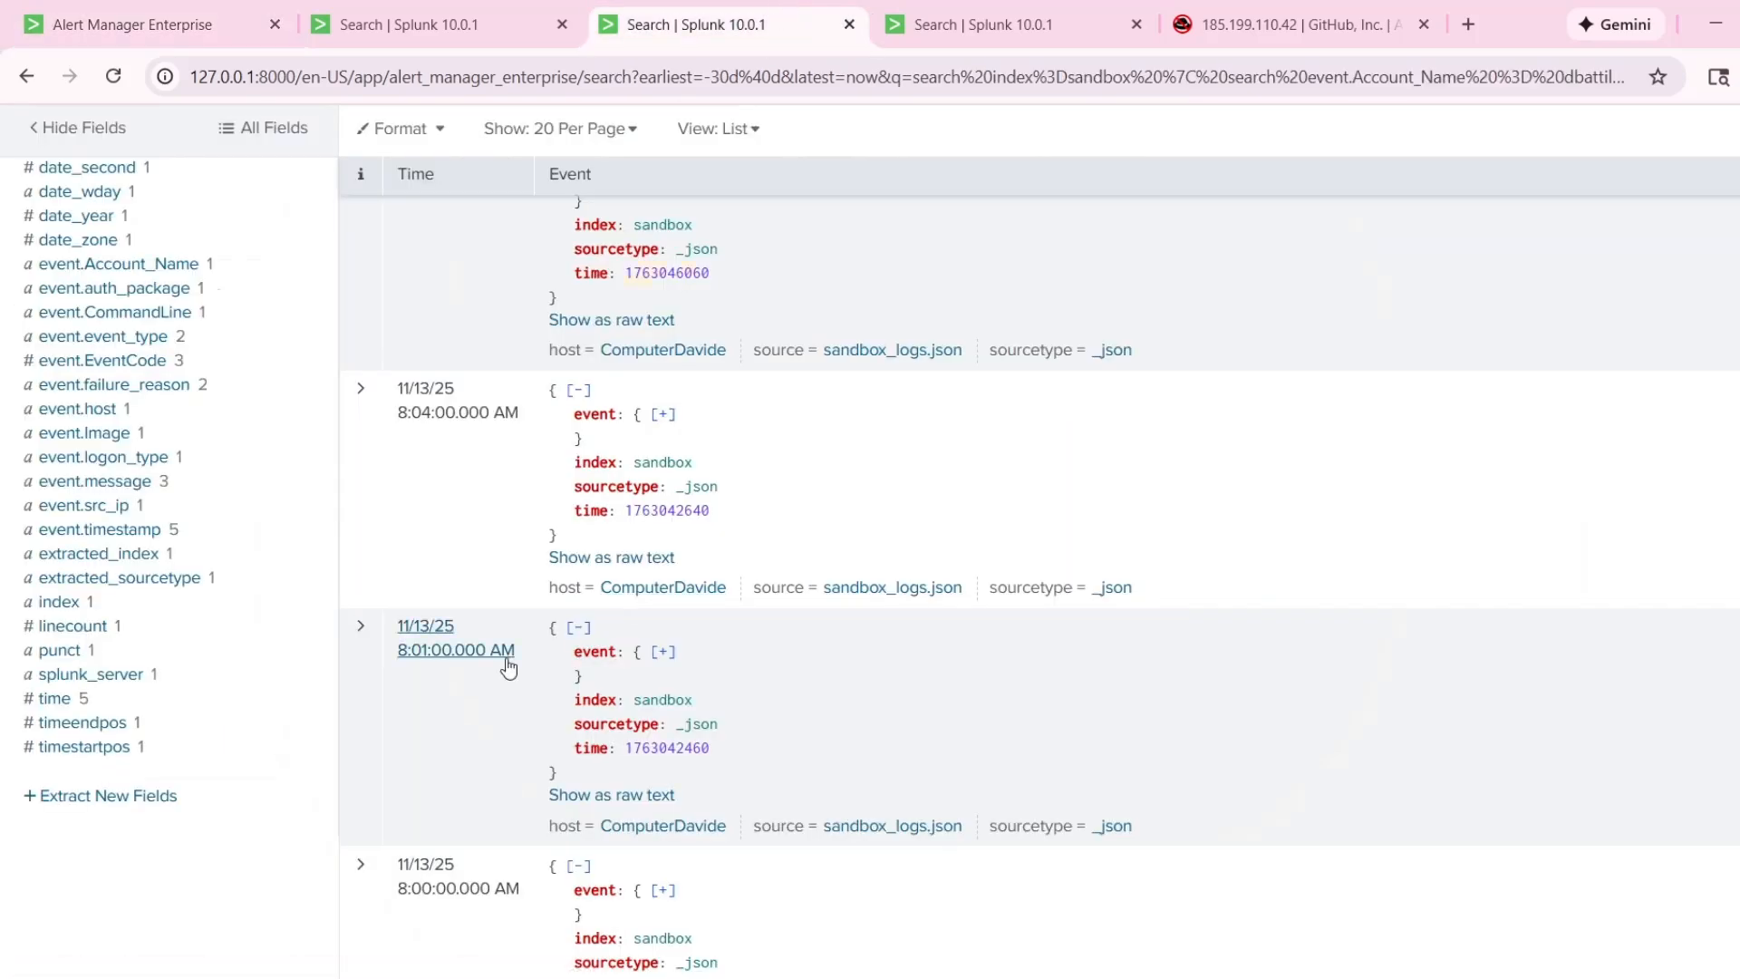
scroll(398, 886, down, 1)
scroll(454, 670, up, 5)
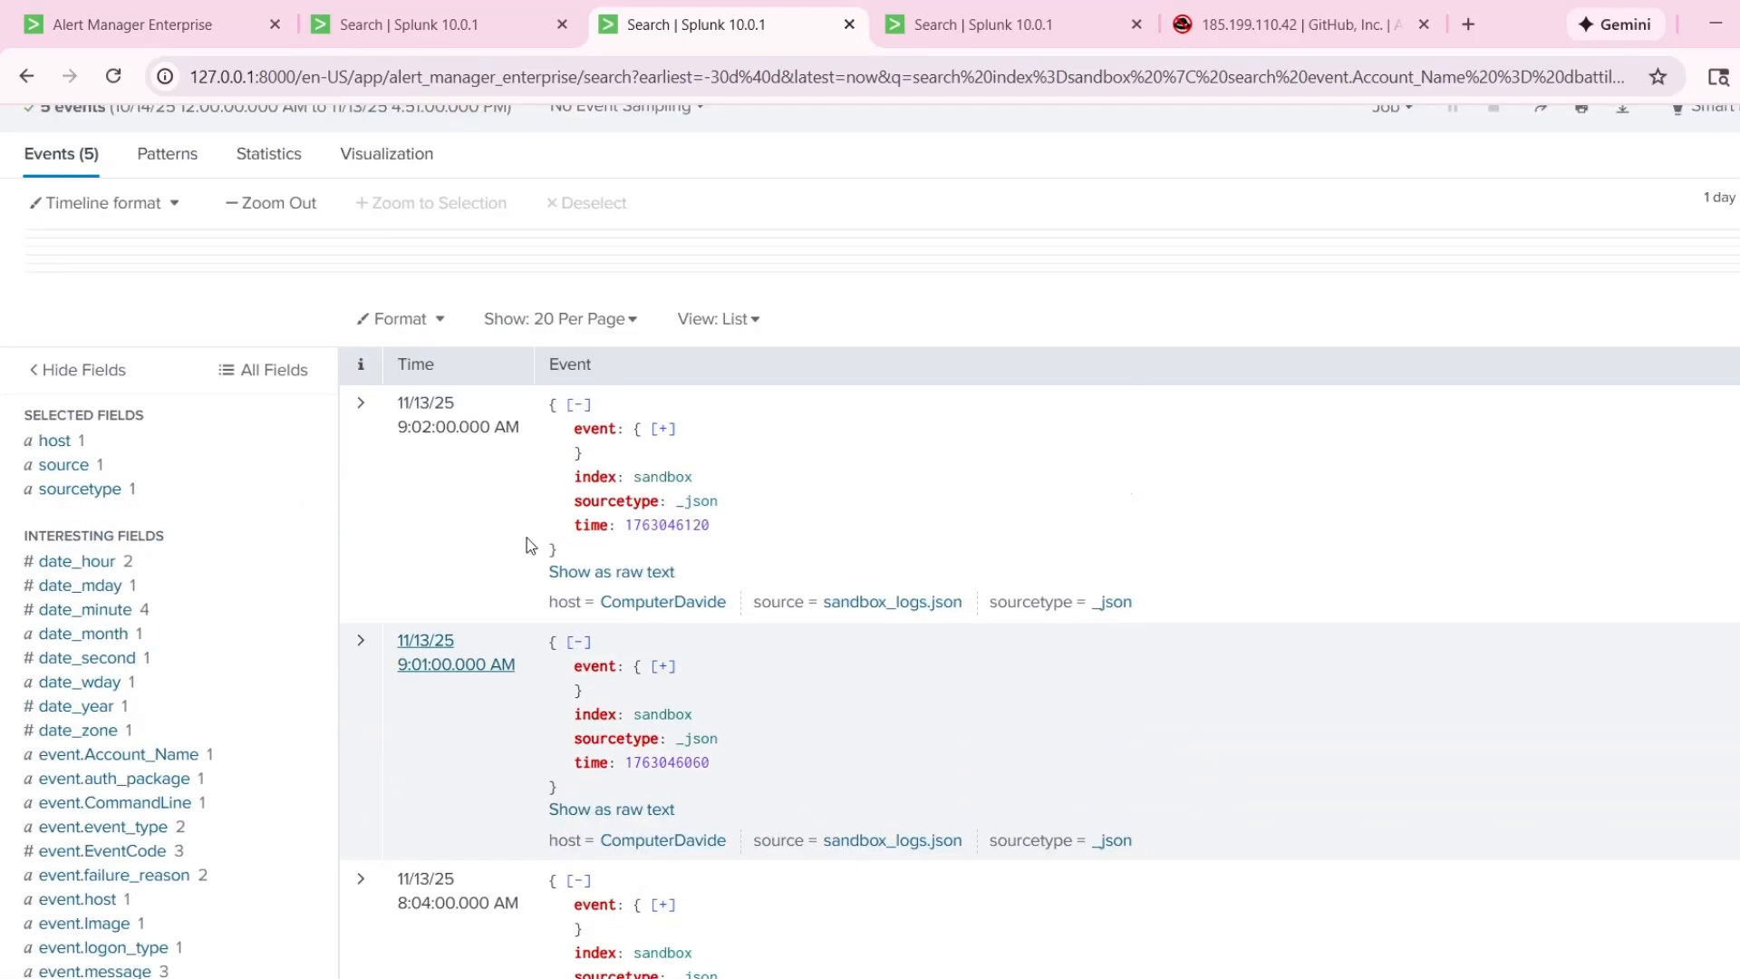
click(983, 26)
click(497, 799)
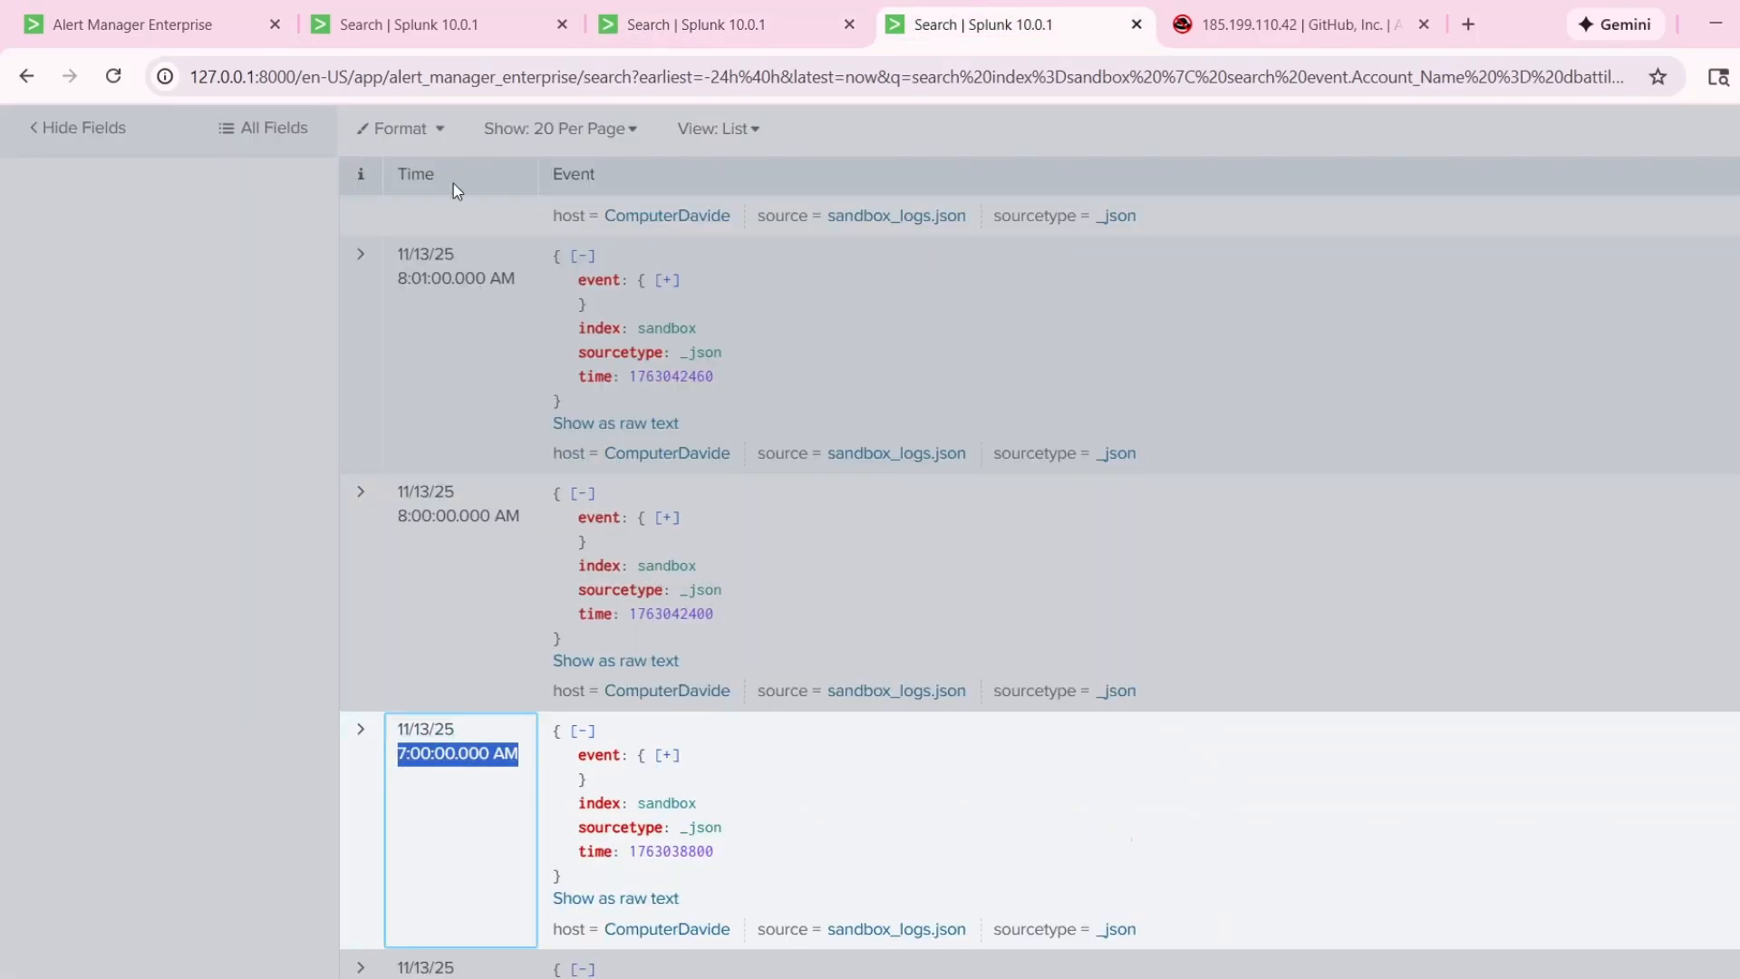
click(462, 27)
click(152, 15)
key(ctrl+v)
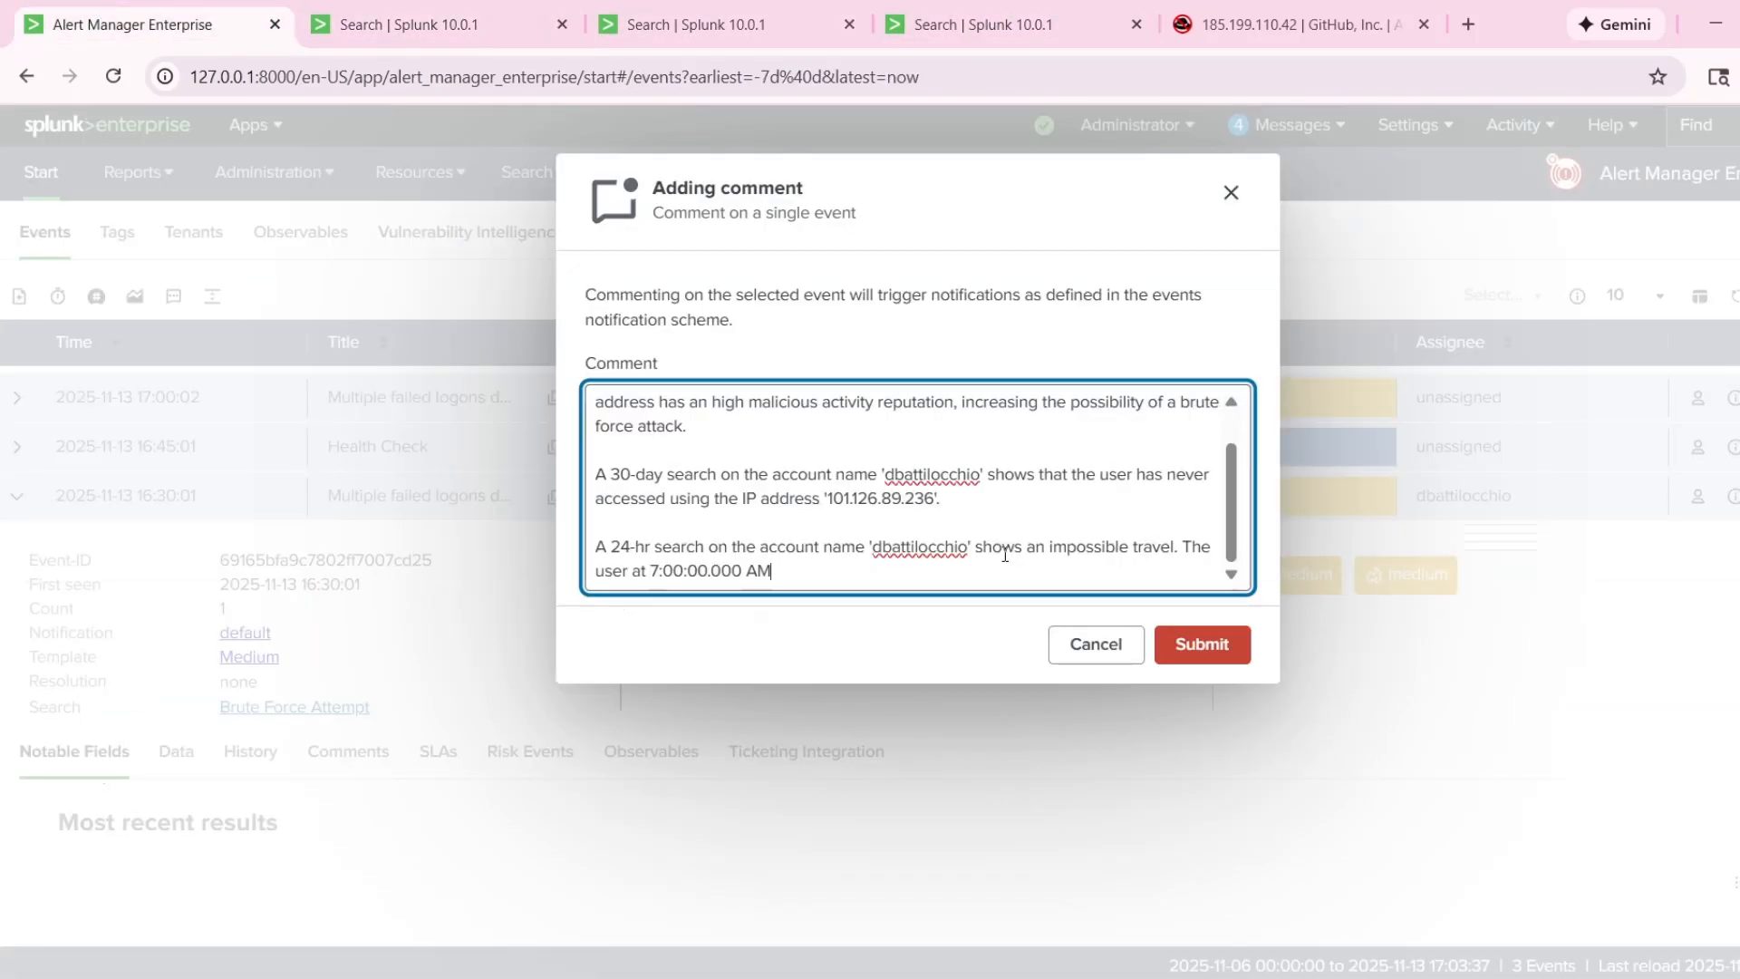
Continue the sentence after the time with "CST was attempting to authenticate via a USA IP address, and".
text(CST was trying to ace)
key(BackSpace)
text(cess)
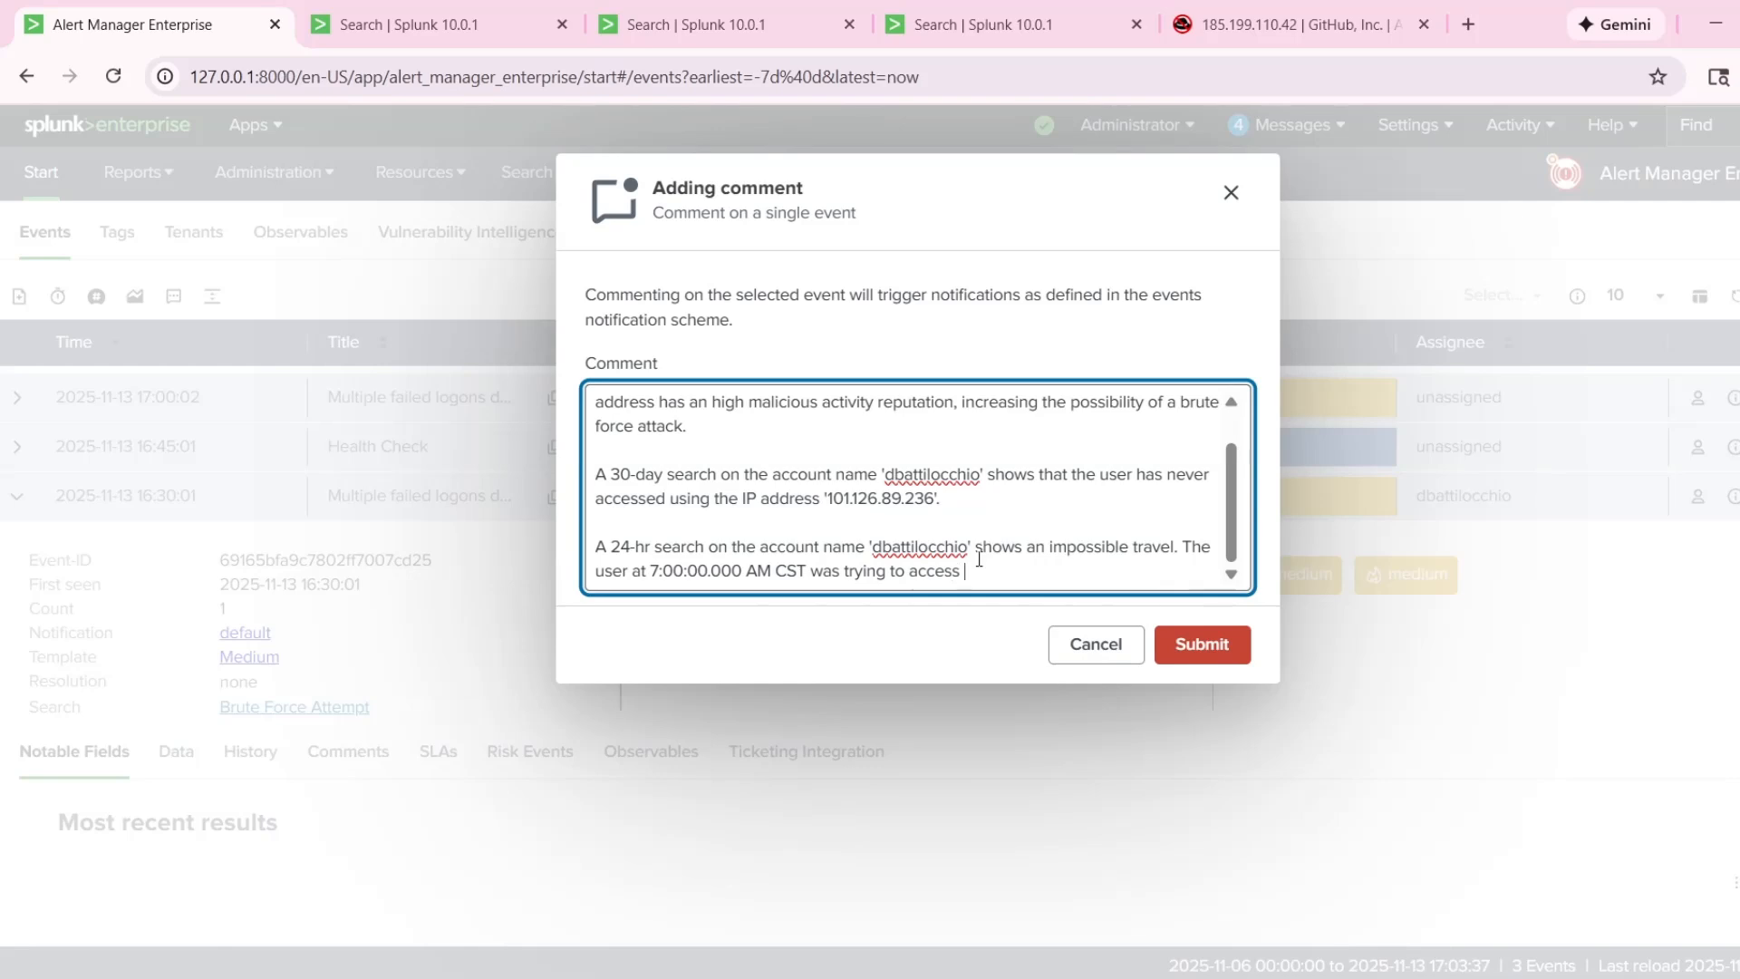
drag(997, 577, 847, 568)
text(attempting to authenticate via a USA IP)
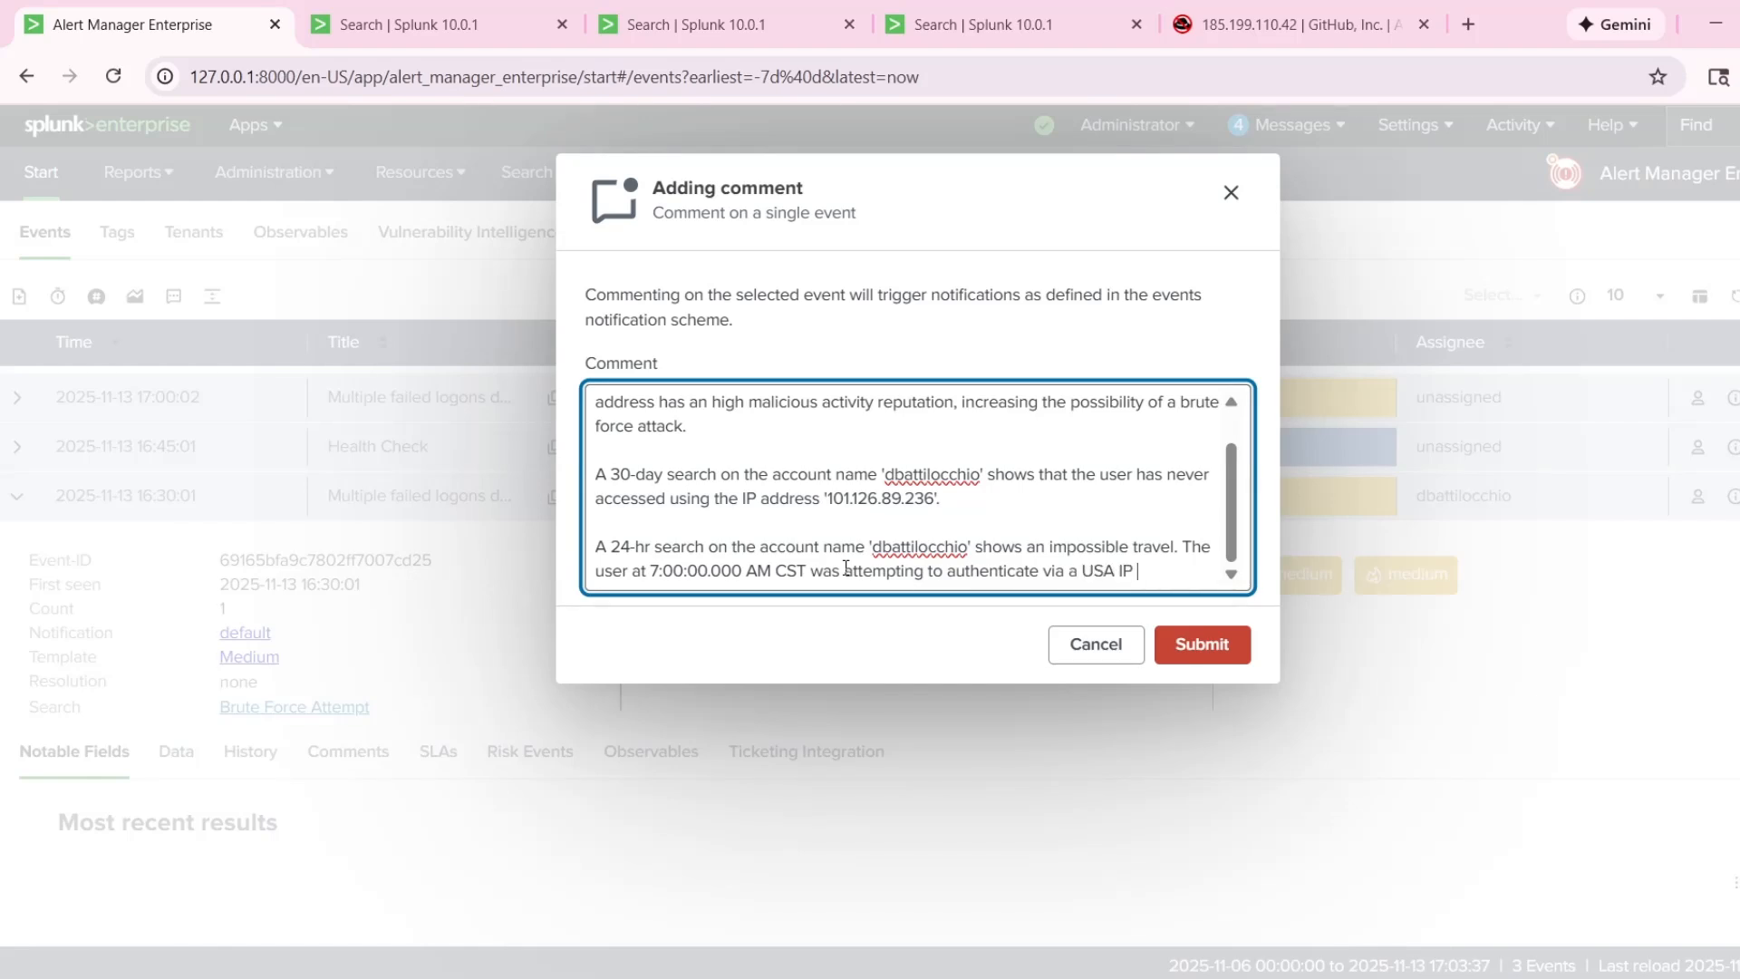
text( address, and )
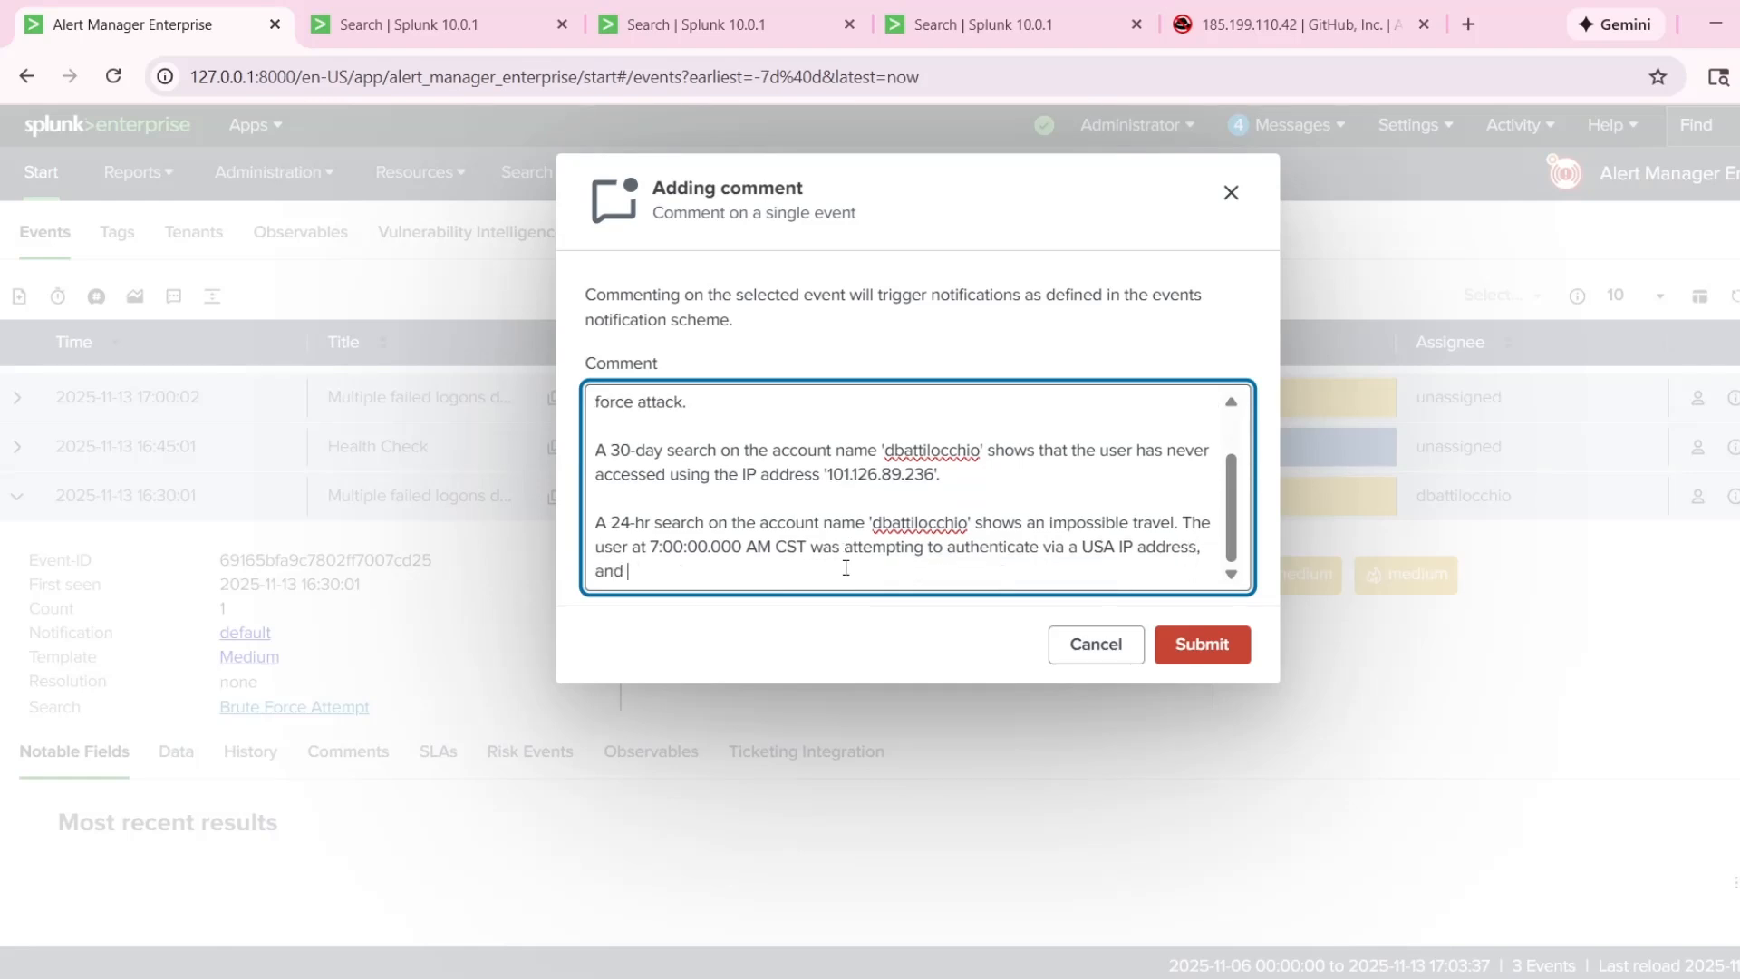
text(two hours later a sucessf)
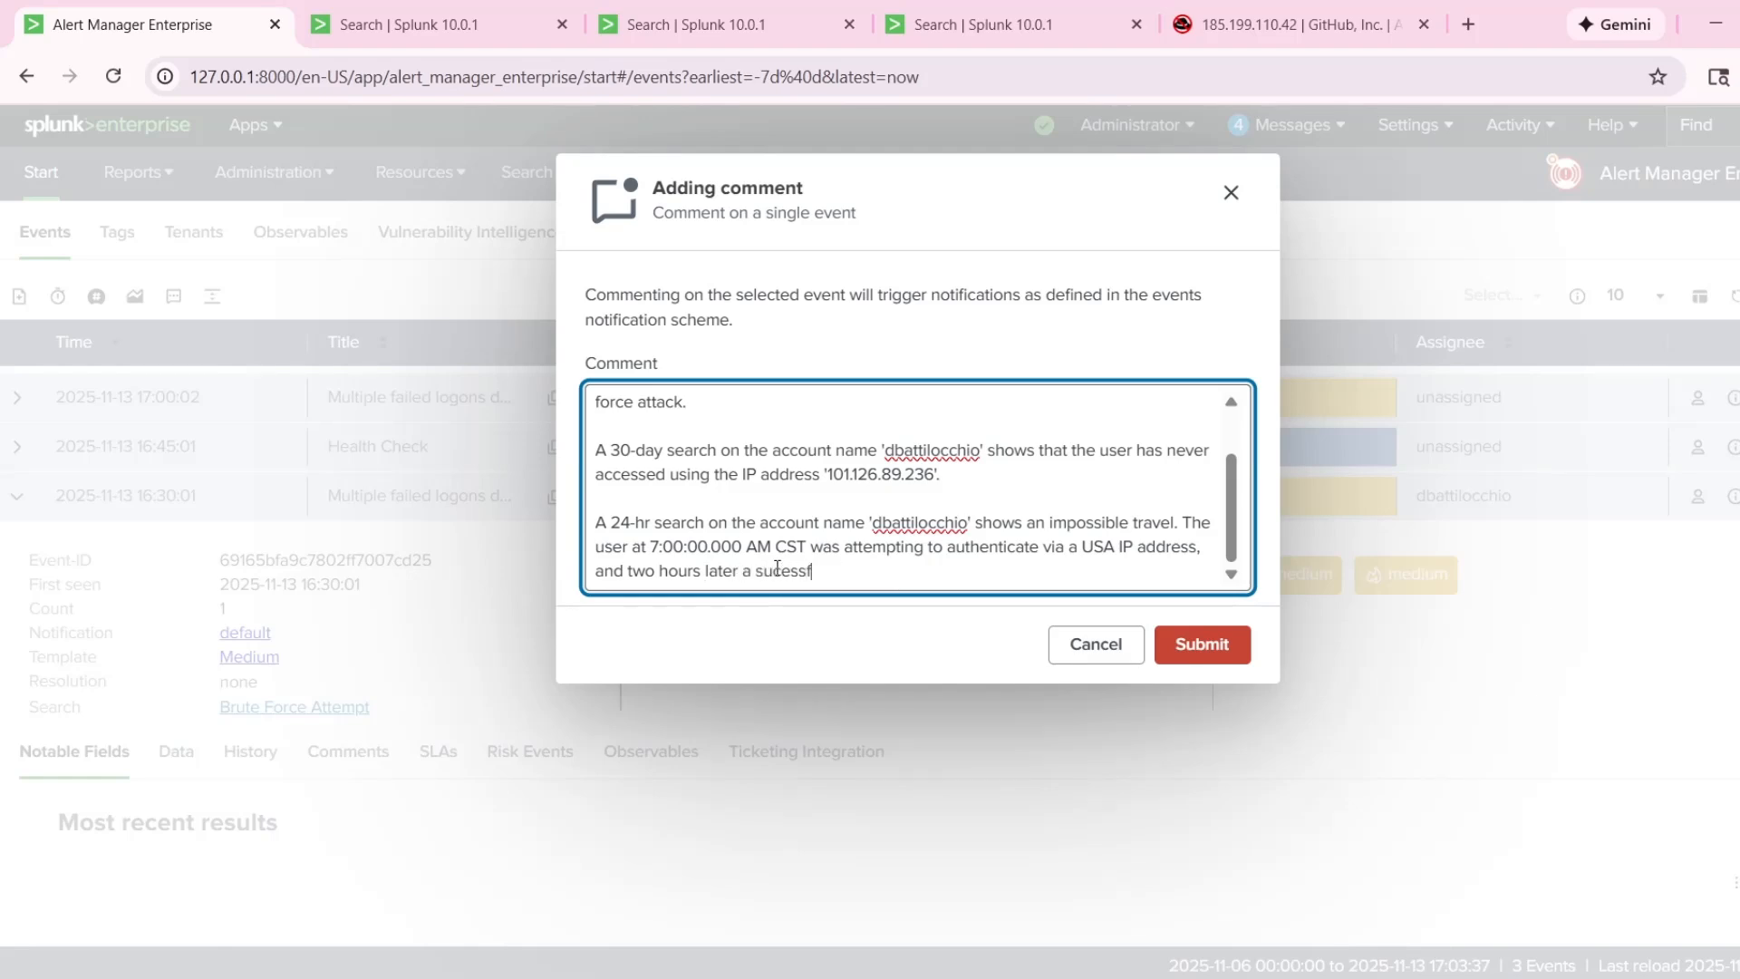
text(ul)
Continue the 24-hour sentence in the comment with "two hours later a successful login", correcting the spelling of "successful".
click(782, 571)
text(c)
click(909, 571)
text(login has appen)
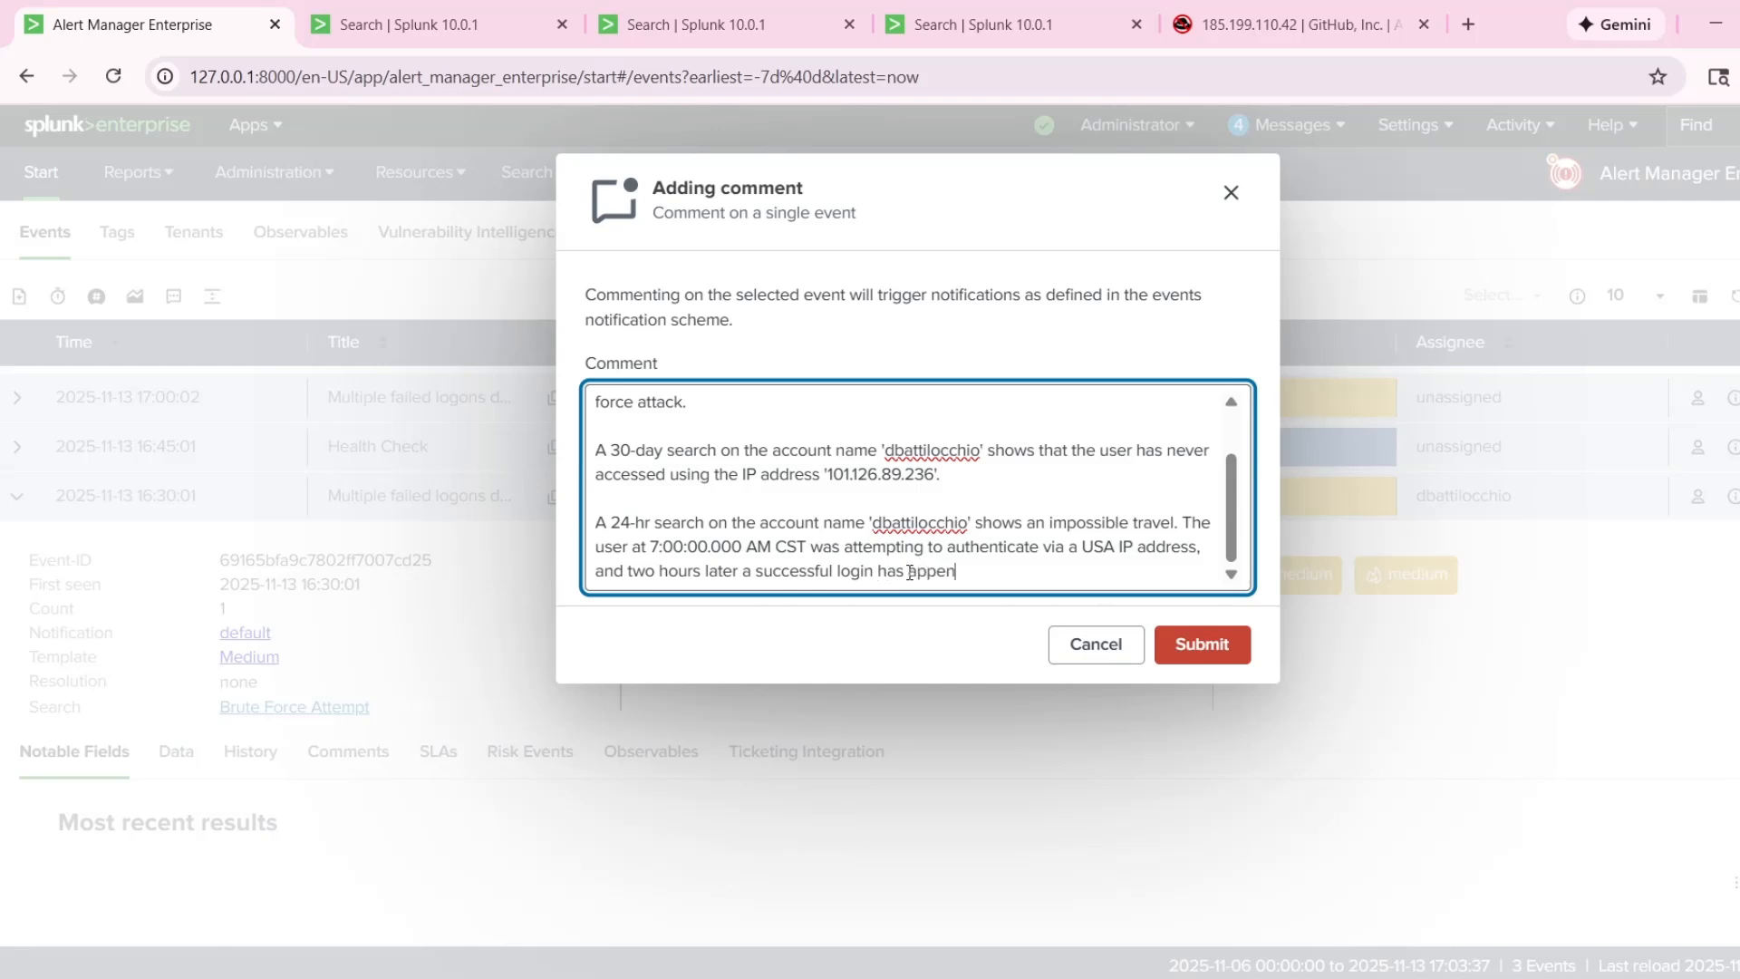
key(BackSpace)
key(BackSpace)
key(BackSpace)
key(BackSpace)
text(ha)
key(BackSpace)
key(BackSpace)
key(BackSpace)
key(BackSpace)
key(BackSpace)
Finish the sentence about the login with "from a Chinese IP address has occurred.".
text(from a Chinese IP address)
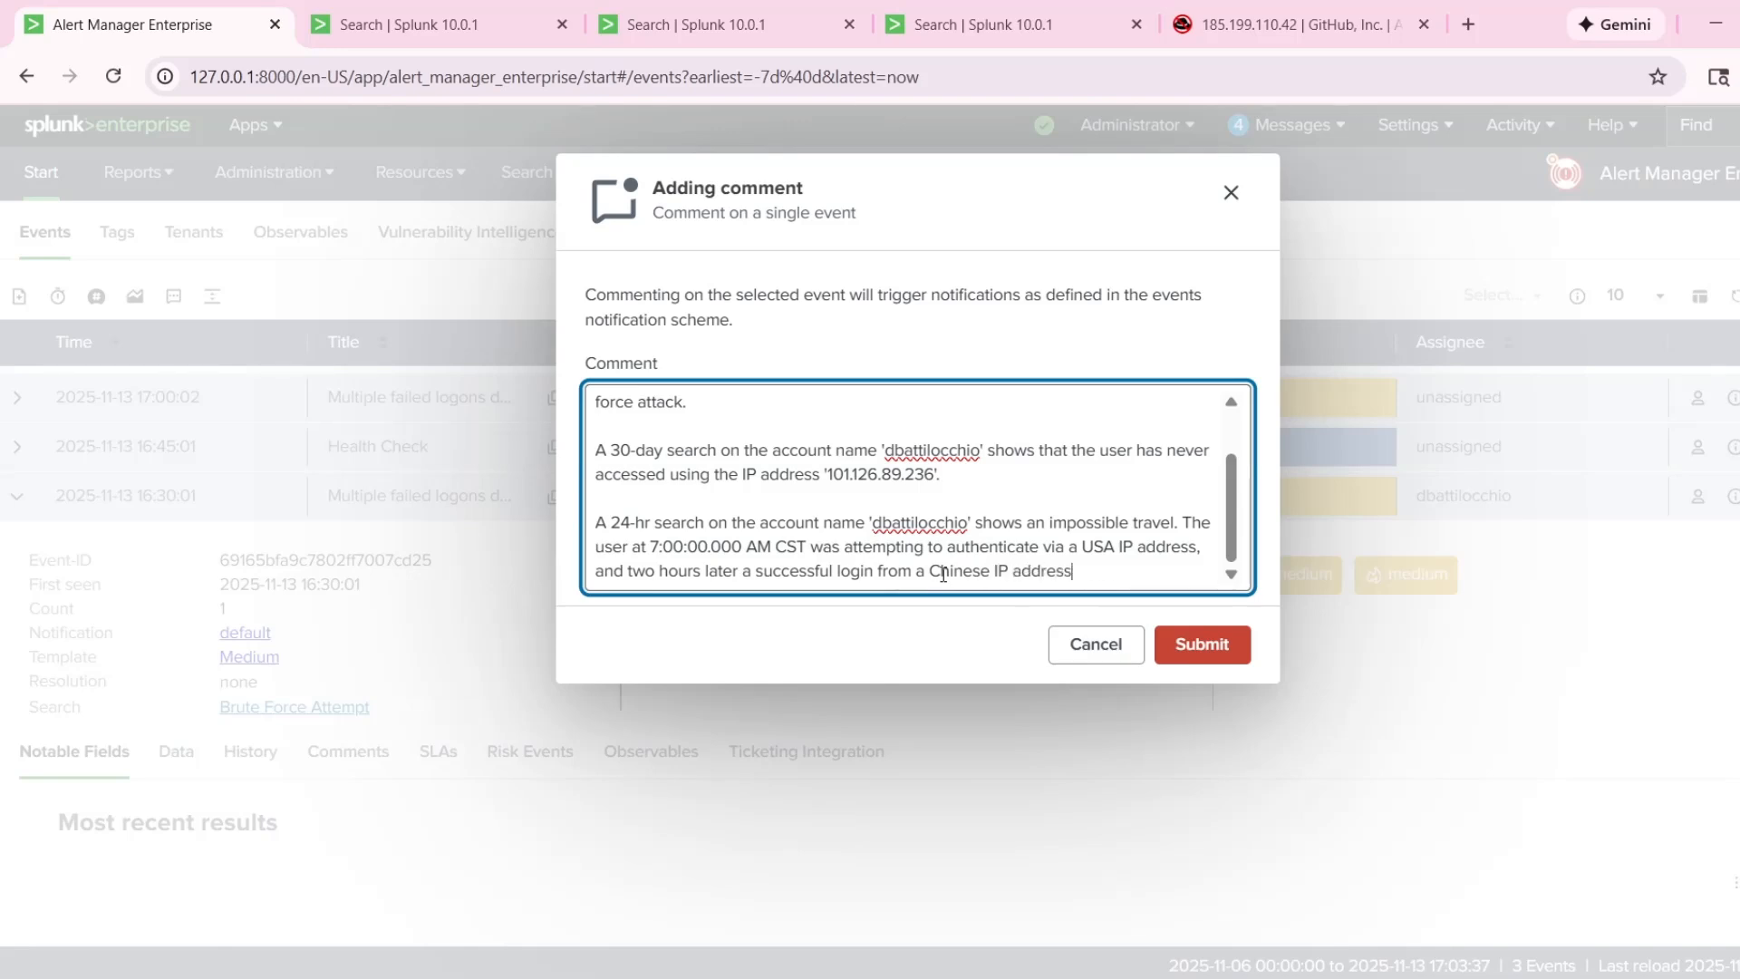
text( ha)
key(BackSpace)
text(has)
text(ed. The user)
key(ctrl+shift+Left)
key(ctrl+shift+Left)
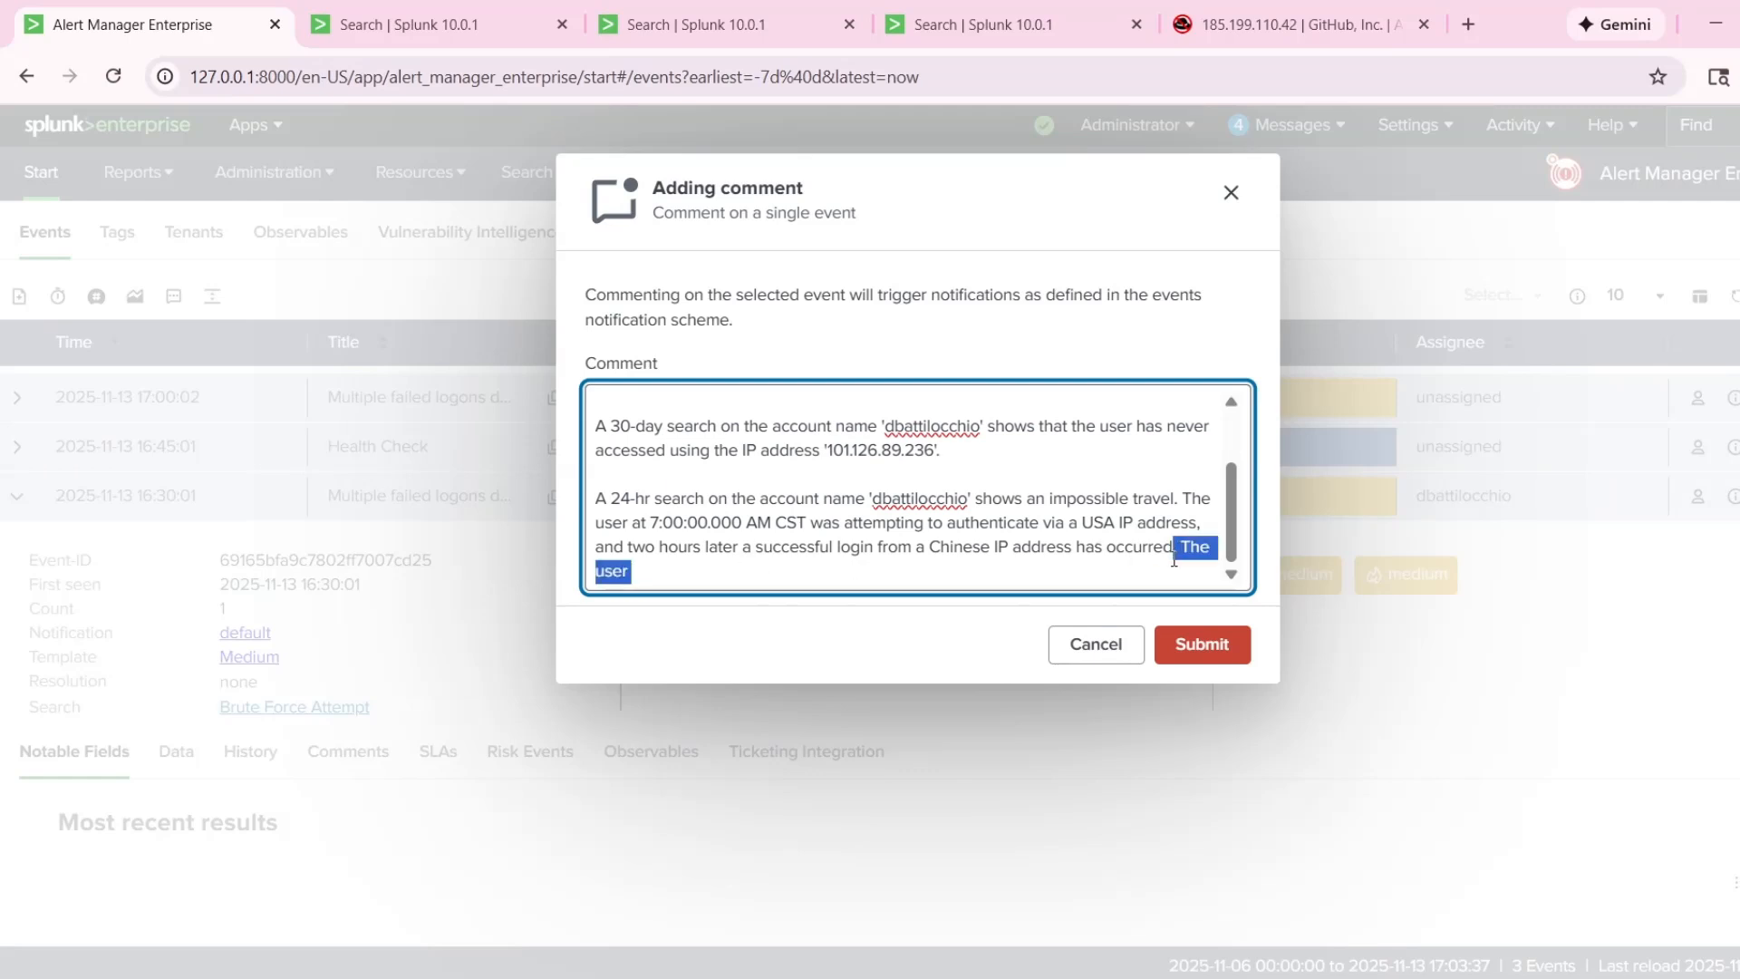
Begin the following sentence with "Following the brute-force attack, the user has executed the command".
text(Following th)
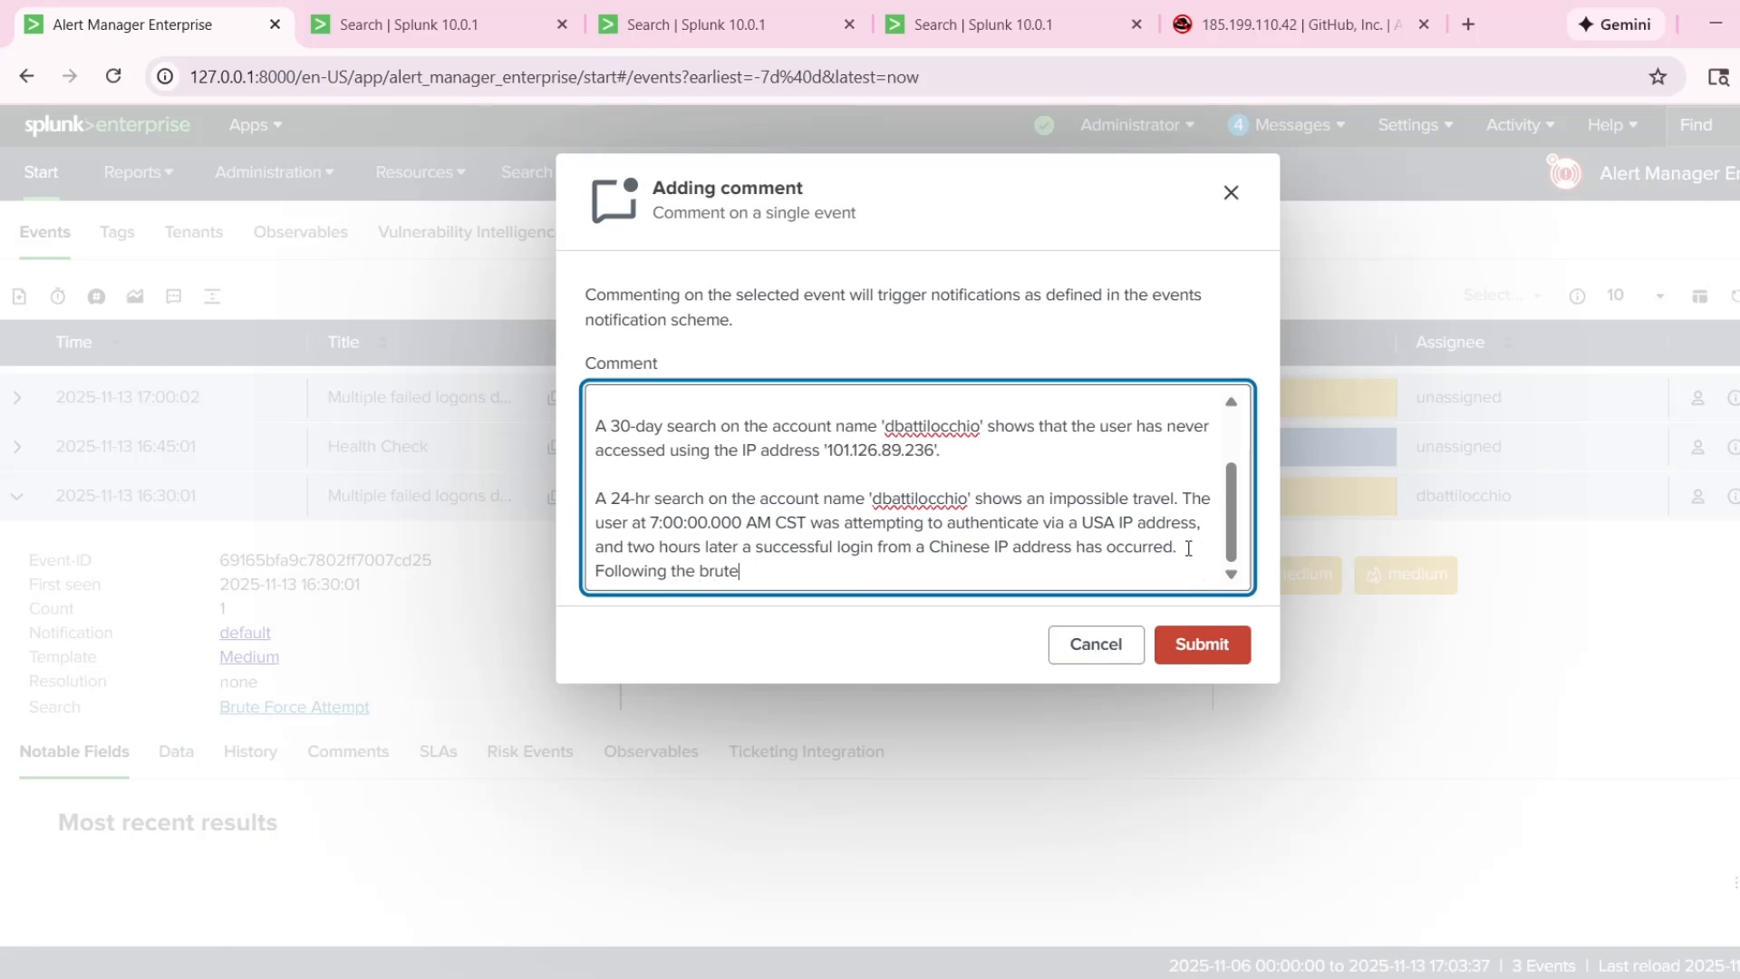
text(e brute-force attack, the )
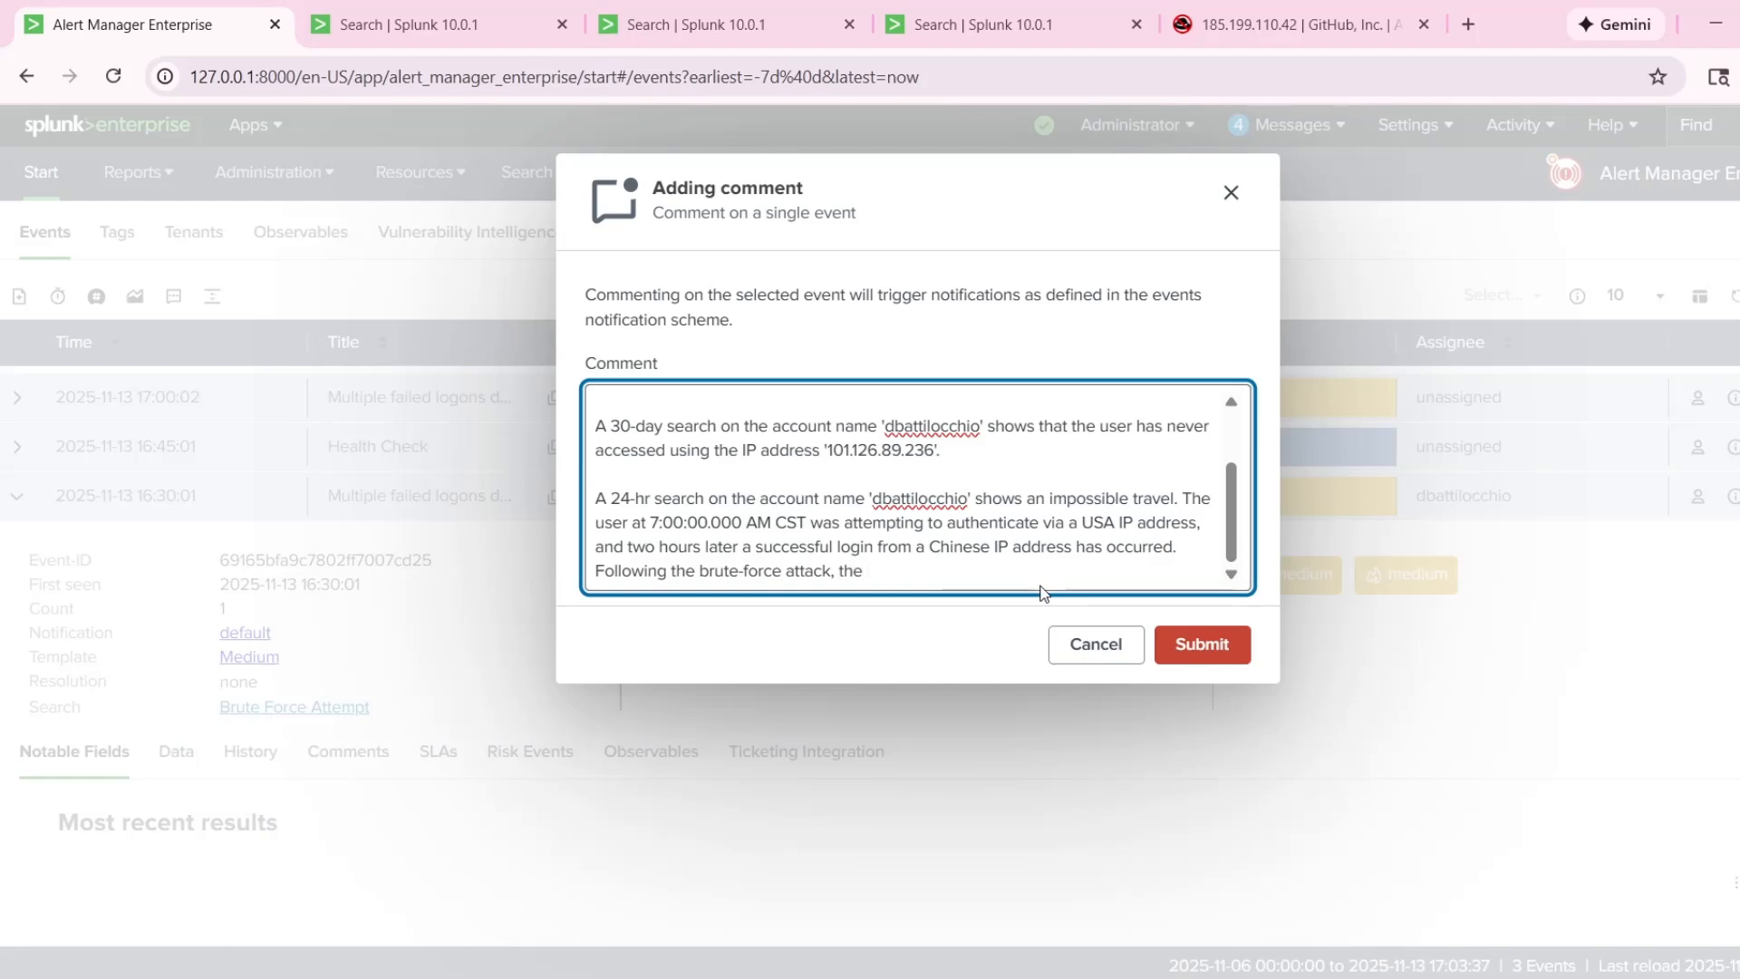
text(user has executed the)
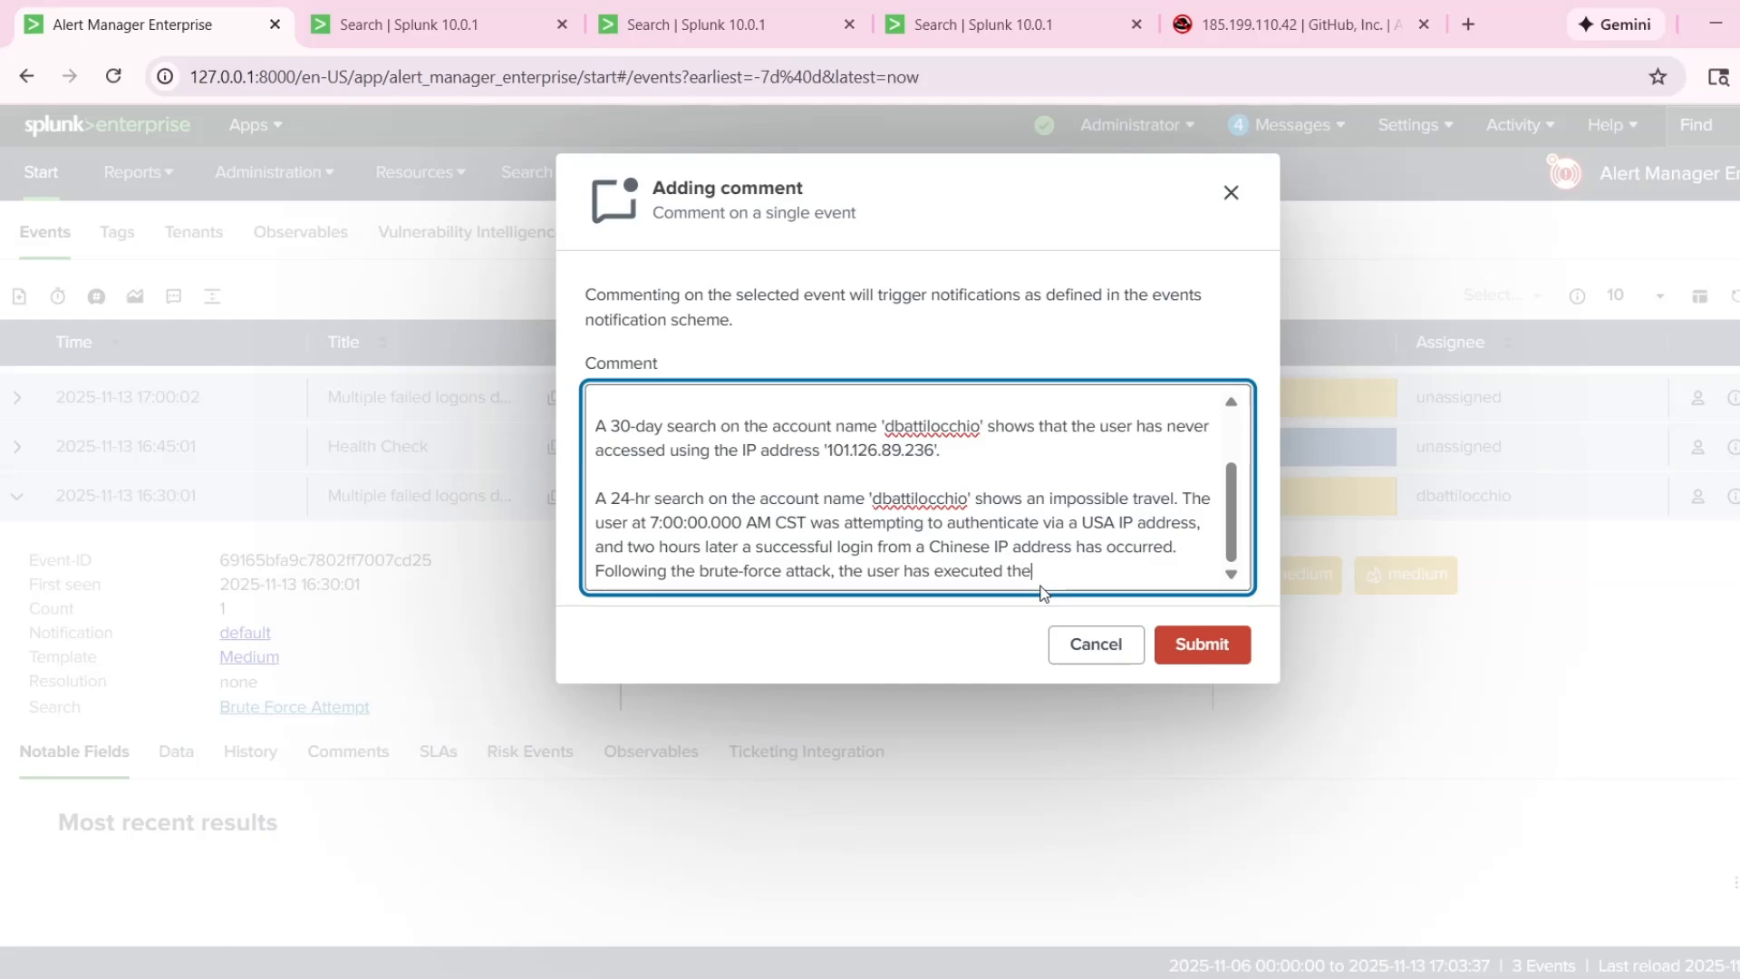
text( command)
Expand the 9:02:00.000 AM event in the 24-hour search results and copy its event.CommandLine value for updatehelper.exe.
key(ctrl+3)
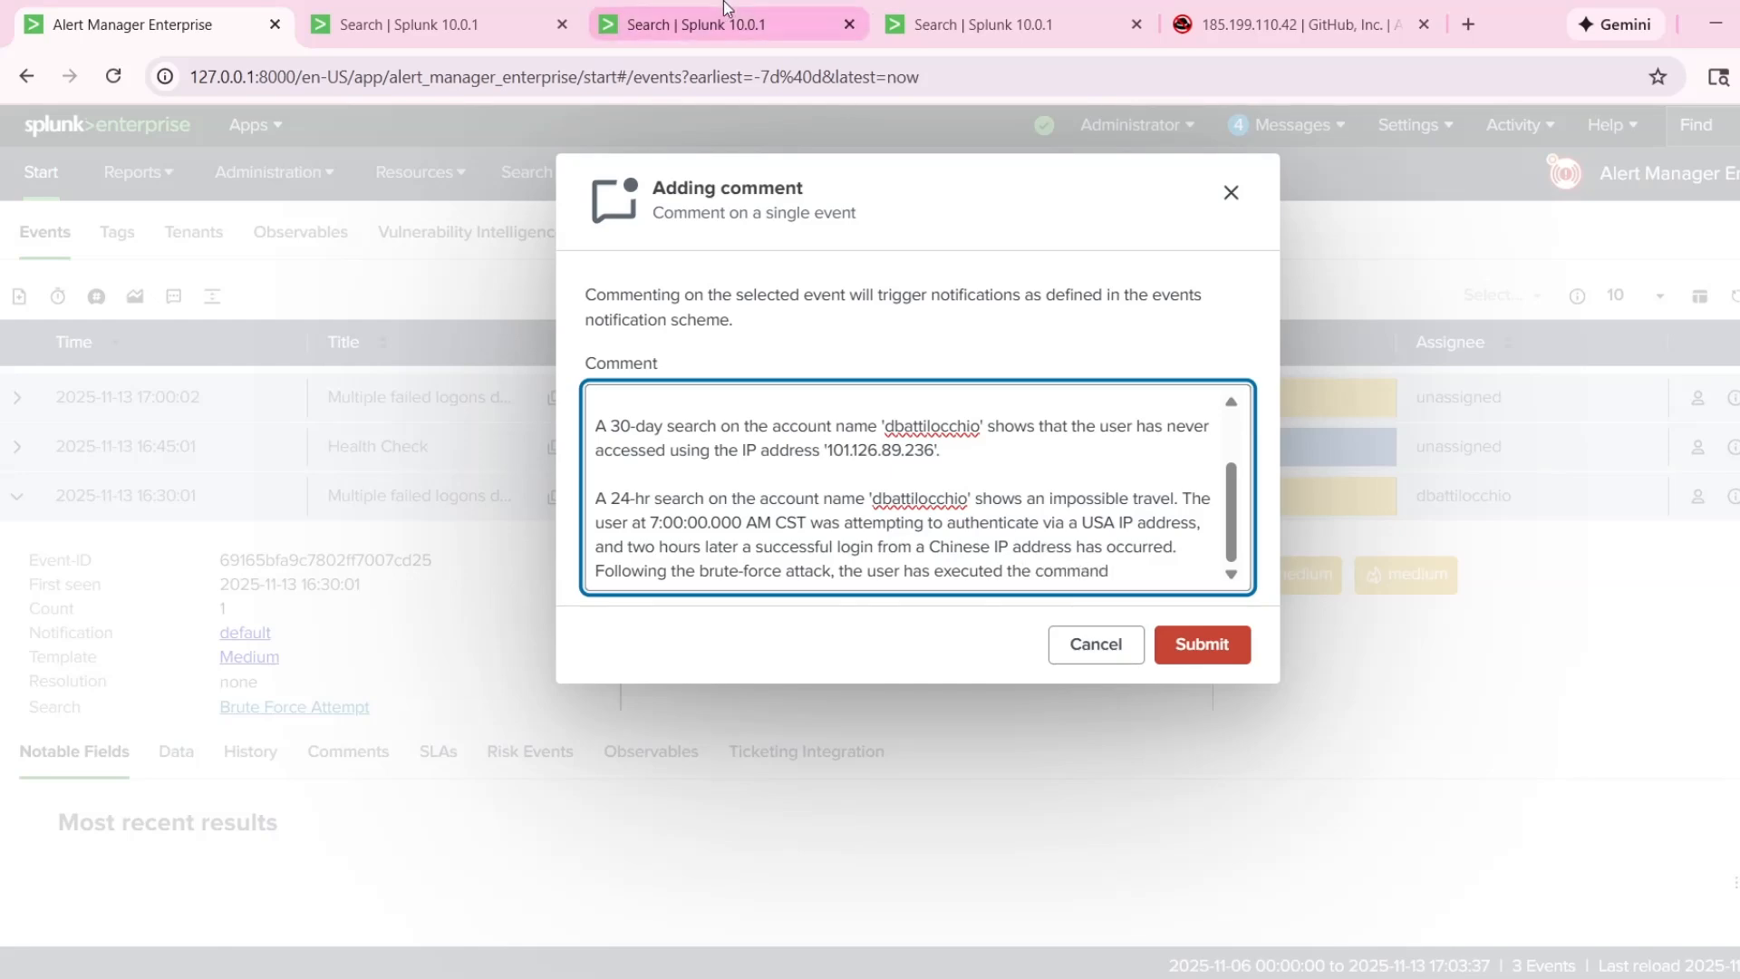
scroll(706, 508, down, 5)
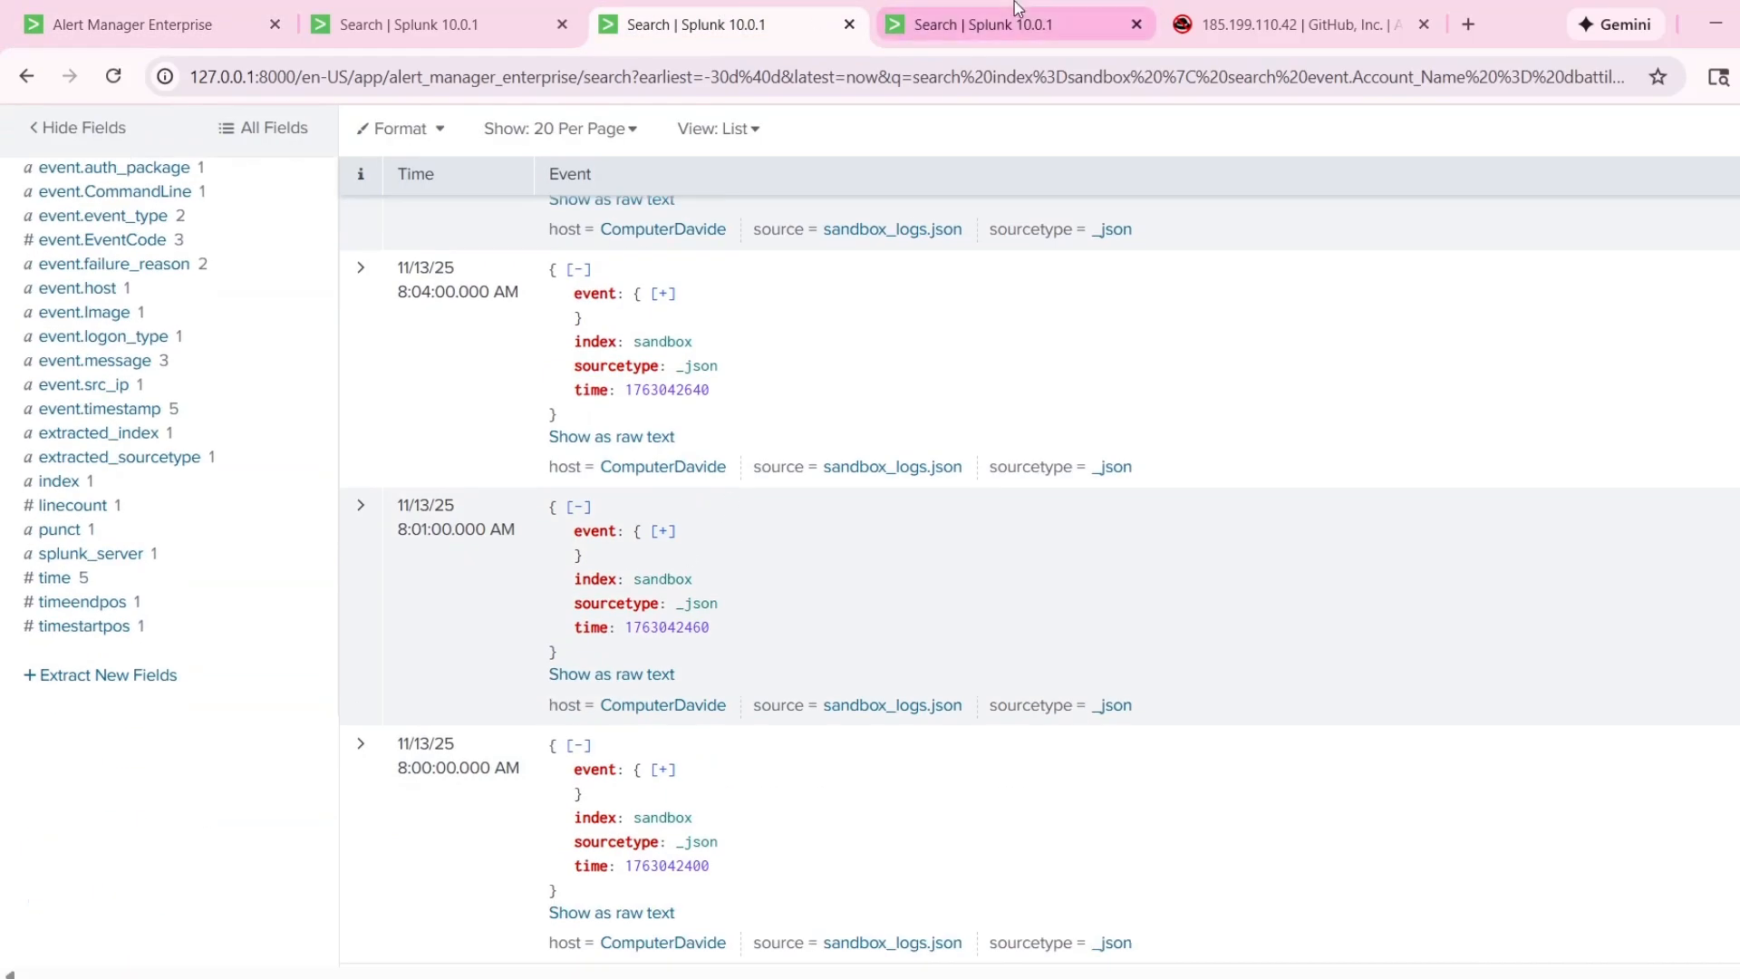
key(ctrl+4)
scroll(413, 542, down, 5)
scroll(400, 474, up, 15)
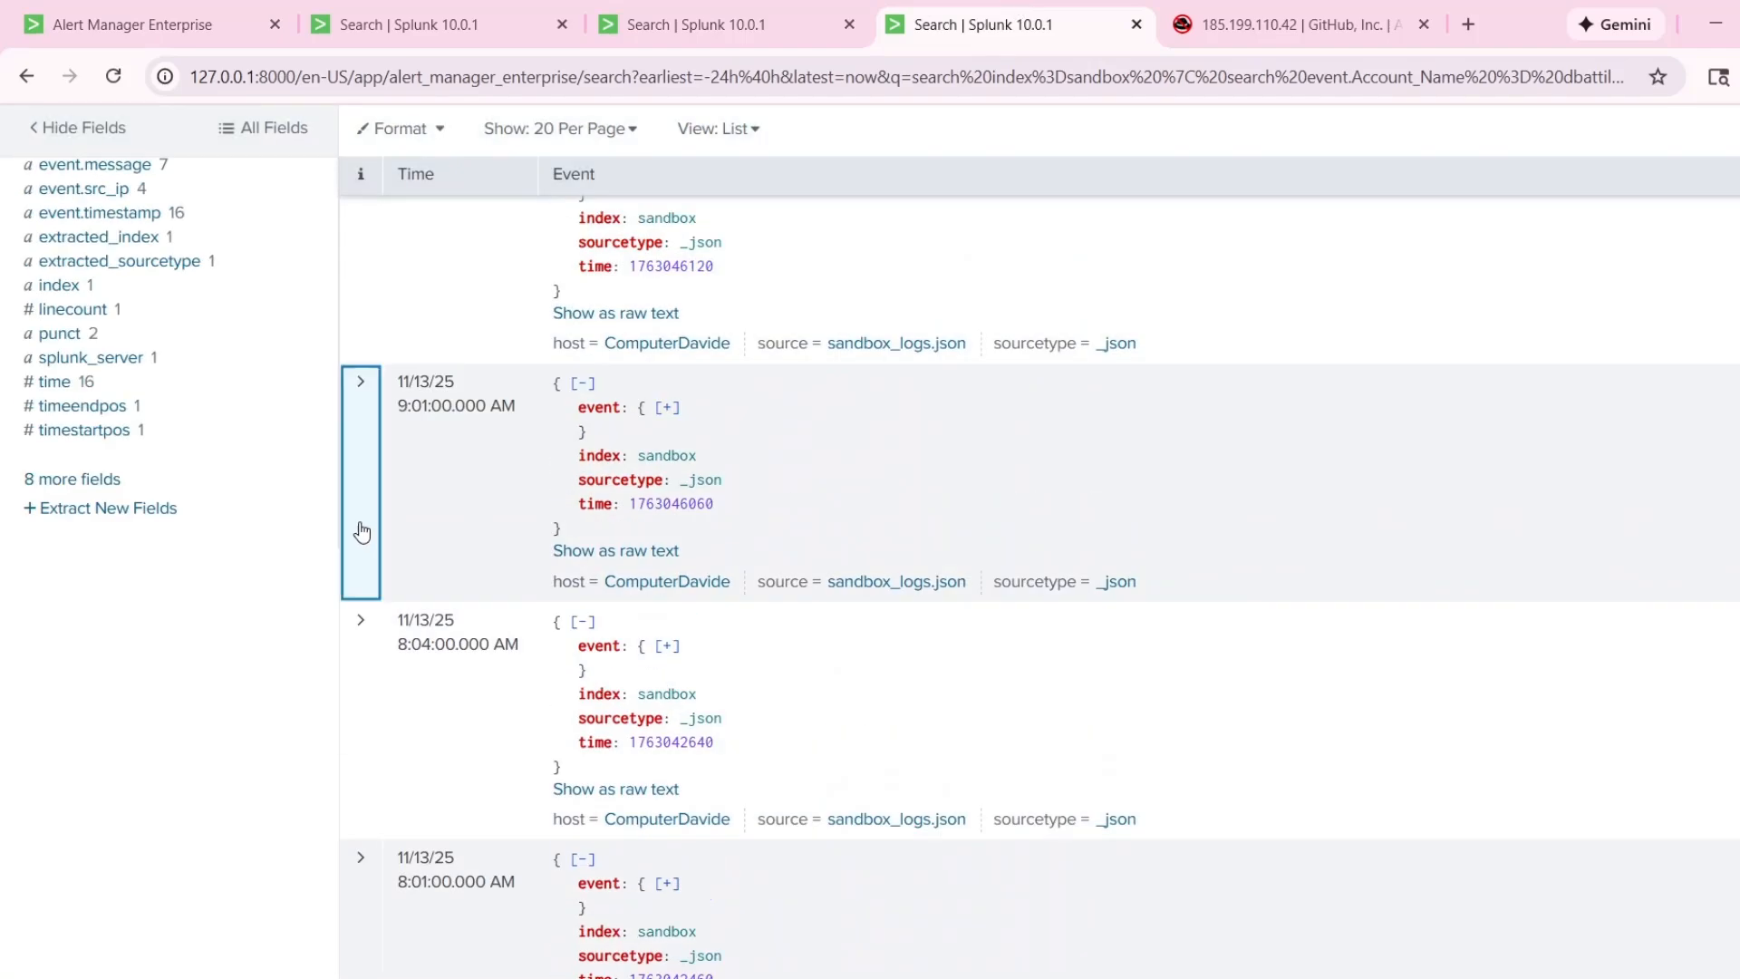
click(362, 533)
scroll(596, 638, down, 3)
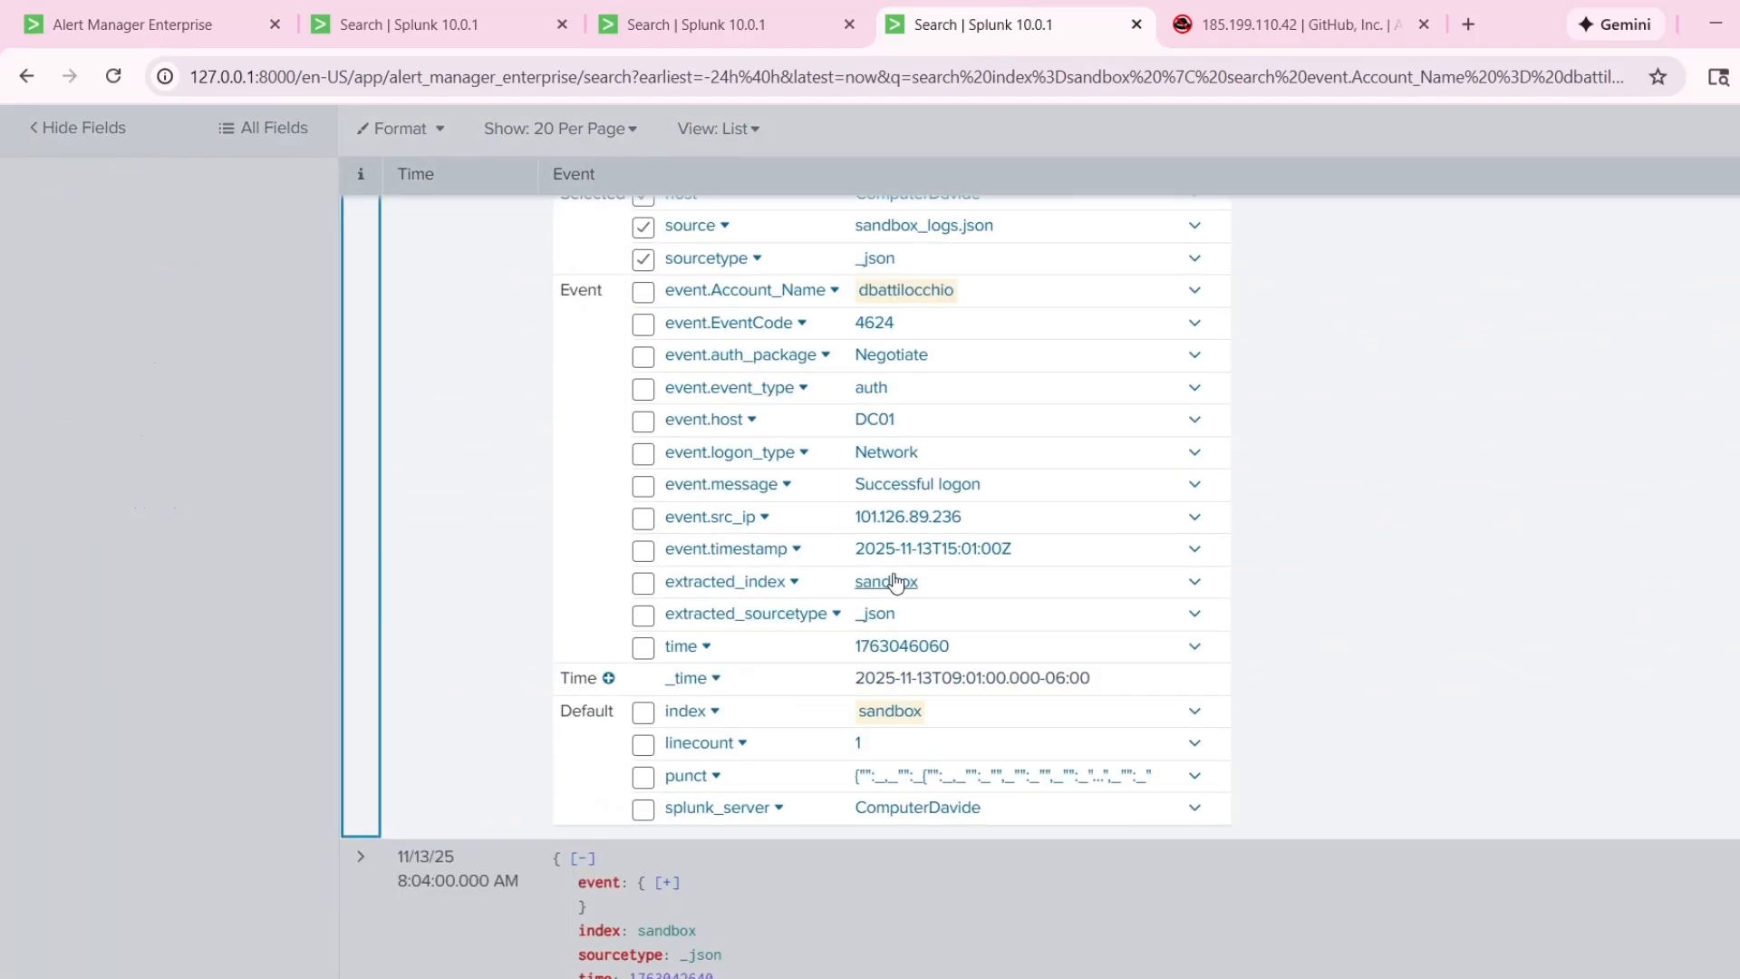
scroll(878, 559, up, 6)
click(361, 507)
click(369, 393)
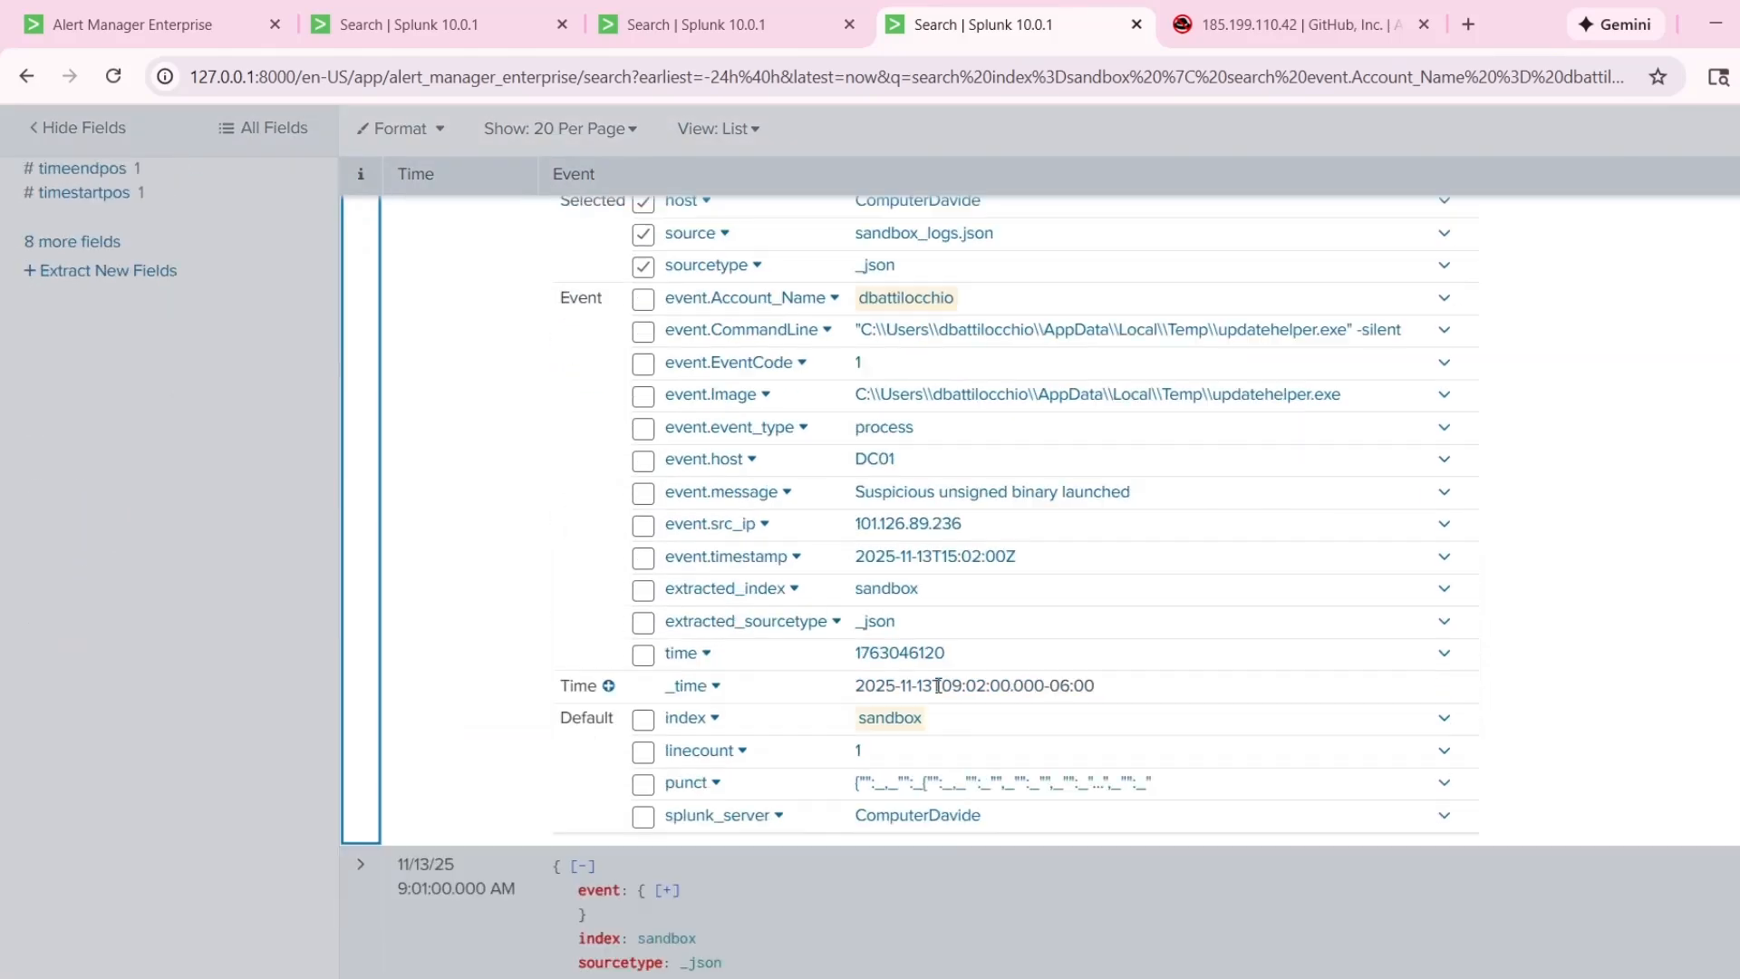
scroll(906, 543, up, 3)
drag(854, 568, 1363, 569)
key(ctrl+c)
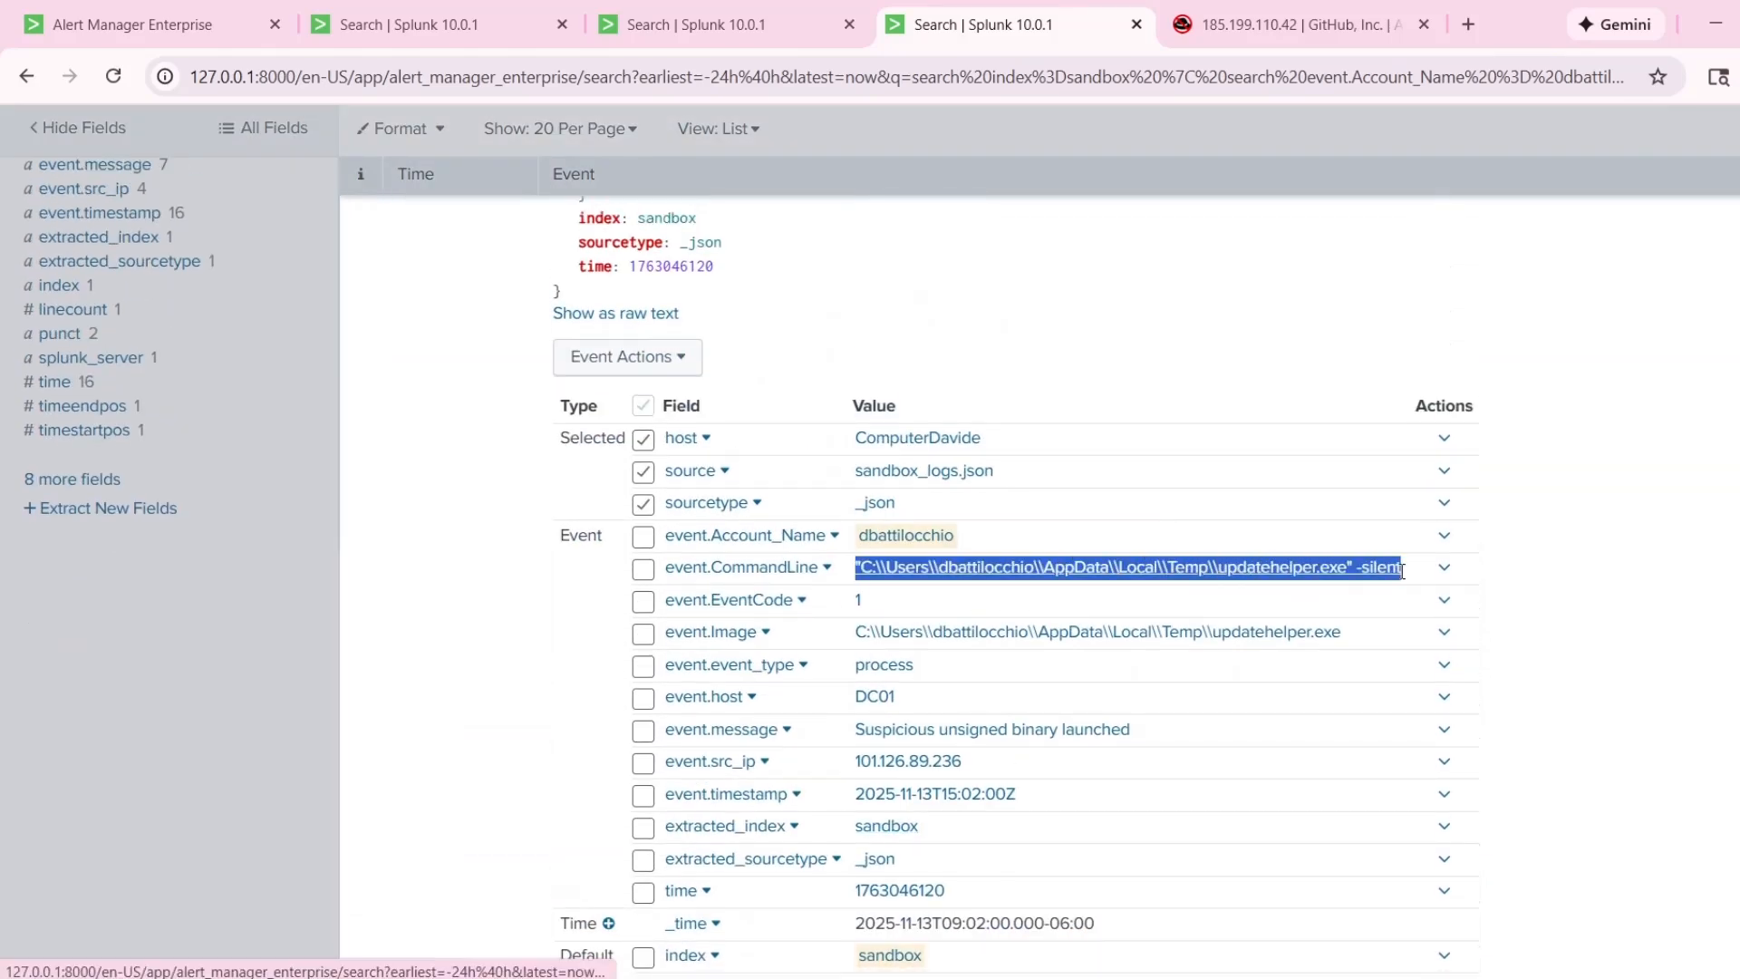
Paste the updatehelper.exe command line after "the command" in the comment, enclosed in single quotes without a line break.
click(396, 11)
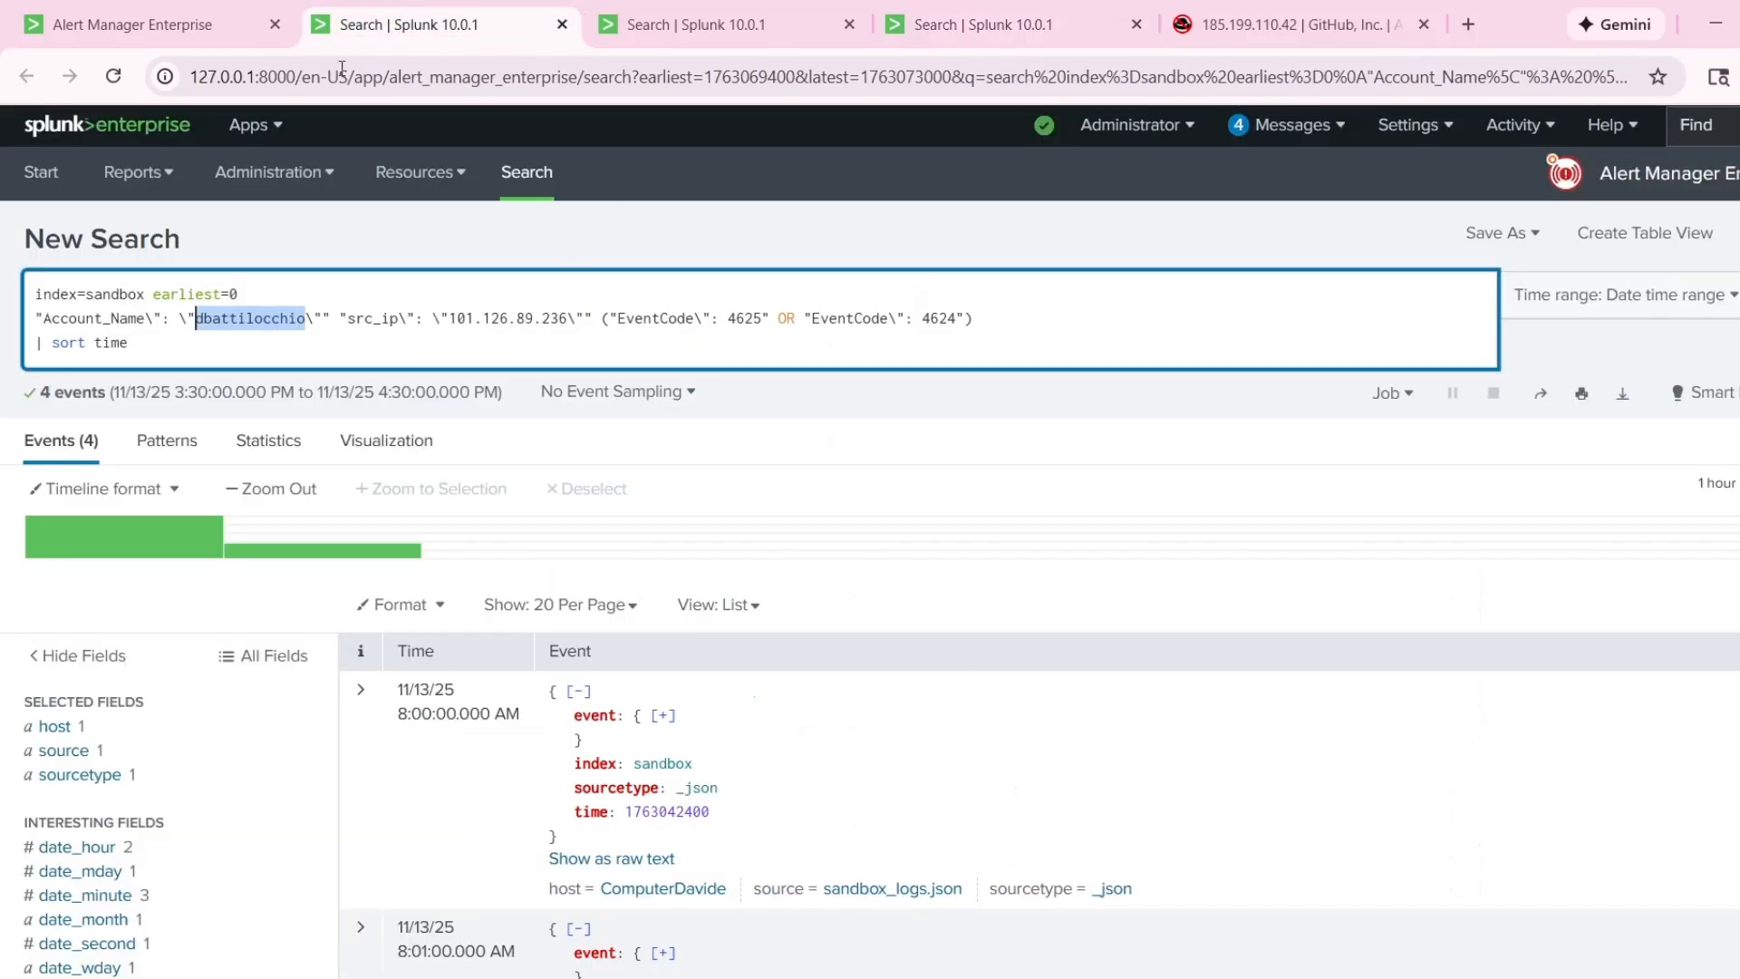
click(229, 30)
key(ctrl+v)
text(')
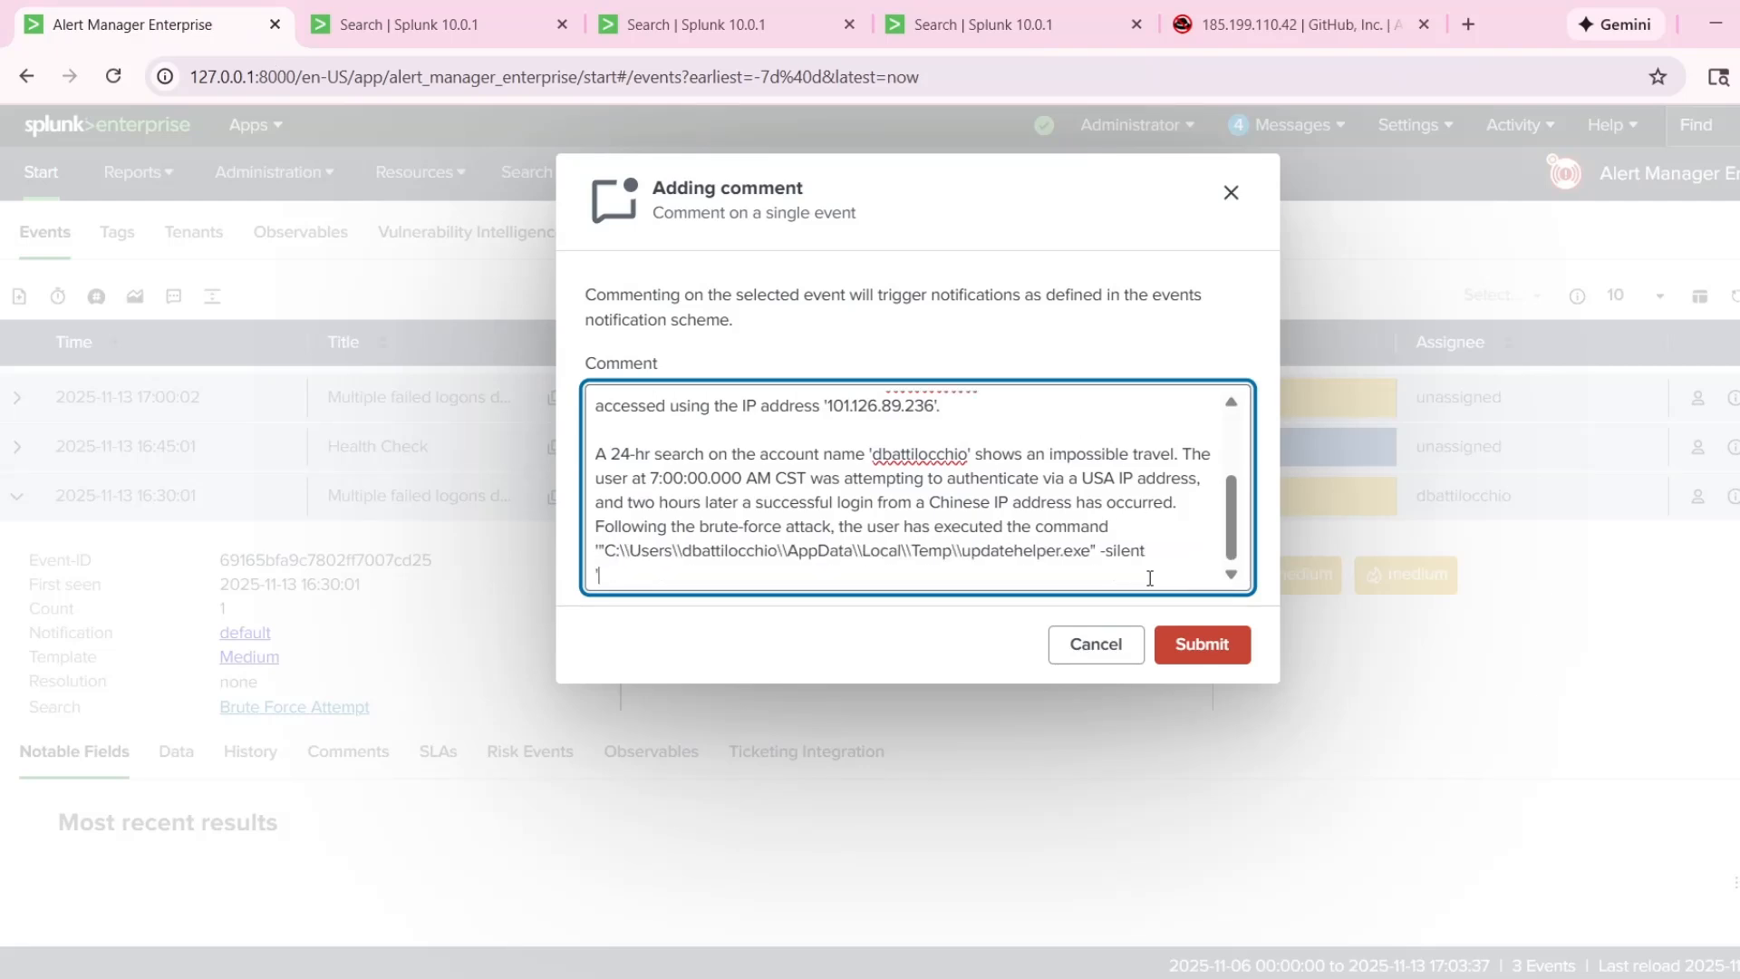
key(BackSpace)
text(')
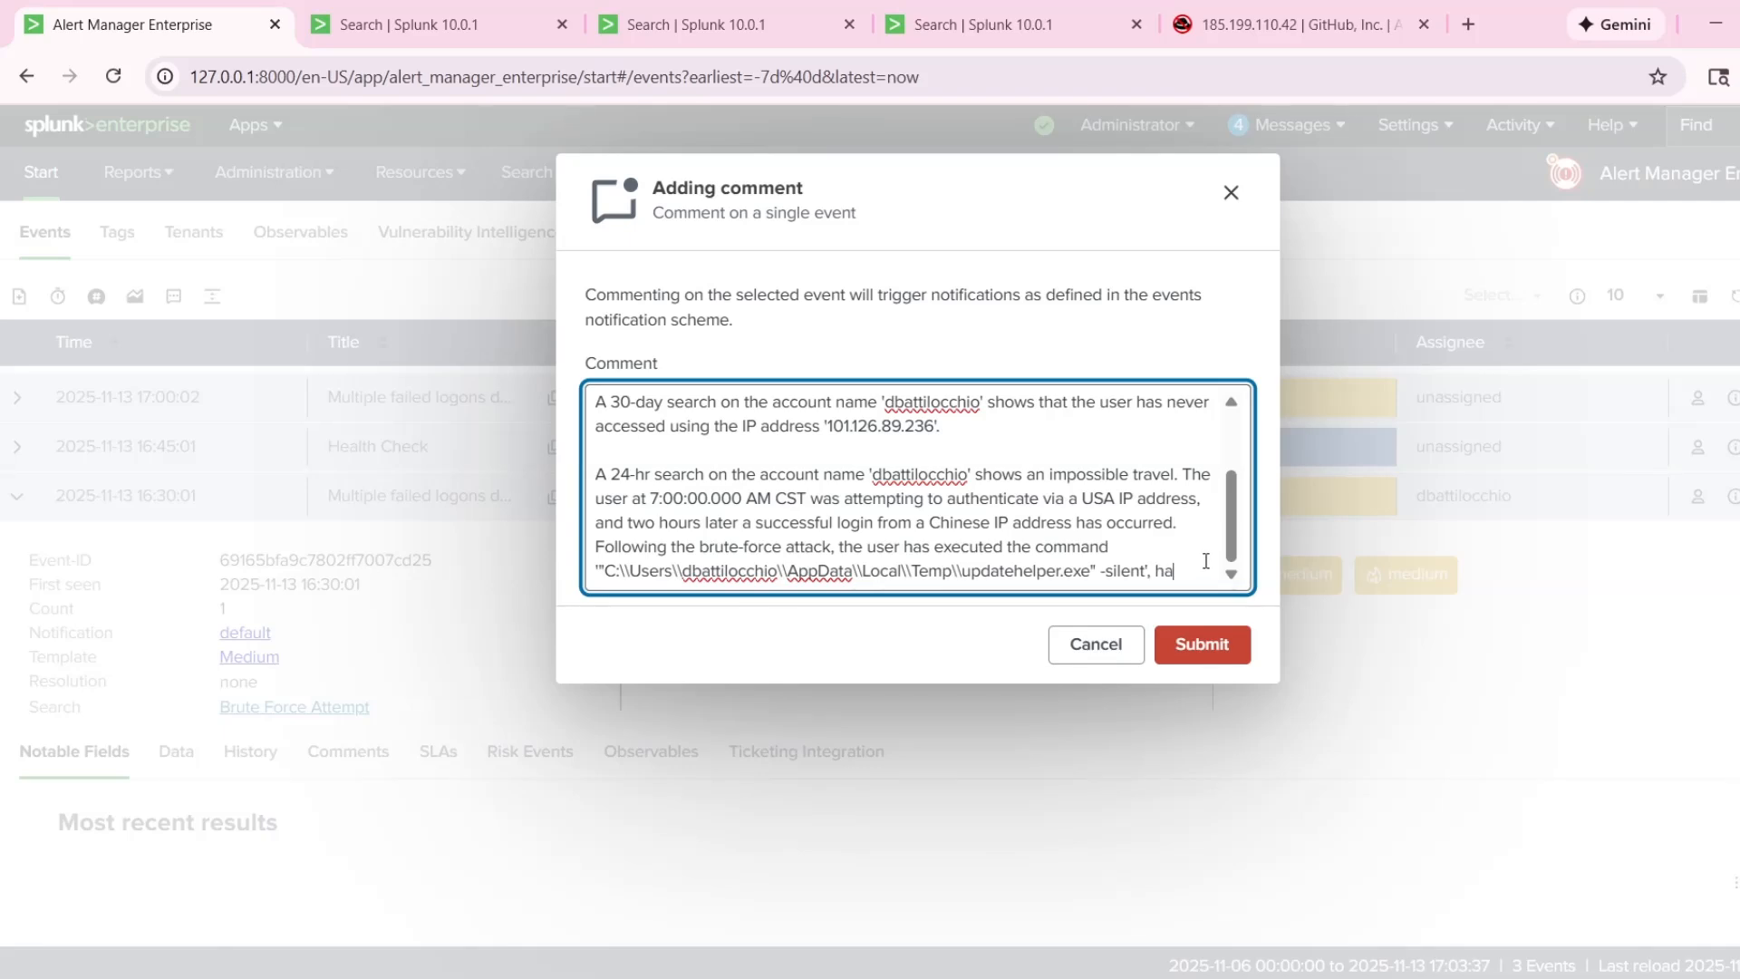
Continue the sentence after the command with "some minutes later has sent data to a suspicious domain".
key(BackSpace)
key(BackSpace)
text(me minutes later has sent d)
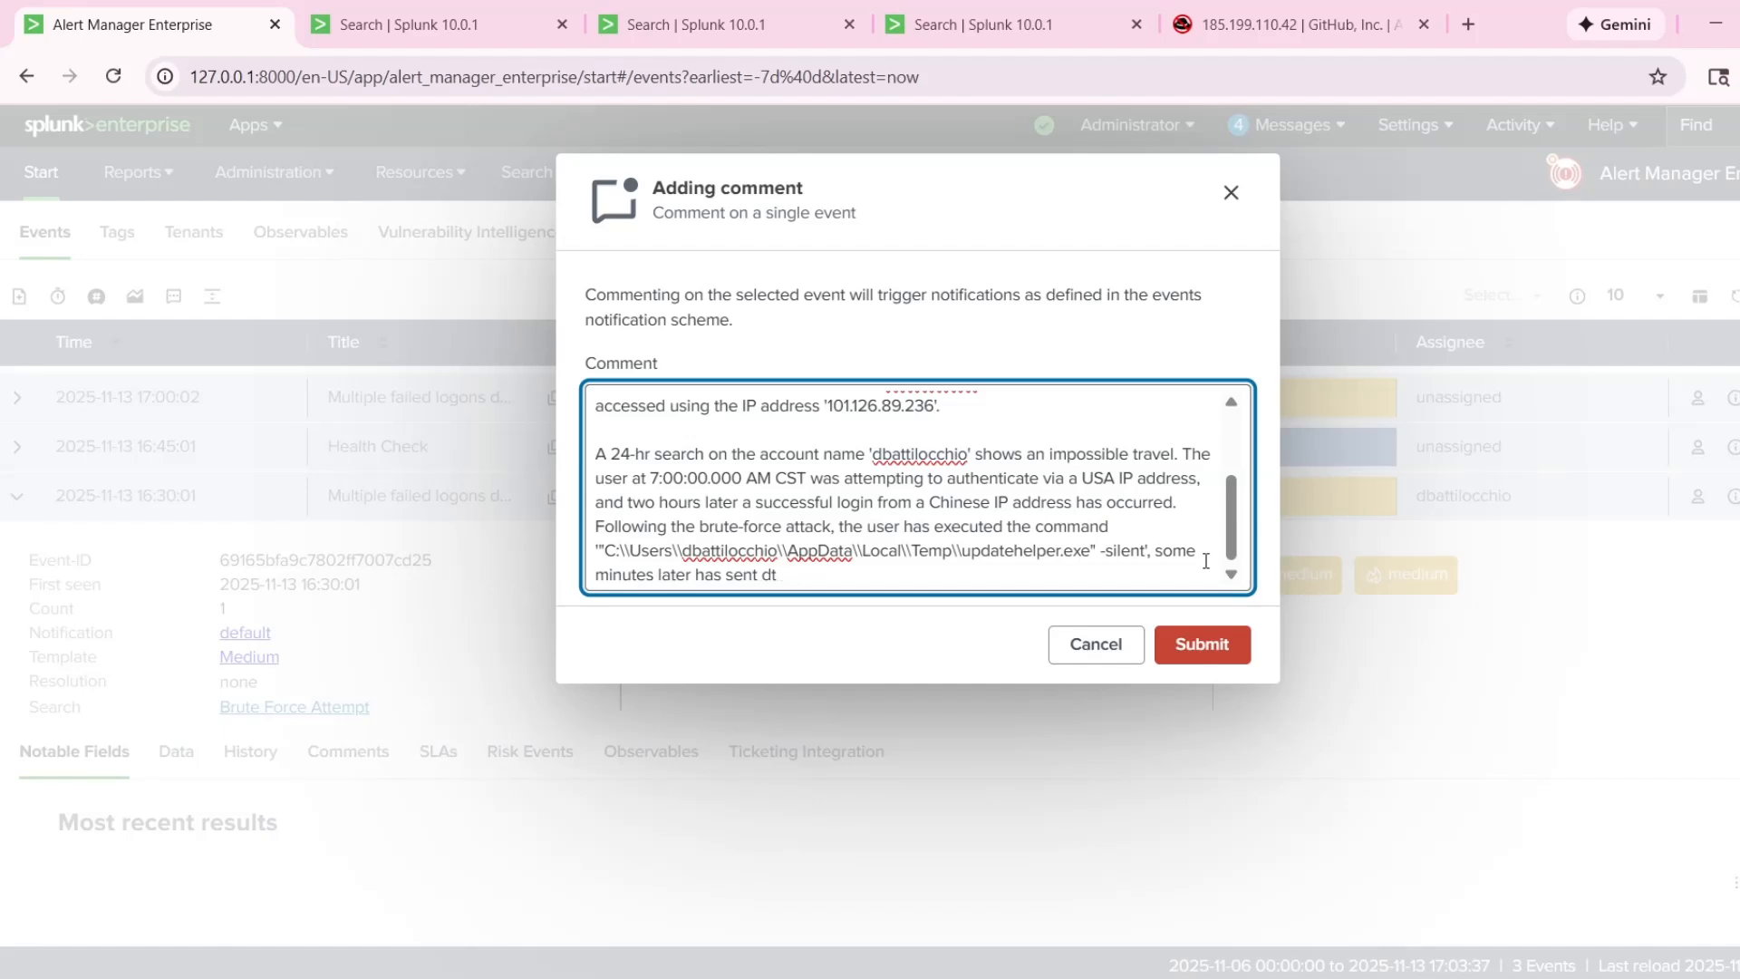
text(ta to a sospiscious doman)
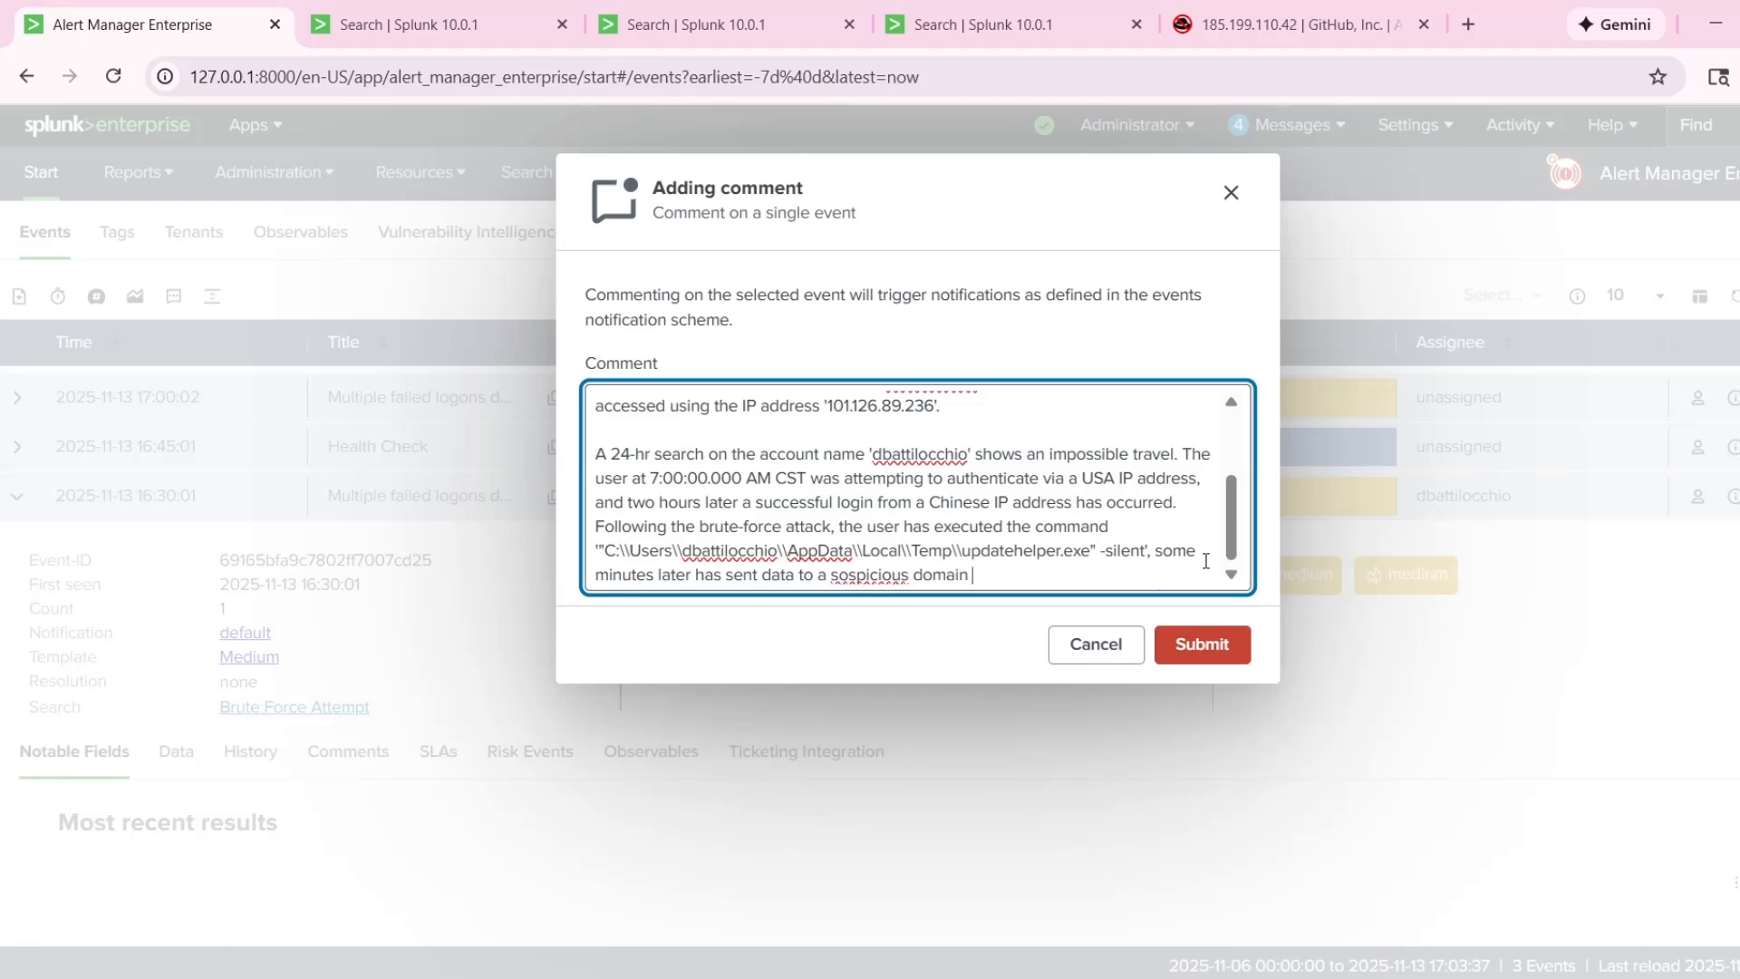
double_click(852, 575)
text(suspicious)
Examine the details of the 9:01:00.000 AM event in the 30-day search results for the suspicious domain.
click(625, 21)
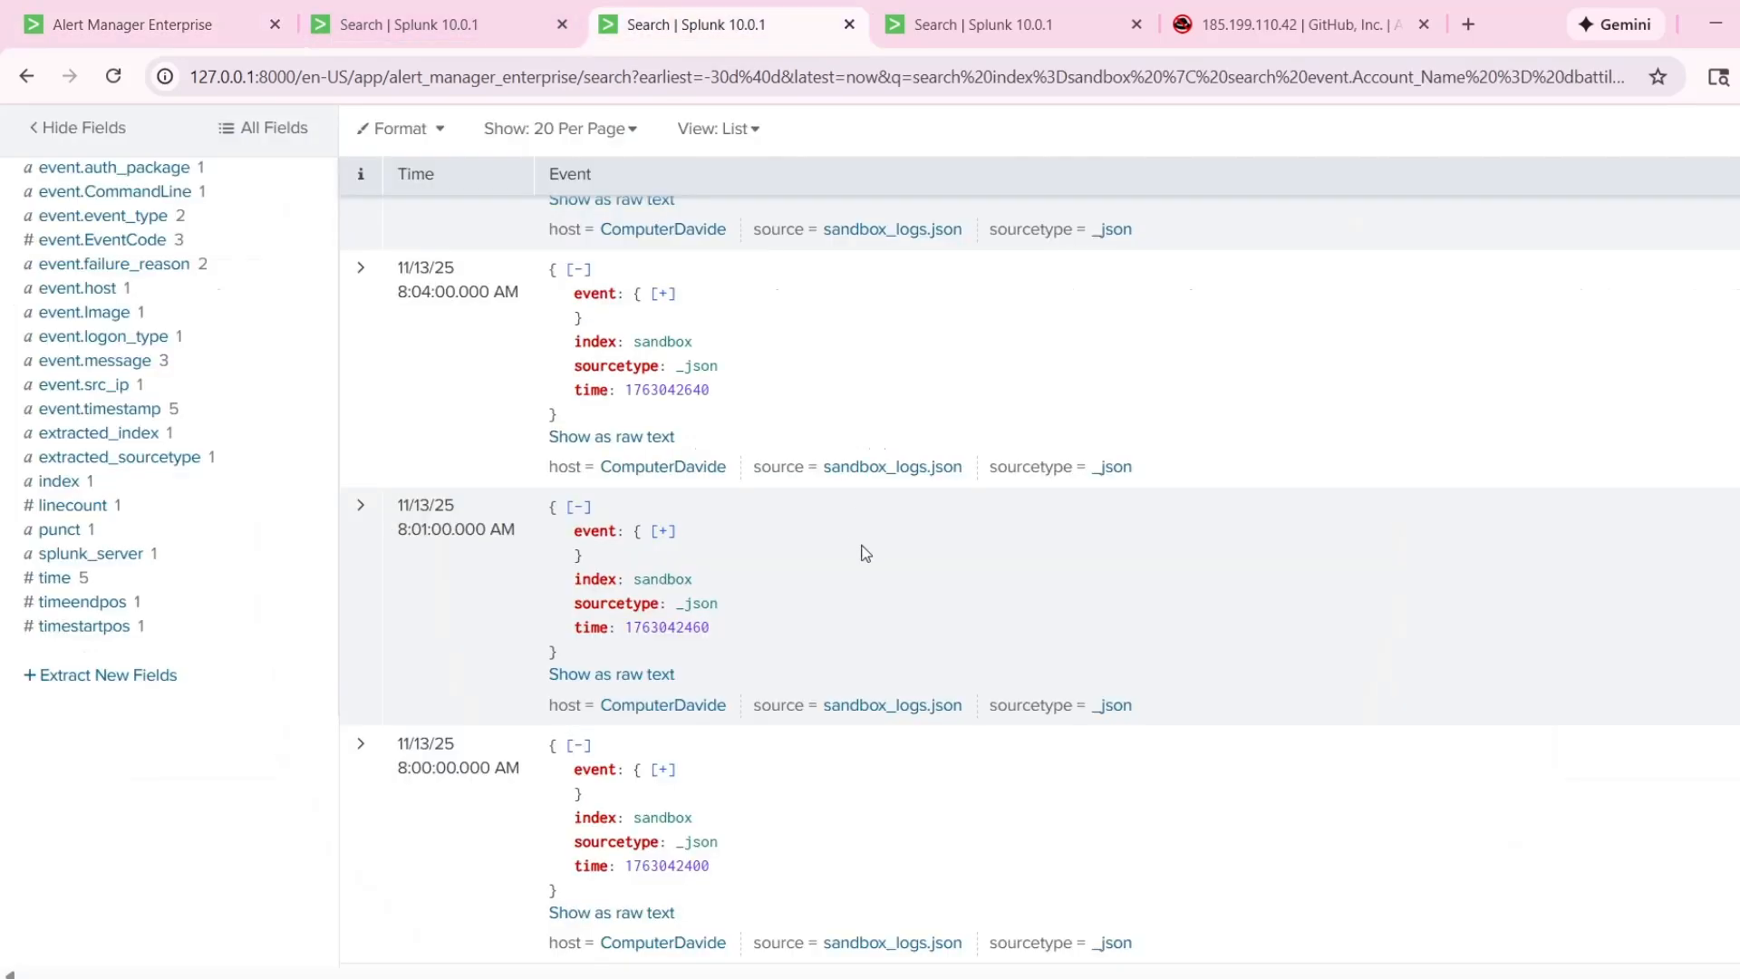
scroll(580, 571, up, 7)
scroll(392, 597, down, 4)
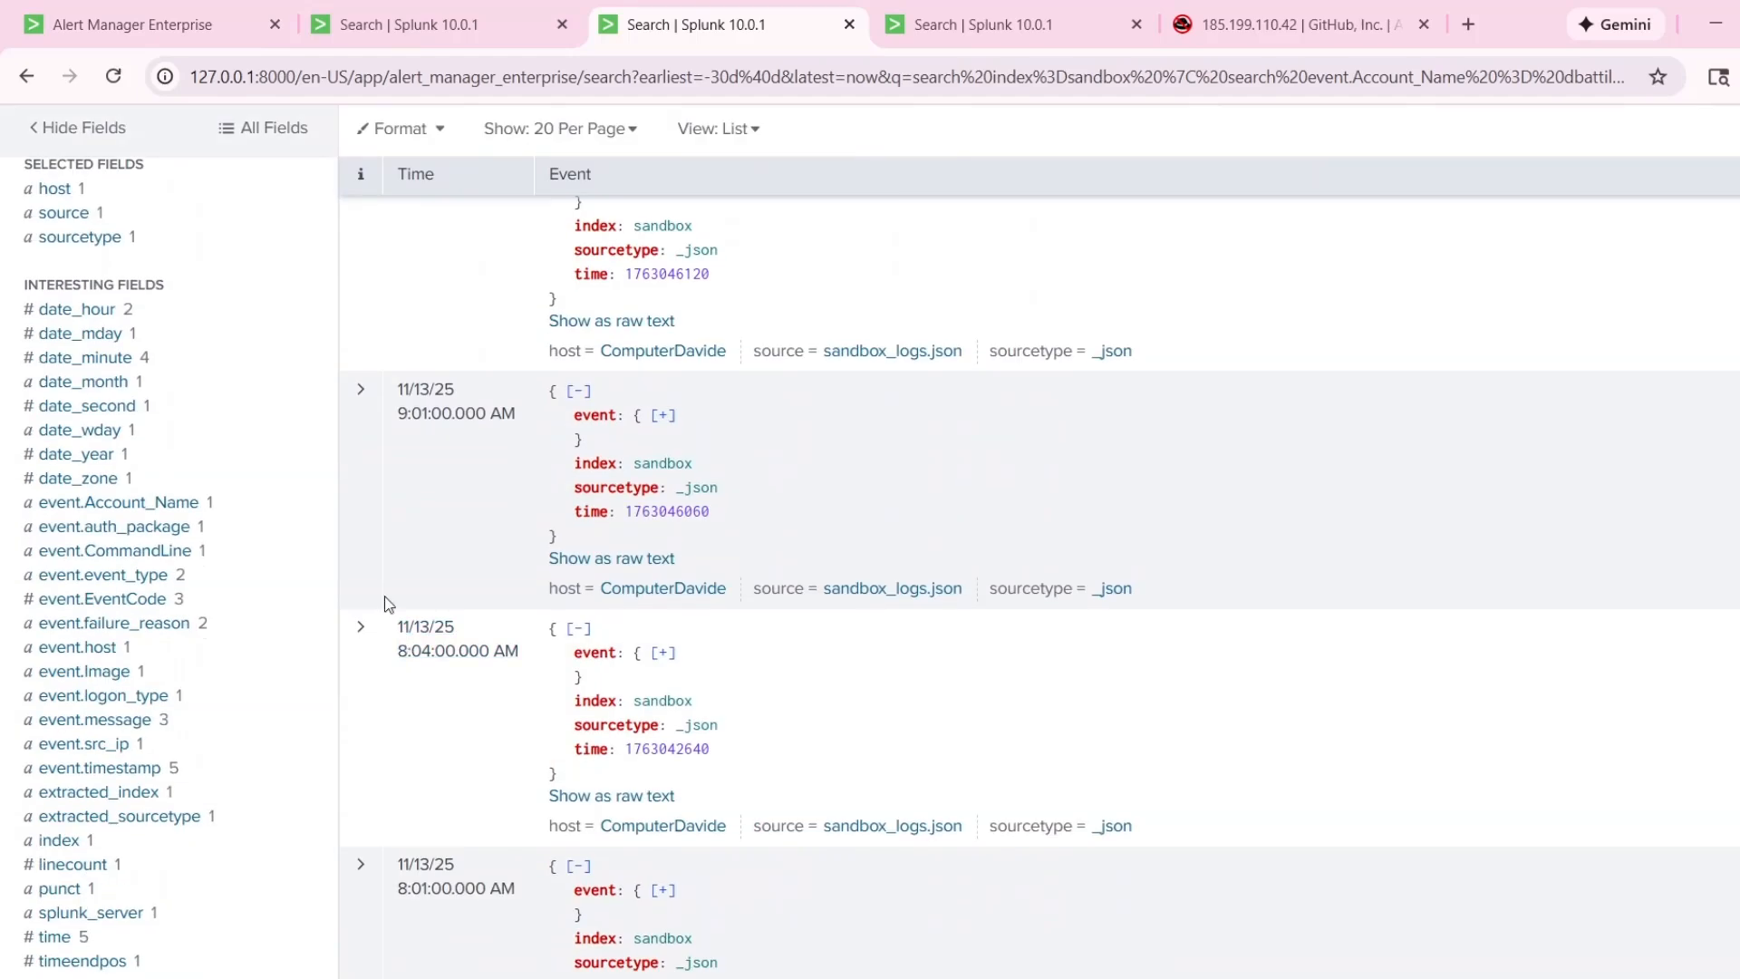
click(361, 378)
scroll(759, 667, down, 3)
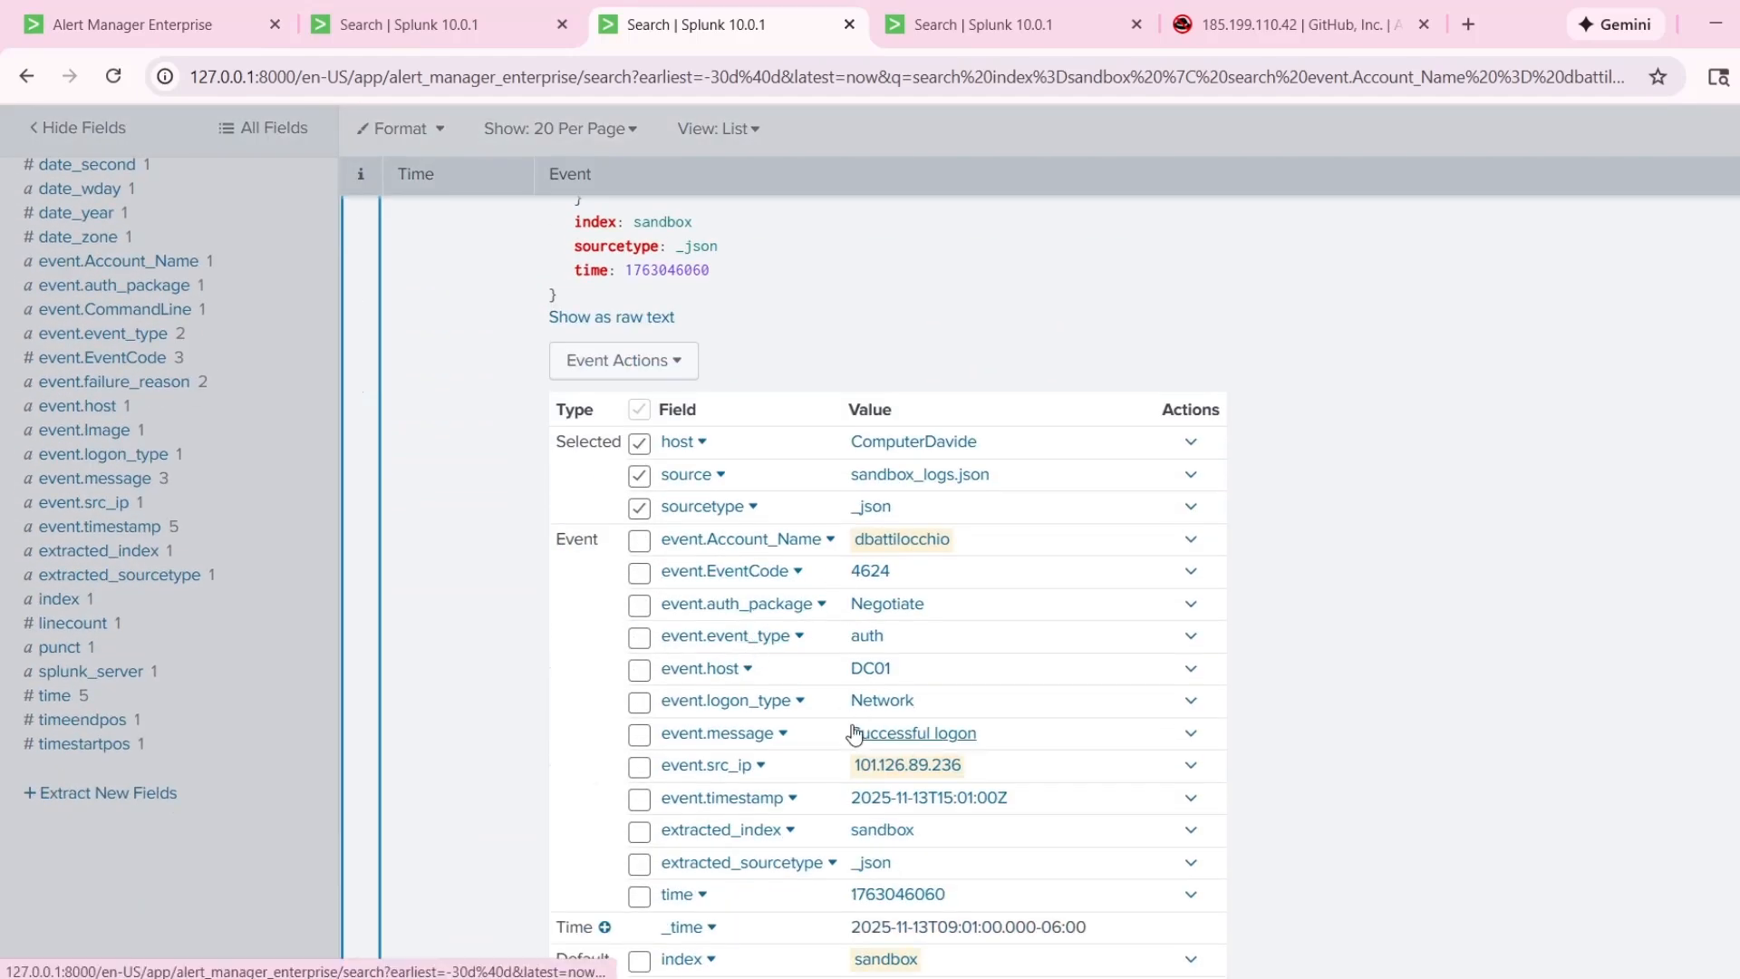
scroll(807, 630, down, 3)
scroll(798, 598, up, 5)
Expand the 9:03:00.000 AM event in the 24-hour search results and copy its event.domain value, c2.evilcloud.io.
click(951, 32)
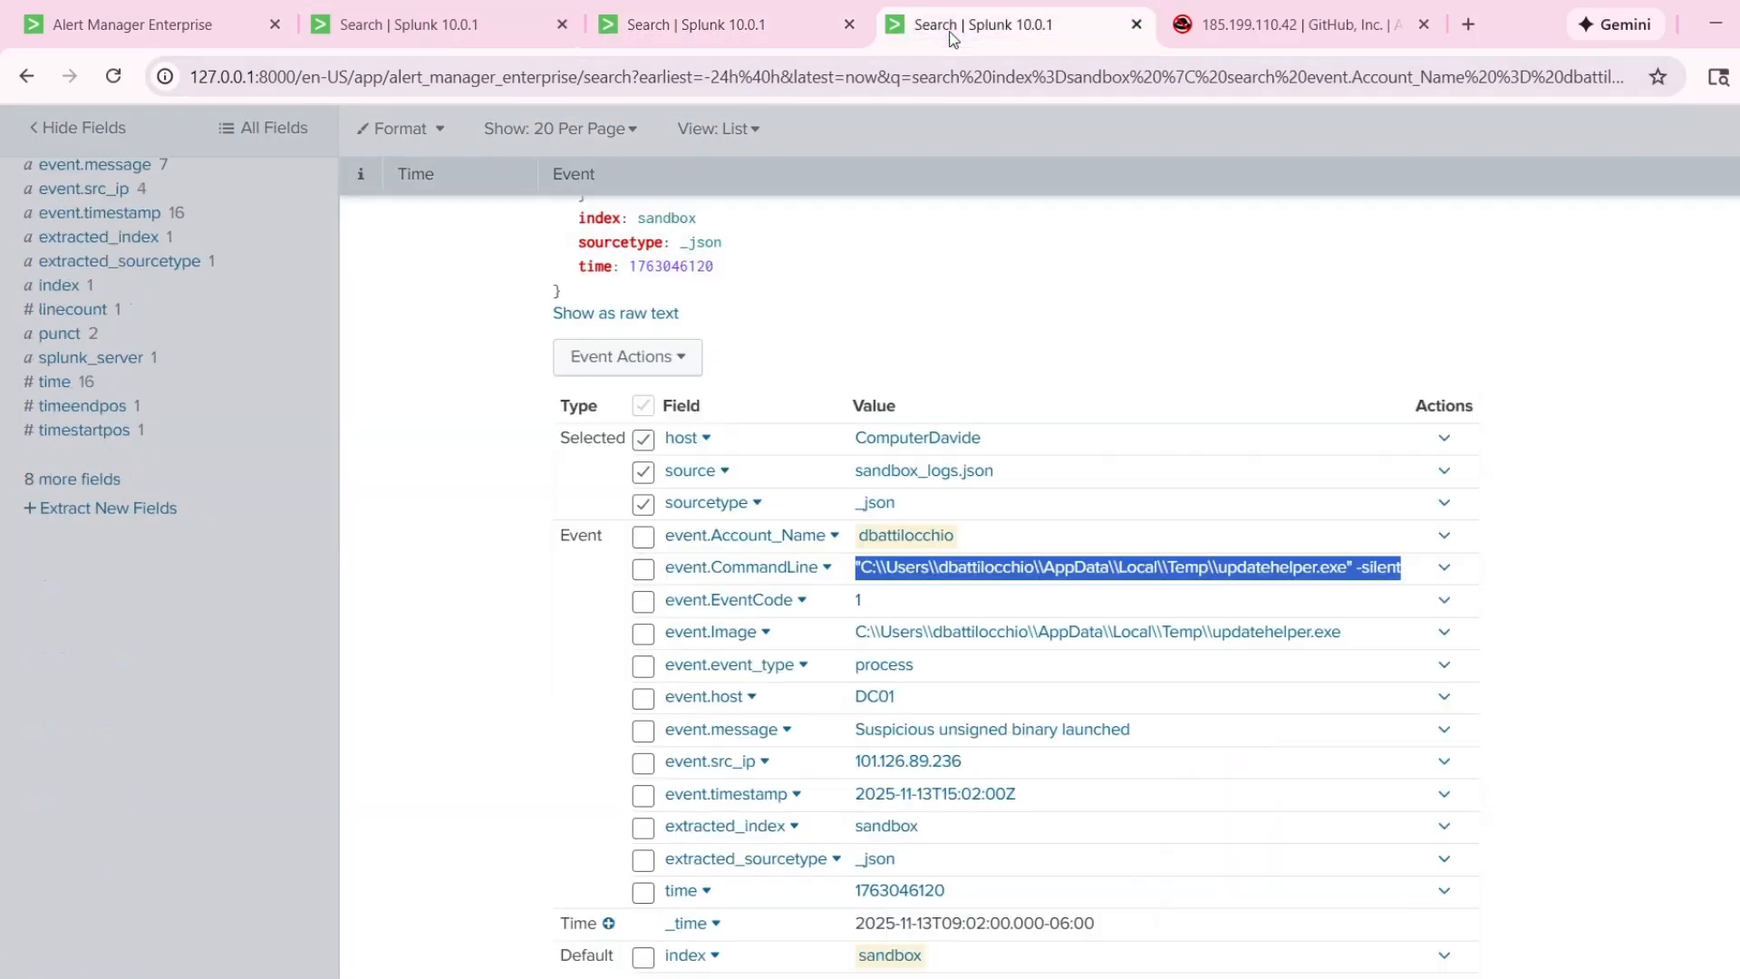
scroll(563, 560, up, 3)
click(361, 349)
click(364, 355)
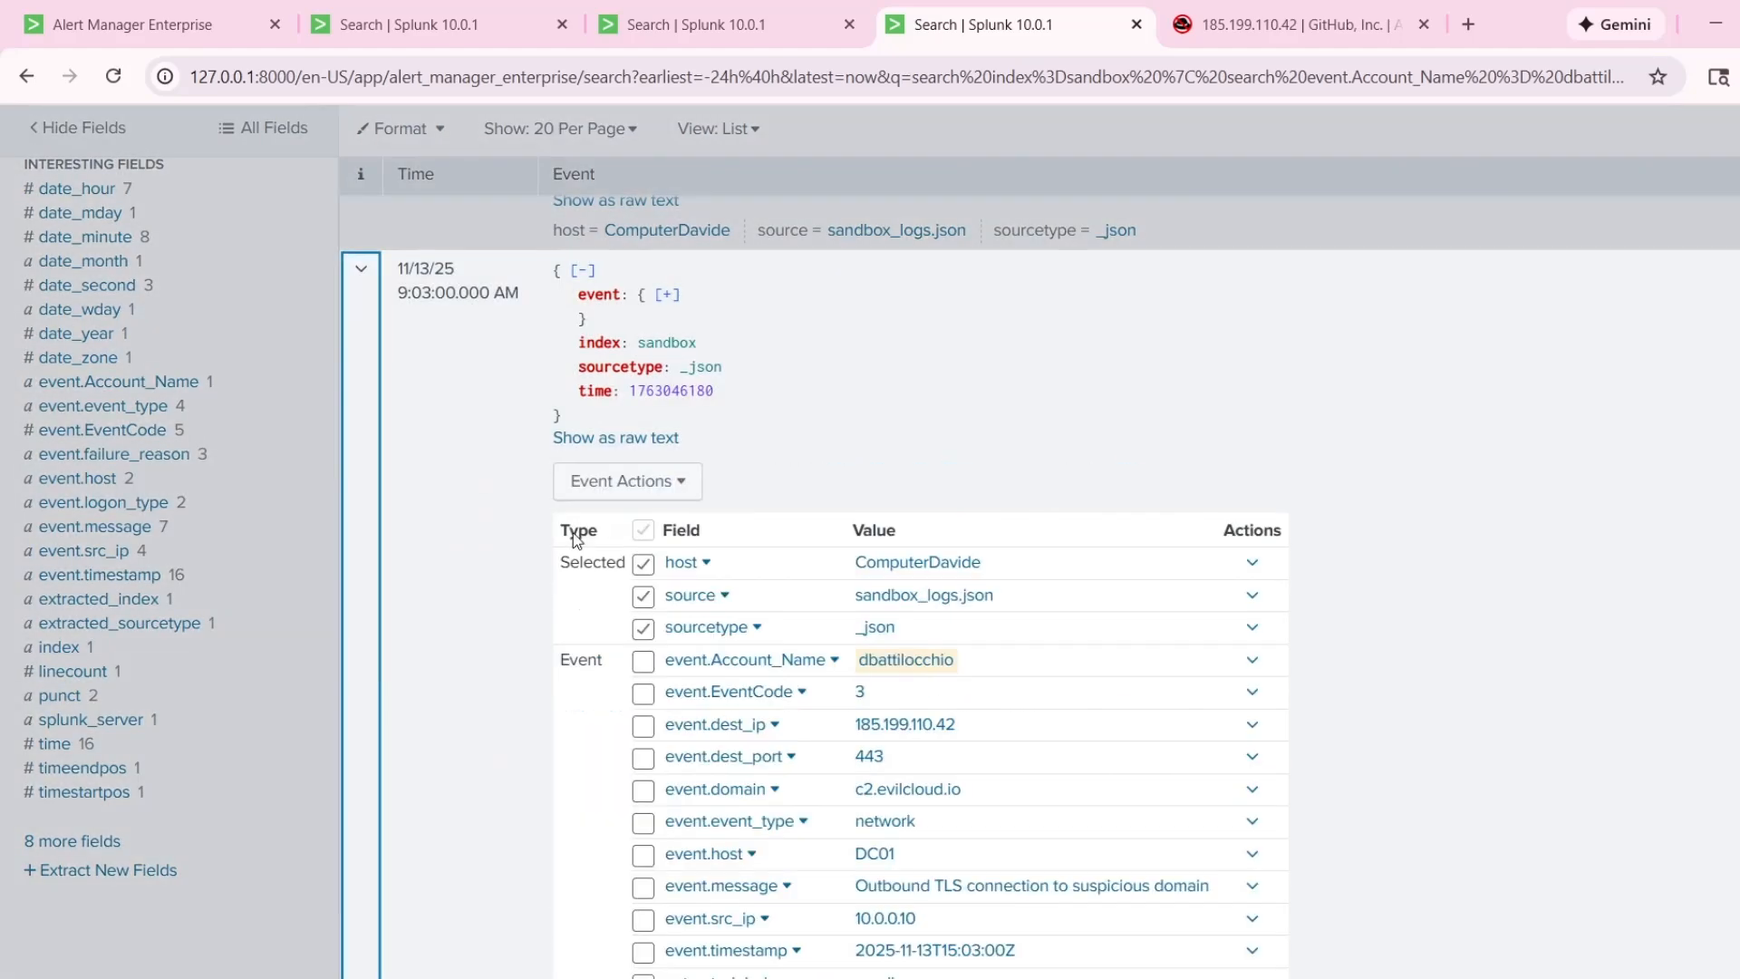
scroll(879, 716, down, 3)
drag(856, 548, 997, 569)
key(ctrl+c)
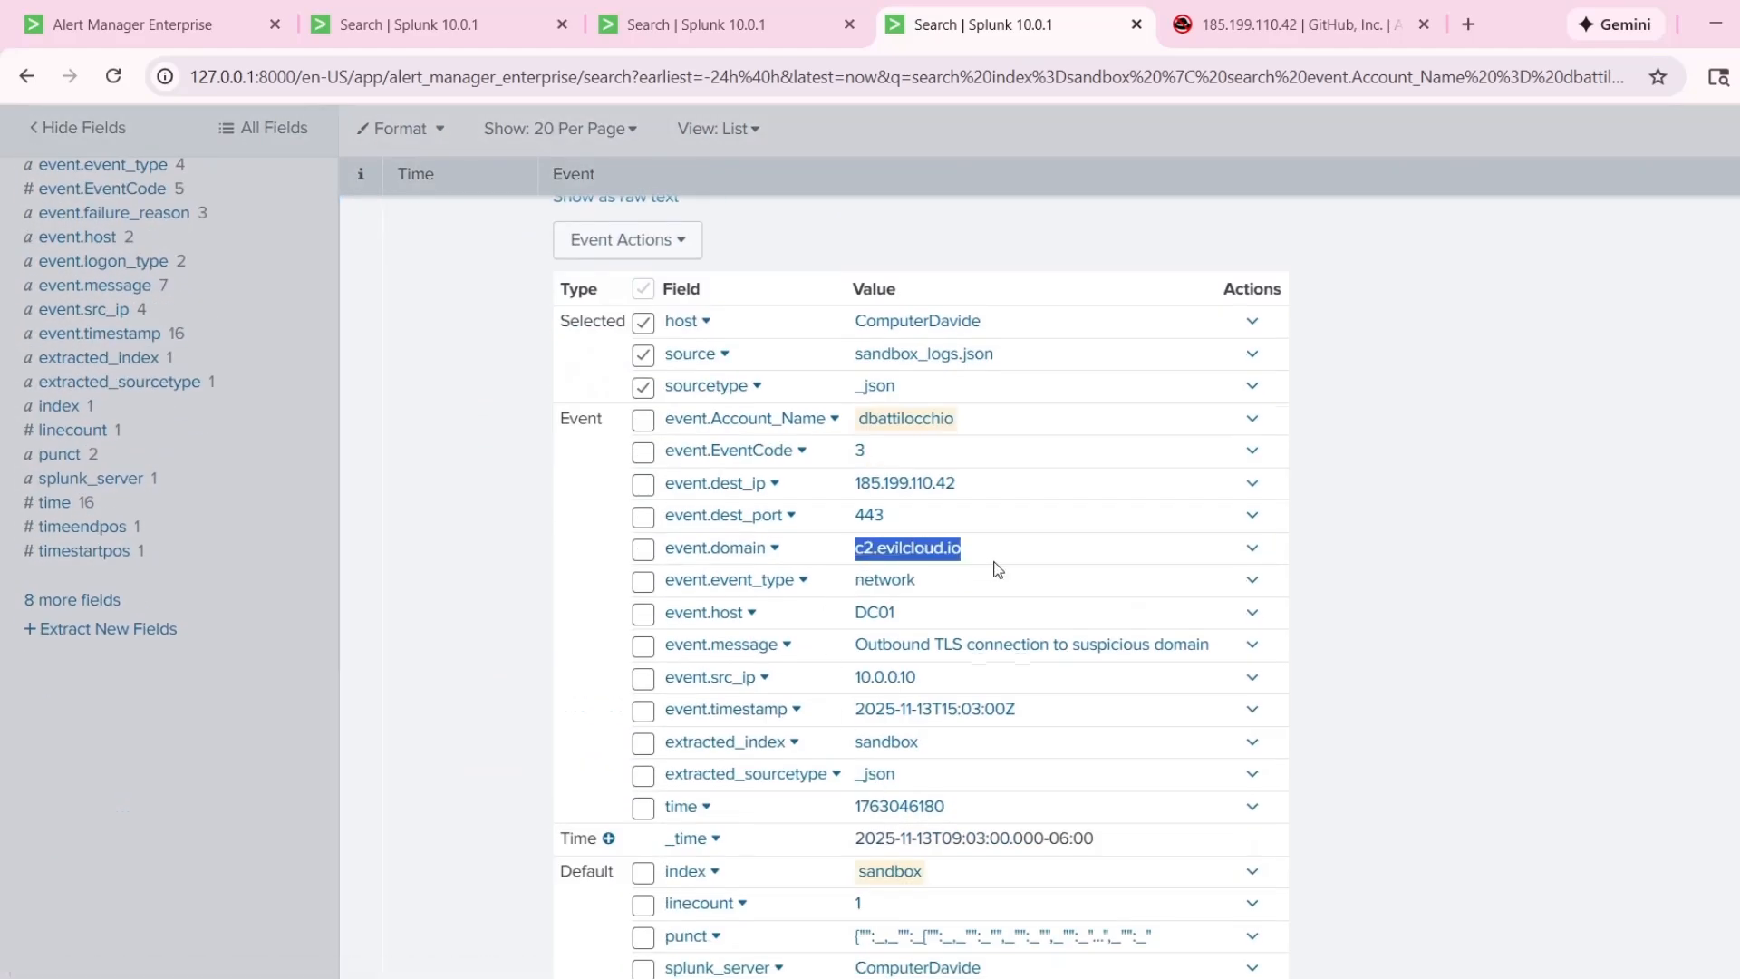
Paste the domain 'c2.evilcloud.io' in single quotes at the end of the comment and add "on IP".
click(535, 38)
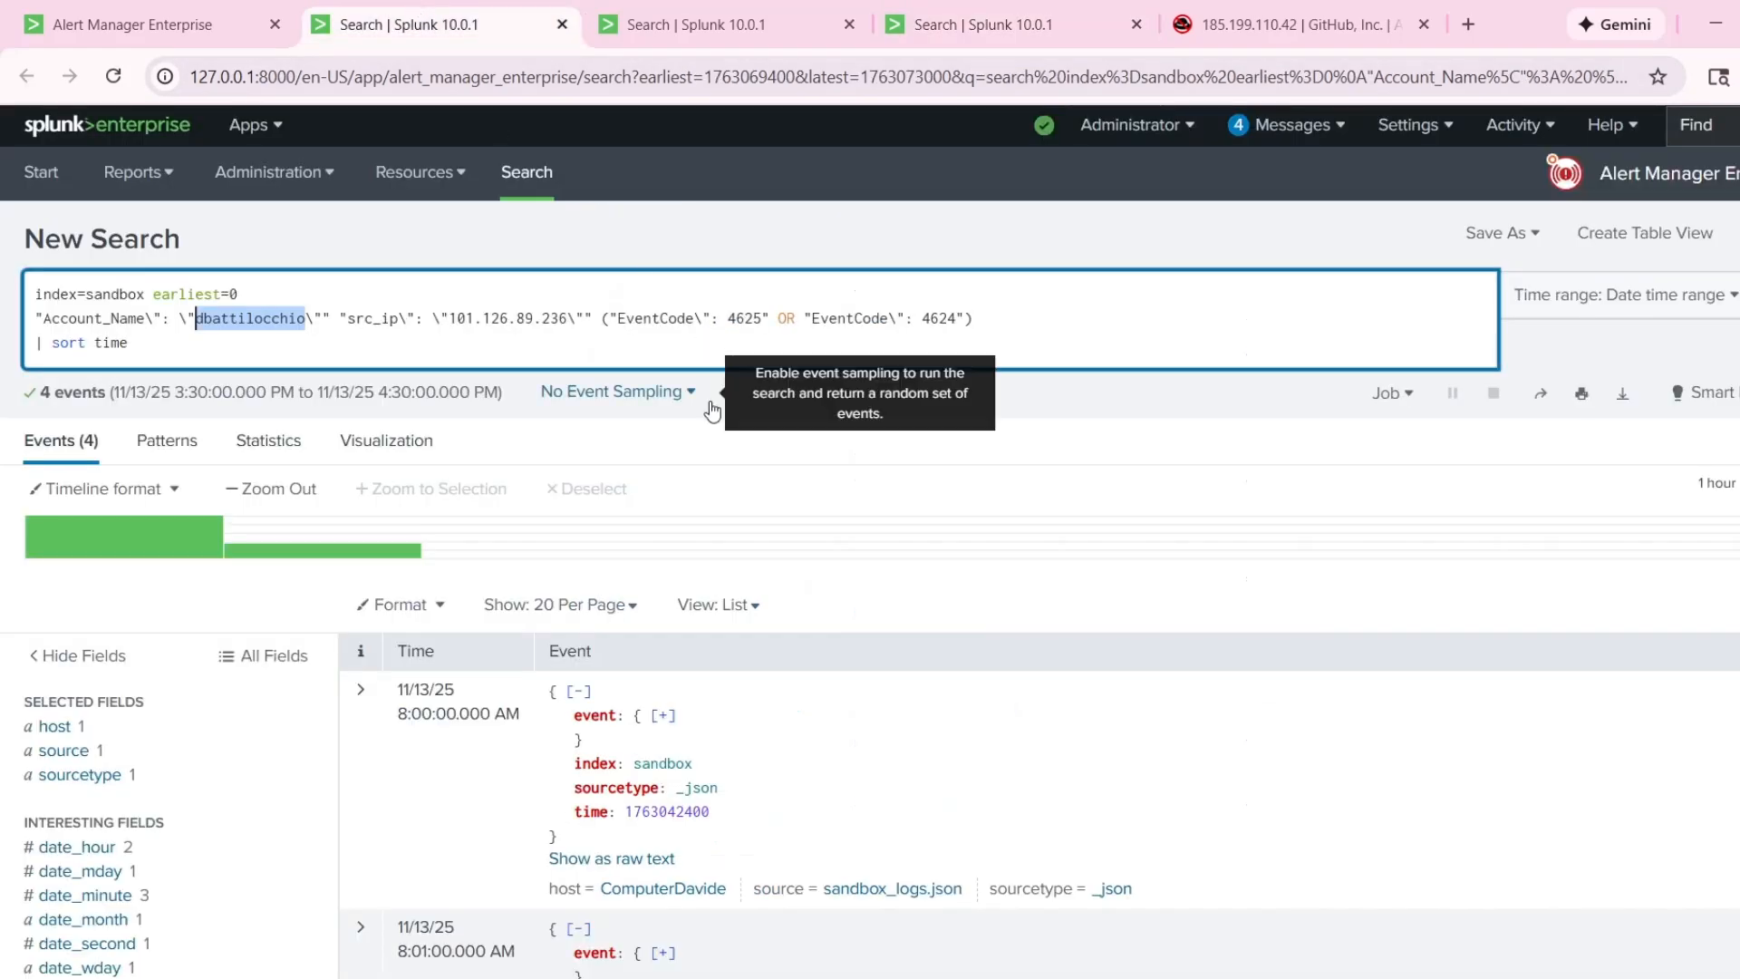
click(189, 40)
key(ctrl+v)
text(')
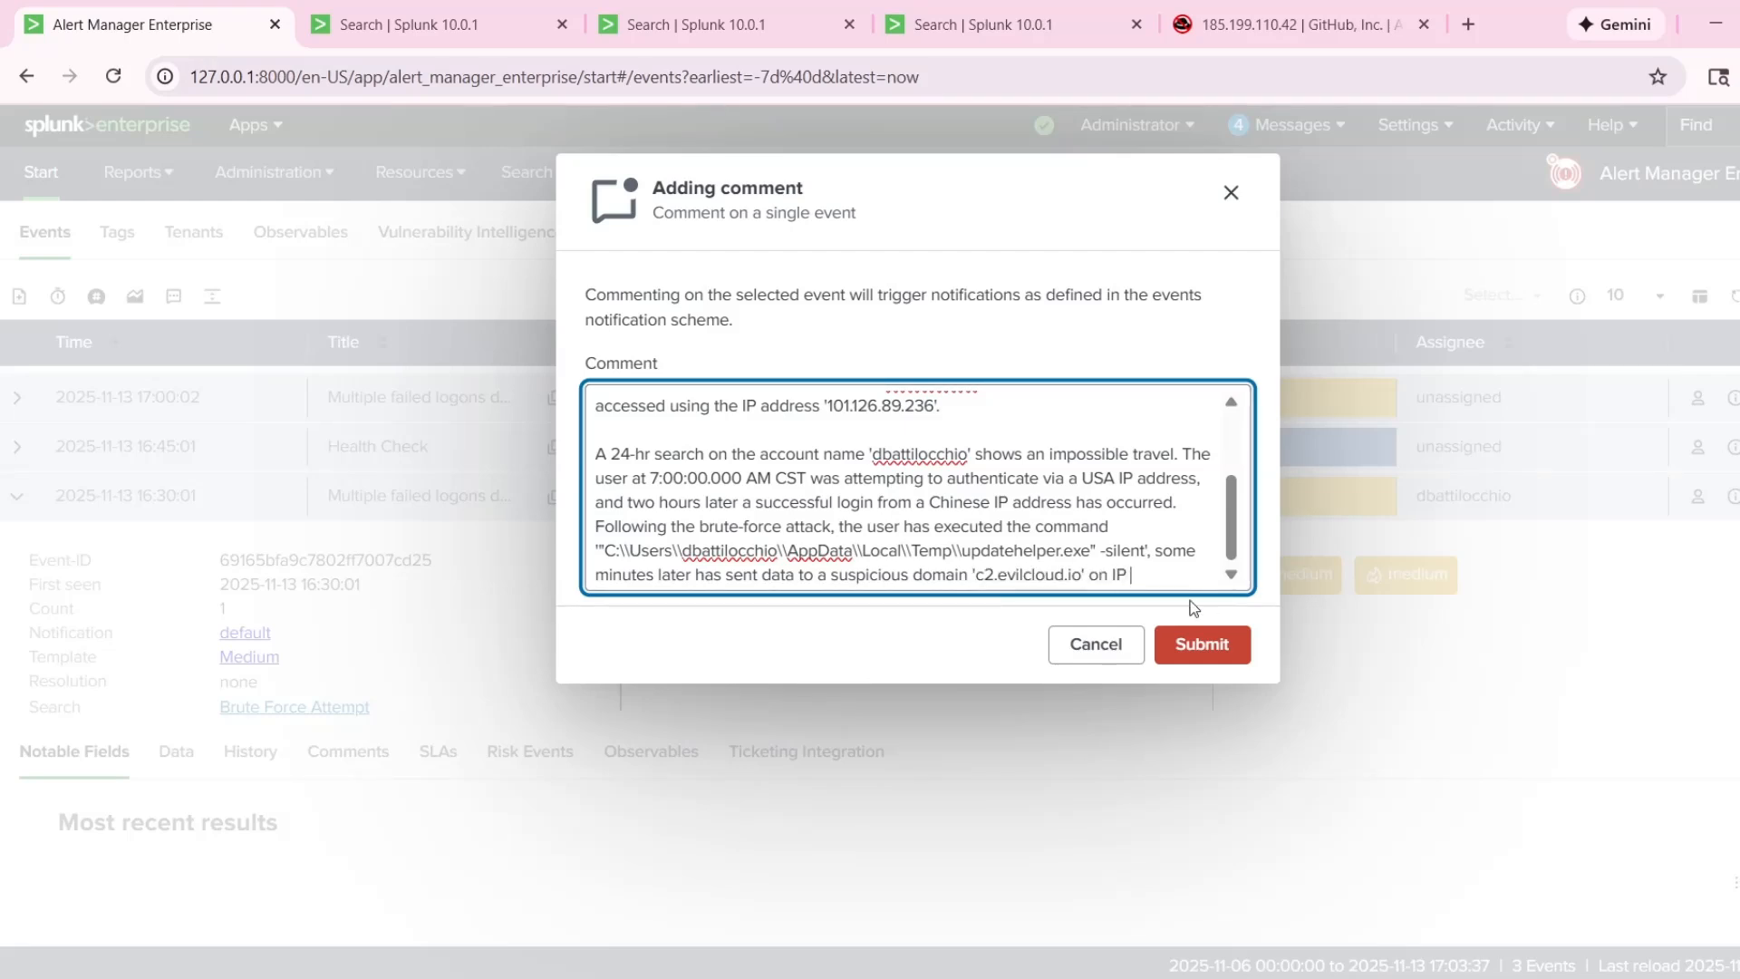
Copy the event's destination IP 185.199.110.42 from the 24-hour search results into the comment after "on IP", opening it with a single quote.
click(971, 32)
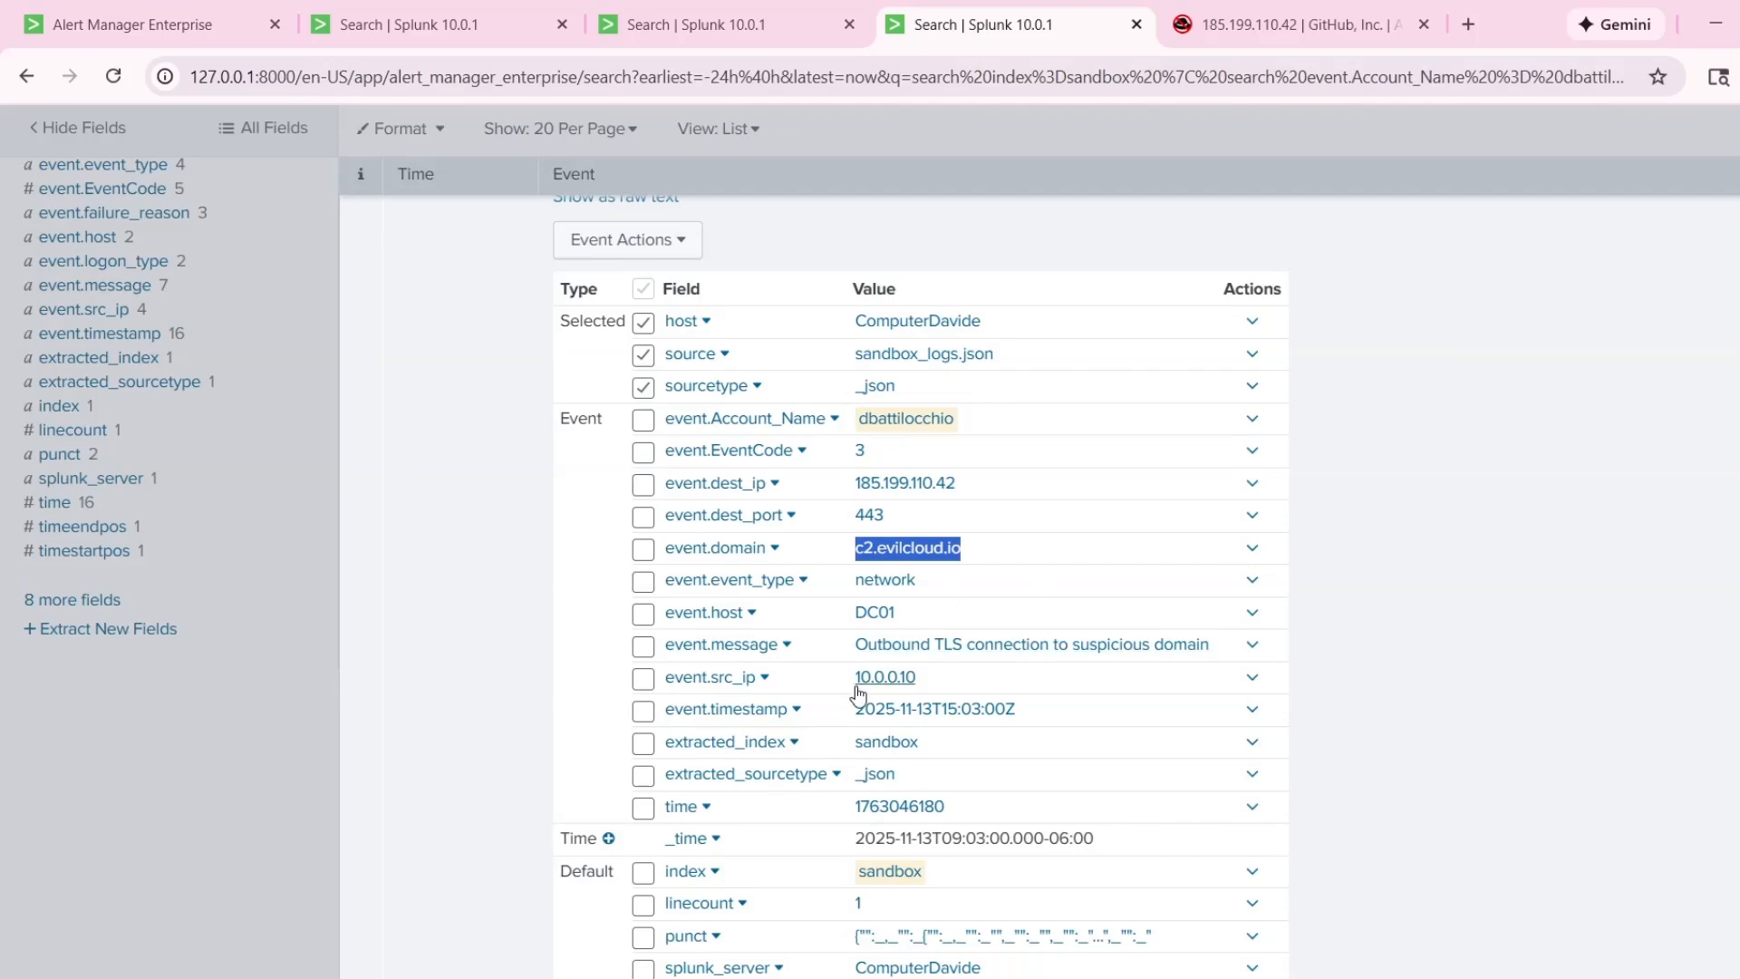
drag(854, 483, 959, 483)
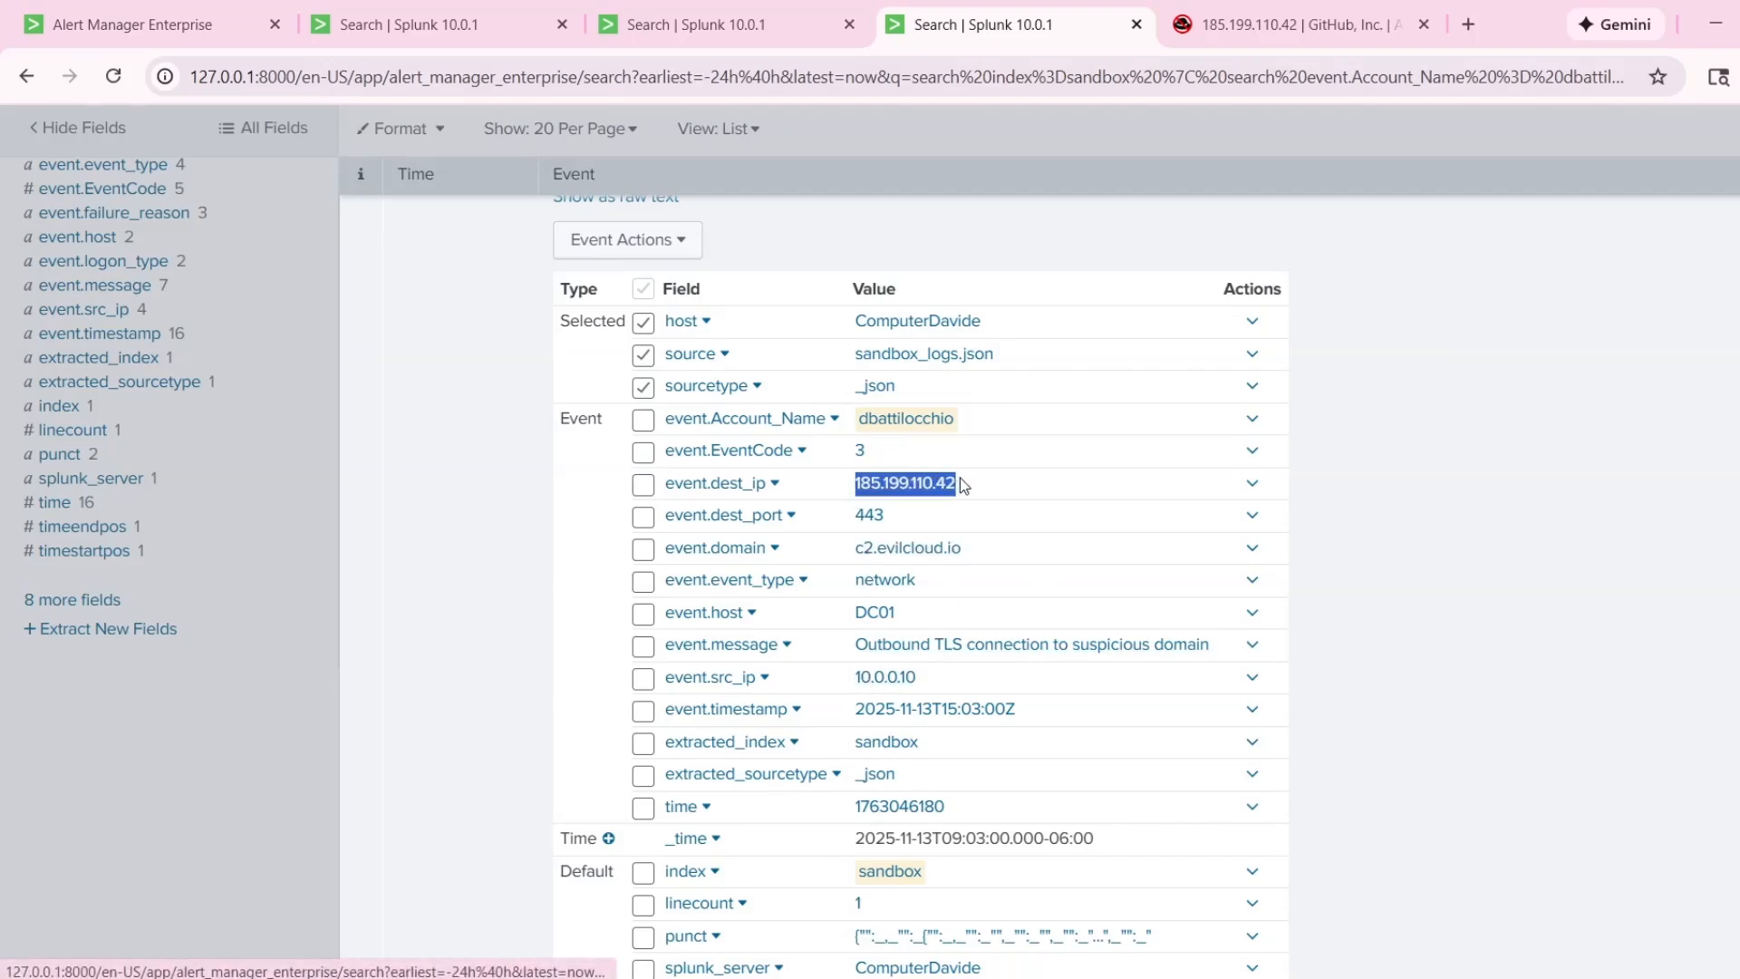
click(482, 2)
click(245, 9)
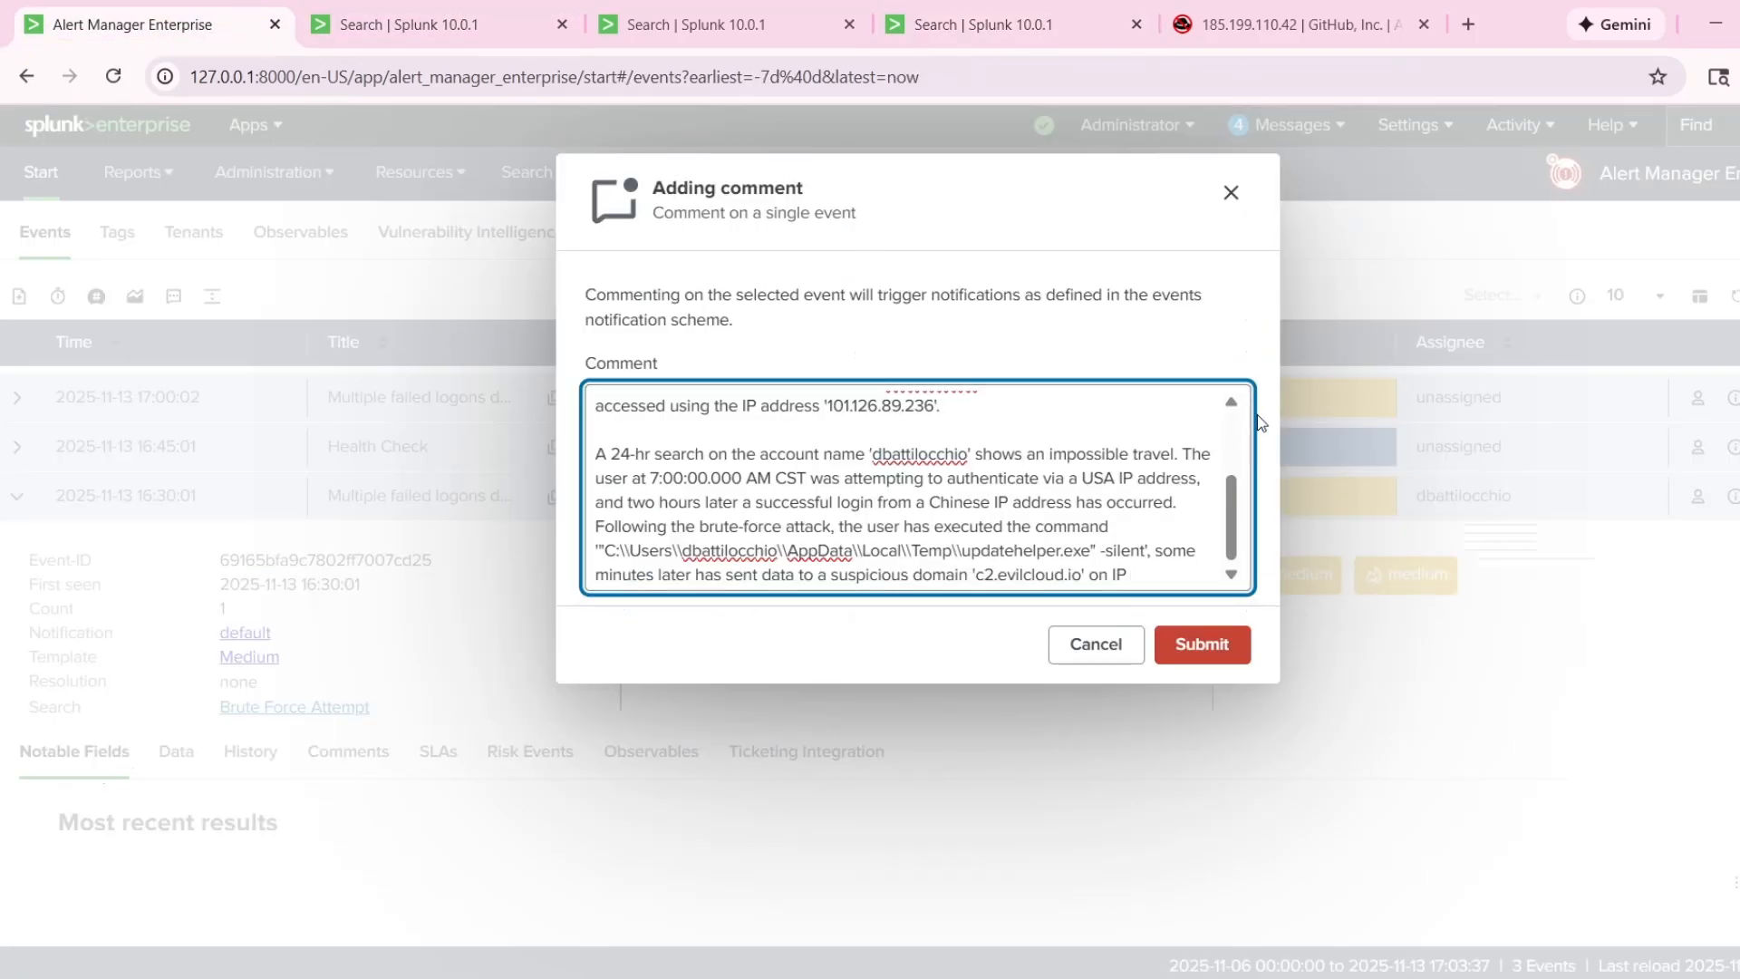
text(')
text(185.199.110.42)
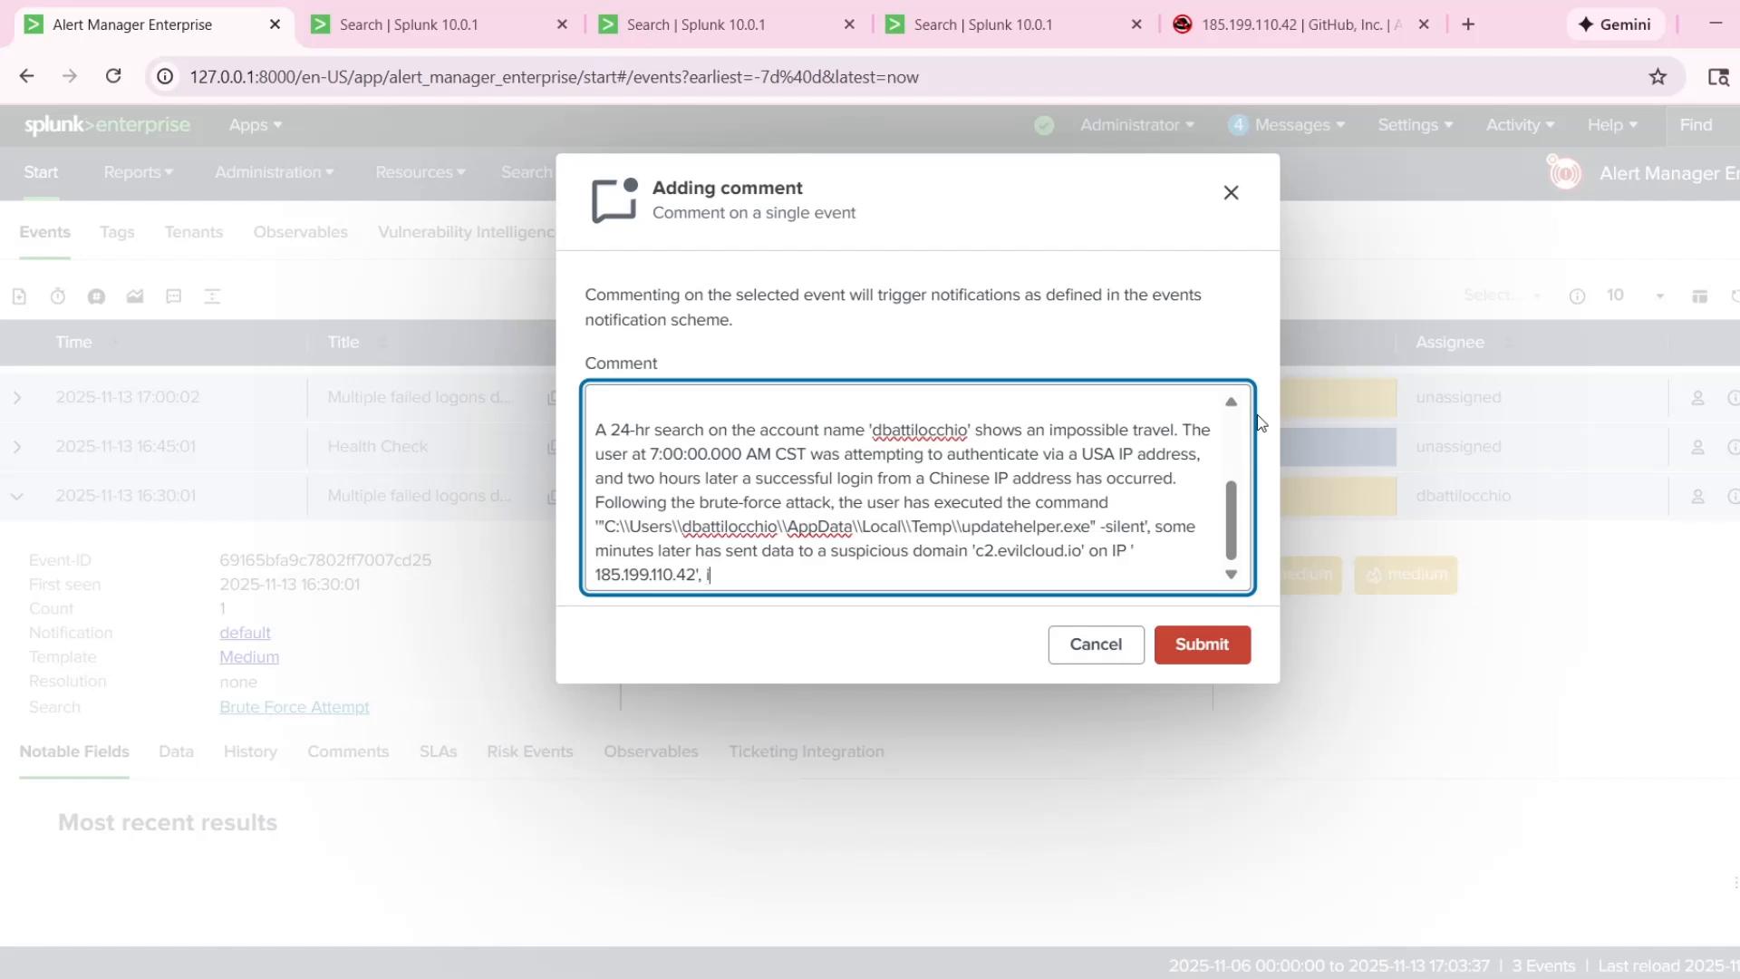
Close the quoted IP address and continue the sentence with ", in the end the attacker has".
text(', in the end has)
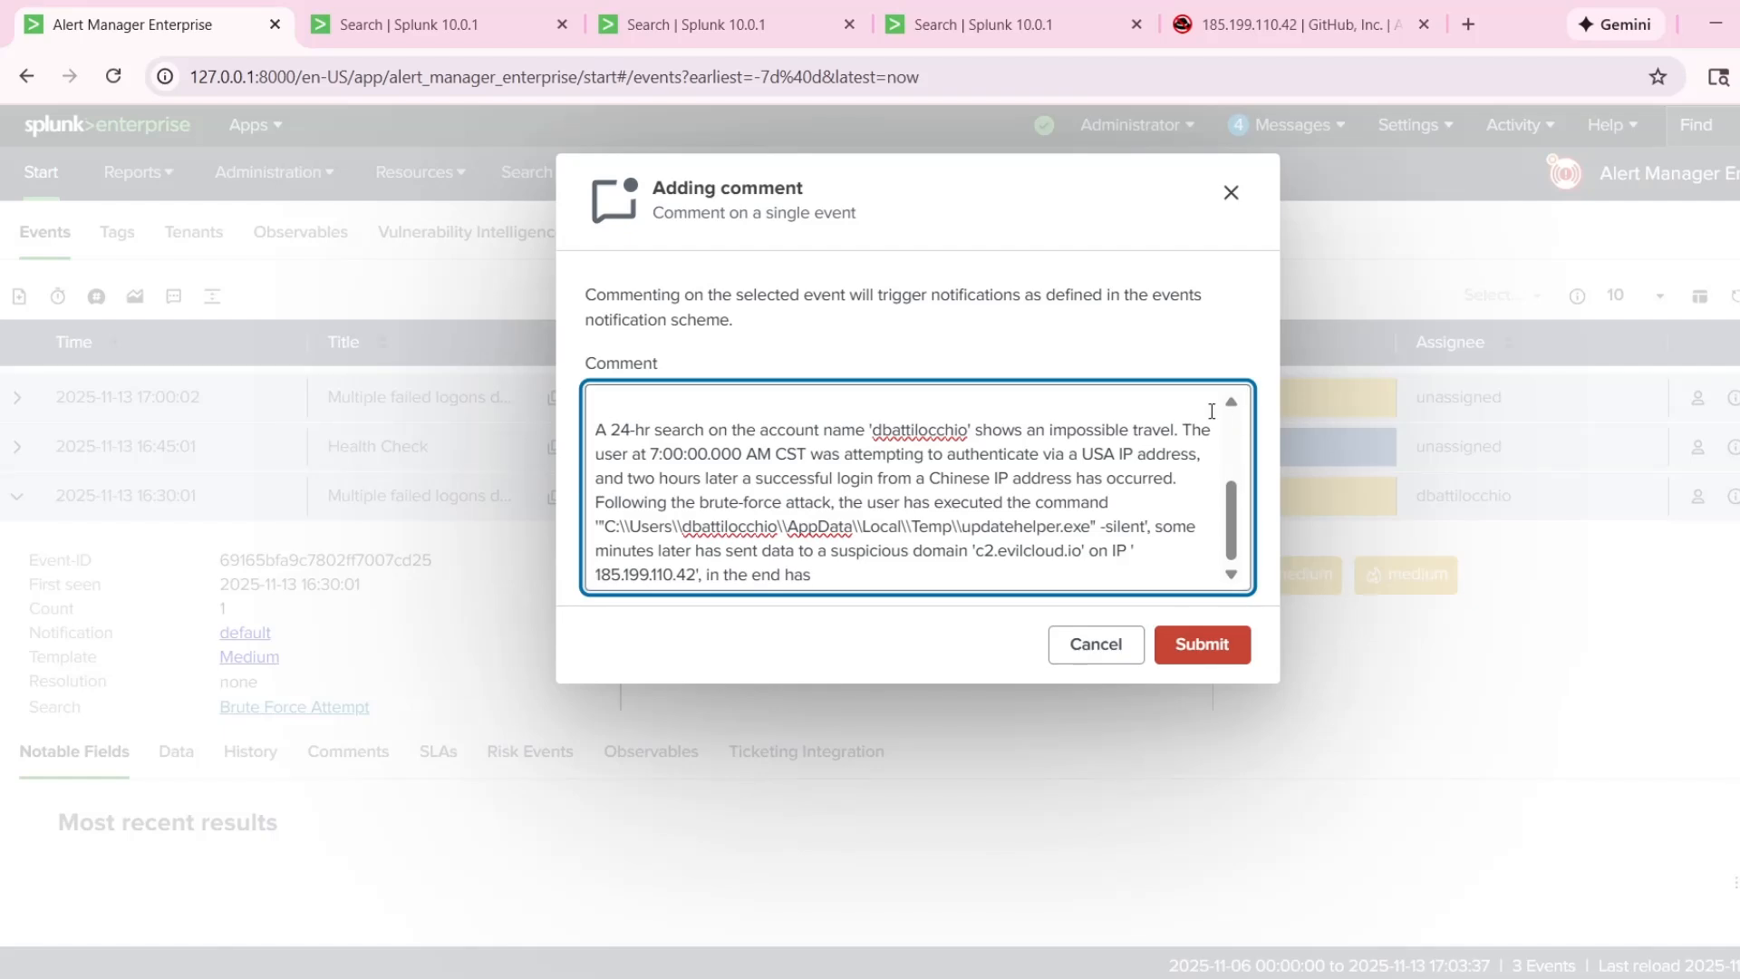
key(BackSpace)
key(BackSpace)
key(BackSpace)
text(the attacker has)
Expand the 9:02:00.000 AM event in the 30-day search results and examine its event.CommandLine value.
click(675, 25)
scroll(850, 519, up, 2)
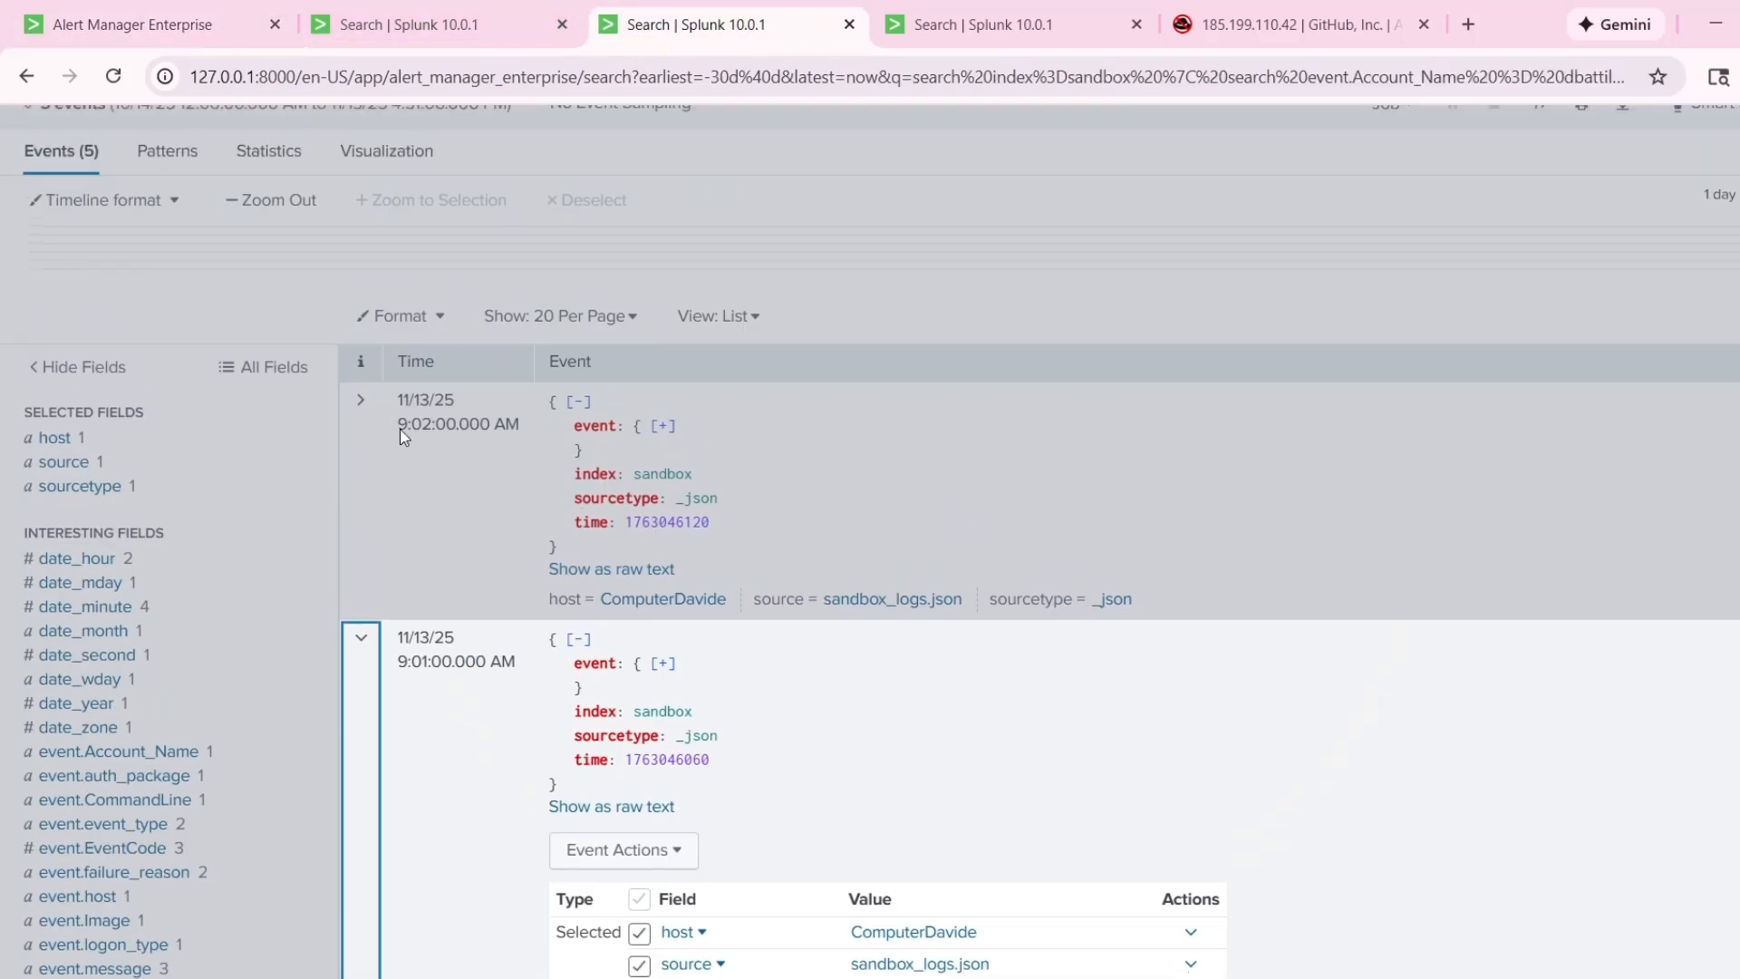
click(397, 428)
click(397, 430)
click(382, 388)
click(362, 399)
scroll(794, 714, down, 4)
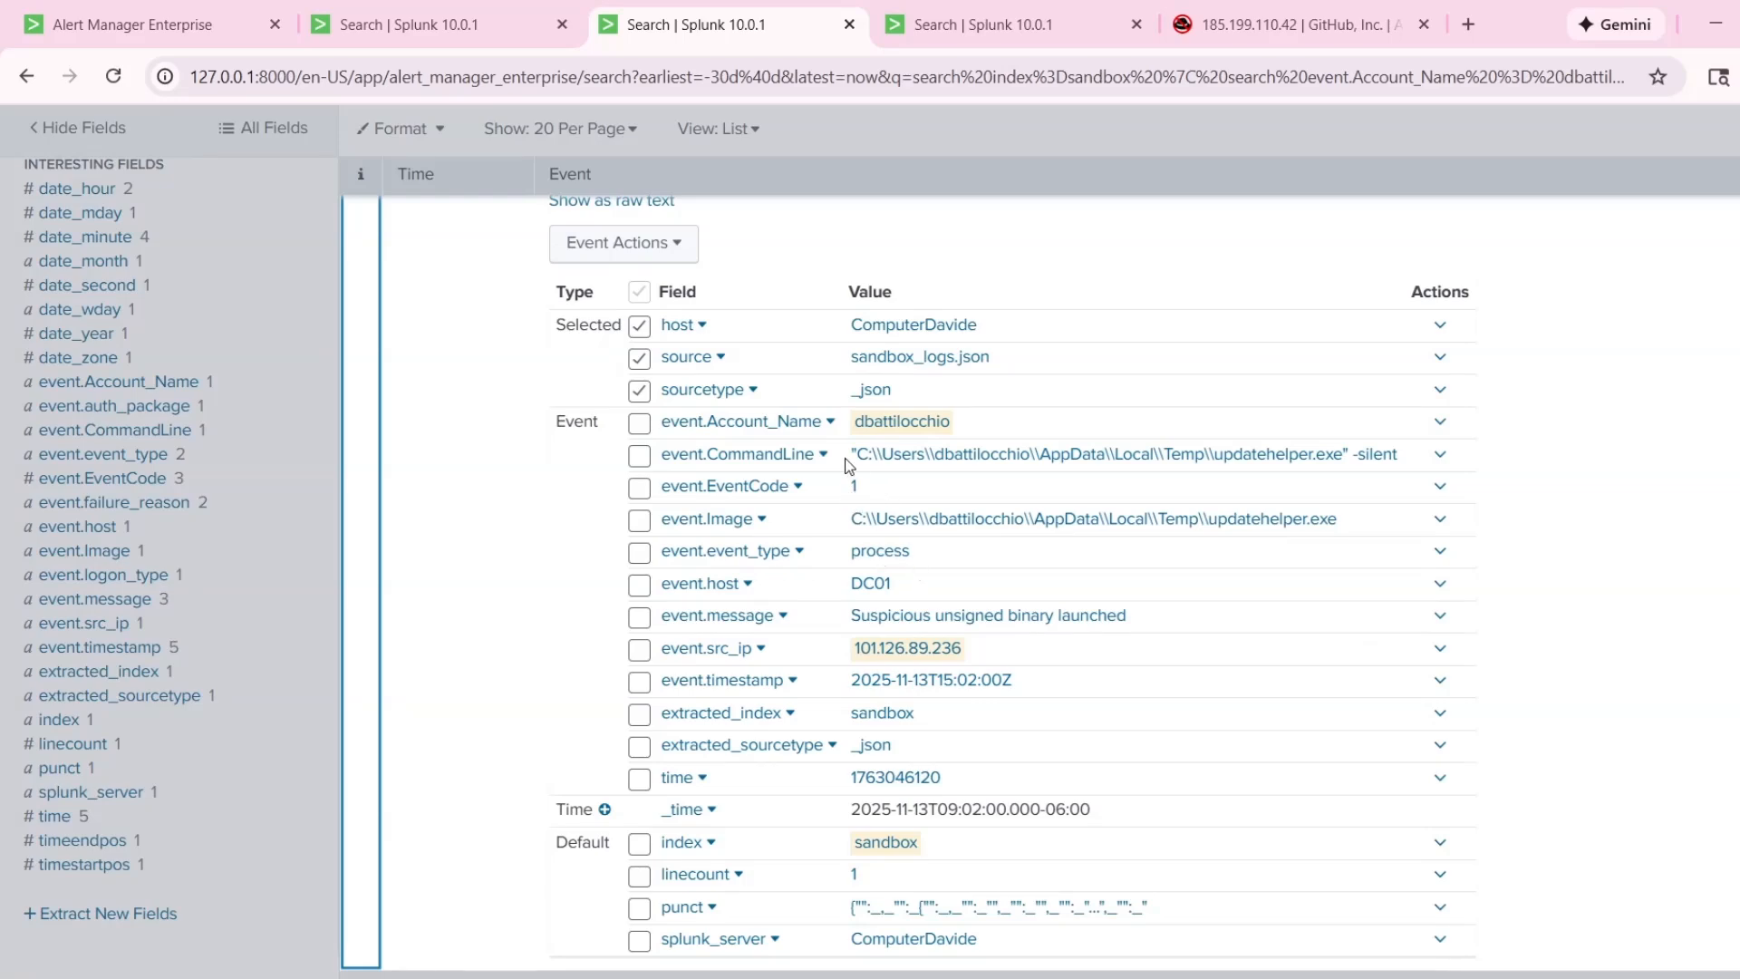
scroll(839, 459, up, 4)
scroll(844, 718, down, 3)
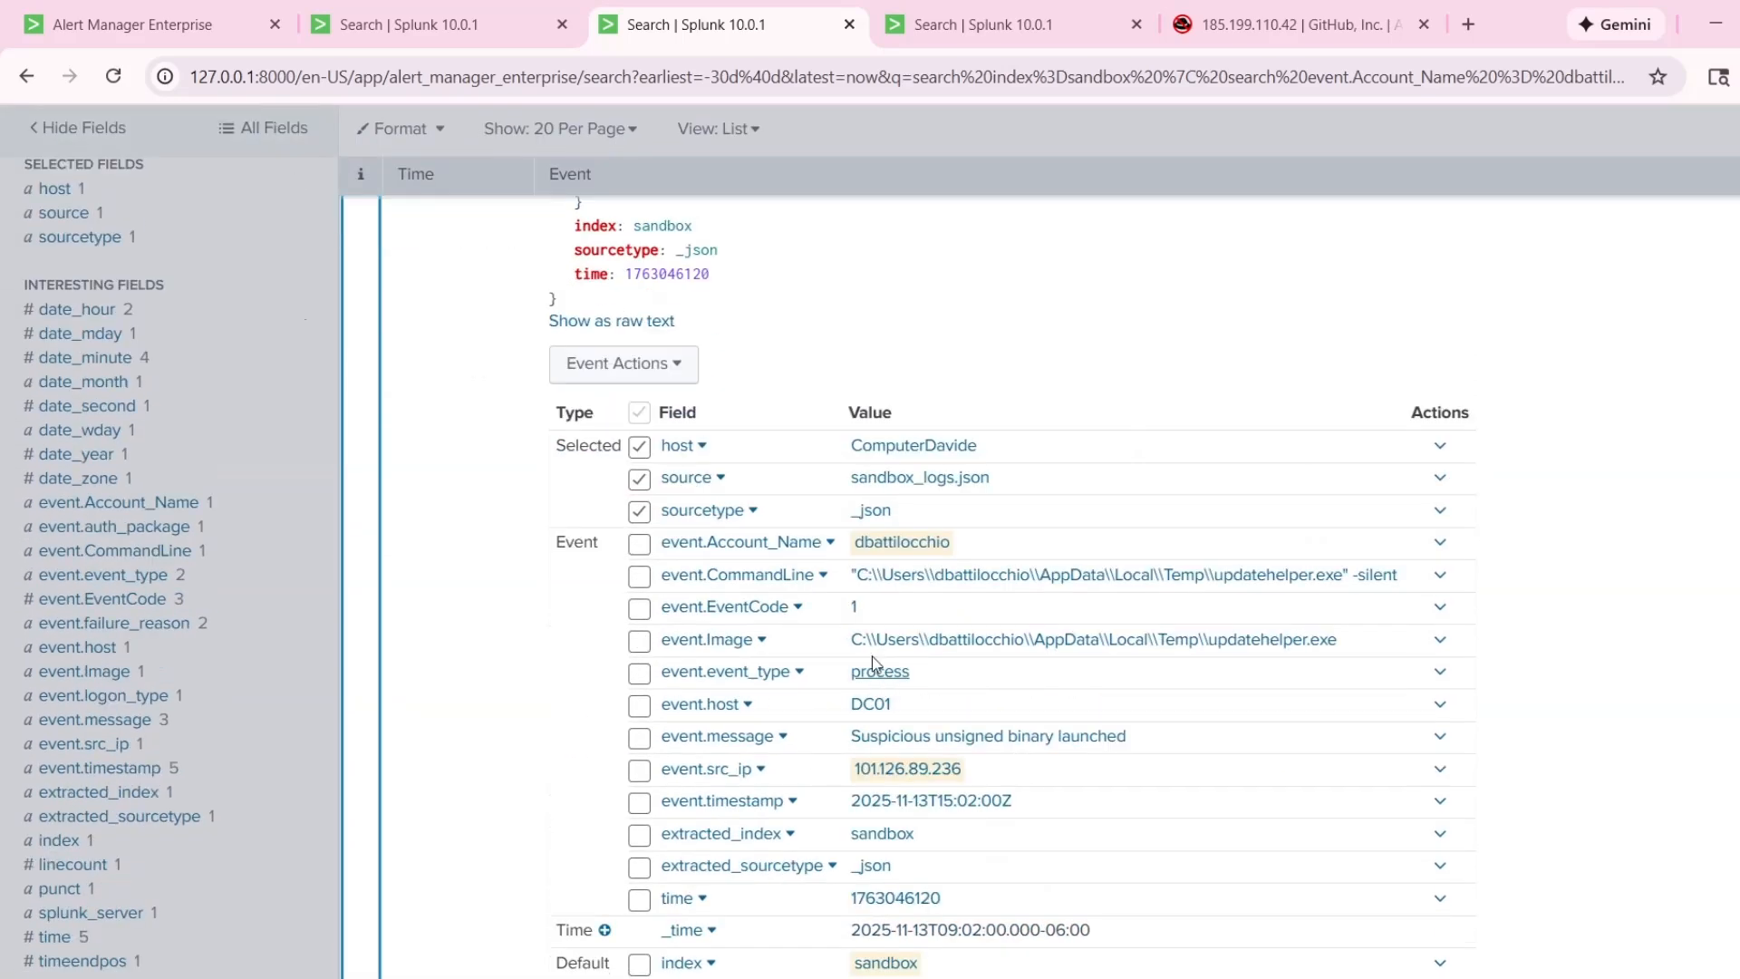
drag(852, 574, 1401, 589)
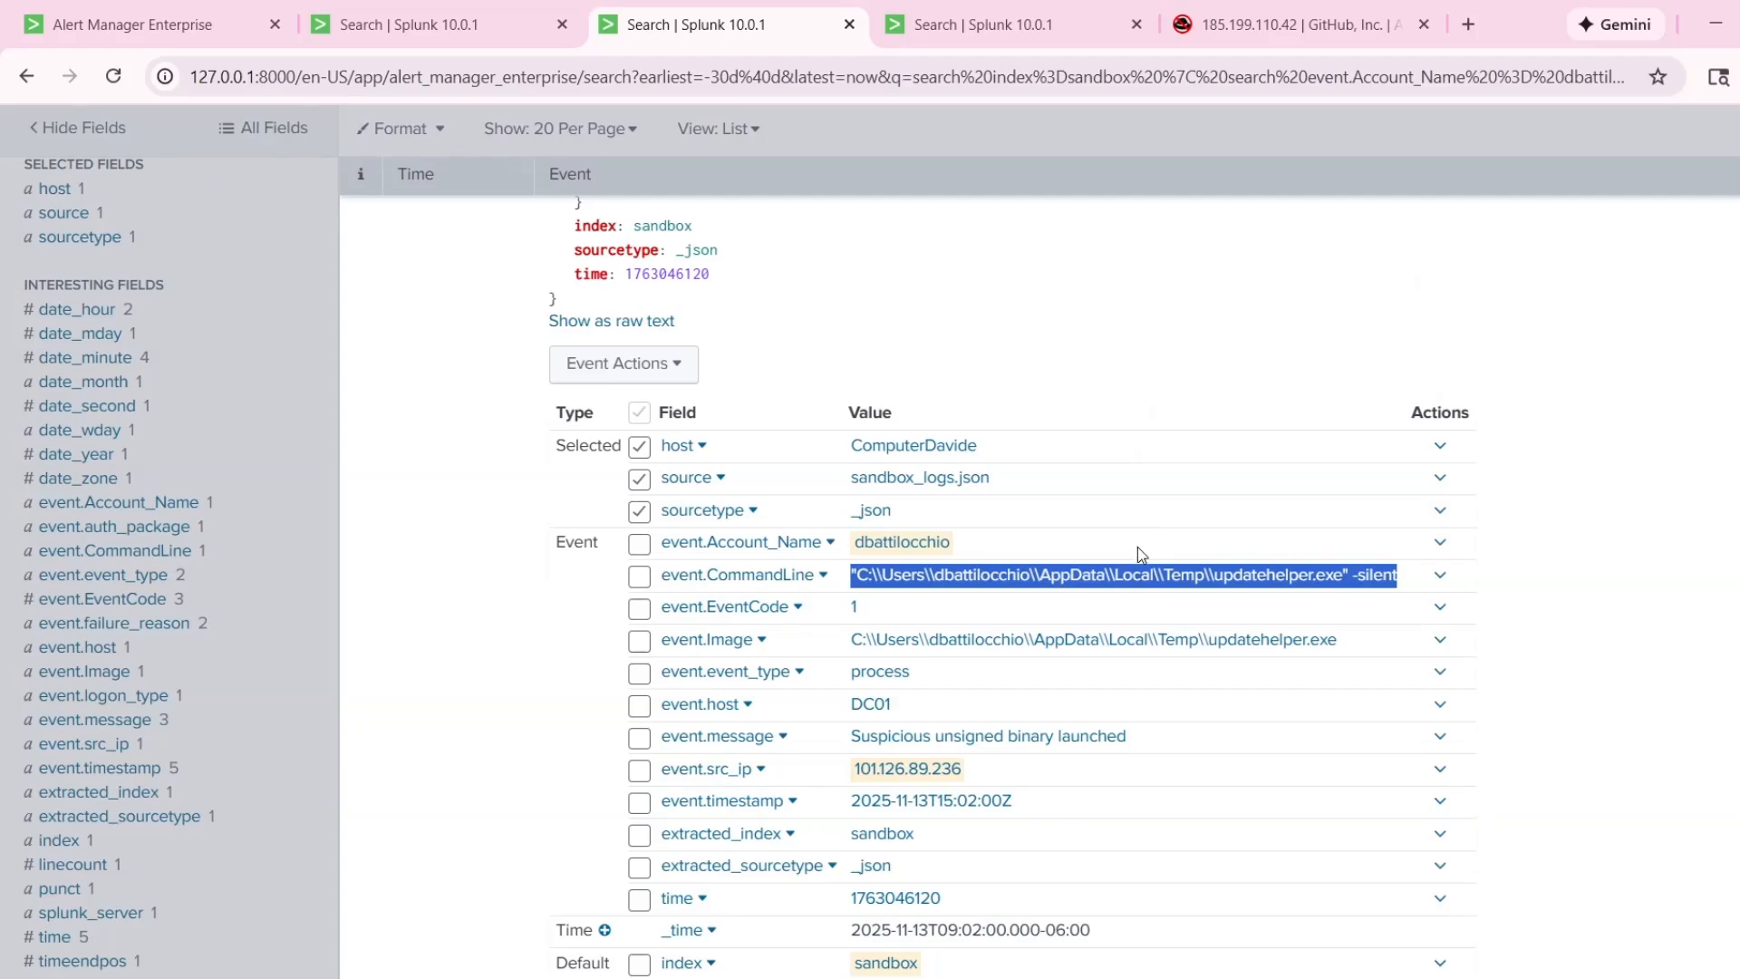
scroll(1150, 547, down, 8)
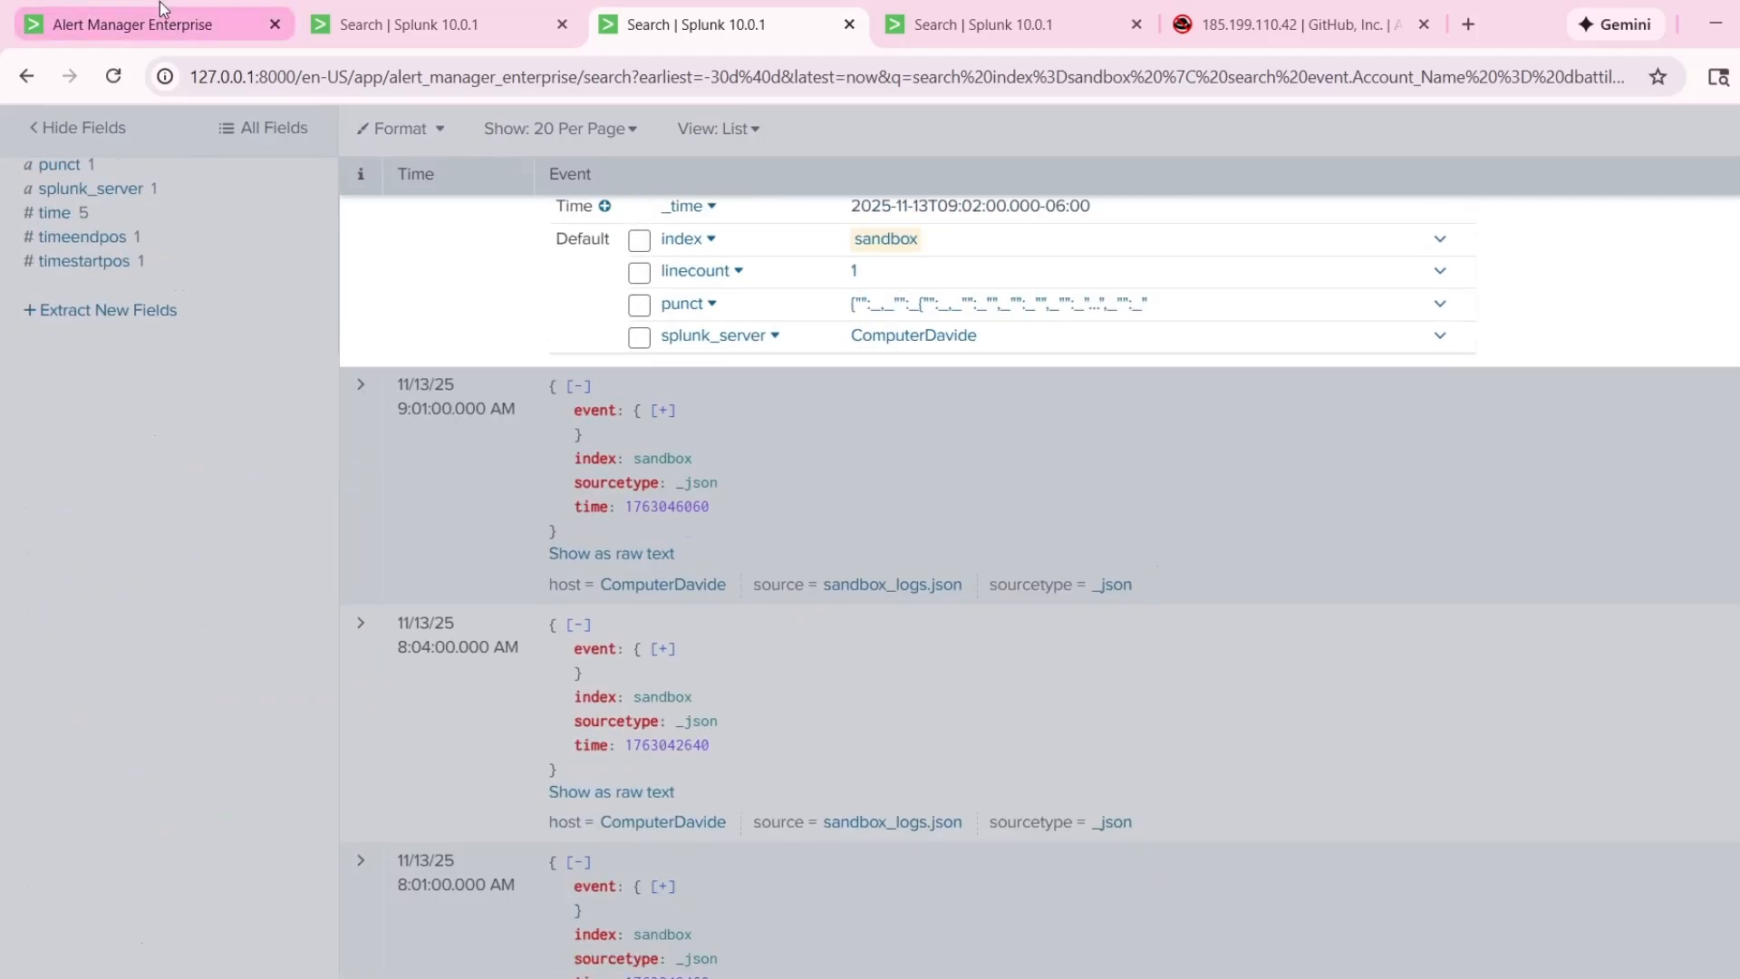
scroll(796, 192, up, 5)
Copy the schtasks.exe event.CommandLine value from the 9:04:00.000 AM event in the 24-hour search results.
click(988, 25)
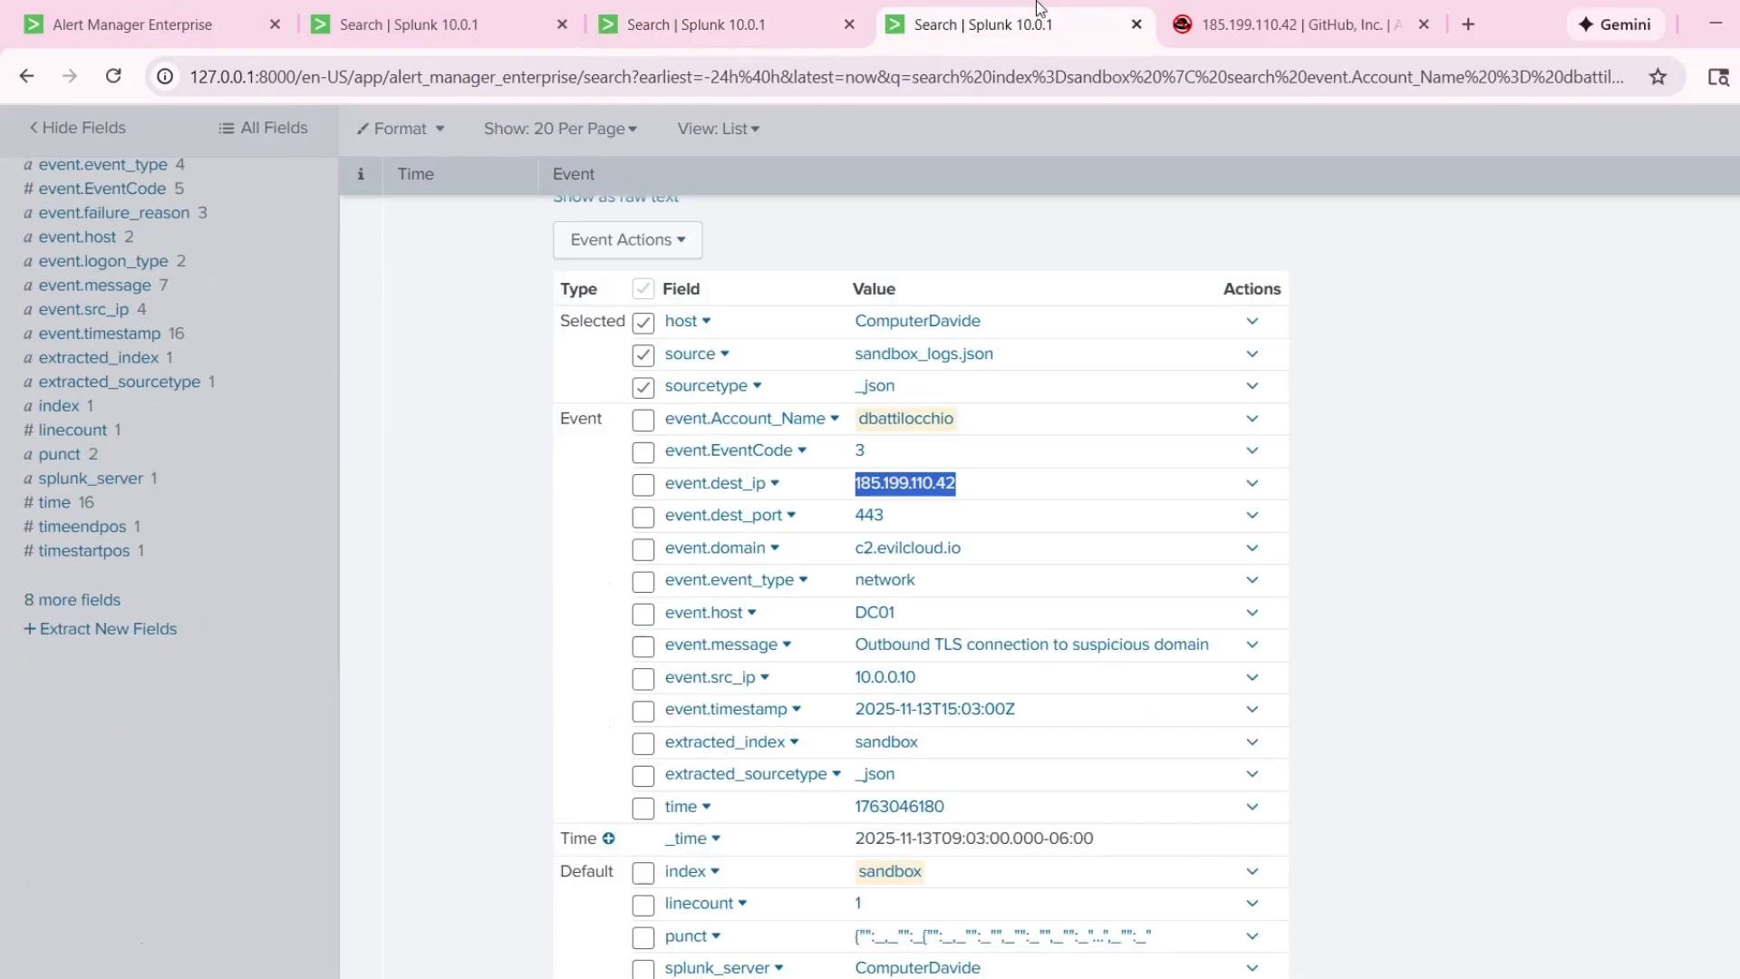
scroll(712, 385, up, 10)
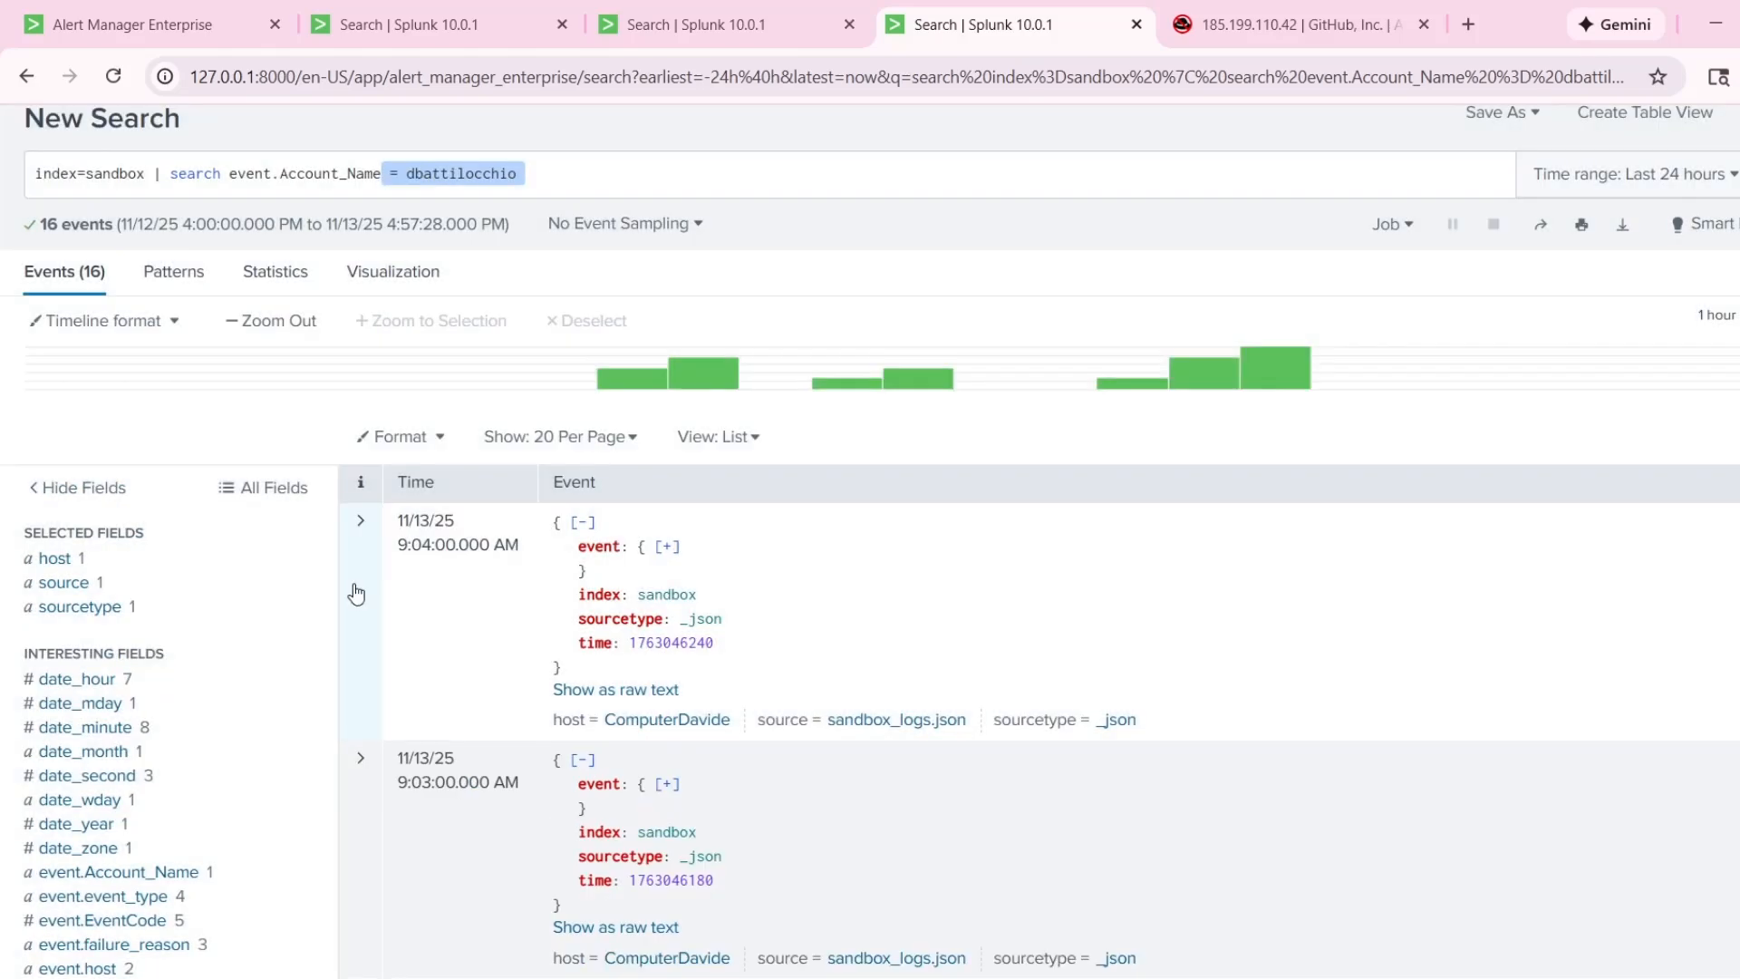
click(356, 594)
scroll(363, 589, down, 3)
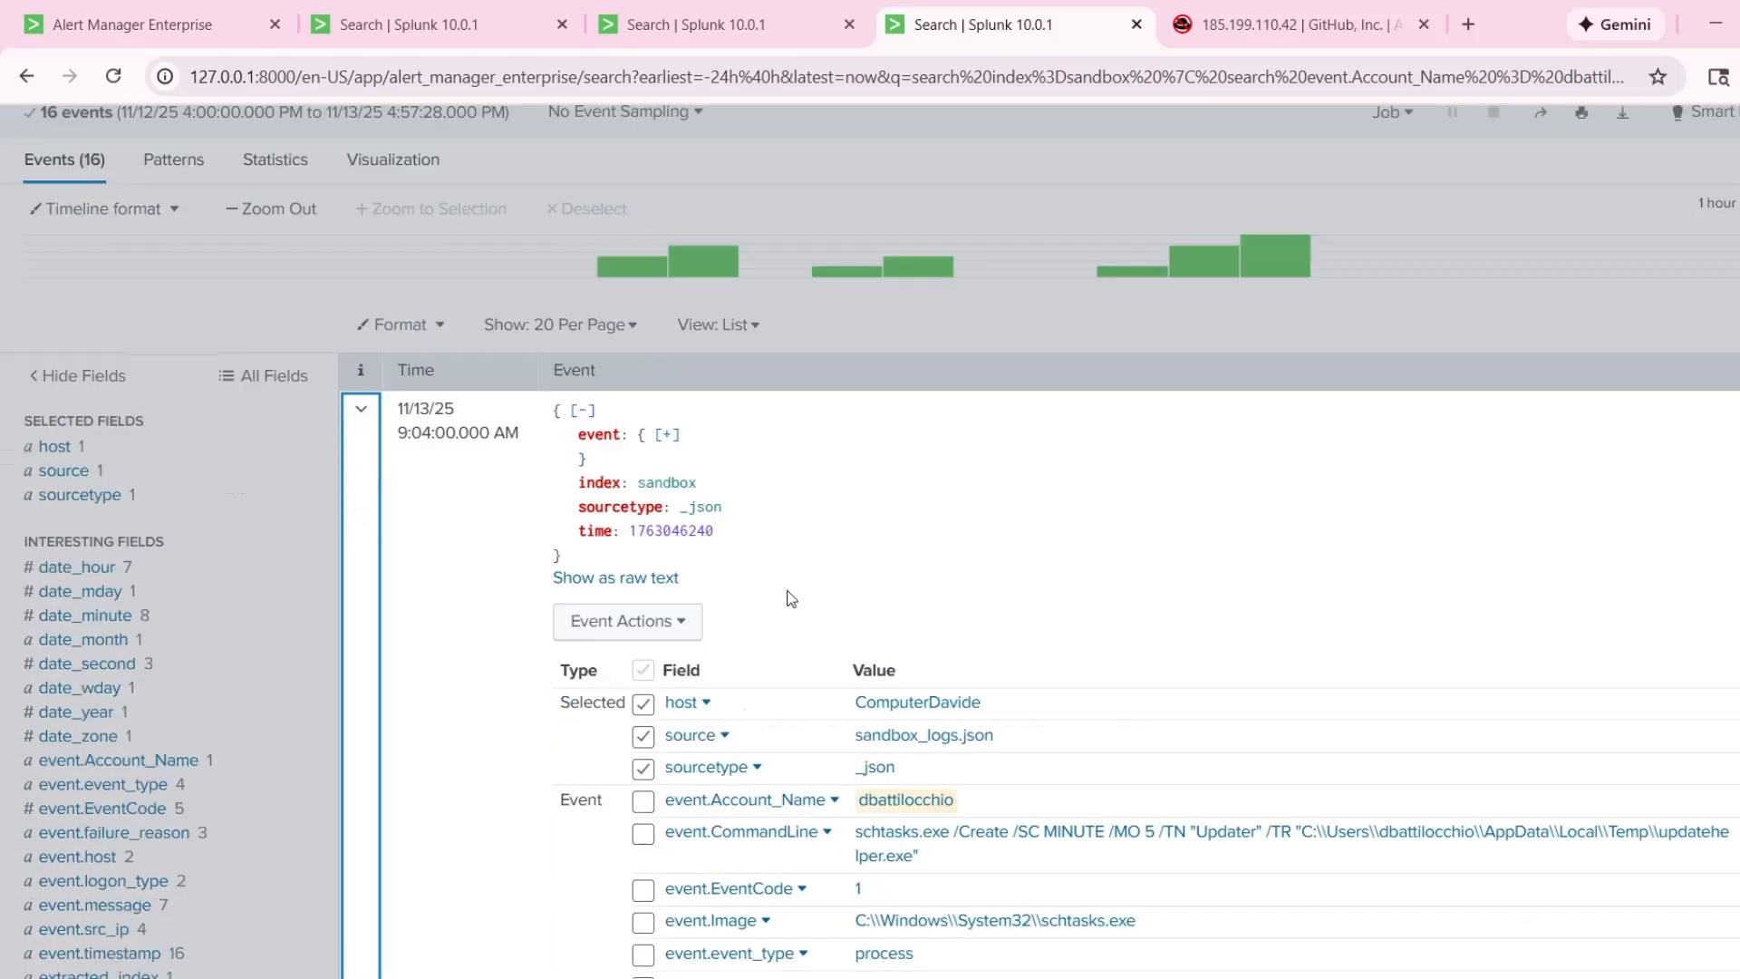
drag(854, 703, 948, 749)
key(ctrl+c)
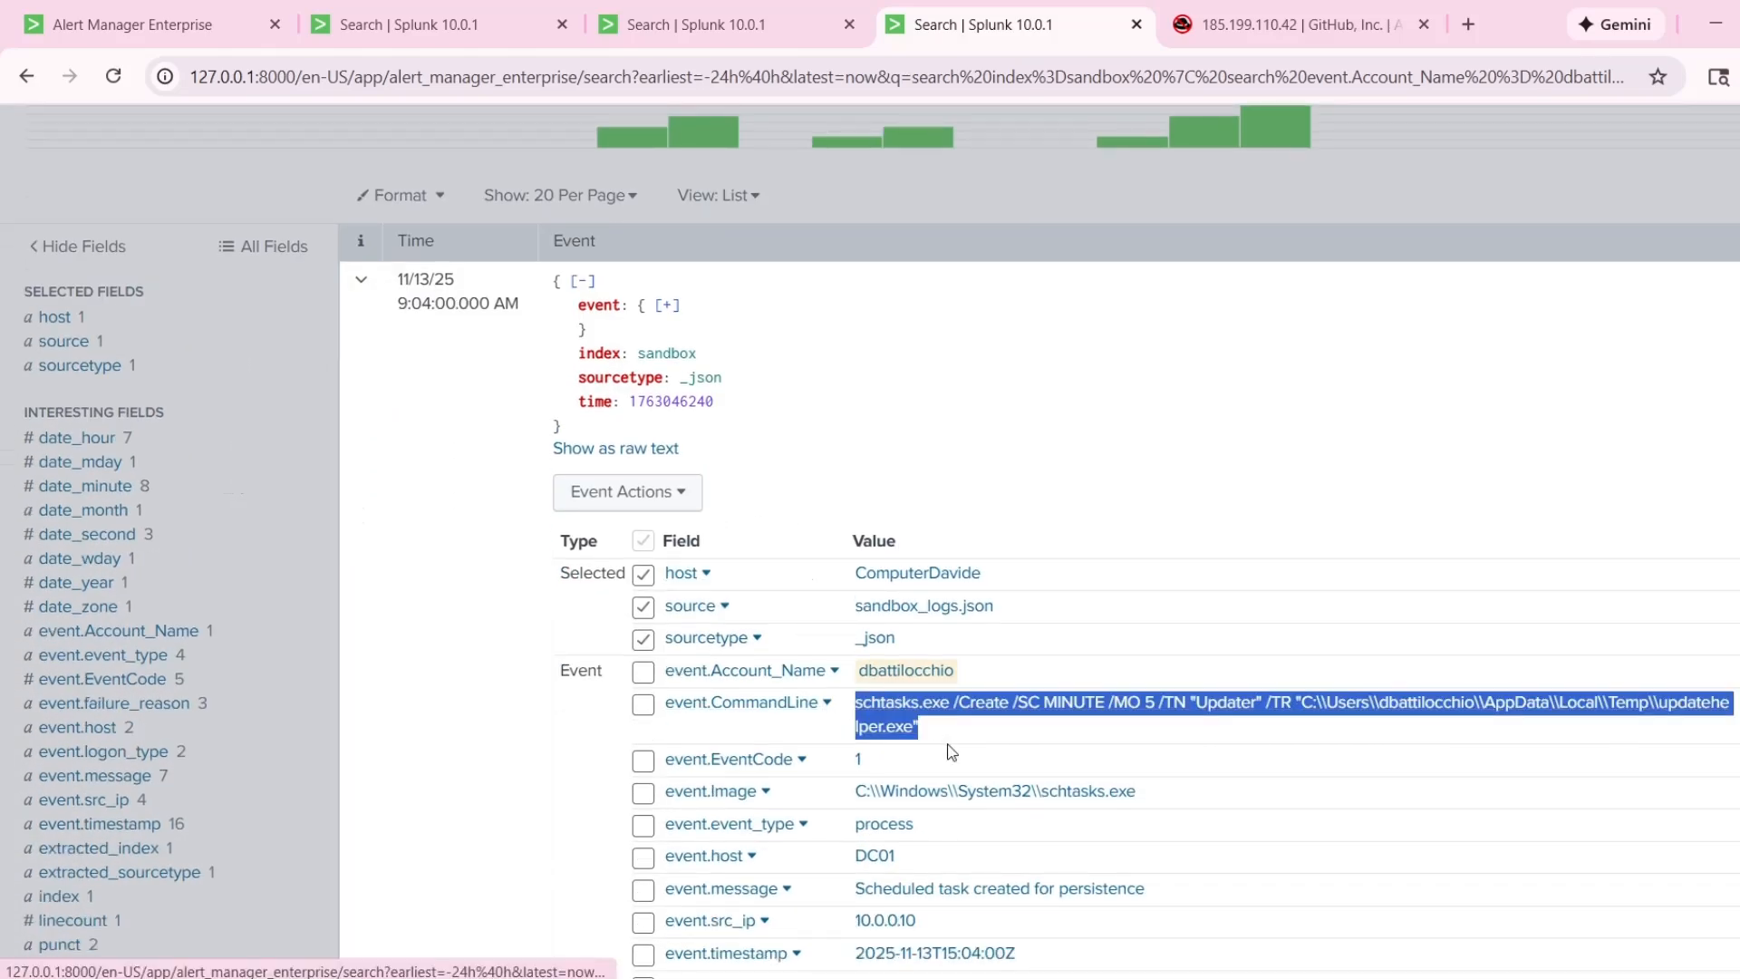
Continue the alert comment with "executed another command line" and paste the copied schtasks.exe command in single quotes.
key(ctrl+1)
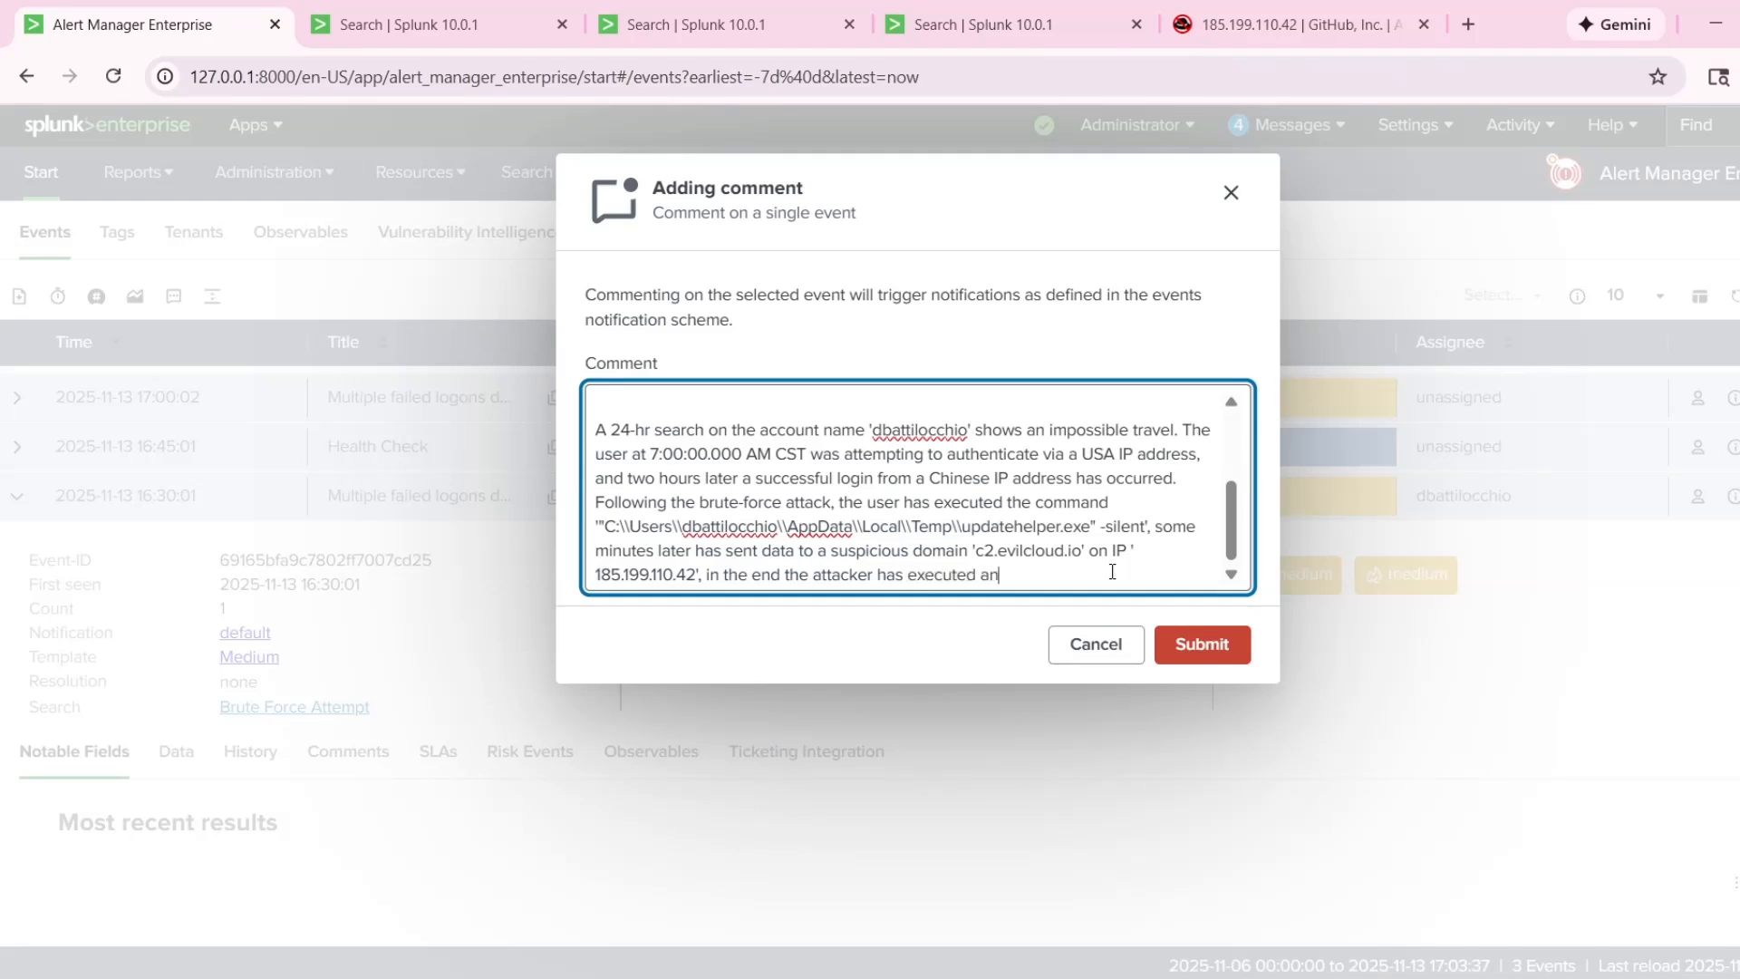
text(other command line ')
key(ctrl+v)
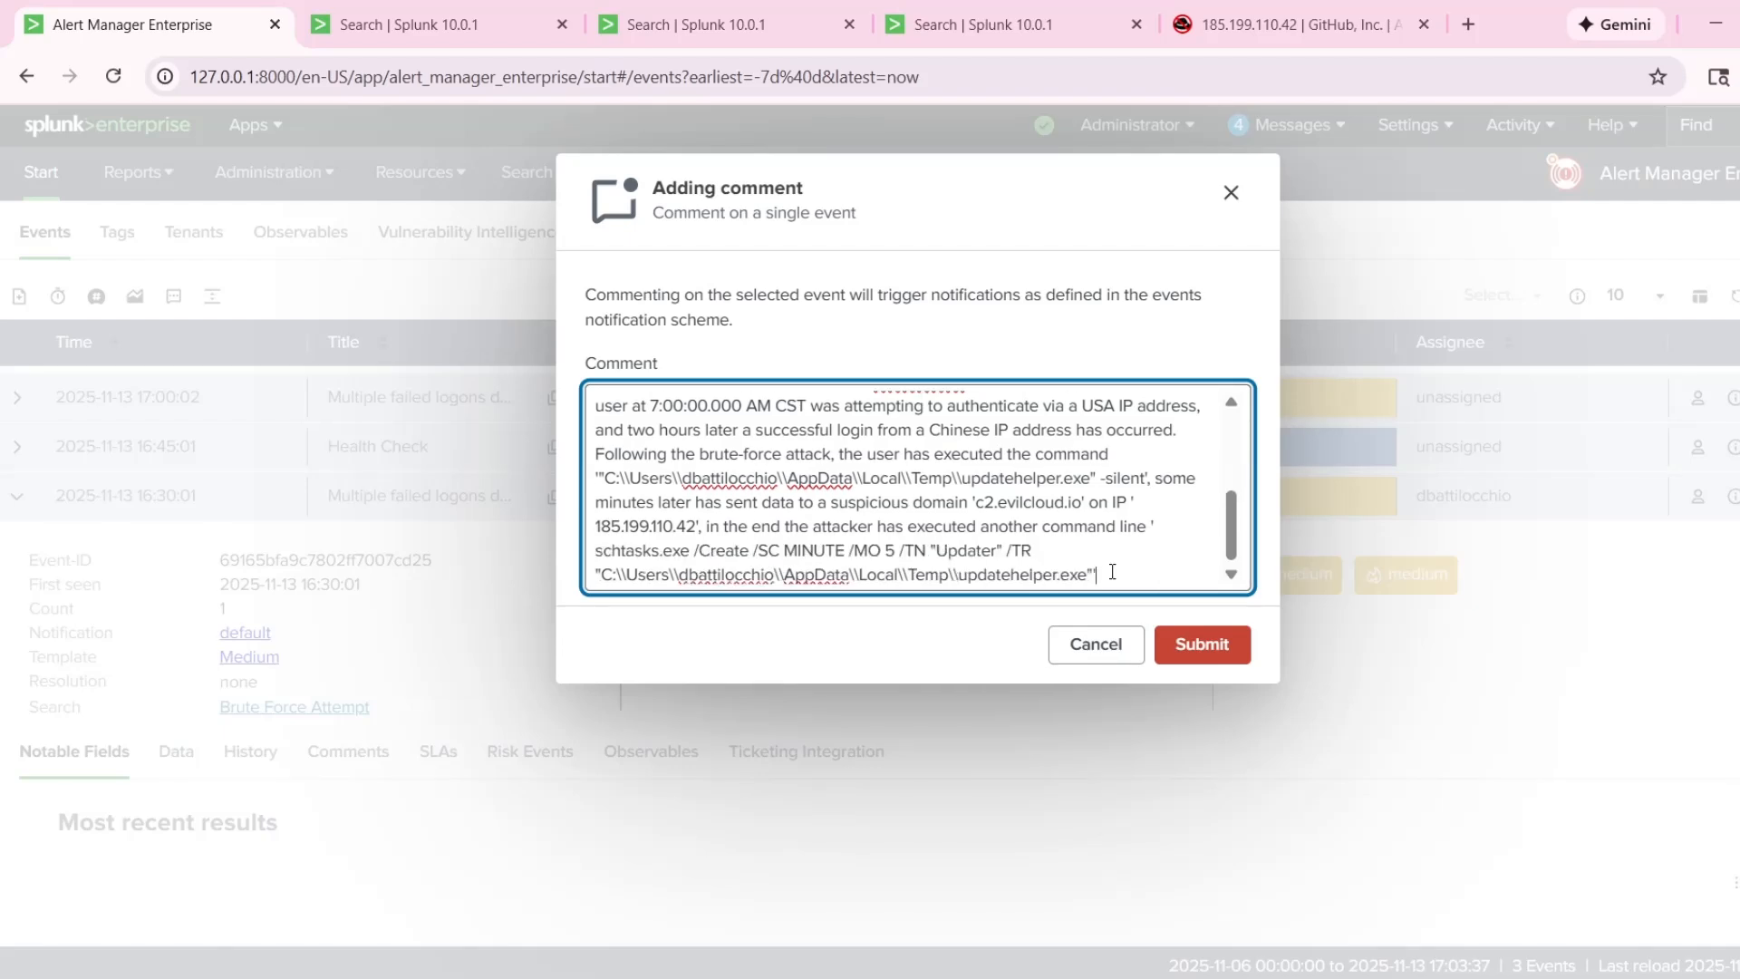
Review the full comment from the first paragraph to the last and submit it to the alert.
scroll(1104, 548, up, 3)
scroll(1107, 523, down, 1)
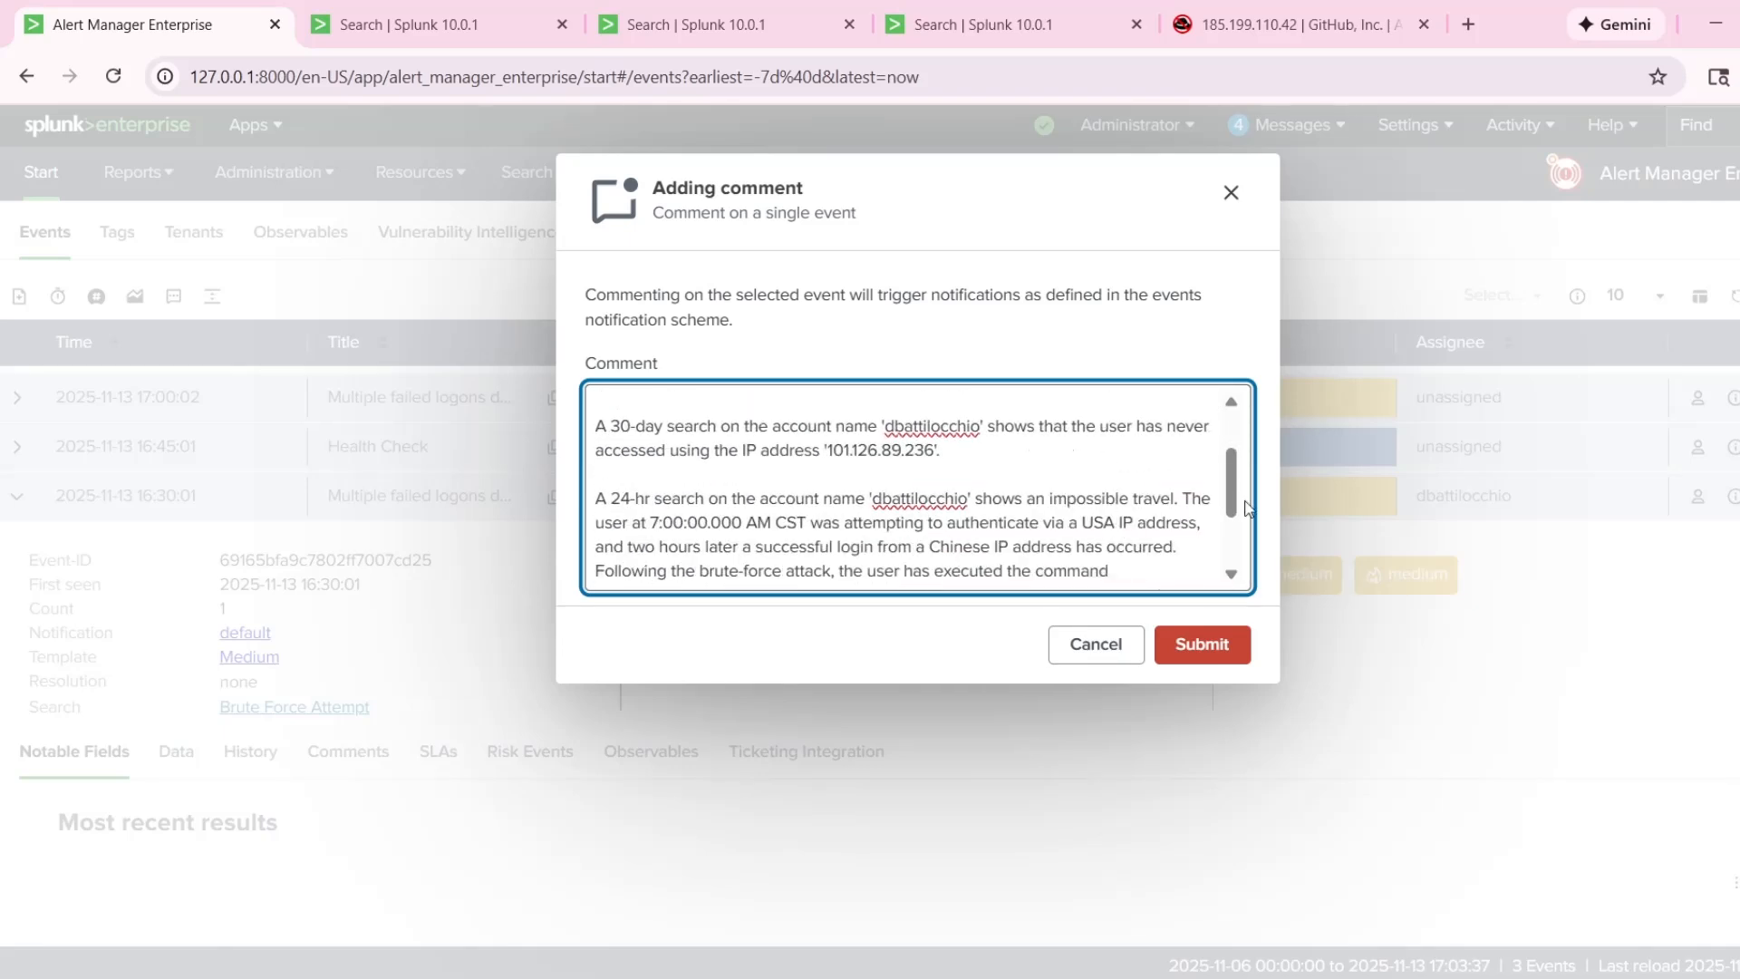
scroll(1247, 507, down, 2)
scroll(1133, 419, up, 4)
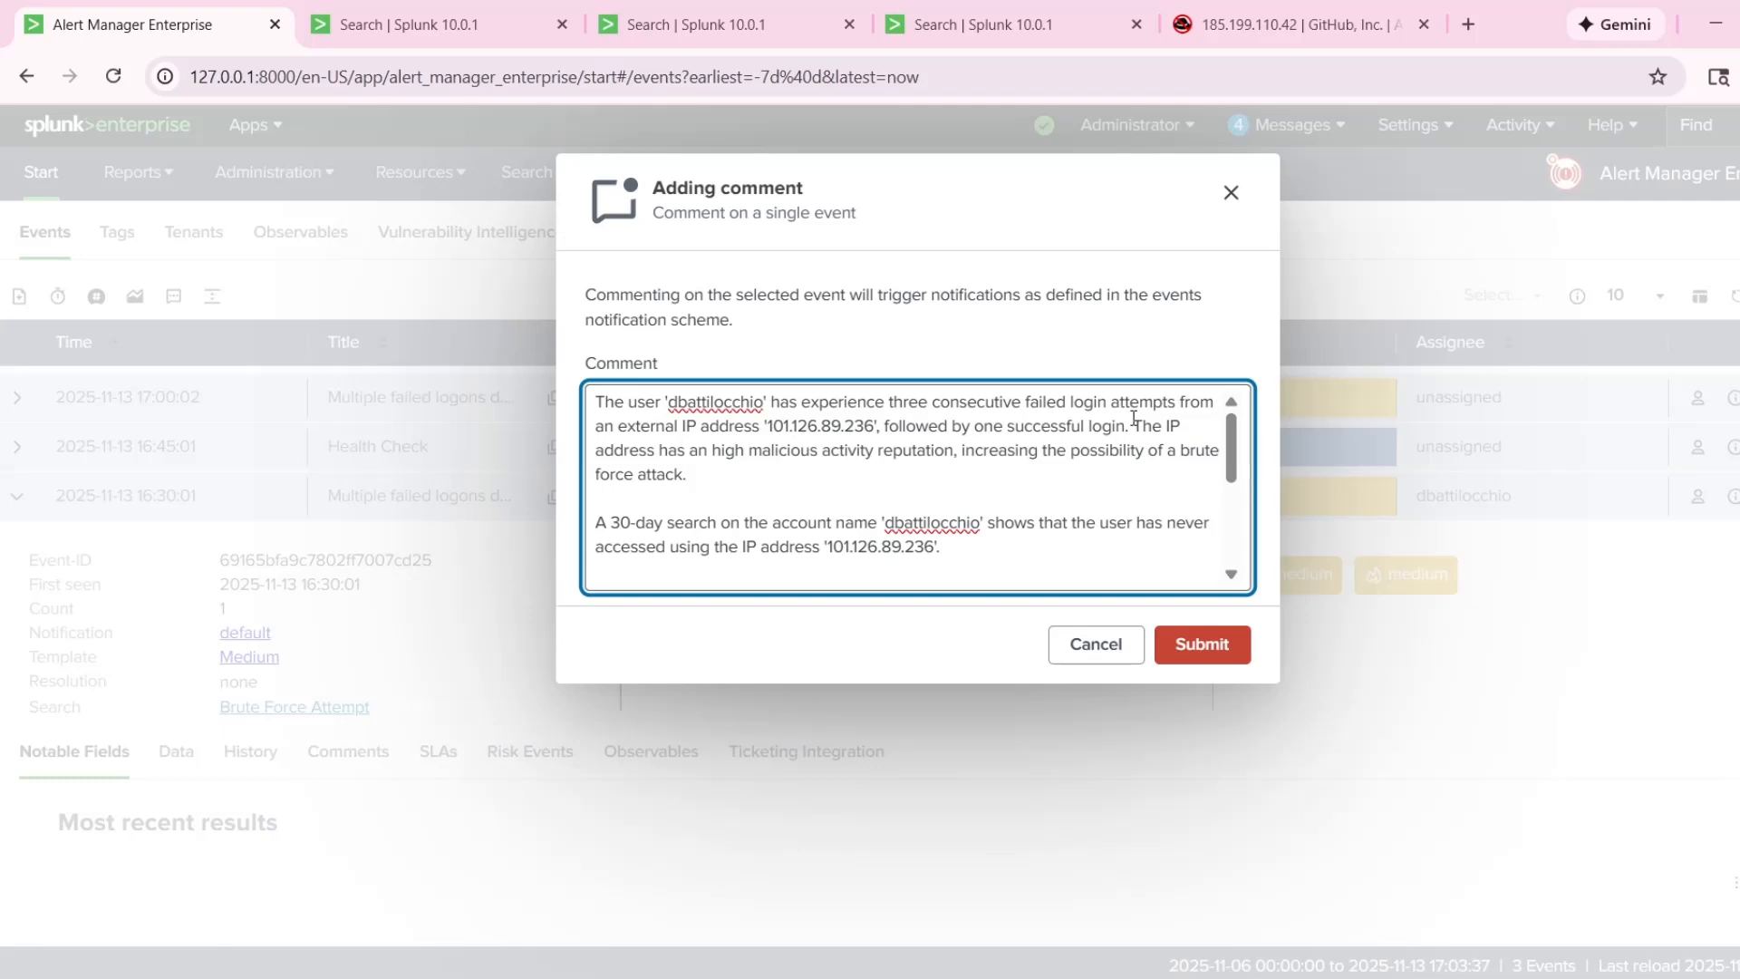
scroll(1133, 453, down, 3)
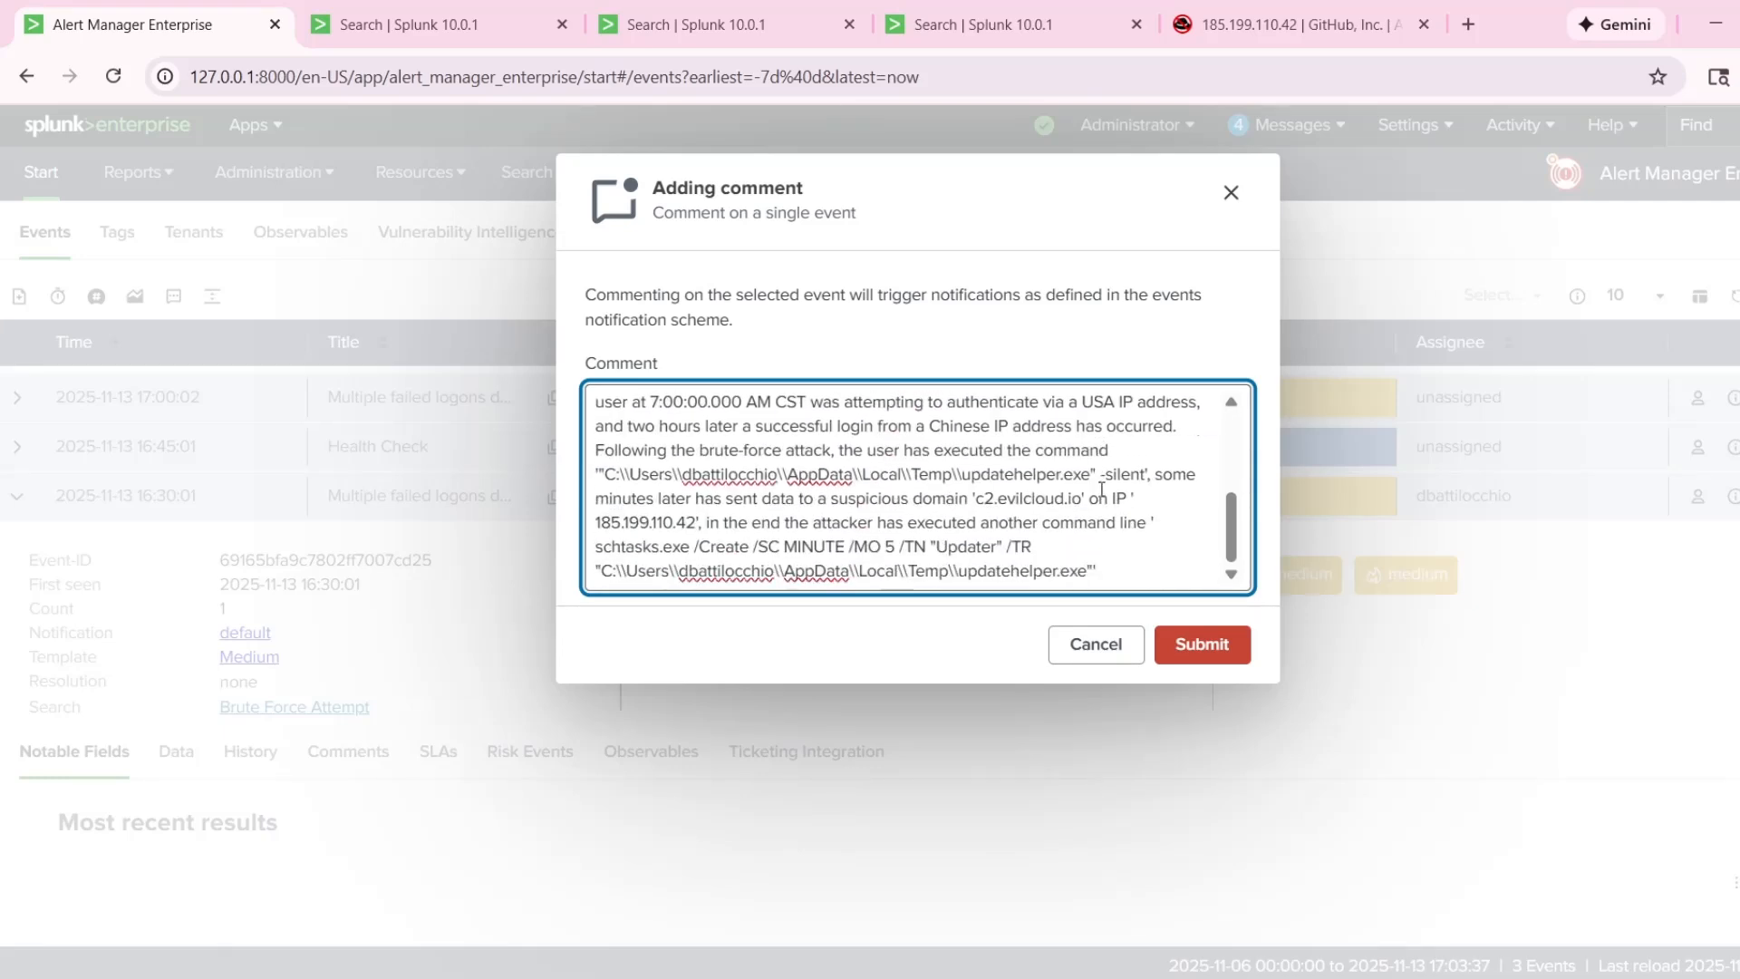
scroll(1123, 521, up, 4)
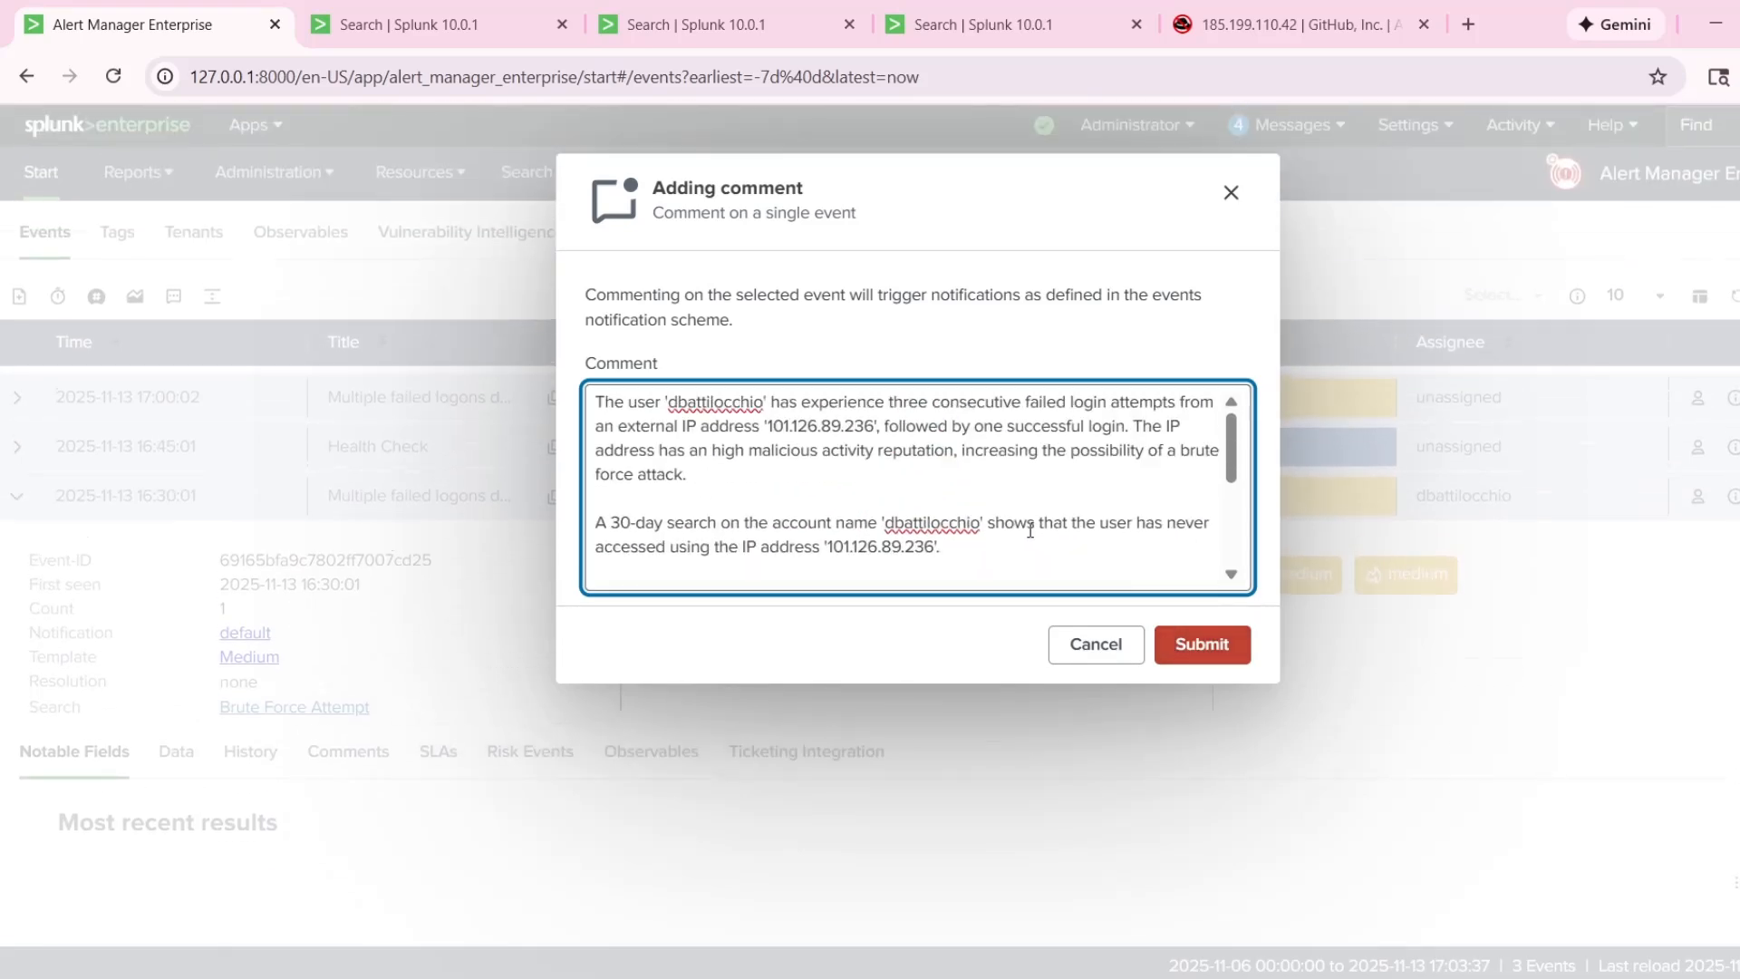
scroll(1033, 532, down, 4)
click(1192, 651)
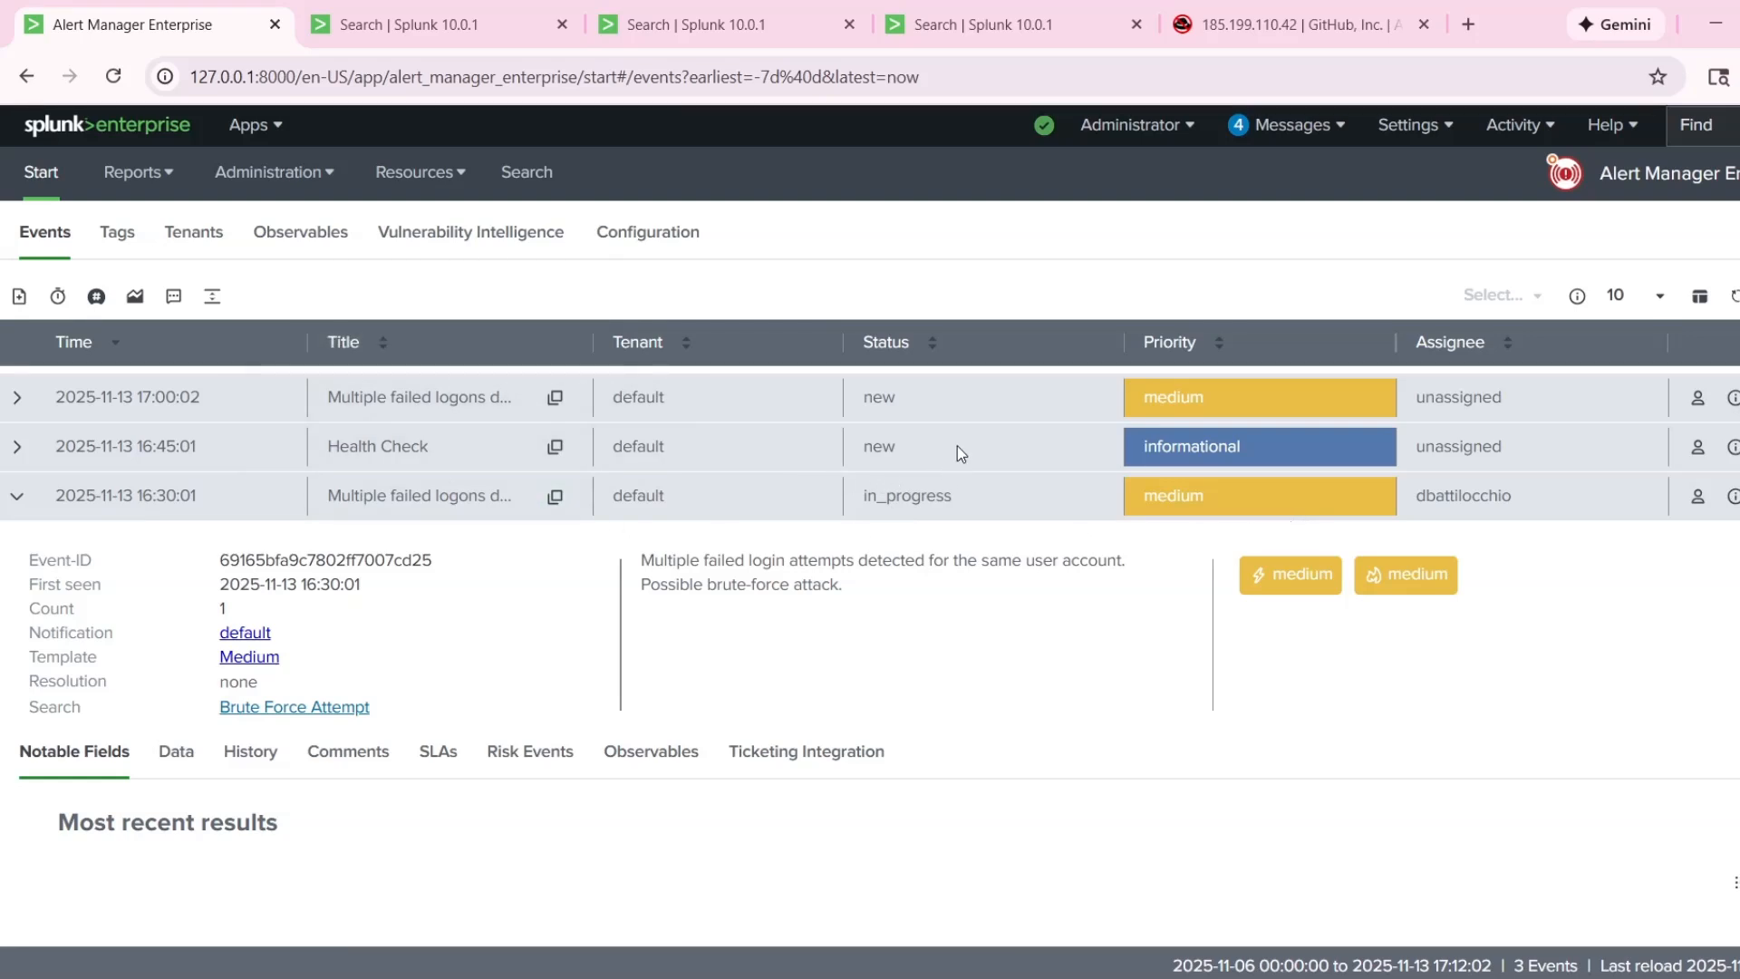
click(19, 401)
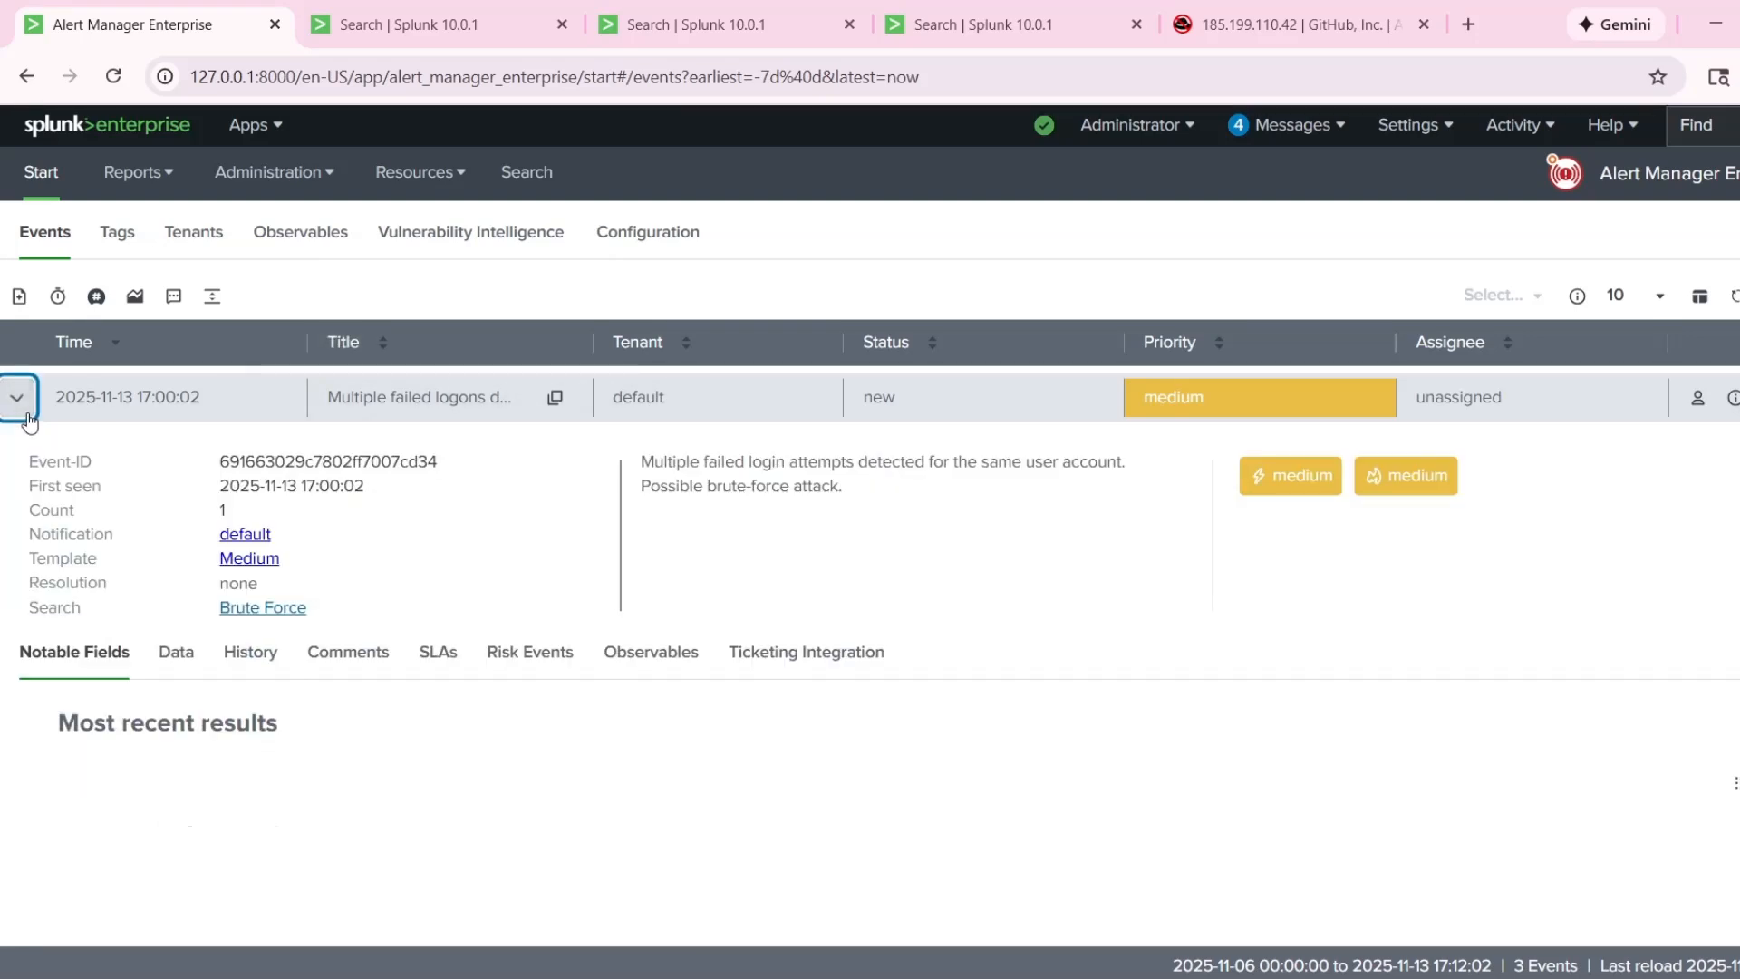
click(25, 410)
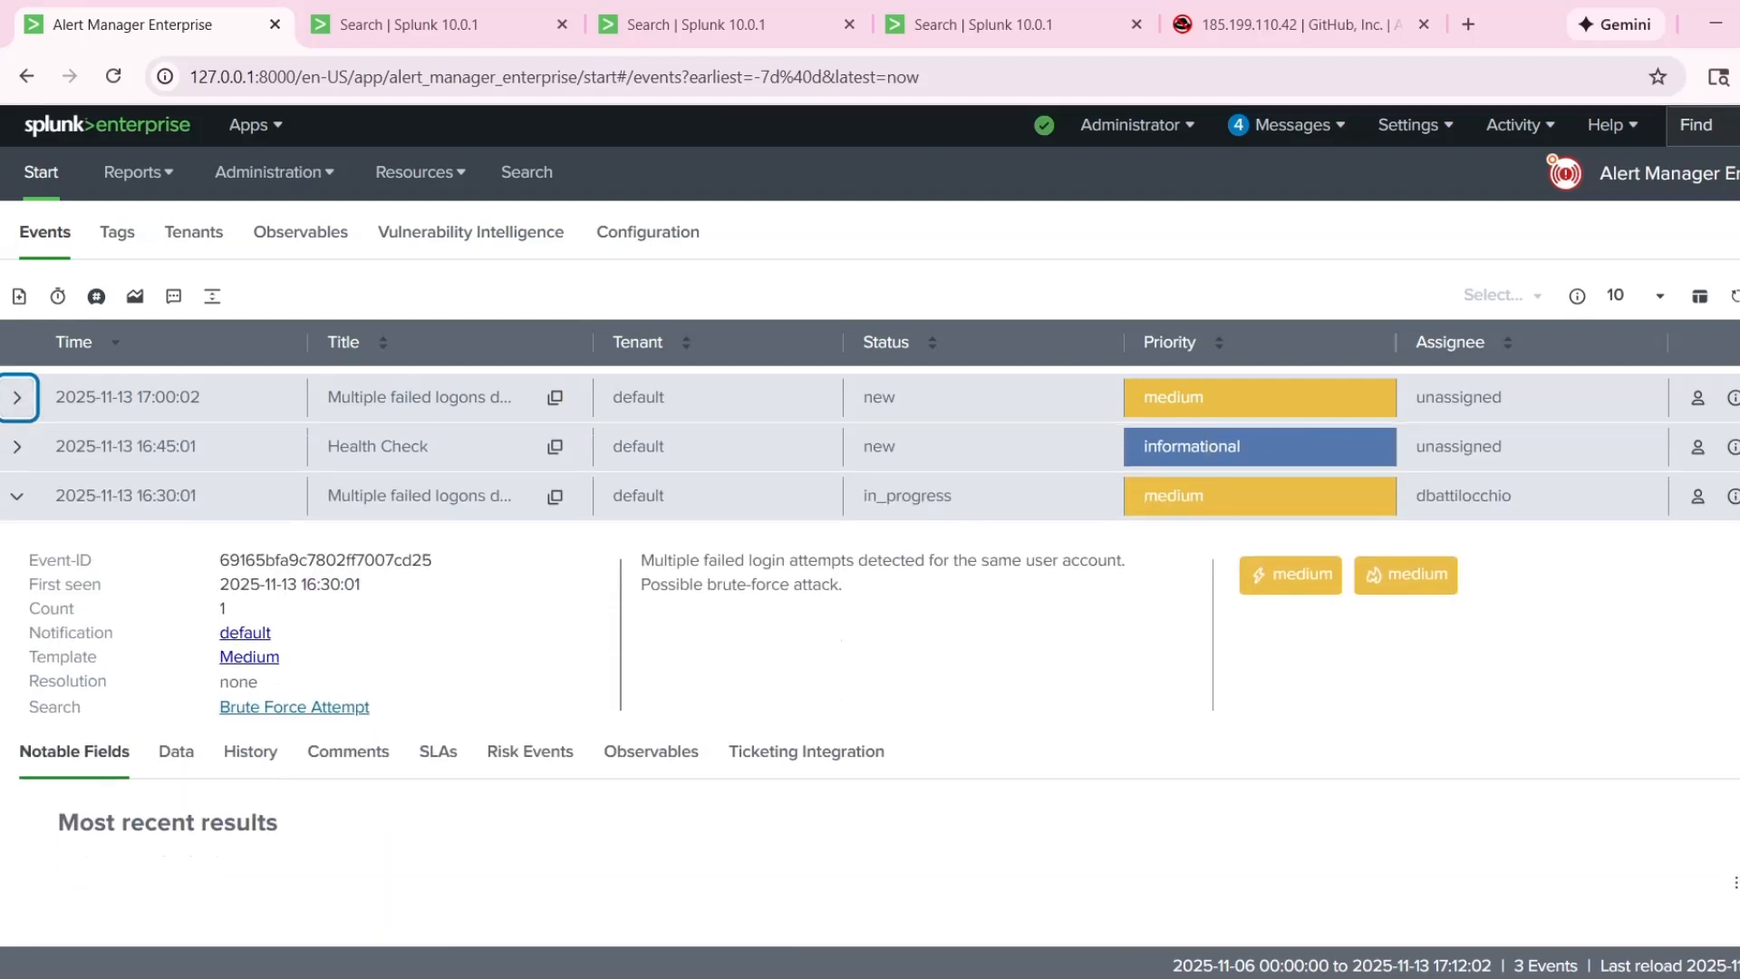
click(1739, 496)
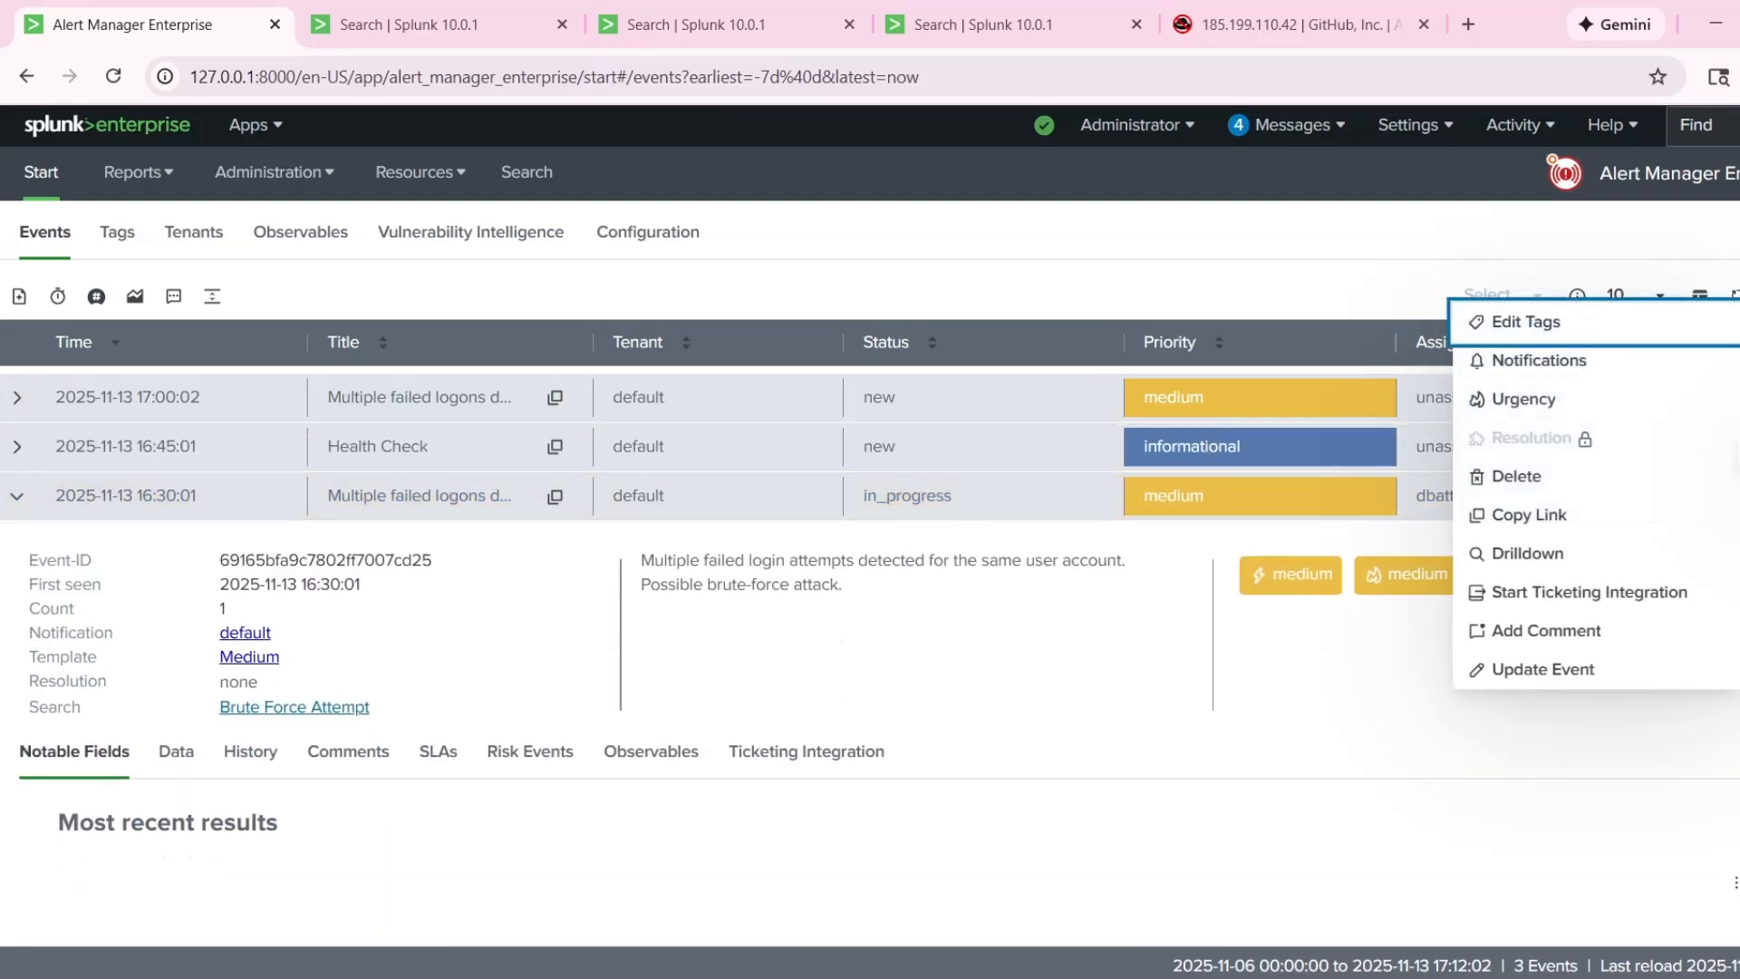
click(1739, 496)
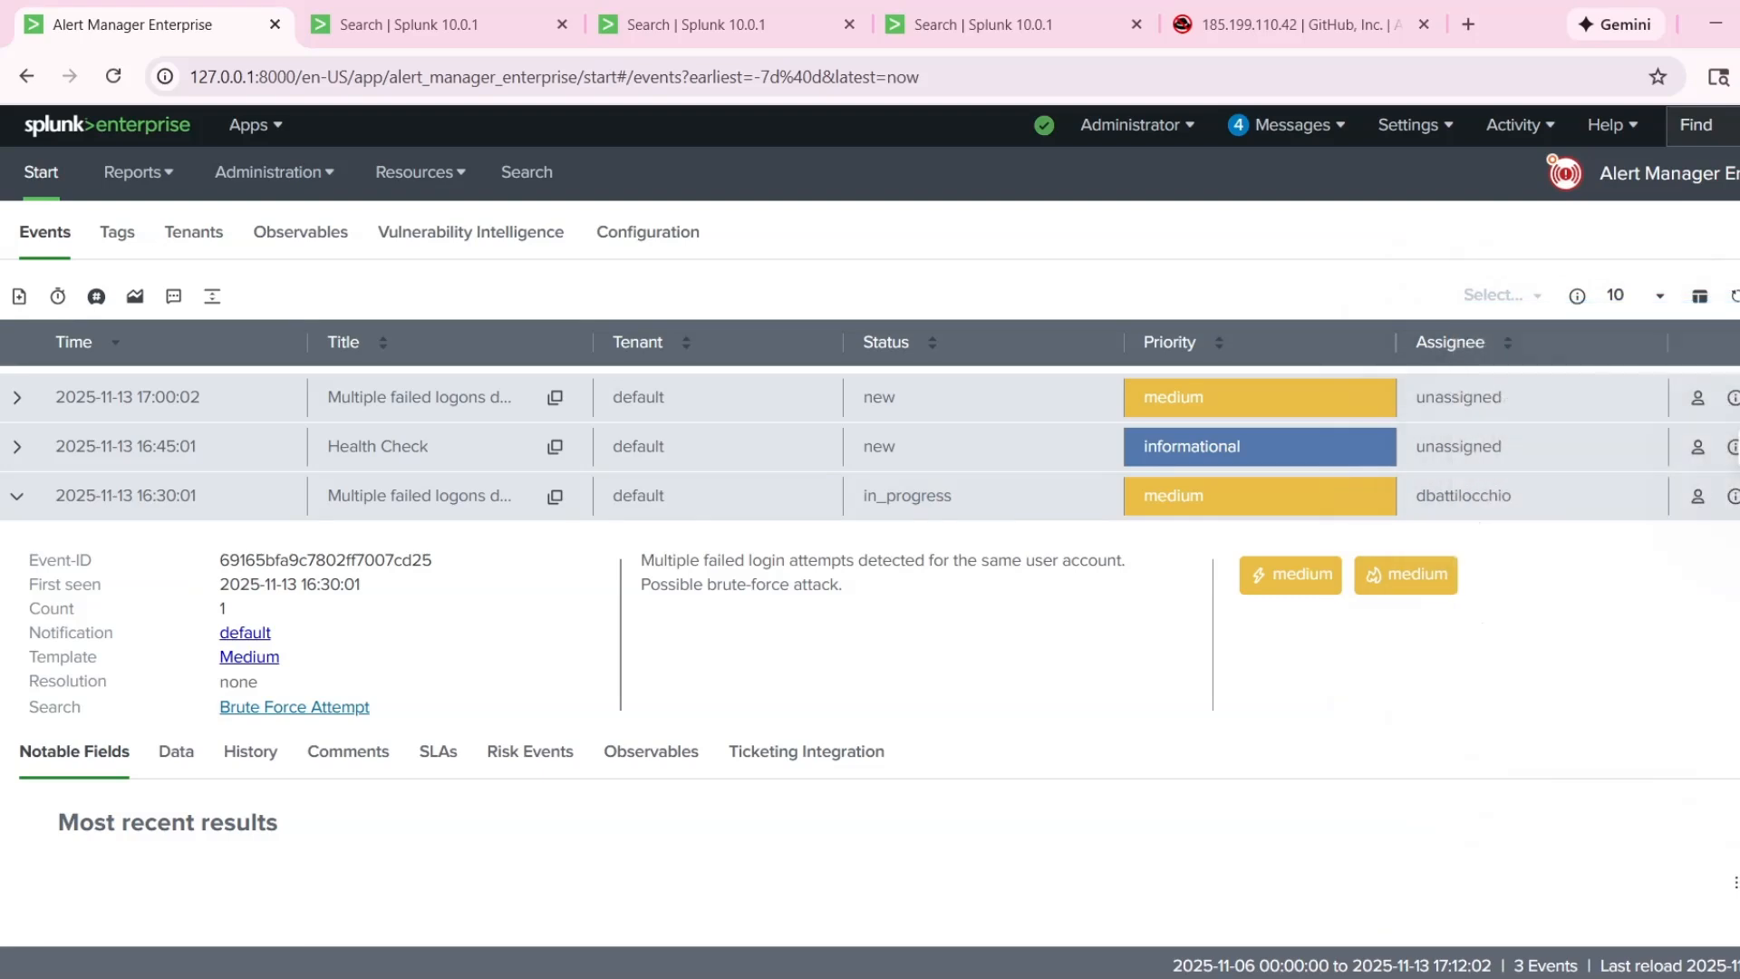
Change the 16:30:01 alert's status to resolved and submit the update with the resolution and comment left empty.
click(1700, 500)
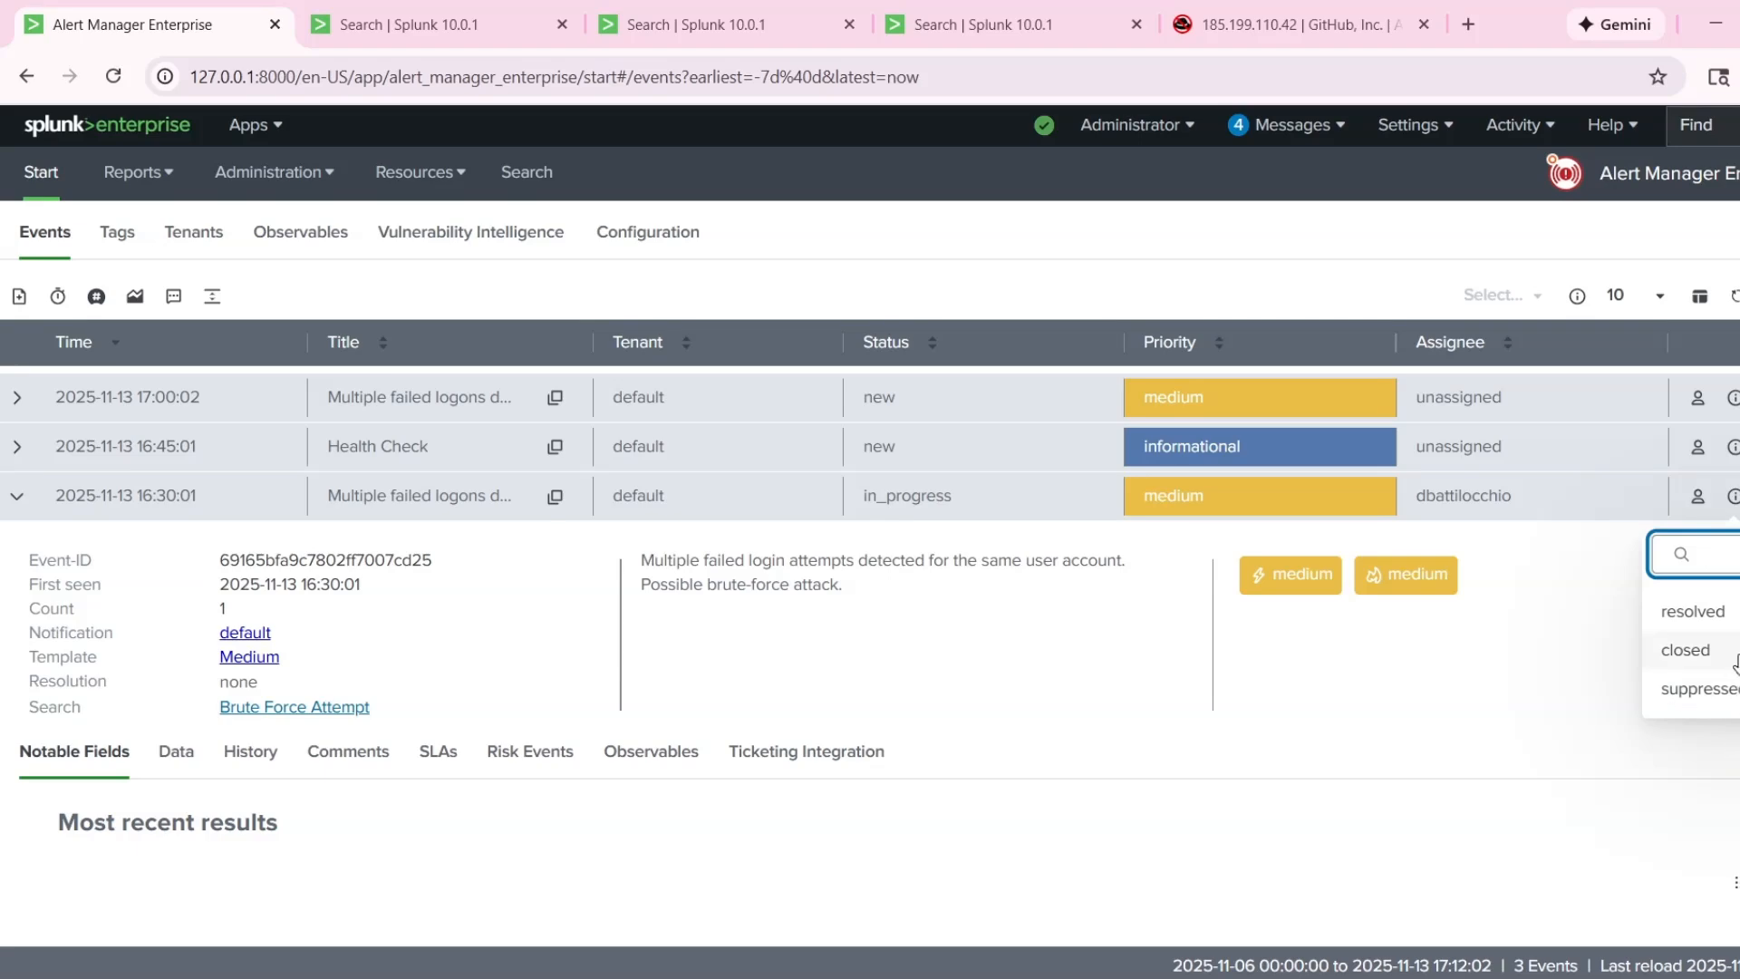
click(1727, 613)
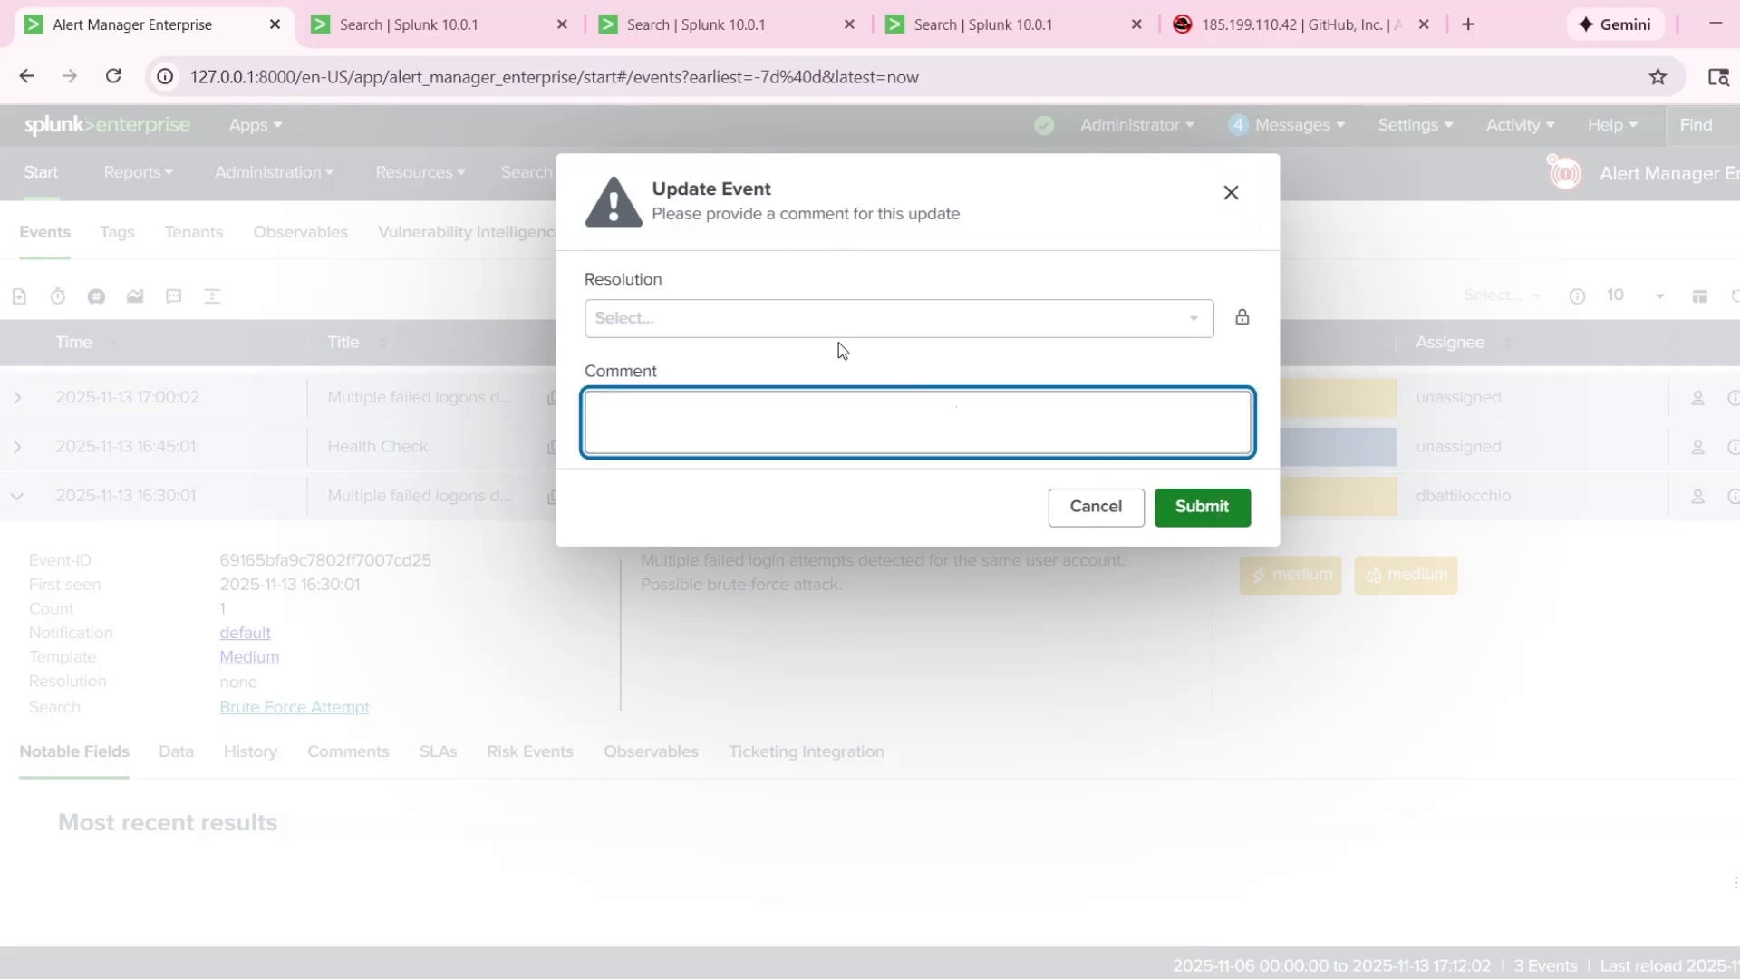
click(823, 314)
click(674, 406)
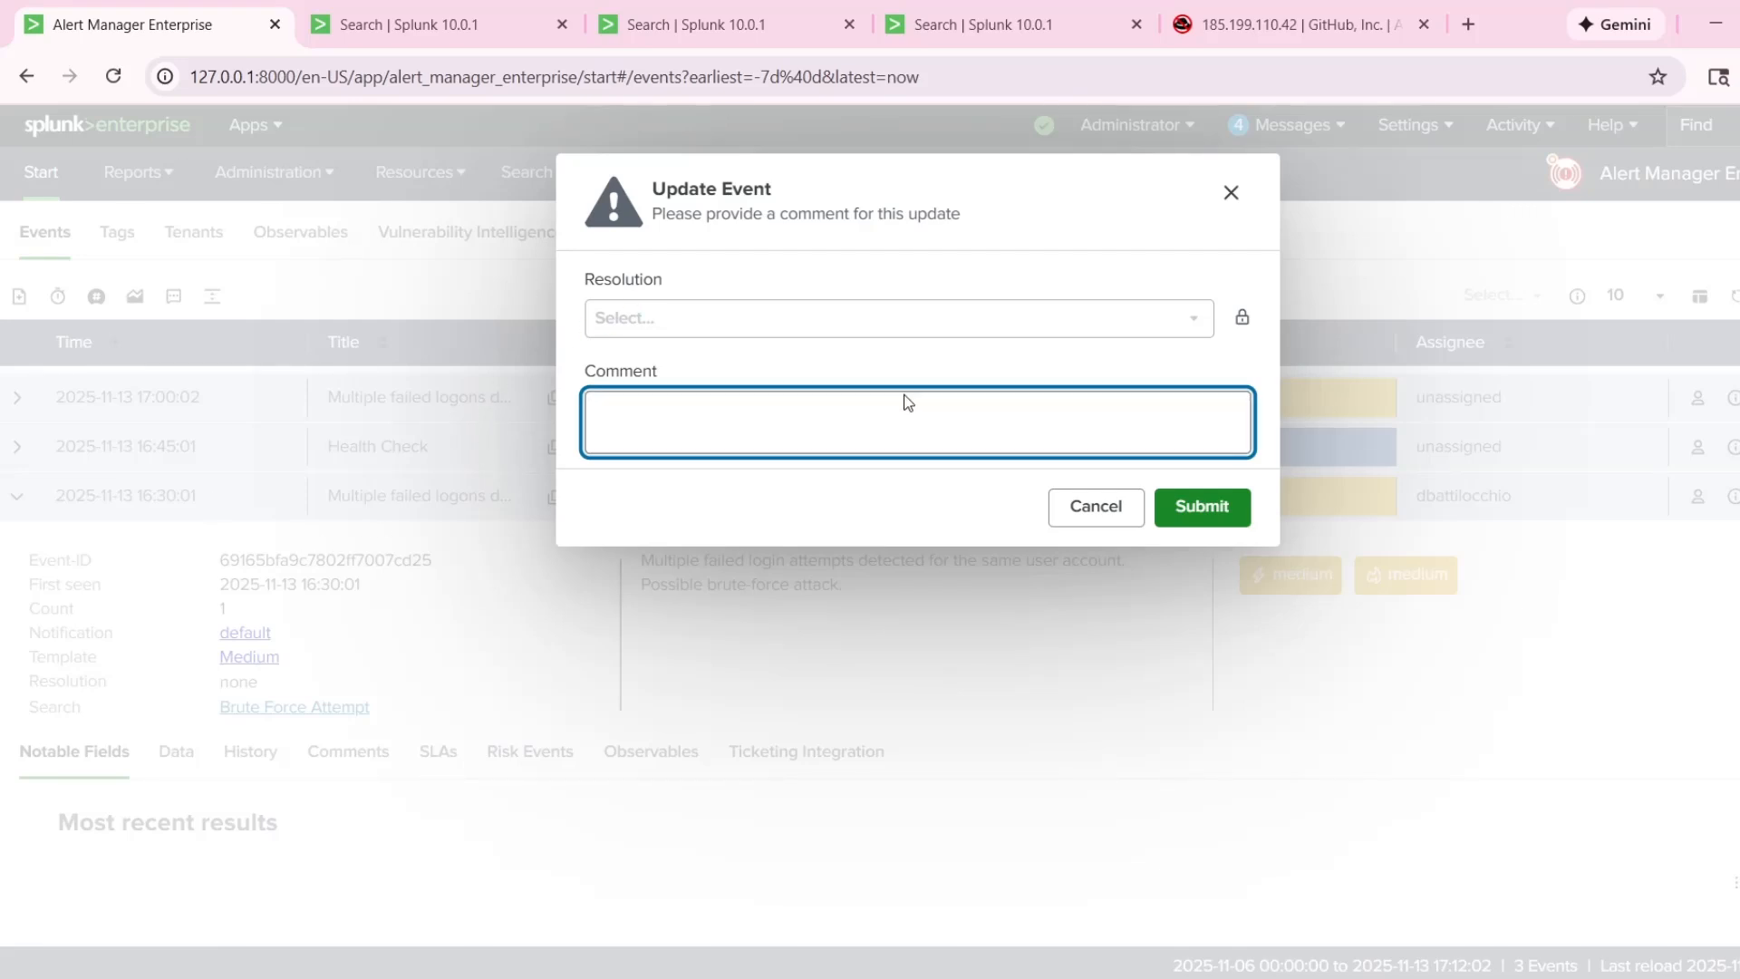
click(933, 323)
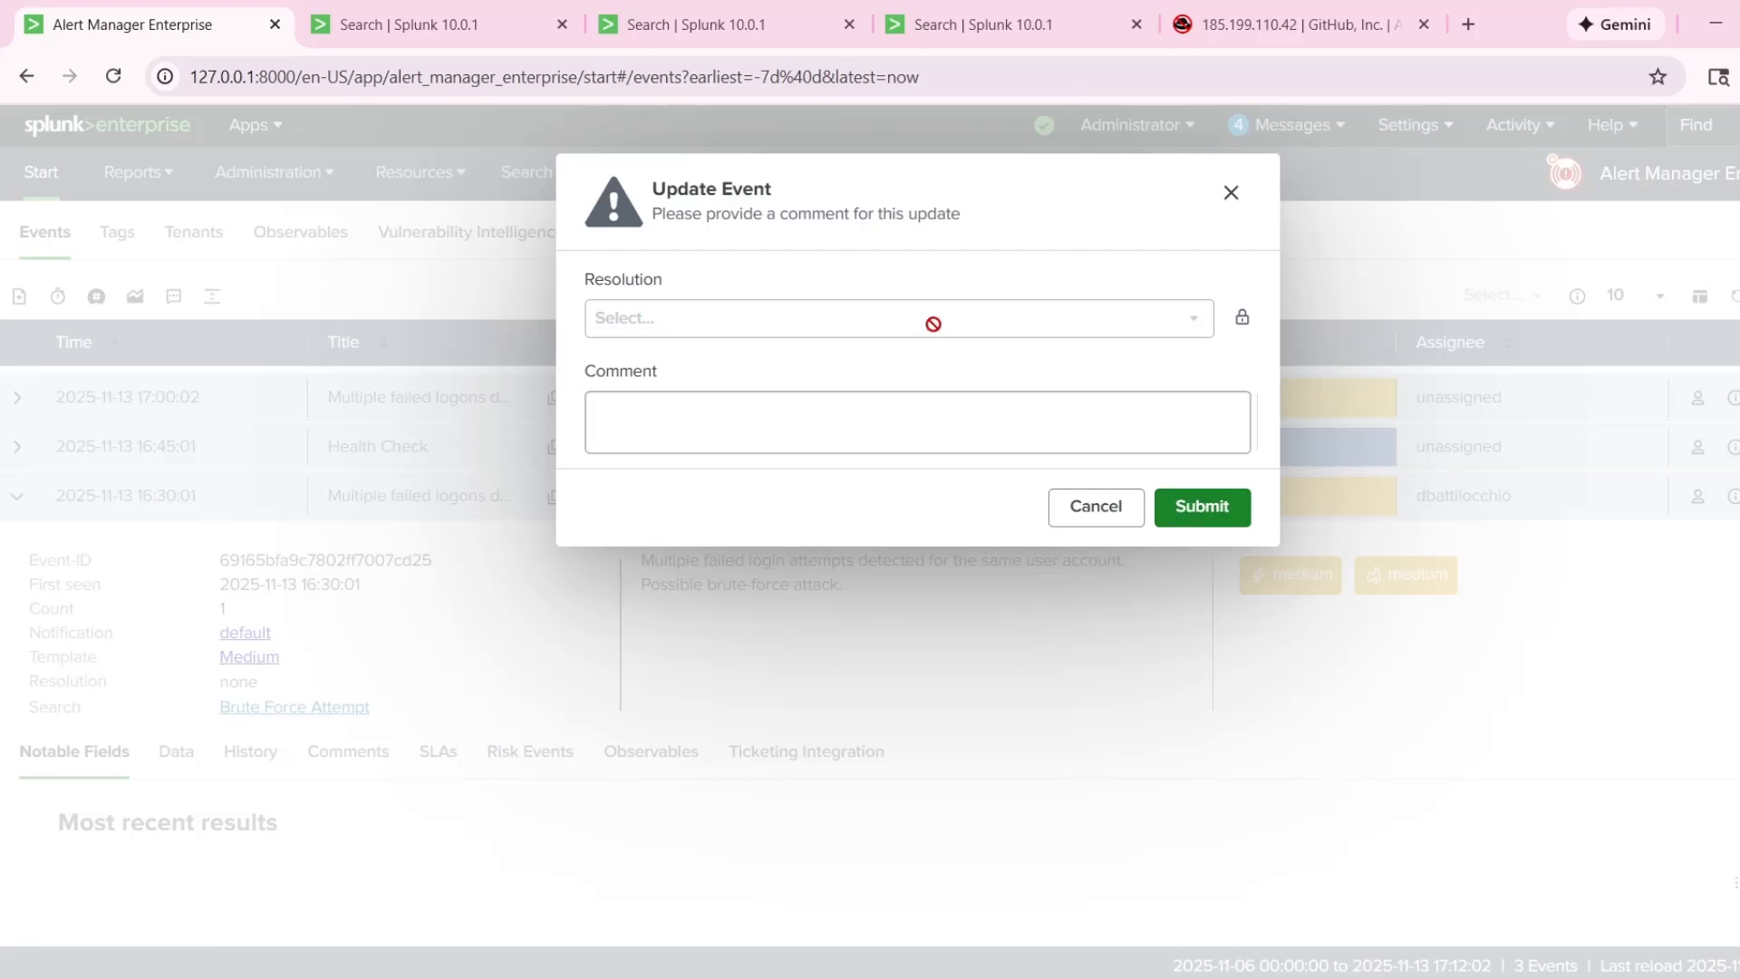
click(1206, 526)
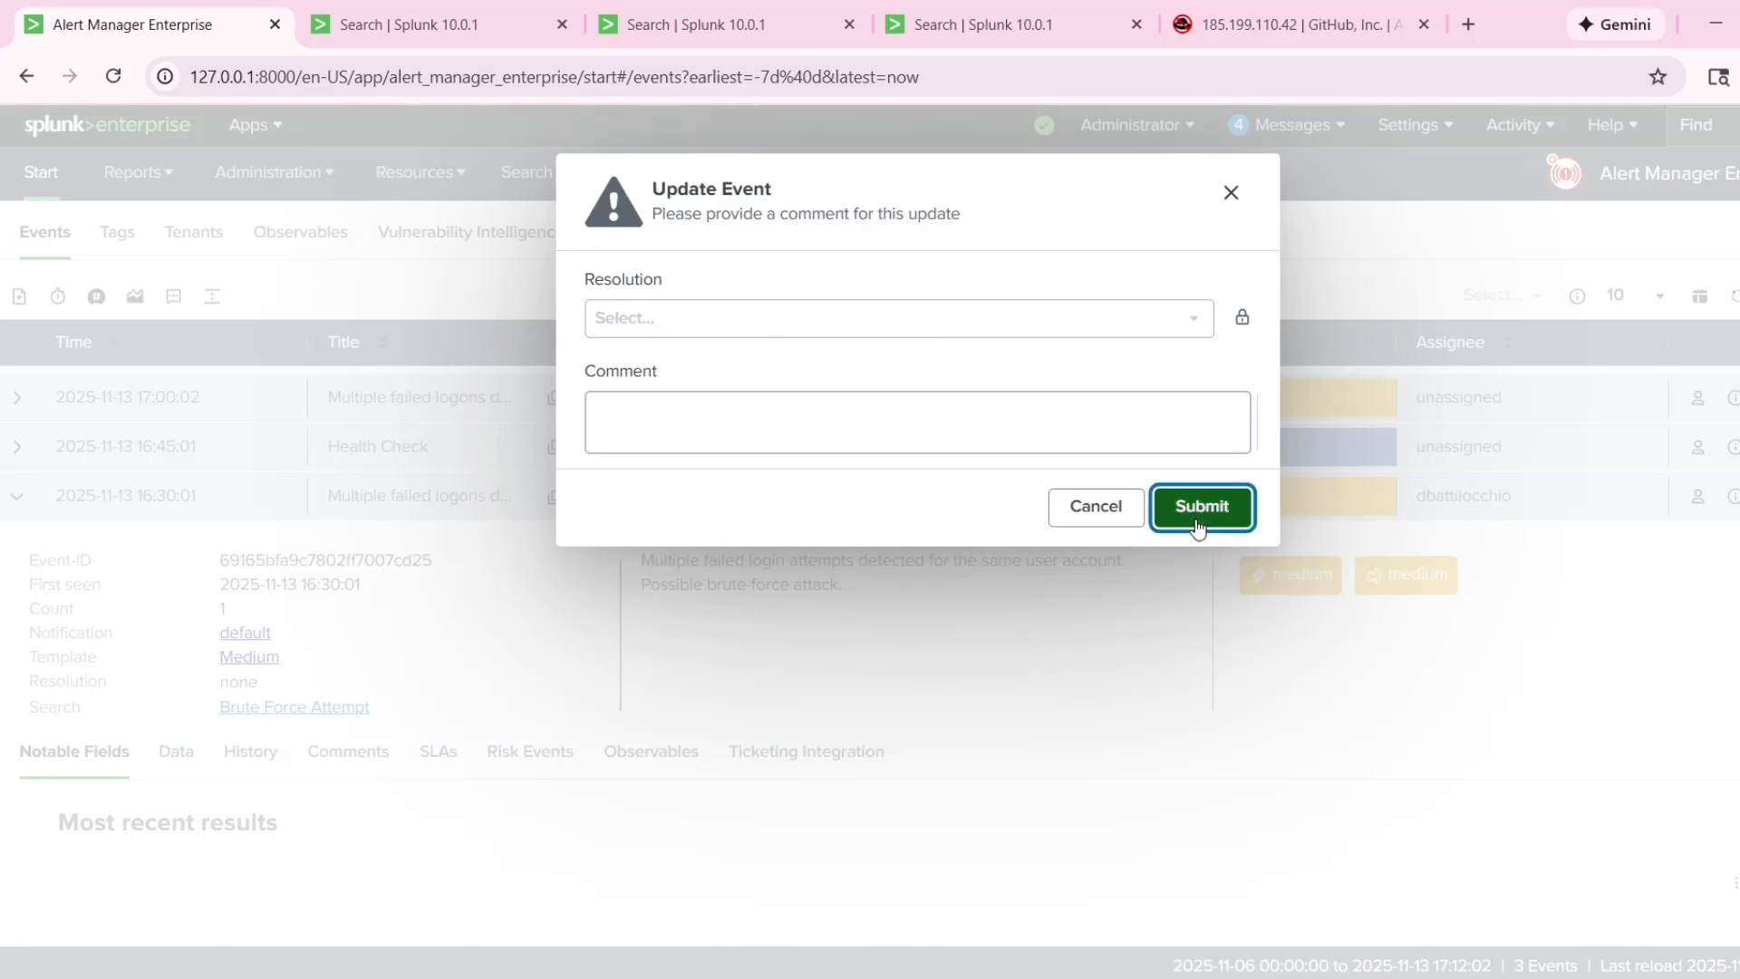